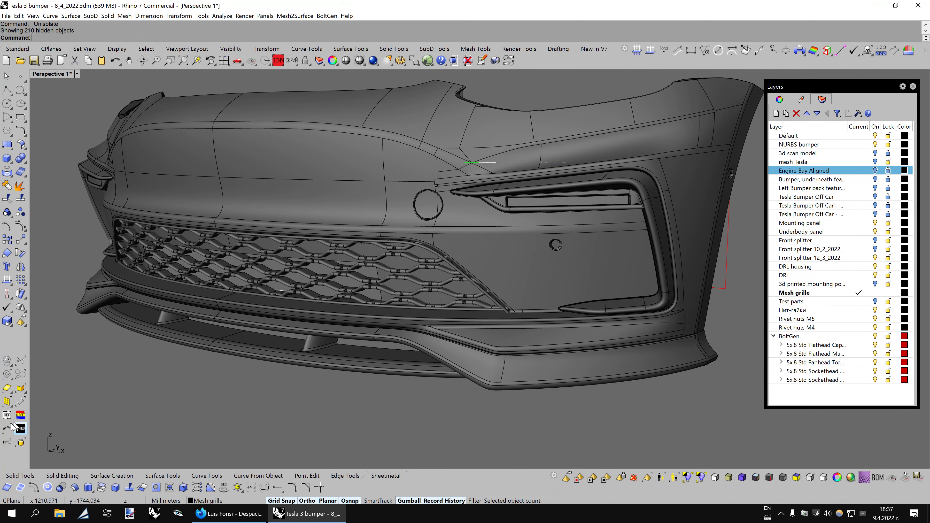
- Isolate the grille surround strip, then zoom and orbit onto a corner where two strips meet
middle_click(534, 352)
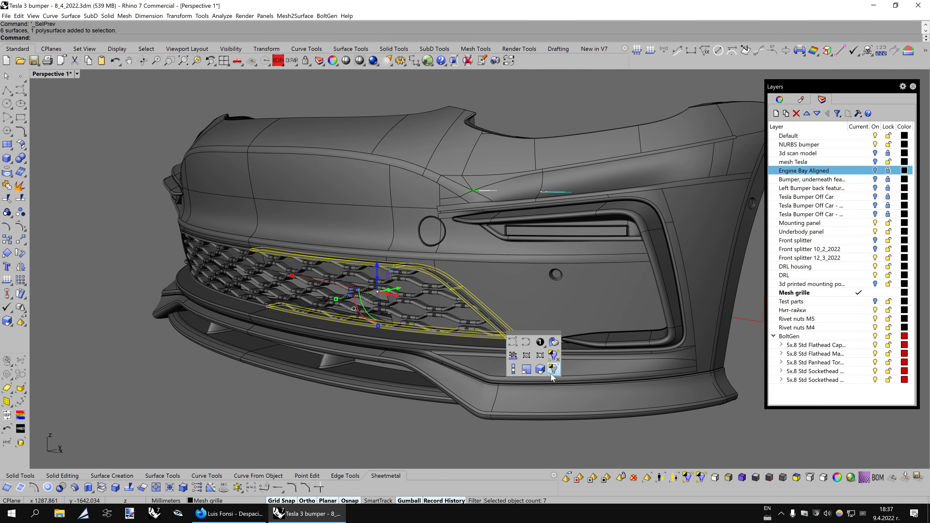
click(552, 374)
key(Escape)
scroll(584, 357, up, 3)
scroll(585, 353, up, 4)
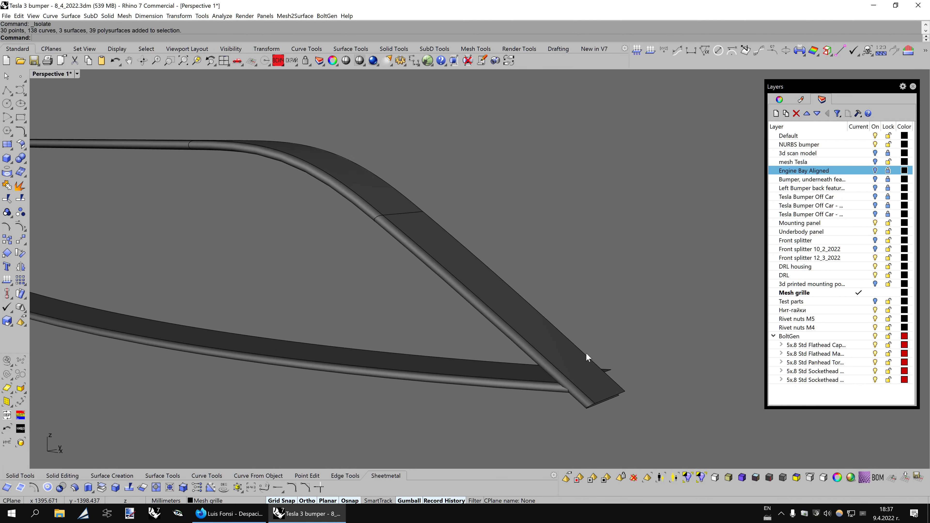
right_drag(586, 352, 591, 357)
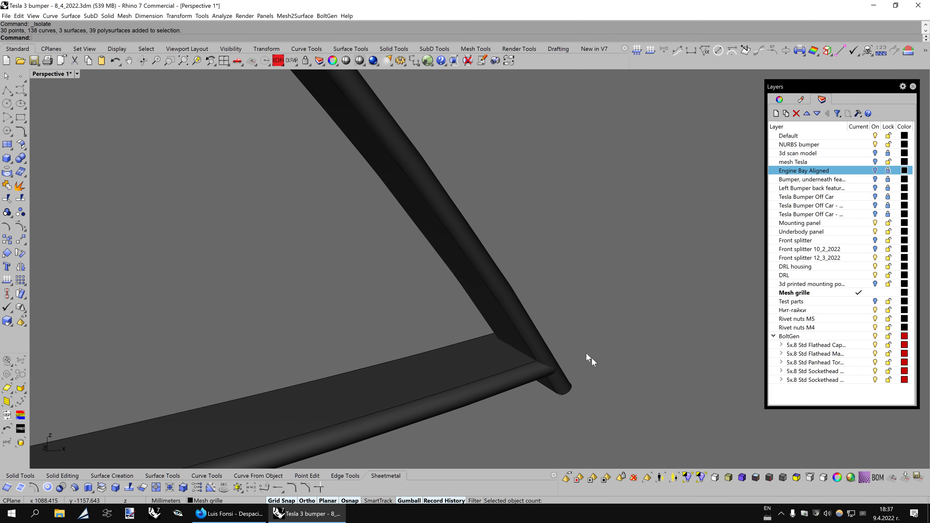
- Switch to Bobi3 shaded display and offset the horizontal and diagonal strip surfaces by 5
click(741, 477)
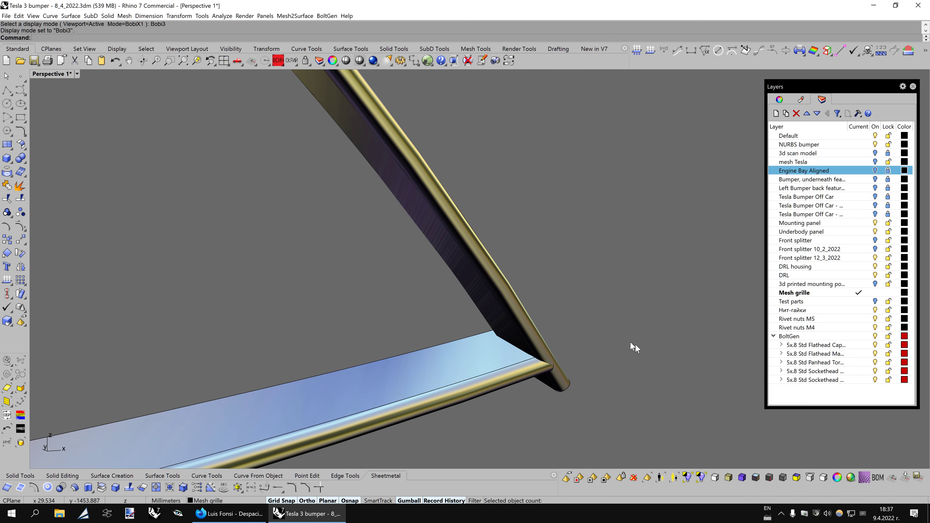
click(628, 341)
right_drag(628, 341, 620, 296)
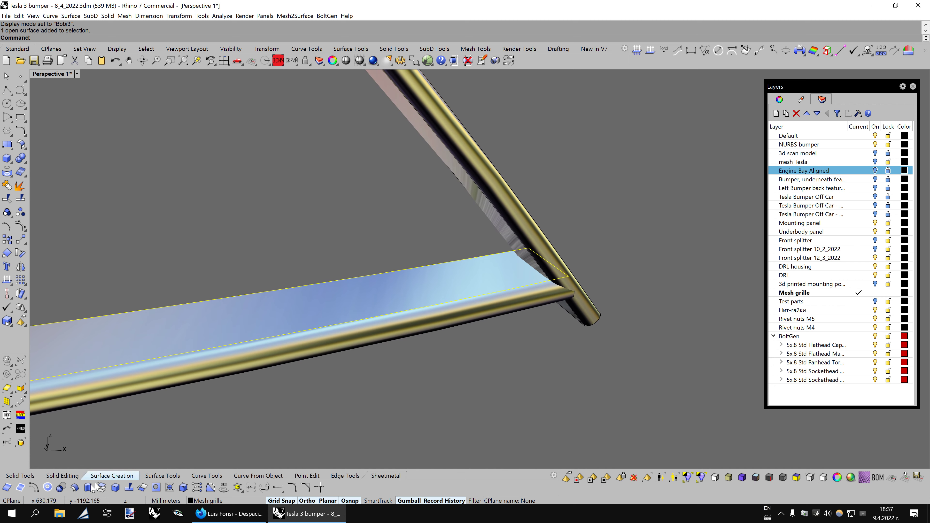
click(80, 488)
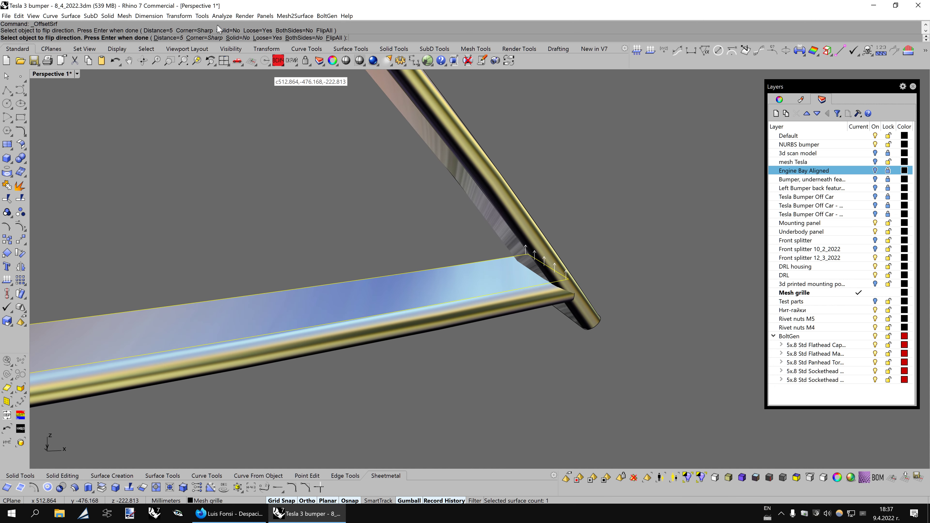
key(Return)
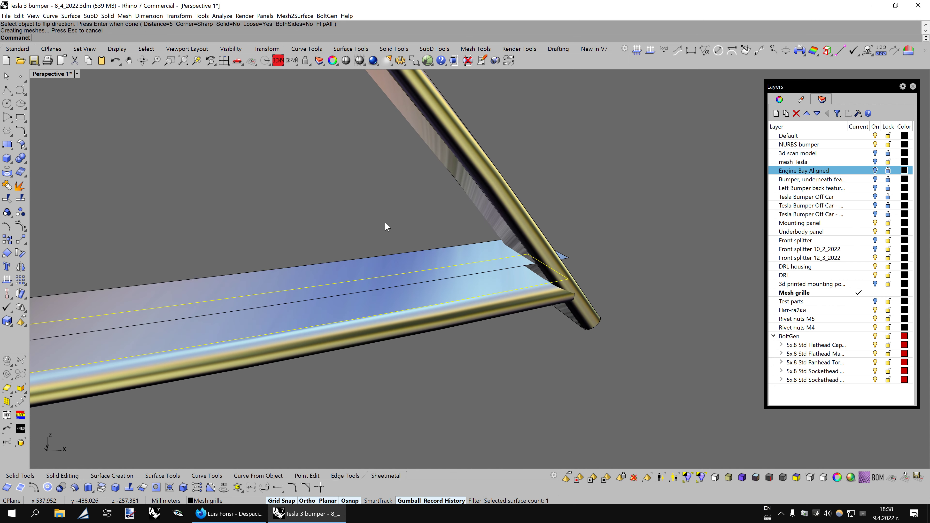
click(482, 225)
key(Return)
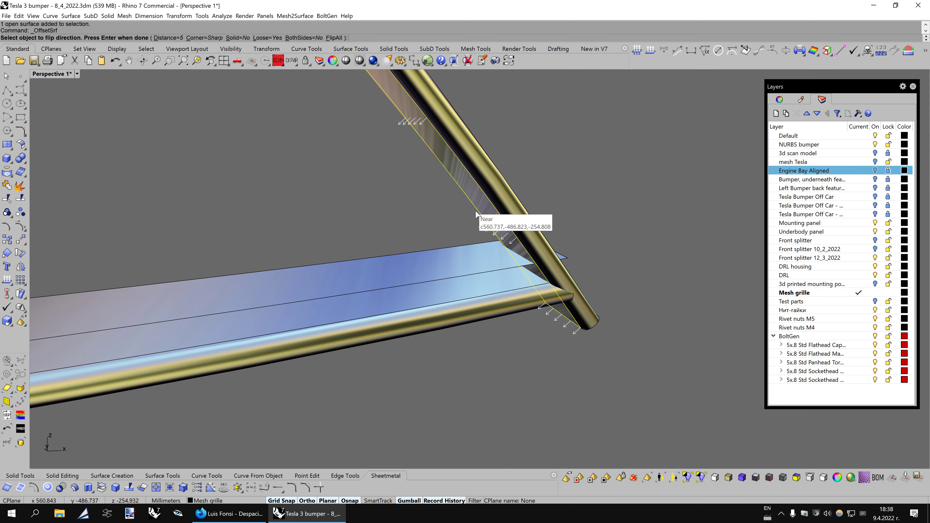
key(Return)
- Untrim the joint edge of the strip surface, accepting the history warning
right_drag(617, 225, 571, 256)
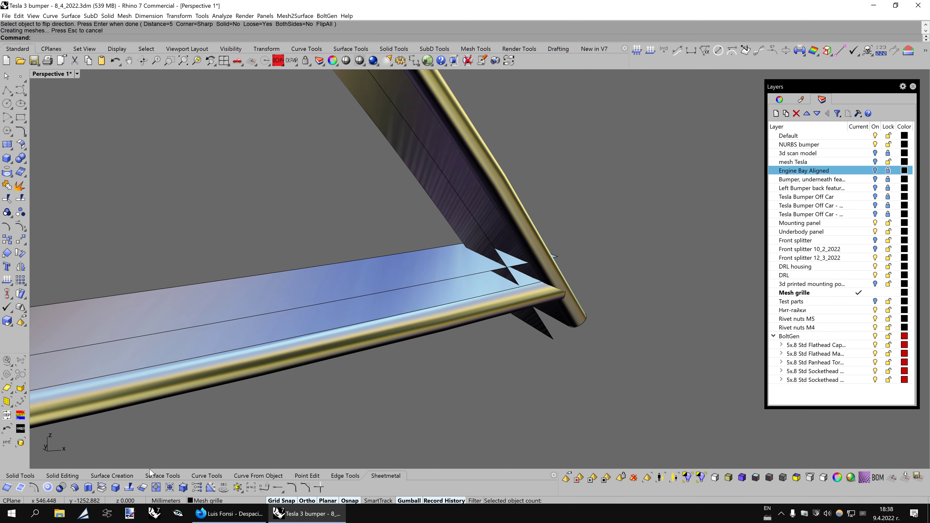
click(156, 487)
click(493, 283)
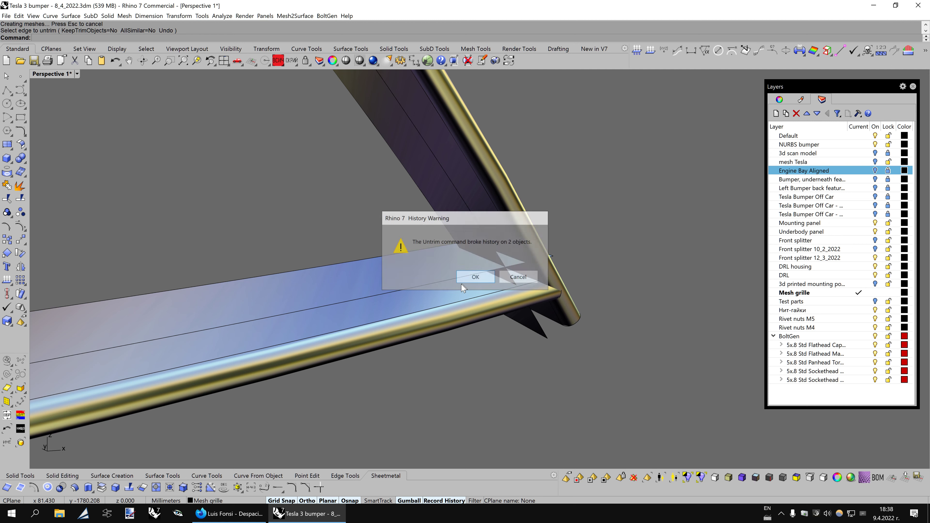
click(477, 275)
- Extend the first strip surface edge past the corner by 94
click(143, 487)
mouse_move(439, 367)
right_down()
mouse_move(530, 363)
mouse_move(483, 317)
right_up()
click(489, 312)
click(544, 307)
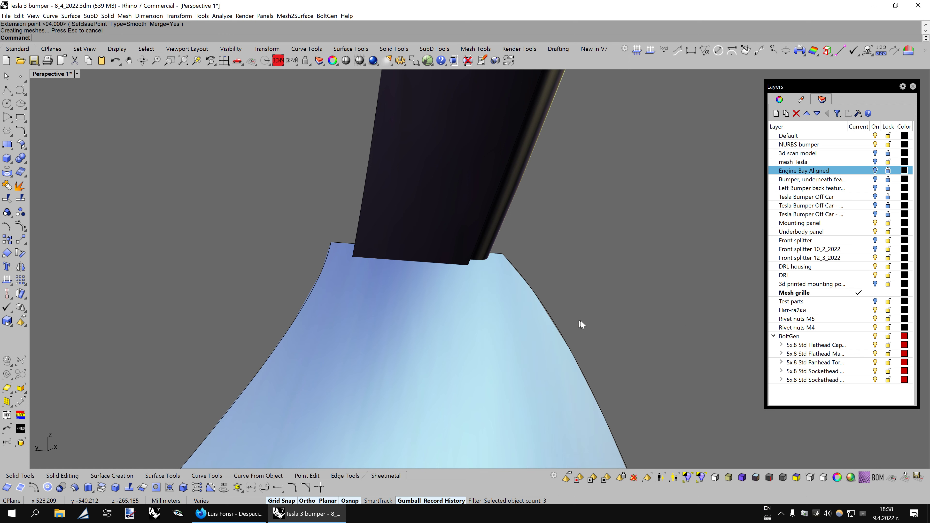
mouse_move(581, 323)
right_down()
mouse_move(638, 332)
mouse_move(513, 257)
right_up()
click(495, 256)
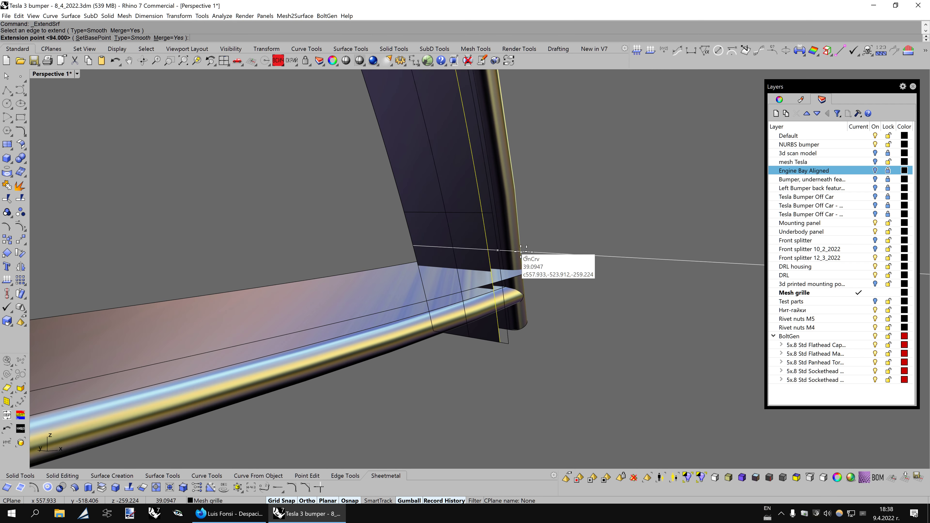
- Extend the next strip edge by 94 and window-select the three horizontal strip surfaces
click(545, 257)
right_click(408, 238)
click(407, 238)
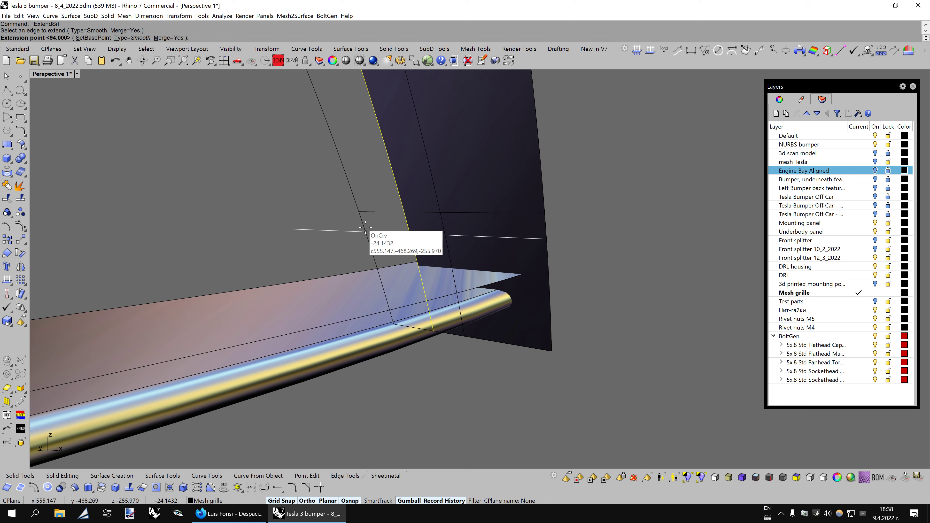
click(635, 302)
mouse_move(636, 302)
right_down()
mouse_move(565, 341)
mouse_move(444, 350)
mouse_move(427, 298)
right_up()
drag(427, 297, 145, 239)
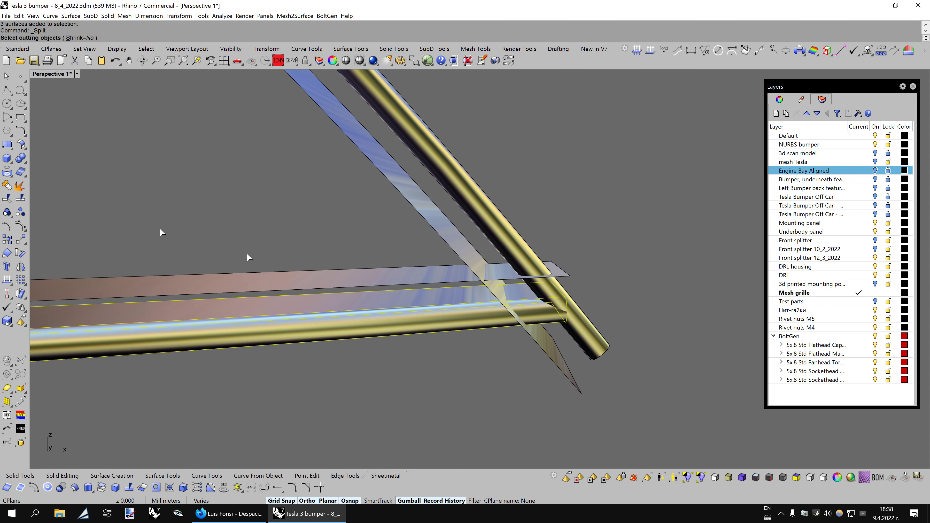
- Split the horizontal strips with the diagonal surface, then delete the cutter and leftover pieces
click(542, 343)
right_click(542, 342)
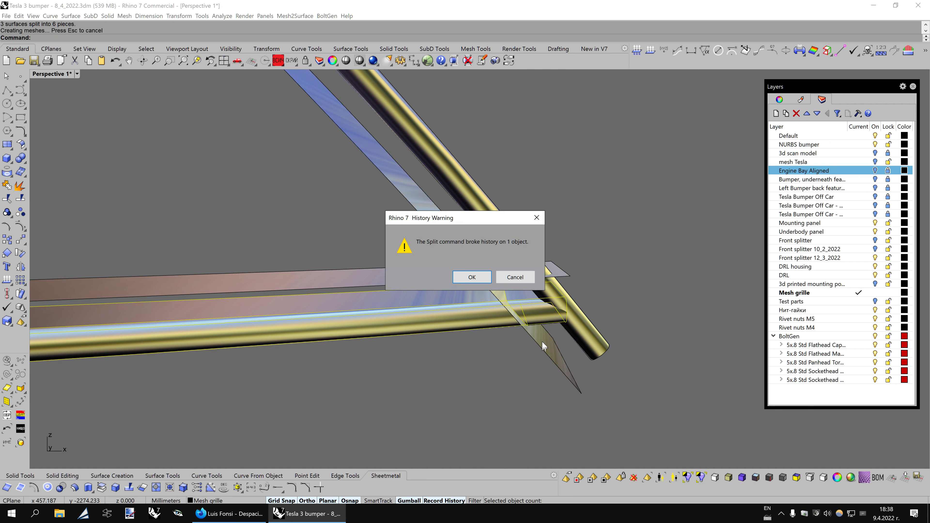
click(483, 279)
mouse_move(646, 312)
right_down()
mouse_move(574, 326)
mouse_move(542, 312)
right_up()
key(Delete)
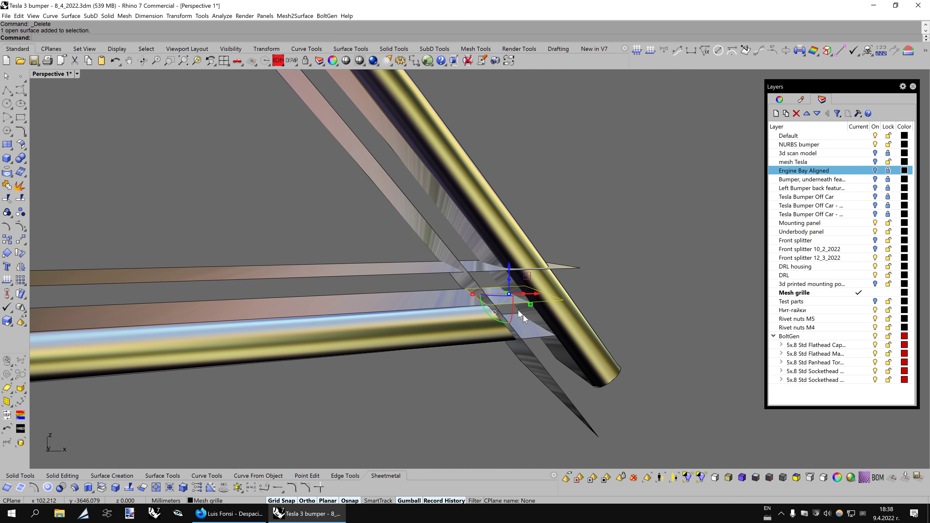
key(Delete)
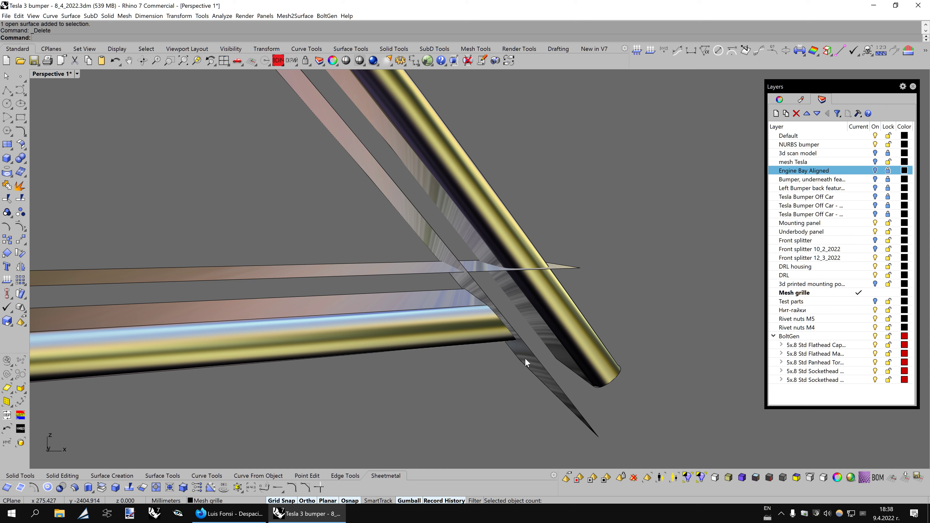
click(528, 360)
key(Delete)
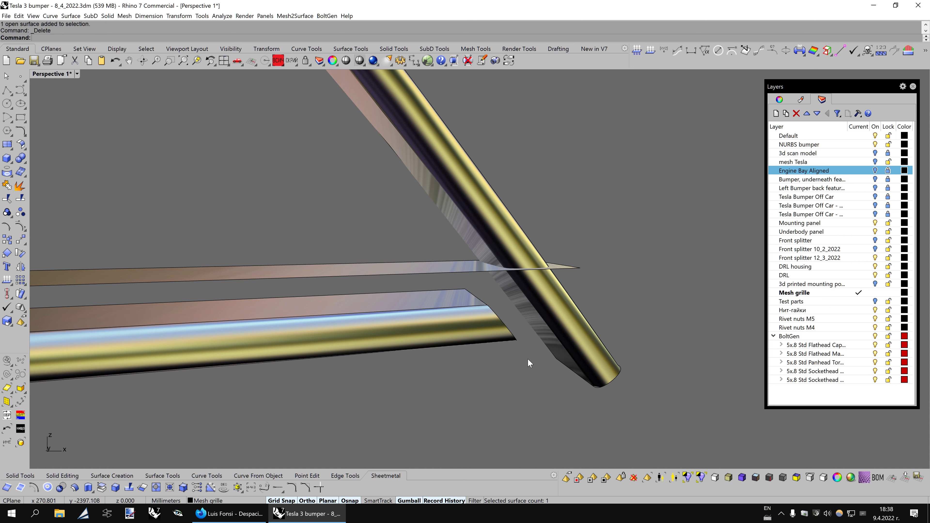
- Split the diagonal strips with the thin horizontal surface, deleting the tube end and cutter
drag(534, 183, 361, 216)
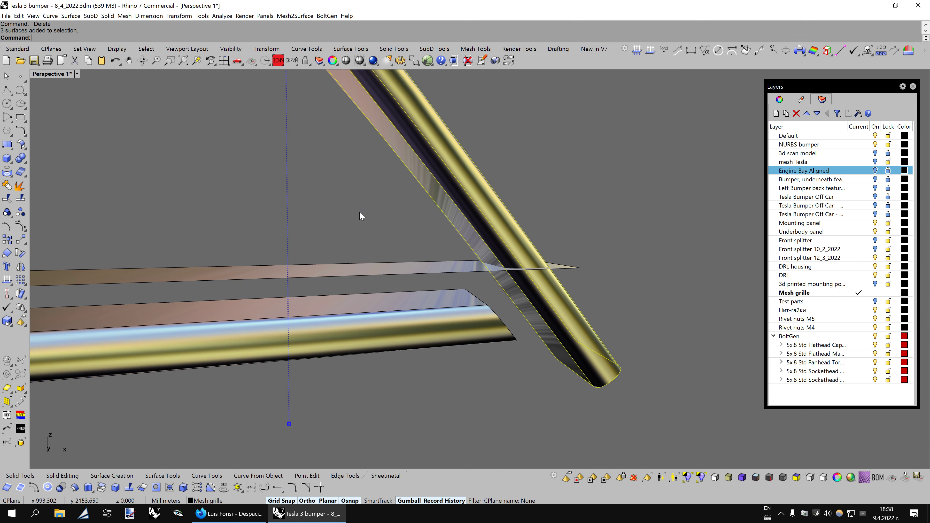
click(336, 274)
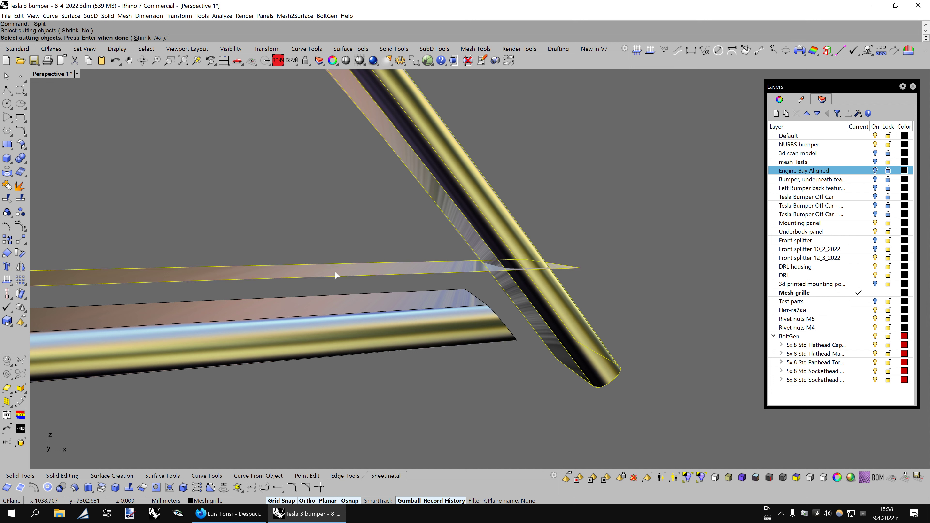
click(580, 362)
key(Delete)
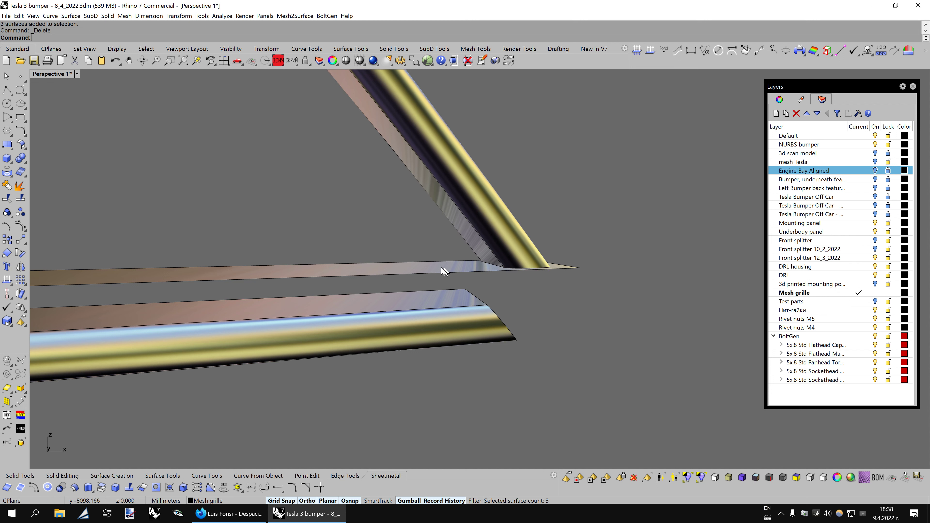
click(443, 270)
key(Delete)
- Orbit around the cut-back corner to inspect the gap and close the Layers panel
key(Down)
key(Down)
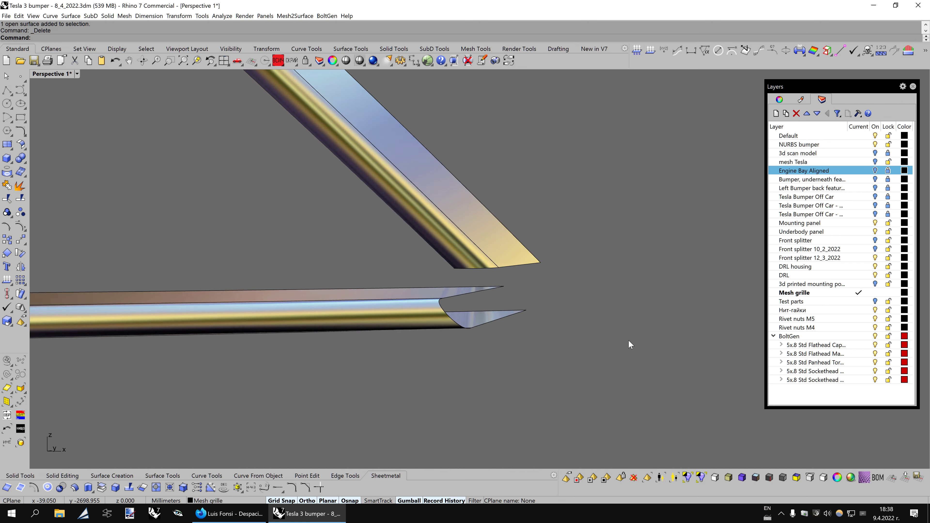
key(Down)
key(Down)
key(Down)
key(Down)
key(Down)
key(Down)
key(Left)
key(Left)
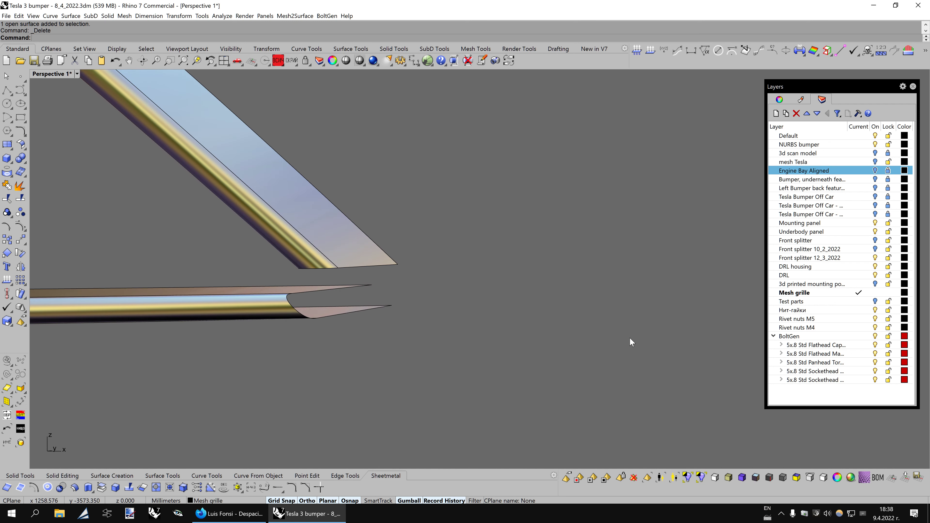
key(Left)
key(Left)
key(Left)
key(Left)
key(Left)
key(Left)
key(Left)
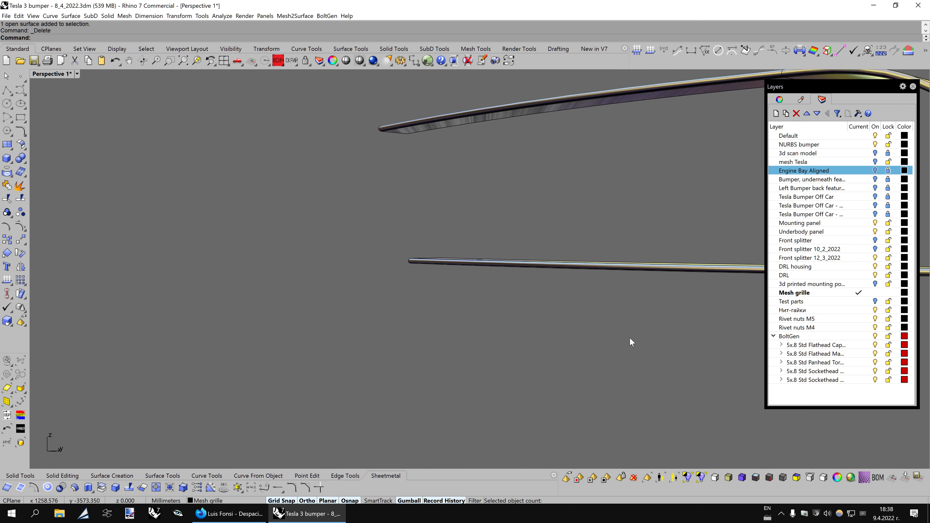
key(Left)
key(Left)
key(Left)
key(Left)
key(Left)
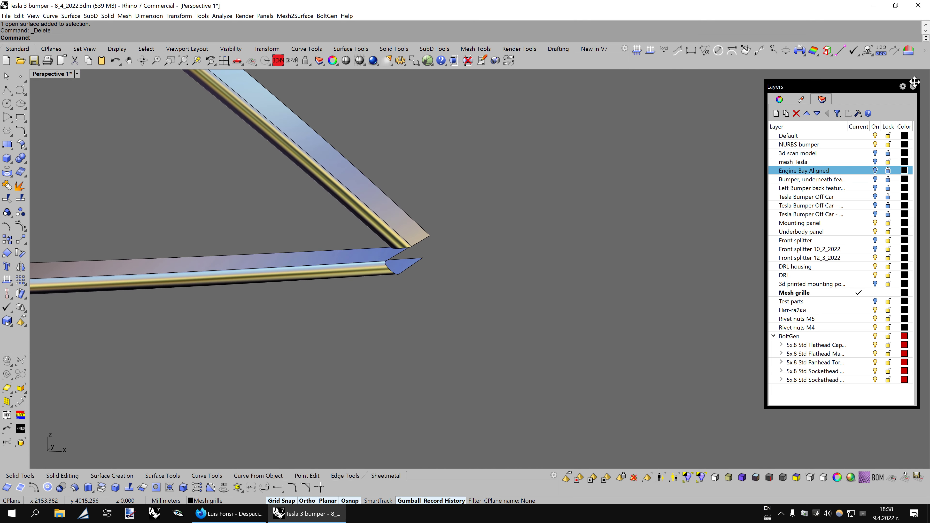
click(914, 81)
key(Left)
key(Left)
scroll(704, 203, up, 3)
- Pick the two strip edges at the corner to preview a surface blend
scroll(670, 254, up, 3)
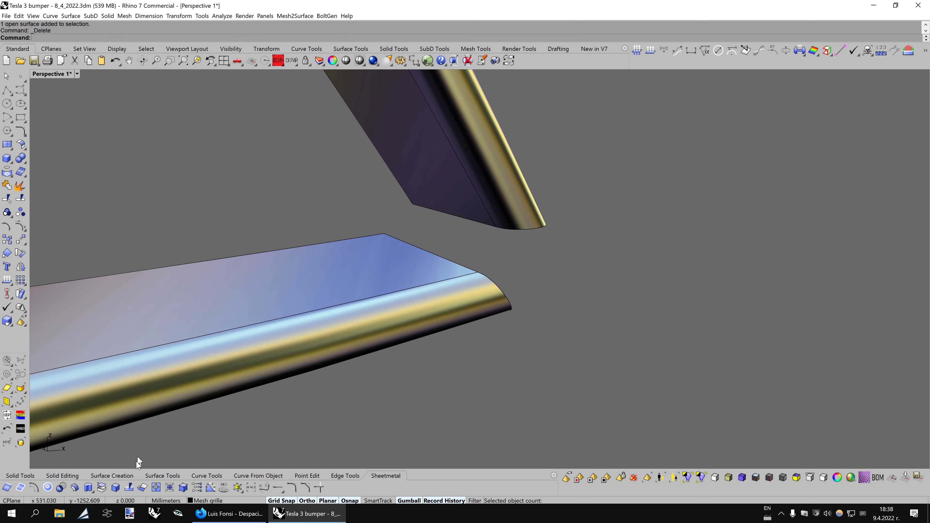
click(150, 476)
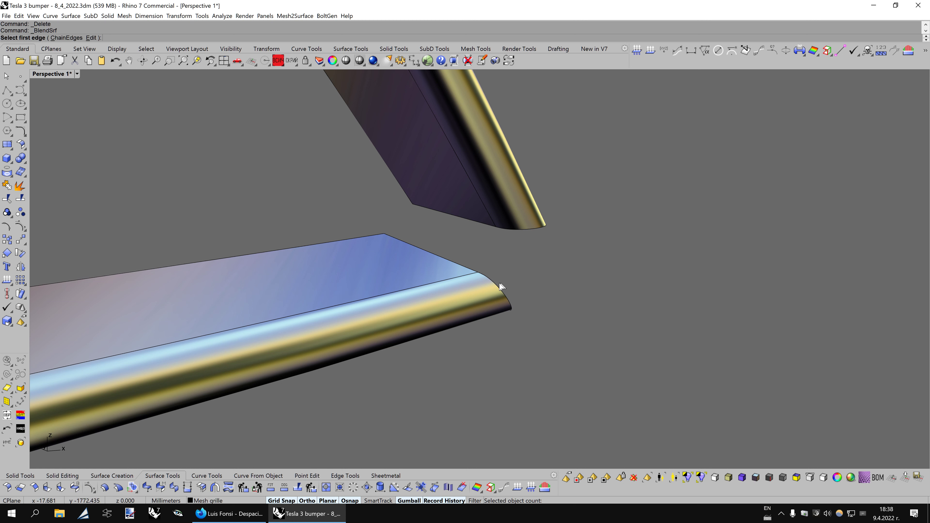
click(510, 231)
key(Left)
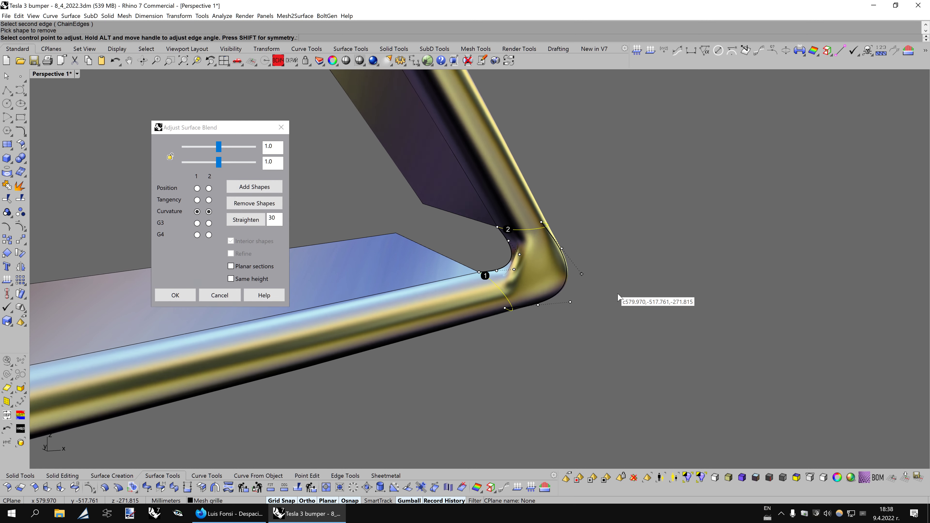
key(Left)
- Inspect the Curvature-continuous blend around the corner and accept it
key(Left)
key(Left)
key(Down)
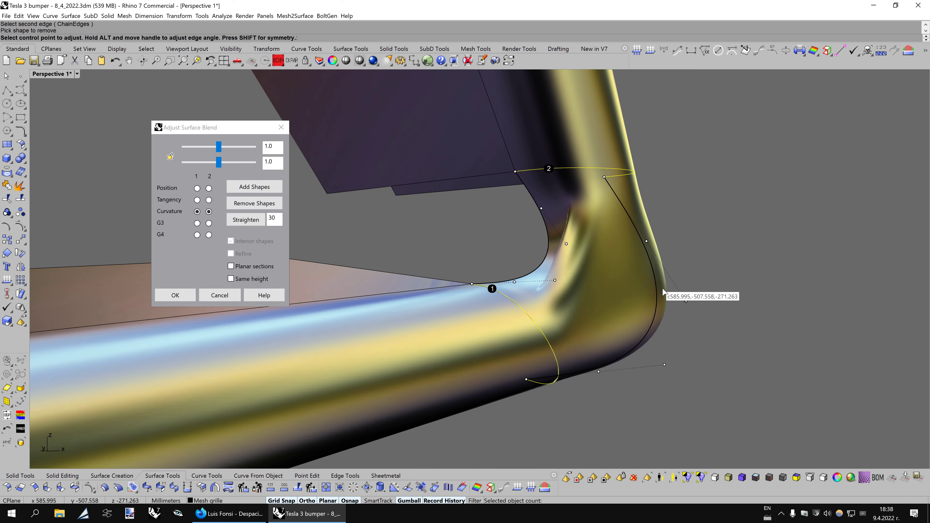
scroll(663, 291, up, 2)
scroll(663, 291, up, 2)
key(Down)
key(Left)
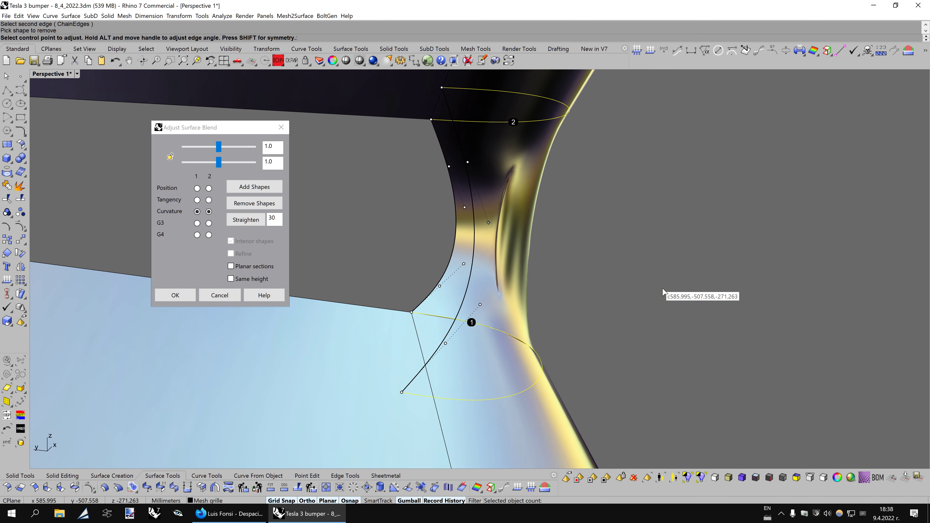
key(Down)
scroll(663, 292, down, 2)
scroll(663, 292, down, 3)
key(Left)
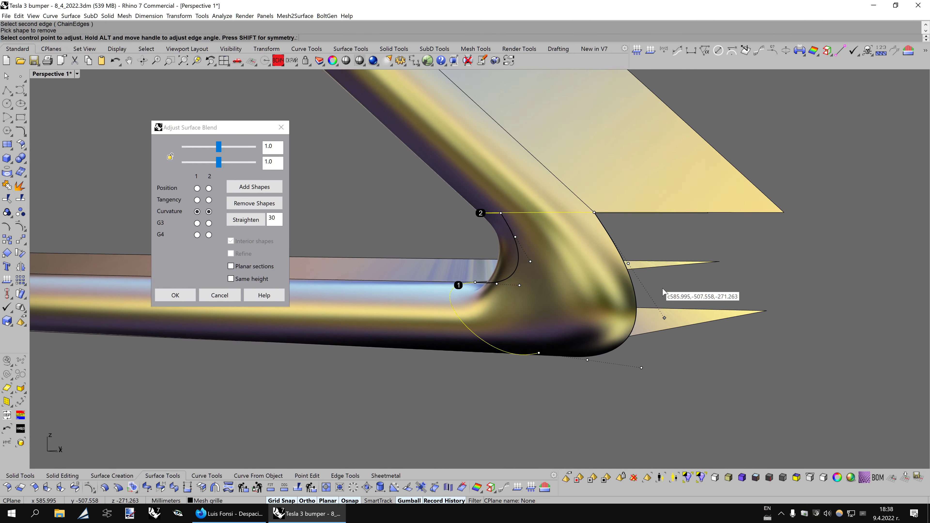
key(Left)
scroll(663, 292, up, 2)
key(Return)
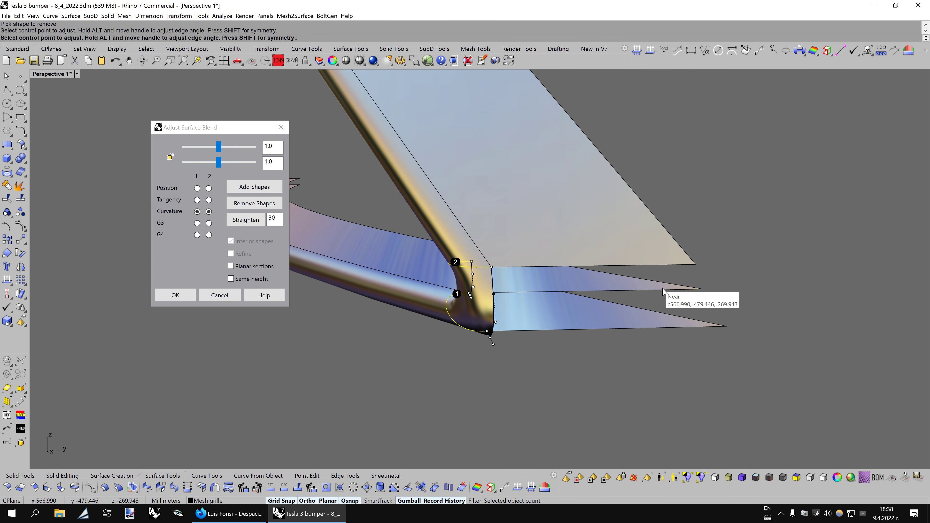
right_drag(516, 307, 531, 297)
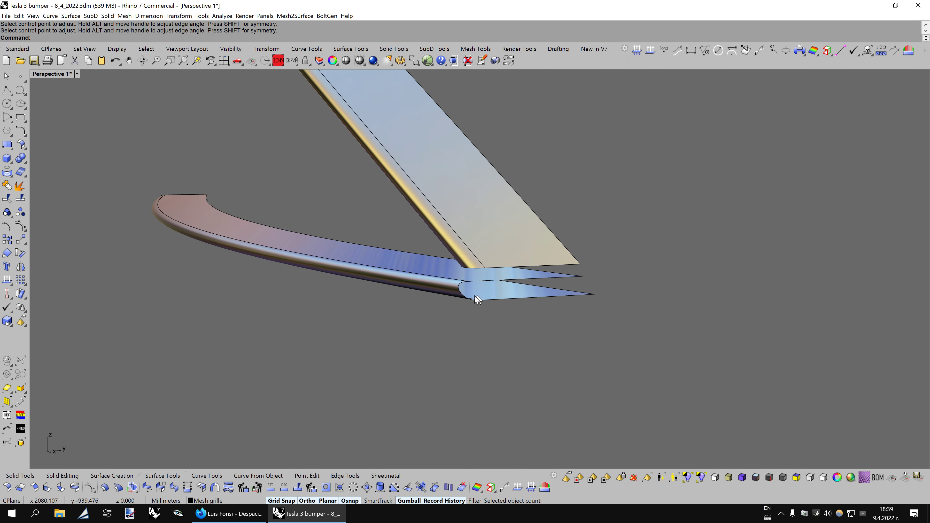
- Window-select all six strip surfaces plus the corner blend polysurface for copying
click(458, 289)
key(F10)
scroll(580, 315, up, 2)
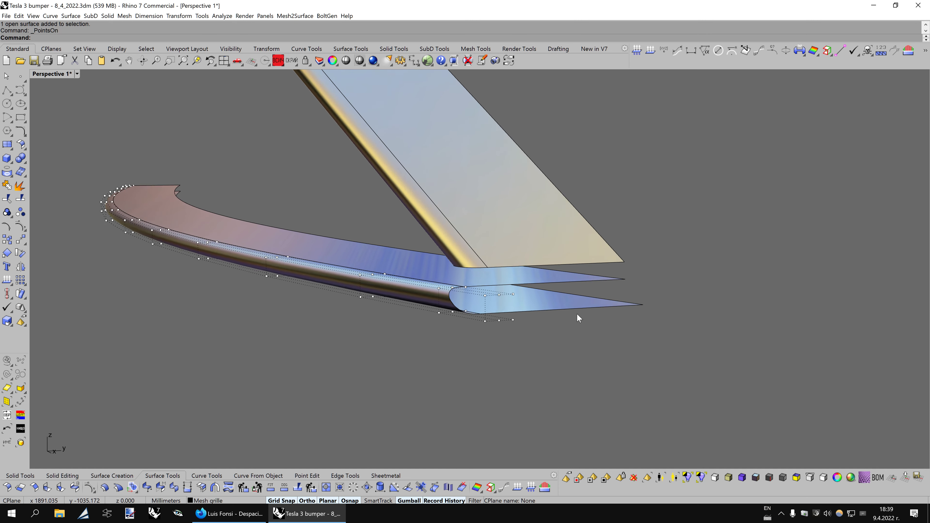
scroll(577, 317, up, 1)
right_drag(482, 335, 482, 336)
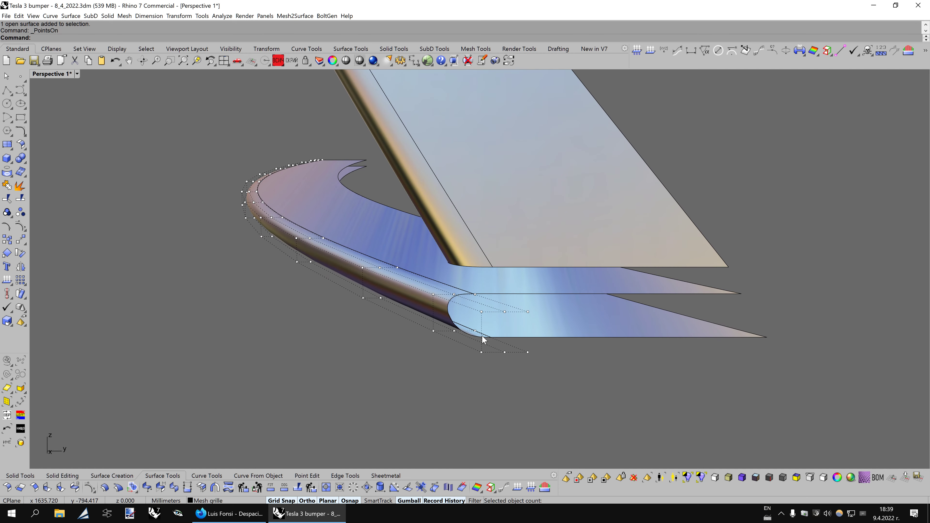
scroll(443, 307, down, 2)
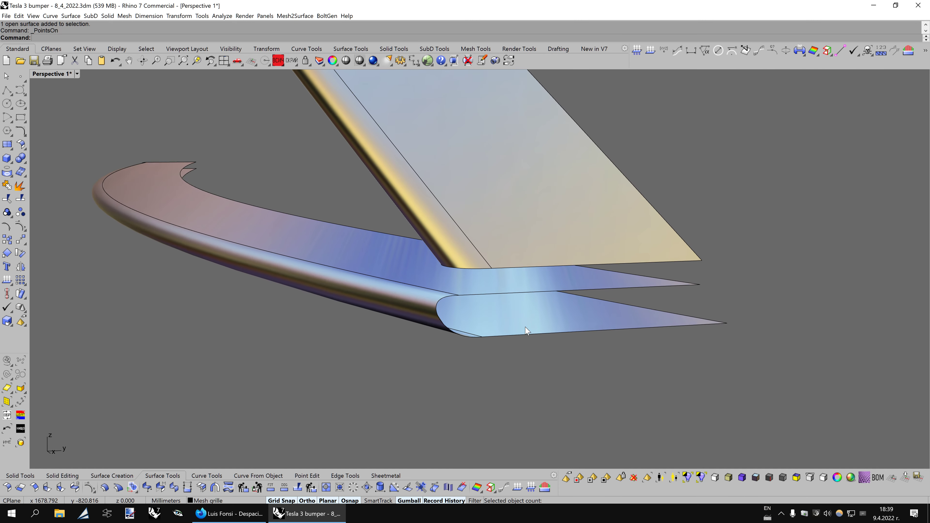
scroll(525, 327, down, 3)
right_drag(525, 327, 286, 178)
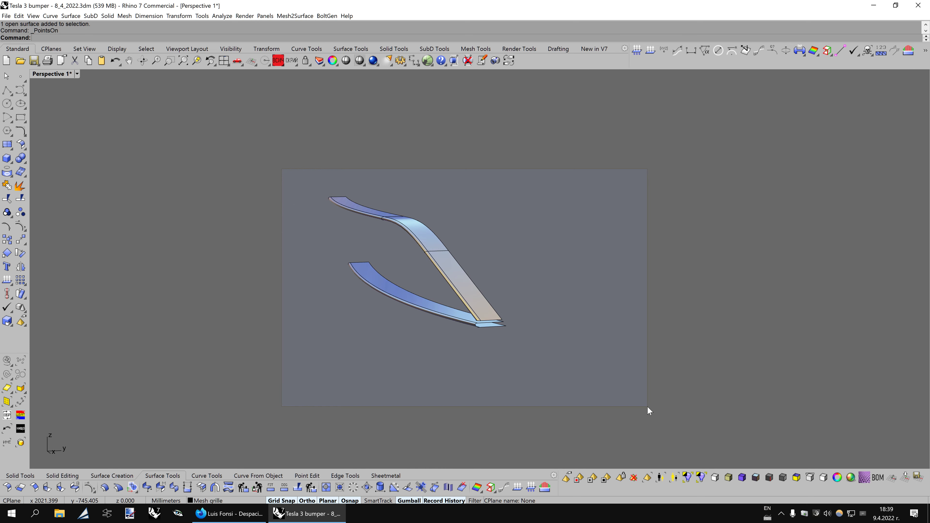
drag(648, 408, 648, 407)
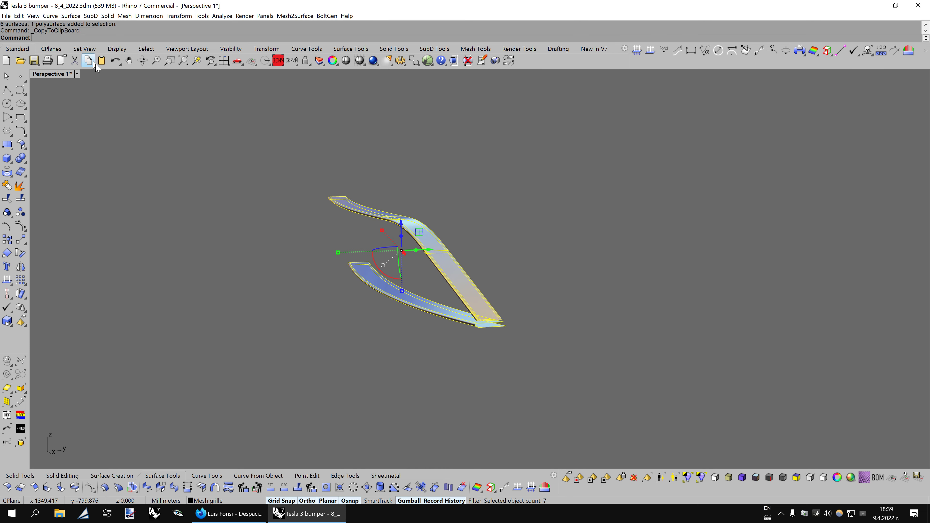
- Paste the strip assembly and move the copy 50 mm sideways along the gumball's green axis
click(102, 61)
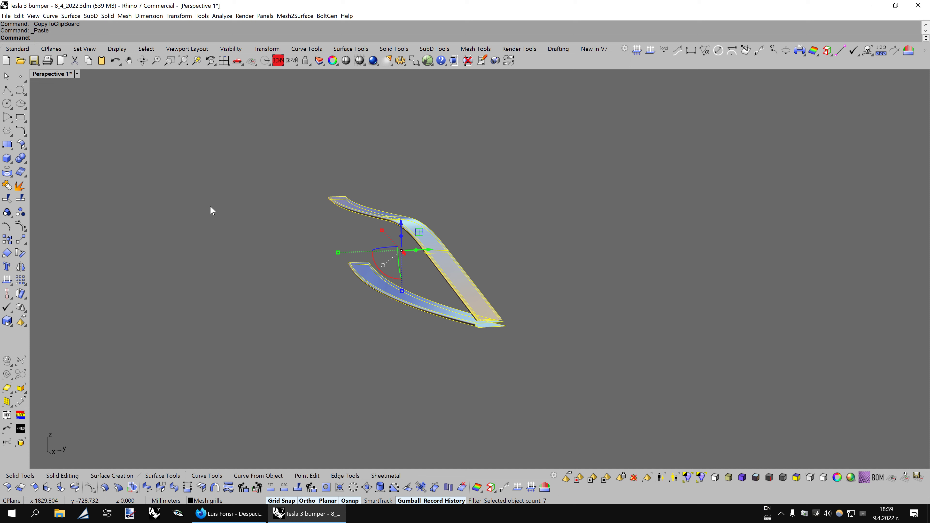
drag(425, 250, 470, 250)
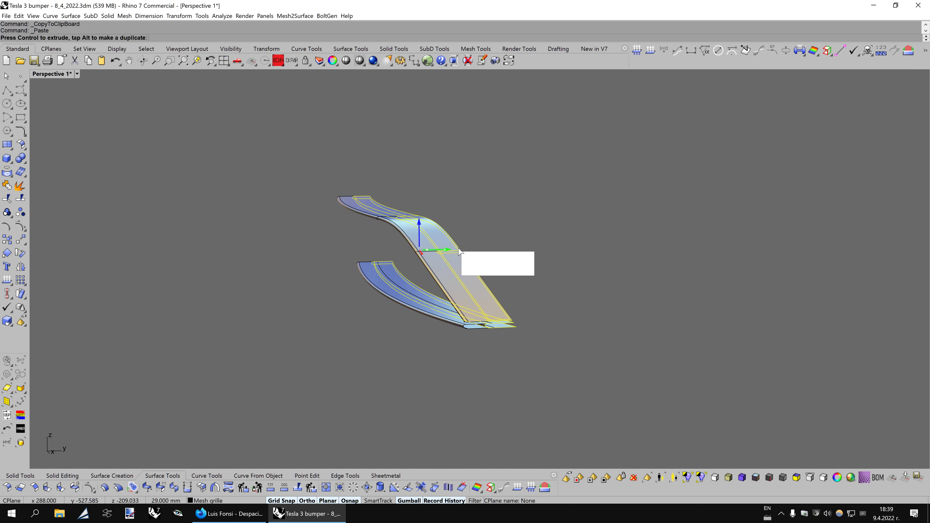
text(50)
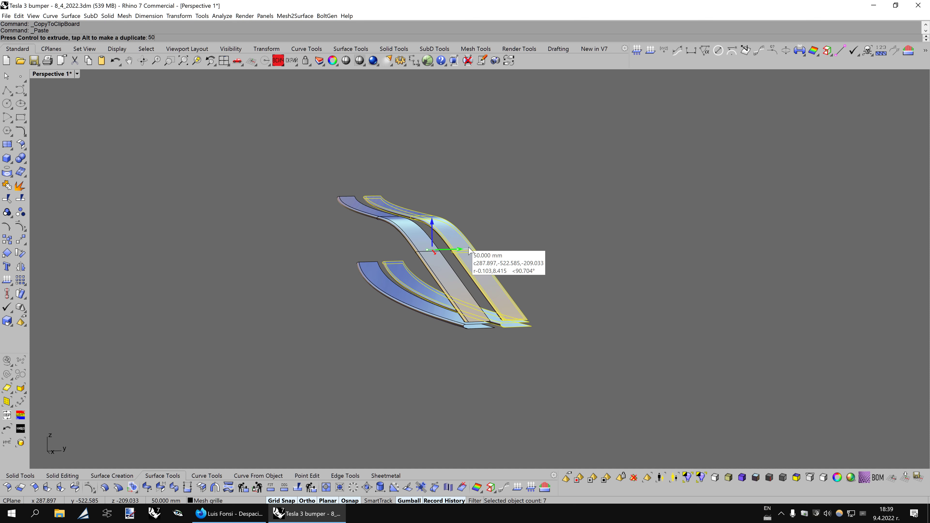
key(Return)
key(Escape)
scroll(606, 331, up, 2)
scroll(606, 332, up, 4)
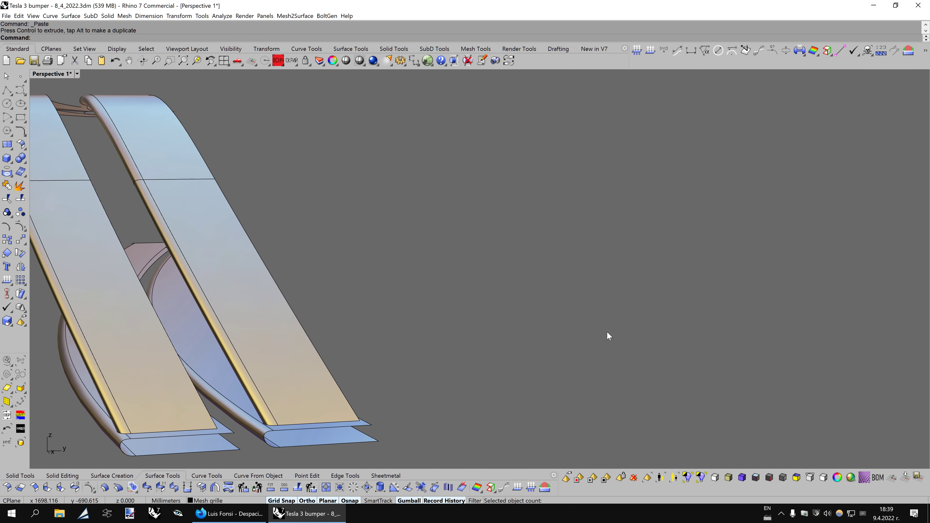
scroll(607, 332, down, 3)
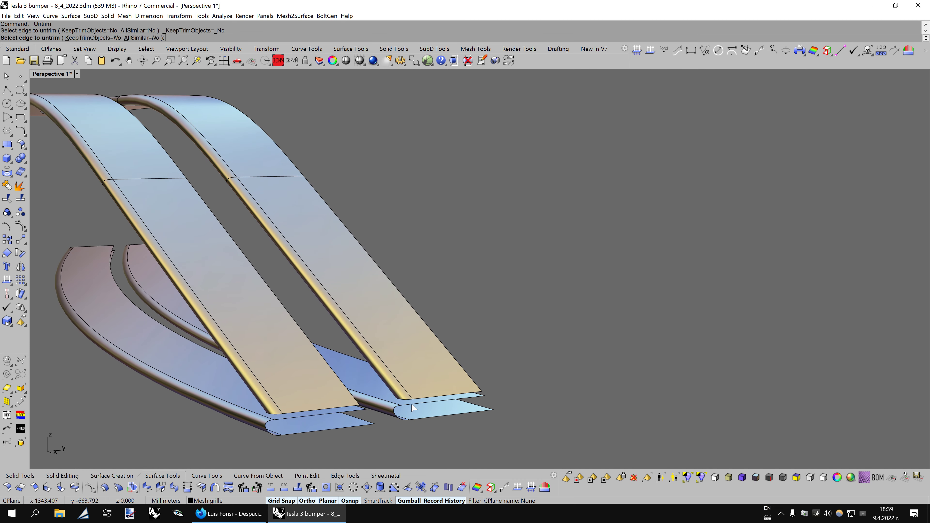
- Untrim the strips' flange edges and crossing-select one strip's pieces for joining
click(421, 413)
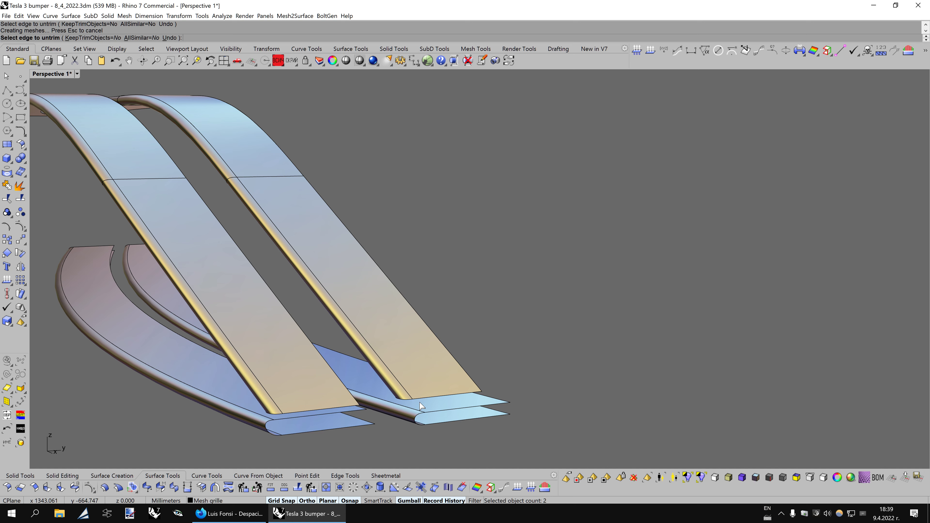
scroll(472, 396, up, 3)
scroll(470, 395, up, 3)
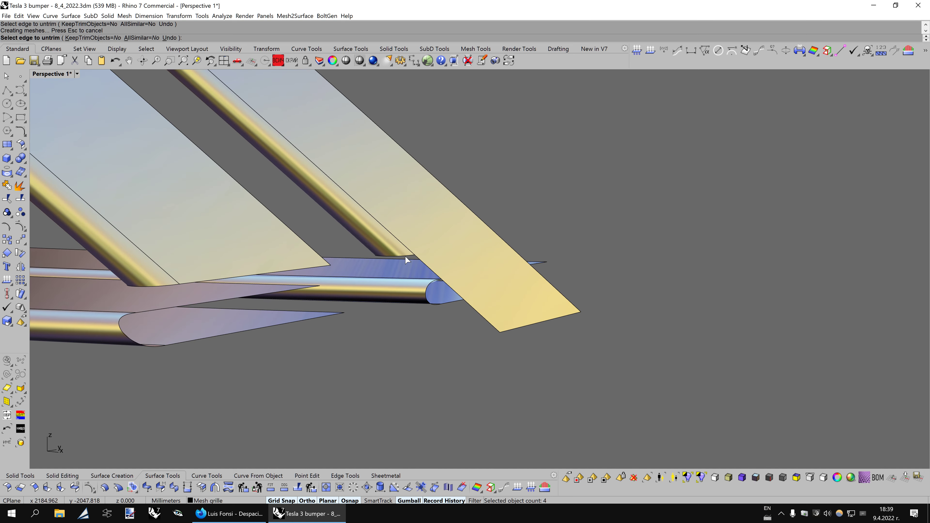
mouse_move(405, 256)
right_down()
mouse_move(431, 253)
mouse_move(452, 263)
right_up()
key(Return)
scroll(428, 258, down, 5)
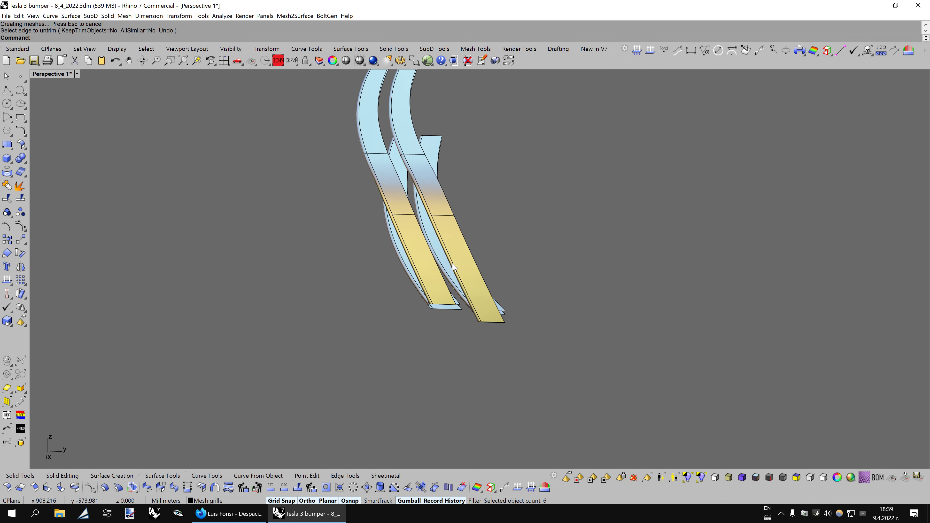
drag(499, 191, 433, 243)
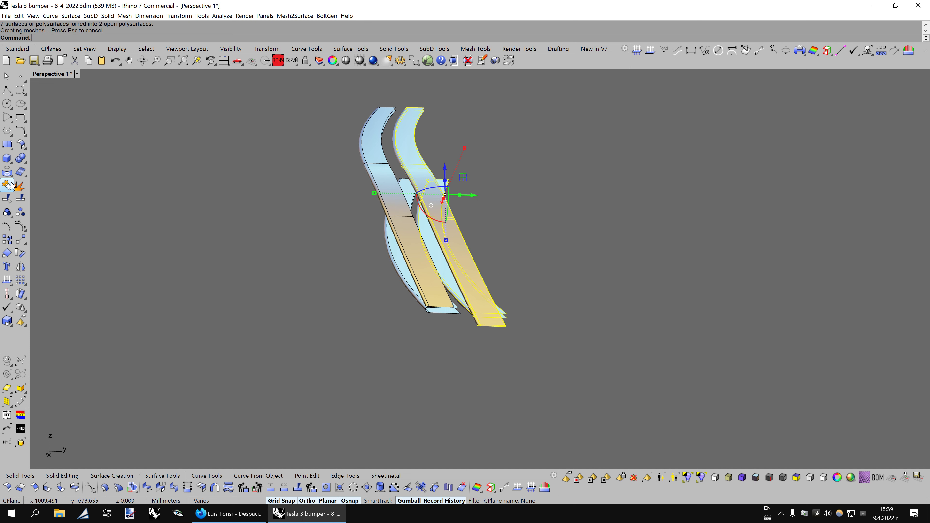
- Group the duplicate strip pieces and move them back 50 mm
middle_click(518, 253)
click(502, 253)
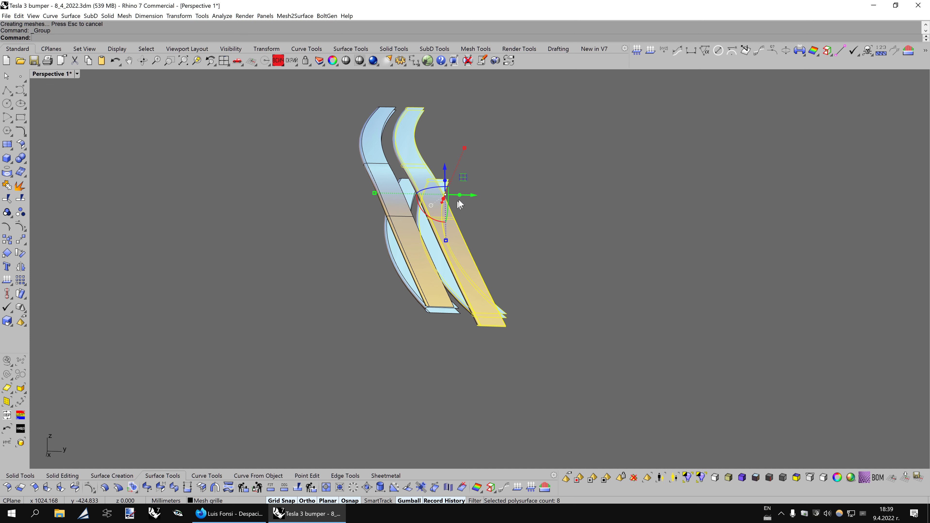
drag(459, 195, 457, 200)
text(50)
key(Return)
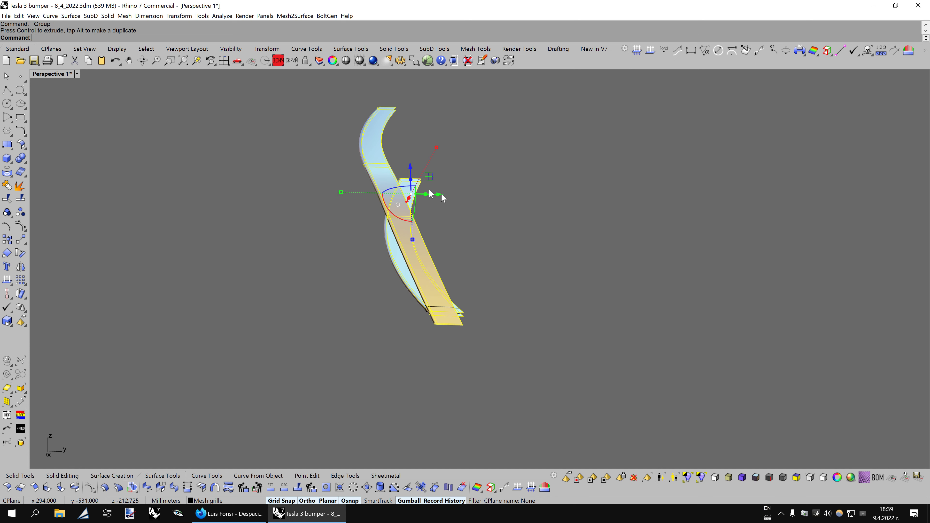
- Hide the grouped duplicate and select the lower curved strip
click(291, 61)
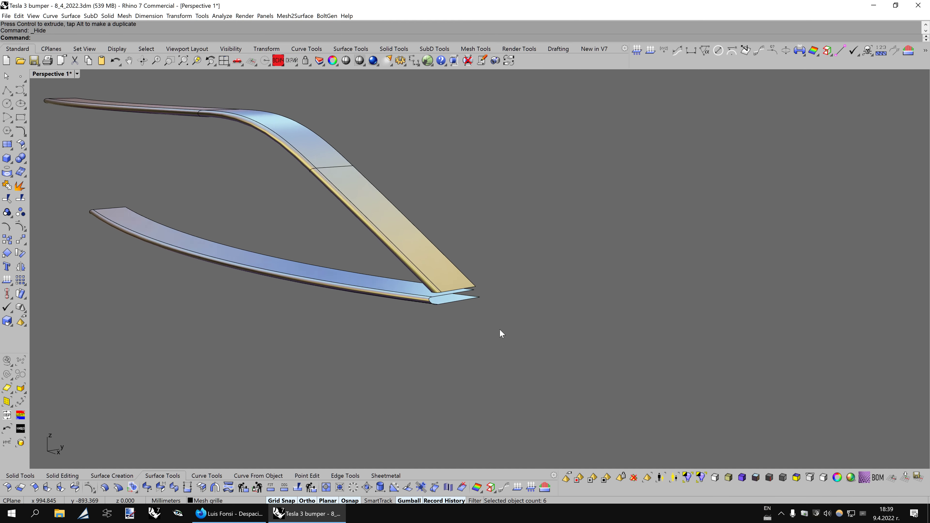
right_drag(501, 332, 460, 311)
click(405, 277)
- Show the lower strip's control points and refit its trimmed flange edge
key(F10)
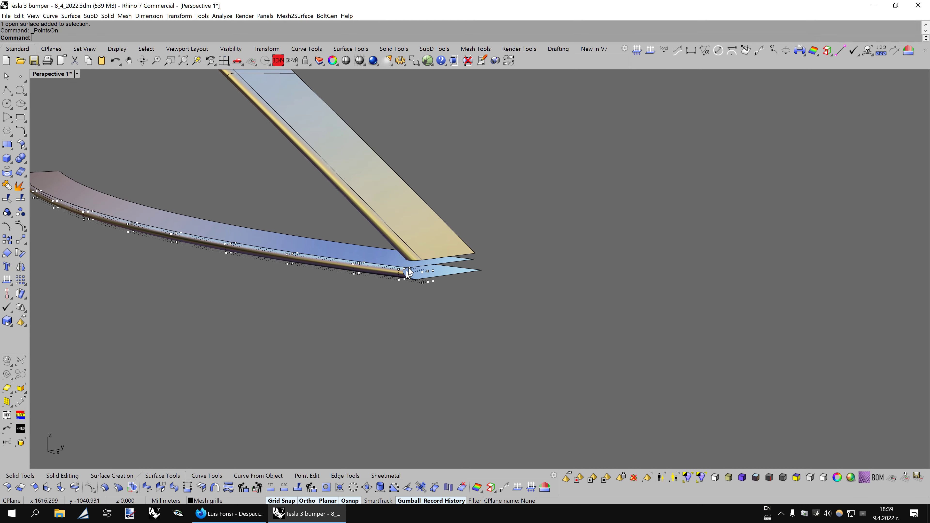
click(408, 254)
click(437, 277)
mouse_move(438, 277)
right_down()
mouse_move(543, 318)
mouse_move(230, 447)
right_up()
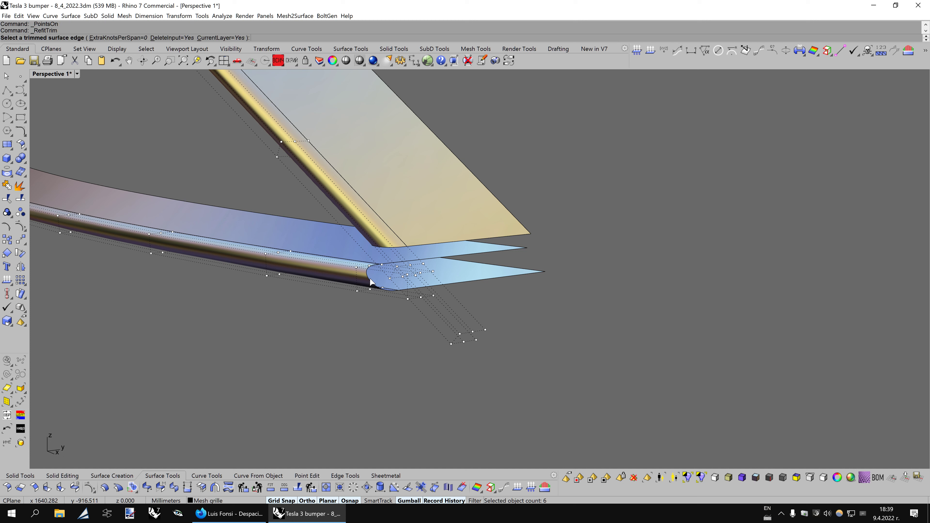
right_drag(370, 278, 455, 306)
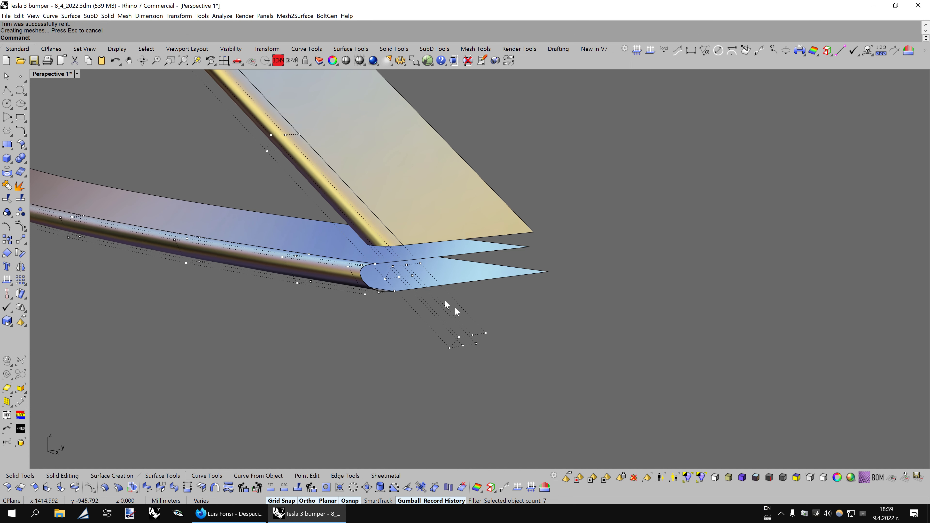
click(374, 243)
scroll(527, 299, down, 2)
scroll(527, 298, down, 3)
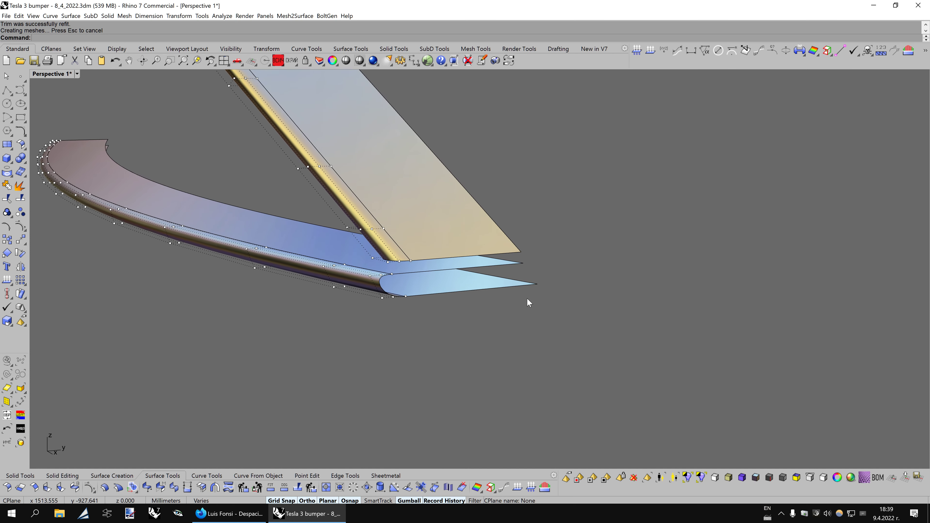
- Show control points on the four strip surfaces and refit the upper flange's trimmed edges
drag(552, 329, 470, 220)
key(F10)
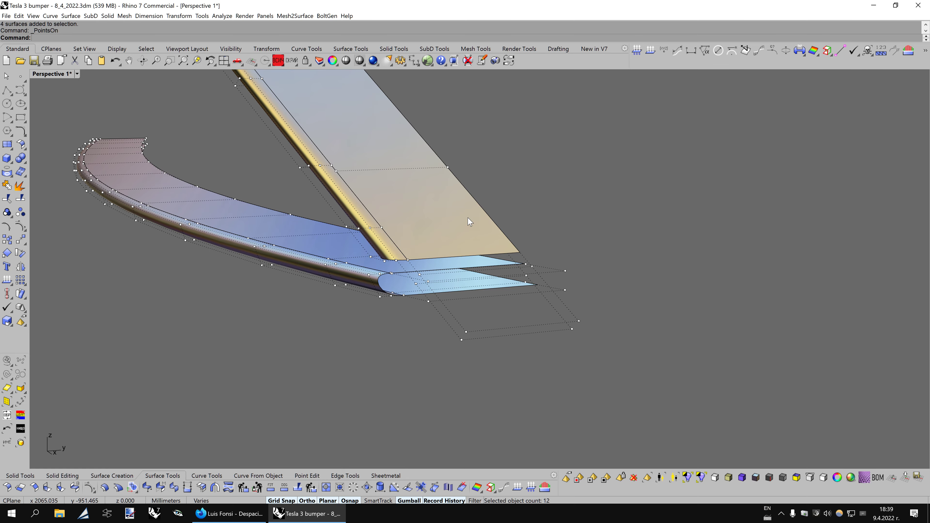
key(Down)
key(Down)
key(Down)
key(Down)
key(Down)
key(Down)
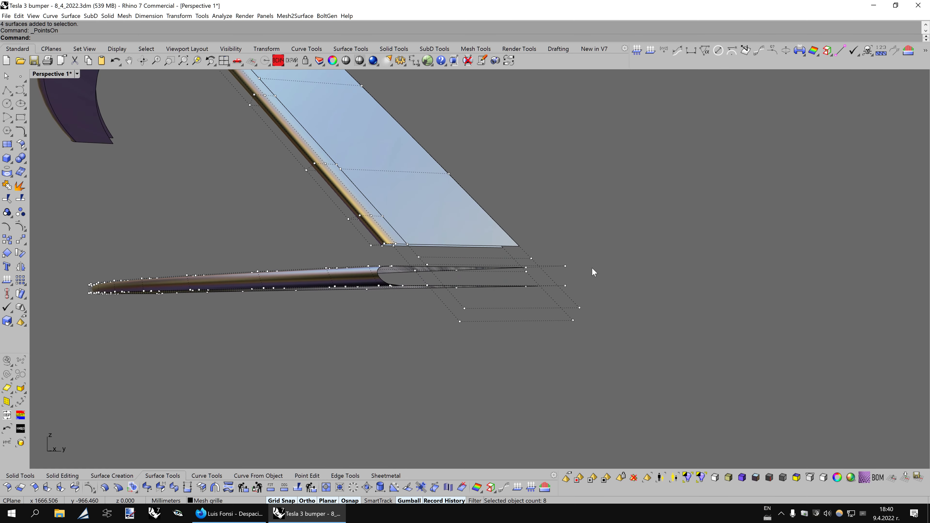
key(Down)
key(Down)
key(Up)
key(Up)
key(Up)
key(Up)
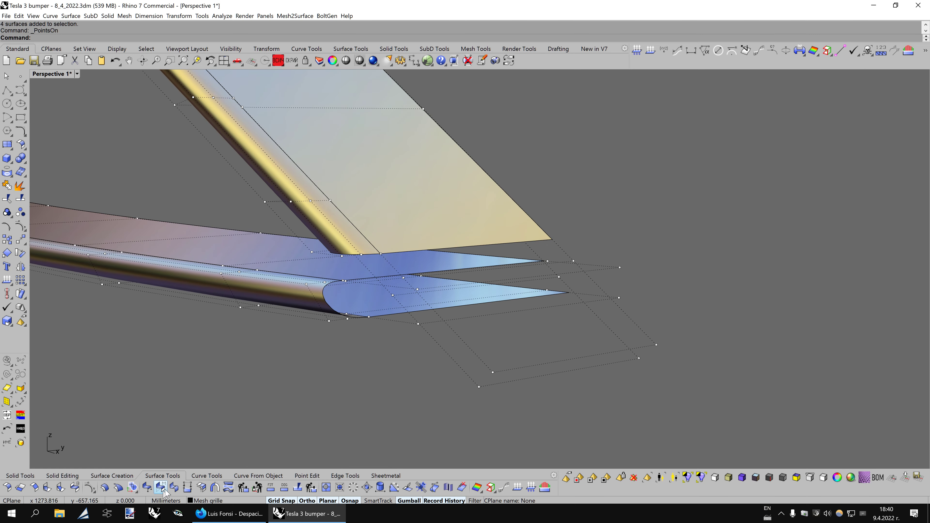
click(506, 244)
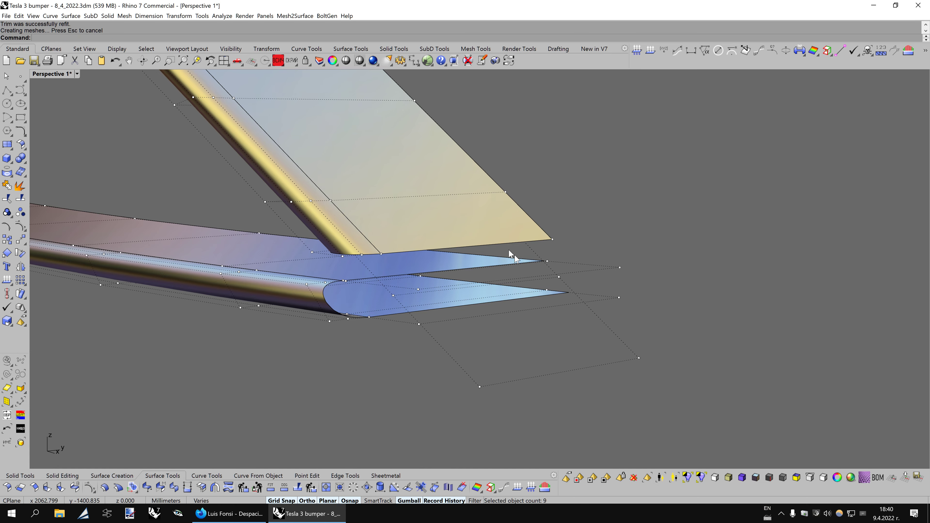
key(Left)
key(Left)
key(Left)
key(Left)
key(Left)
key(Left)
click(486, 239)
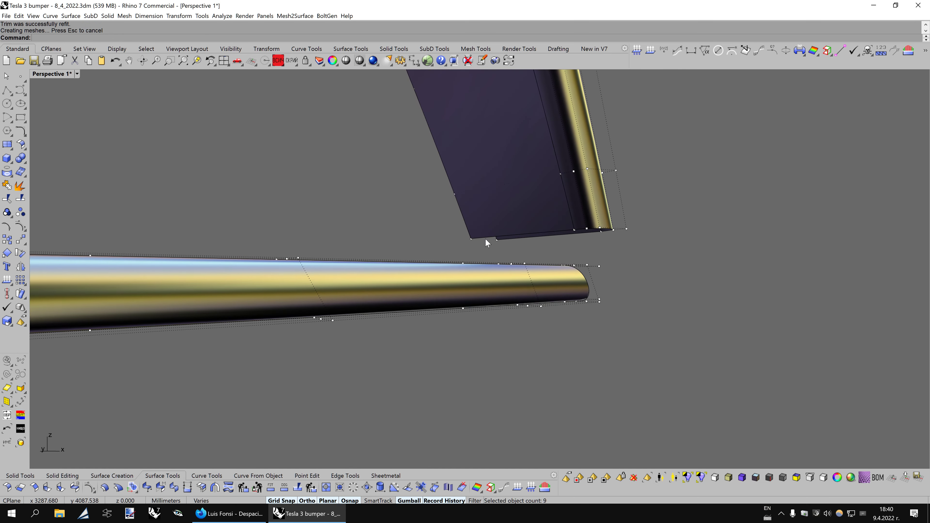
- Refit the trimmed edge of the light-blue surface and orbit around the strip junction
mouse_move(486, 238)
right_down()
mouse_move(555, 276)
mouse_move(629, 289)
right_up()
click(632, 270)
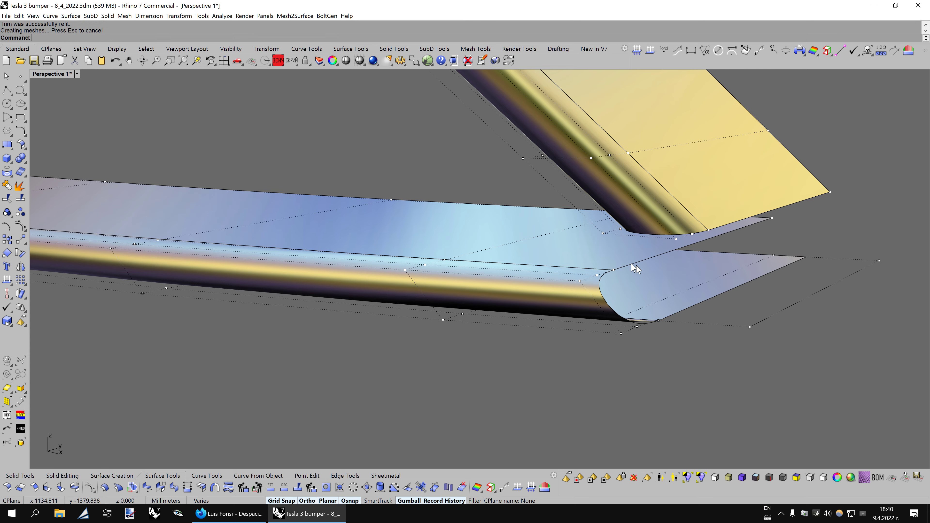
key(Left)
key(Left)
key(Left)
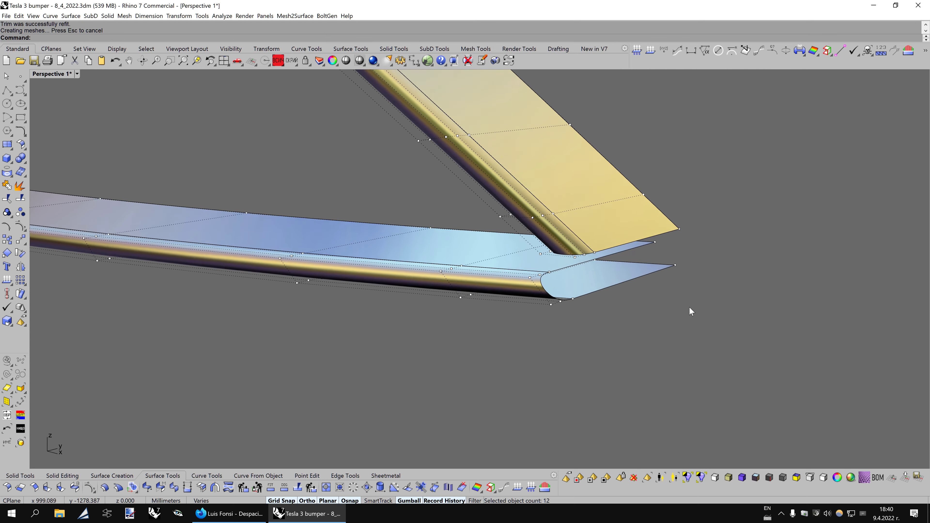
key(Left)
key(Left)
key(Left)
key(Left)
key(Left)
key(Left)
key(Left)
key(Left)
key(Left)
key(Left)
key(Left)
key(Left)
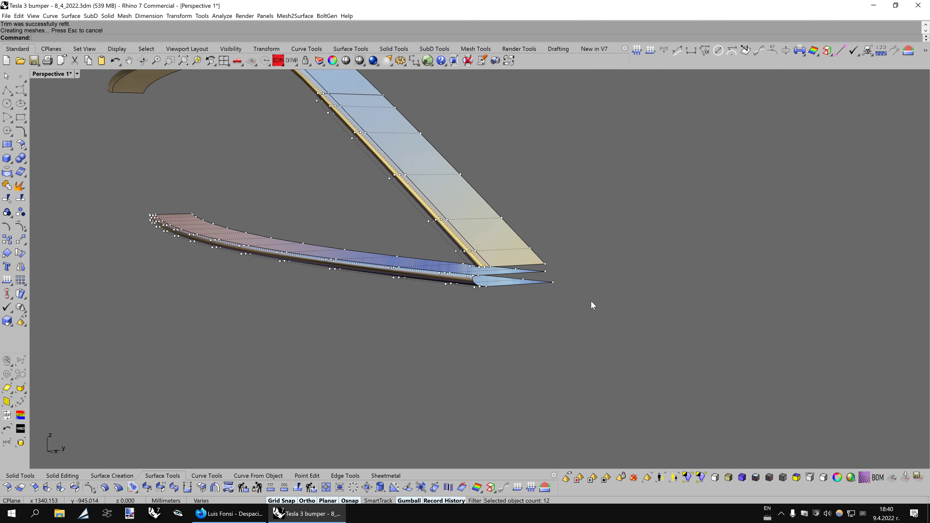
key(Left)
key(Left)
key(Left)
key(Left)
key(Left)
key(Left)
key(Left)
key(Left)
key(Left)
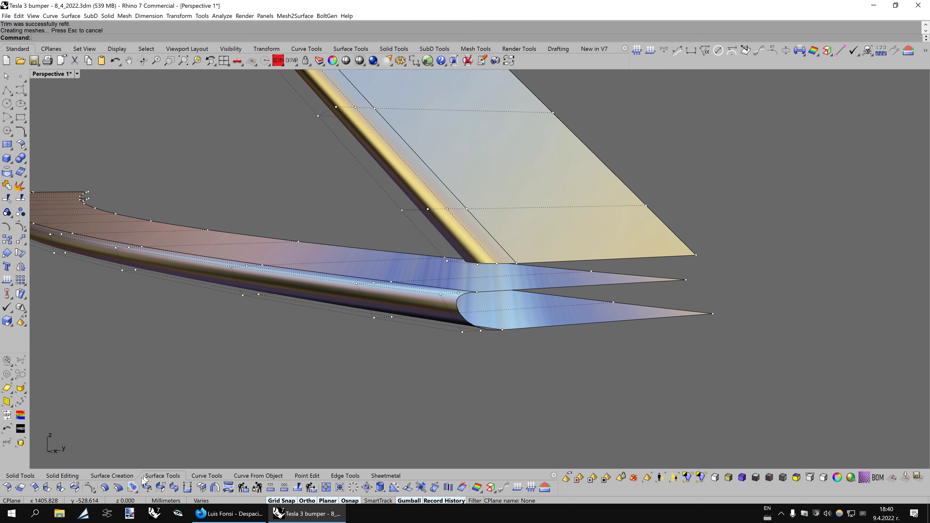
key(Left)
key(Left)
key(Left)
key(Left)
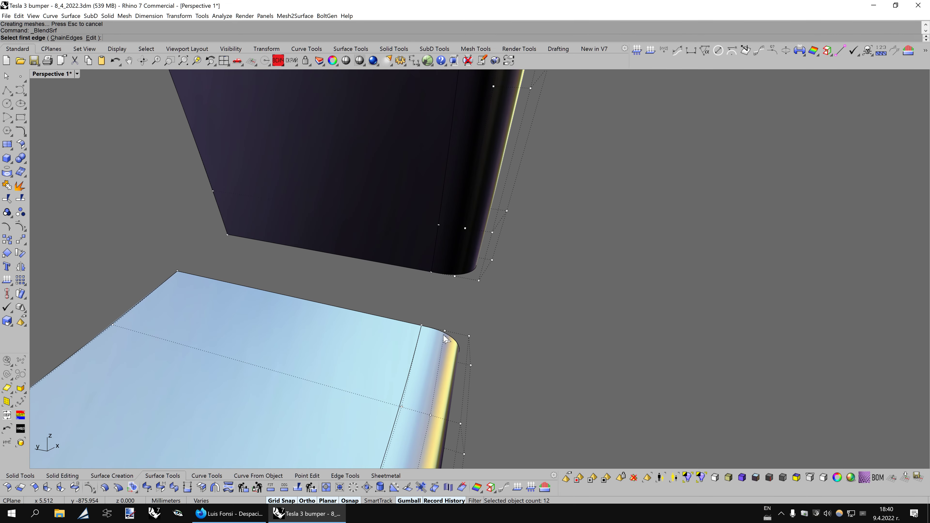
- Finish the curvature-continuous blend between the tube and the first flat plate
click(444, 275)
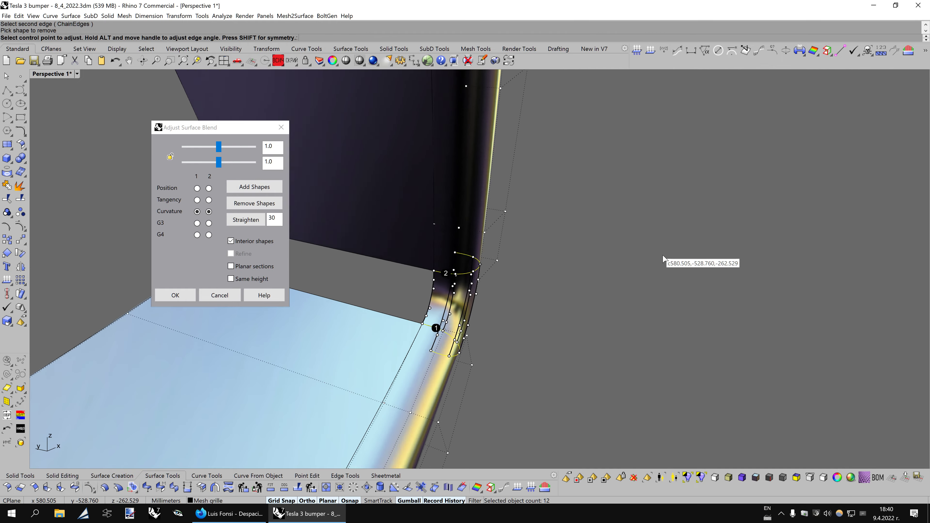
key(Left)
key(Left)
key(Left)
key(Left)
key(Left)
key(Left)
key(Left)
key(Left)
key(Left)
key(Left)
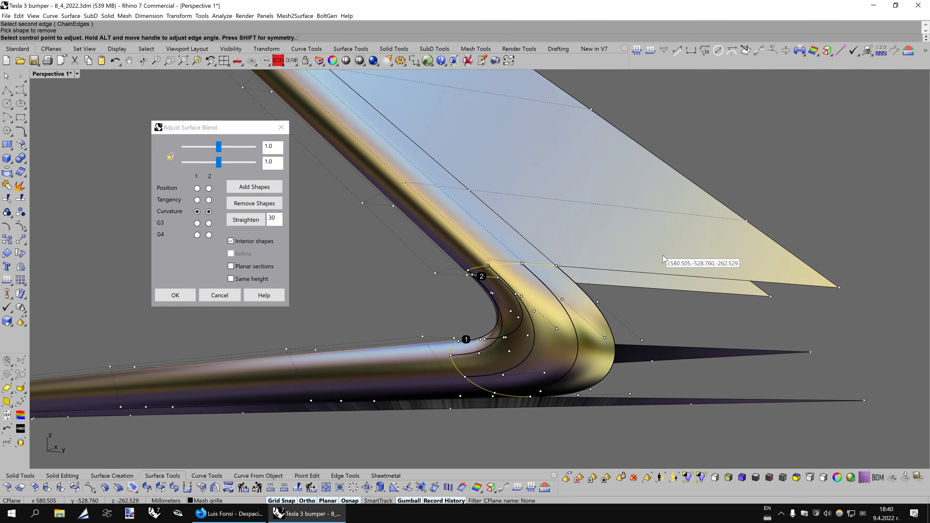
key(Left)
key(Left)
key(Left)
key(Left)
key(Left)
key(Left)
key(Left)
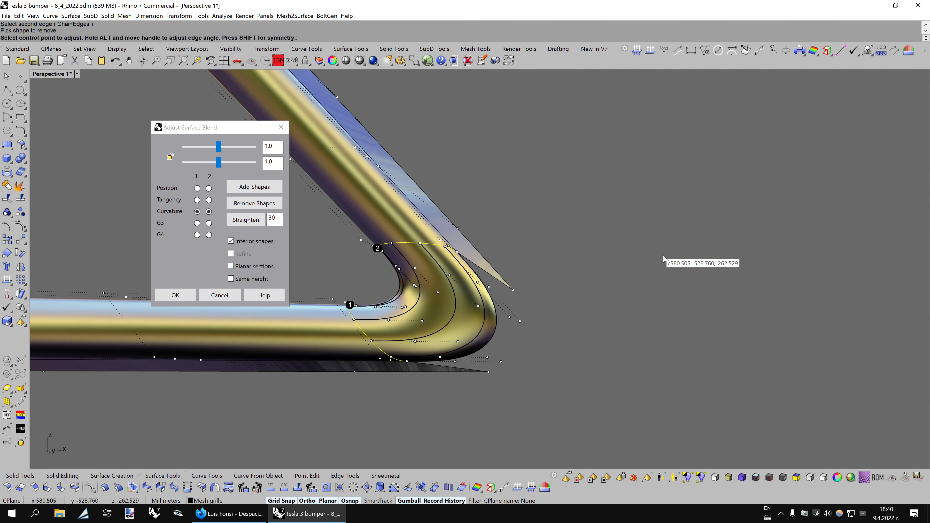
- Blend the tube into the upper plate with a curvature-continuous surface
key(Left)
key(Left)
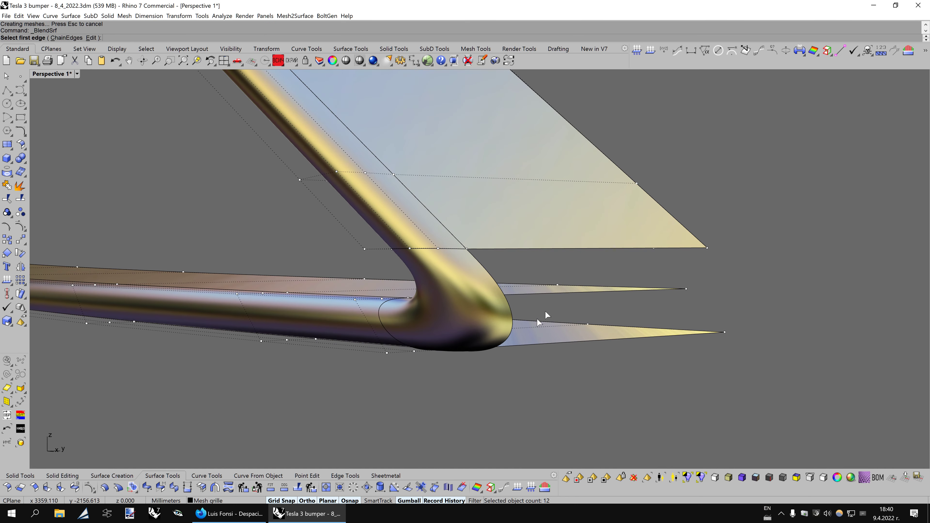
key(Return)
click(499, 248)
key(Left)
key(Left)
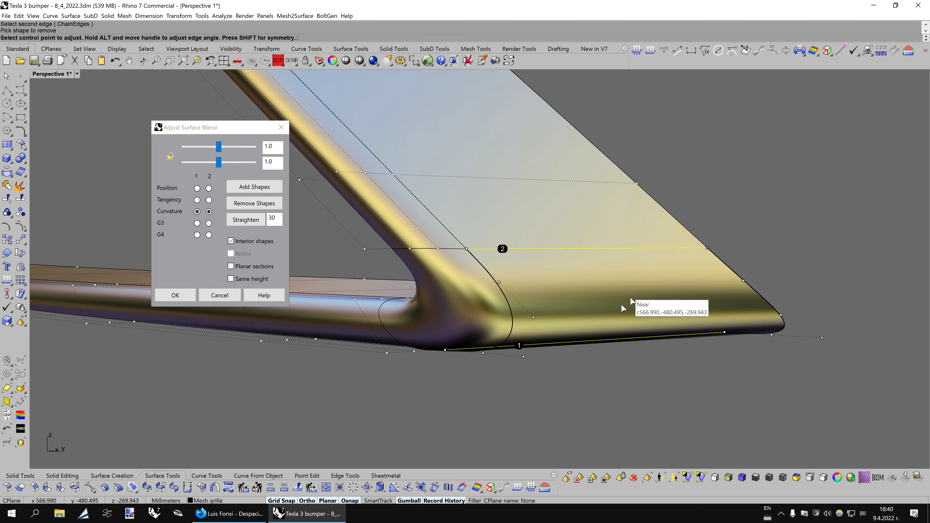
key(Return)
key(Left)
key(Left)
key(Left)
- Blend the remaining plate into the tube and switch to Shade display
key(Return)
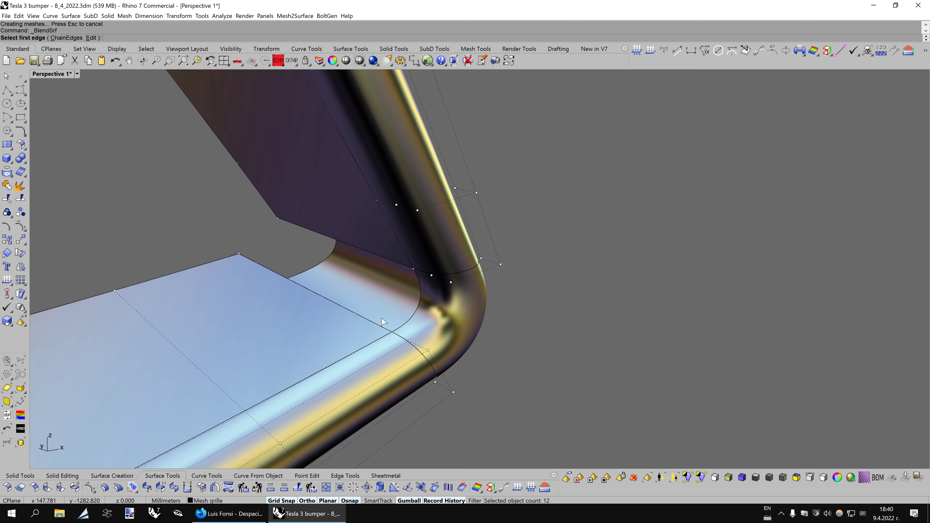
click(399, 265)
key(Return)
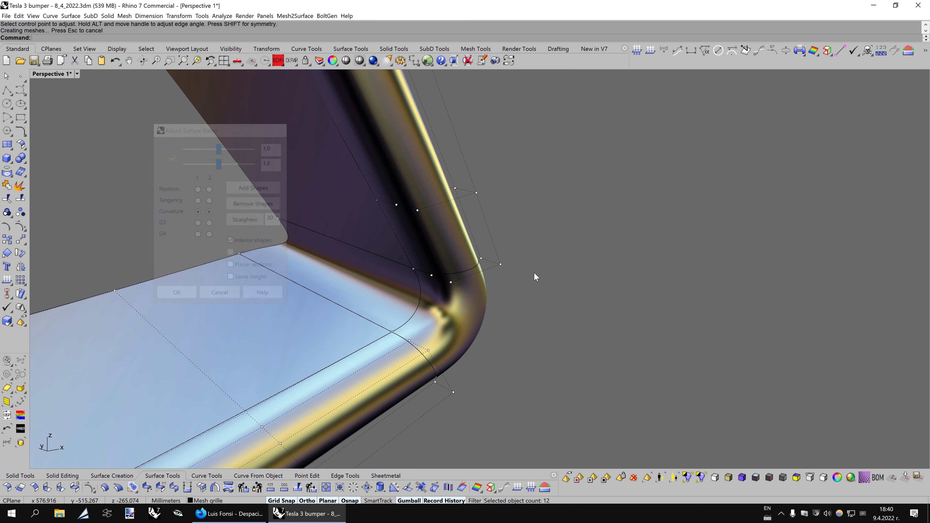
key(Left)
key(Left)
key(Left)
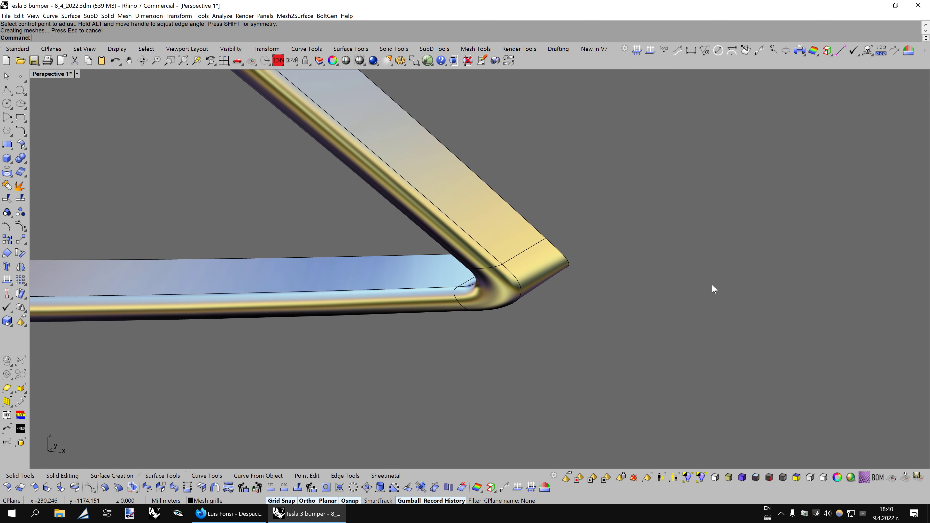
key(Left)
key(Left)
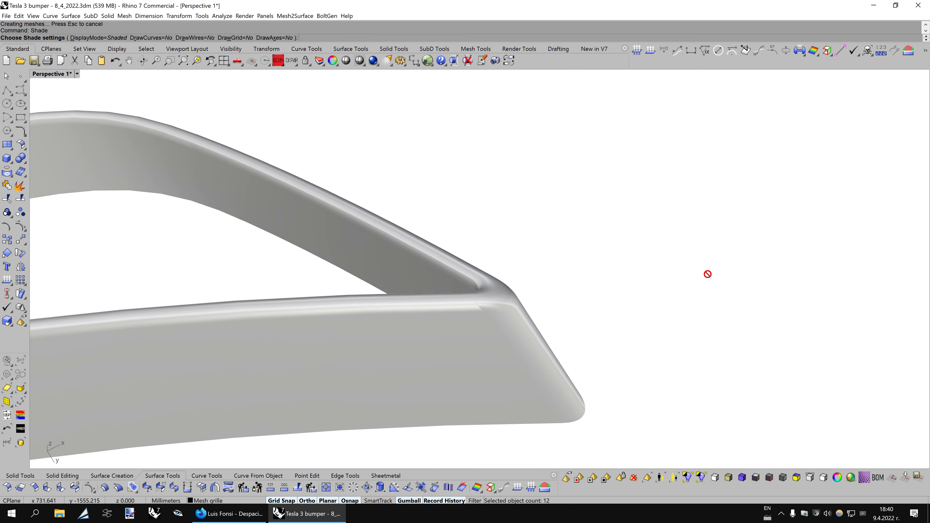
key(Left)
- Zoom in and view the corner in BobiX1 mode, then return to normal display
key(Left)
key(Left)
scroll(711, 273, up, 3)
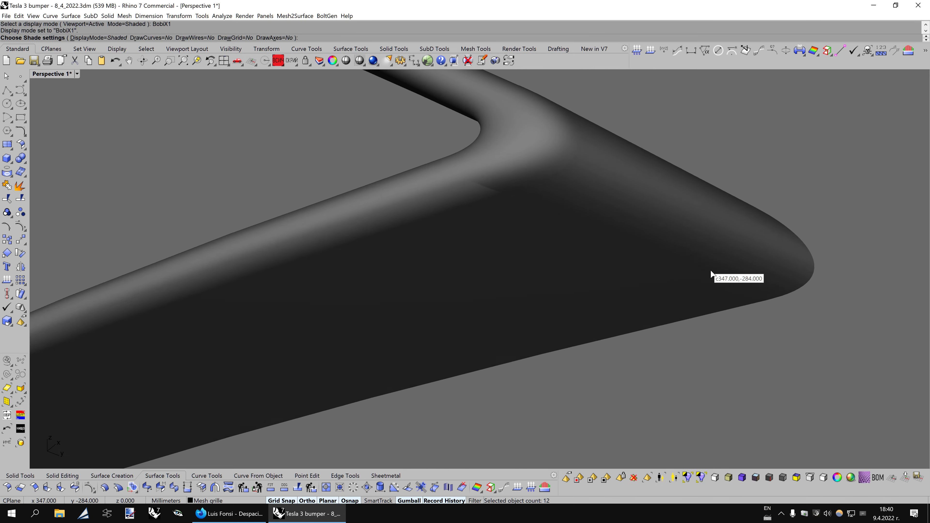
scroll(711, 273, up, 3)
key(Left)
key(Left)
key(Left)
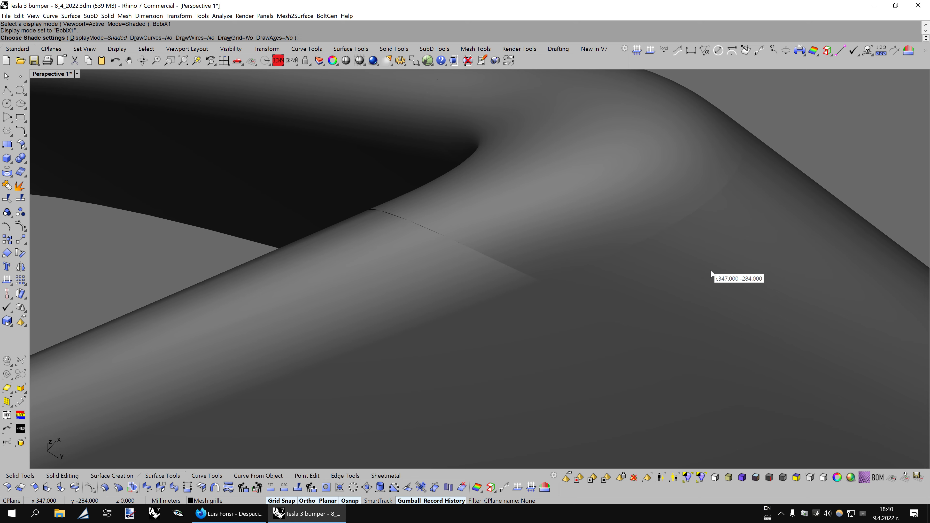
key(Return)
- Orbit above the blended corner and start an EdgeContinuity check
key(Down)
key(Down)
key(Down)
key(Down)
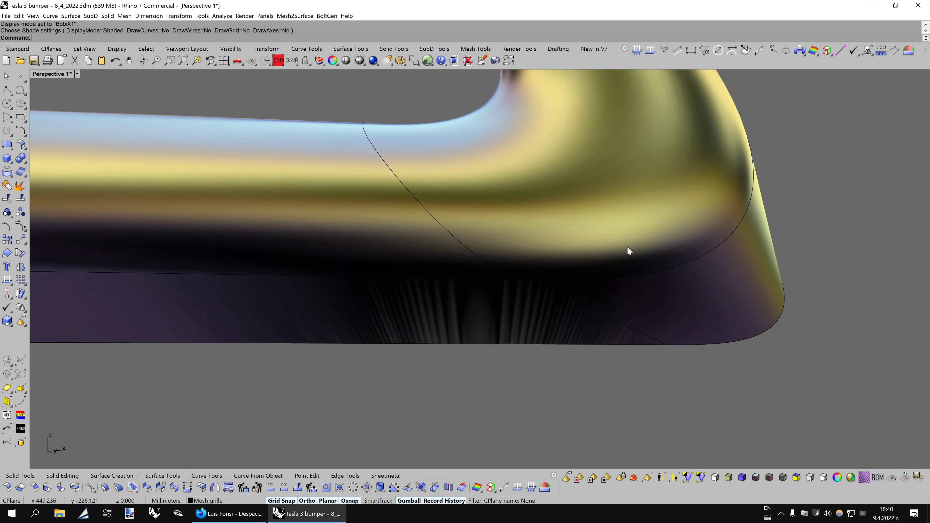
key(Down)
key(Up)
key(Up)
key(Left)
key(Left)
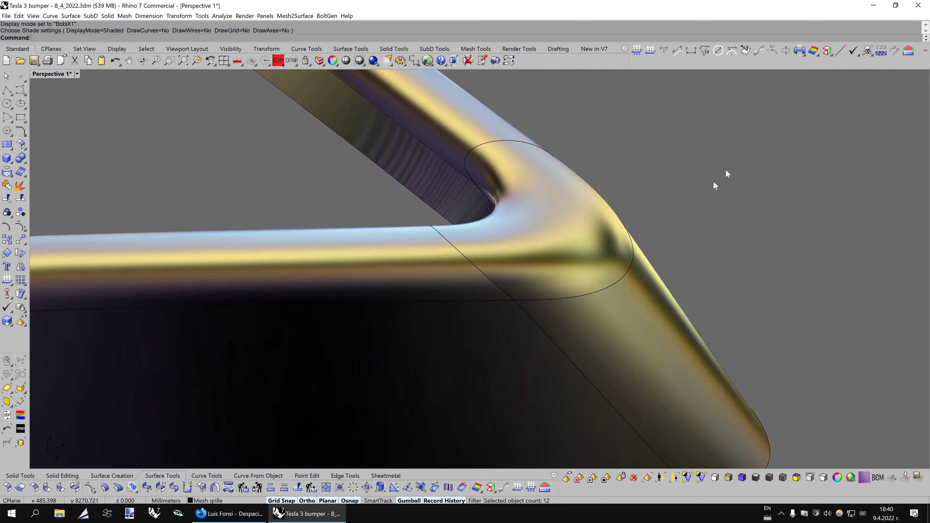
click(907, 50)
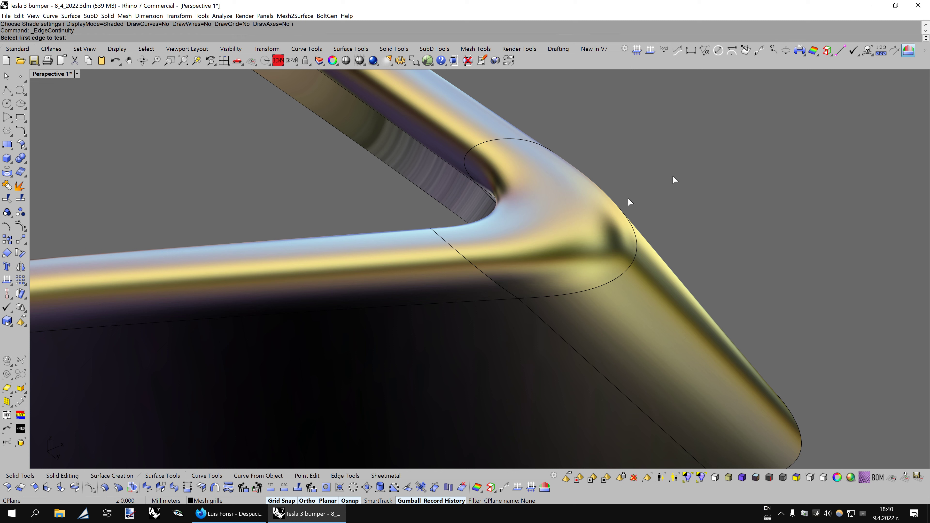
- Test the blend seam edges, confirming 0.000 gap and 0.00° tangency deviation
click(488, 282)
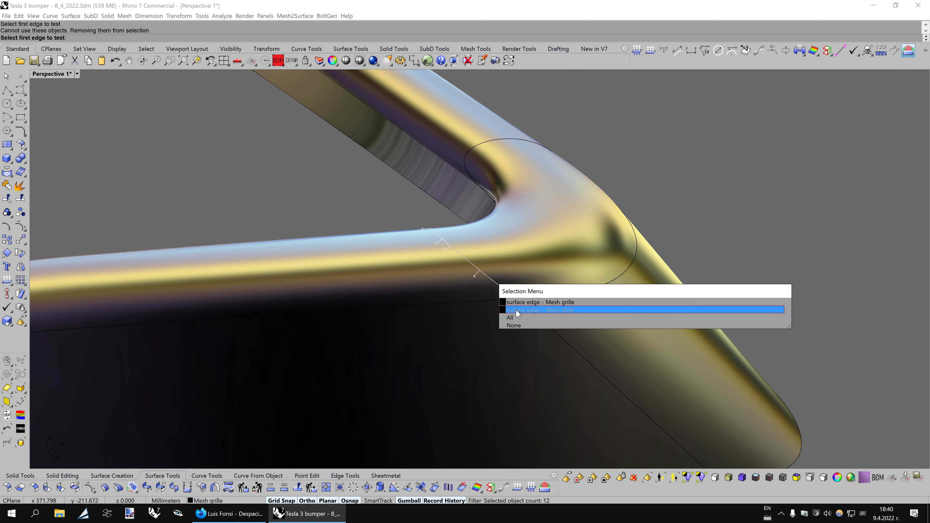
click(516, 317)
key(Return)
key(Left)
key(Left)
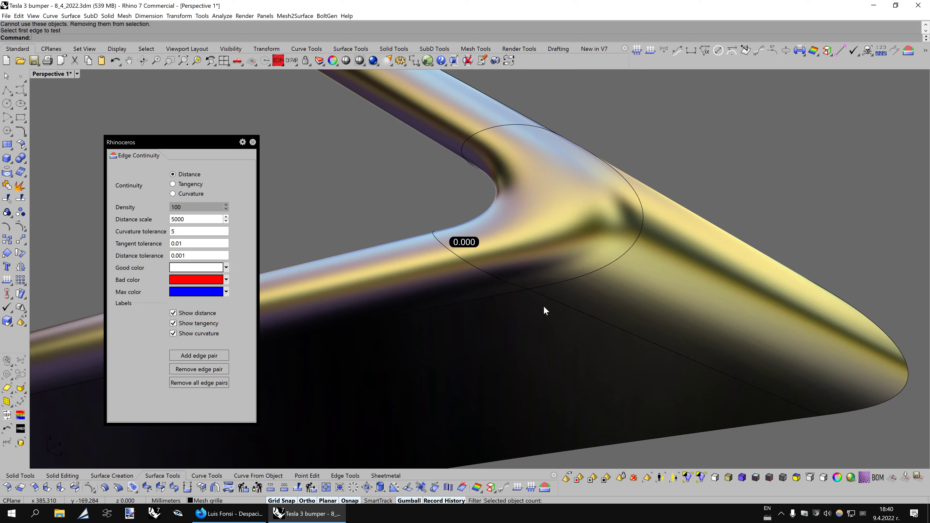
key(Left)
key(Left)
key(Left)
key(Left)
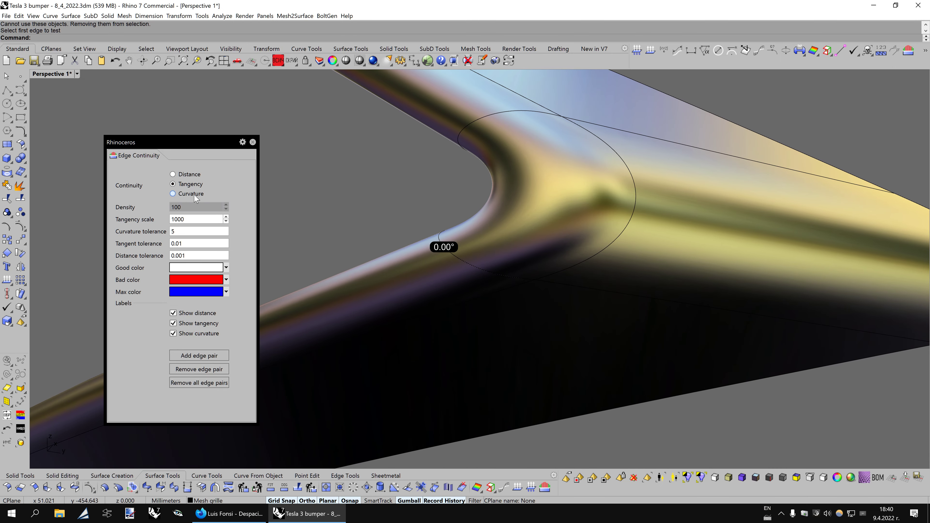
- Orbit and zoom to see the whole strip upright from the side
key(Left)
click(253, 142)
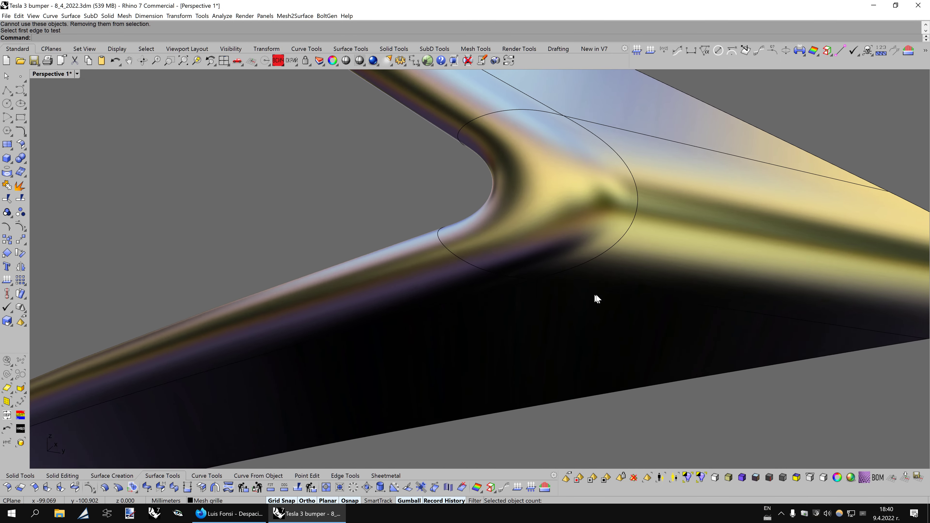
scroll(602, 289, down, 5)
key(Left)
key(Left)
key(Left)
key(Left)
key(Left)
key(Left)
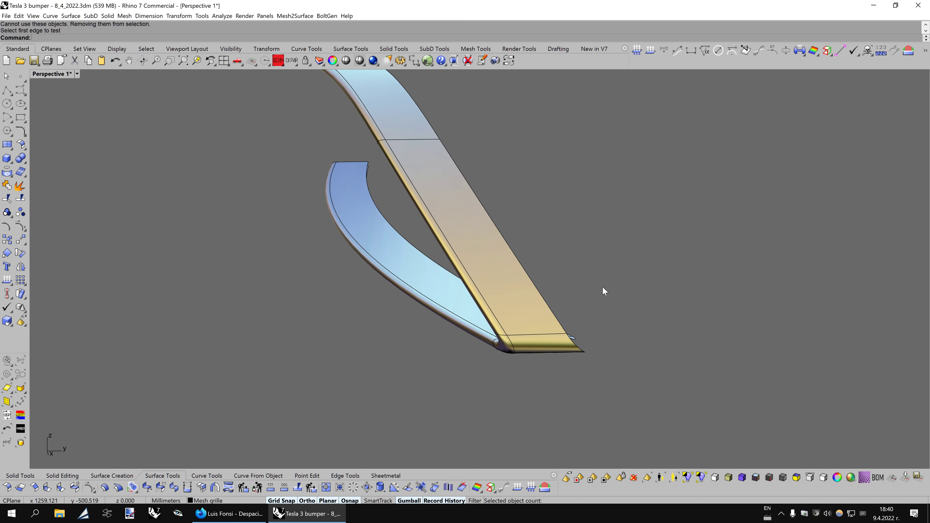
key(Left)
key(Left)
scroll(602, 287, up, 3)
scroll(602, 286, up, 2)
scroll(602, 287, down, 5)
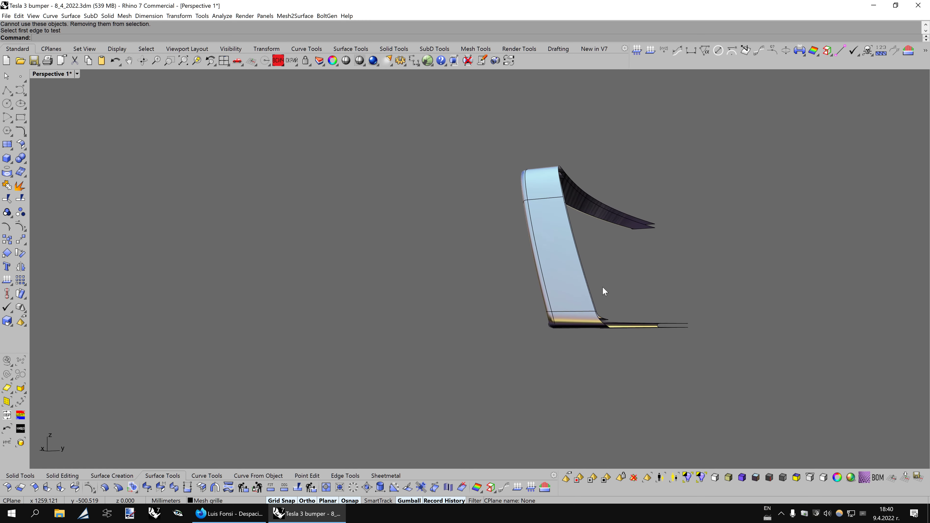
key(Left)
key(Left)
scroll(664, 300, up, 2)
scroll(664, 299, up, 2)
key(Down)
key(Down)
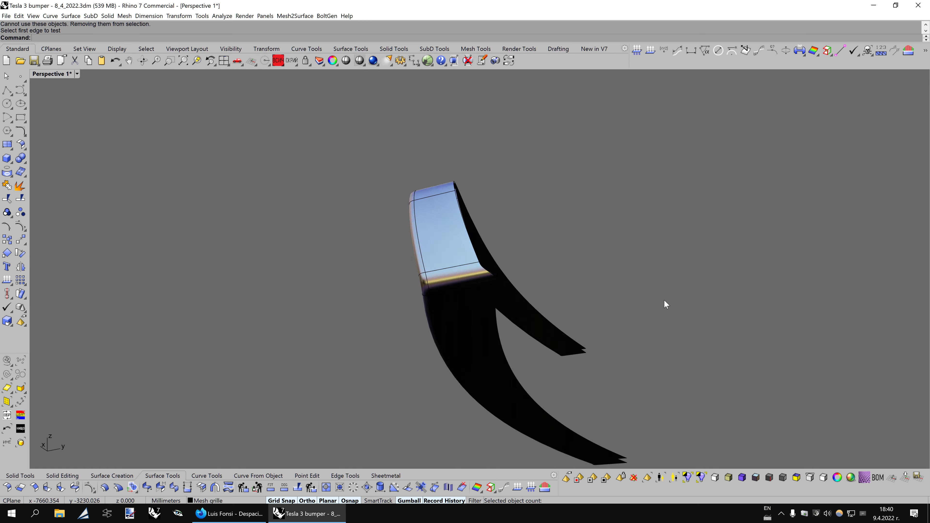
key(Down)
key(Down)
- Frame the strip from above and start a smooth, merged ExtendSrf from the Sheetmetal tab
scroll(664, 300, up, 2)
scroll(664, 300, up, 2)
key(Up)
key(Up)
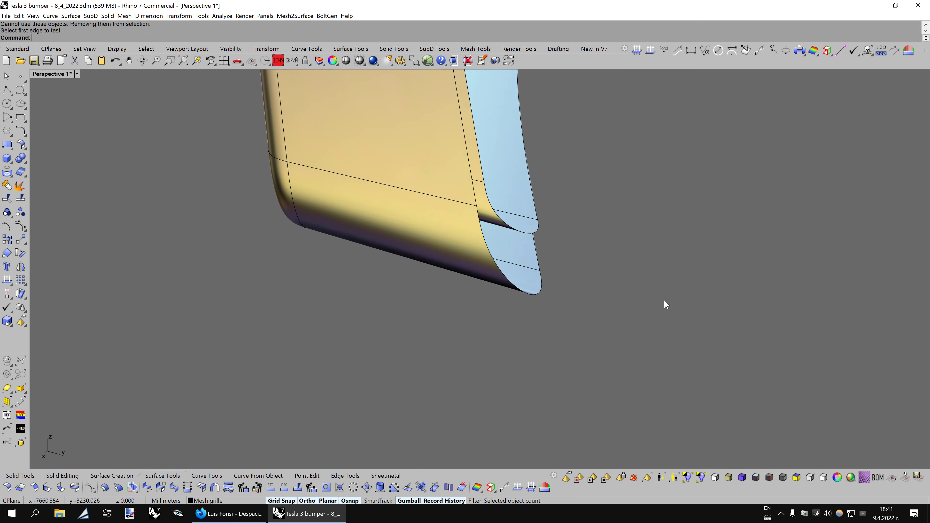
scroll(665, 301, up, 2)
scroll(664, 301, up, 2)
scroll(664, 300, up, 2)
key(Up)
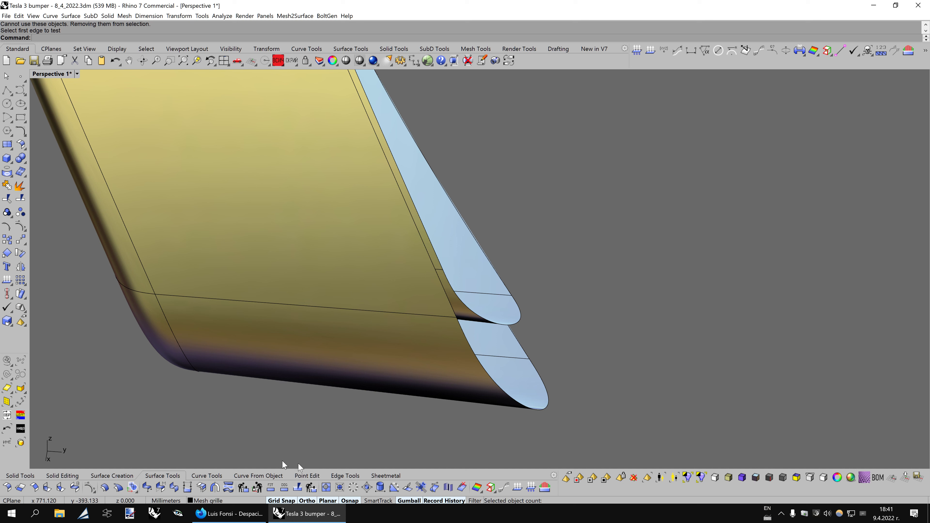
click(382, 476)
click(487, 262)
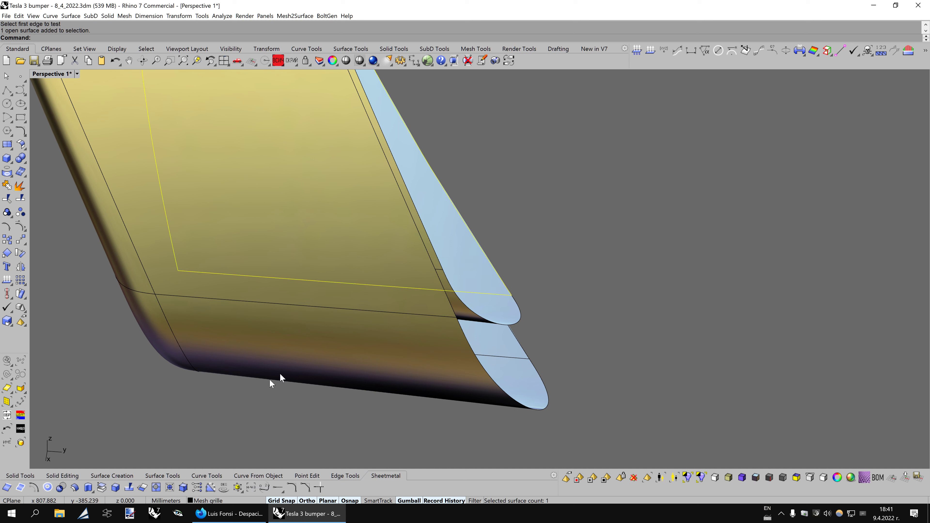
- Extend the first three strip surface edges out to picked points
click(494, 268)
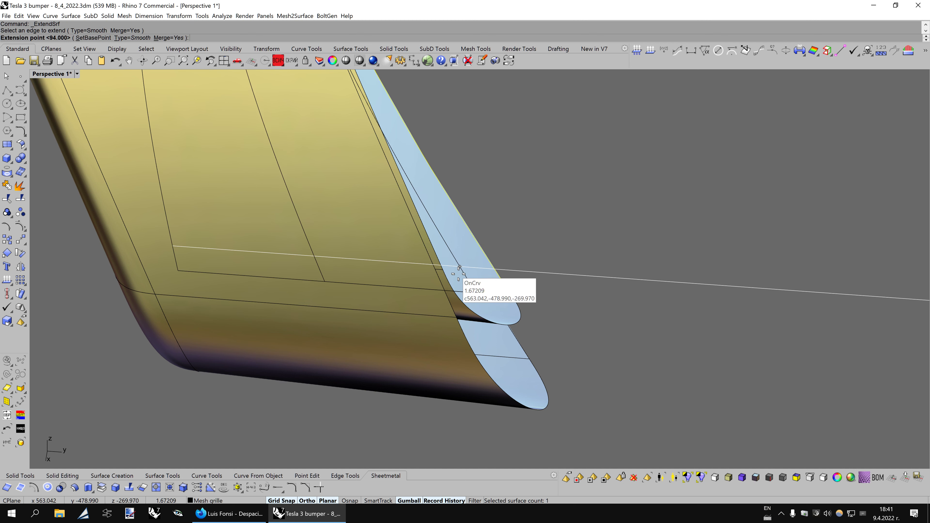
click(445, 265)
mouse_move(563, 364)
right_down()
mouse_move(572, 364)
mouse_move(523, 348)
right_up()
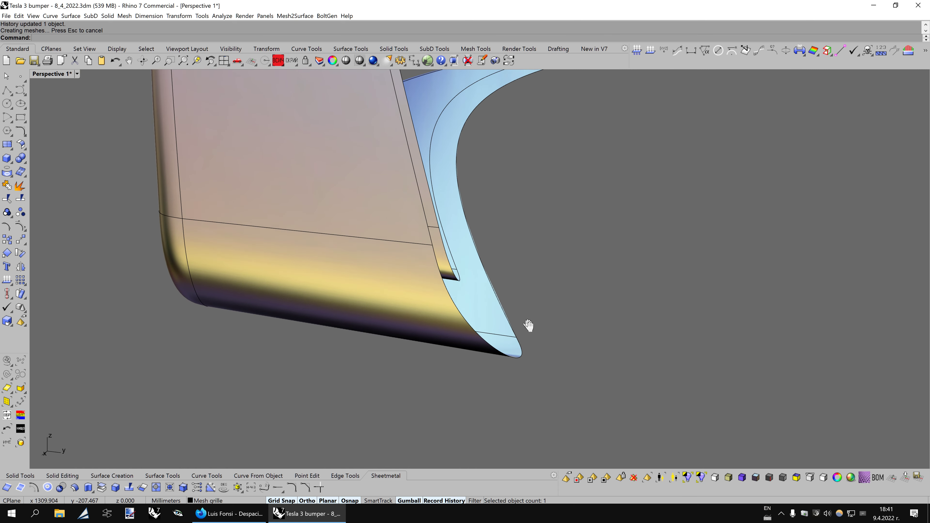
right_click(449, 179)
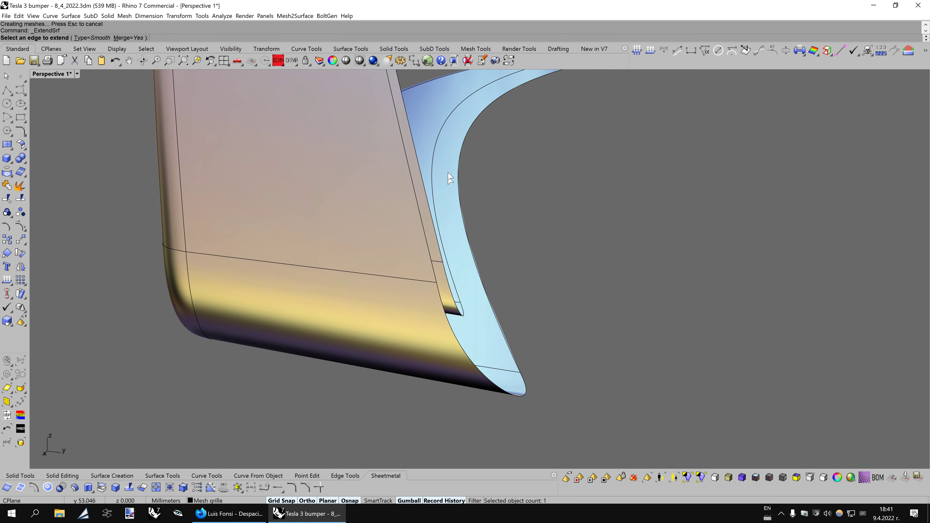
click(432, 159)
click(430, 157)
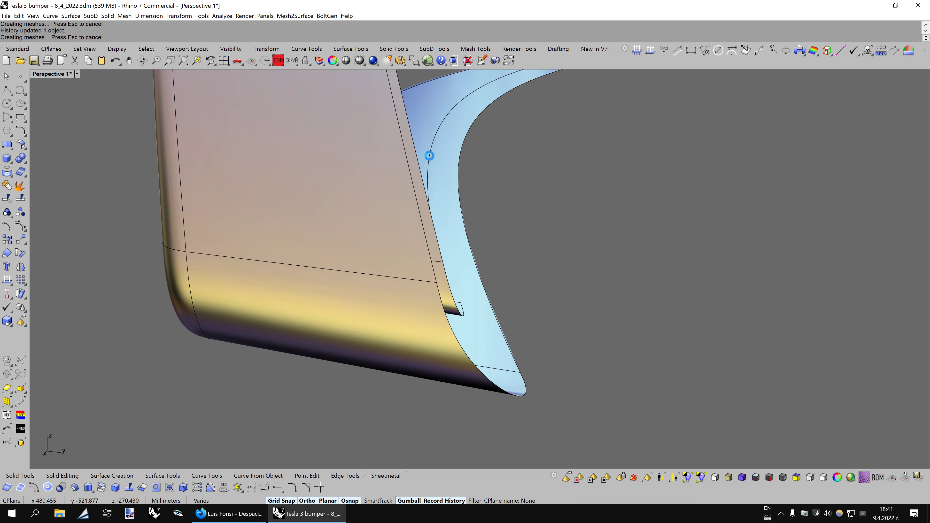
right_click(517, 331)
click(500, 324)
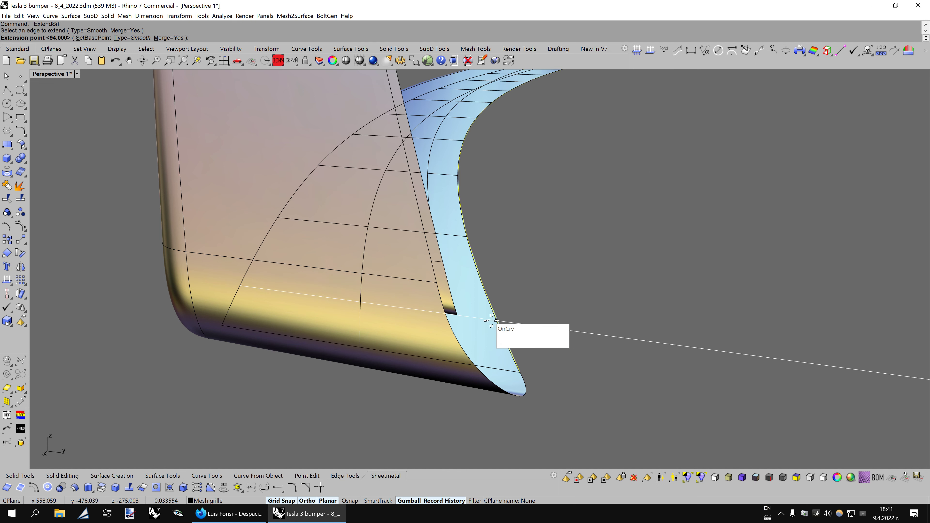
click(475, 325)
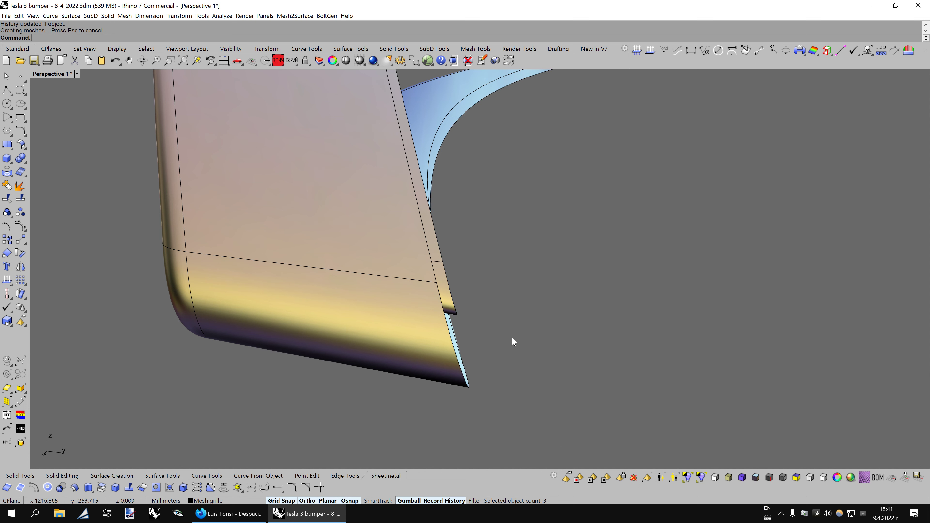
mouse_move(512, 337)
right_down()
mouse_move(463, 340)
mouse_move(495, 333)
right_up()
- Extend two more strip edges, including the upper strip, the last by 94
right_click(460, 338)
click(460, 339)
click(457, 339)
right_click(471, 252)
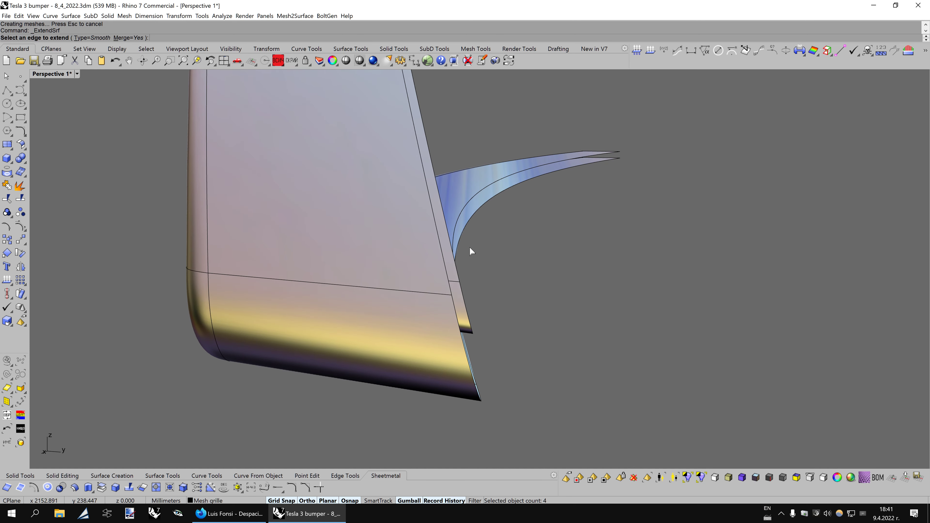
click(462, 236)
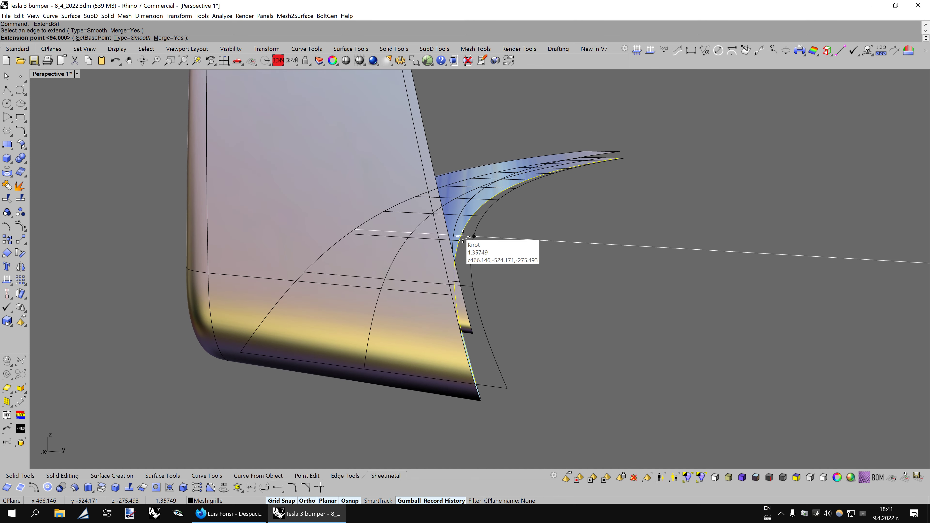
click(460, 235)
mouse_move(509, 363)
right_down()
mouse_move(494, 314)
mouse_move(510, 353)
mouse_move(604, 361)
mouse_move(615, 349)
mouse_move(588, 351)
right_up()
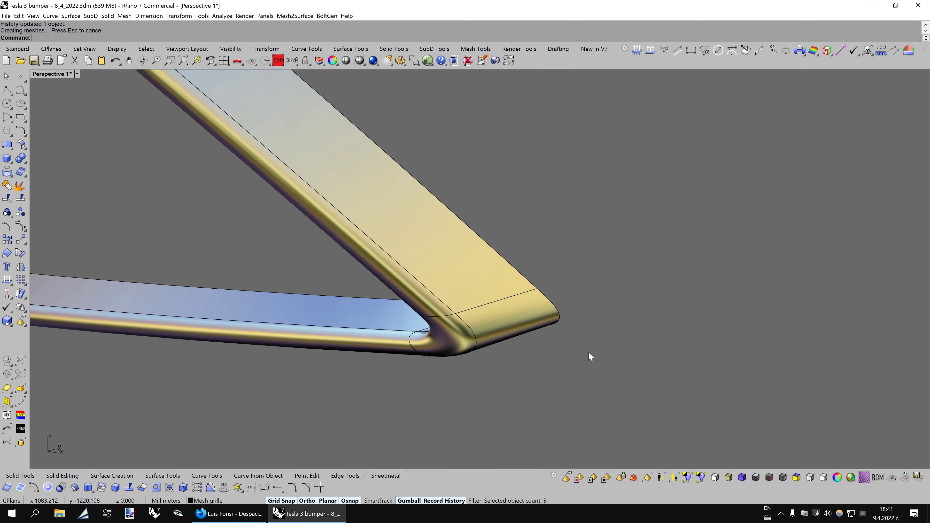
- Run EdgeContinuity on the first blend and strip edge at the corner joint
key(Left)
key(Down)
key(Up)
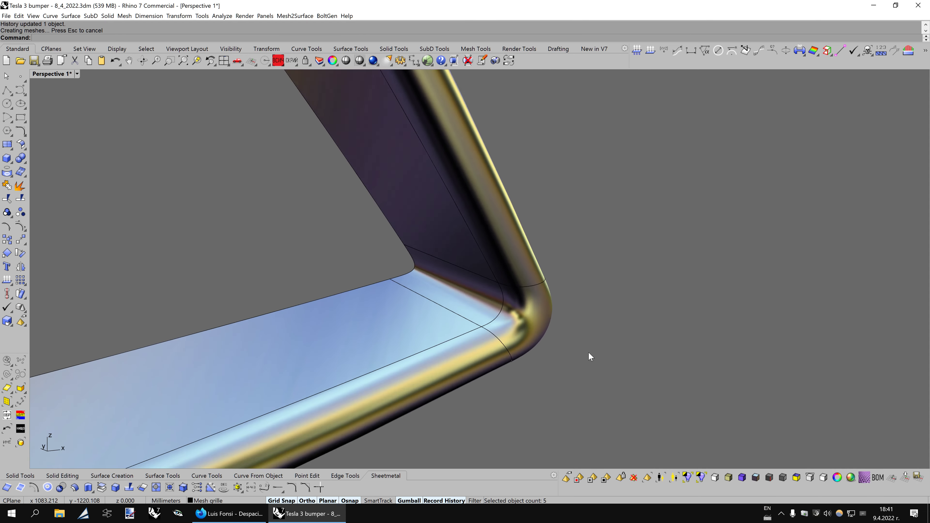
key(Up)
key(Down)
key(Down)
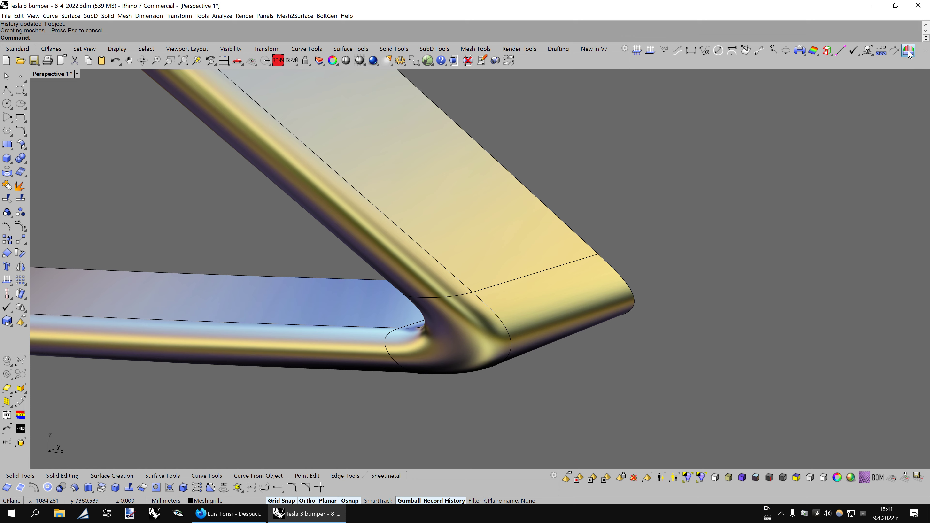
click(909, 52)
key(Page_Up)
click(600, 258)
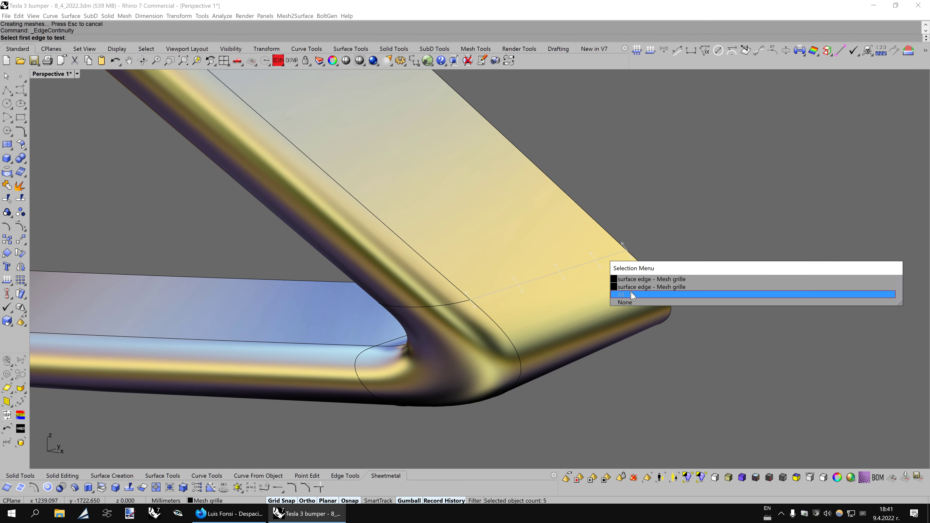
click(631, 294)
- Add a second edge pair at the joint to the continuity check
key(Down)
key(Down)
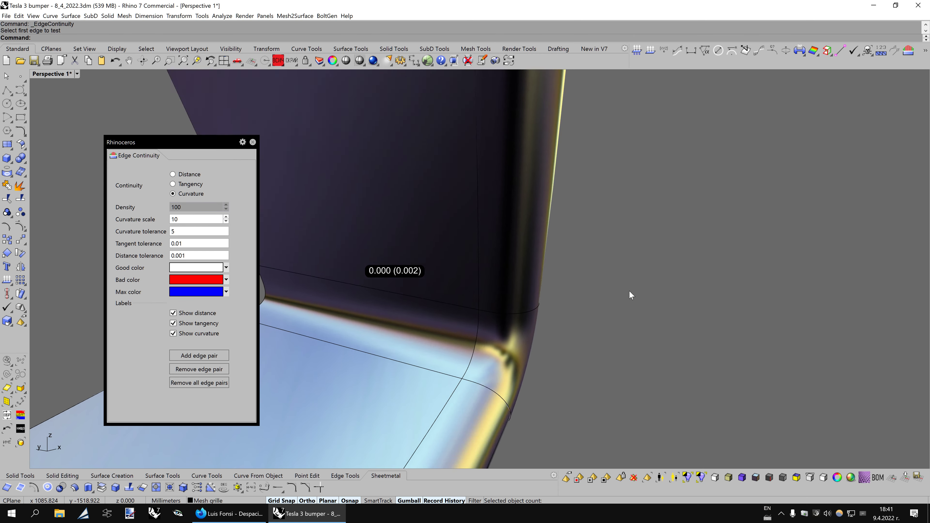
key(Down)
key(Down)
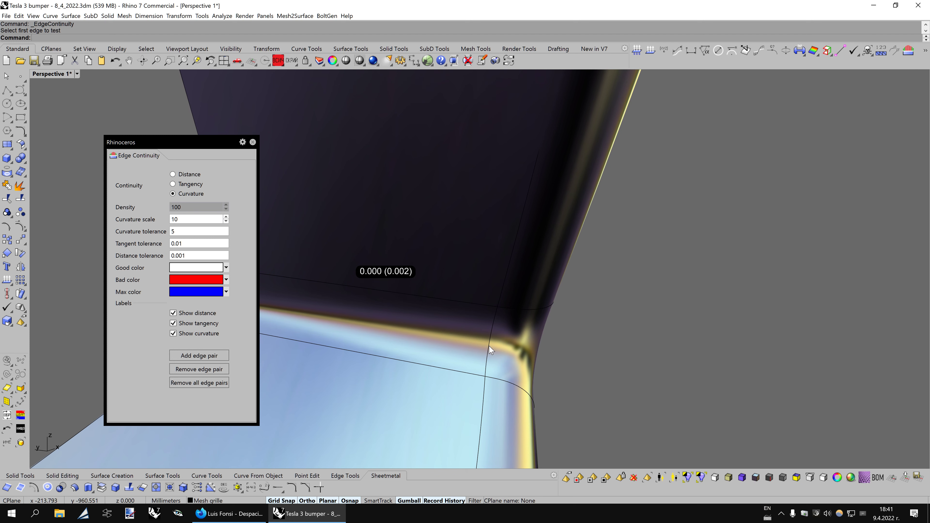
click(491, 349)
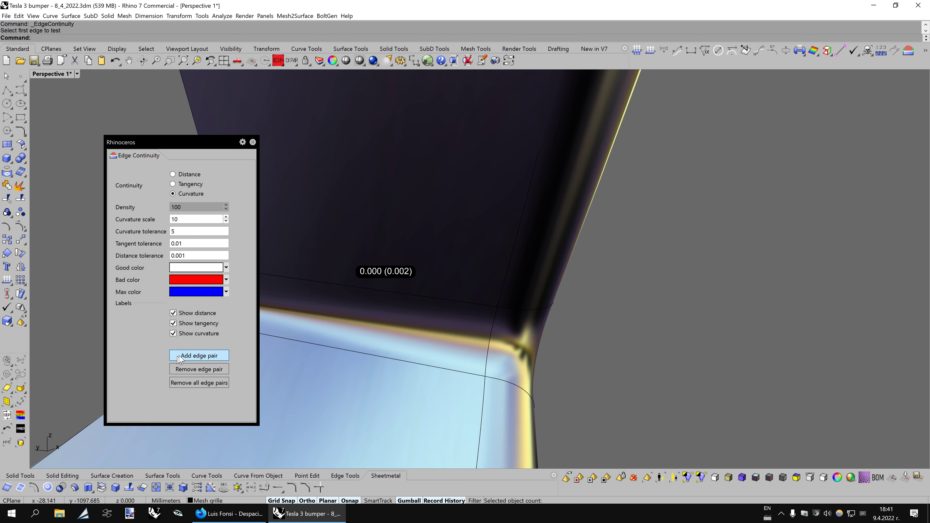
click(488, 362)
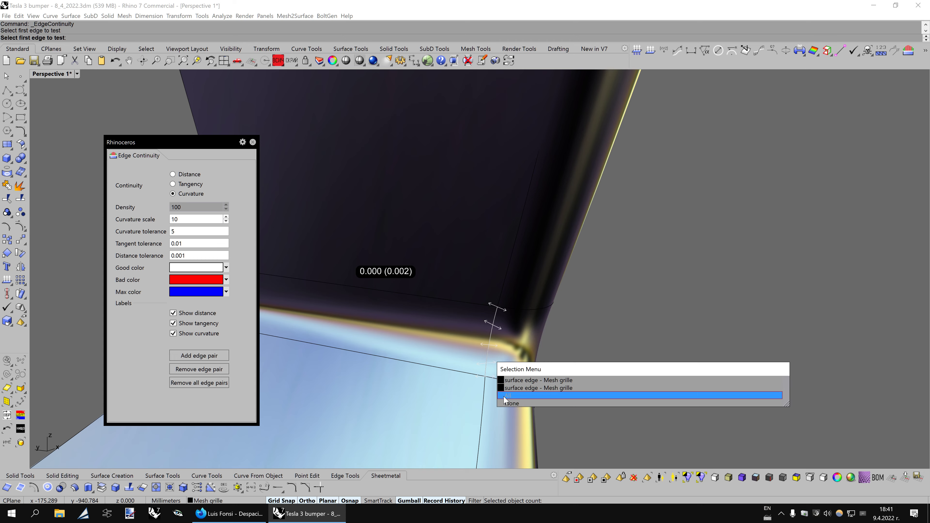
click(512, 395)
key(Down)
key(Down)
key(Down)
key(Down)
key(Down)
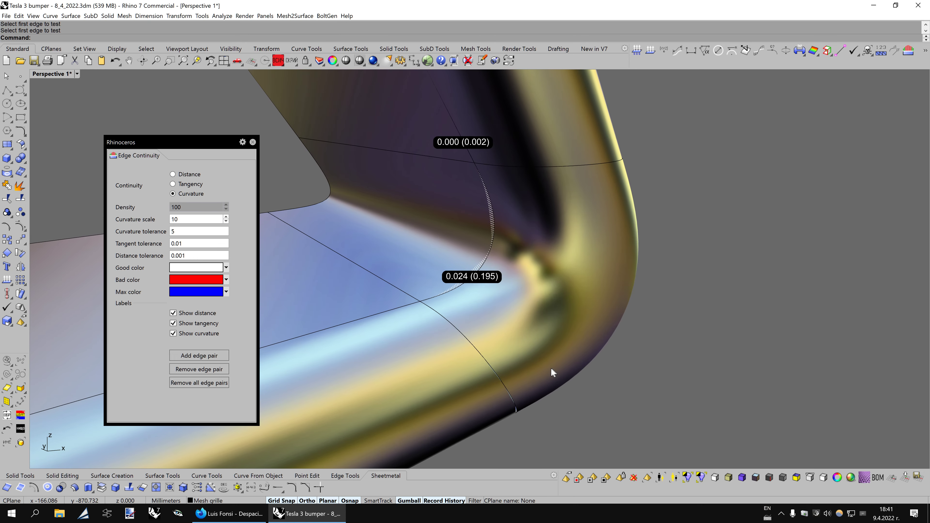
- Switch the analysis to Tangency, reading 0.00°, and select the corner blend surface
click(190, 184)
scroll(467, 271, down, 3)
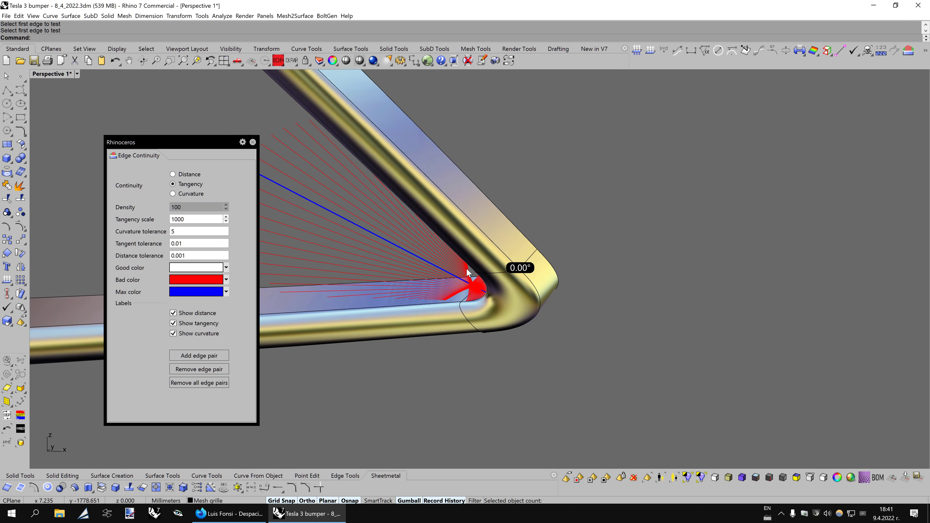
key(Down)
key(Down)
key(Down)
key(Down)
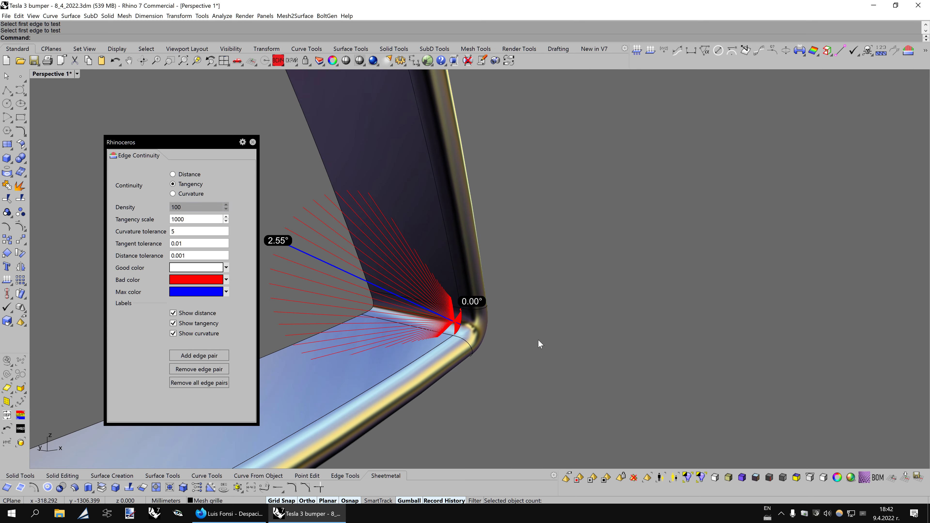
scroll(538, 340, up, 3)
scroll(537, 340, up, 3)
click(502, 293)
- Delete the old corner blend surface
key(Escape)
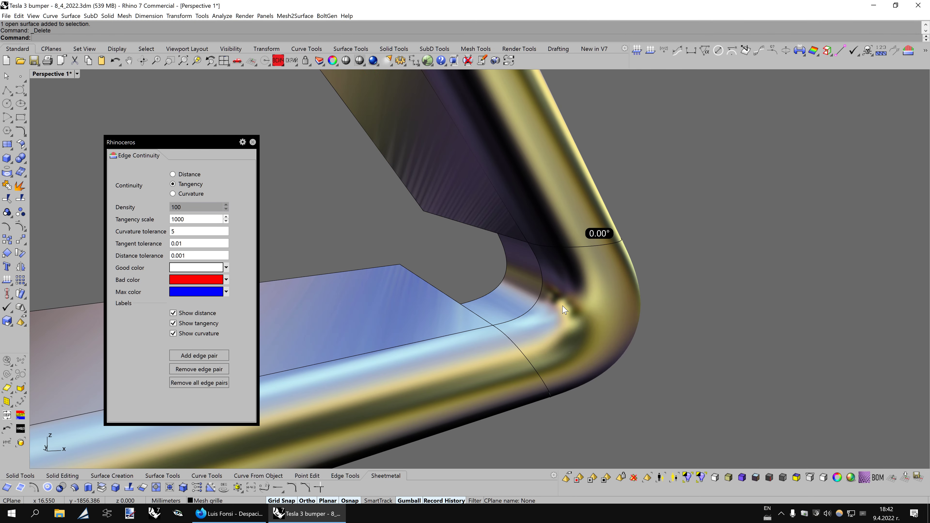
click(502, 293)
key(Delete)
- Blend the lower strip edge to the upper strip edge with BlendSrf
click(105, 486)
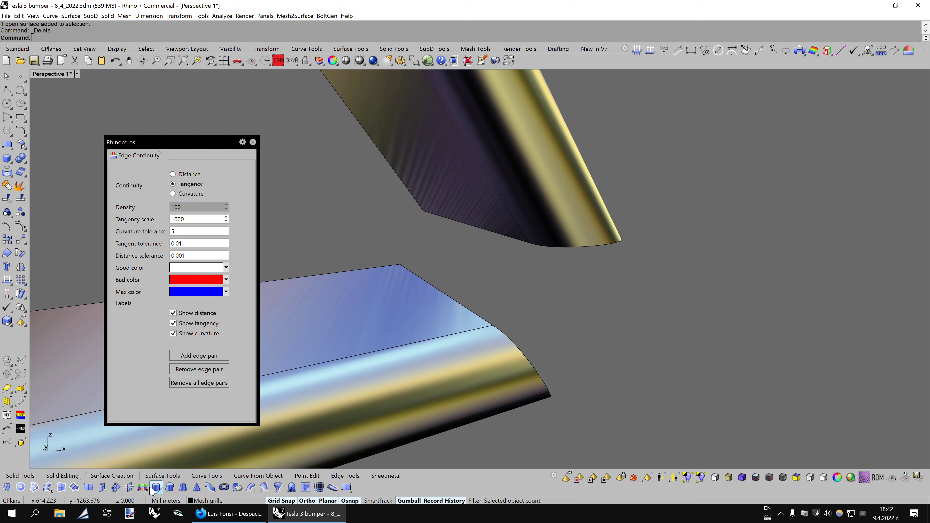
click(117, 477)
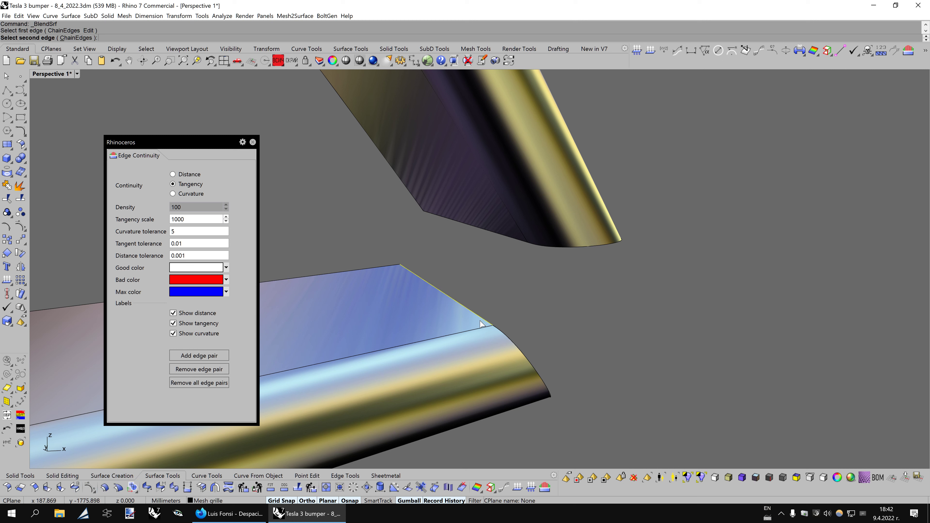
click(524, 244)
click(544, 275)
key(Return)
key(Return)
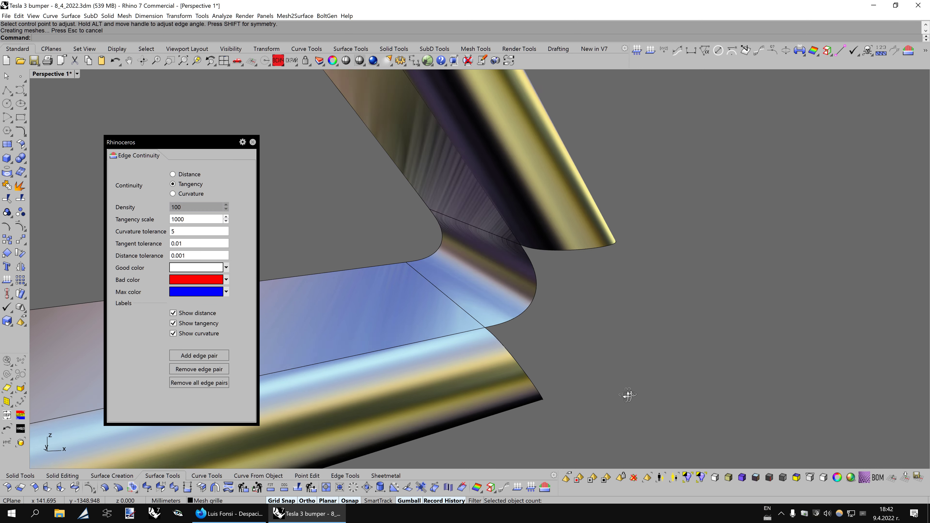
right_drag(626, 394, 541, 383)
- Create another blend between two strip edges and pick its edge for testing
key(Return)
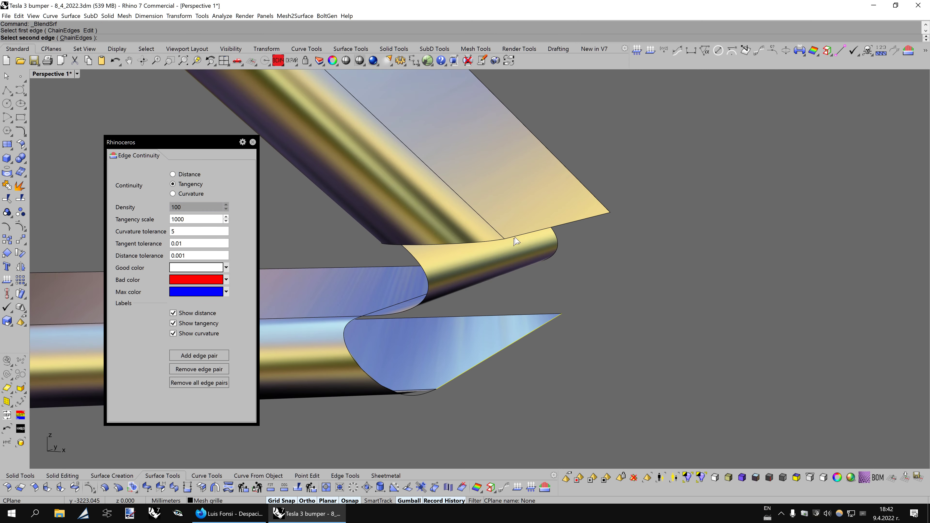
click(517, 241)
key(Return)
key(Return)
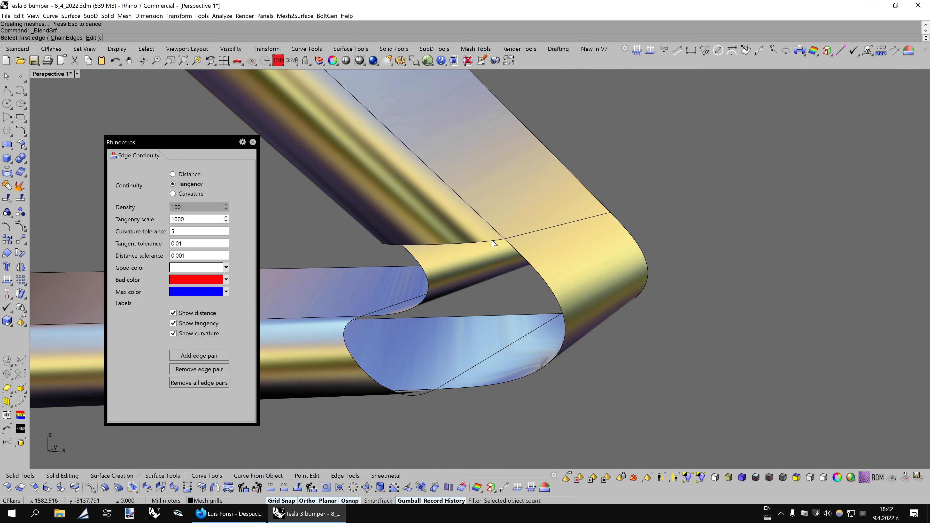
click(391, 395)
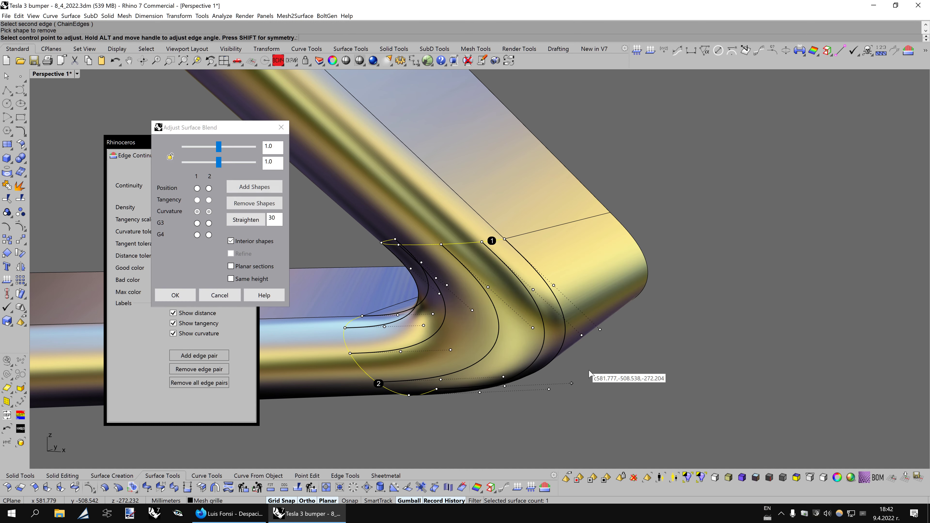
key(Return)
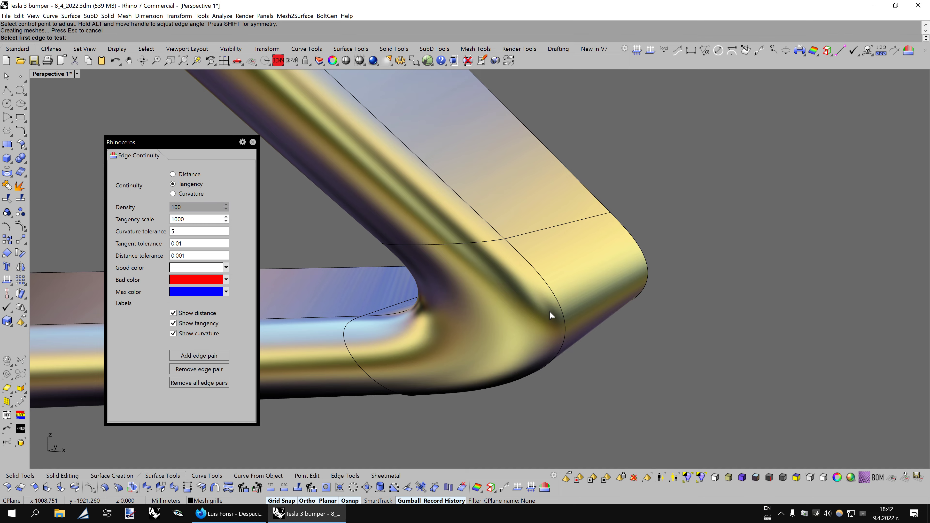
click(562, 303)
- Pick edge pairs along the new corner blend's seam from the overlapping candidates
click(574, 337)
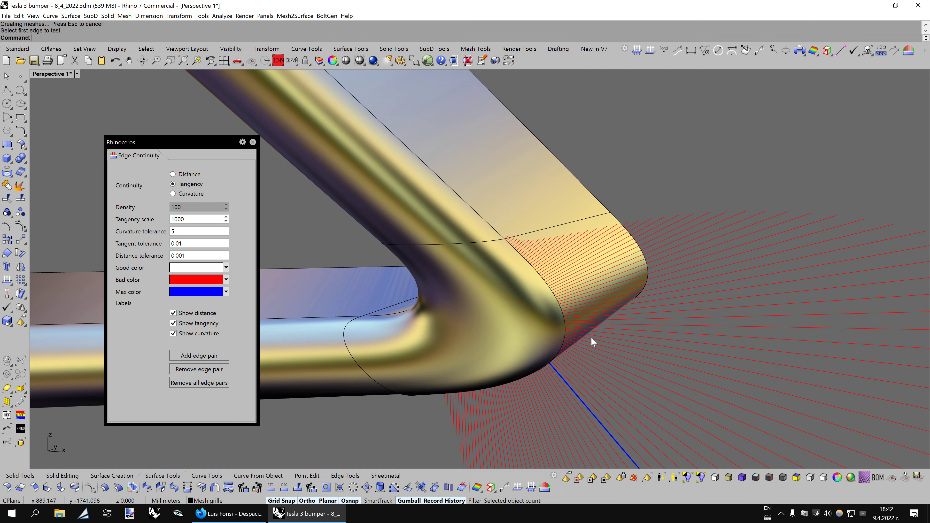
mouse_move(574, 336)
right_down()
mouse_move(602, 326)
mouse_move(619, 361)
mouse_move(620, 347)
right_up()
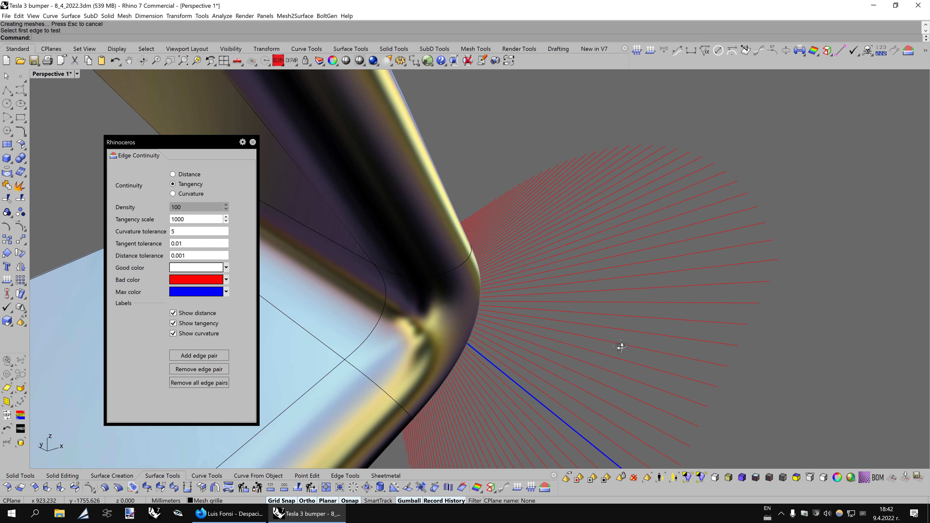
click(385, 300)
click(411, 335)
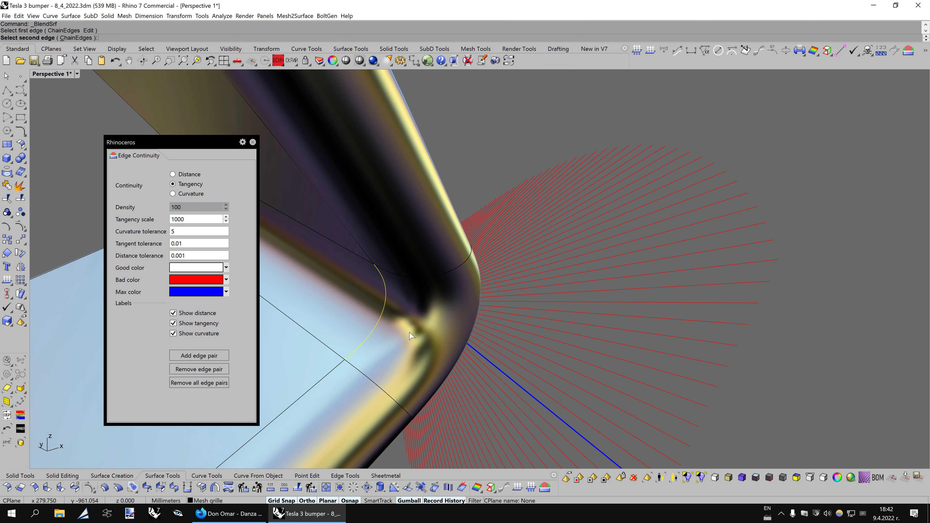
click(379, 324)
key(Return)
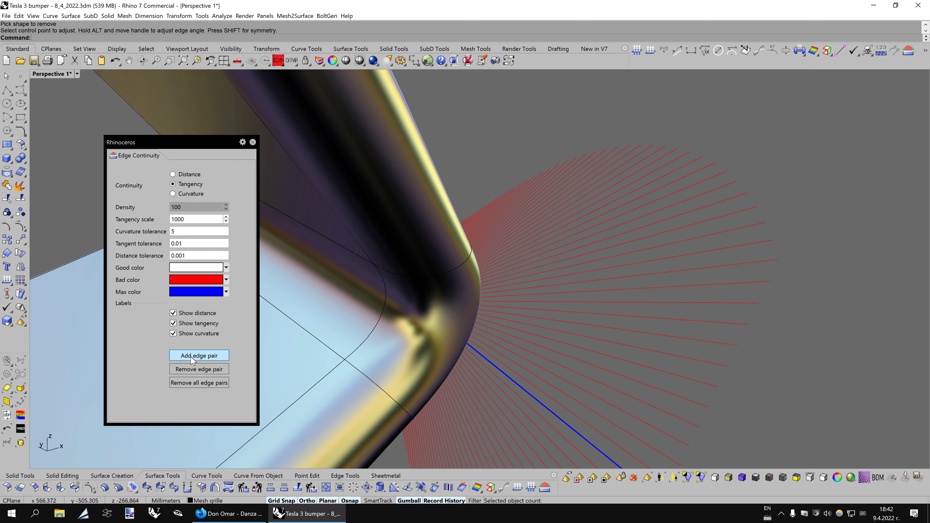
- Add the adjoining edge pair, reading 0.19° tangency, and switch to Wireframe
click(365, 340)
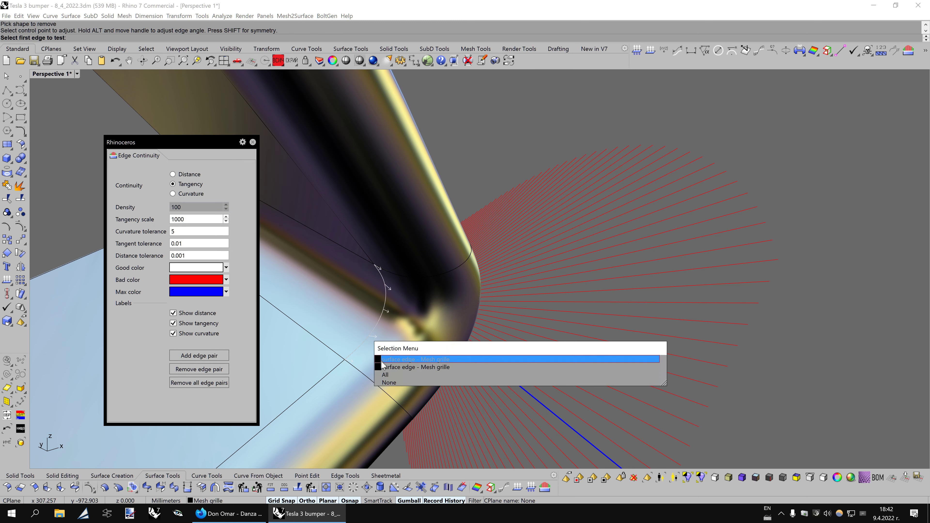
click(385, 375)
mouse_move(384, 375)
right_down()
mouse_move(477, 332)
mouse_move(459, 323)
right_up()
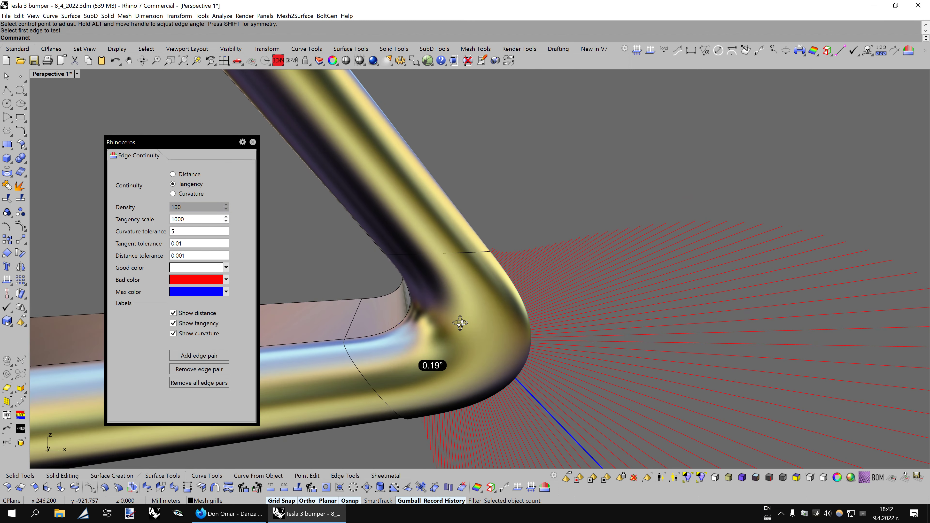
key(ctrl+alt+w)
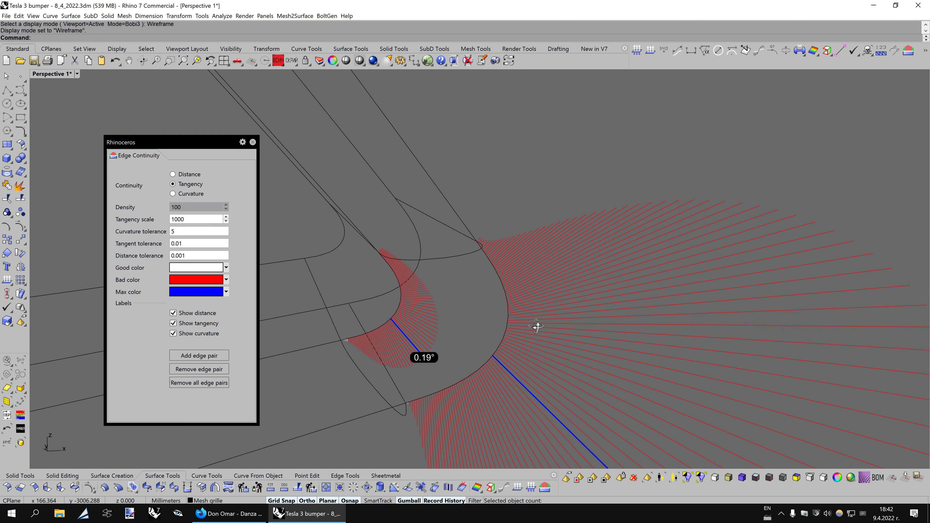
- Show the corner blend's control points and purge its construction history
right_drag(524, 321, 459, 266)
click(452, 261)
click(483, 282)
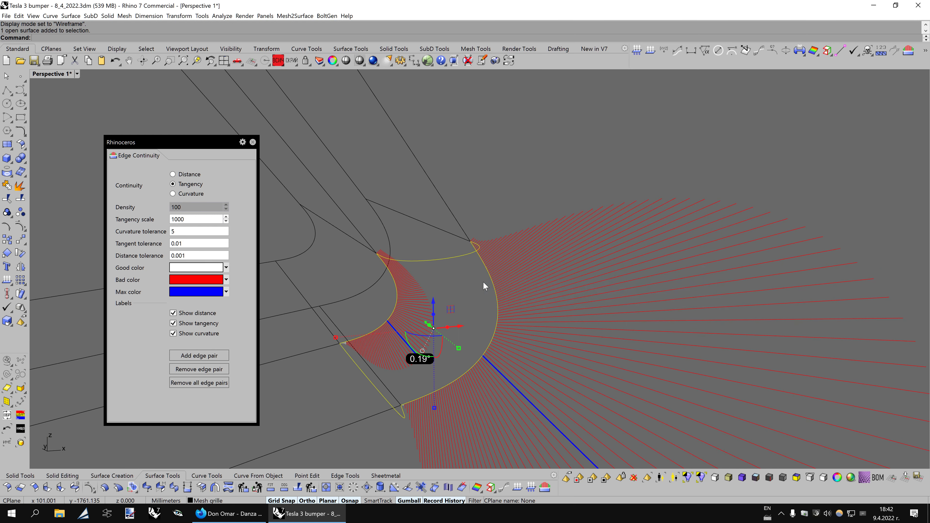
key(F10)
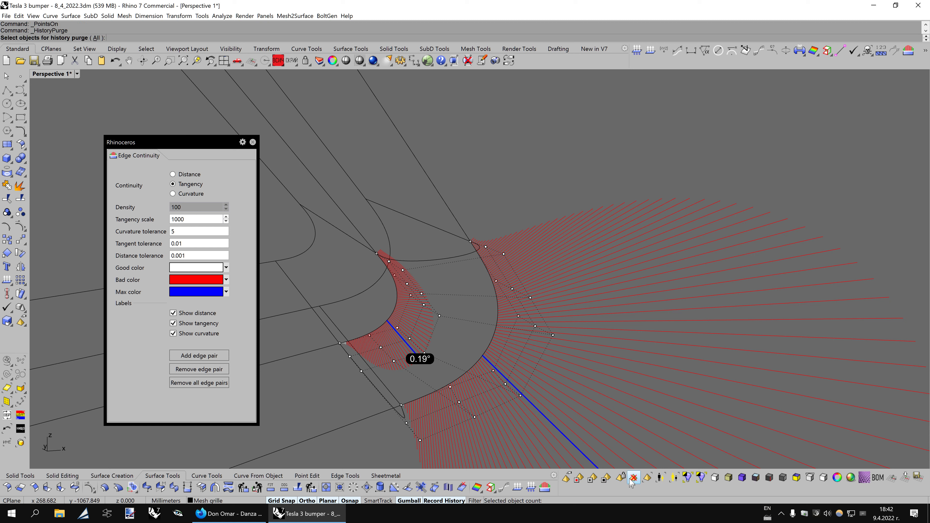
click(96, 38)
- Match the blend edge to the strip edge with Tangency, giving 0.00° deviation
click(160, 486)
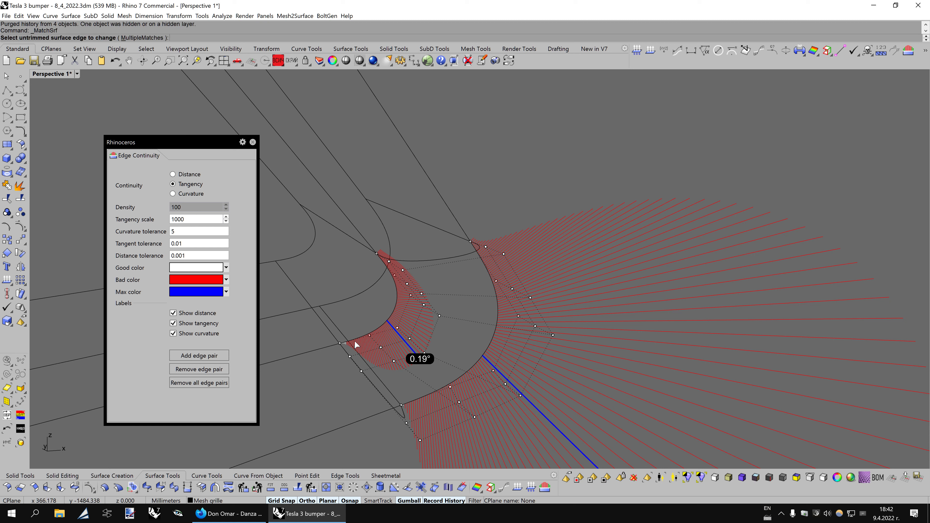
click(355, 342)
click(381, 364)
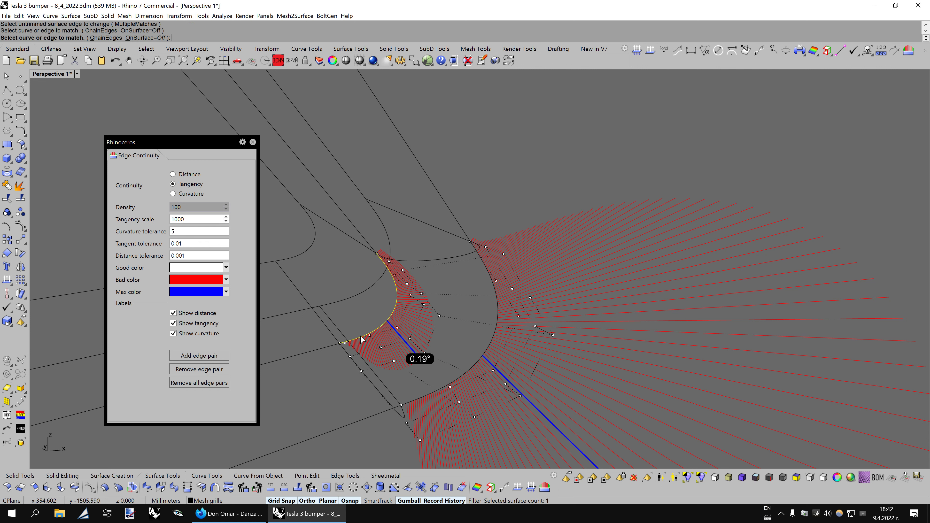
click(408, 318)
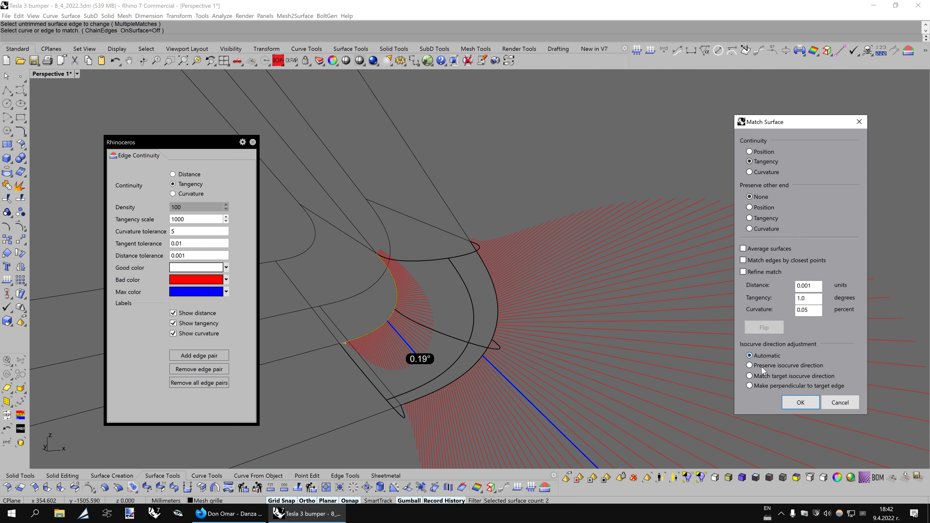
click(801, 403)
mouse_move(556, 326)
right_down()
mouse_move(557, 353)
mouse_move(535, 326)
right_up()
- Start a second tangency match from the next blend edge to its strip edge
right_click(535, 326)
click(517, 306)
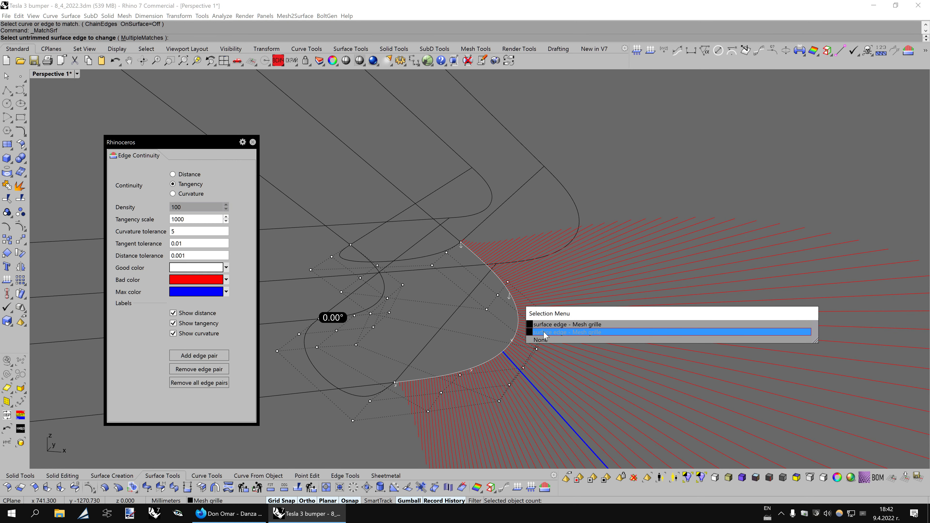
click(544, 330)
click(512, 297)
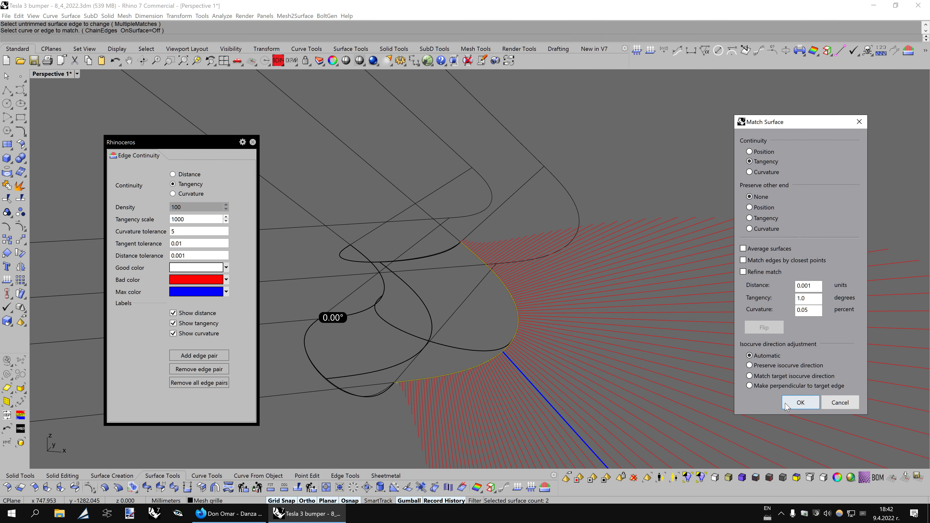
- Apply the tangency match on the blend's second edge, bringing that seam to 0.00°
click(787, 402)
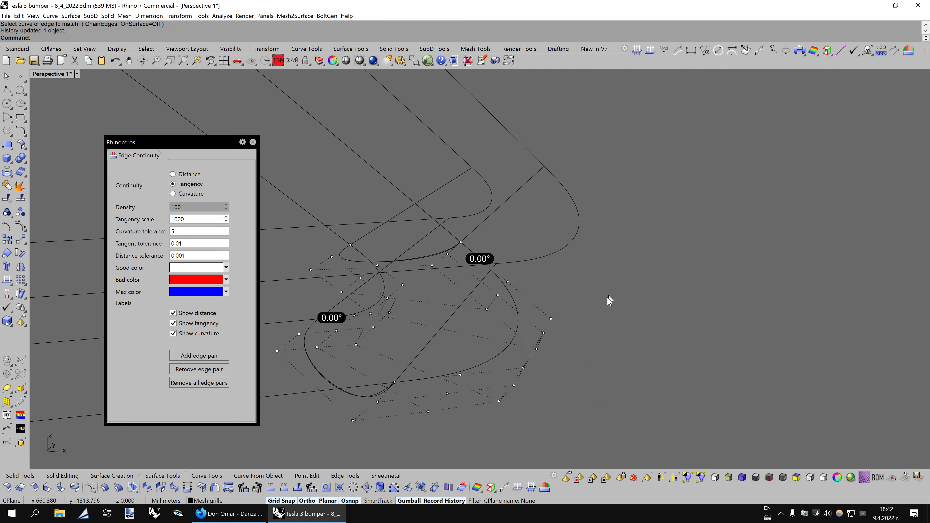
mouse_move(608, 300)
right_down()
mouse_move(585, 297)
mouse_move(616, 307)
mouse_move(538, 292)
right_up()
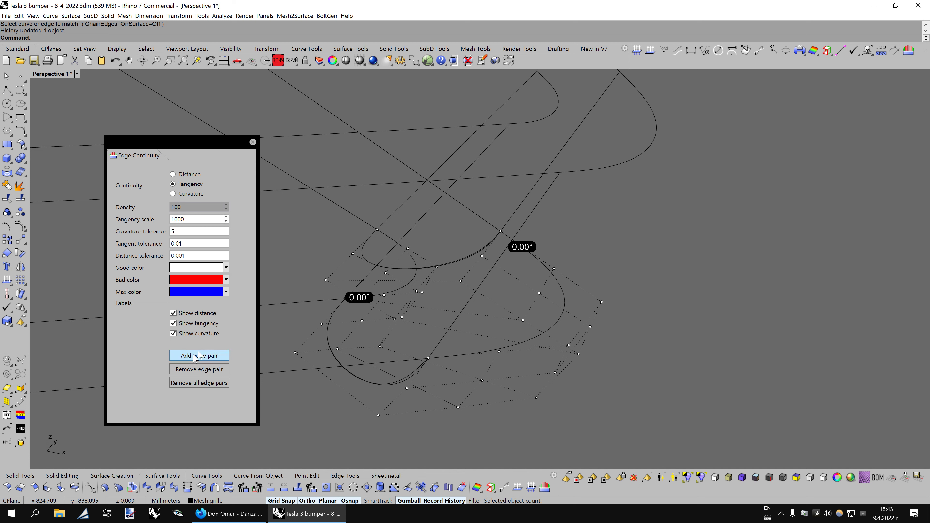
click(459, 263)
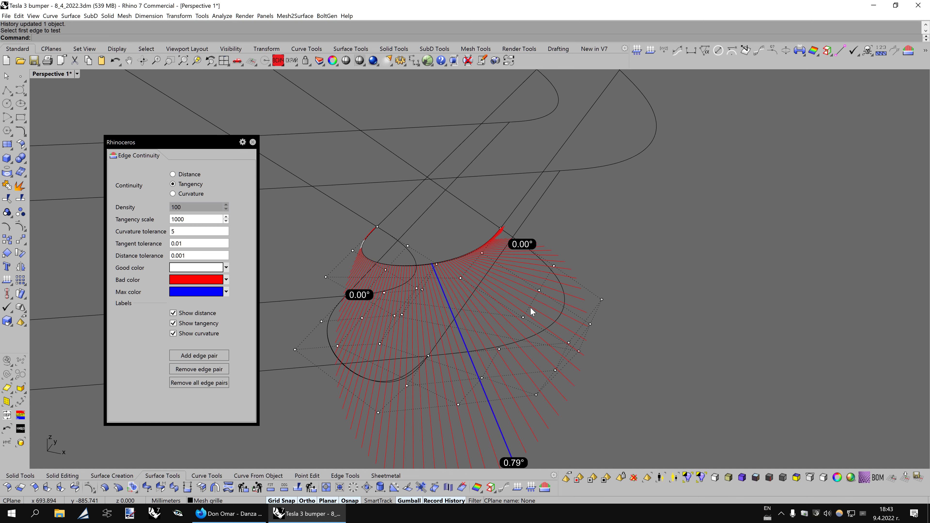
right_drag(459, 265, 507, 328)
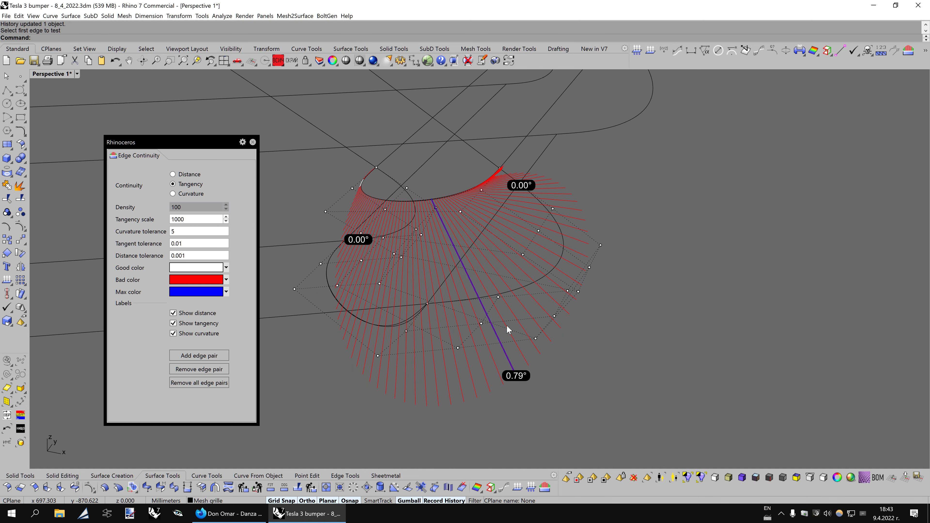
click(466, 300)
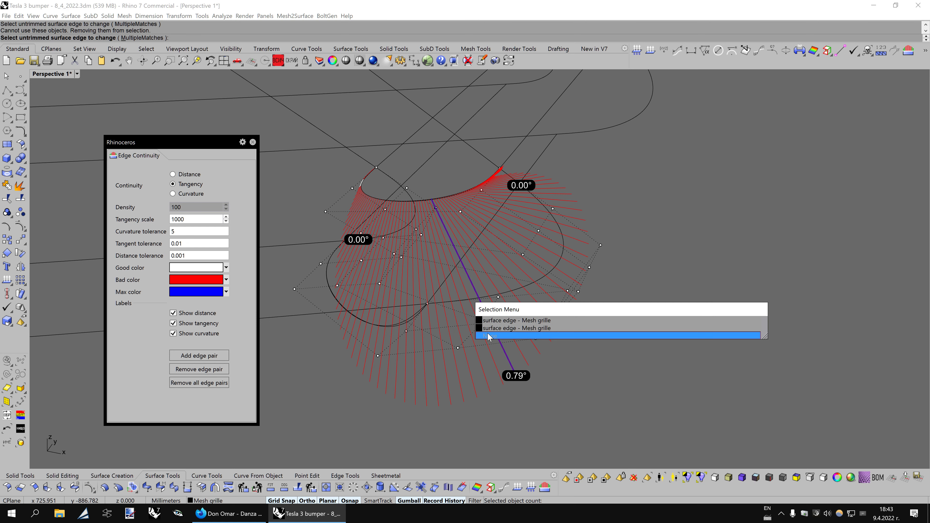
click(462, 305)
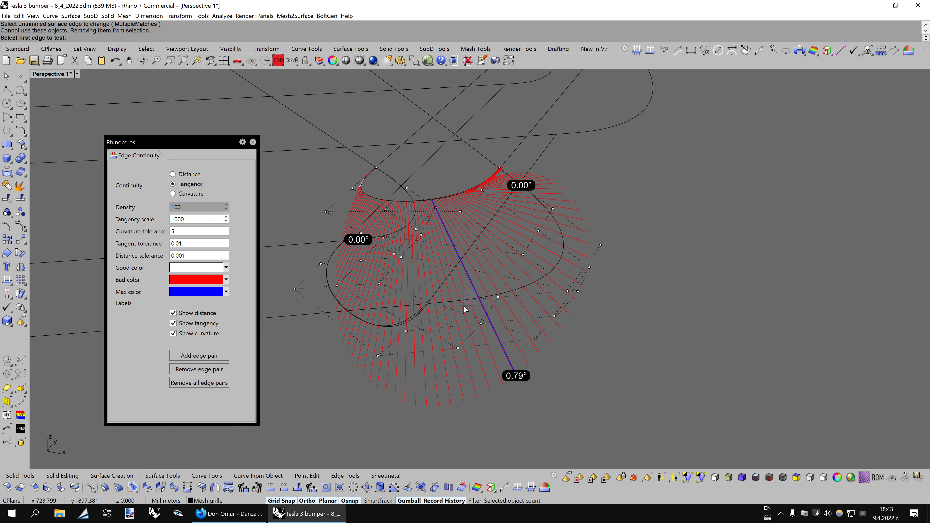
right_click(463, 305)
- Add the blend's third seam to Edge Continuity (0.79°), then show the blend surface's control points
click(179, 357)
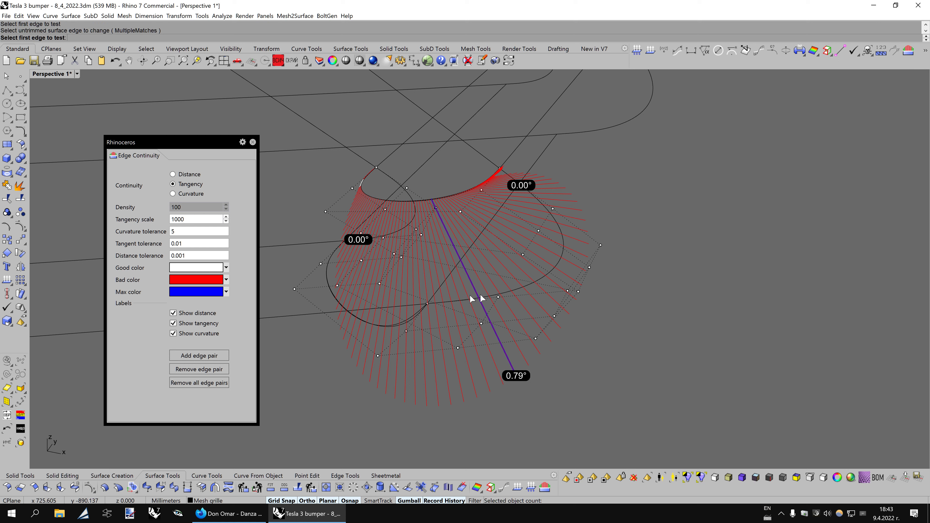
click(516, 293)
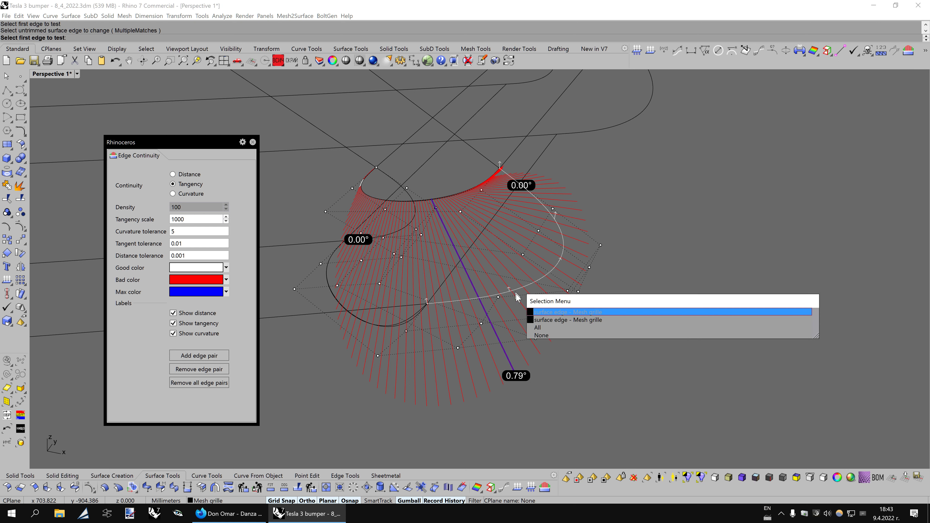
click(537, 320)
scroll(578, 298, down, 5)
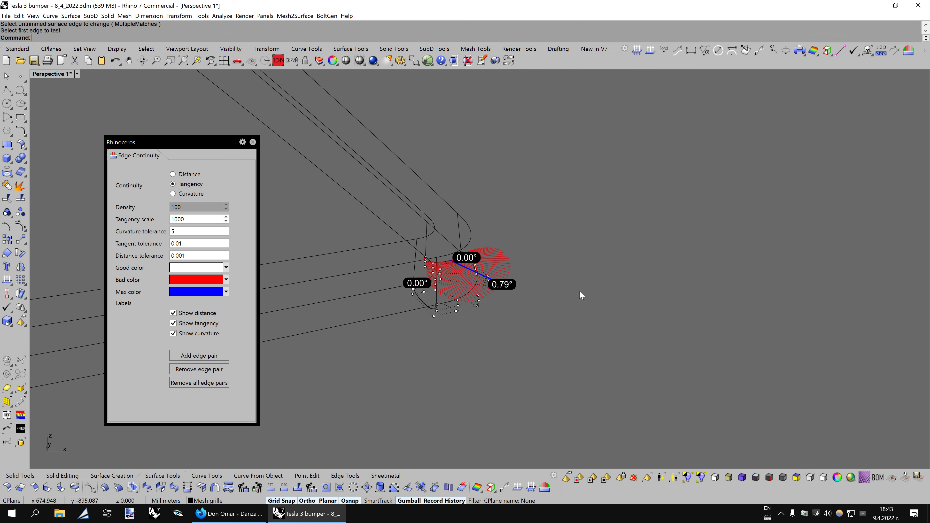
right_drag(580, 291, 520, 291)
click(186, 178)
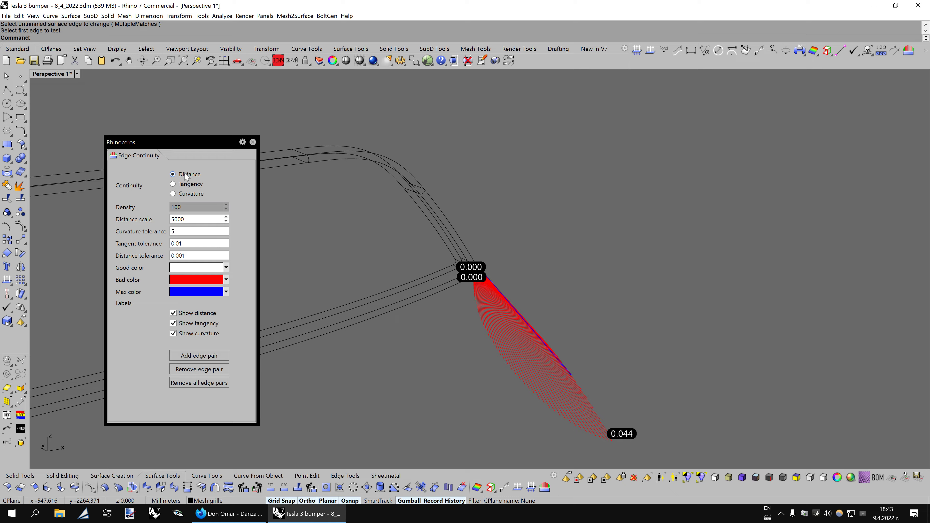
click(186, 185)
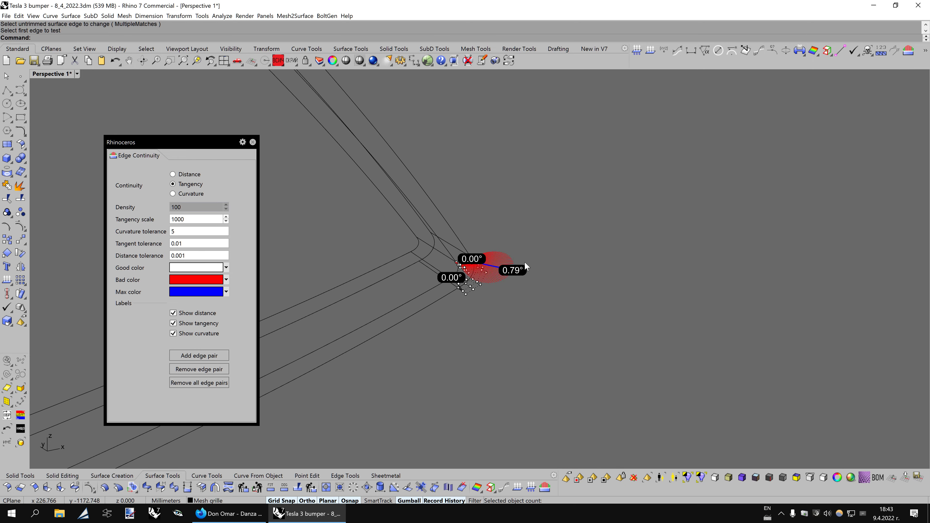
scroll(525, 261, up, 3)
scroll(546, 279, up, 3)
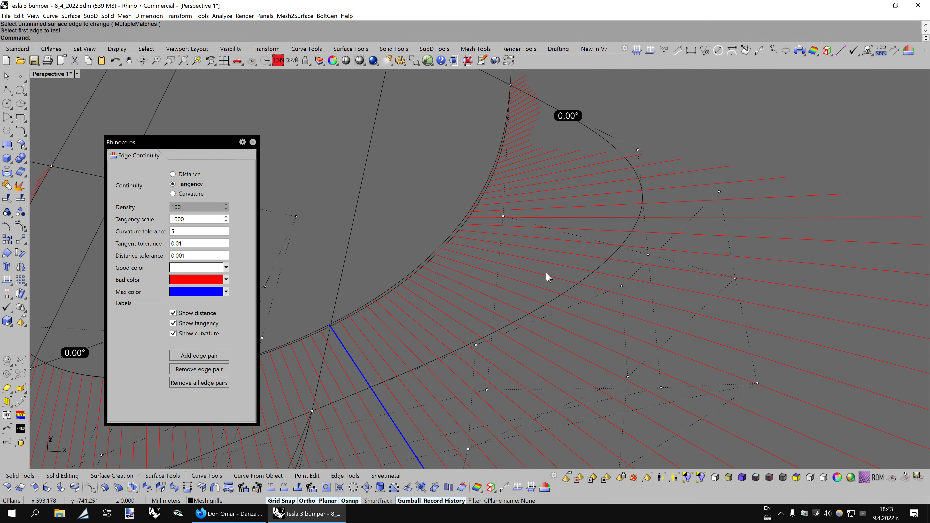
click(480, 199)
key(F10)
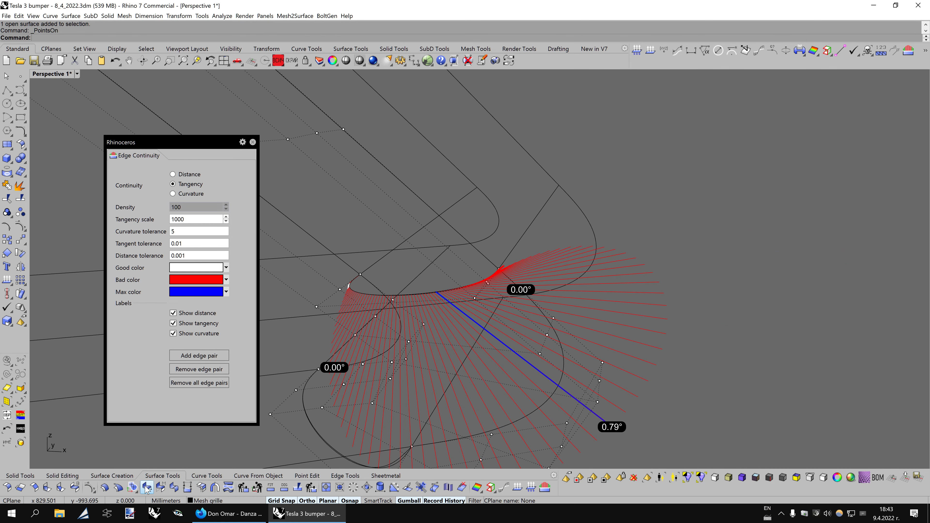
- Curvature-match two corner patch edges to the adjacent strip edges
click(161, 488)
click(490, 263)
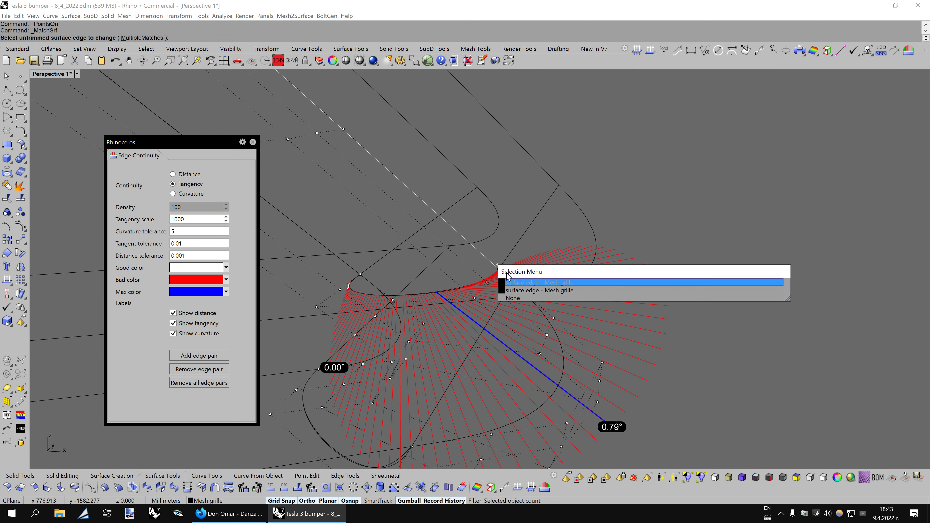
click(513, 290)
click(497, 267)
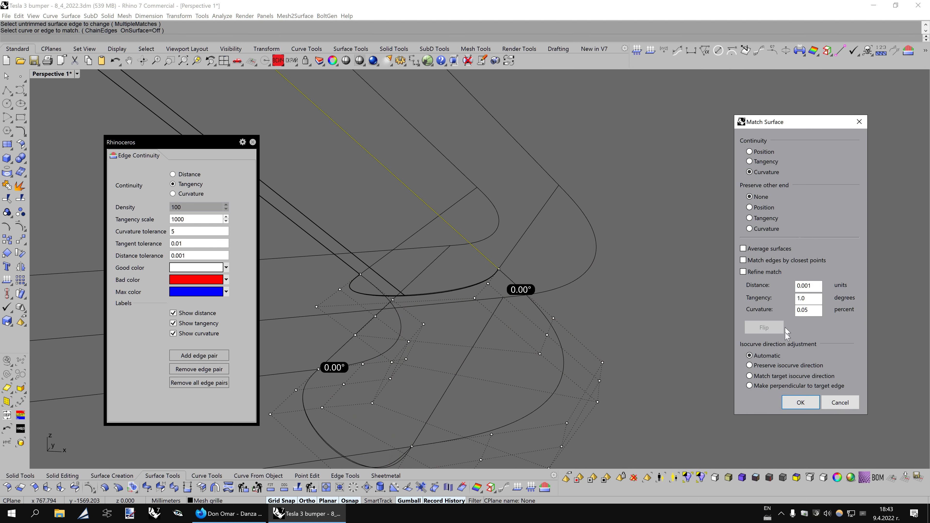
click(794, 403)
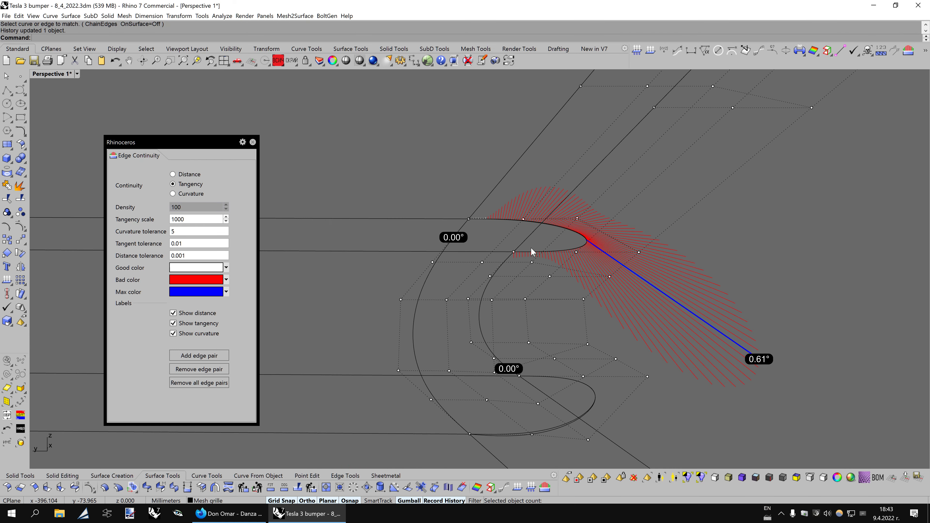
right_click(527, 246)
click(523, 245)
click(556, 265)
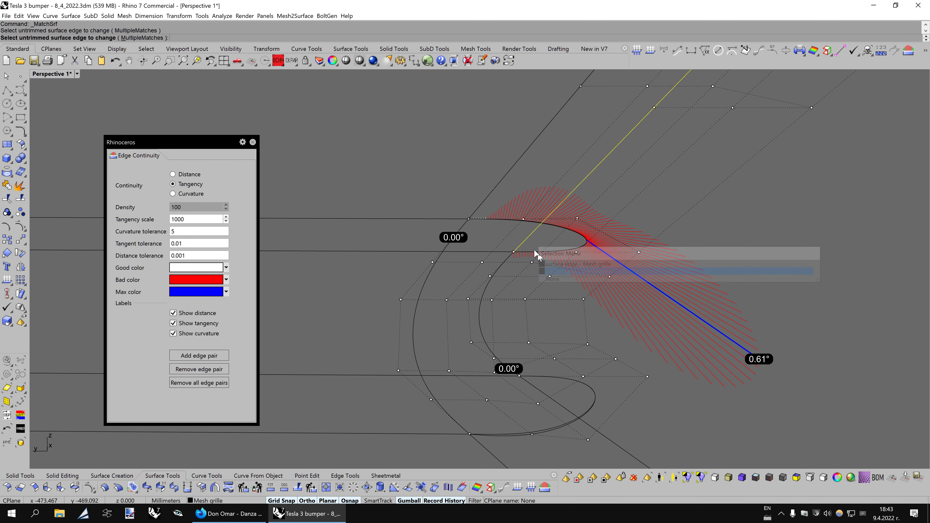
click(525, 246)
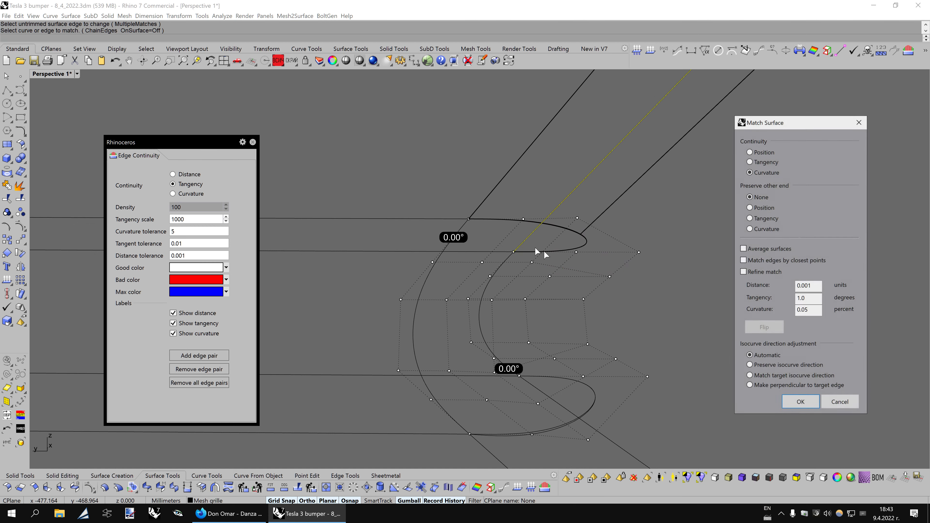
click(791, 402)
- Curvature-match a third patch edge to its neighbouring strip edge
right_drag(616, 260, 528, 318)
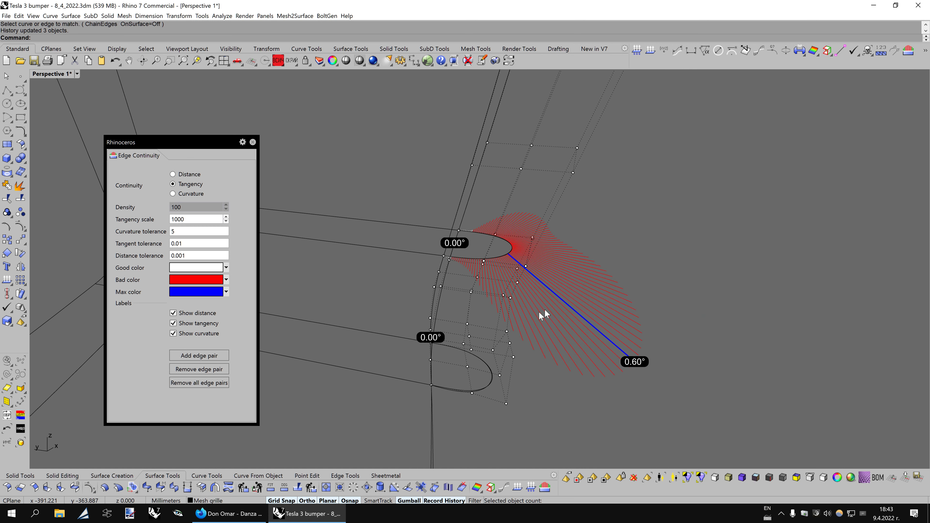
right_click(528, 323)
click(405, 235)
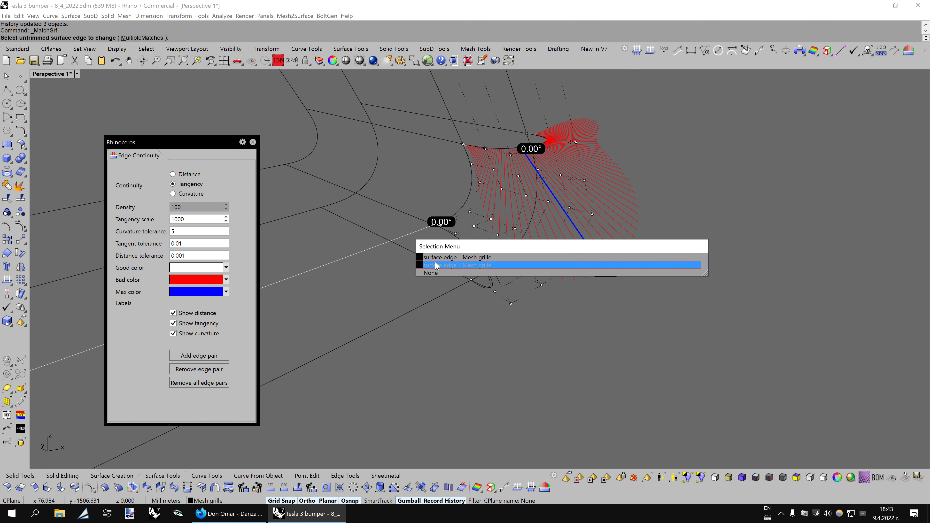
click(436, 265)
click(419, 230)
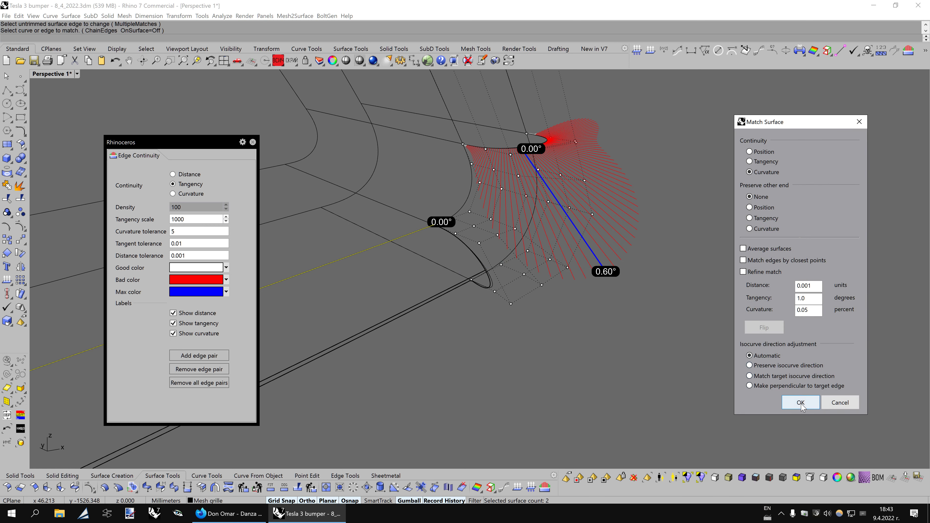
click(801, 402)
- Curvature-match the last patch edge, then select the corner patch
right_drag(491, 282, 457, 292)
right_click(456, 292)
click(452, 289)
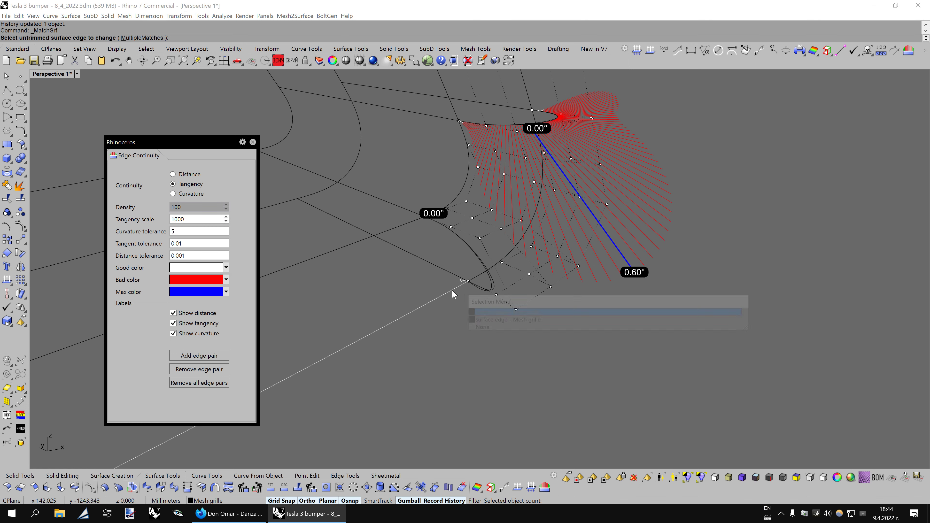
click(473, 312)
click(448, 293)
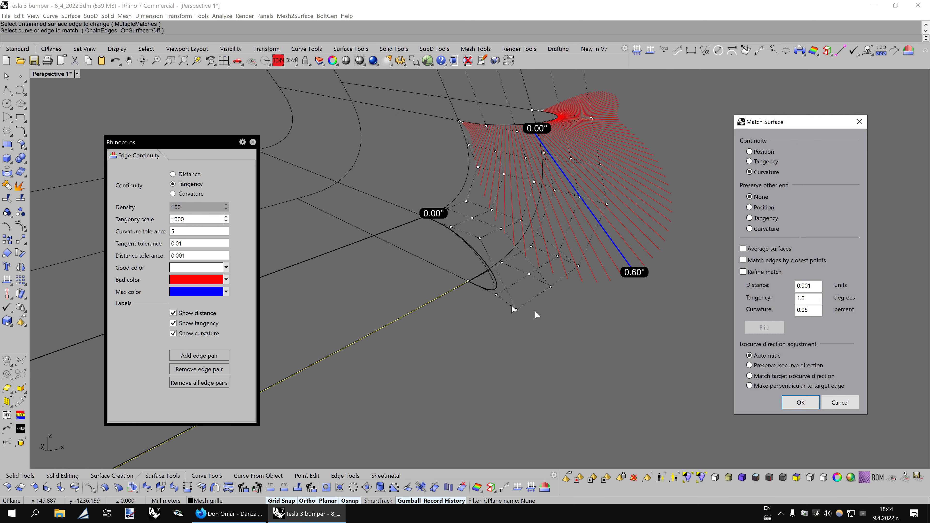
click(800, 402)
right_drag(595, 306, 494, 293)
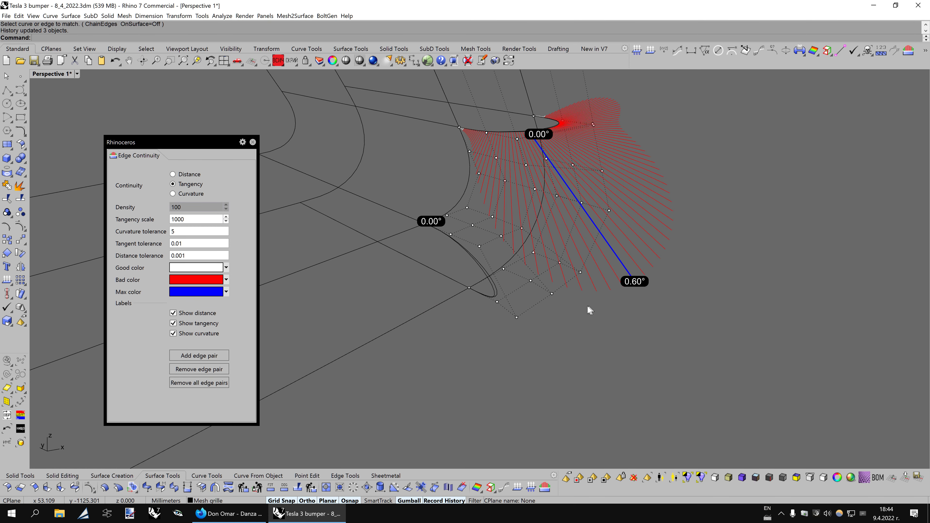
click(493, 294)
click(516, 318)
click(491, 293)
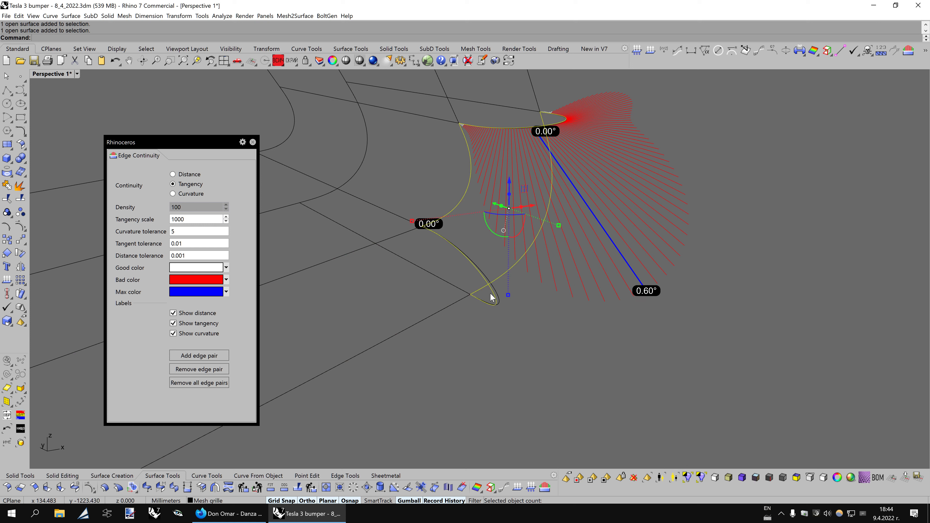
- Delete the corner patch and close the Edge Continuity analysis
key(Delete)
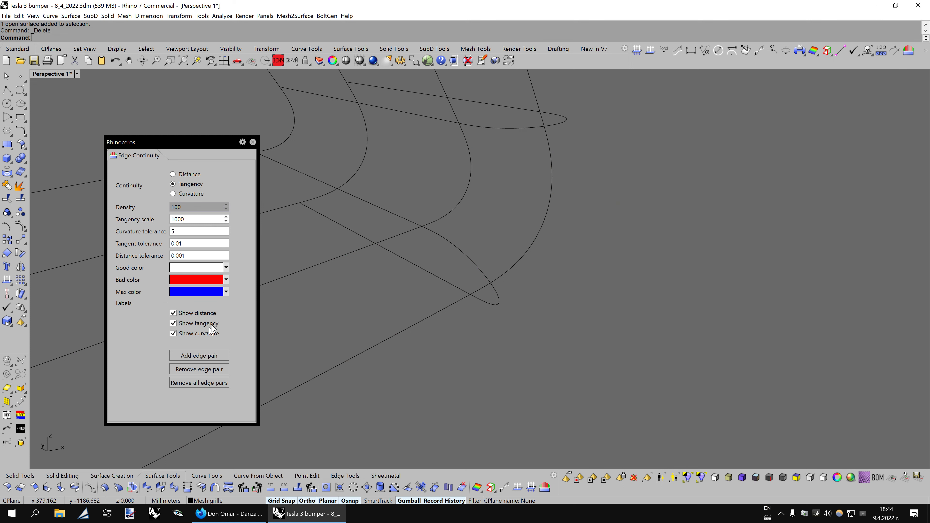
click(252, 142)
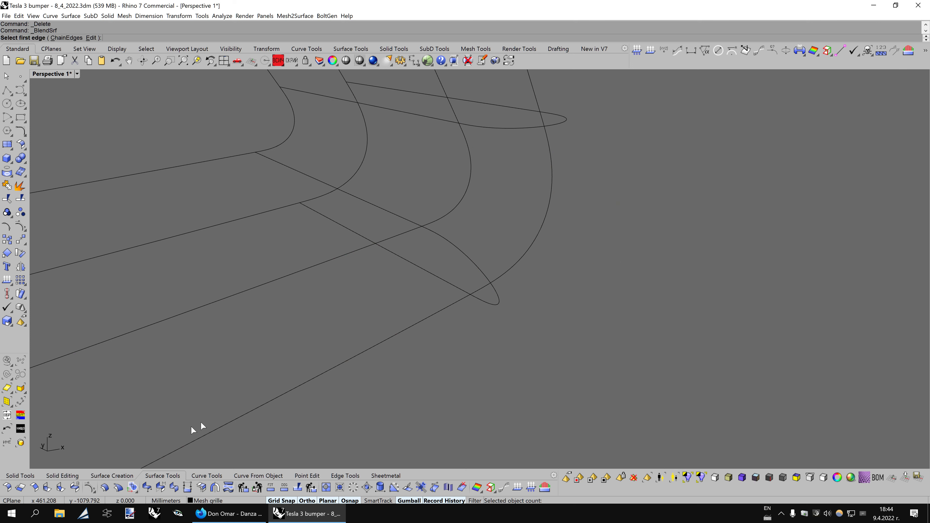
click(475, 128)
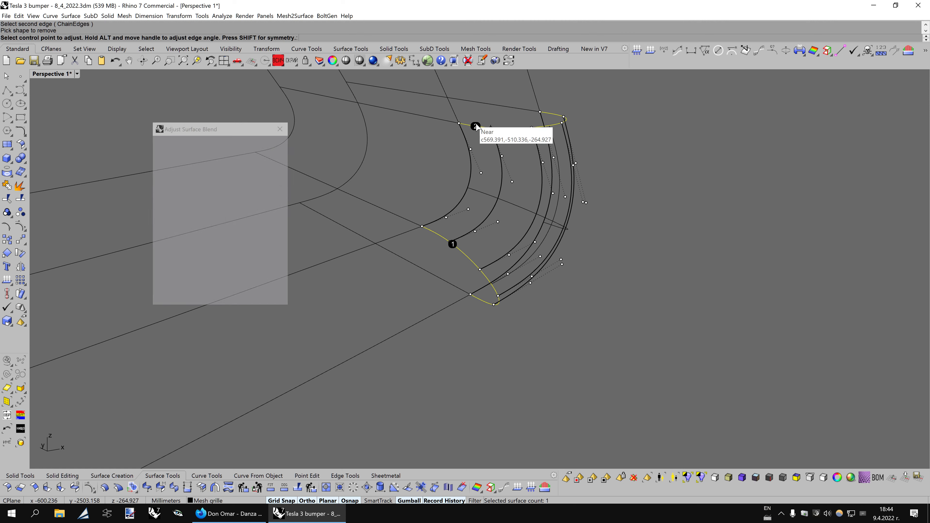
key(Escape)
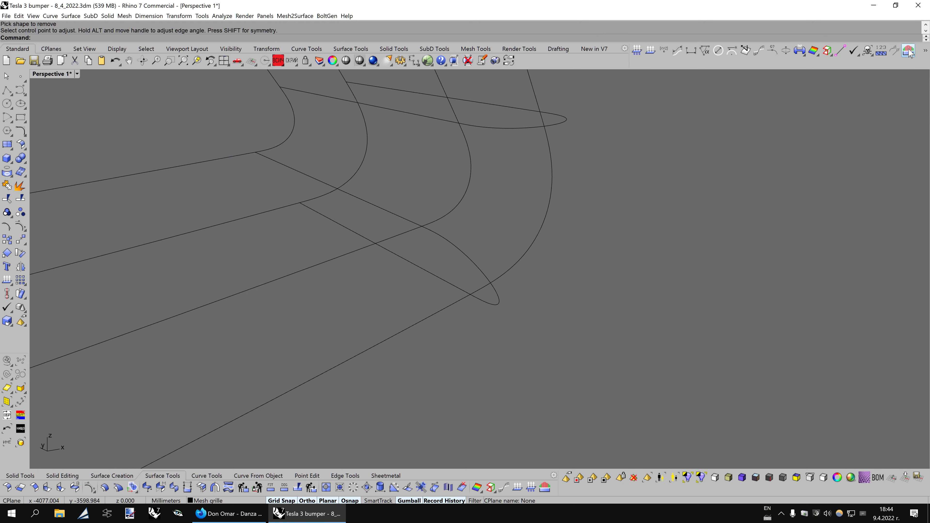
- Check both strip joints with EdgeContinuity (0.19° and 0.14°) and show the joint surface's control points
click(909, 51)
click(476, 189)
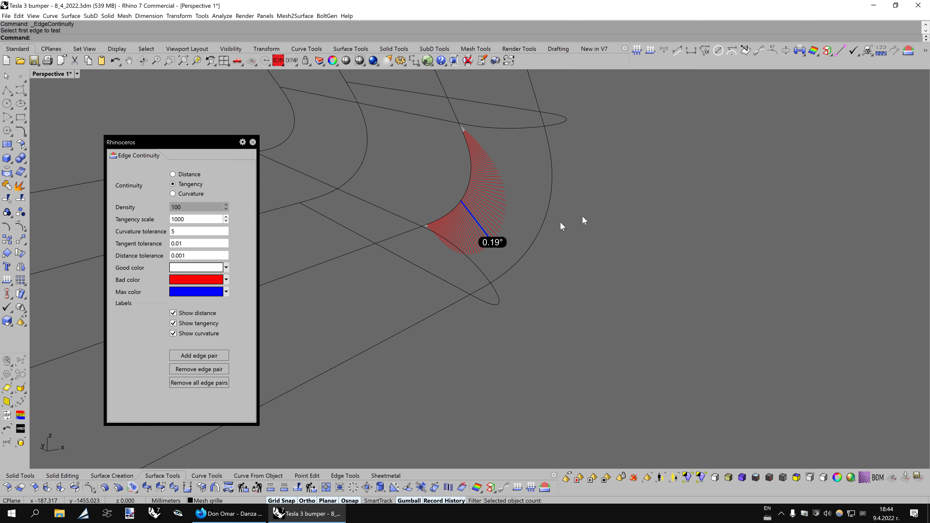
drag(534, 231, 534, 231)
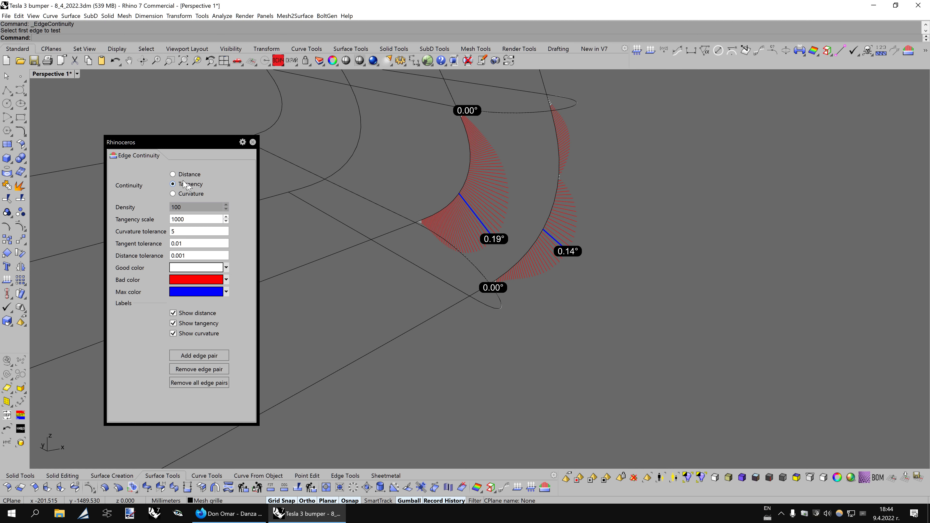
click(173, 174)
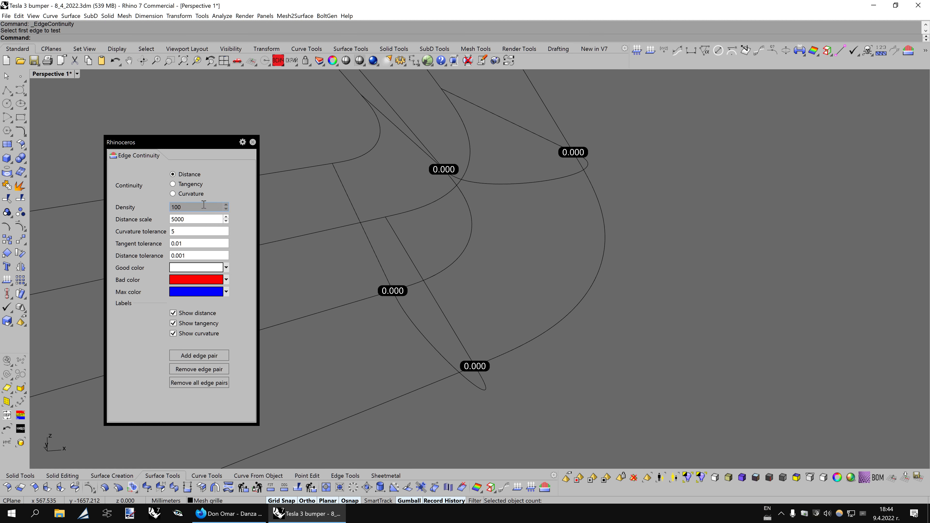
click(184, 186)
right_drag(521, 245, 516, 258)
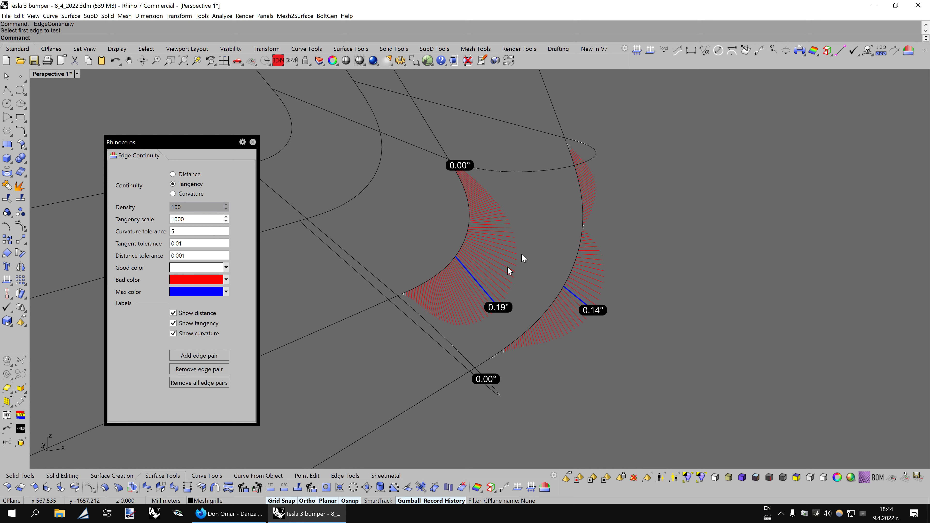
click(561, 172)
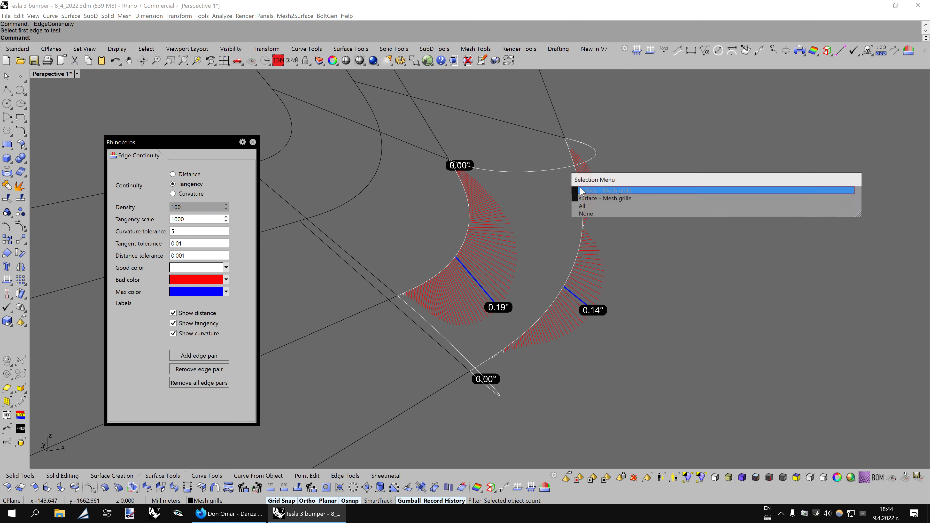
click(586, 194)
key(F10)
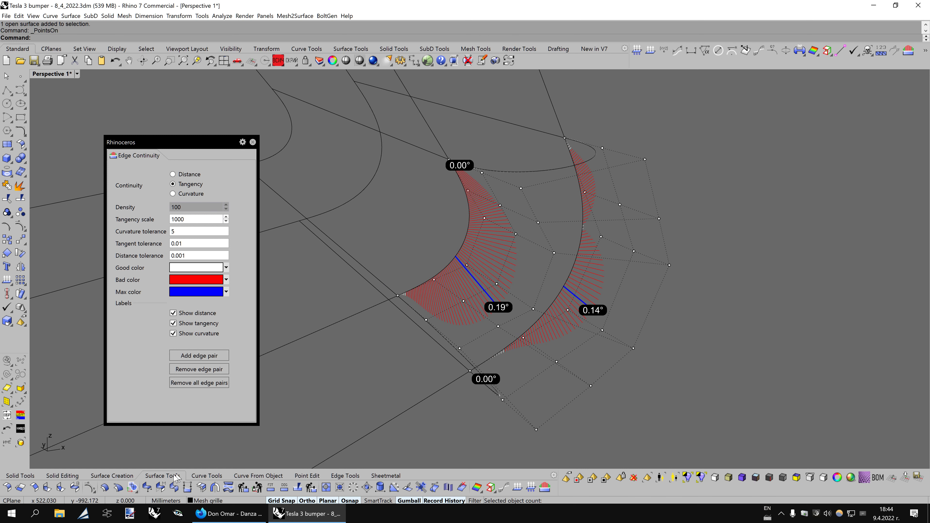
- Tangency-match the first joint's two surface edges to their neighbours
click(471, 207)
click(471, 216)
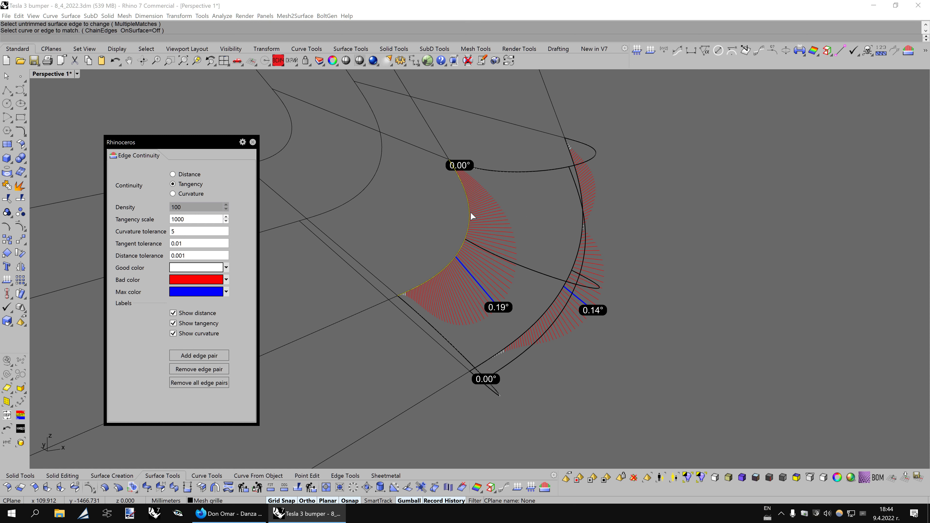
click(471, 216)
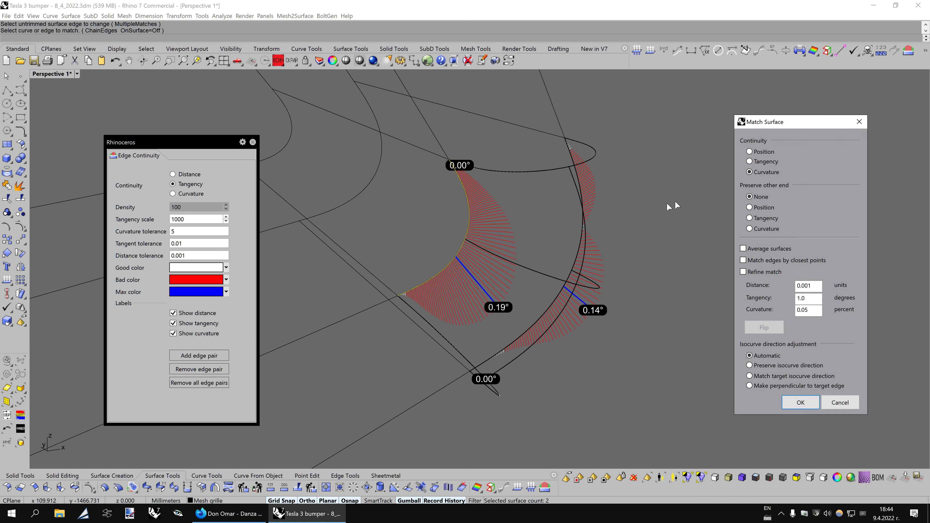
click(800, 402)
click(483, 281)
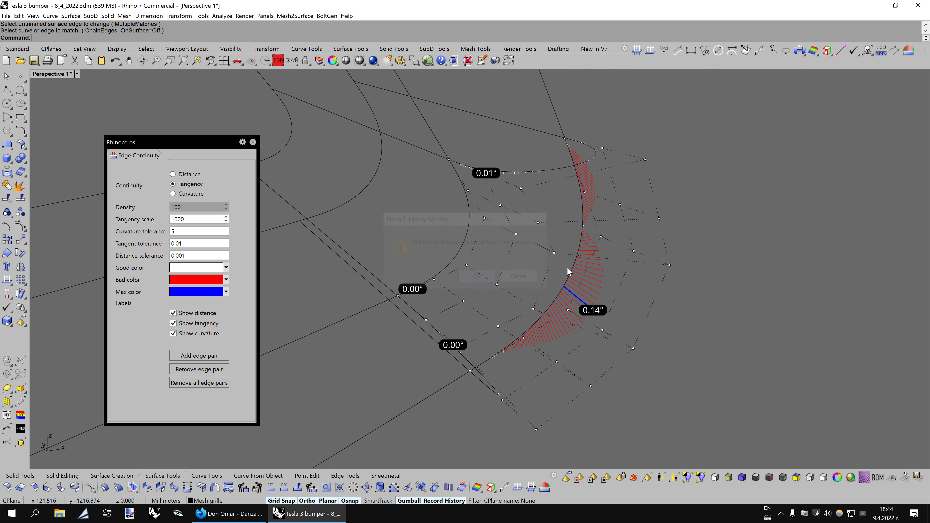
click(578, 249)
click(615, 269)
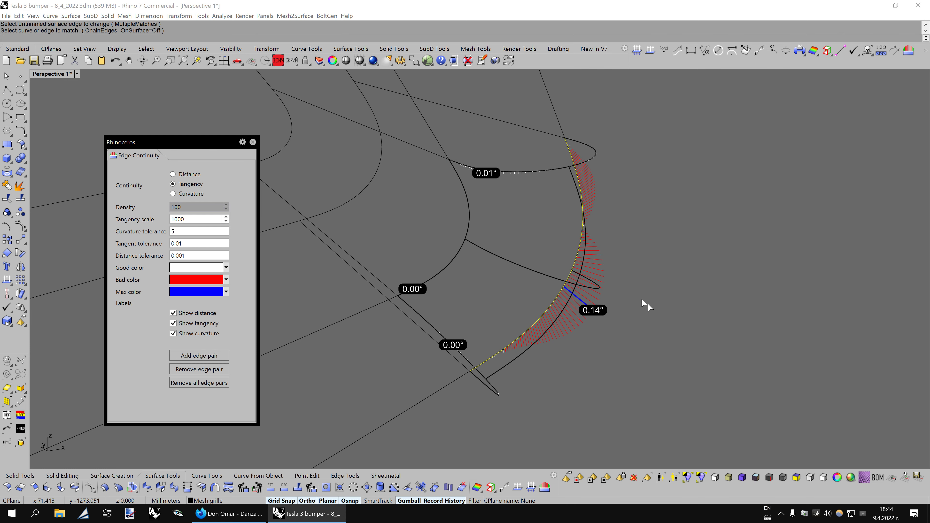
click(800, 402)
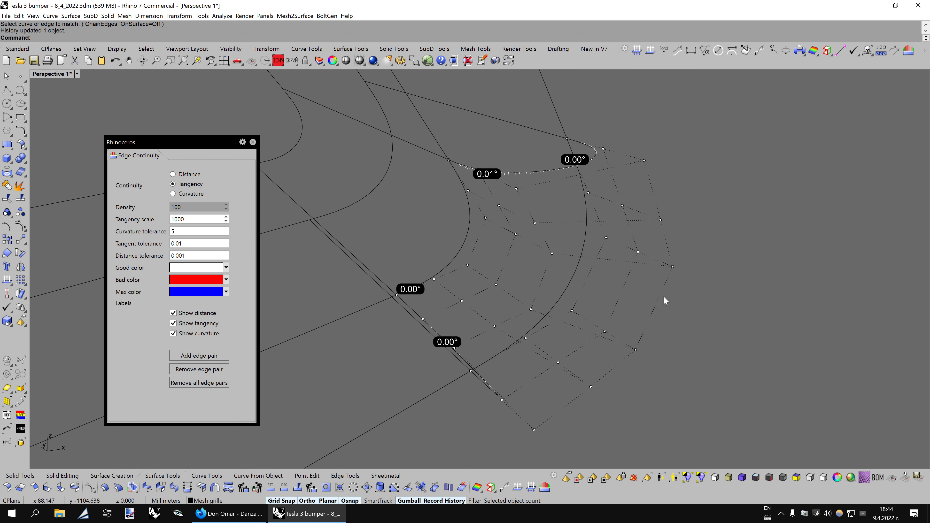
- Tangency-match the top edge on the other strip joint
right_drag(663, 295, 595, 260)
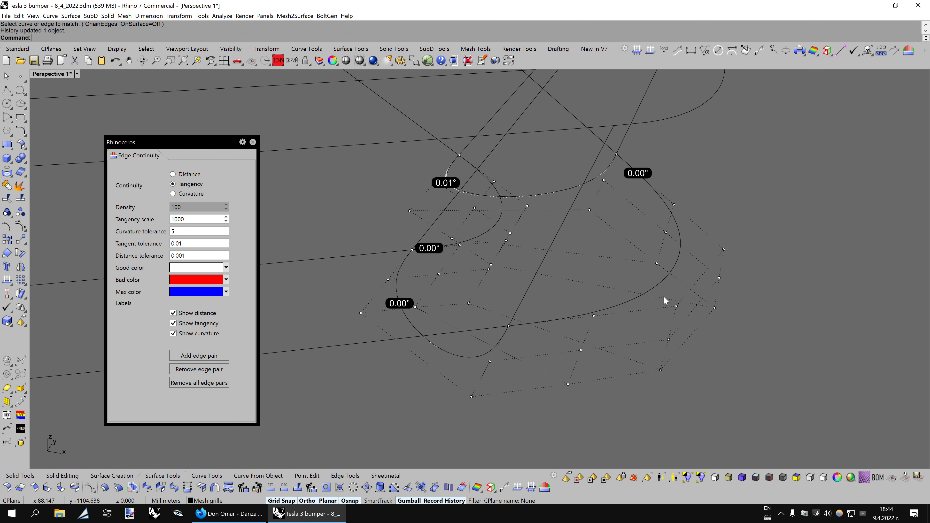
right_drag(598, 203, 591, 180)
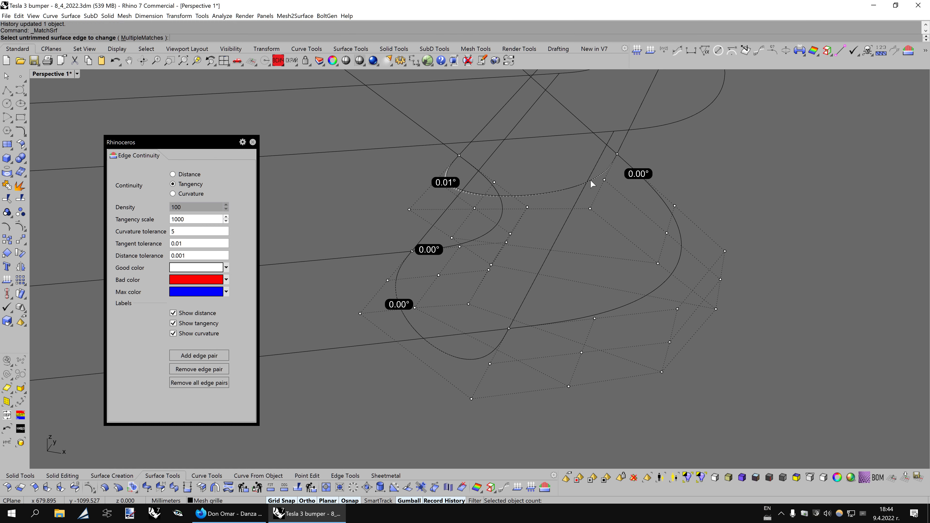
click(590, 181)
click(610, 207)
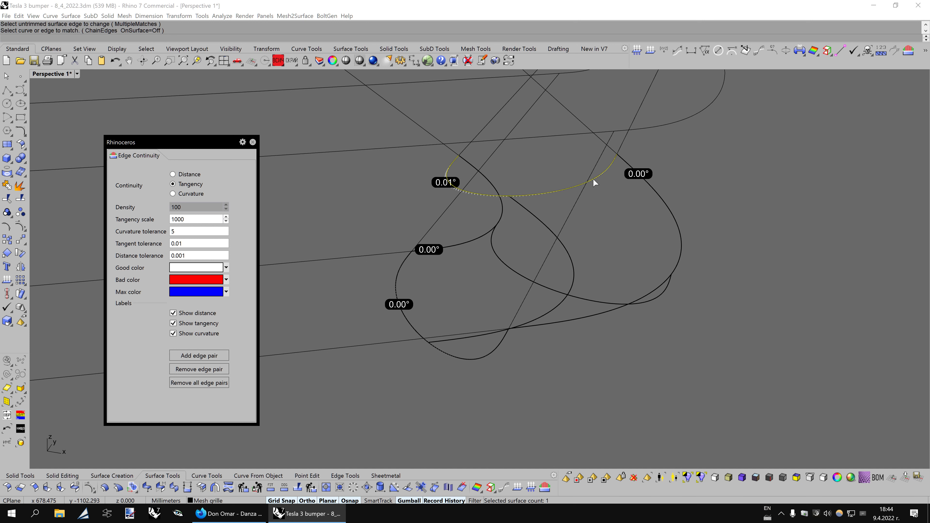
click(593, 181)
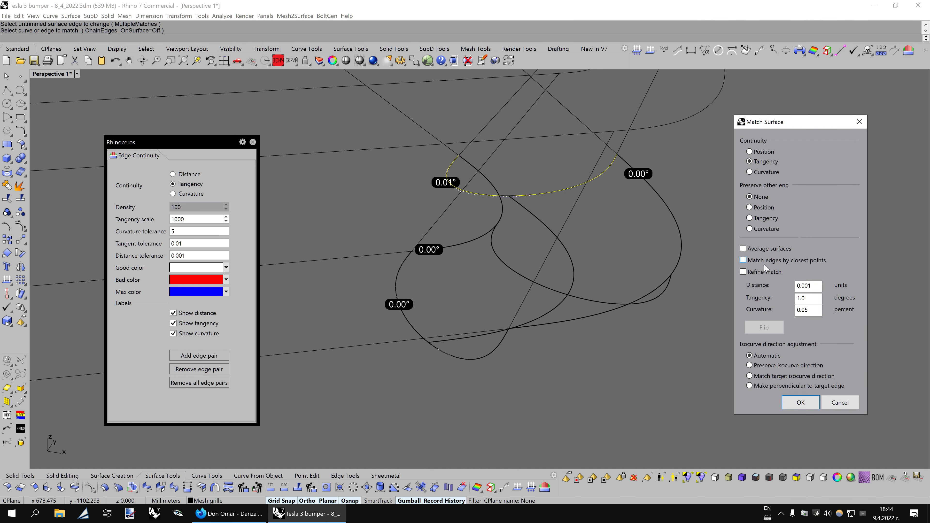
click(799, 395)
- Tangency-match the lower joint edge and verify every seam reads 0.00° or 0.01°
right_drag(609, 286, 557, 282)
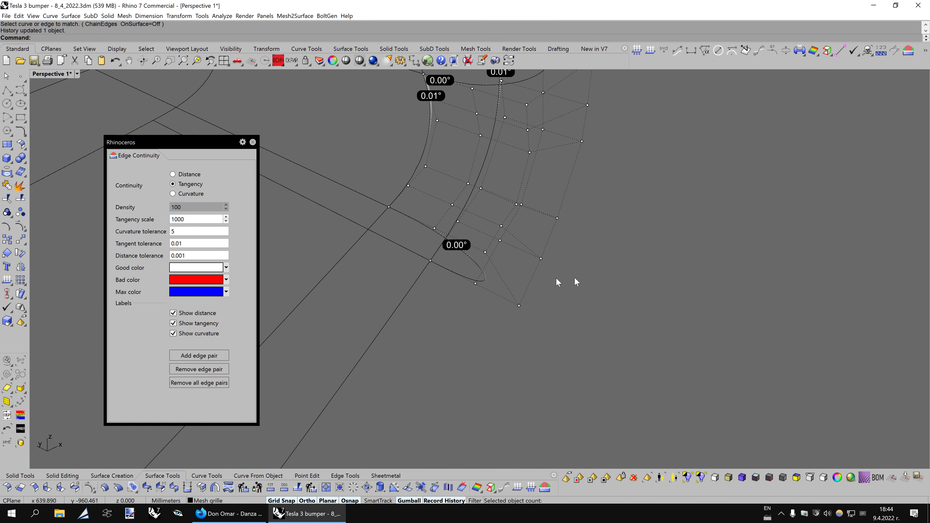
click(487, 275)
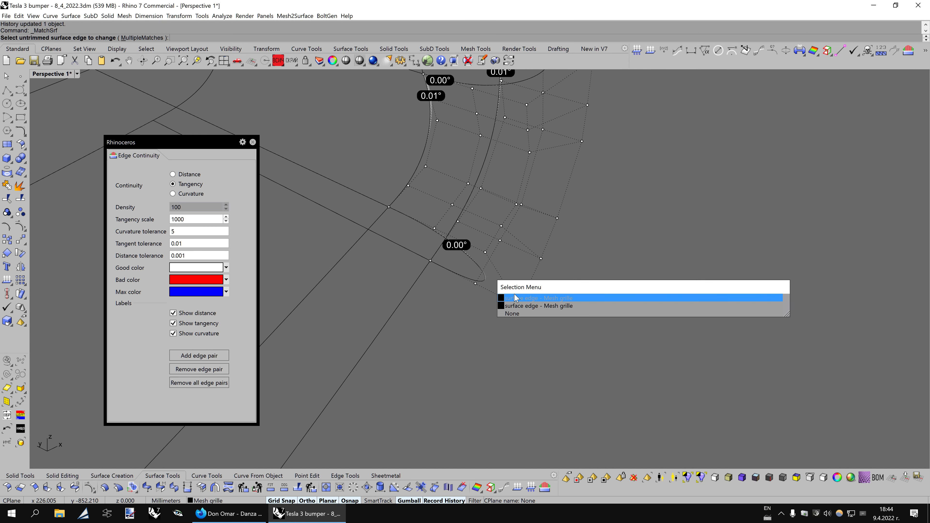
click(515, 297)
click(485, 280)
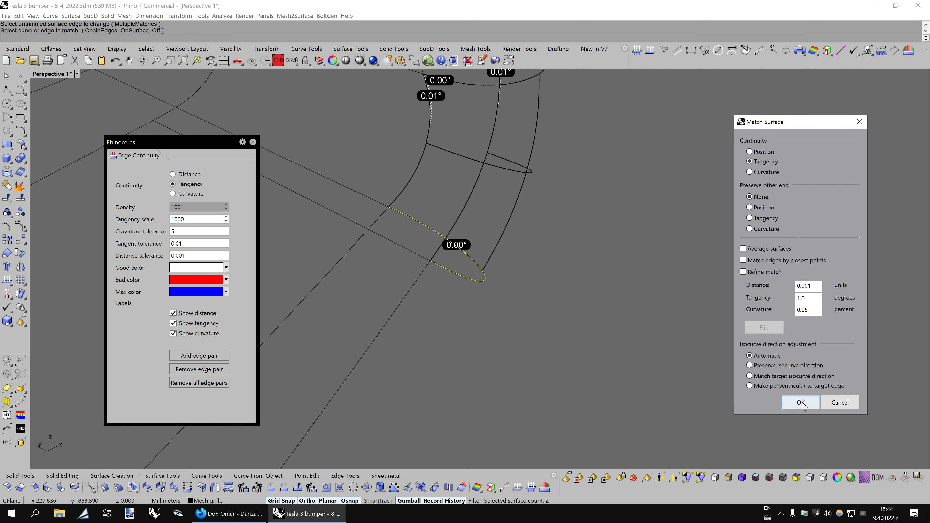
click(801, 403)
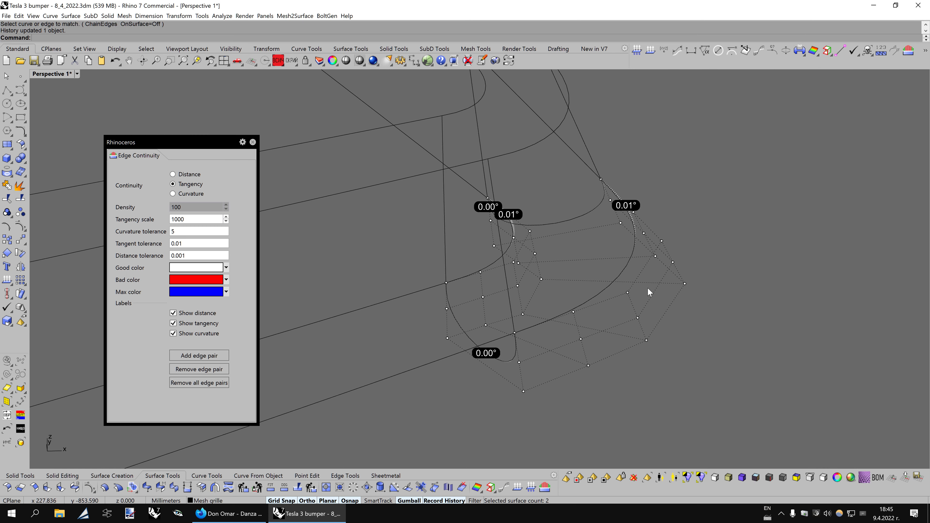
right_drag(649, 292, 526, 223)
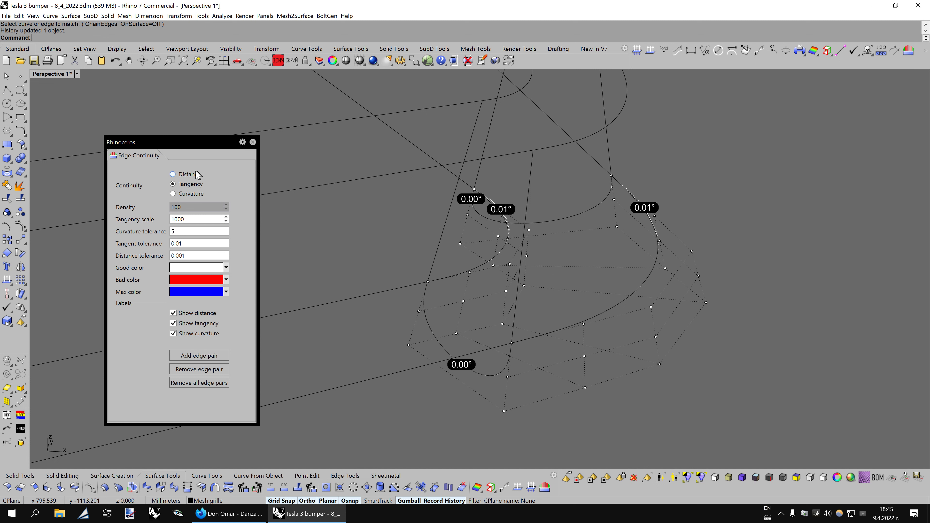
click(173, 175)
click(194, 184)
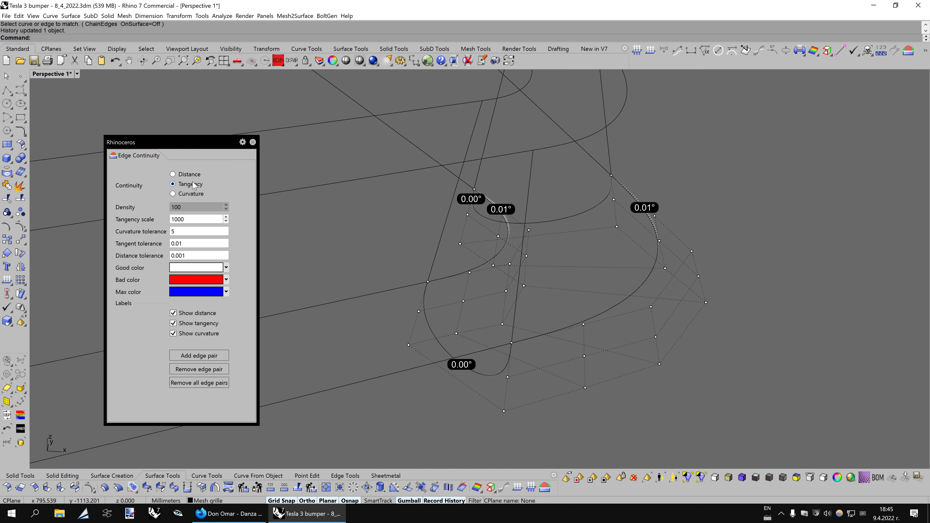
- Close Edge Continuity, switch to shaded display and purge the strip surfaces' history
click(253, 142)
scroll(655, 249, down, 5)
key(ctrl+alt+s)
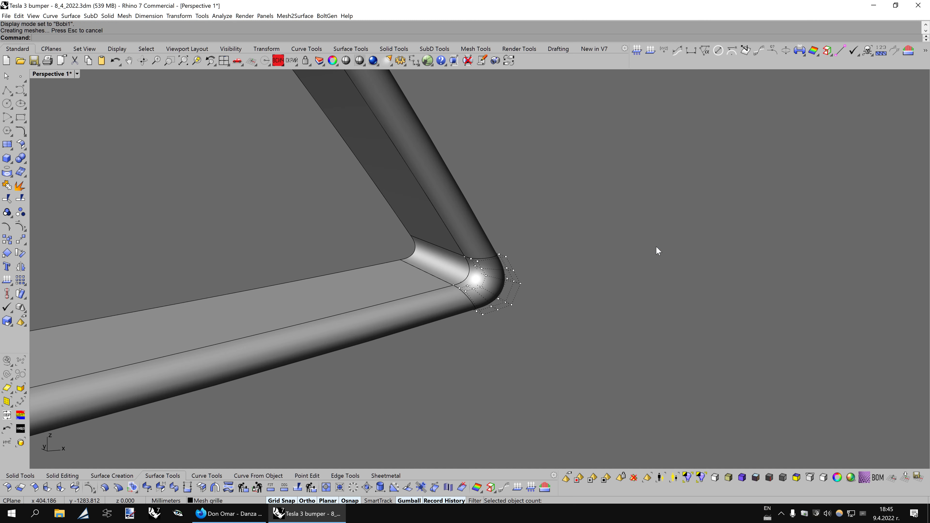
scroll(618, 273, up, 1)
key(Home)
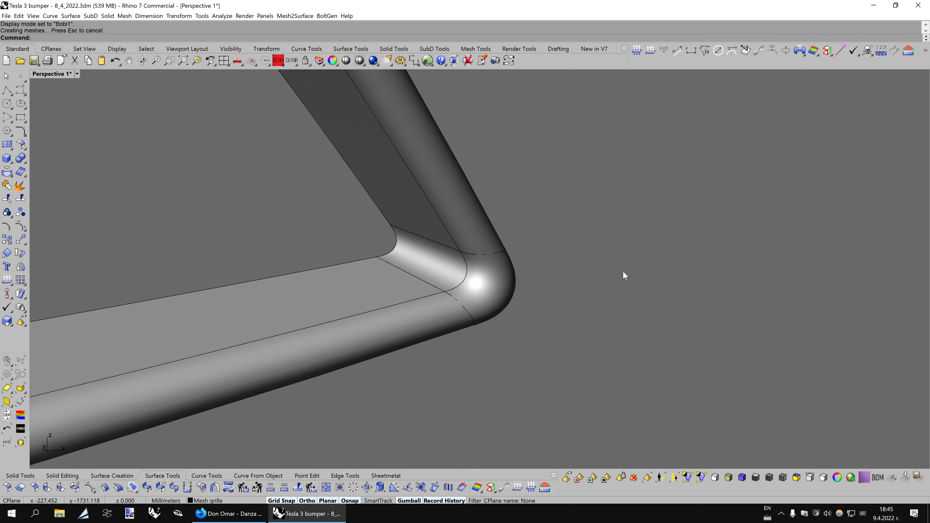
key(Home)
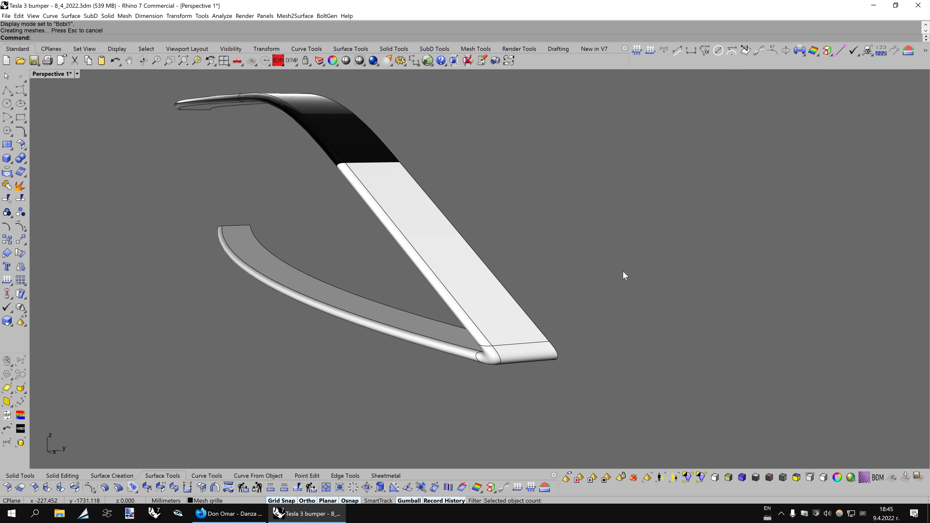
key(Home)
drag(633, 384, 517, 354)
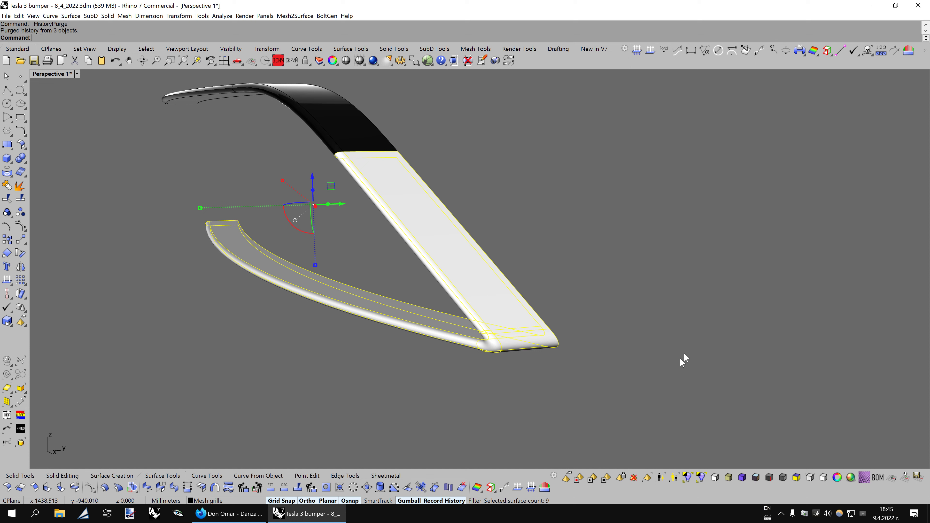
key(Escape)
- Join the nine bent strip surfaces and acknowledge the history warning
click(6, 187)
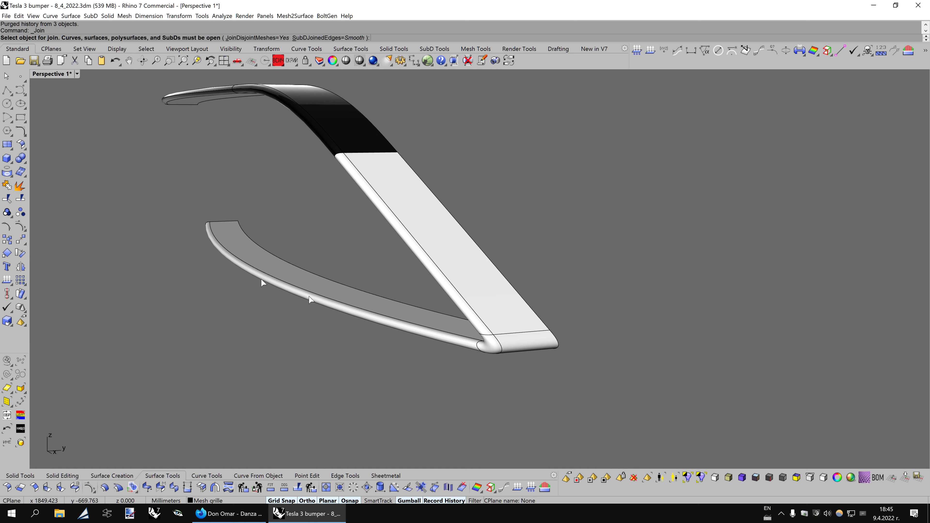
click(368, 294)
key(Return)
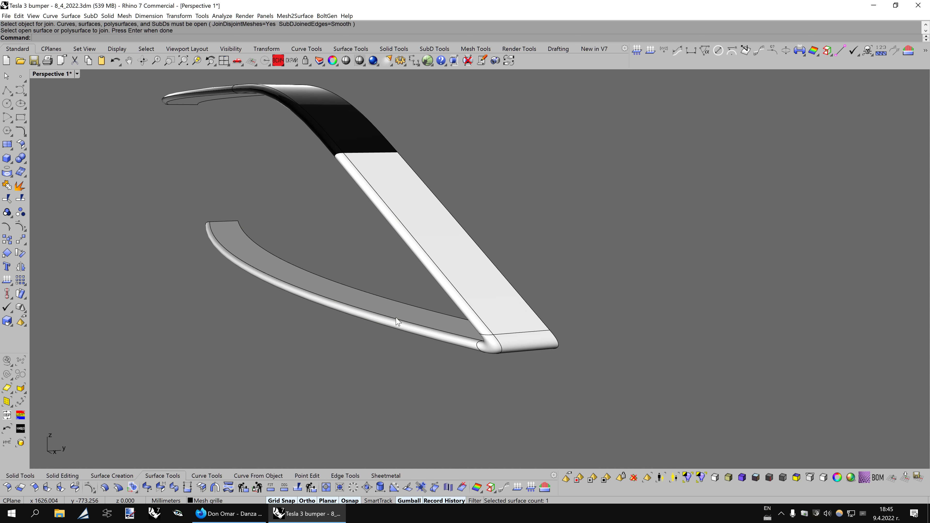
right_drag(397, 321, 583, 296)
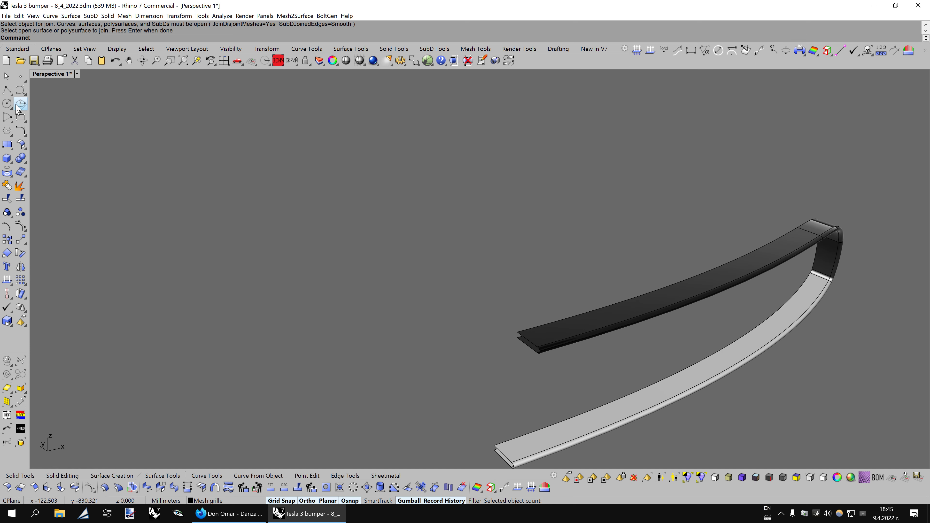
click(21, 76)
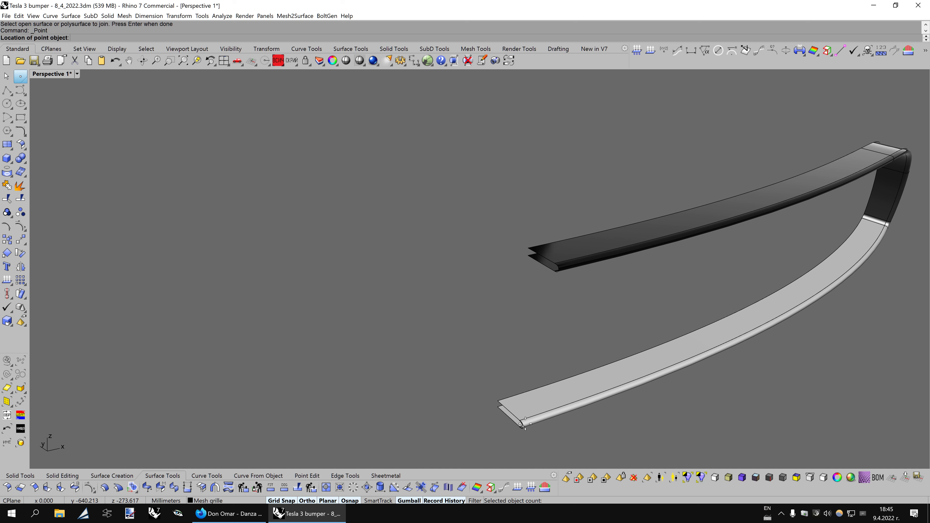
key(Escape)
key(Left)
key(Left)
key(Left)
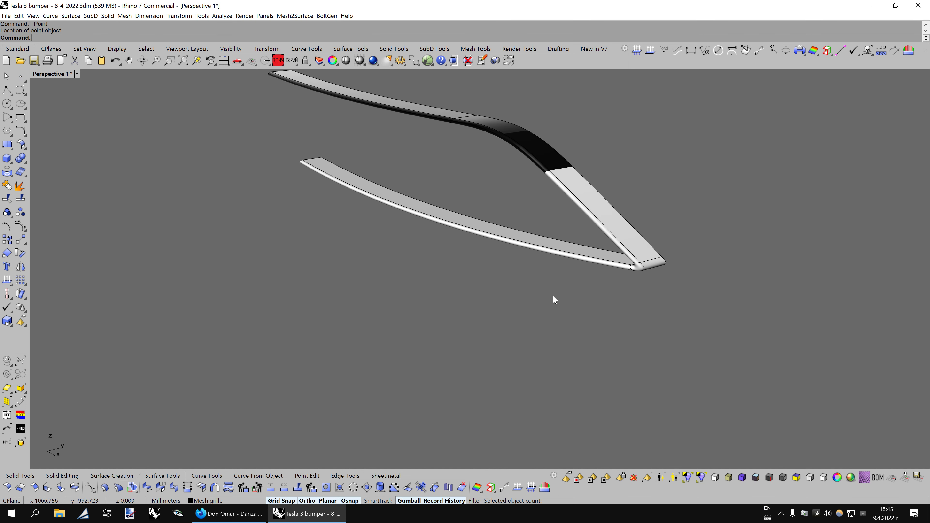
drag(683, 251, 72, 250)
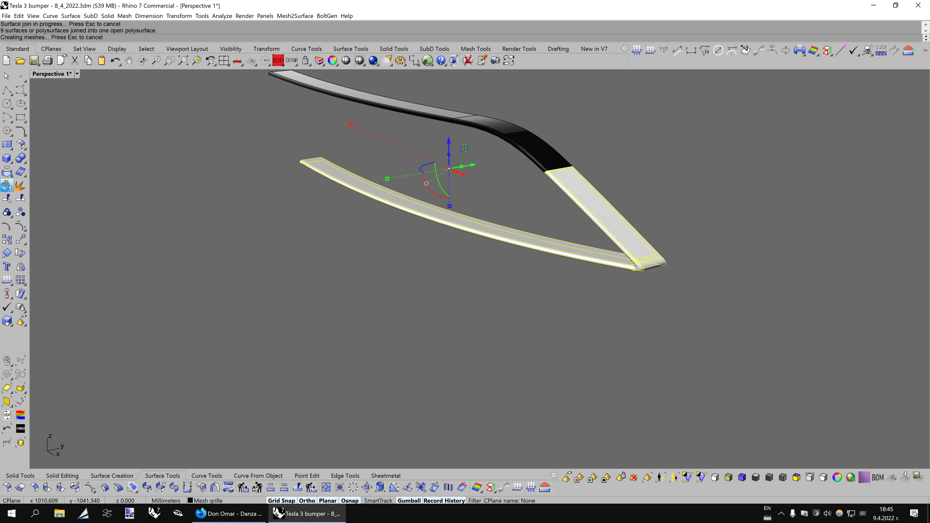
click(474, 277)
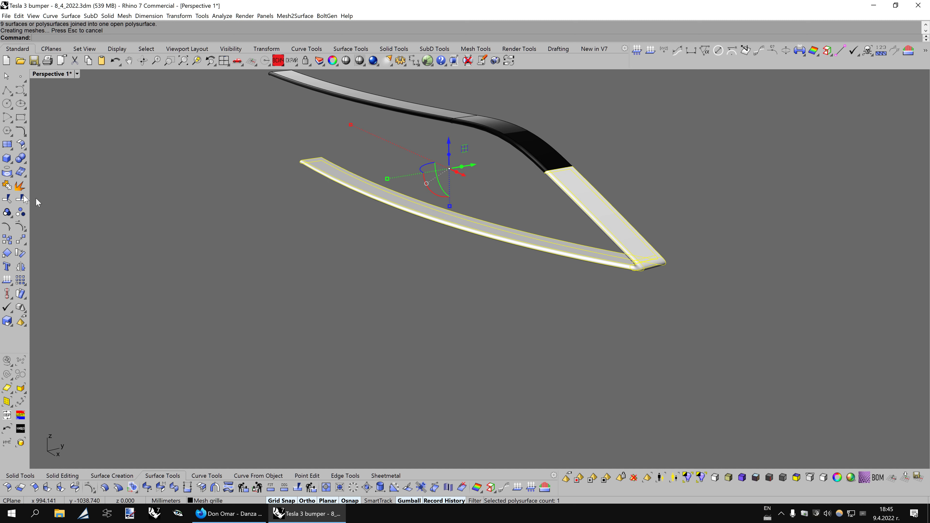
- Join the upper black strip section to the joined polysurface
click(7, 187)
scroll(589, 237, up, 3)
click(580, 224)
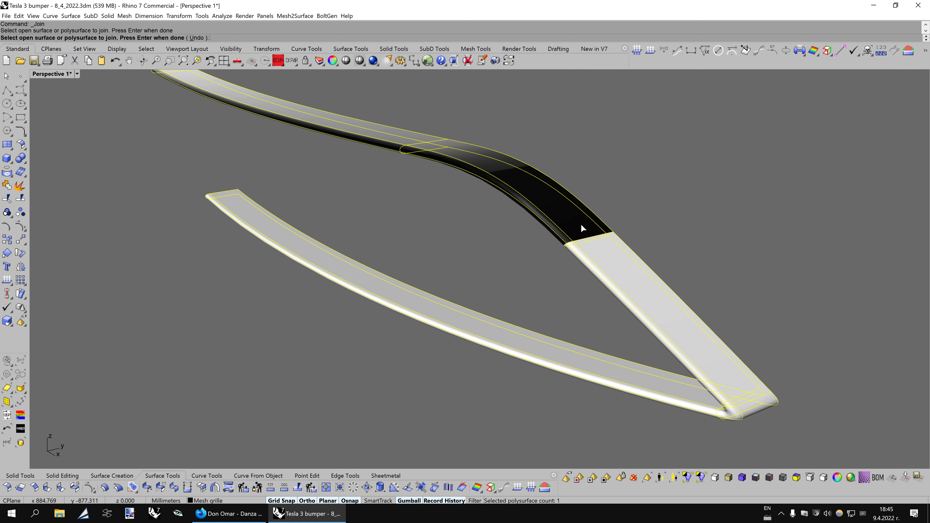
key(Return)
click(670, 207)
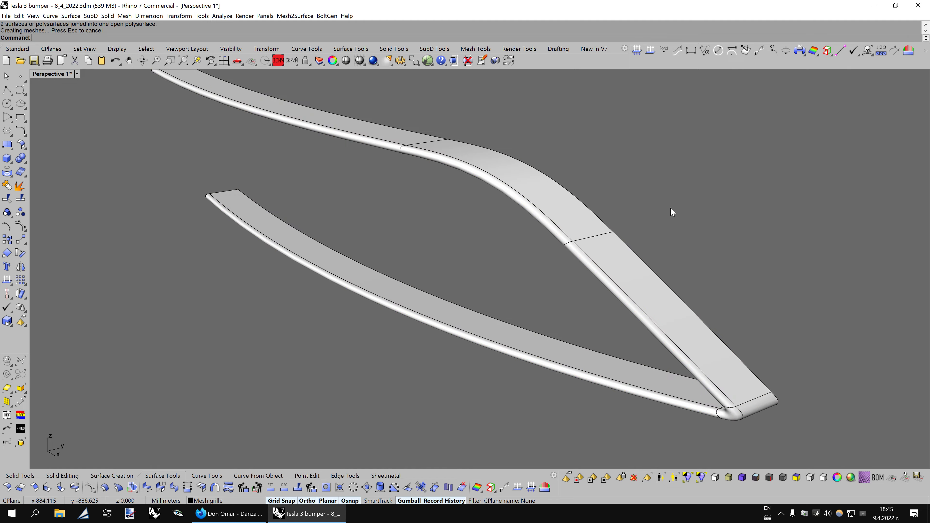
scroll(623, 242, down, 3)
- Unisolate the 210 hidden objects and zoom to the grille's lower-right corner at the bumper opening
click(611, 273)
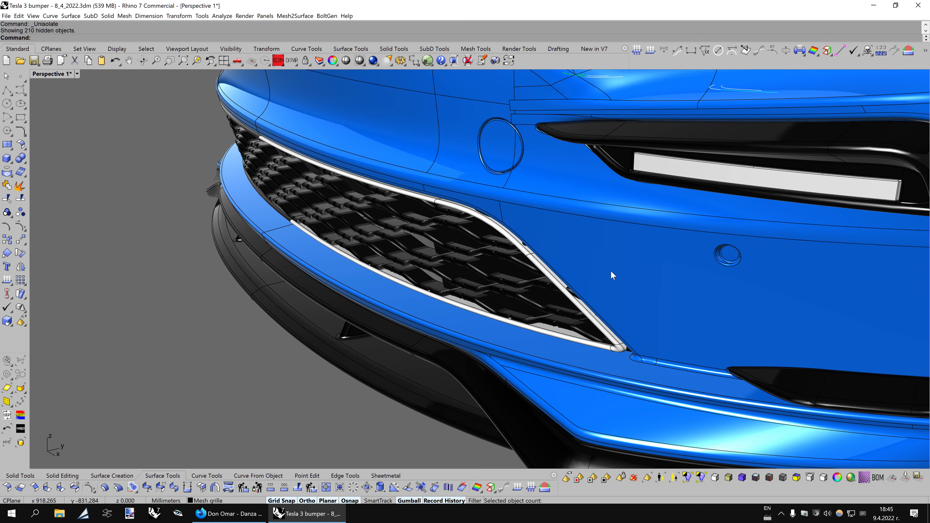
scroll(611, 268, up, 2)
scroll(612, 268, up, 2)
scroll(707, 285, up, 1)
scroll(707, 285, up, 2)
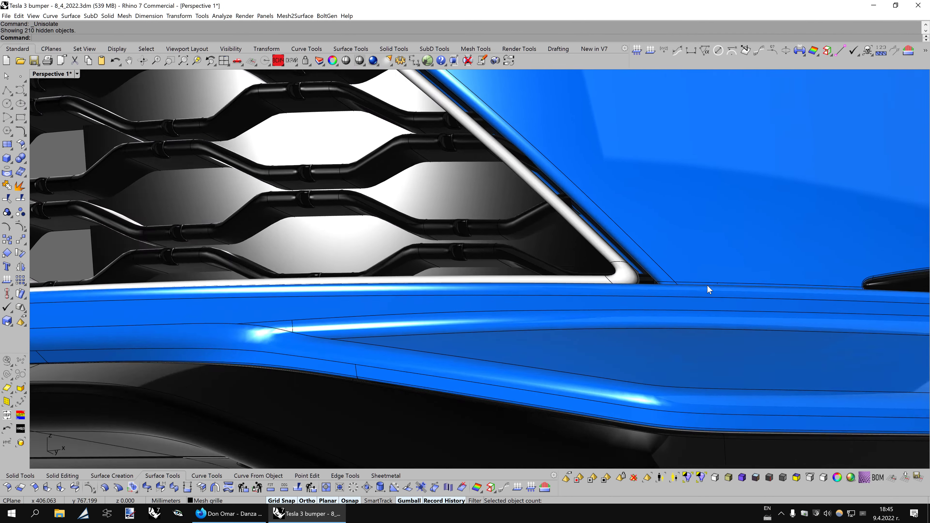
scroll(706, 284, up, 2)
scroll(705, 284, up, 2)
scroll(705, 285, up, 2)
scroll(705, 285, up, 1)
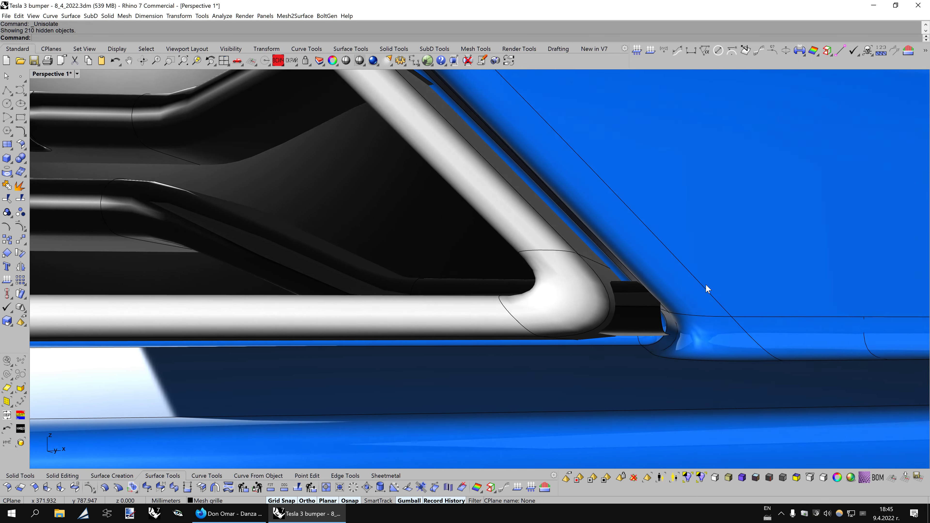
scroll(705, 284, up, 1)
scroll(705, 283, up, 1)
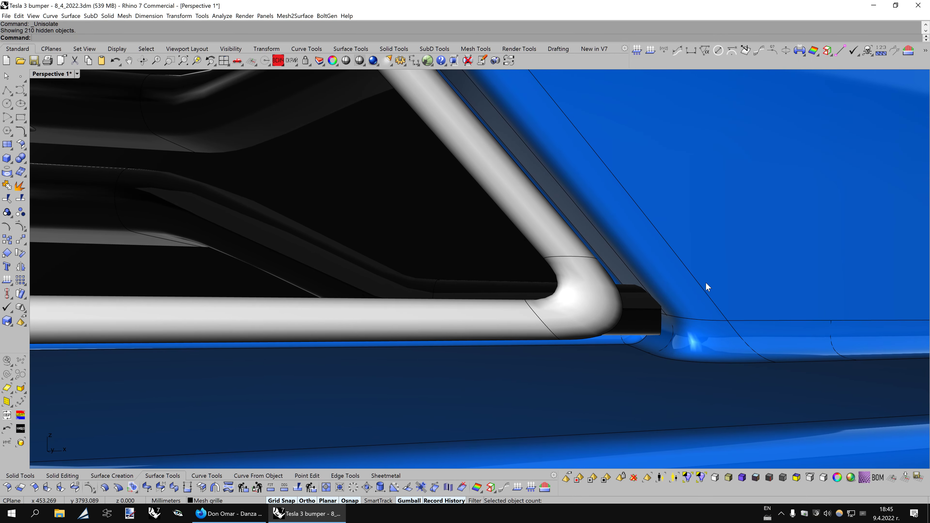
scroll(706, 282, down, 5)
scroll(706, 281, down, 1)
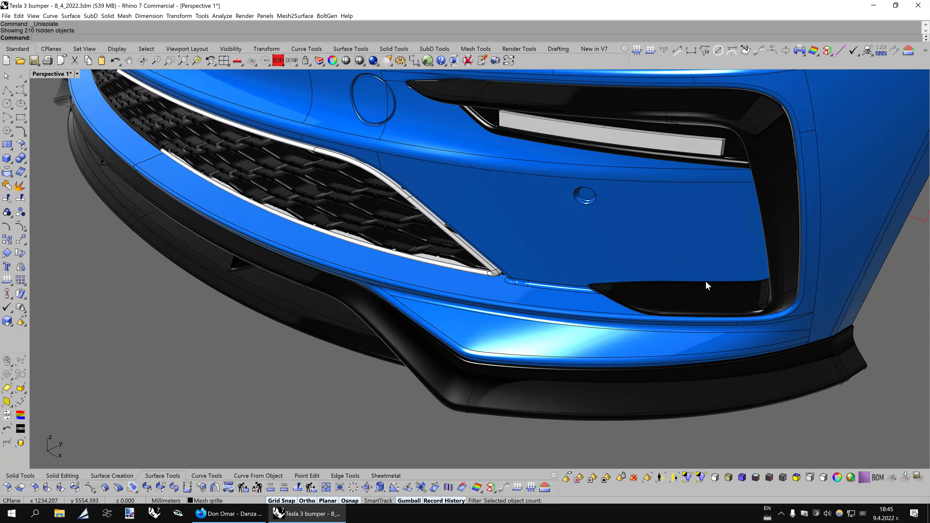
scroll(706, 281, up, 4)
scroll(706, 282, up, 1)
scroll(706, 283, down, 1)
scroll(706, 282, up, 2)
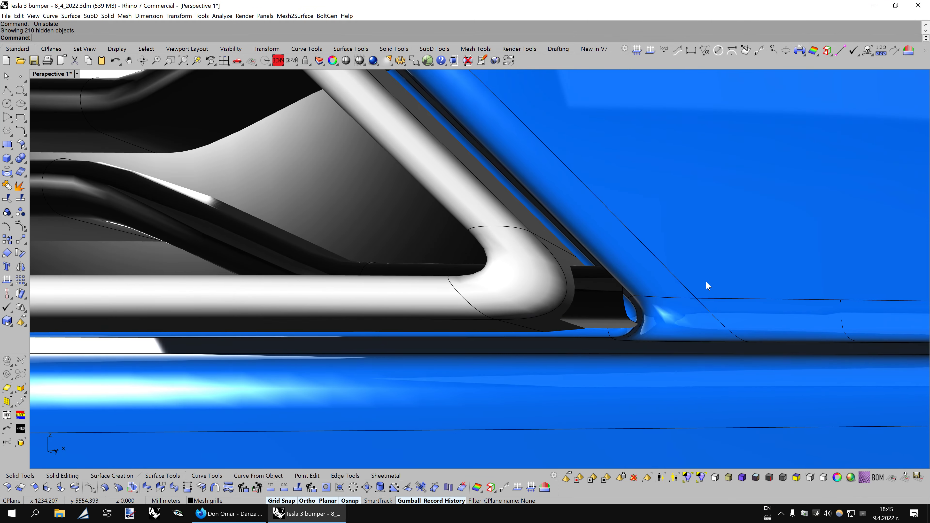
scroll(706, 282, up, 1)
scroll(706, 282, down, 1)
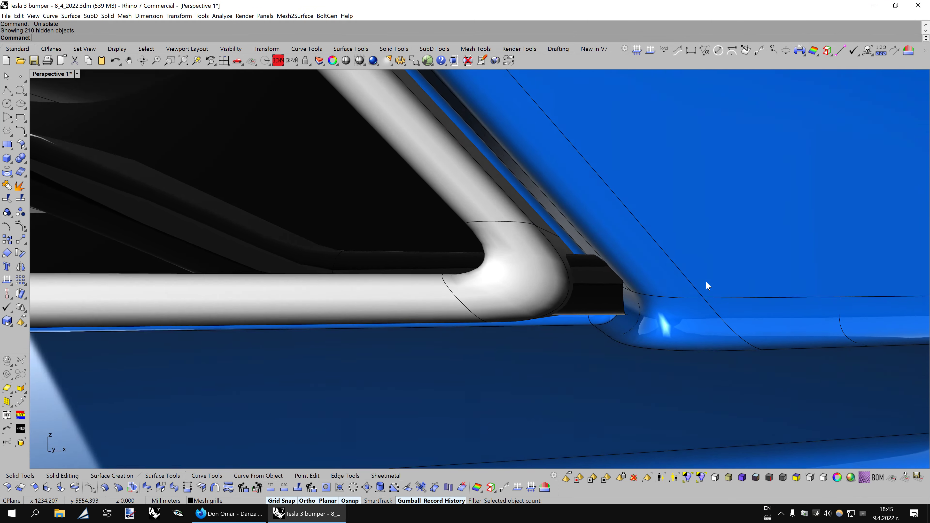
- Isolate the grille strip, then extract and delete its corner fillet faces
click(542, 288)
middle_click(542, 292)
click(557, 300)
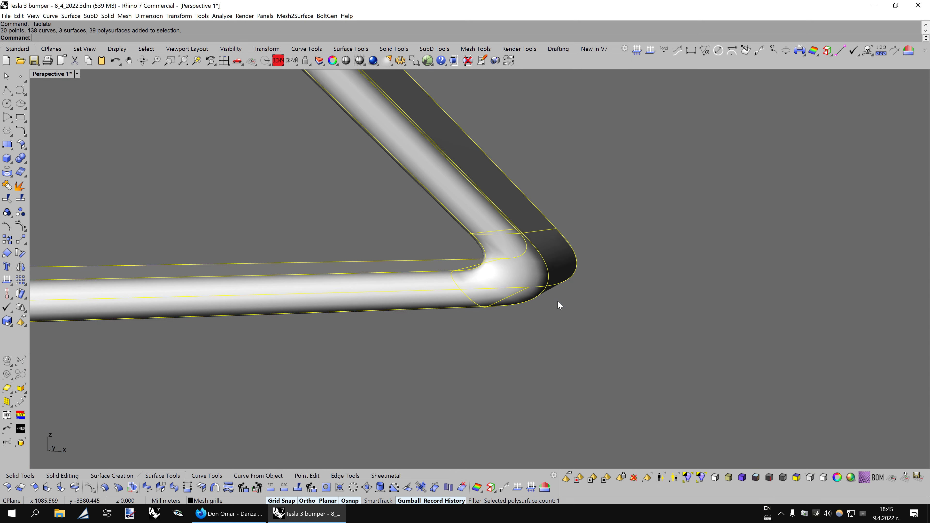
click(343, 475)
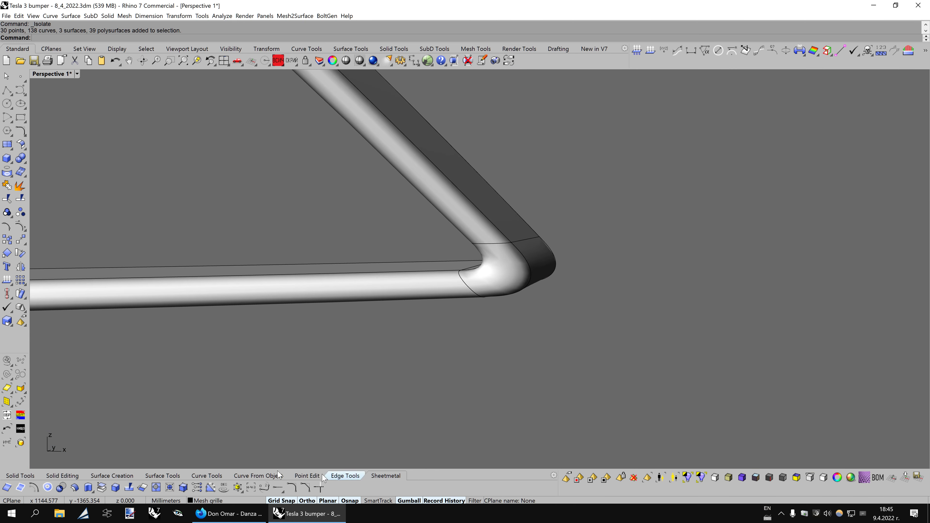
click(101, 487)
scroll(684, 300, up, 2)
scroll(674, 306, up, 3)
scroll(666, 311, up, 2)
mouse_move(617, 333)
mouse_down()
mouse_move(534, 273)
mouse_move(494, 258)
mouse_up()
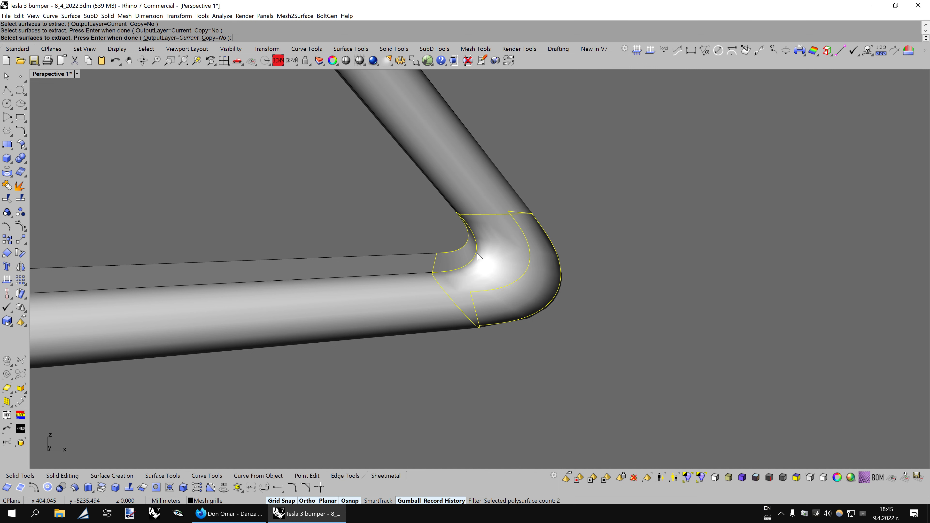
key(Return)
key(Delete)
- Blend the two open strip edges with a curvature-continuous surface, both bulges locked at 1.5
right_drag(476, 252, 242, 427)
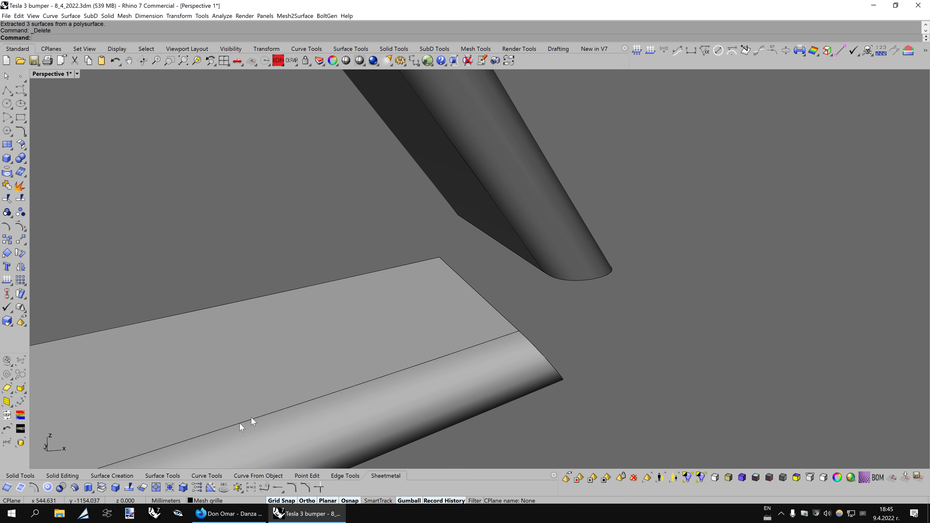
click(130, 478)
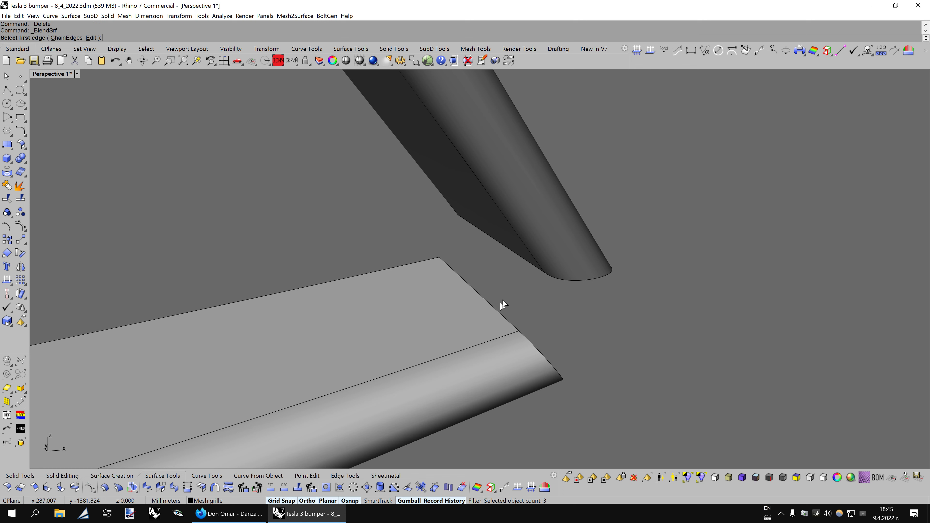
right_drag(567, 351, 571, 357)
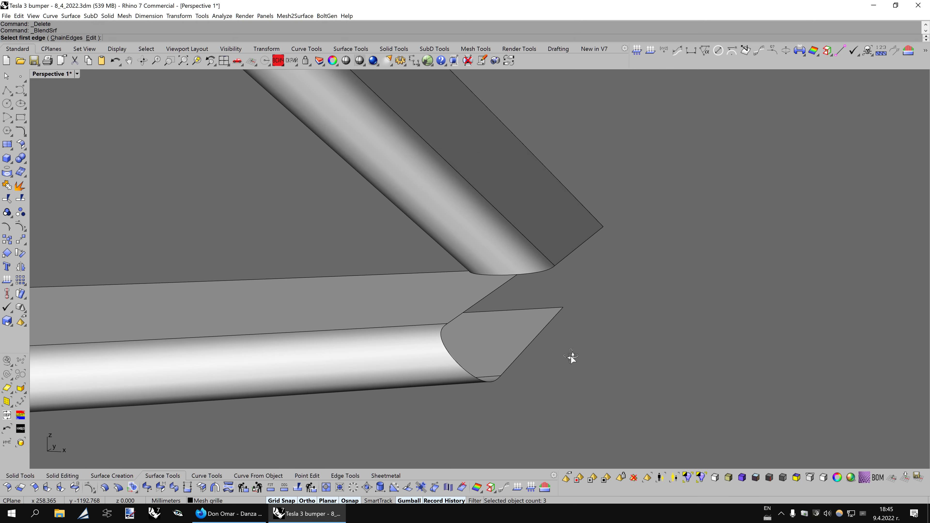
click(596, 235)
key(Down)
key(Down)
key(Down)
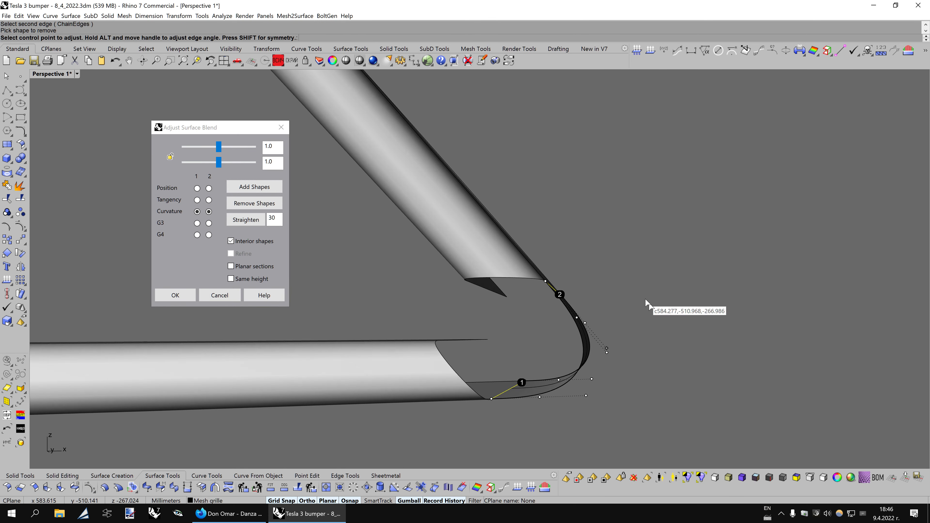
click(171, 157)
drag(221, 164, 226, 164)
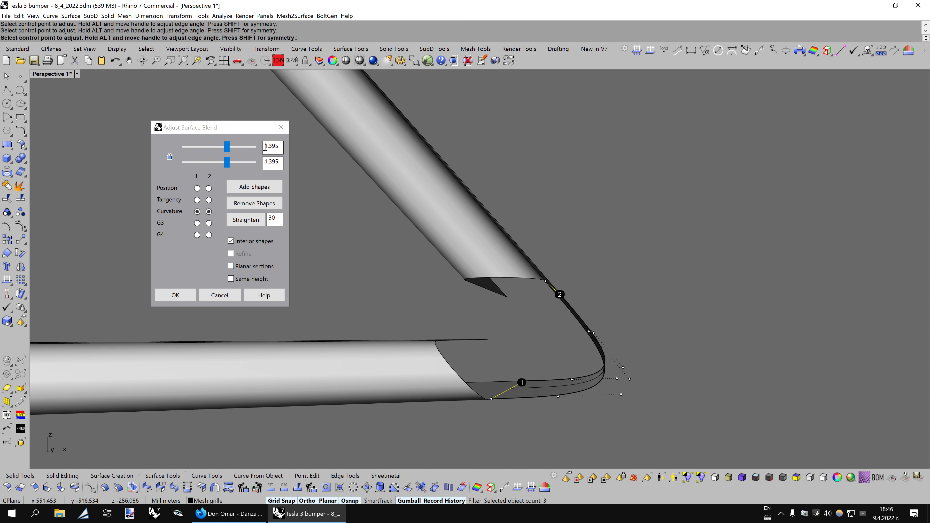
drag(270, 146, 286, 149)
text(1.5)
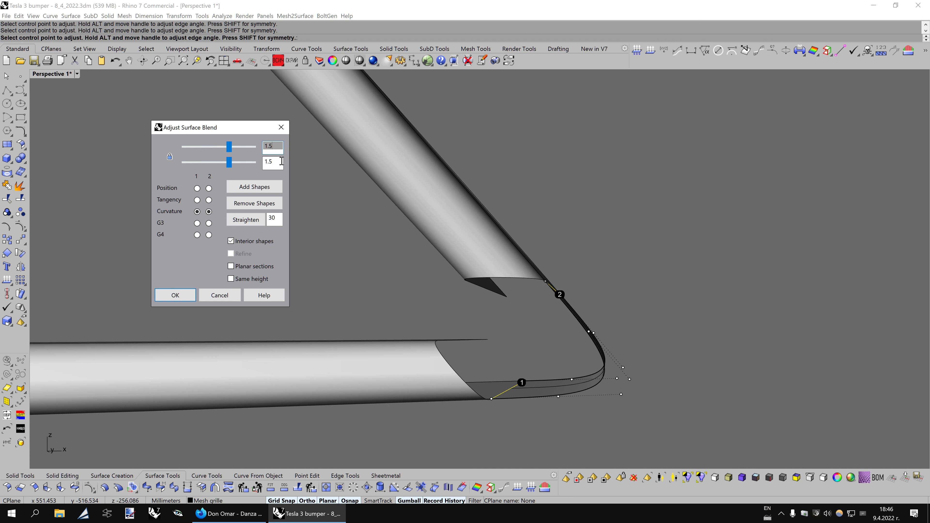
key(Return)
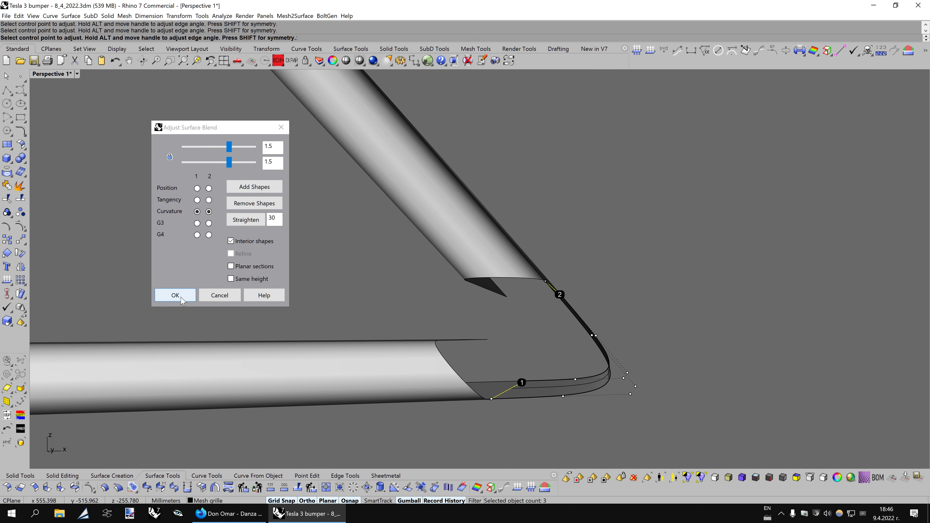
click(175, 296)
scroll(539, 350, up, 5)
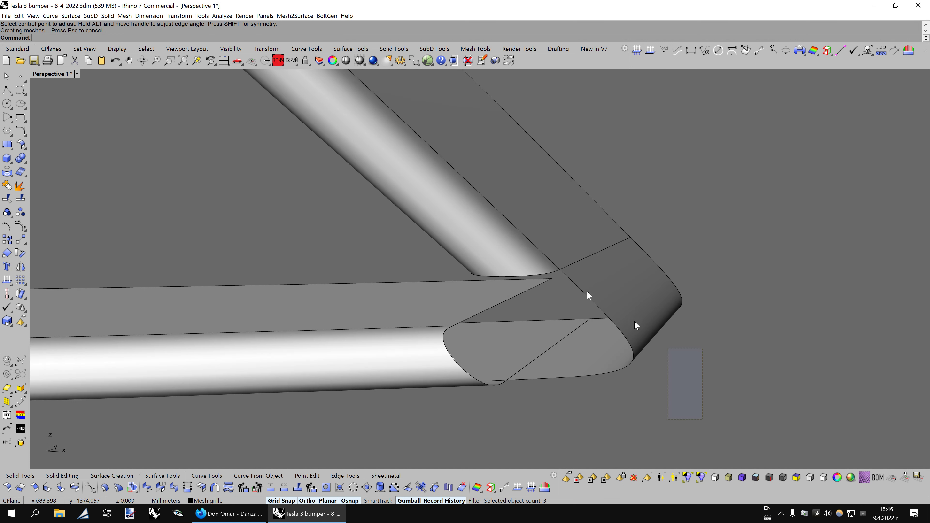
- Unhide all parts and isolate the grille strip together with the blue bumper body
middle_click(685, 280)
click(703, 293)
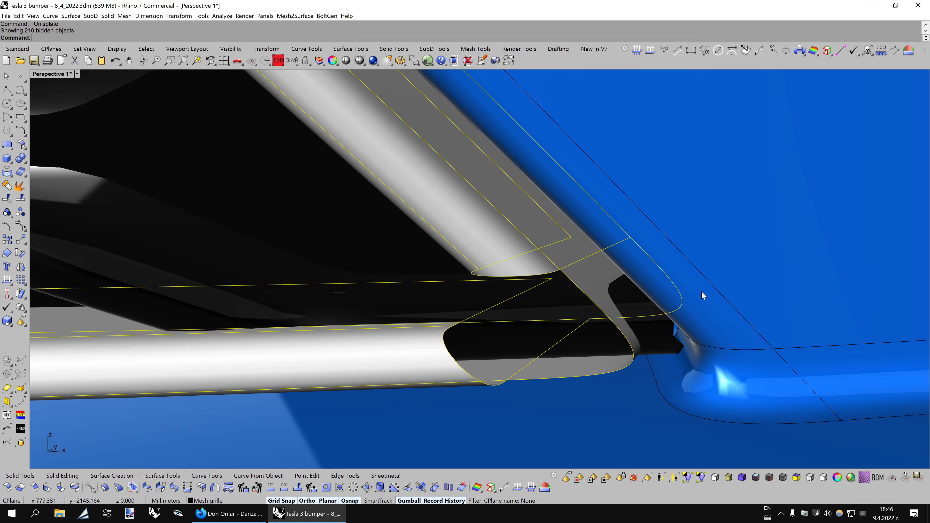
scroll(703, 295, down, 2)
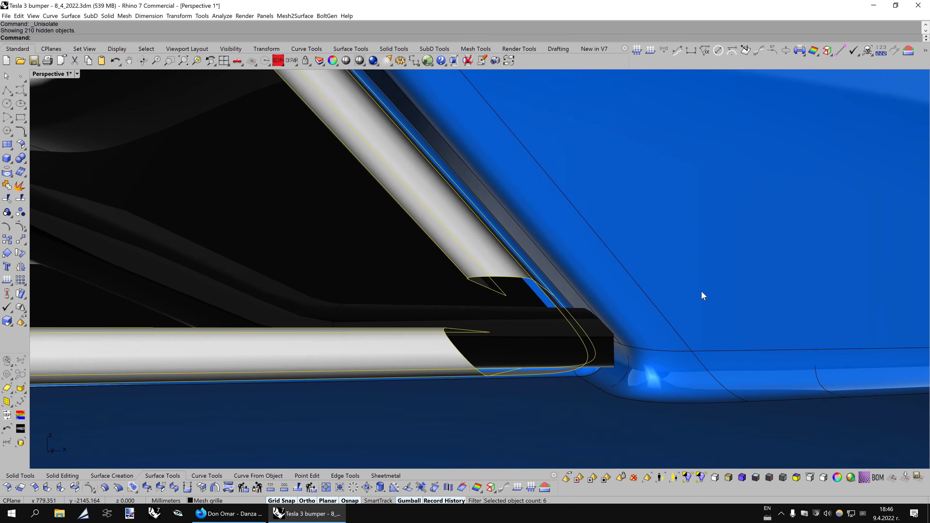
scroll(702, 295, down, 2)
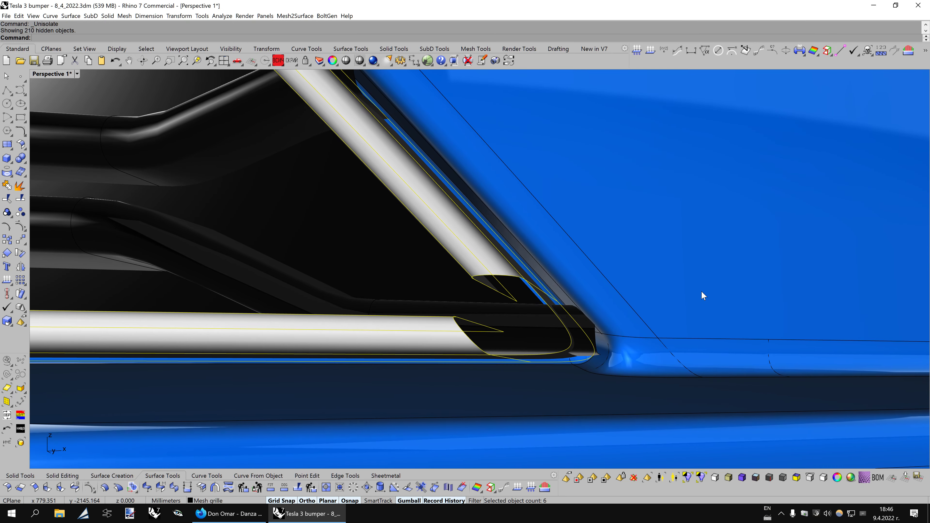
scroll(703, 295, down, 1)
scroll(702, 295, up, 1)
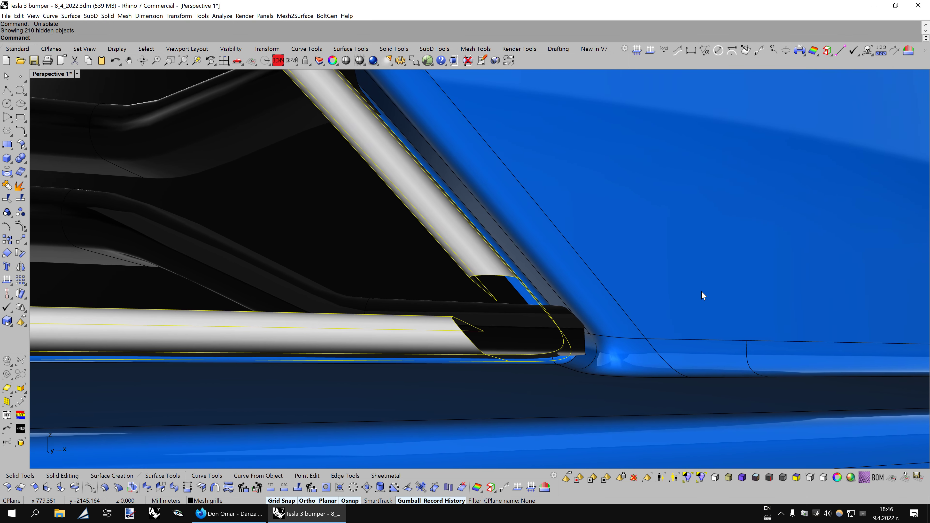
shift+click(608, 354)
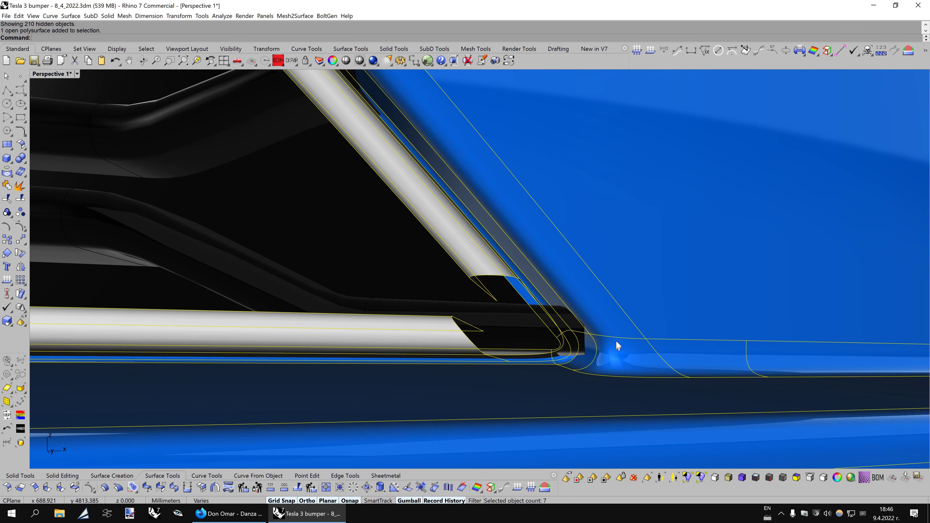
middle_click(618, 352)
click(639, 354)
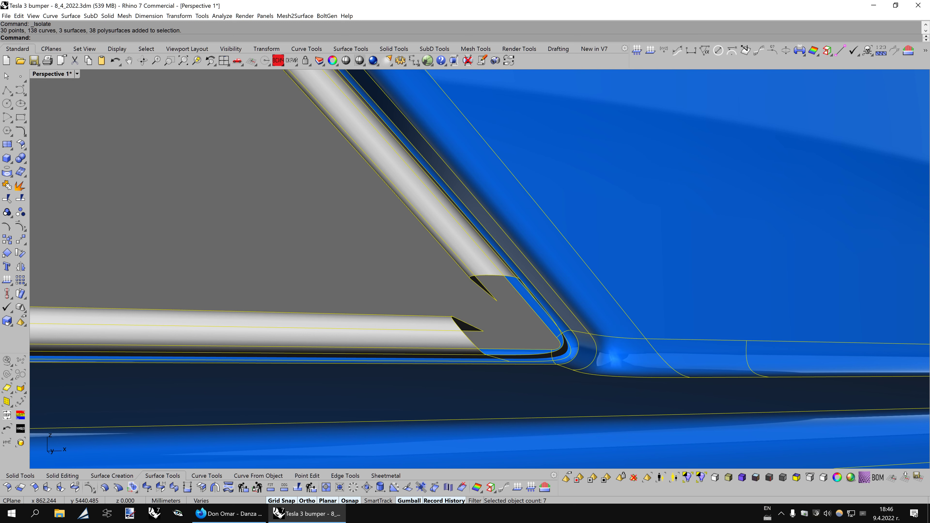
- Preview the corner in Shade mode while orbiting, then deselect the bumper body
key(ctrl+alt+s)
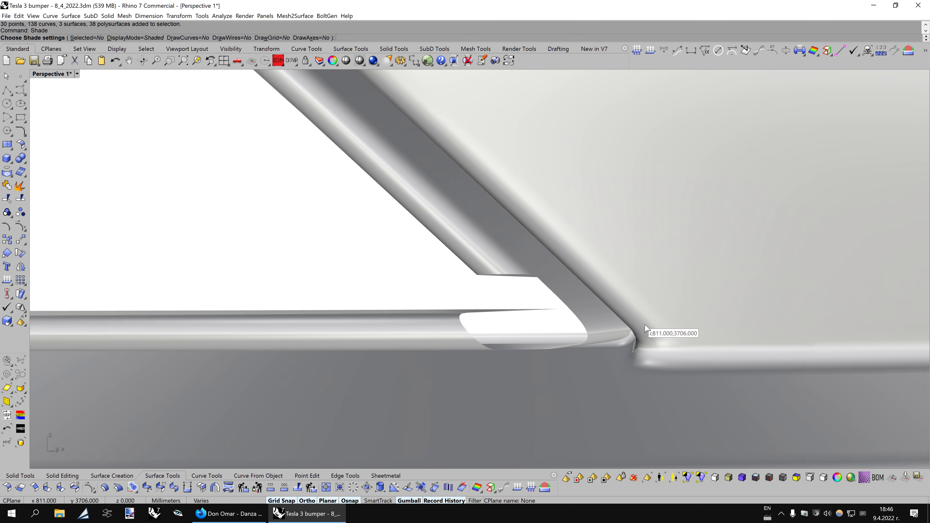
key(Left)
key(Left)
key(Left)
key(Left)
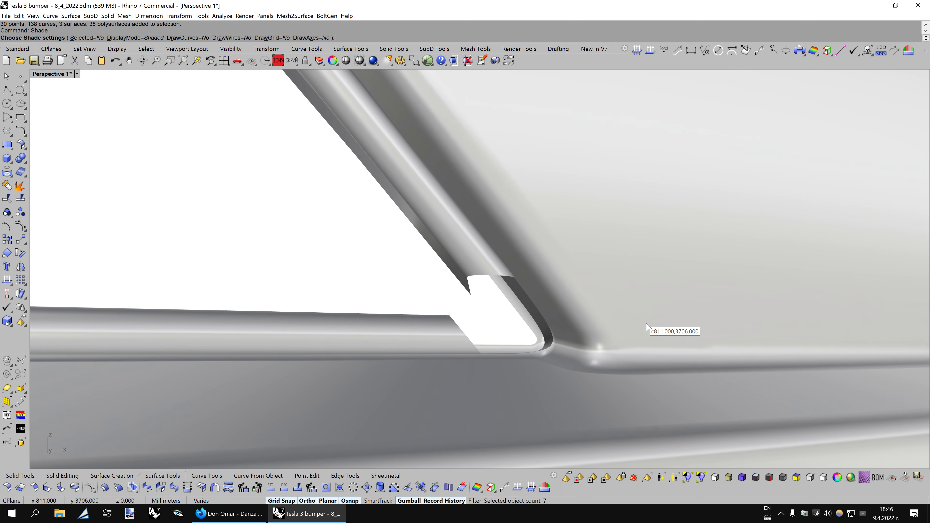
key(Left)
key(Left)
key(Left)
key(Escape)
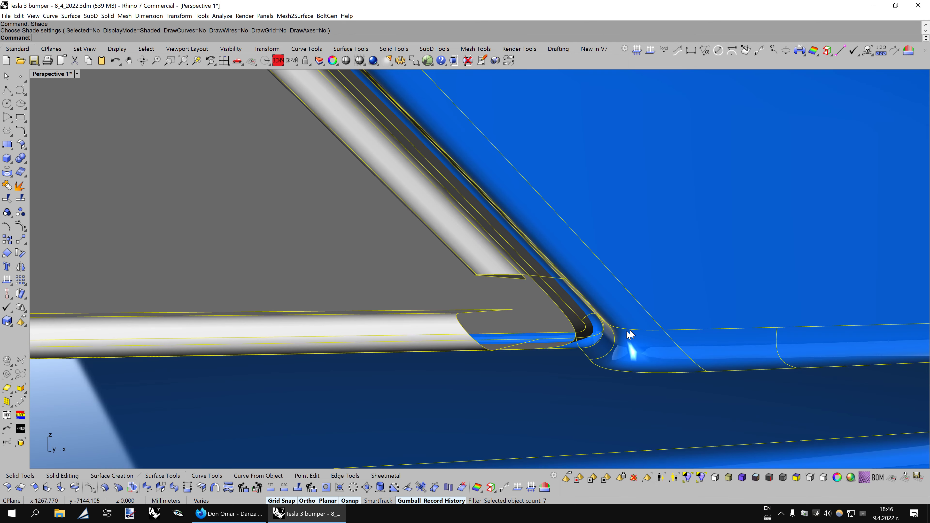
ctrl+click(620, 335)
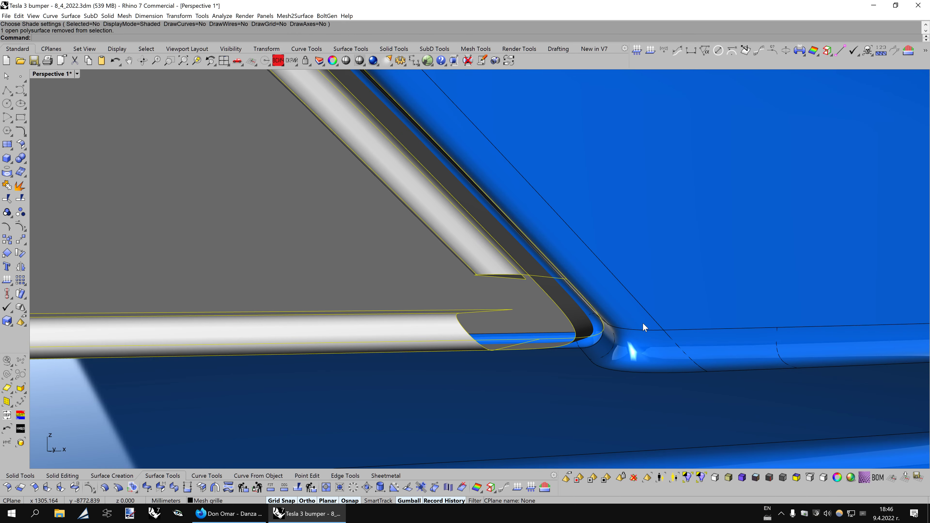
- Isolate the grey grille parts and create a curvature blend between strip edges, both bulges 1.5
click(662, 339)
scroll(644, 326, up, 3)
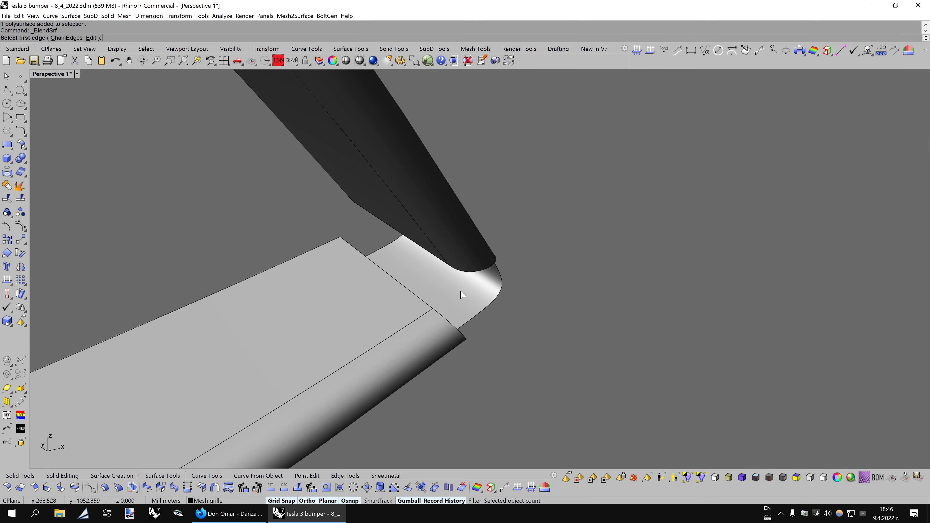
click(435, 258)
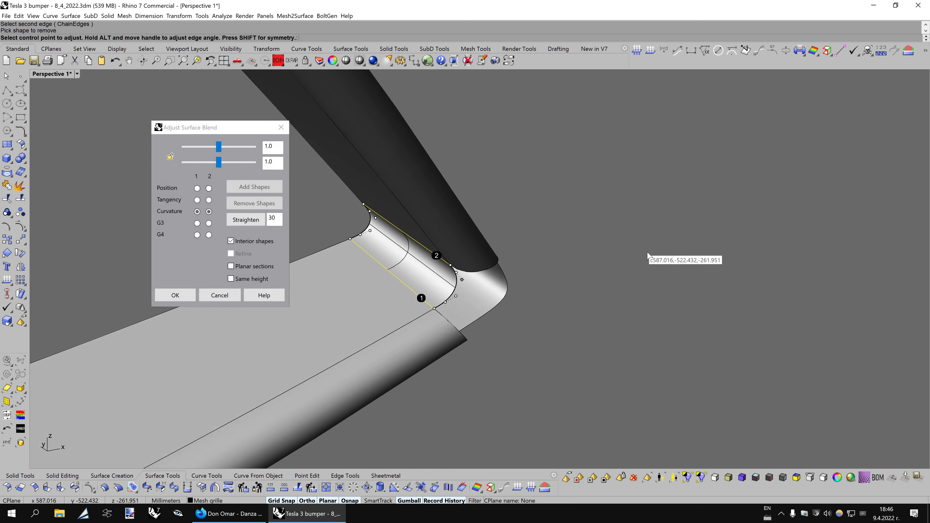
right_drag(650, 259, 664, 260)
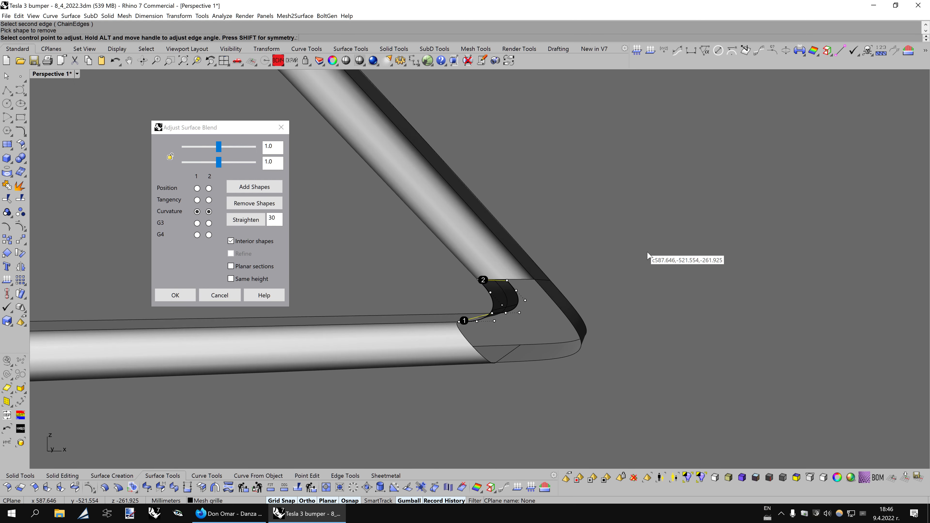
click(271, 145)
text(1.5)
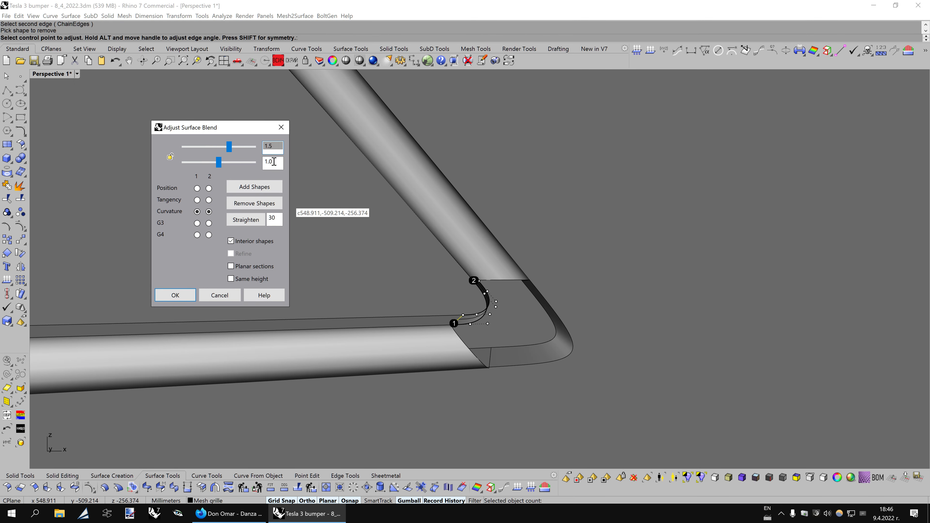
double_click(274, 161)
text(1.5)
key(Return)
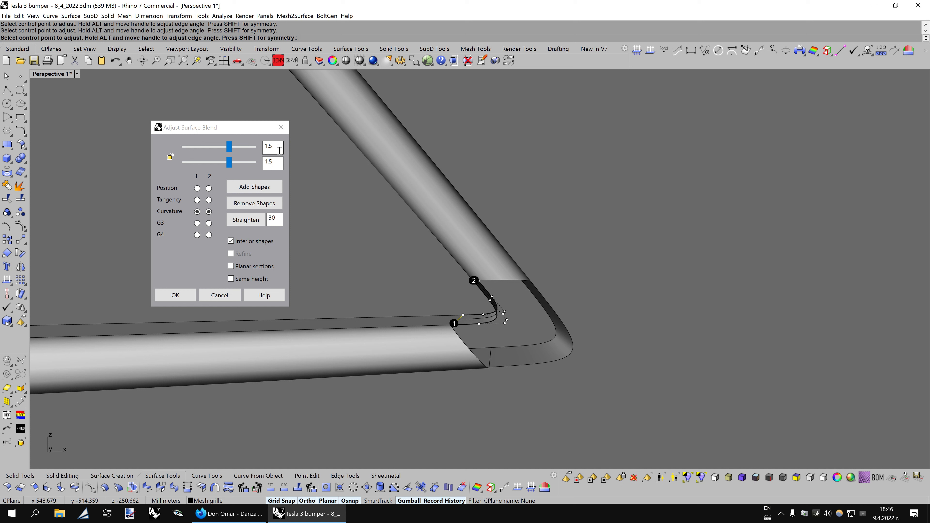
click(177, 295)
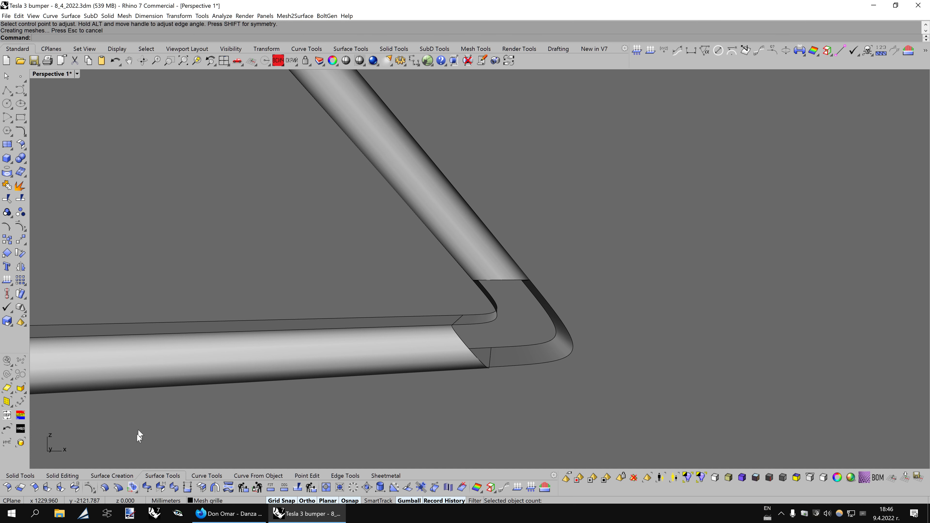
- Add a second curvature blend at the top strip edge with bulges 1.5, then preview it shaded
click(75, 487)
right_drag(530, 329, 435, 366)
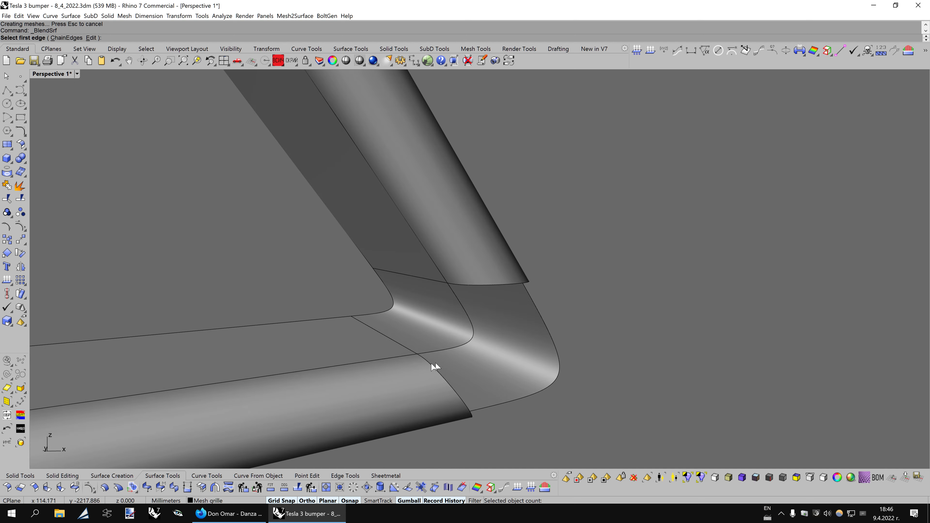
click(457, 285)
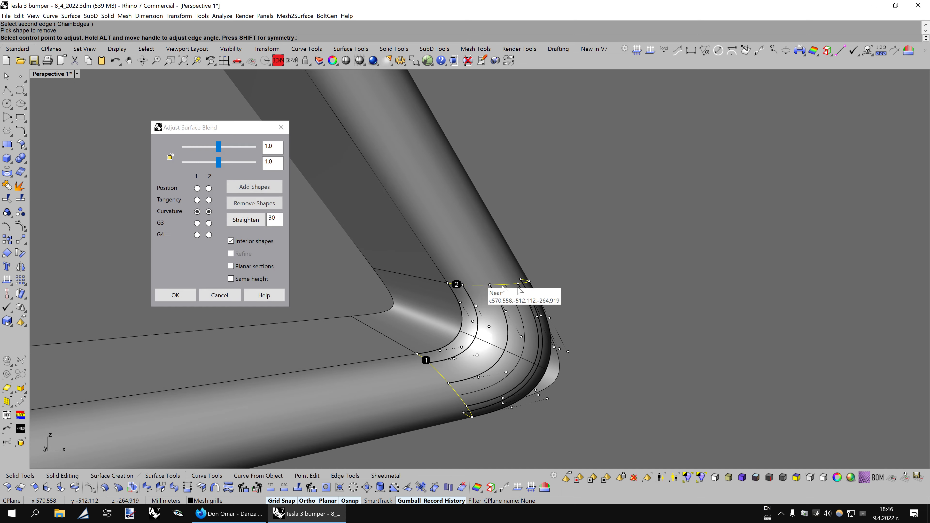
click(271, 147)
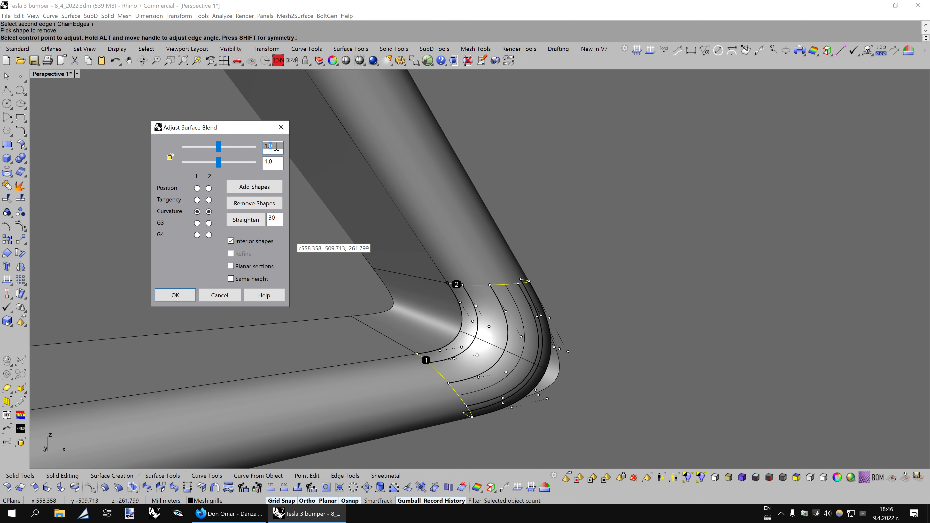
text(1.5)
click(275, 162)
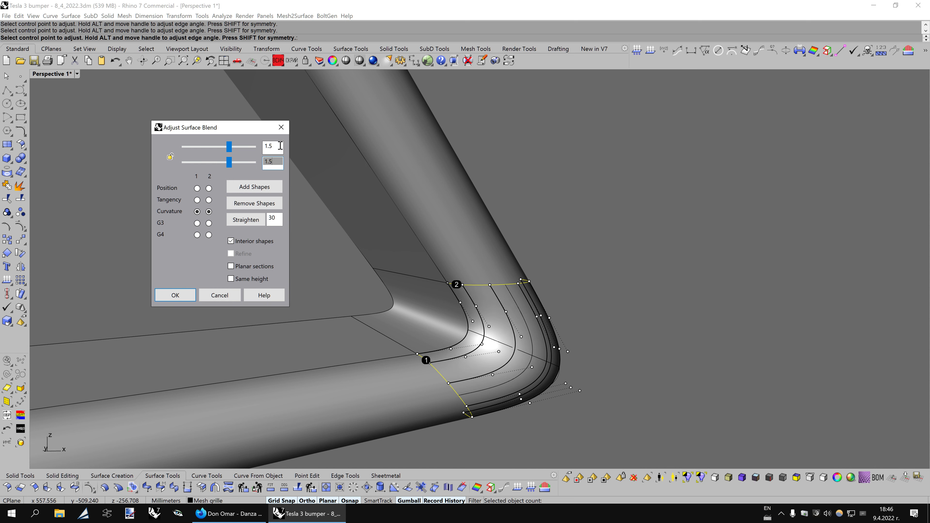
key(Return)
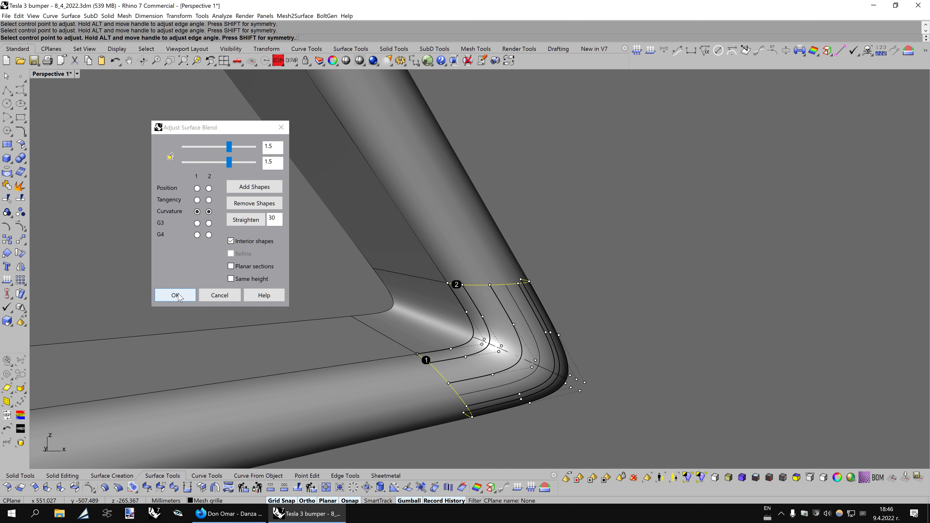
click(175, 295)
mouse_move(233, 283)
right_down()
mouse_move(717, 247)
mouse_move(752, 197)
right_up()
text(Shade)
key(Return)
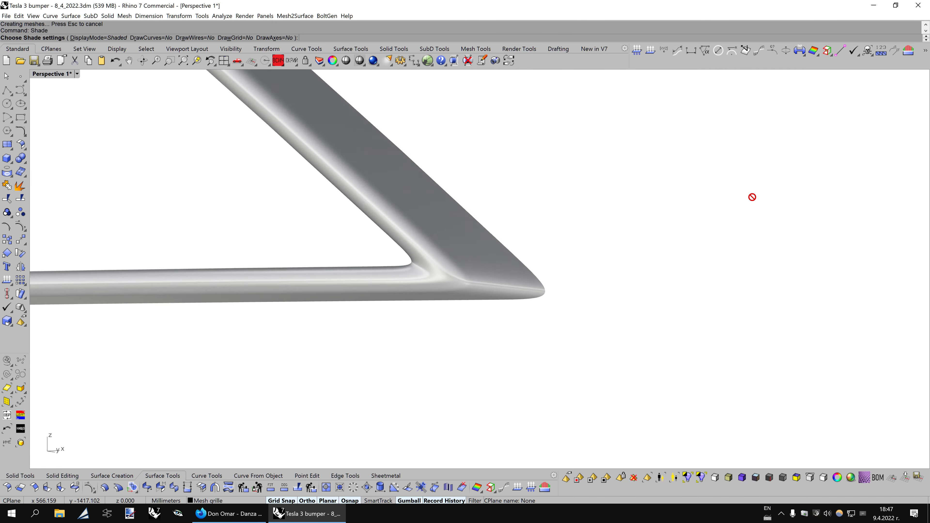
- Return to BobiX1 display, orbit close to the bumper corner, and begin an edge continuity check
key(ctrl+alt+b)
right_drag(752, 198, 752, 190)
key(Escape)
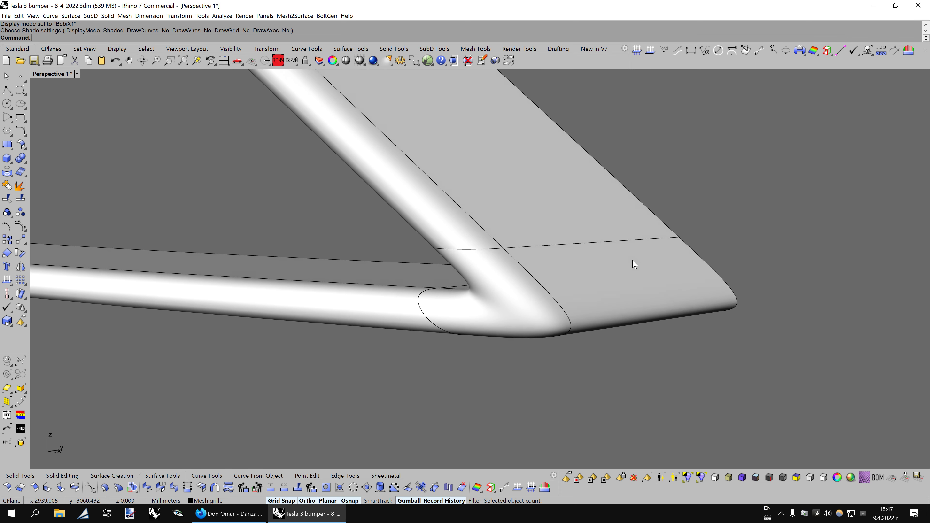
right_drag(635, 264, 654, 240)
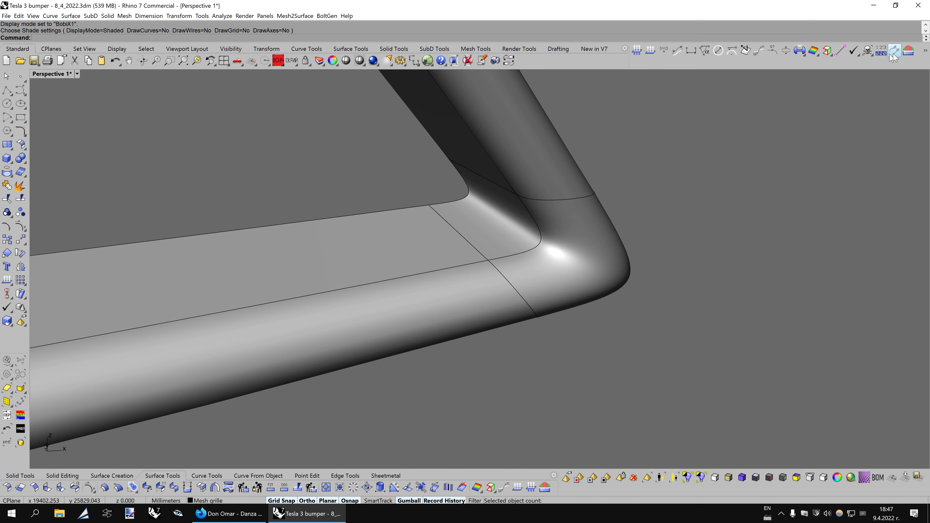
click(893, 52)
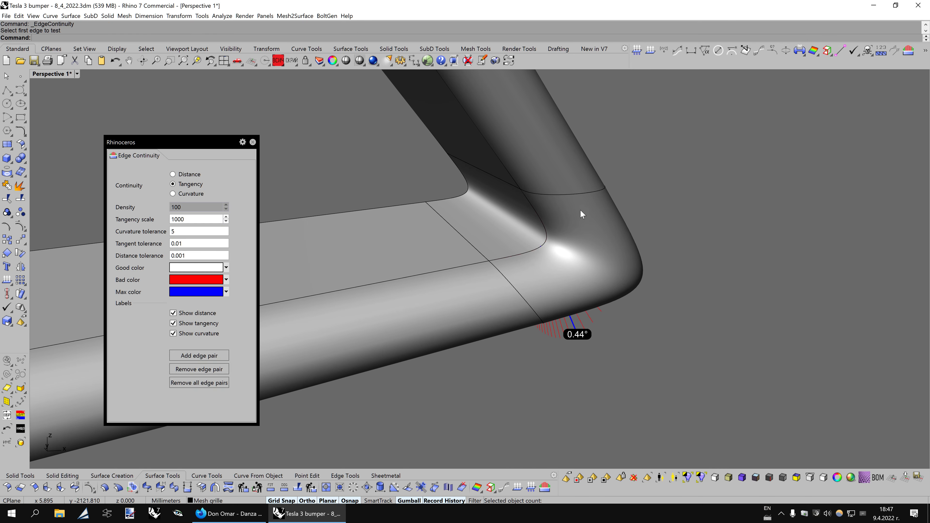
- Check tangency on the upper and right blend edges plus another edge pair, reading 0.00°–0.44°
click(567, 204)
key(ctrl+alt+w)
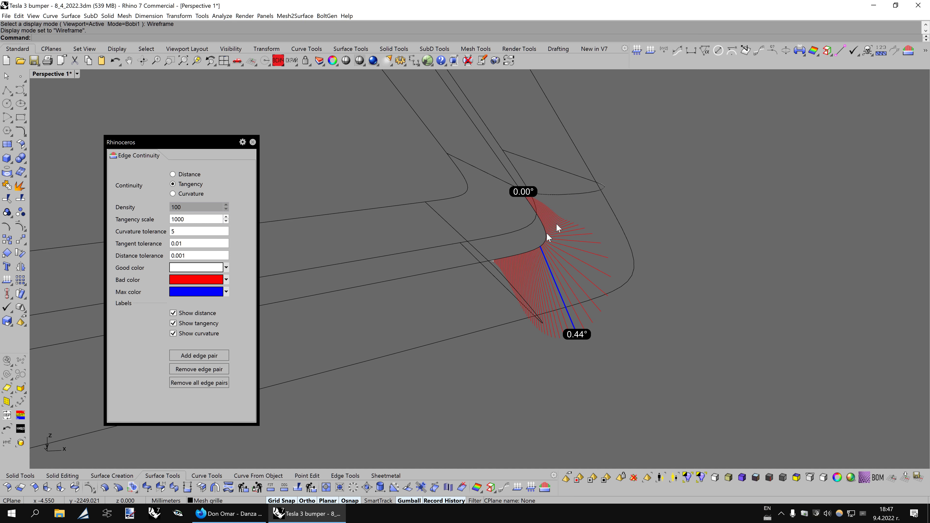
click(633, 300)
right_drag(660, 293, 557, 313)
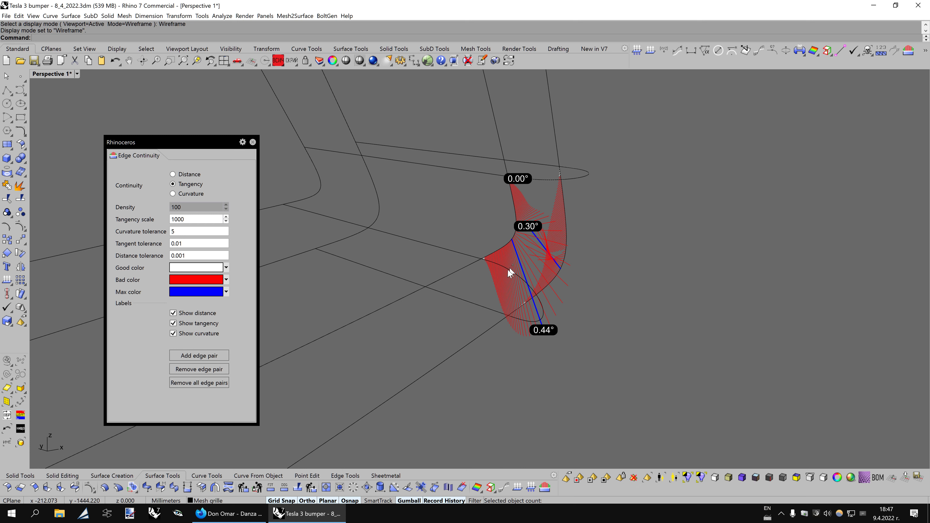
key(ctrl+a)
click(220, 354)
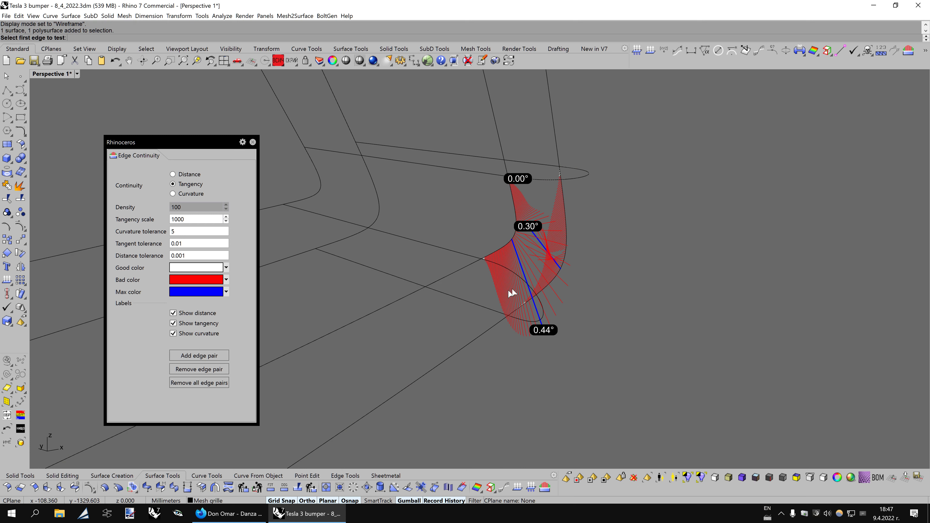
click(513, 269)
click(532, 308)
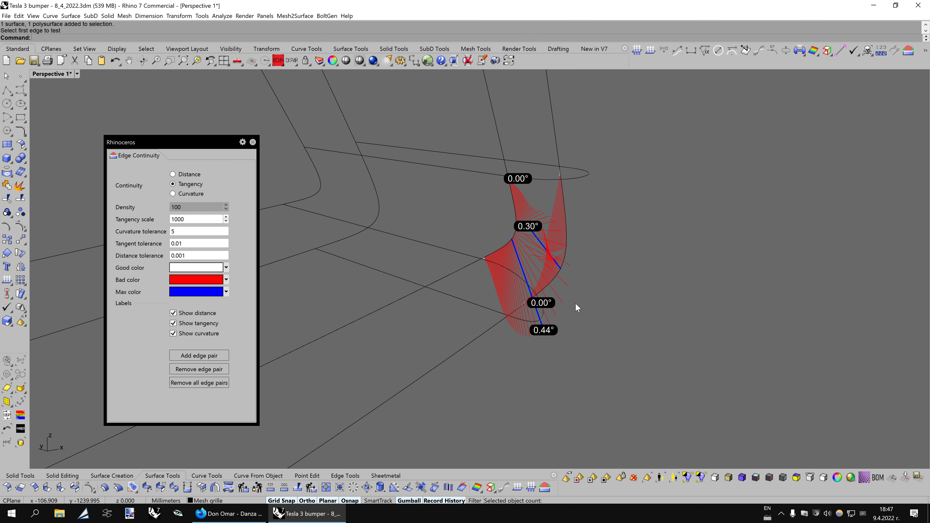
scroll(576, 303, up, 5)
right_drag(357, 250, 556, 157)
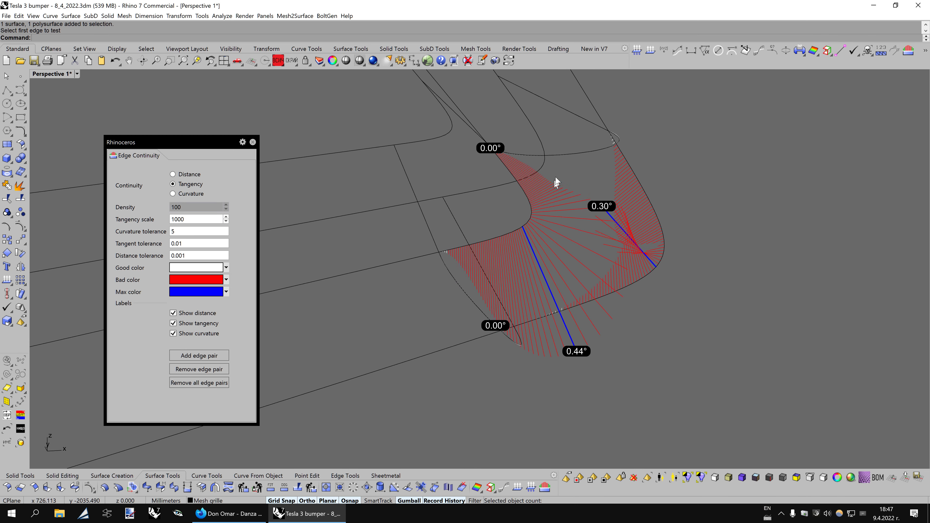
- Select the corner blend surface and show its control points with F10
click(555, 158)
click(582, 179)
key(F10)
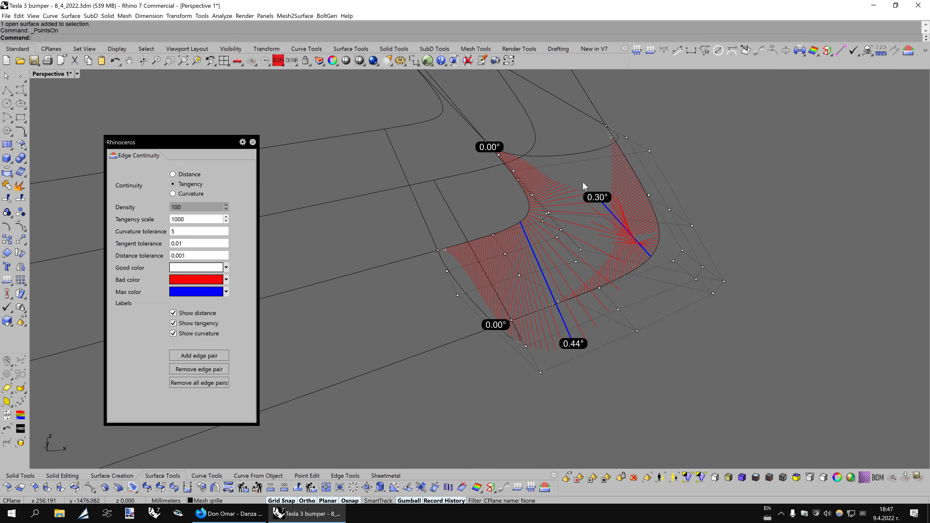
key(Left)
key(Left)
key(Left)
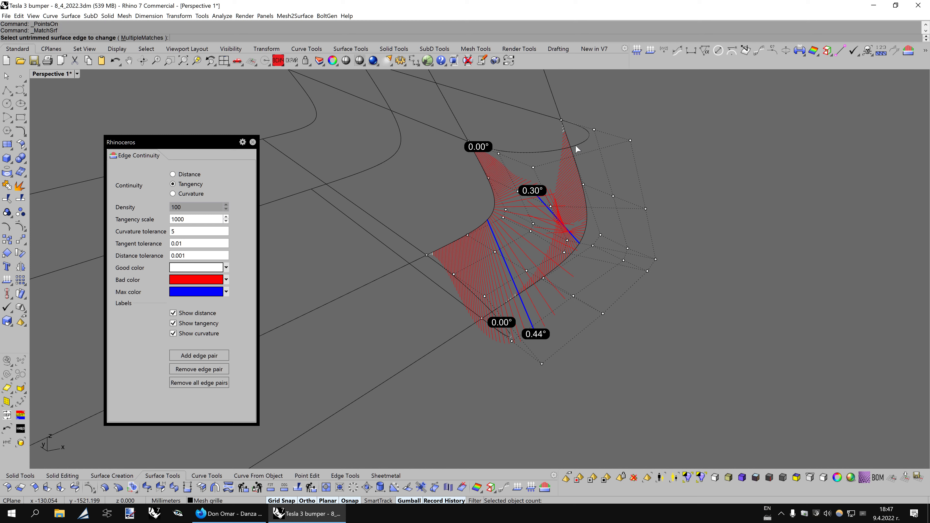
- Match the first blend edge to its strip with Tangency, accepting the broken-history warning
click(483, 167)
click(508, 192)
click(485, 171)
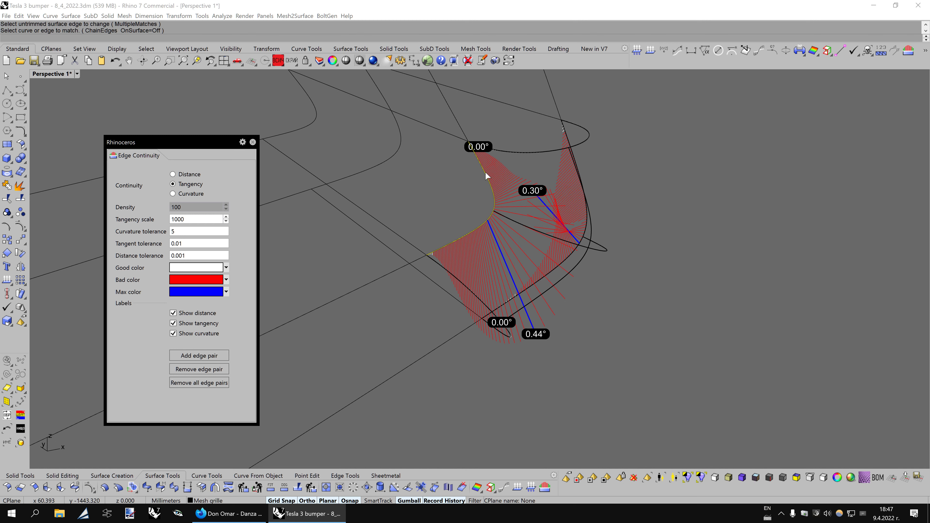
click(799, 403)
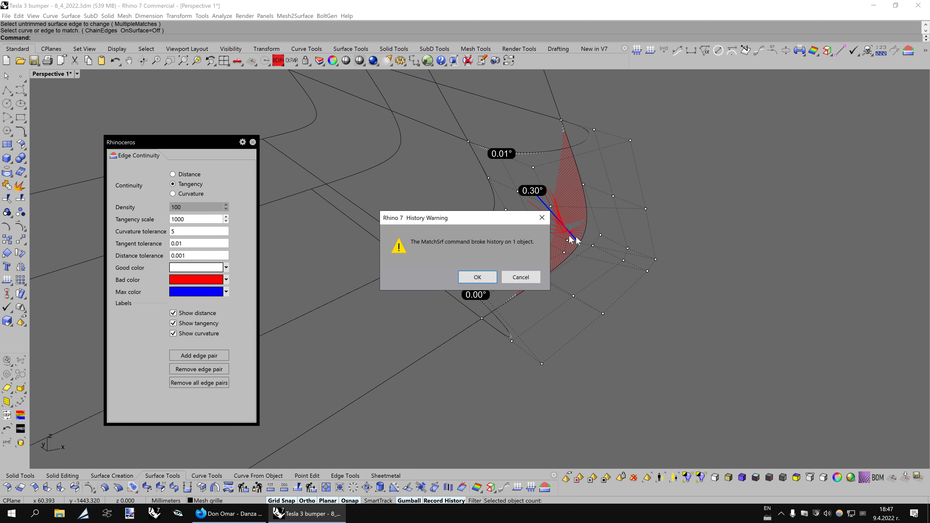
click(471, 278)
- Match the second blend edge to the neighbouring strip, confirm near-zero deviation, and close the continuity check
click(579, 171)
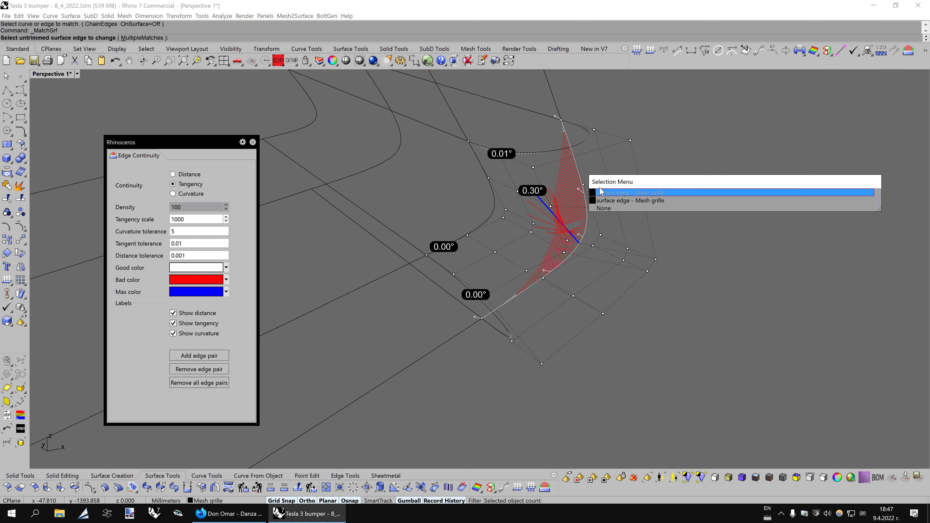
click(600, 198)
click(579, 168)
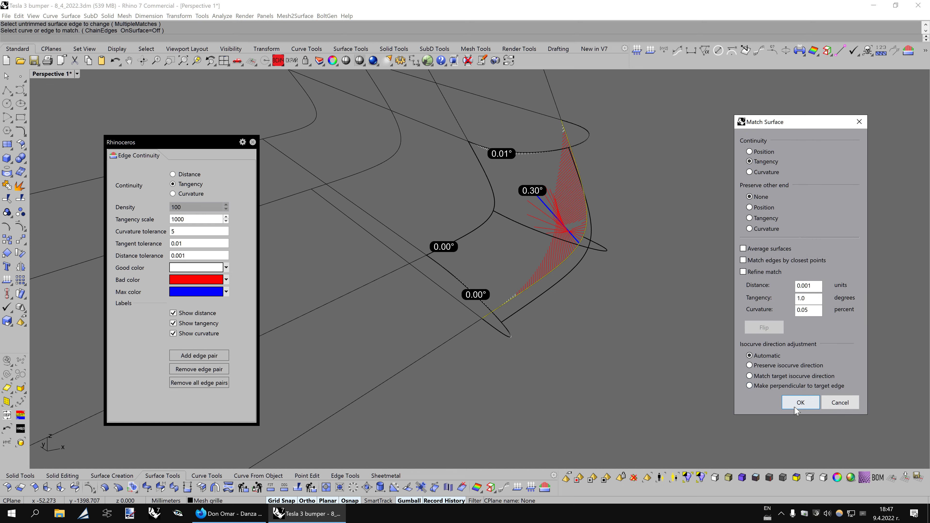
click(800, 402)
key(Left)
key(Left)
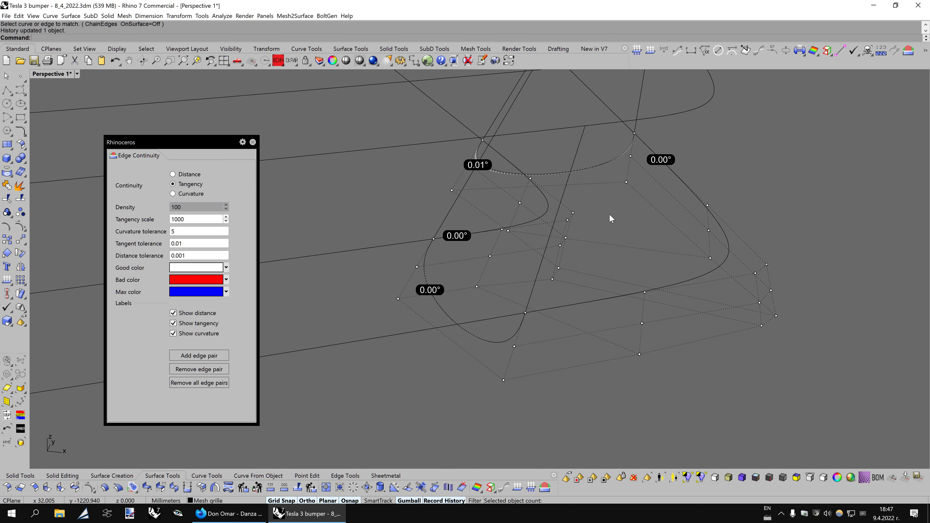
key(Left)
key(Left)
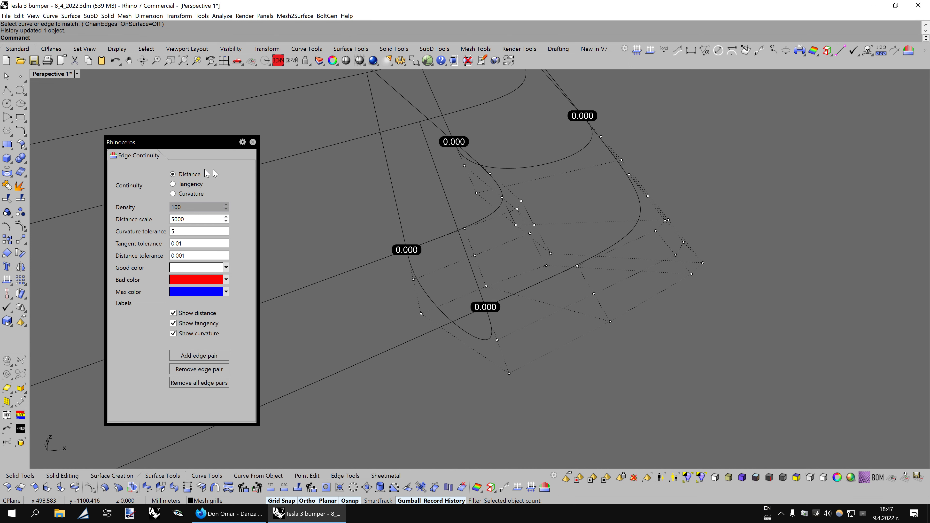
key(Left)
key(Left)
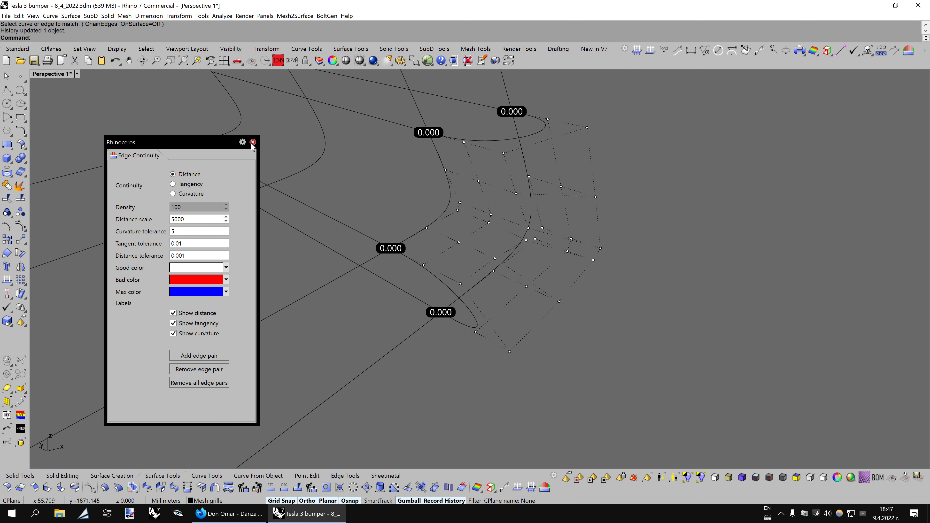
click(252, 143)
- Switch the view to shaded, then to the yellow-purple reflection shading
scroll(695, 234, down, 3)
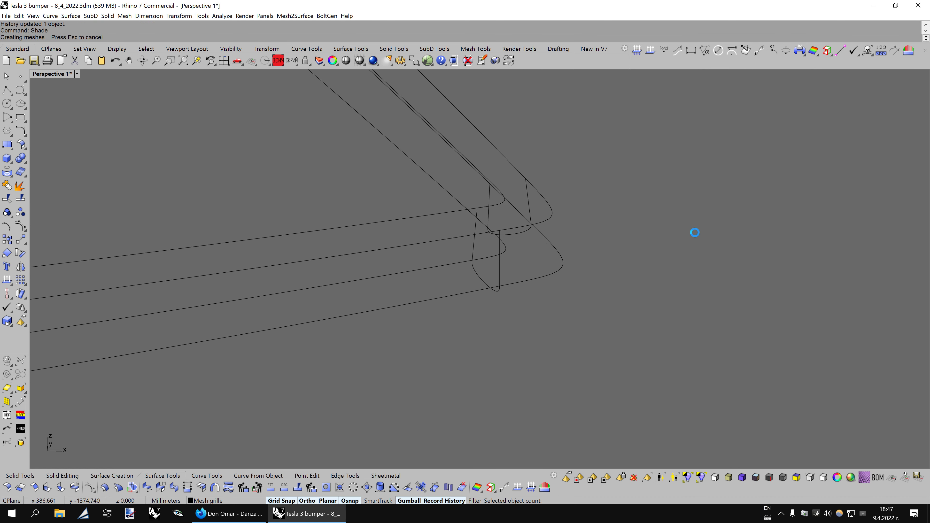
key(Left)
key(Left)
key(Escape)
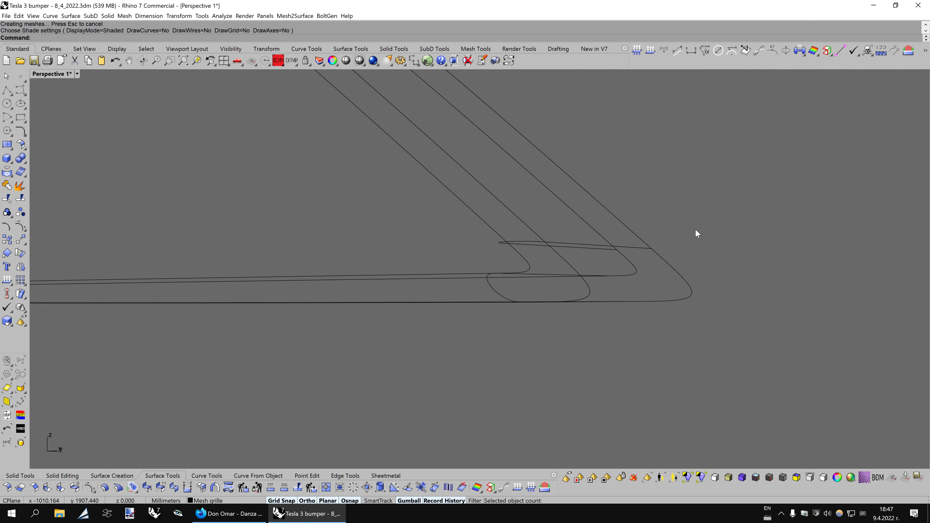
key(ctrl+alt+s)
click(729, 478)
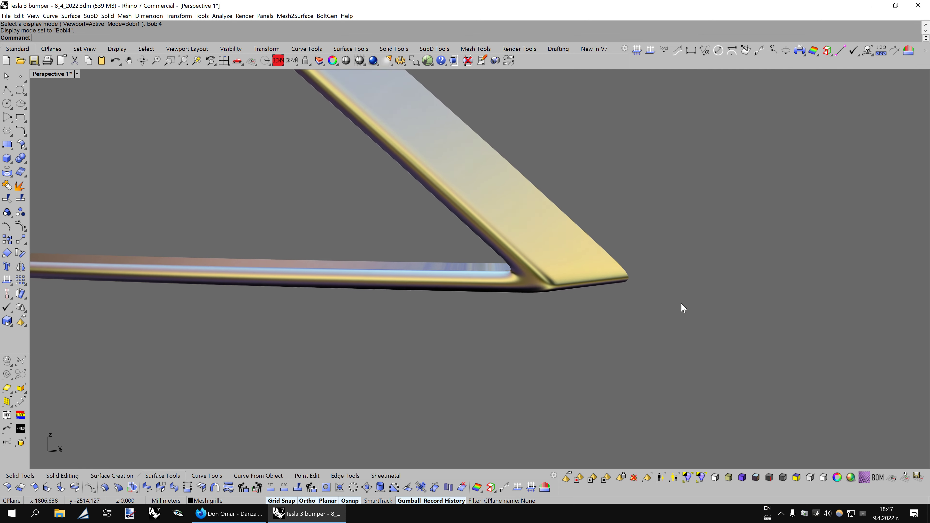
- Orbit around the blended joint to inspect the strips' underside, then return to grey shading
key(Down)
key(Down)
key(Left)
key(Left)
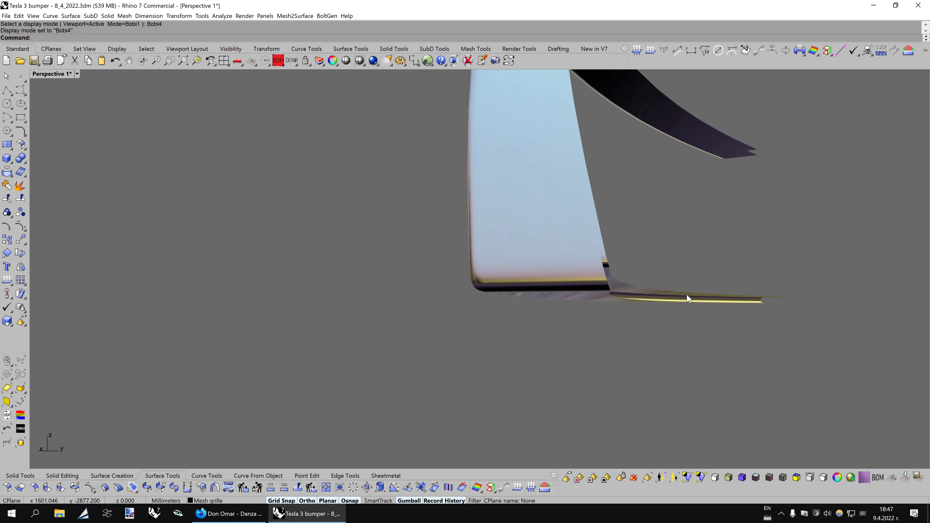
key(Left)
key(Left)
key(Down)
key(Down)
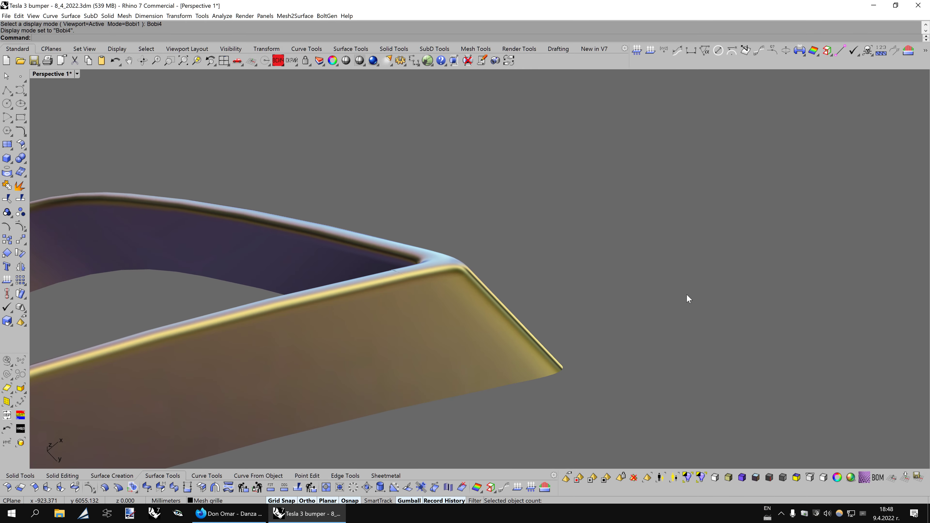
key(Up)
key(Up)
key(Left)
key(Down)
key(Left)
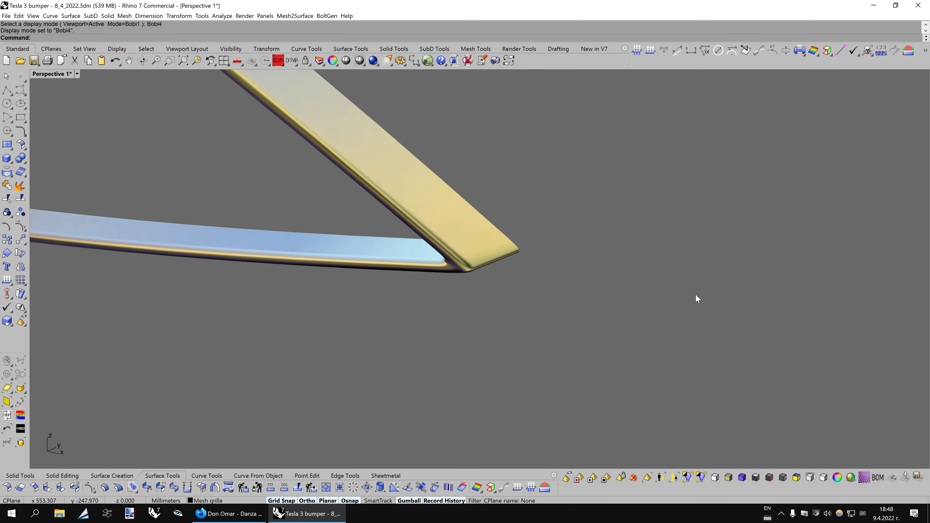
key(ctrl+alt+s)
key(Left)
key(Left)
key(Down)
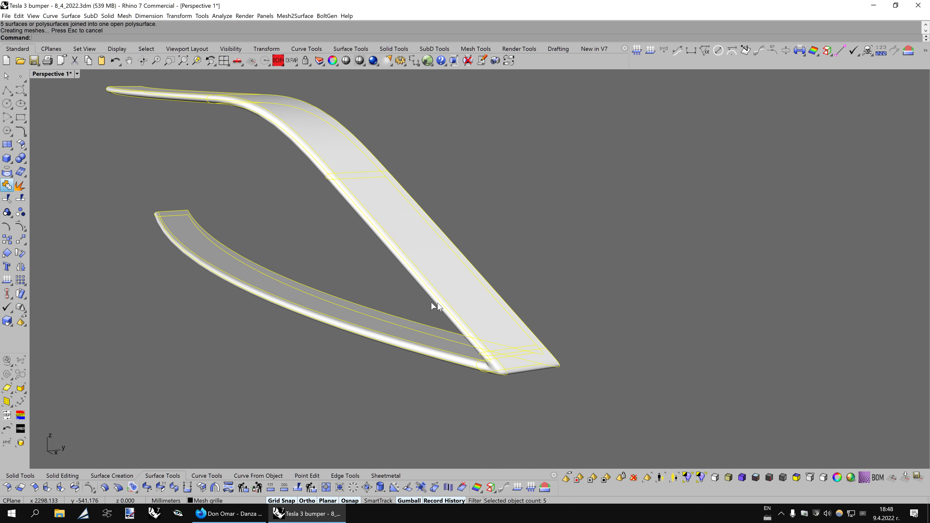
- Dismiss the history warning and show all hidden car body parts again
click(472, 275)
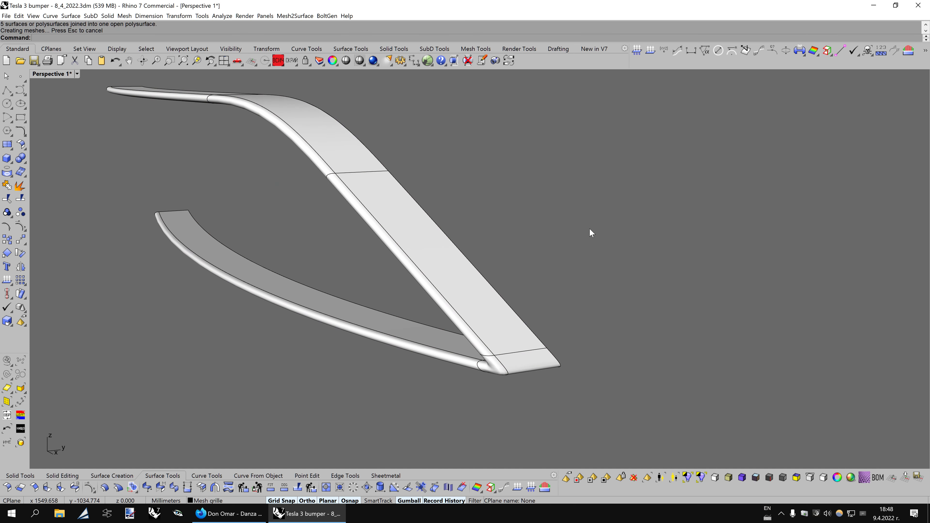
middle_click(590, 229)
click(604, 239)
- Orbit around the bumper corner, switching between grey and blue-black shaded display modes
scroll(618, 290, down, 2)
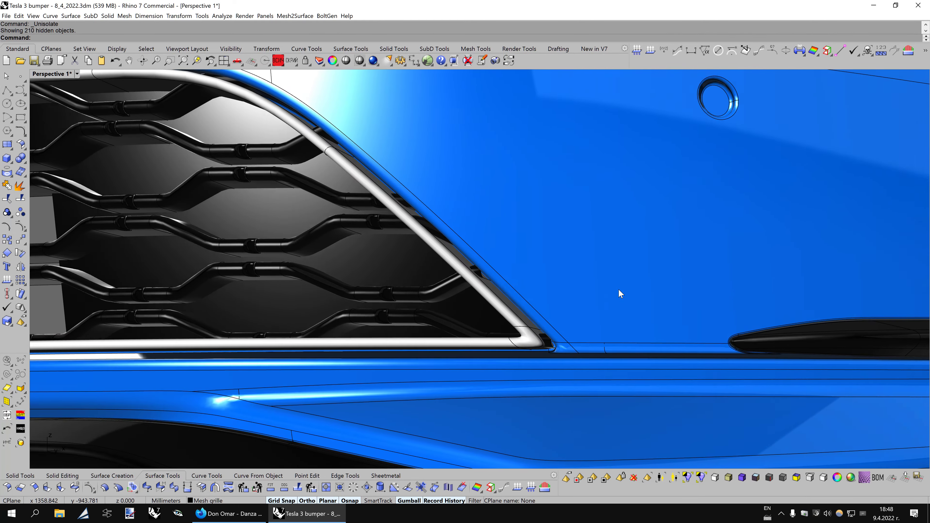
scroll(618, 290, down, 2)
scroll(622, 292, down, 2)
scroll(627, 288, down, 2)
scroll(627, 290, down, 1)
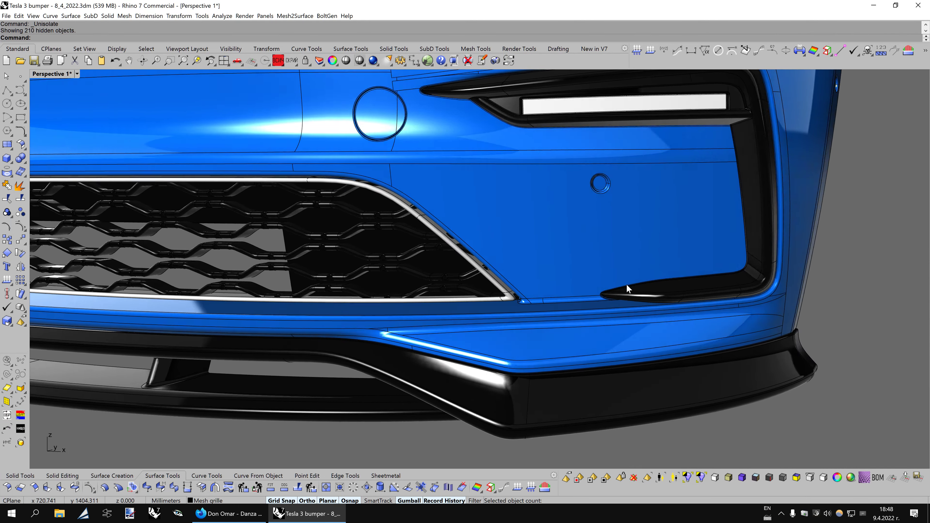
key(Left)
key(Left)
key(Left)
key(Left)
key(Left)
key(Left)
scroll(626, 282, up, 4)
scroll(626, 281, down, 2)
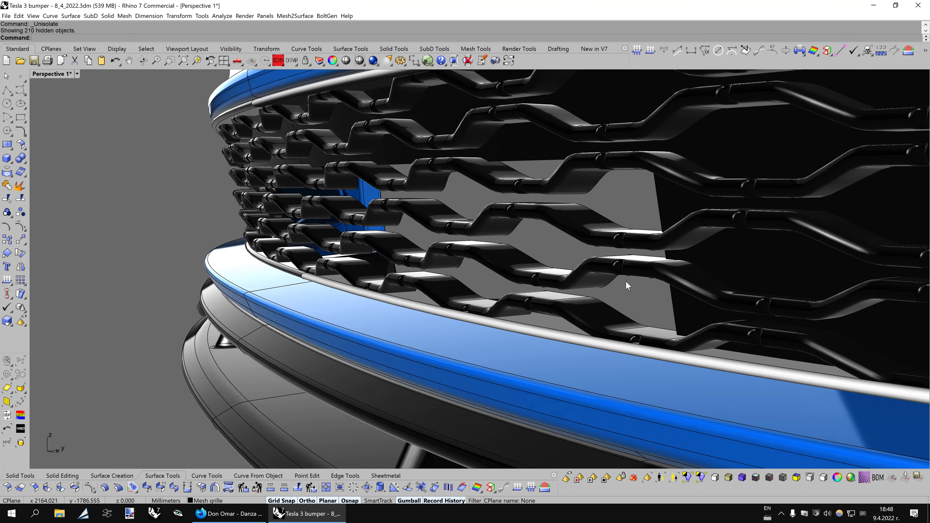
key(Left)
key(Left)
key(Left)
key(ctrl+alt+b)
scroll(624, 279, up, 2)
scroll(624, 278, up, 3)
key(Left)
key(Left)
key(Left)
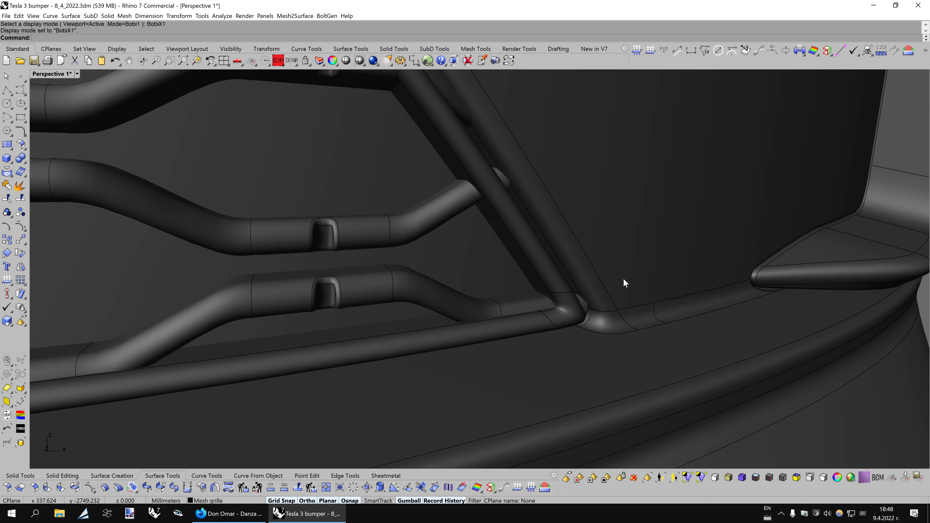
key(Left)
key(Left)
scroll(623, 278, up, 3)
key(ctrl+alt+b)
key(Left)
key(Left)
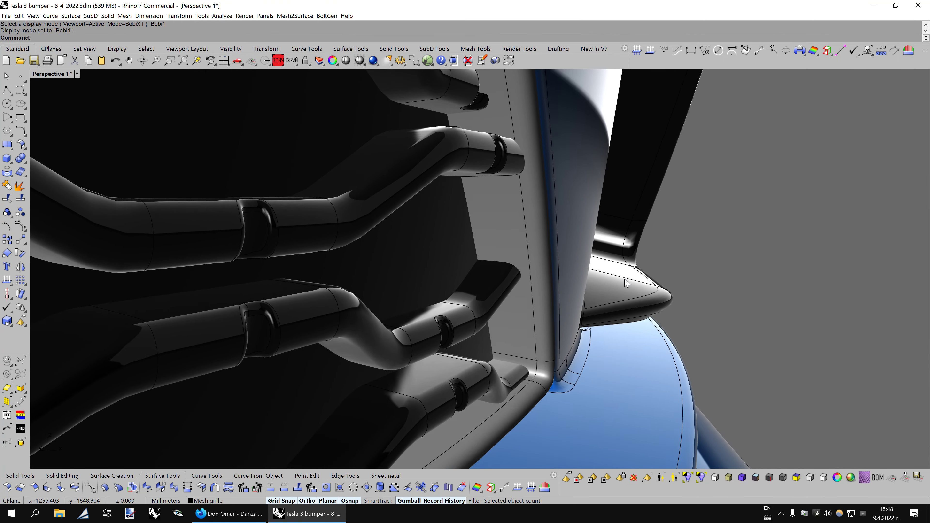
key(Left)
key(Left)
- Orbit around the grille edge and slats to inspect the fit in the opening
scroll(626, 283, up, 2)
scroll(626, 282, up, 2)
scroll(625, 280, down, 2)
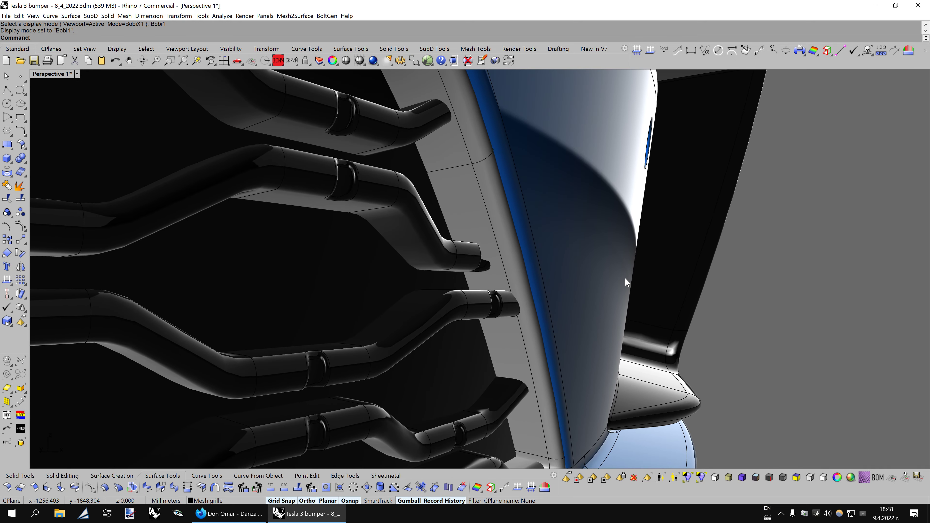
key(Left)
key(Left)
key(Left)
key(Left)
scroll(625, 281, up, 2)
scroll(625, 277, down, 2)
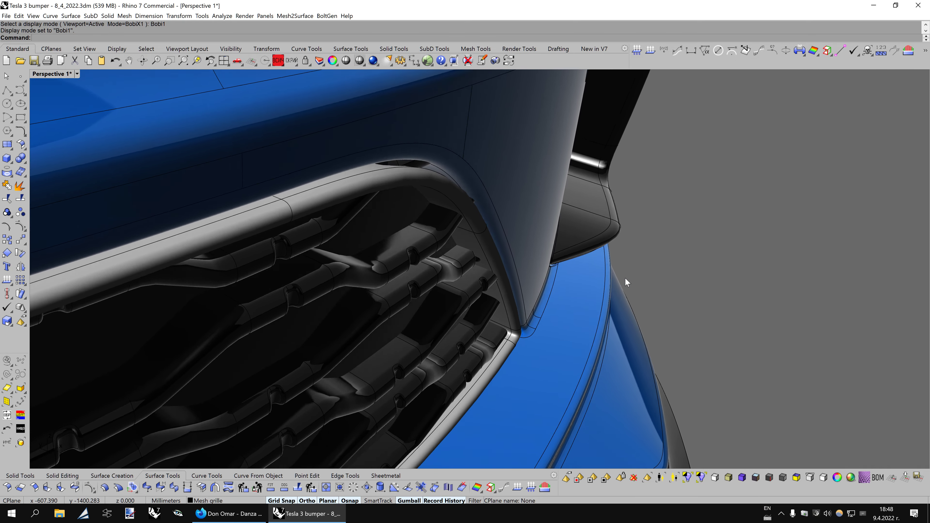
key(Left)
key(Left)
key(Right)
key(Right)
scroll(625, 278, up, 3)
scroll(625, 278, down, 2)
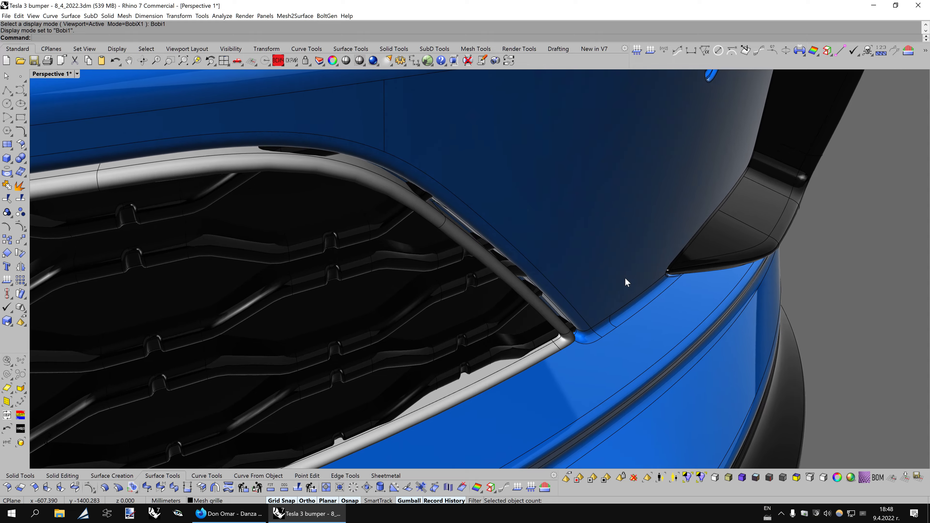
key(Left)
key(Left)
scroll(625, 278, up, 2)
key(Left)
key(Left)
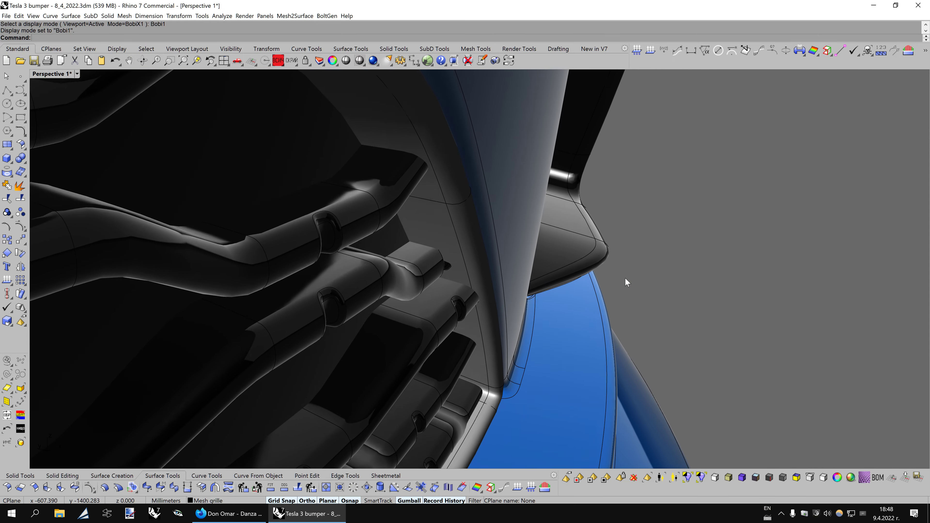
key(Left)
scroll(626, 279, up, 2)
key(Up)
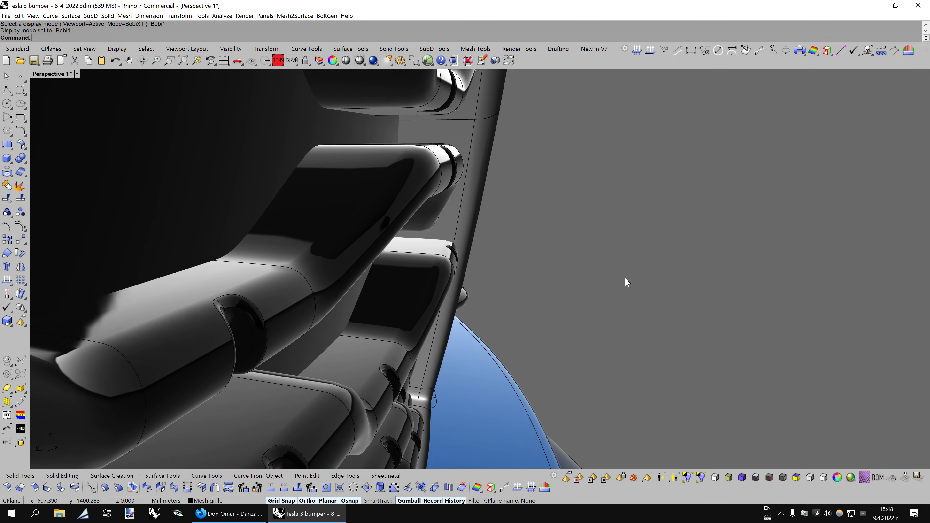
scroll(625, 278, up, 2)
key(Up)
key(Left)
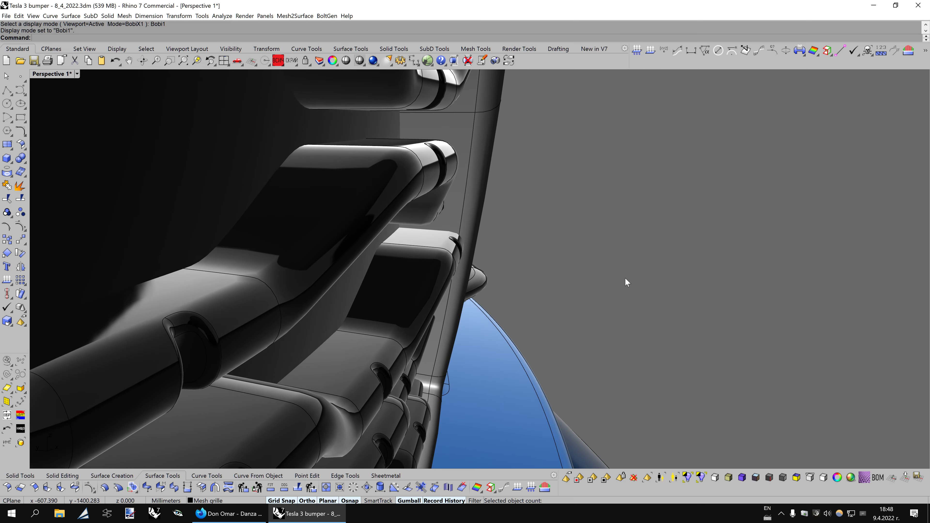
key(Left)
key(Left)
scroll(498, 283, up, 2)
- Select the grille slats and extract the strip's small joint surface
scroll(498, 283, up, 2)
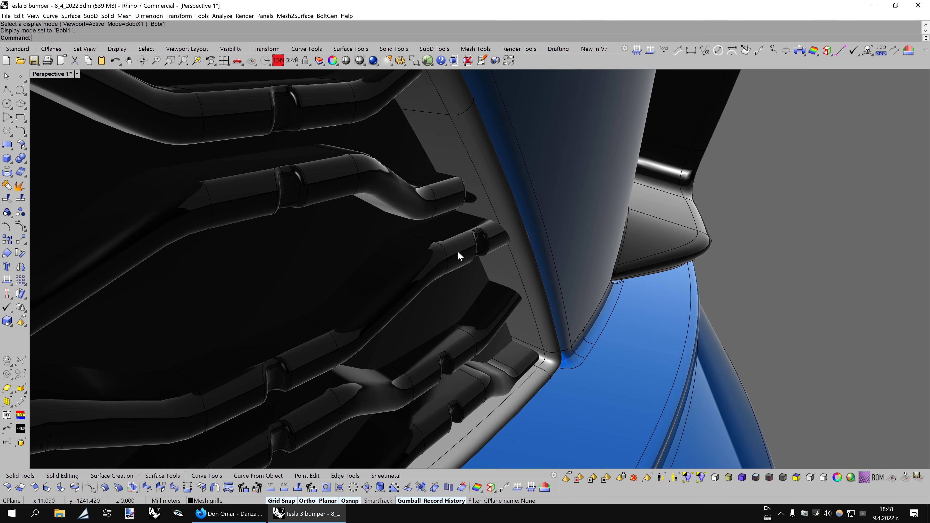
click(458, 251)
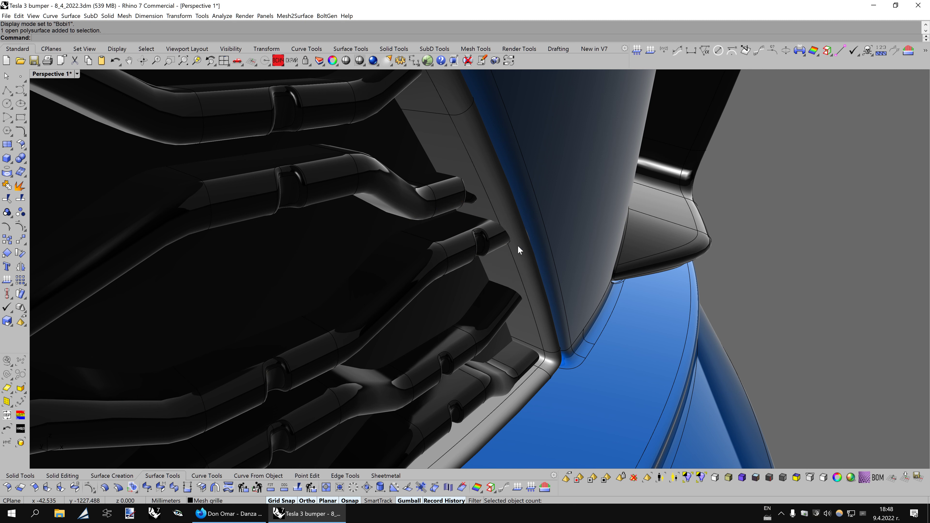
click(499, 241)
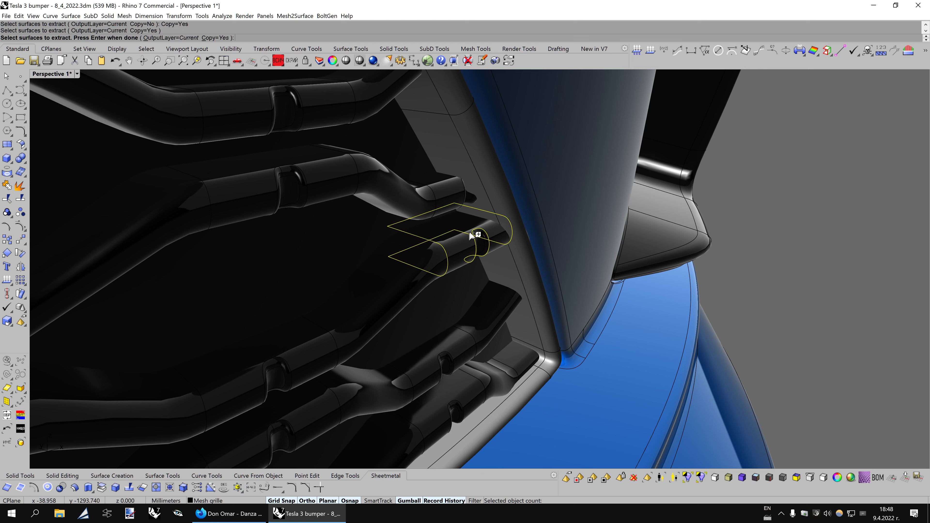
scroll(498, 248, up, 2)
scroll(490, 244, up, 2)
scroll(478, 230, up, 2)
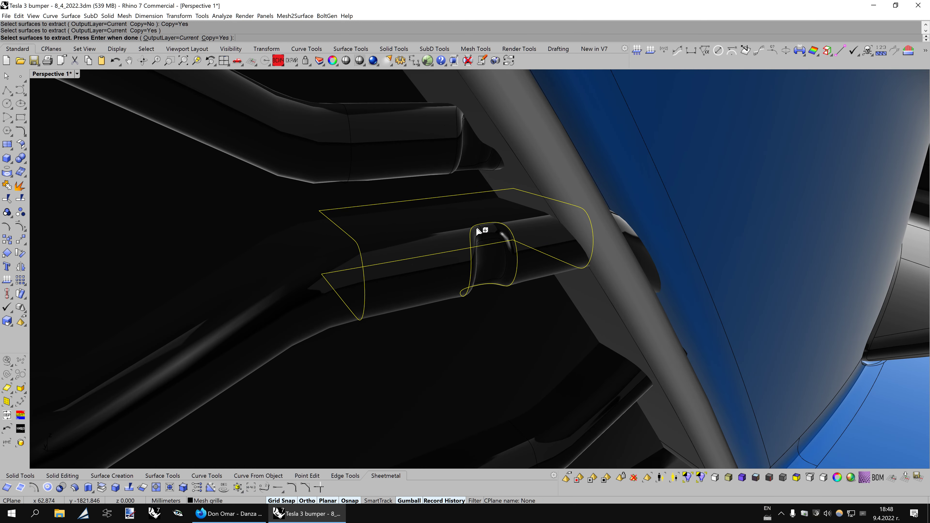
click(482, 227)
key(Return)
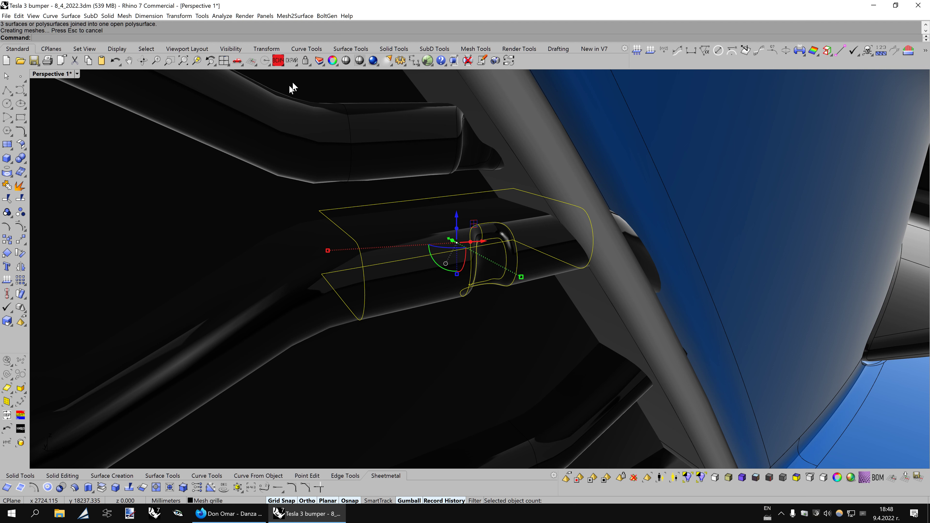
- Isolate the selected grille strip and orbit around it
middle_click(483, 268)
click(502, 282)
mouse_move(601, 325)
right_down()
mouse_move(312, 404)
mouse_move(128, 491)
right_up()
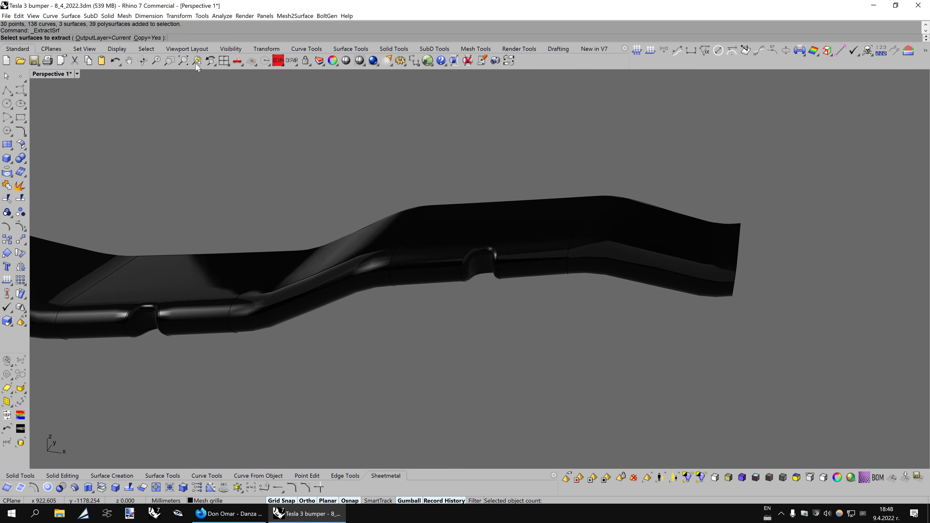
- Extract the four end surfaces, then one more surface from the strip
drag(753, 362, 430, 175)
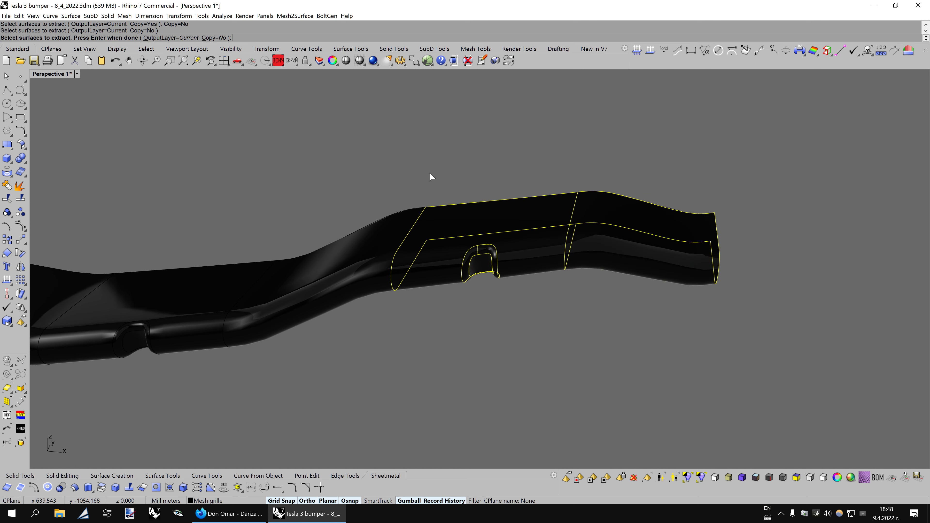
key(Return)
mouse_move(515, 208)
right_down()
mouse_move(545, 242)
mouse_move(486, 249)
right_up()
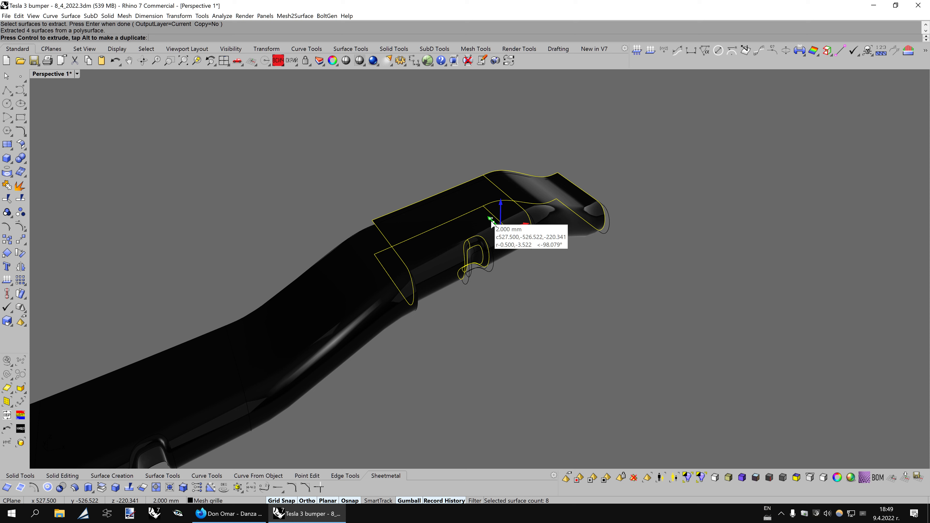
mouse_move(547, 321)
right_down()
mouse_move(471, 273)
mouse_move(458, 293)
right_up()
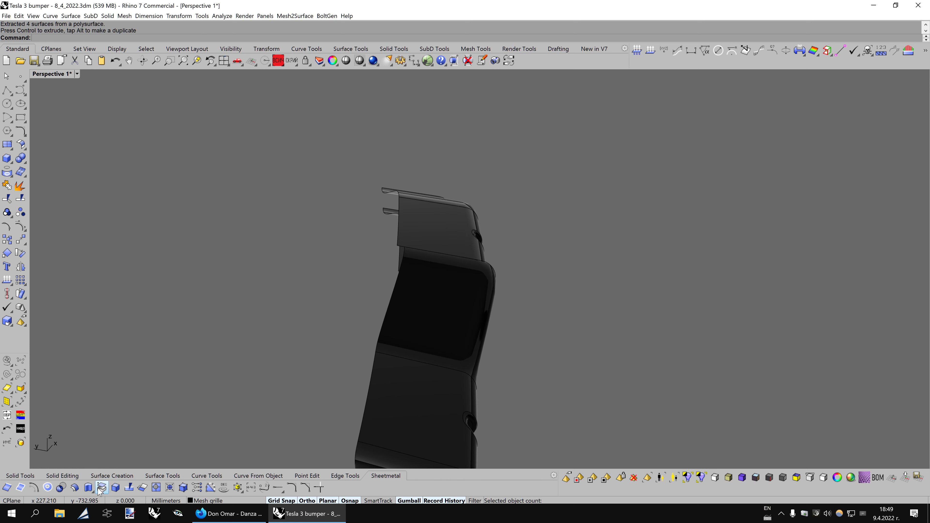
click(440, 319)
key(Return)
- Turn on the surface's control points and move the selected points 2 mm with the gumball
key(F10)
right_drag(440, 319, 463, 313)
drag(462, 317, 543, 176)
mouse_move(543, 177)
right_down()
mouse_move(573, 243)
mouse_move(421, 269)
right_up()
drag(418, 263, 396, 256)
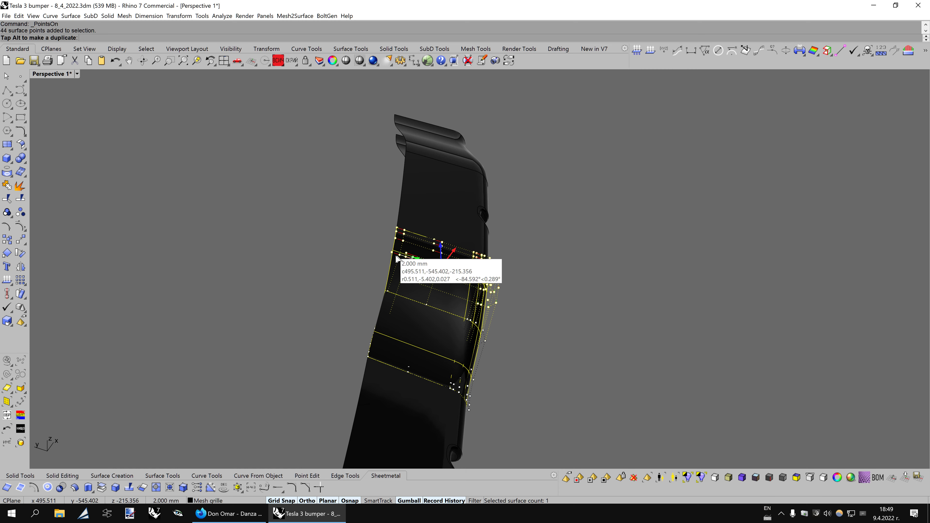
mouse_move(505, 294)
right_down()
mouse_move(540, 366)
mouse_move(509, 348)
mouse_move(467, 302)
right_up()
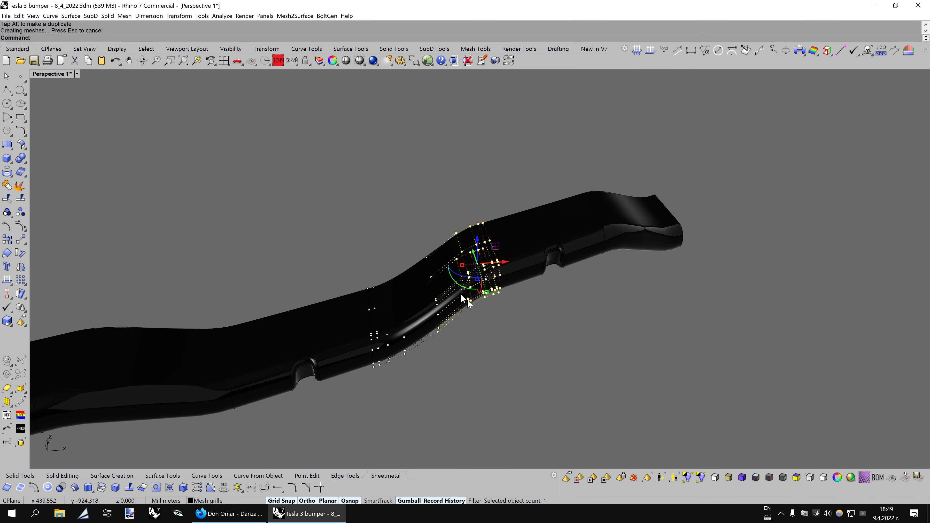
right_drag(574, 313, 630, 319)
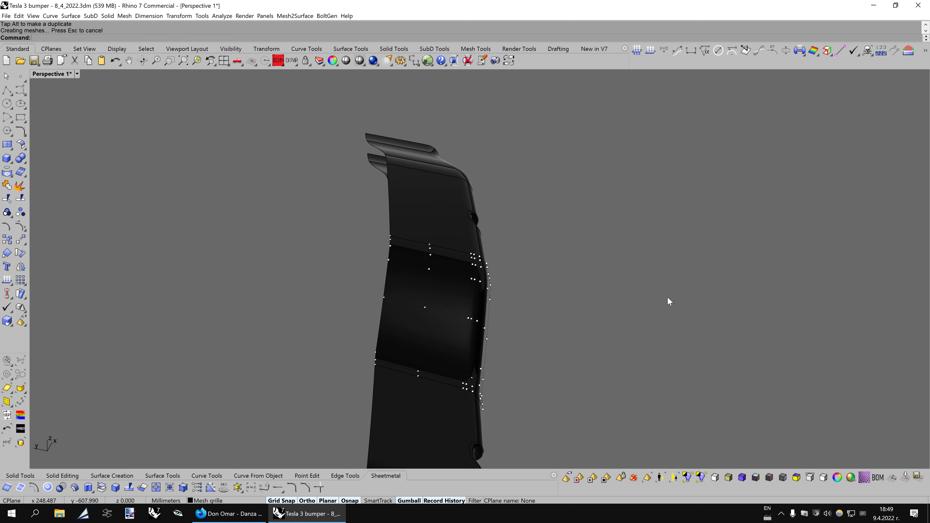
right_drag(639, 354, 544, 332)
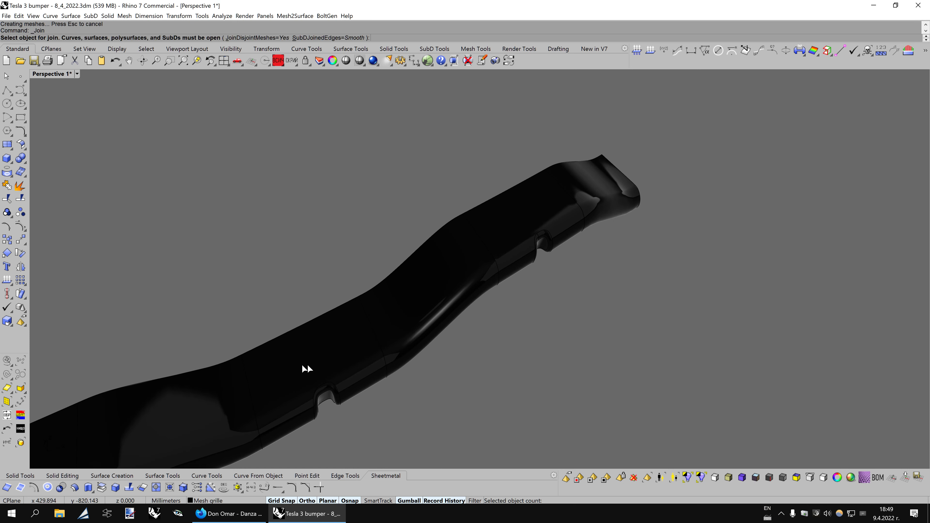
- Join the six strip sections, including the notch and end surfaces, into one polysurface
click(410, 315)
click(491, 252)
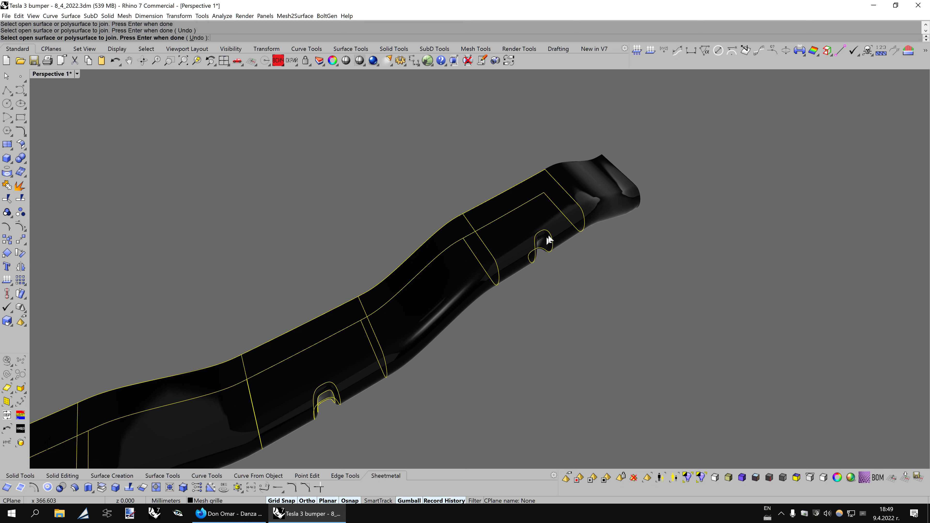
click(549, 241)
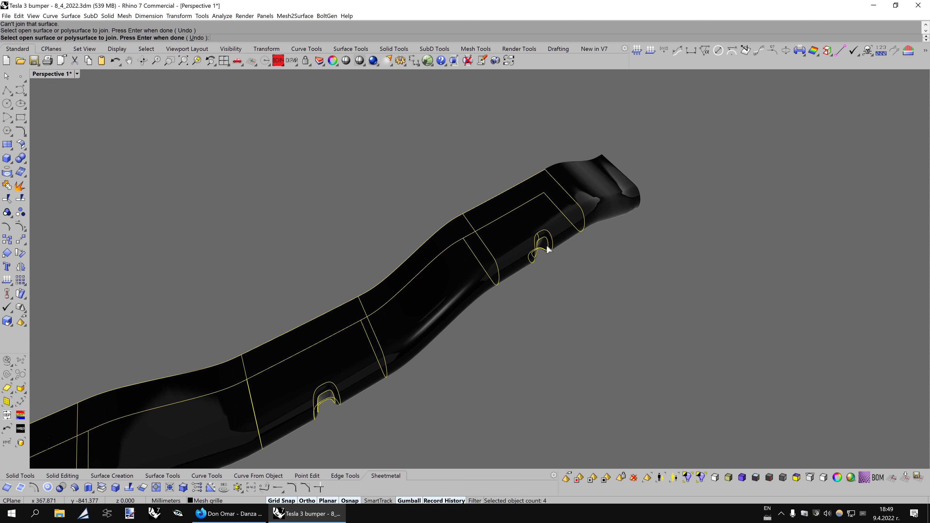
click(596, 207)
key(Return)
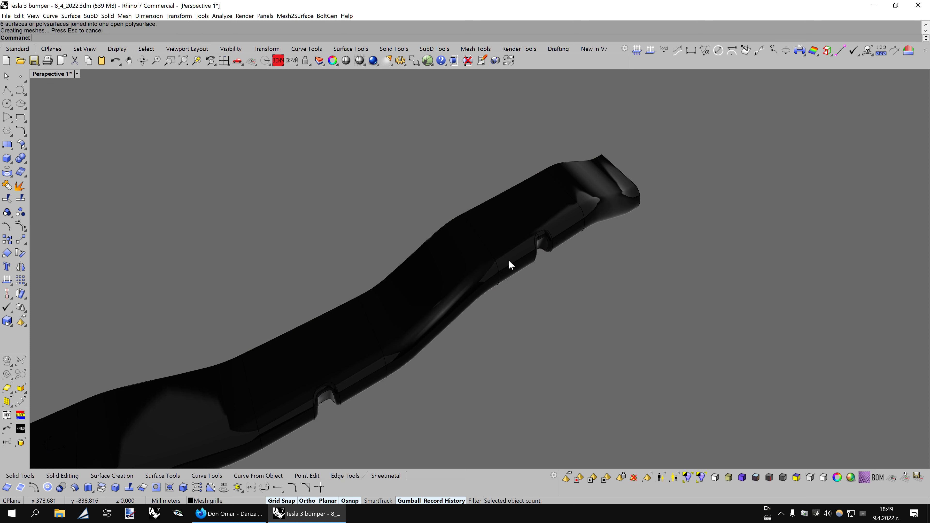
- Check the joined strip's naked edges with ShowEdges, then close the analysis
right_drag(511, 265, 814, 59)
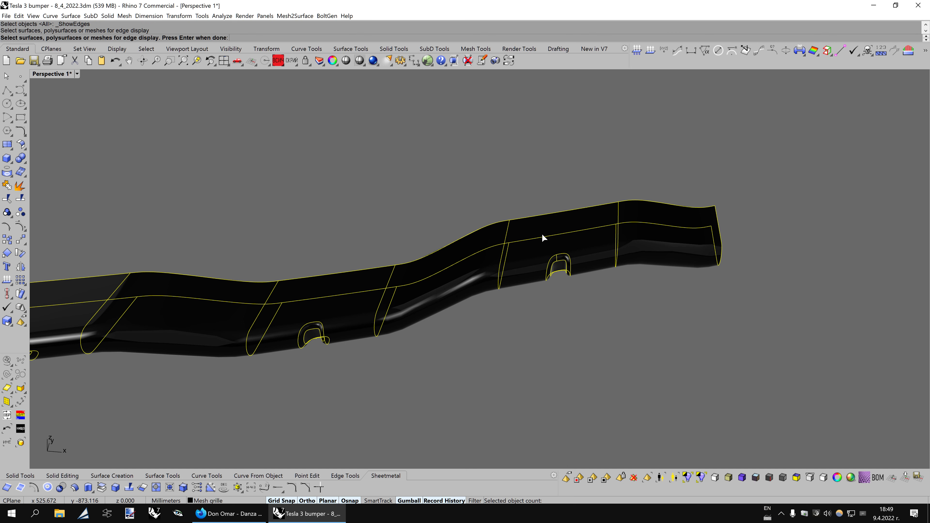
key(Return)
right_drag(564, 326, 454, 354)
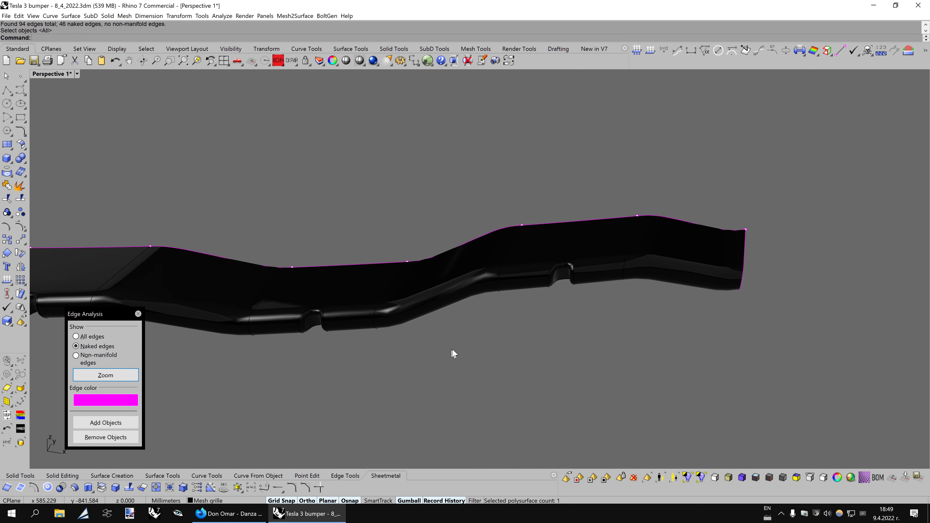
mouse_move(572, 321)
right_down()
mouse_move(588, 243)
mouse_move(585, 325)
right_up()
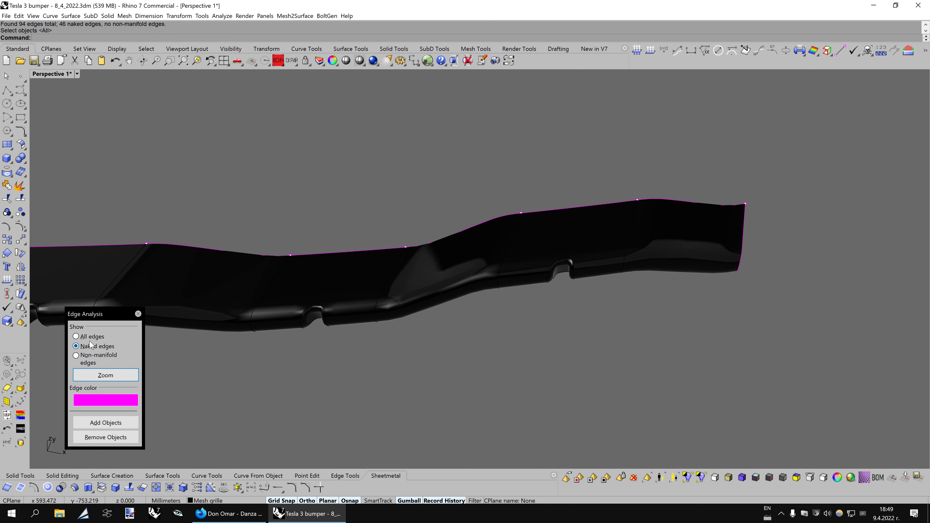
click(138, 313)
- Unisolate to bring back the hidden grille and bumper objects
right_drag(537, 285, 541, 285)
middle_click(542, 285)
click(559, 301)
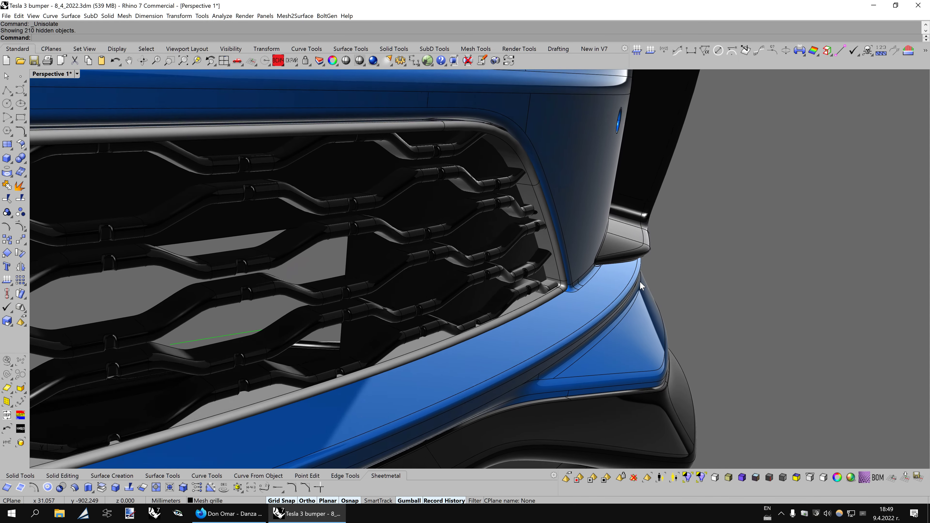
- Preview the grille in the bumper with a temporary Shade view, then exit it
text(Shade)
key(Return)
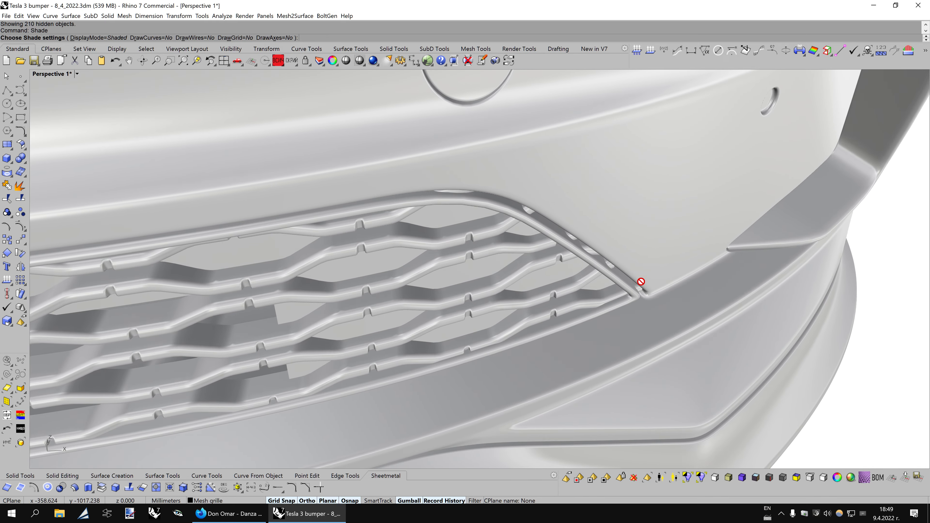
key(Escape)
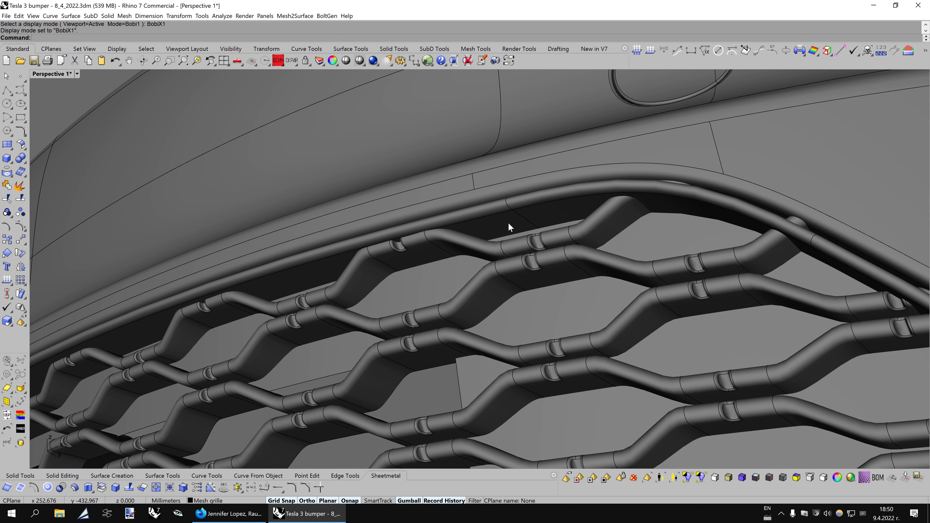
- Isolate the bumper opening's trim polysurface and clear the selection
click(508, 223)
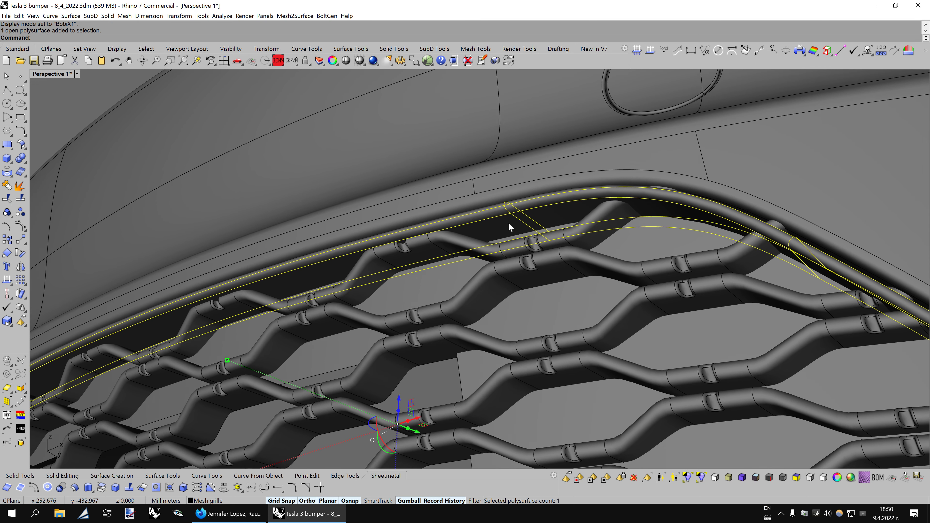
middle_click(441, 281)
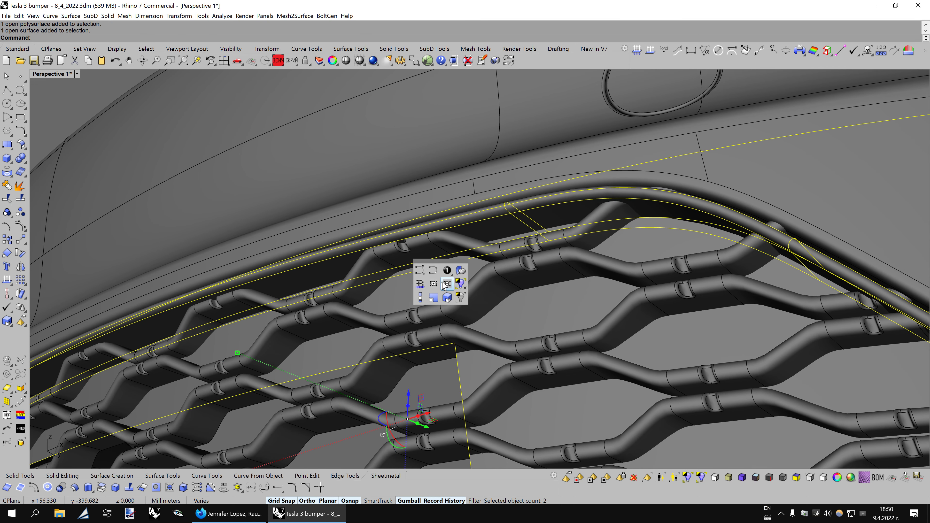
click(466, 297)
scroll(444, 373, down, 5)
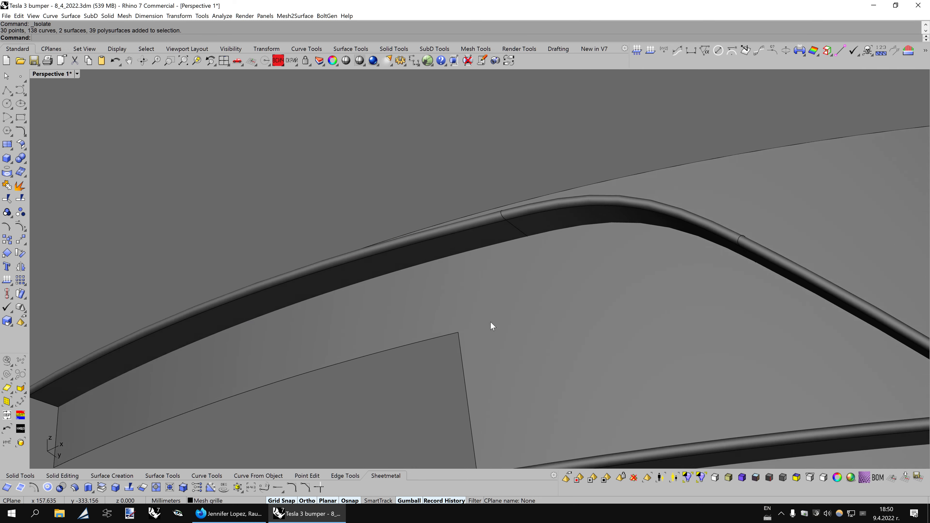
key(Escape)
- Switch the viewport to plain Shaded display, orbit the trim pieces, then unhide everything
key(ctrl+alt+b)
scroll(703, 432, up, 2)
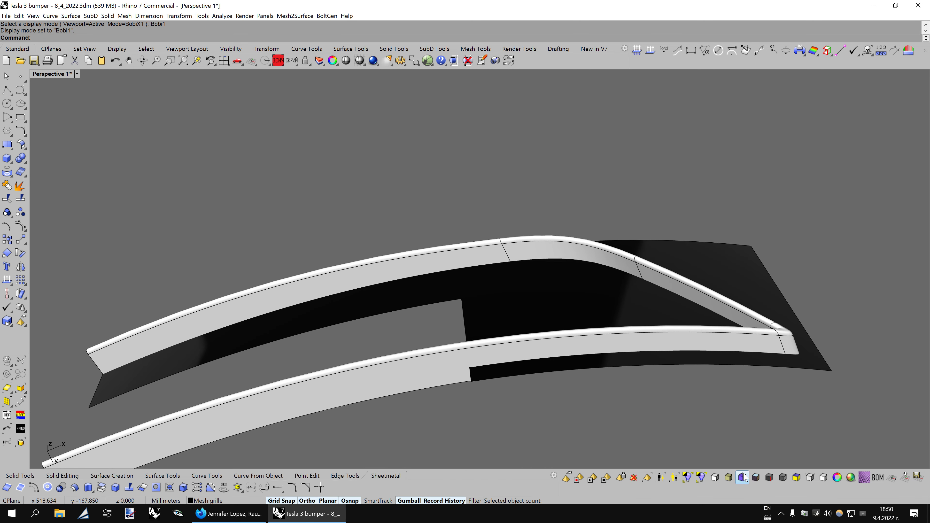
click(359, 60)
right_drag(523, 210, 588, 255)
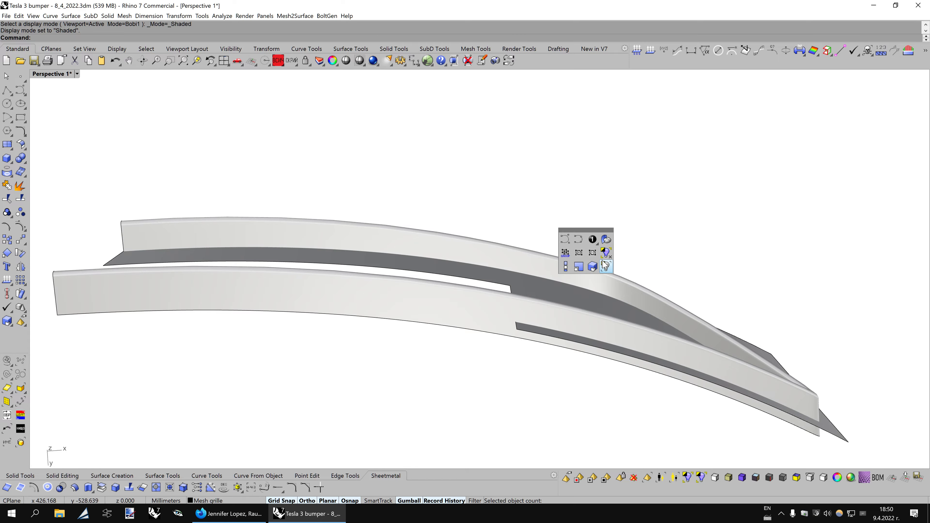
click(605, 266)
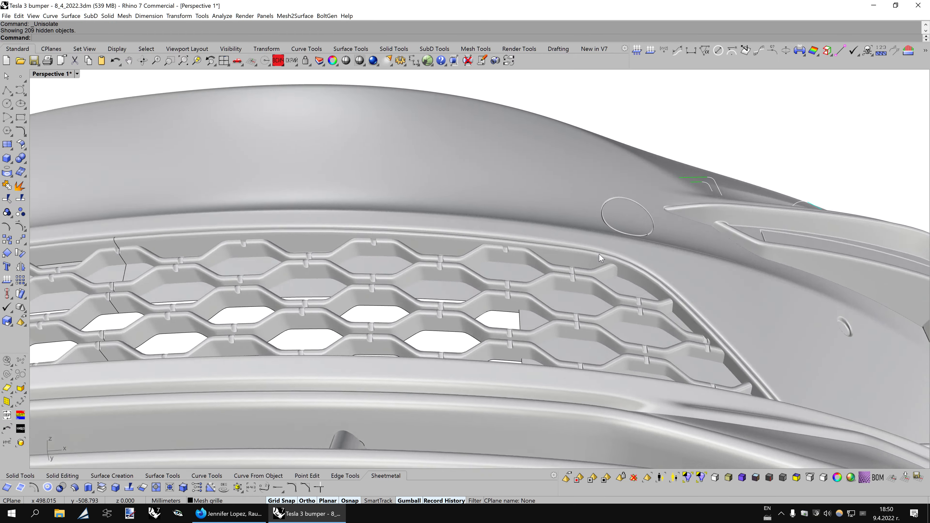
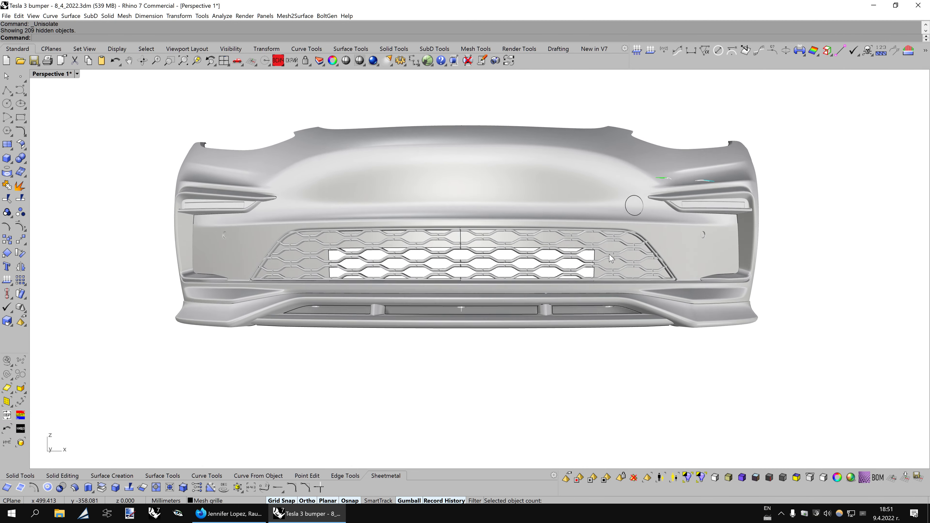
- Zoom into the grille's side end and inspect the mesh bars from the side
scroll(492, 258, up, 2)
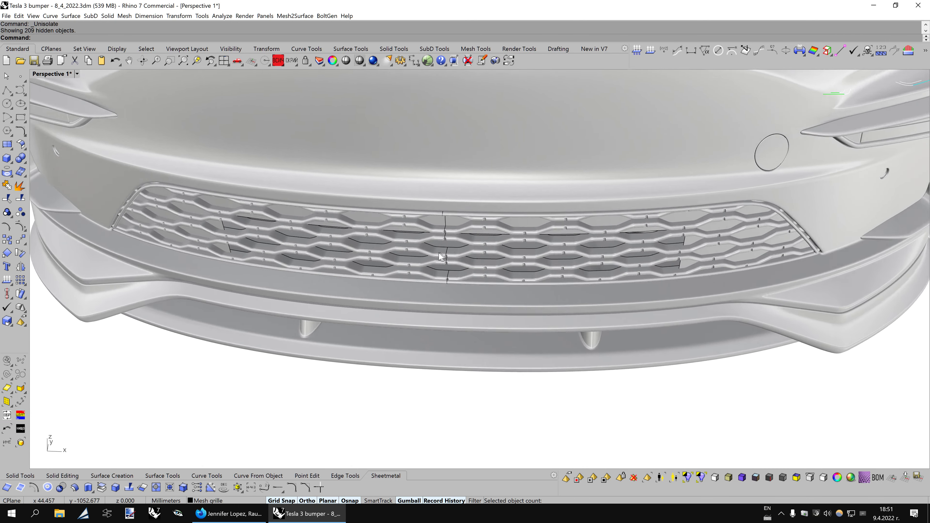
scroll(406, 247, up, 2)
click(406, 247)
scroll(675, 243, up, 5)
right_drag(676, 243, 476, 238)
click(512, 236)
scroll(512, 236, down, 5)
scroll(476, 238, up, 2)
scroll(476, 238, up, 2)
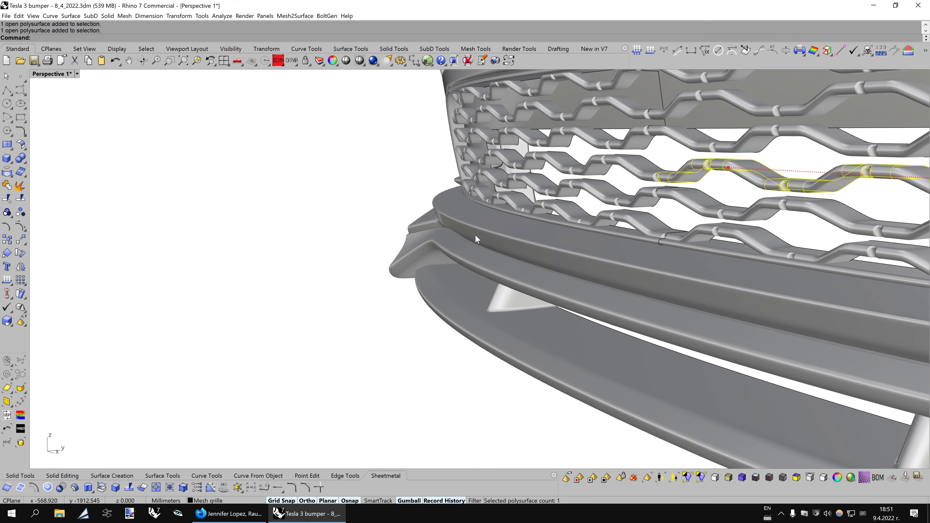
scroll(476, 238, up, 1)
scroll(476, 238, up, 2)
scroll(477, 238, up, 2)
scroll(475, 235, up, 2)
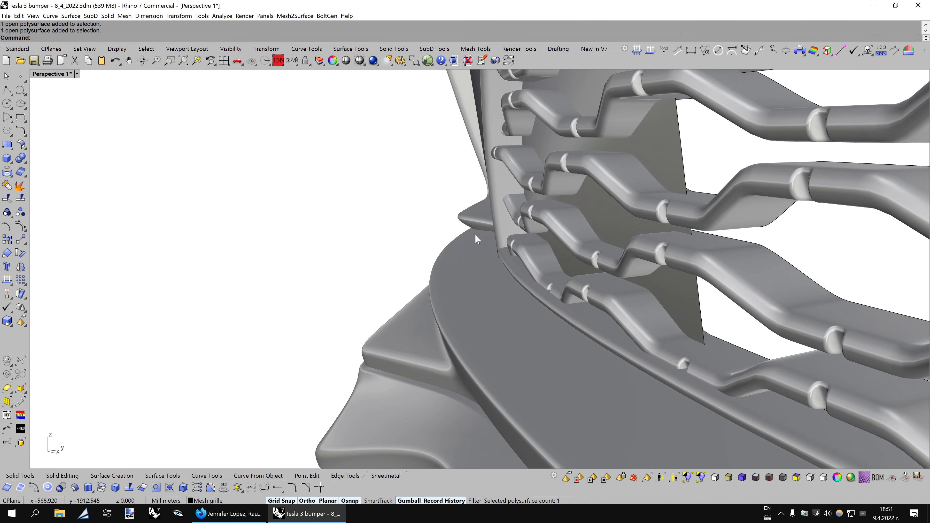
scroll(475, 236, up, 2)
scroll(475, 236, up, 2)
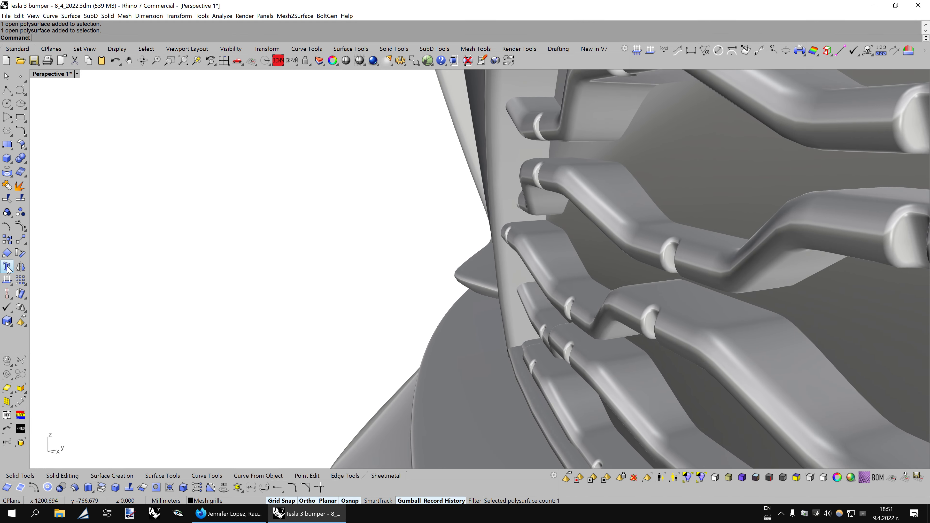
- Delete the short bar at the grille end, then undo to compare
click(505, 238)
text(wr0,0,1)
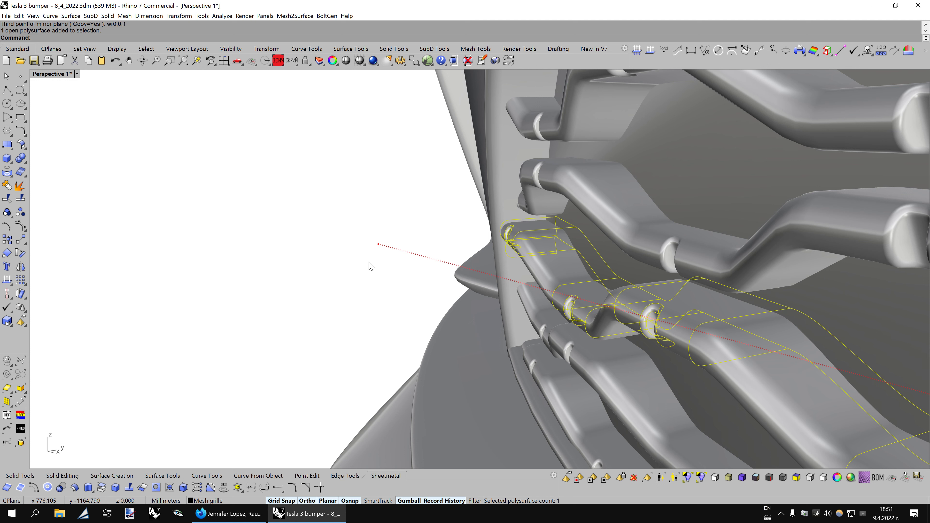
key(Delete)
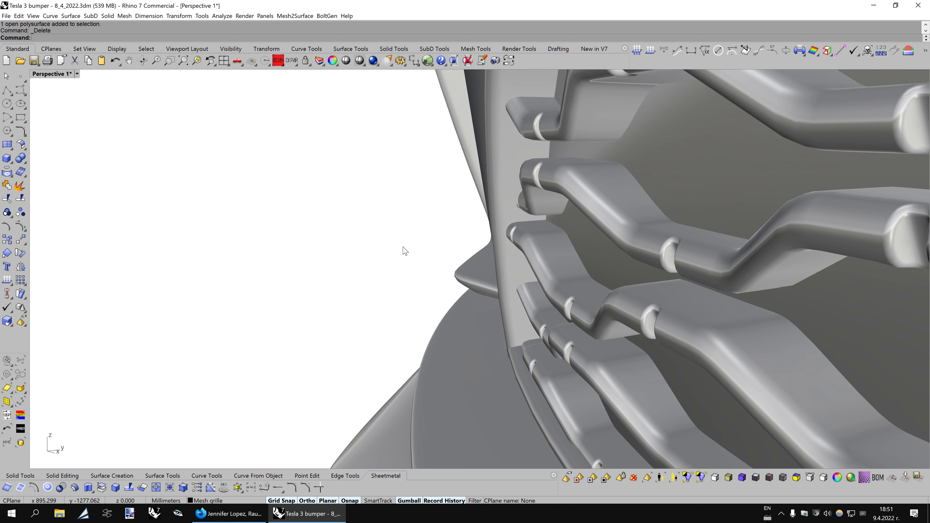
right_drag(405, 251, 389, 240)
click(116, 62)
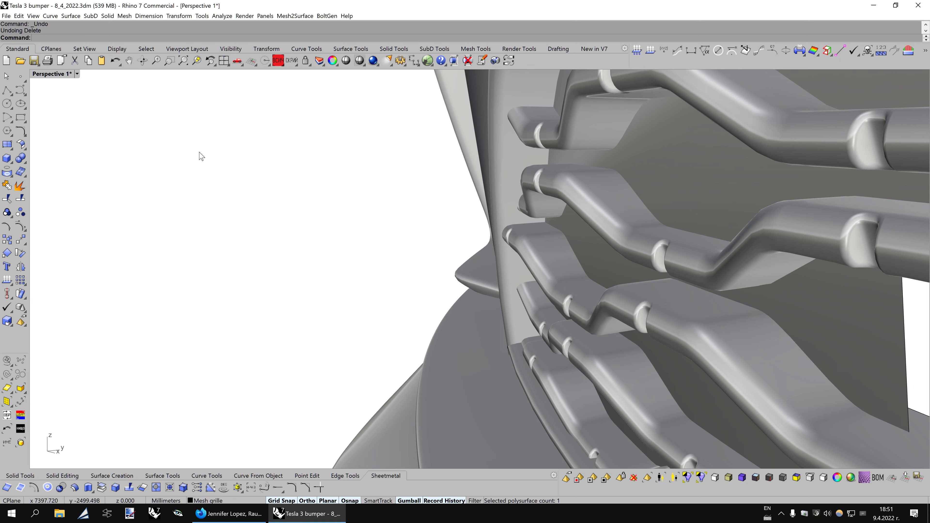
right_drag(199, 154, 211, 126)
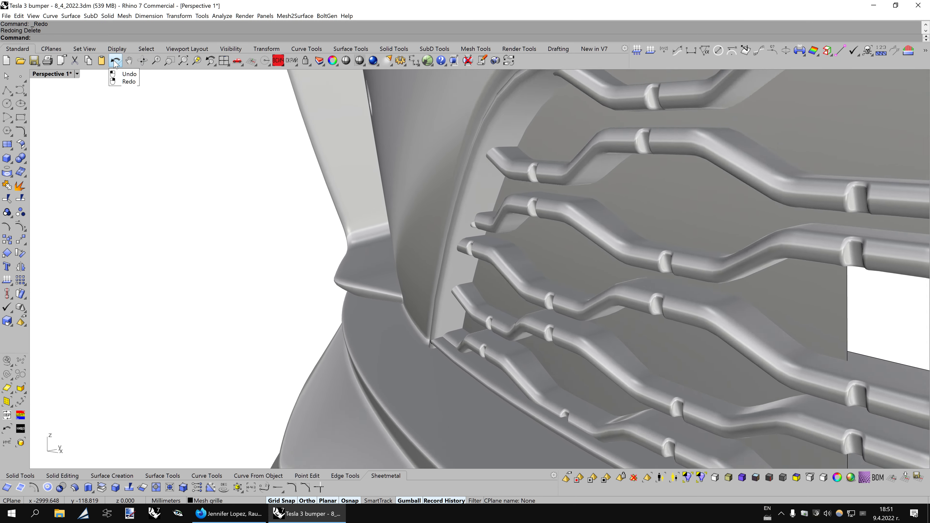
- Undo the bar deletion again and switch to the grey BobiX1 display mode
click(115, 62)
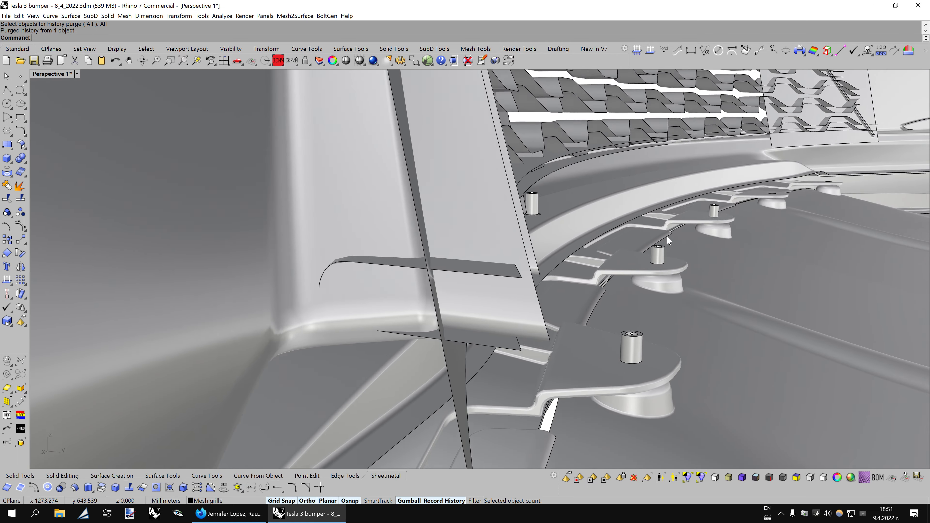
key(ctrl+alt+s)
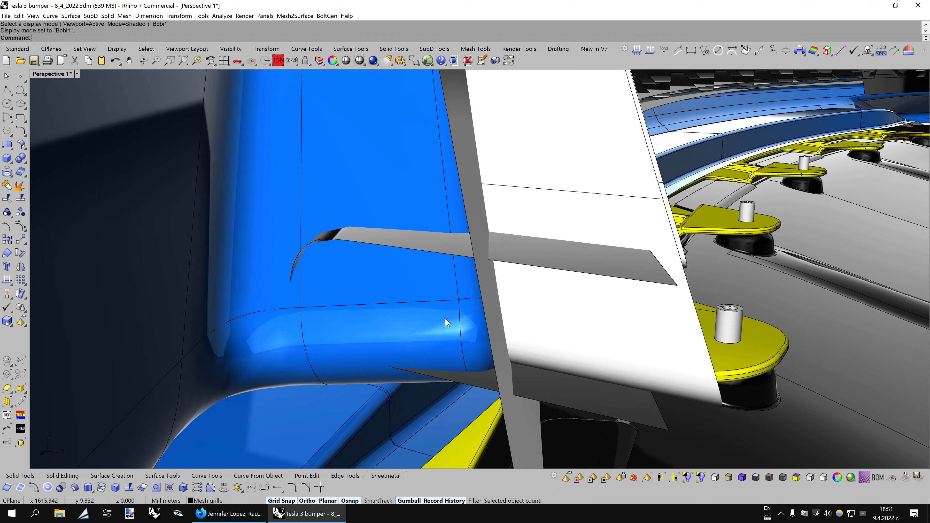
key(ctrl+alt+x)
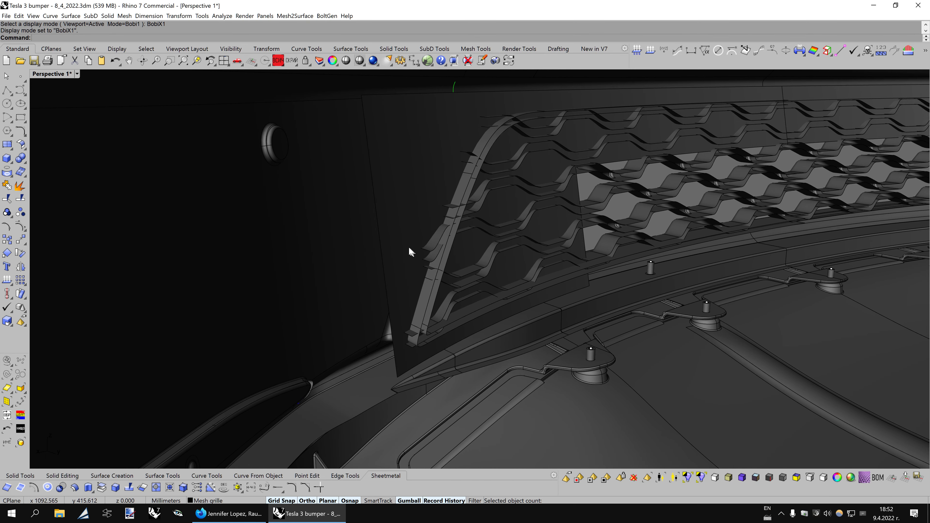
- Isolate the grille's backing panel surface and turn on its control points
click(445, 279)
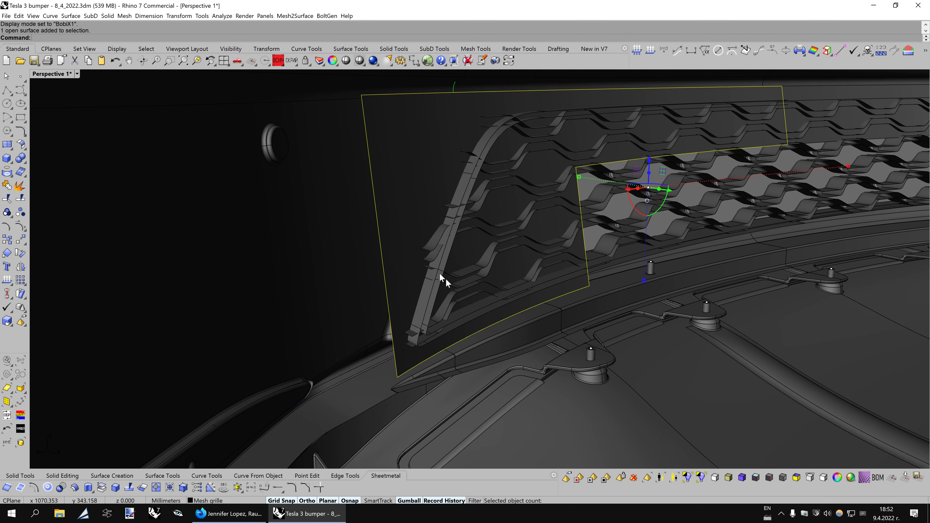
middle_click(497, 273)
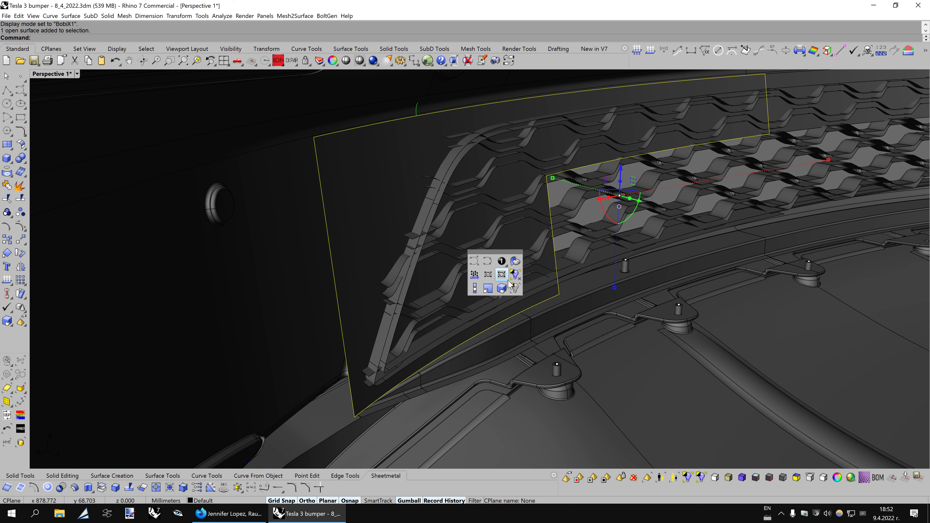
click(515, 283)
key(F10)
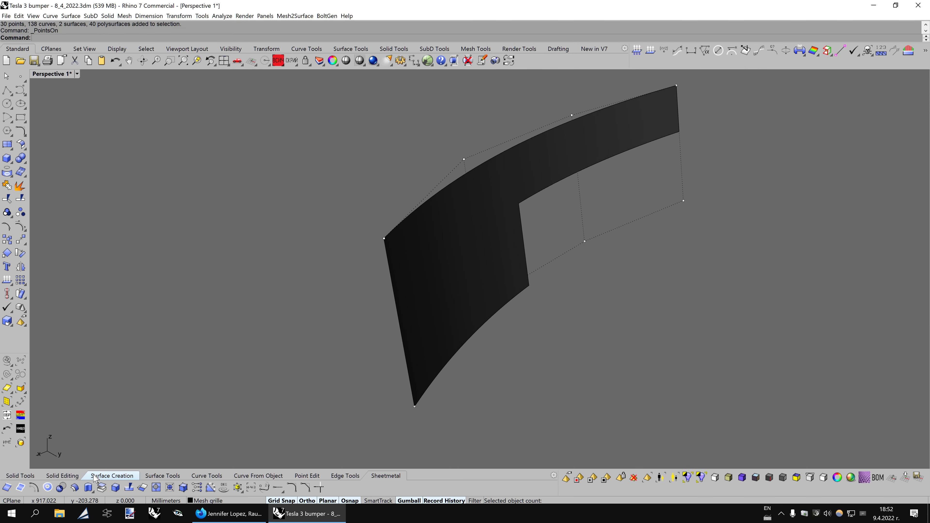
- Offset the backing panel by 3 mm and show control points on both surfaces
click(89, 488)
click(456, 229)
key(Return)
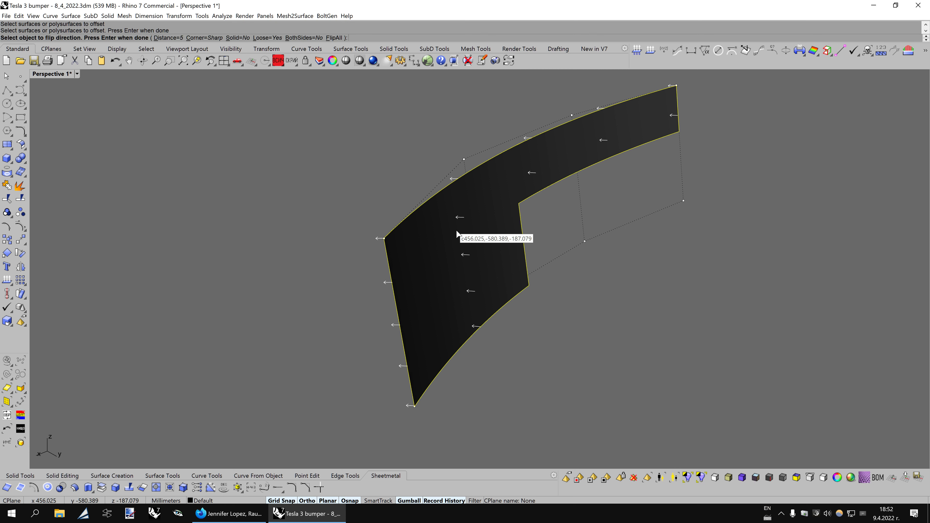
click(158, 37)
text(3)
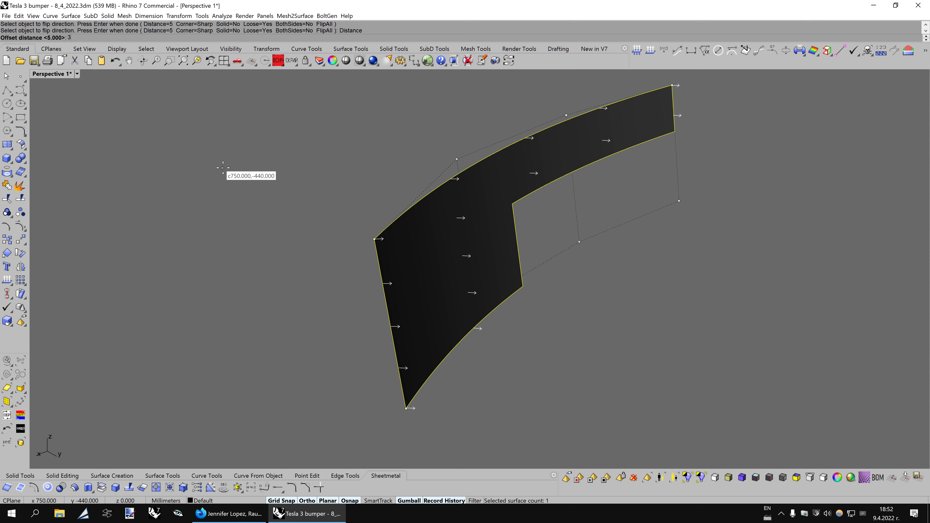
key(Return)
key(Return)
mouse_move(265, 177)
right_down()
mouse_move(540, 249)
mouse_move(568, 242)
right_up()
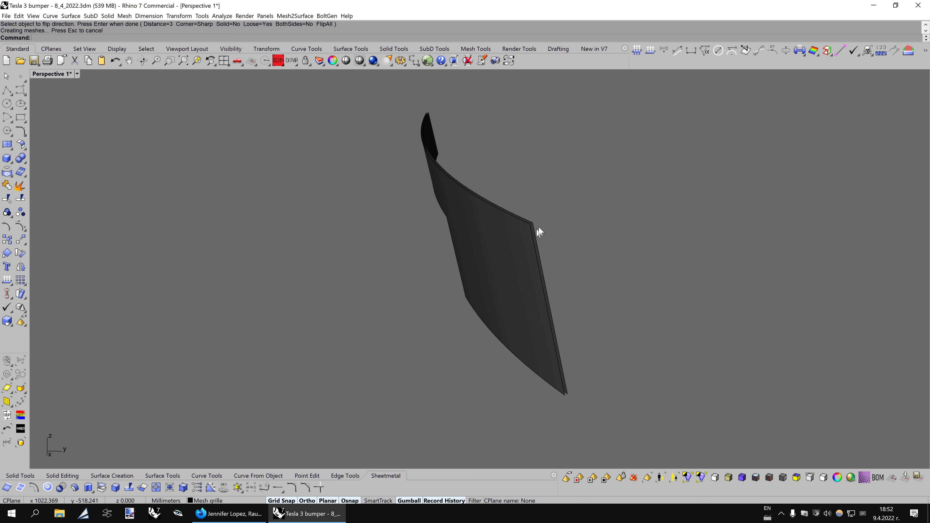
drag(538, 232, 522, 248)
key(F10)
scroll(559, 236, up, 1)
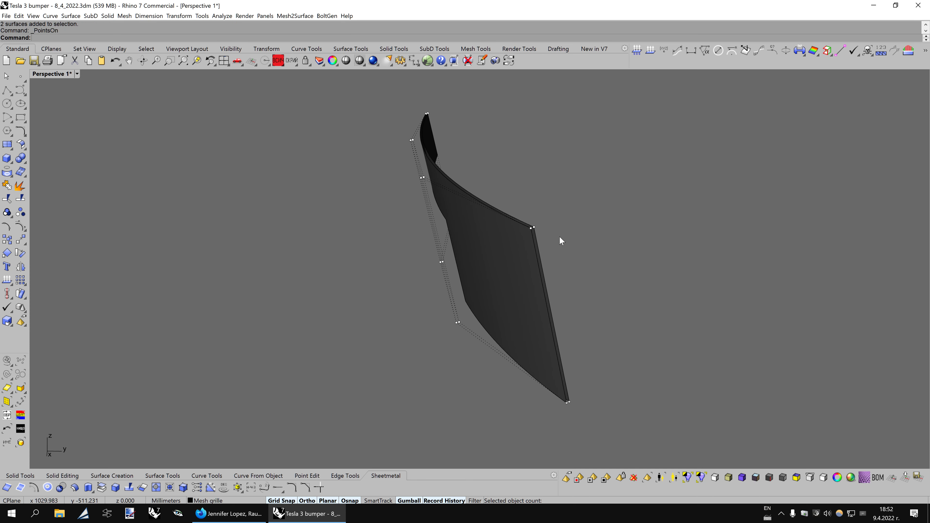
scroll(560, 237, up, 2)
scroll(559, 236, up, 1)
- Undo and redo the offset to compare, then purge the panel's construction history
click(117, 63)
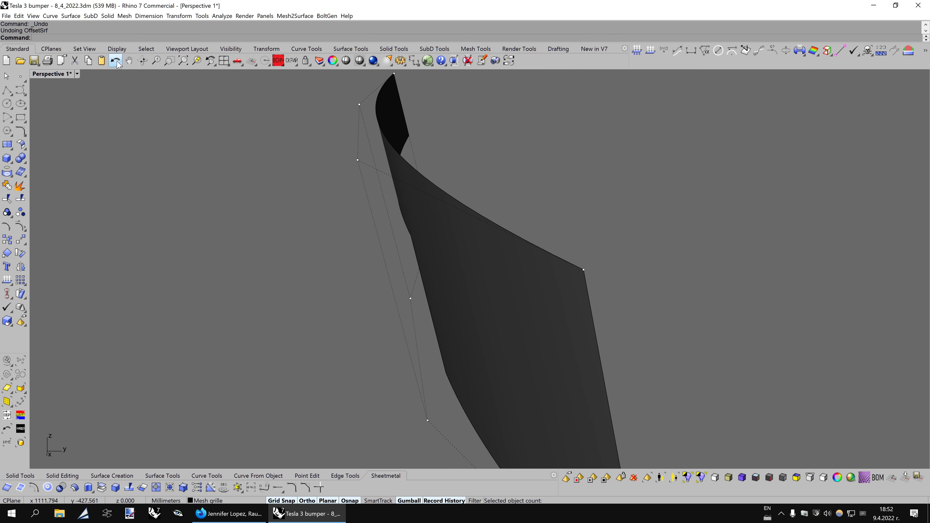
right_click(116, 63)
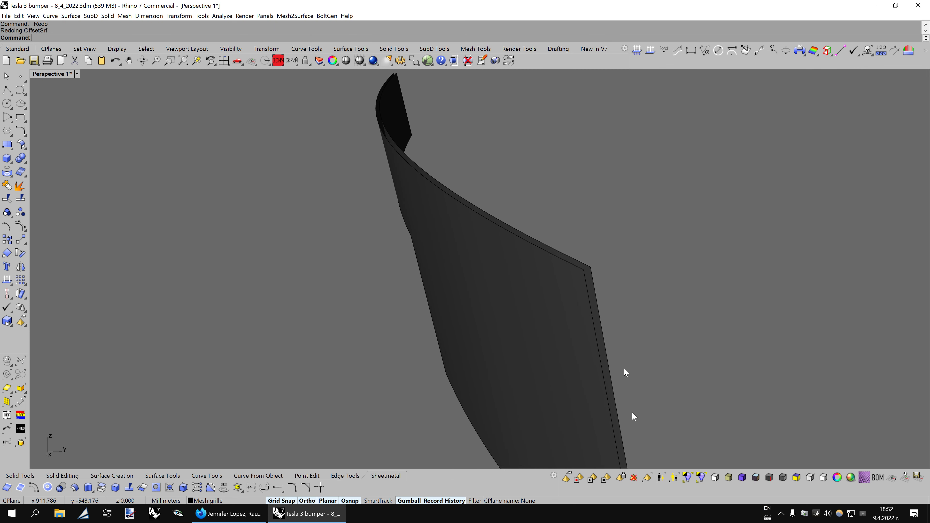
right_drag(632, 412, 518, 153)
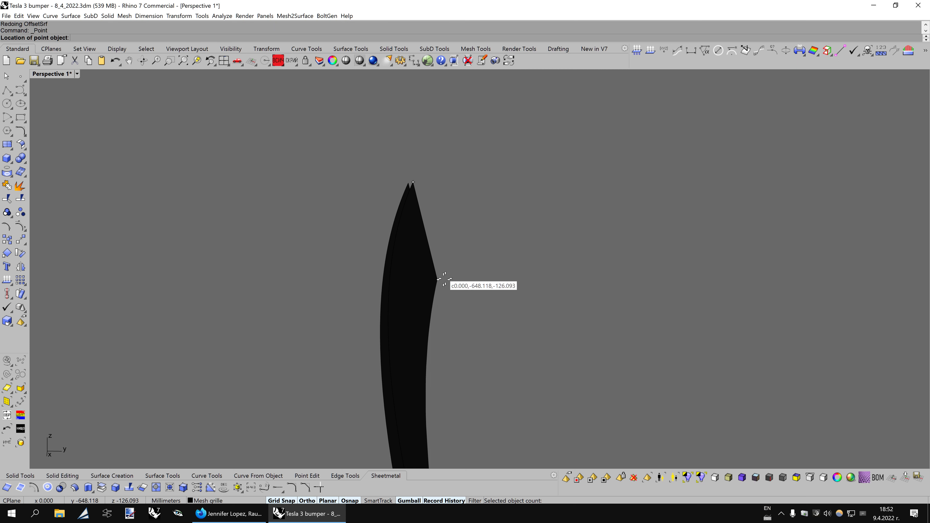
click(424, 256)
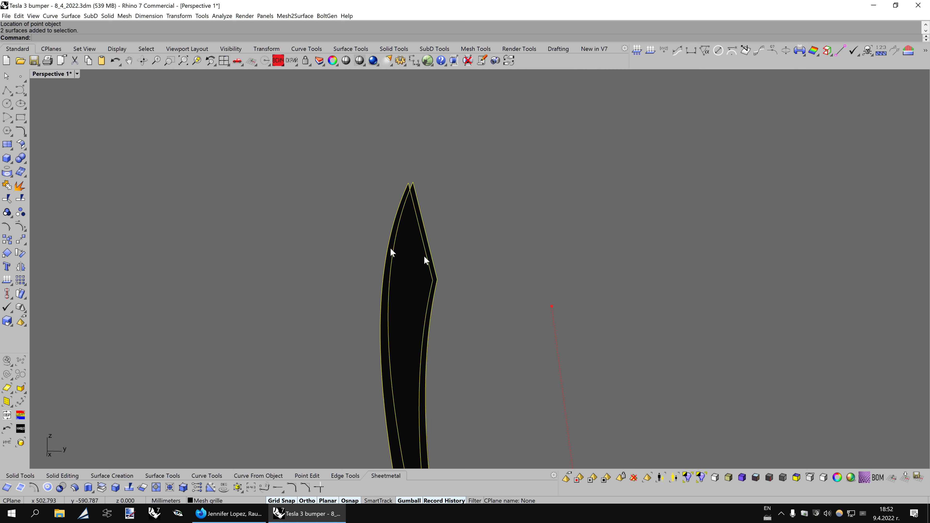
mouse_move(424, 256)
right_down()
mouse_move(635, 328)
mouse_move(631, 335)
right_up()
right_click(654, 344)
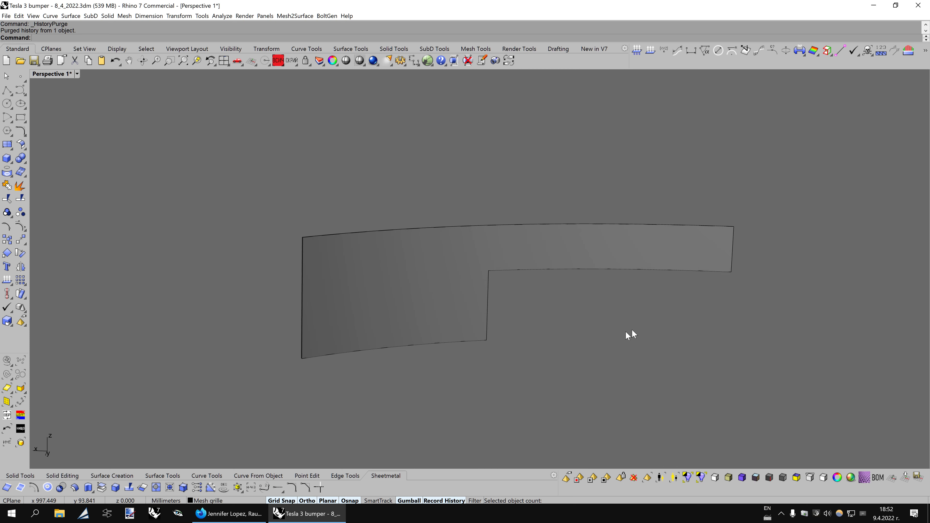
- Untrim the panel's bottom and notch edges into a full curved band
click(161, 489)
click(472, 342)
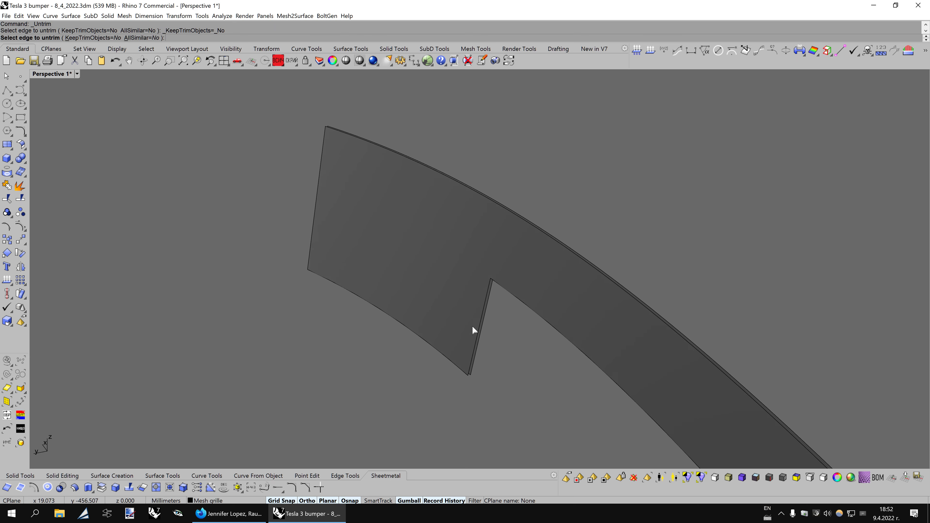
click(478, 324)
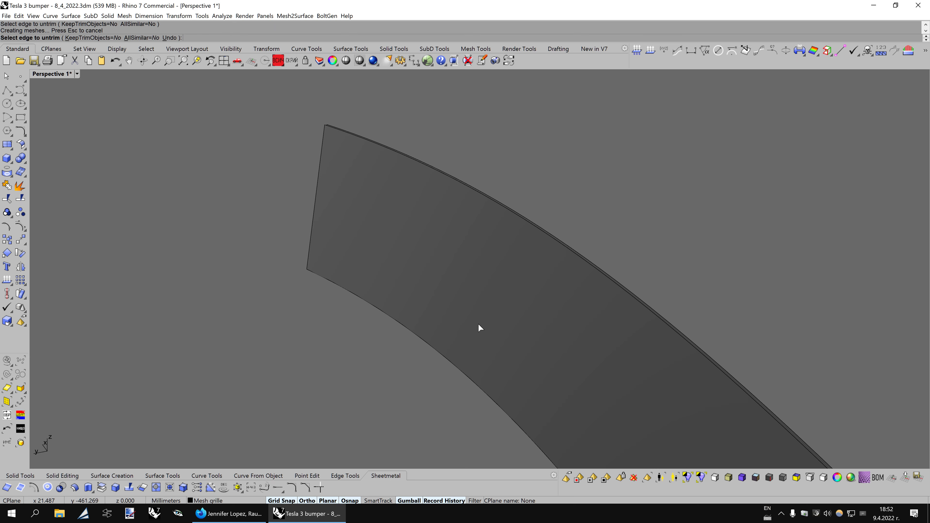
right_click(463, 375)
right_drag(463, 376, 478, 329)
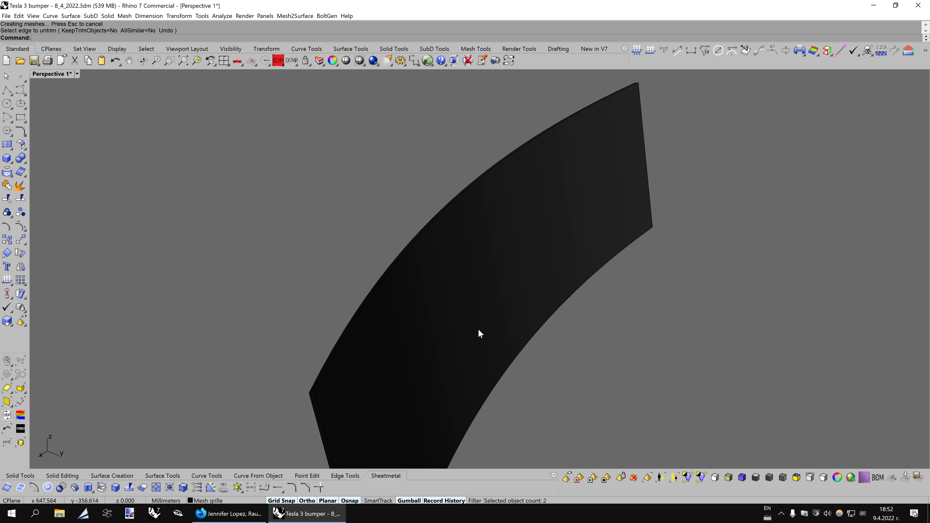
- Show all hidden bumper objects and maximize the front view in wireframe
middle_click(489, 302)
click(502, 317)
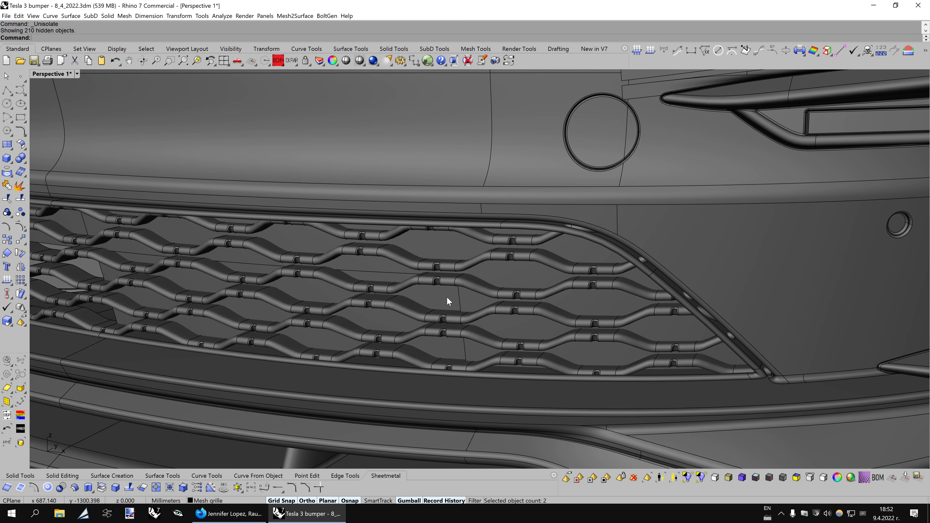
click(446, 297)
double_click(60, 75)
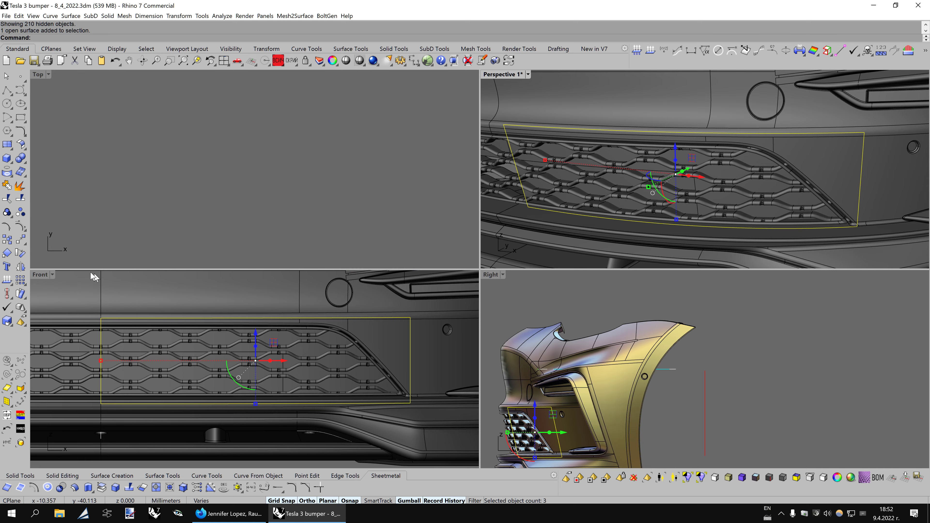
double_click(35, 275)
key(ctrl+alt+w)
scroll(613, 296, down, 3)
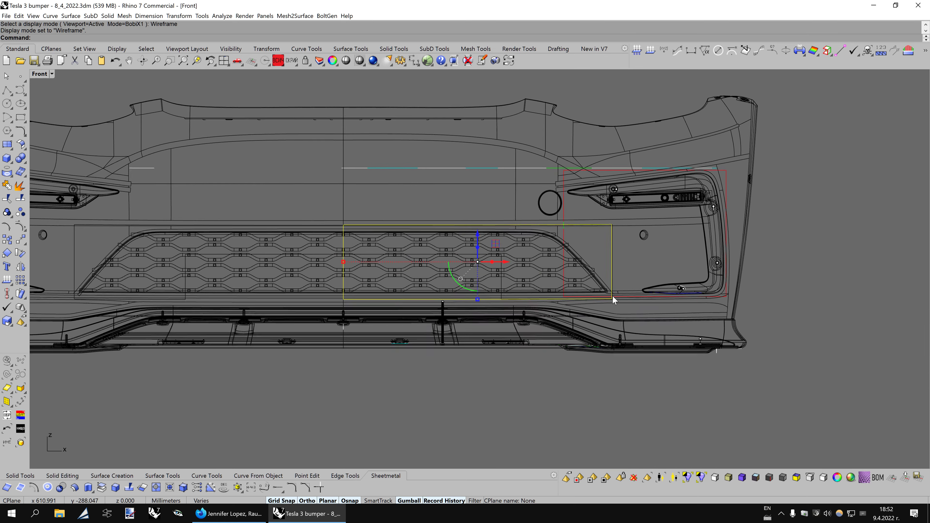
scroll(407, 141, up, 3)
- Show the grille surface and split it along the vertical curve
right_click(291, 61)
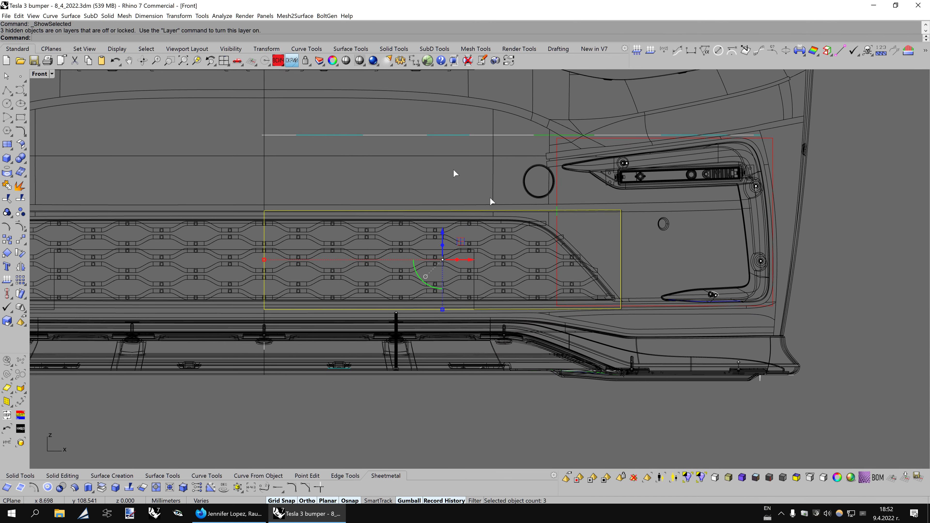
click(473, 256)
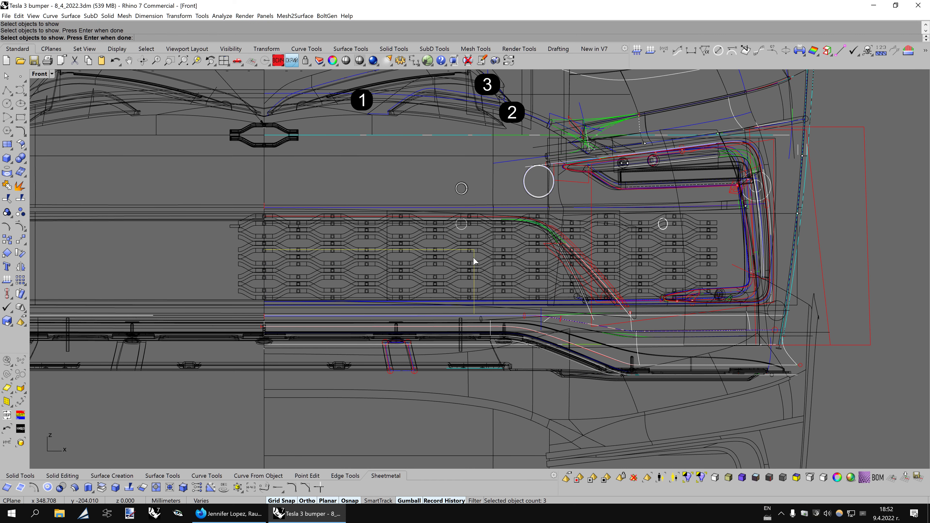
key(Return)
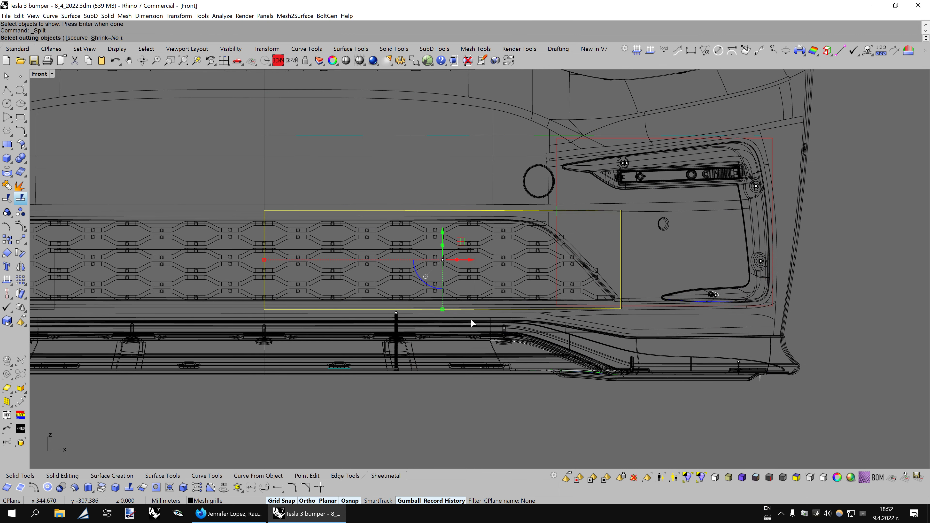
scroll(471, 322, up, 5)
click(462, 396)
key(Return)
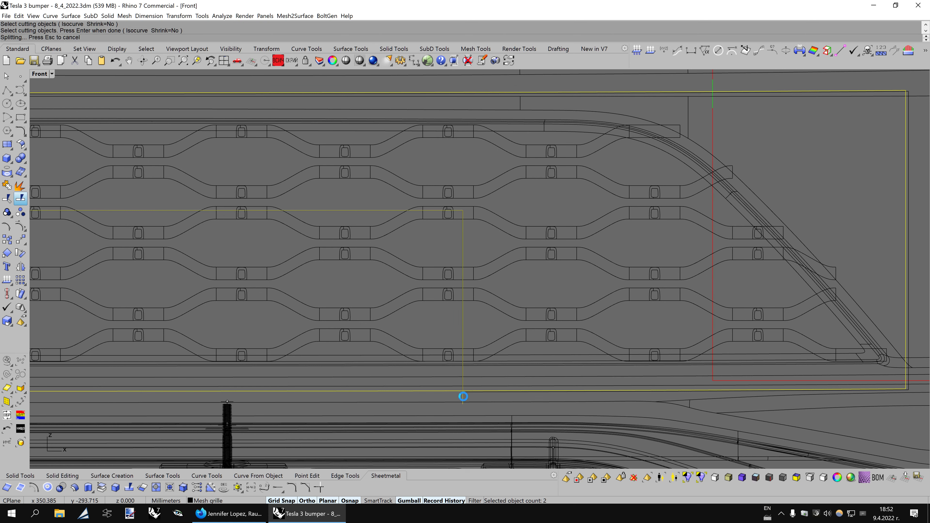
- Delete the small cut-off surface piece and select the vertical guide curve
scroll(504, 368, down, 3)
ctrl+click(503, 332)
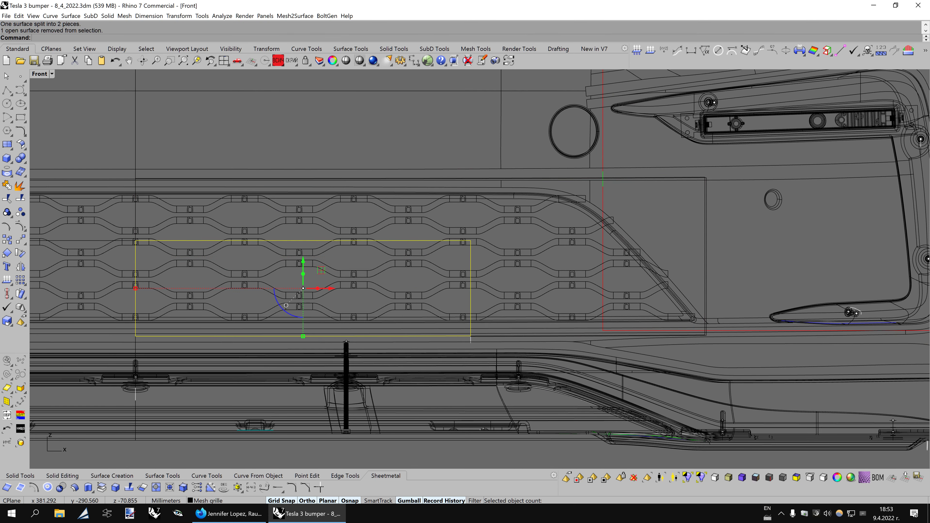
key(Delete)
click(472, 341)
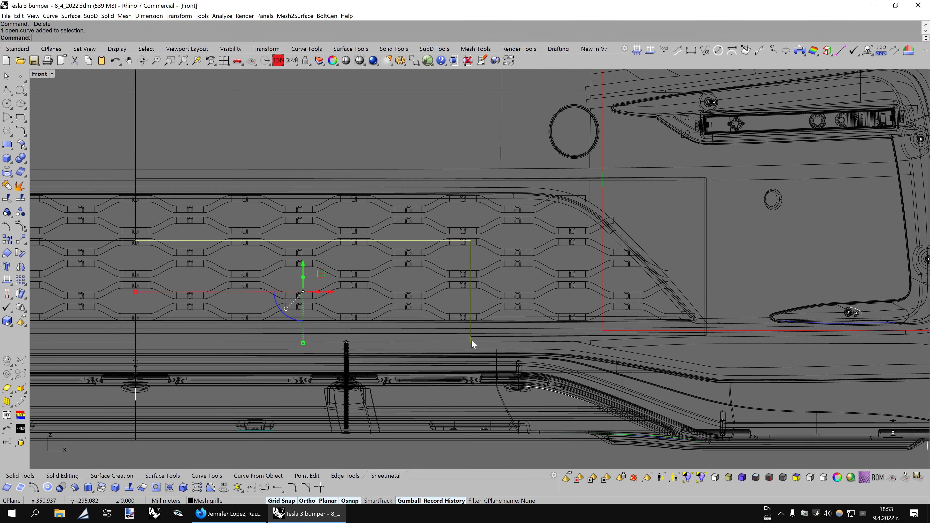
- Set the side view to wireframe and maximize the Perspective view
double_click(41, 74)
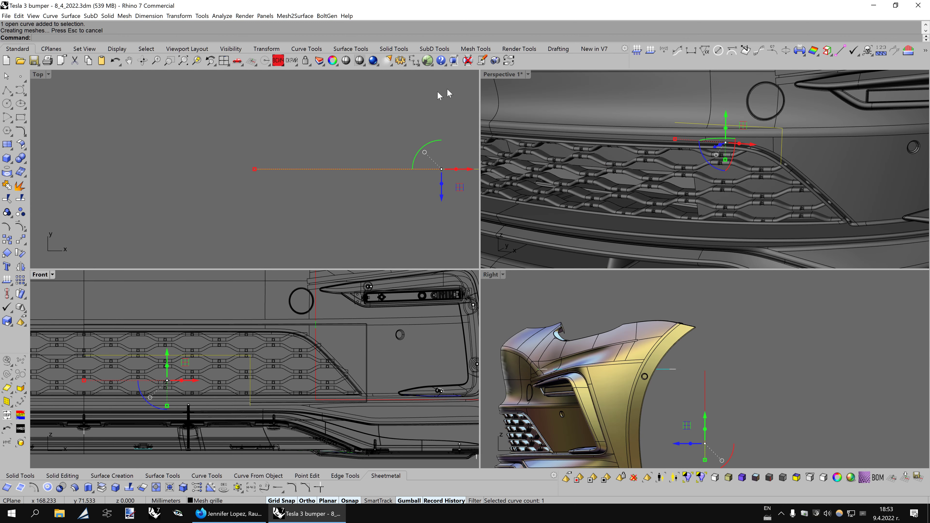
right_drag(610, 330, 665, 322)
key(ctrl+alt+w)
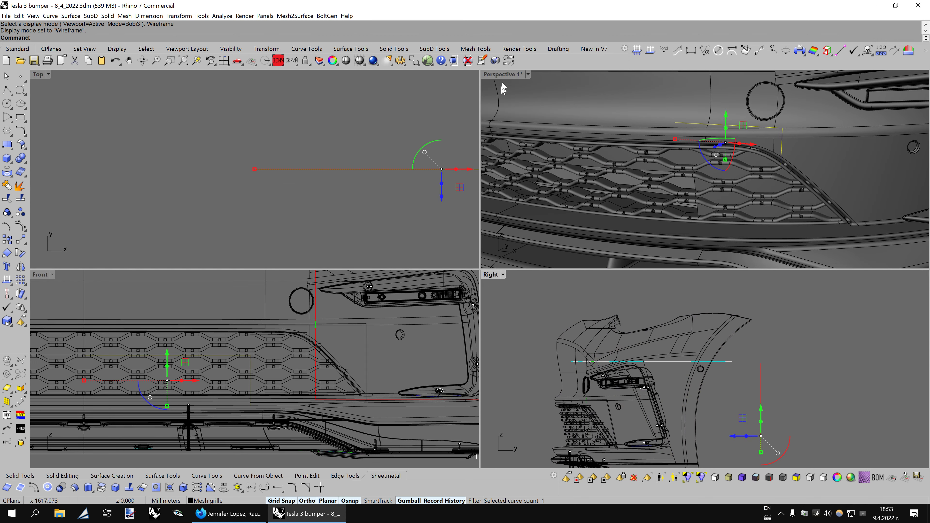
double_click(500, 74)
mouse_move(519, 125)
right_down()
mouse_move(612, 259)
mouse_move(627, 177)
right_up()
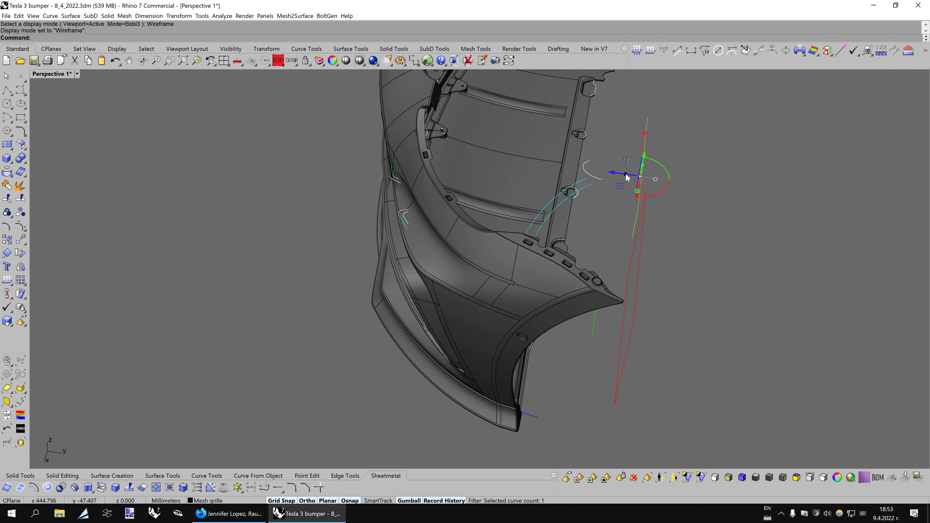
- Extrude the curve into a box and move it left and down into the grille
drag(627, 177, 626, 205)
mouse_move(626, 205)
right_down()
mouse_move(725, 209)
mouse_move(696, 449)
right_up()
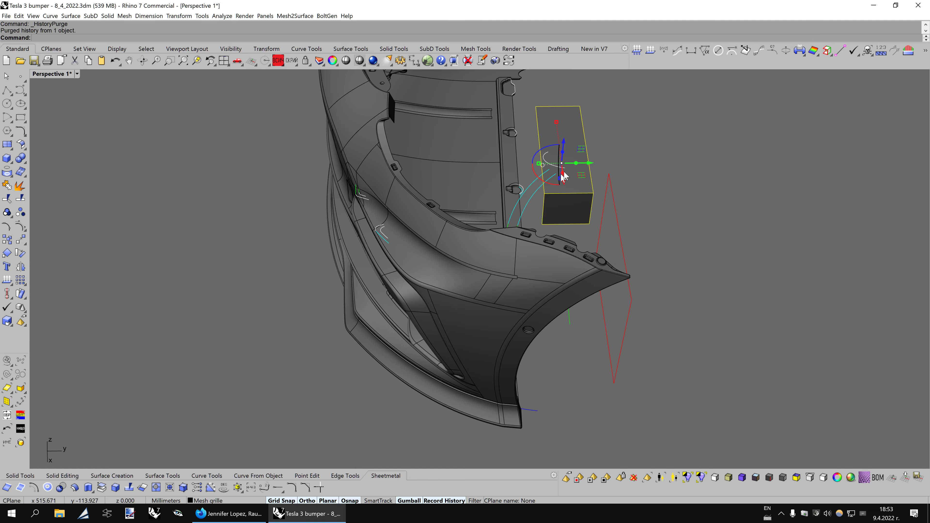
drag(588, 164, 381, 166)
right_drag(380, 167, 647, 196)
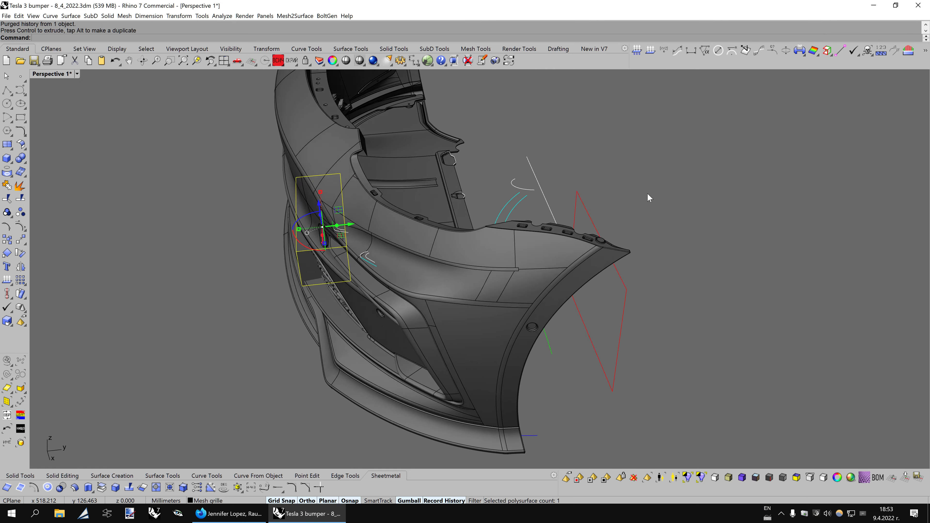
scroll(647, 196, up, 3)
scroll(549, 222, up, 3)
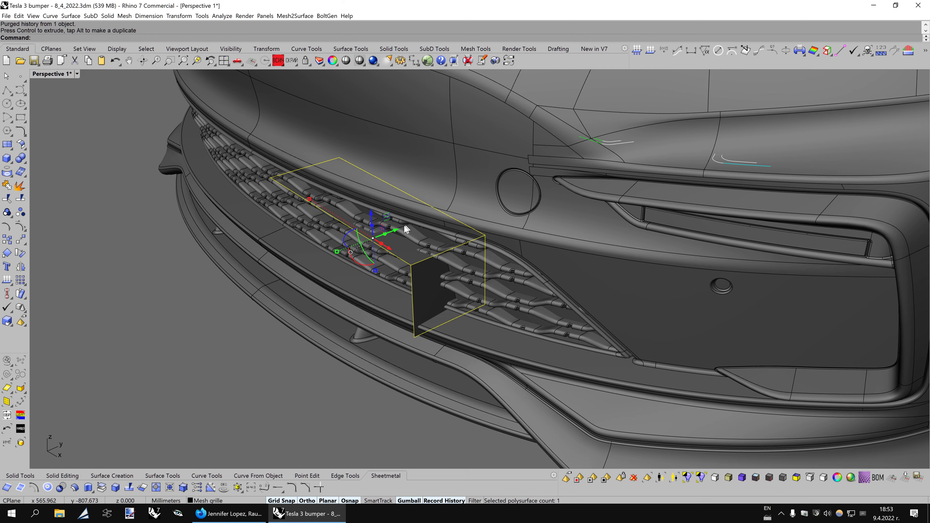
drag(398, 230, 383, 235)
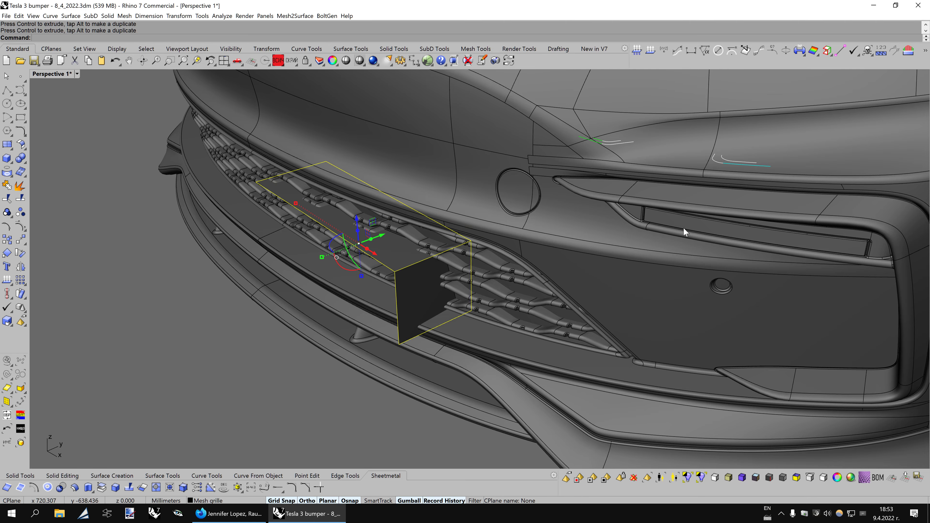
key(Left)
key(Left)
key(Left)
key(Left)
key(Left)
key(Left)
key(Left)
key(Left)
key(Left)
key(Left)
key(Left)
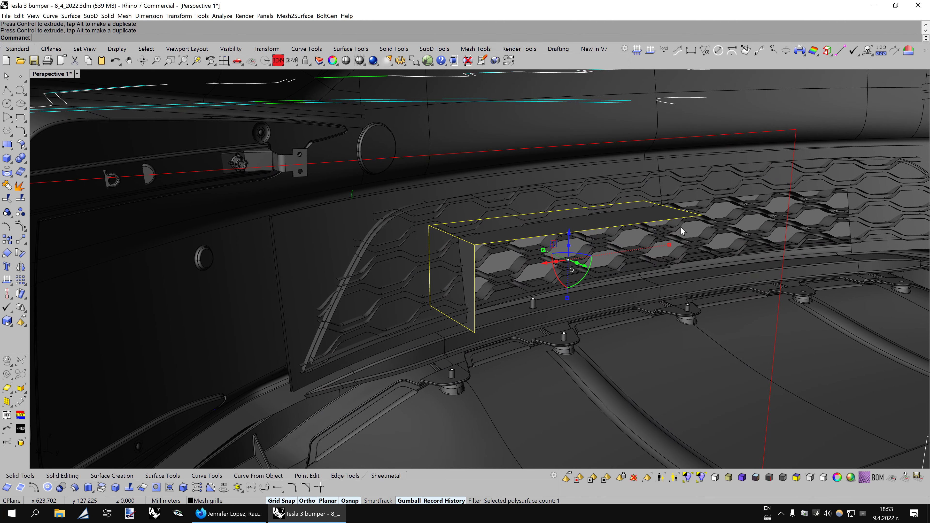
- Isolate the box together with the two backing panel surfaces
shift+click(302, 246)
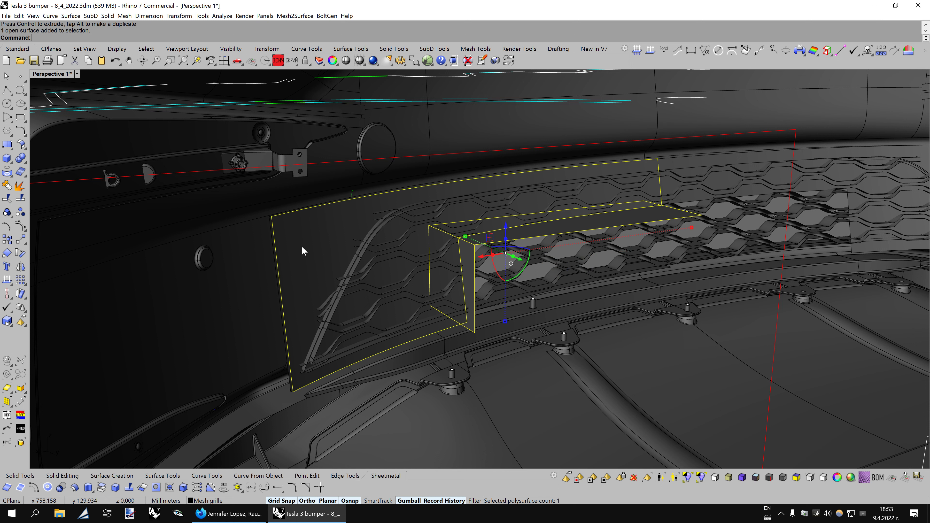
shift+click(276, 241)
middle_click(383, 256)
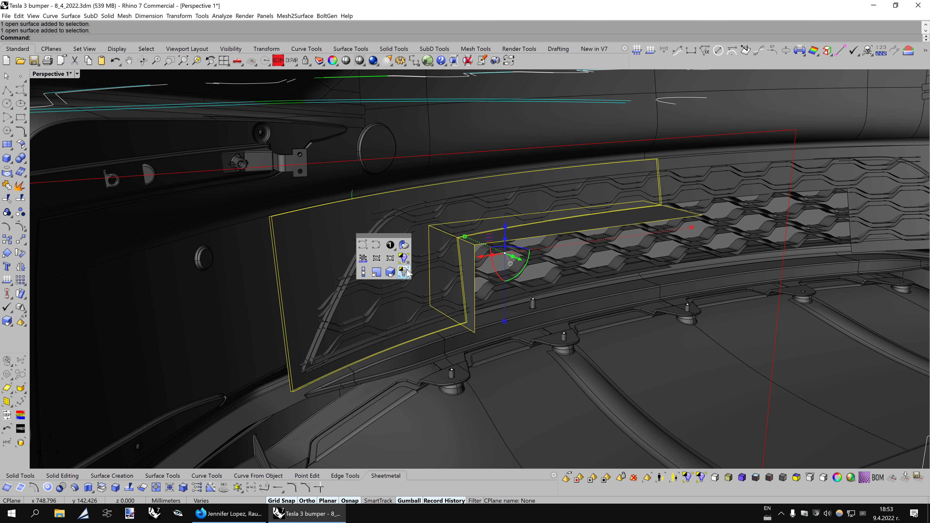
click(405, 270)
right_drag(608, 325, 573, 346)
scroll(607, 320, up, 5)
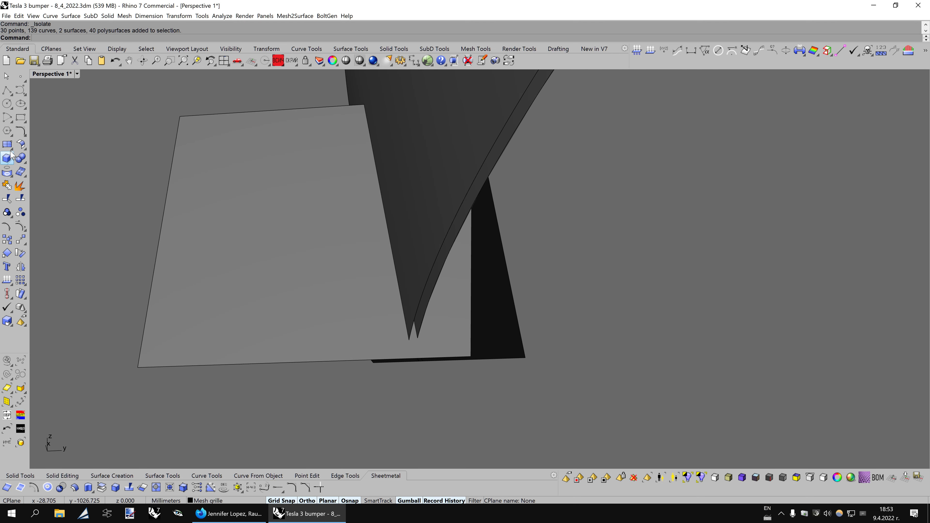
- Draw a cutting plane at the surface tip and move it up to the dark surfaces
click(415, 338)
scroll(417, 342, down, 5)
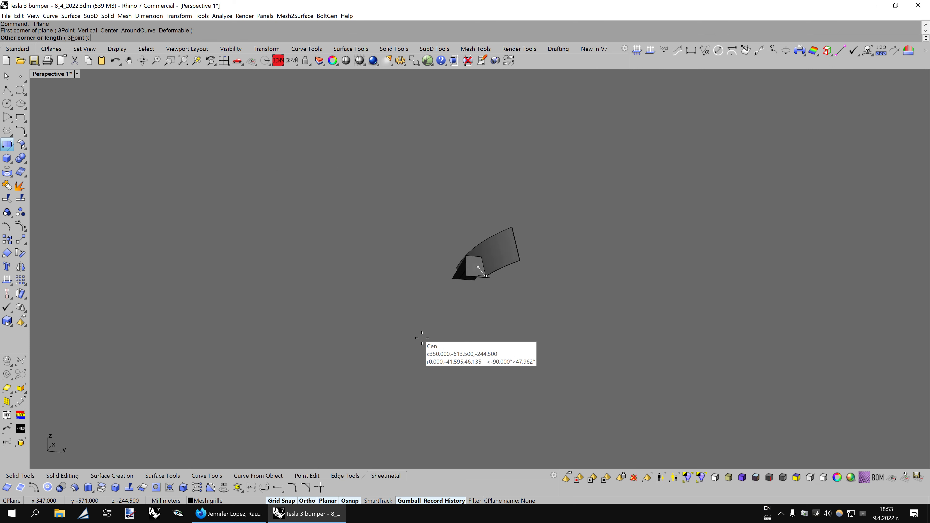
click(519, 362)
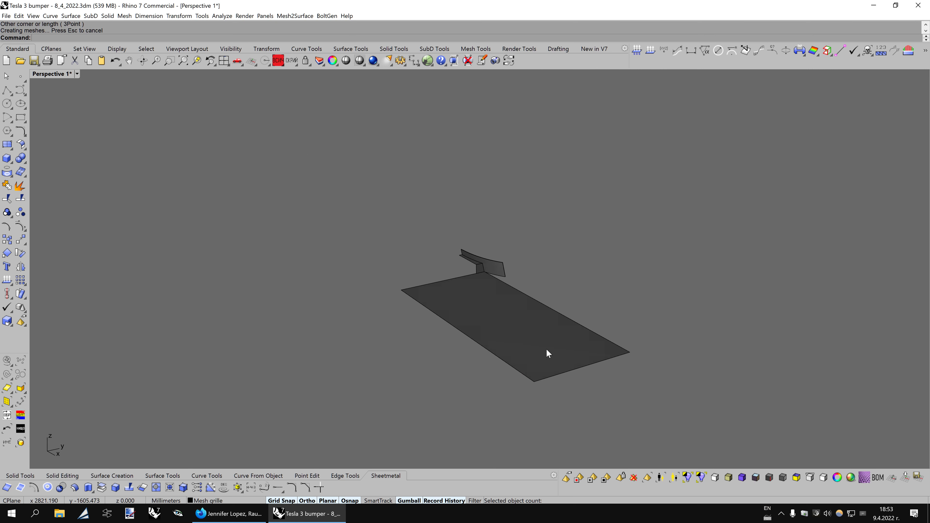
right_drag(546, 348, 557, 333)
drag(517, 334, 536, 237)
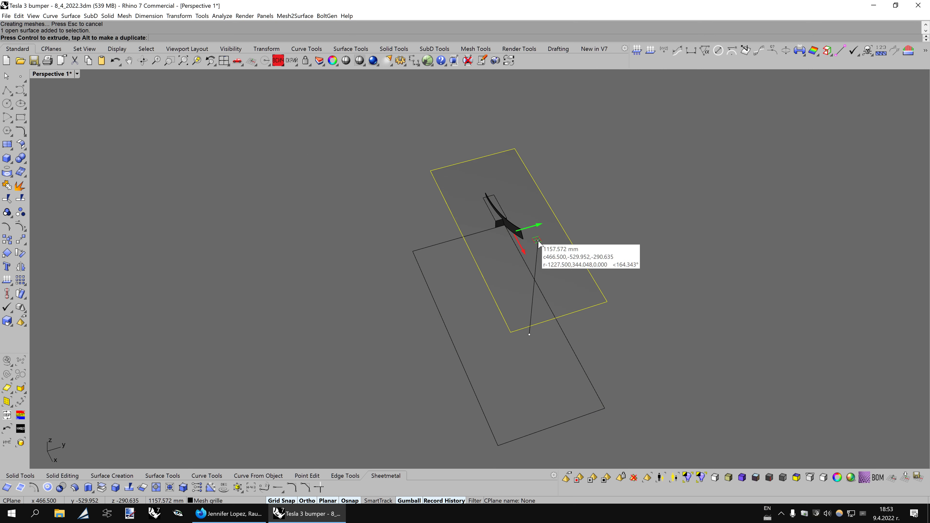
key(Up)
key(Up)
key(Up)
key(ctrl+alt+w)
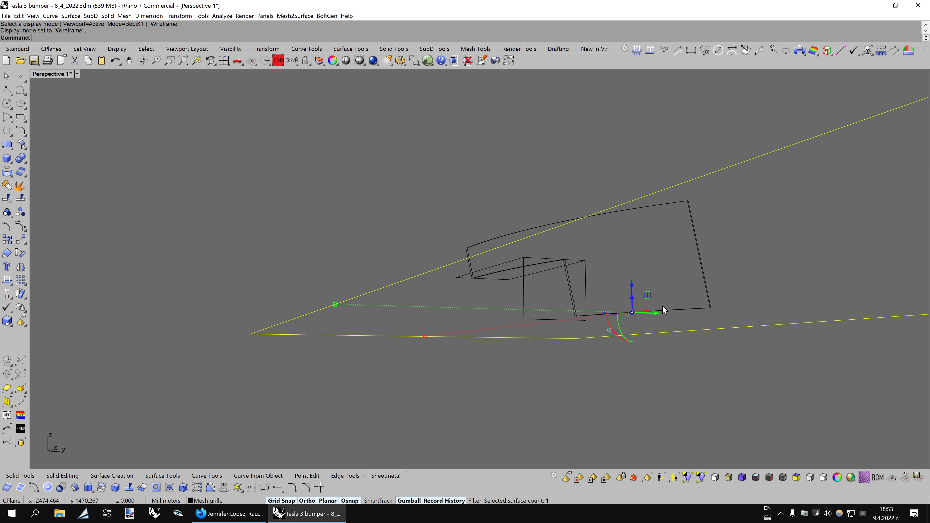
key(Left)
- Trim the panels past the plane, delete the plane, and select the box
click(13, 201)
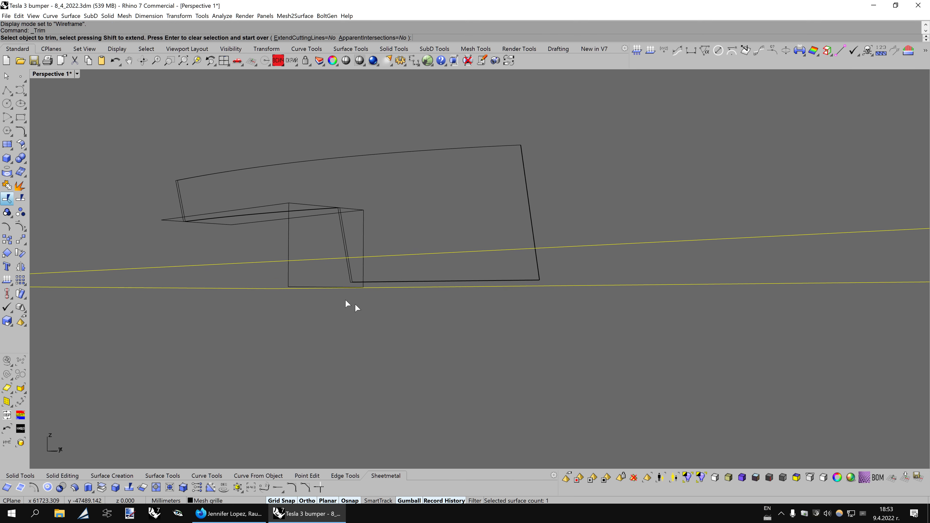
key(Up)
key(Up)
key(Up)
click(351, 310)
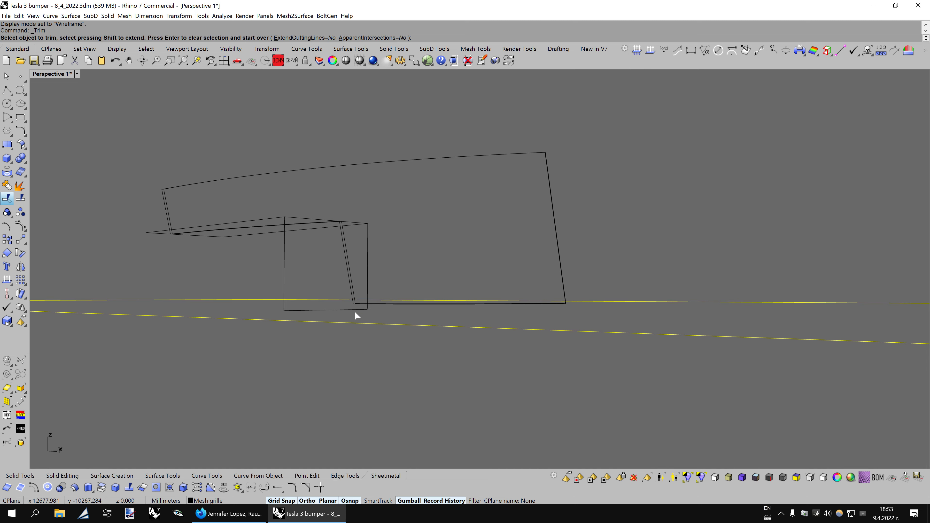
key(Down)
key(Down)
key(Down)
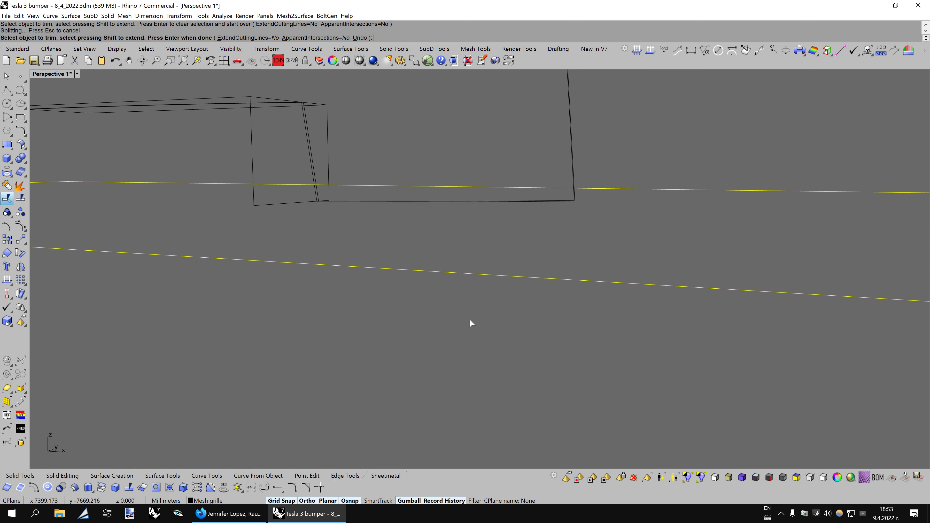
key(Down)
key(Down)
key(Down)
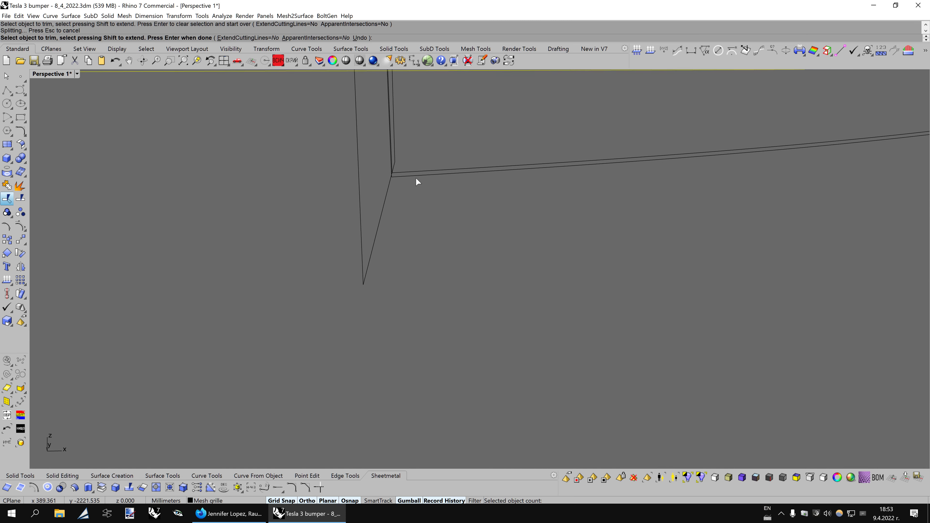
key(Return)
right_drag(498, 240, 499, 282)
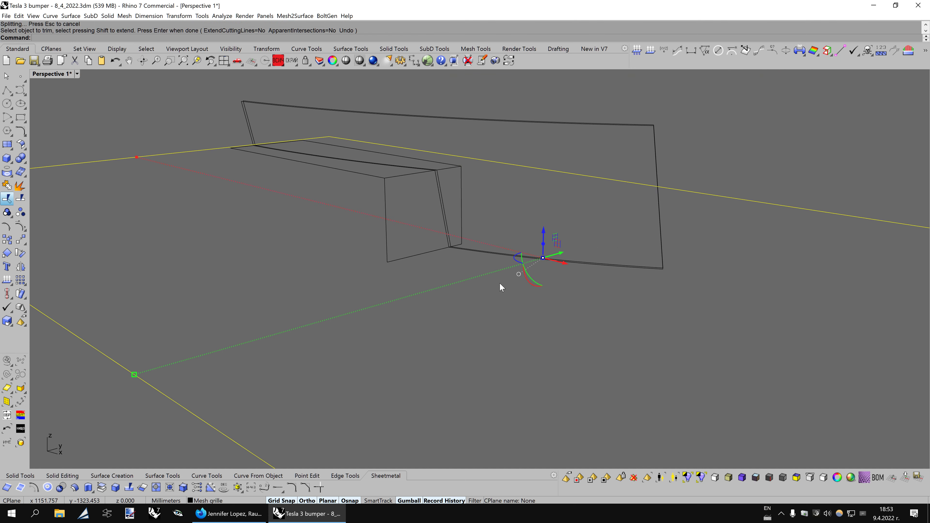
key(Delete)
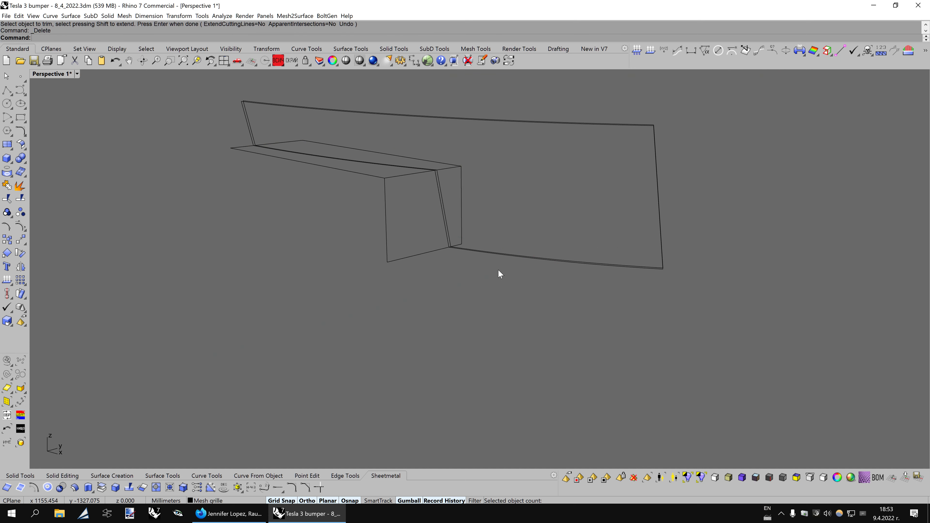
click(387, 261)
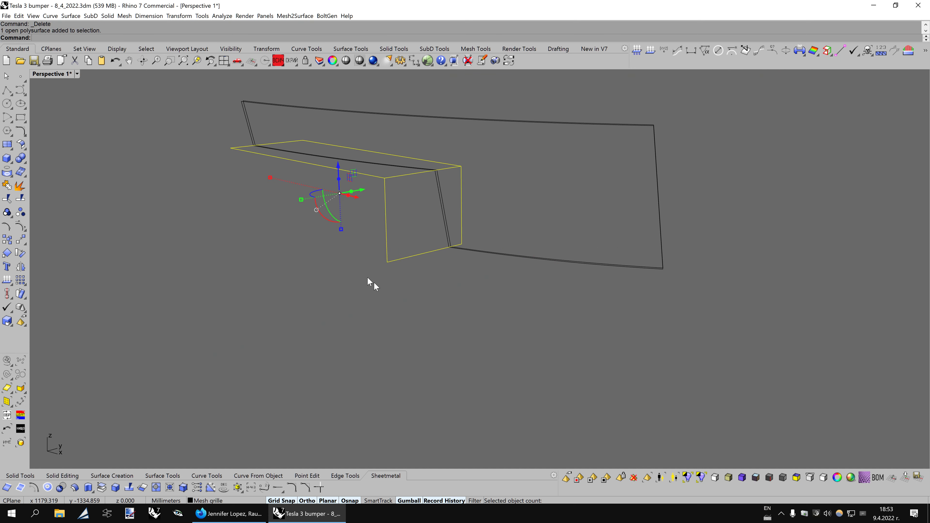
- Split the panel with the large surface and delete the front L-shaped piece
click(22, 200)
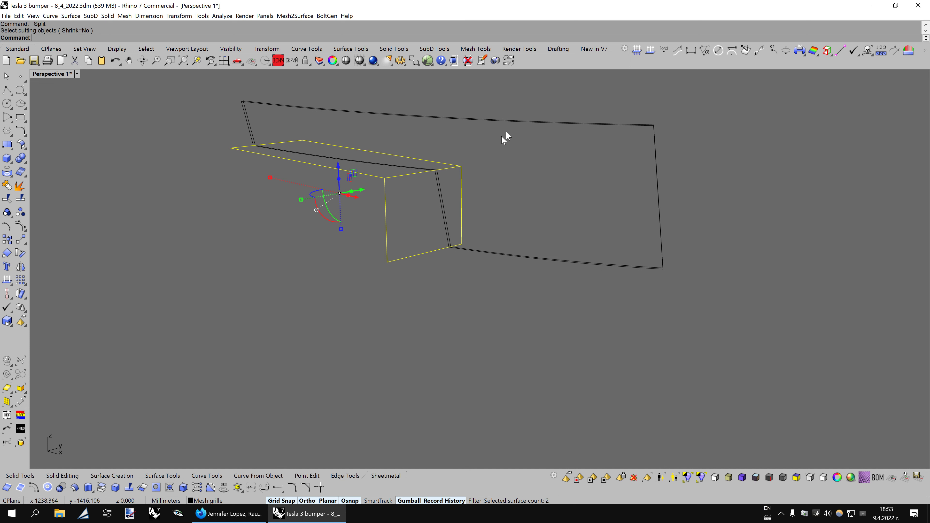
drag(544, 94, 454, 180)
key(Return)
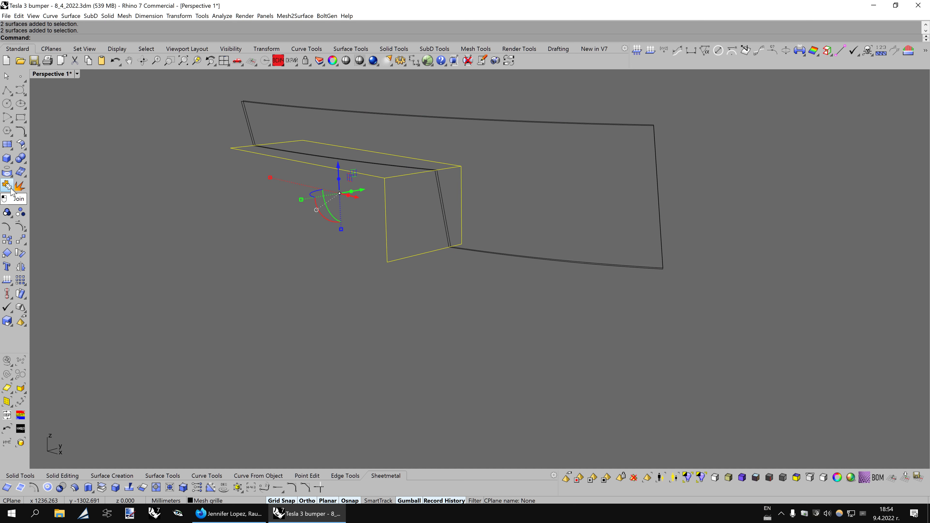
click(11, 188)
click(425, 113)
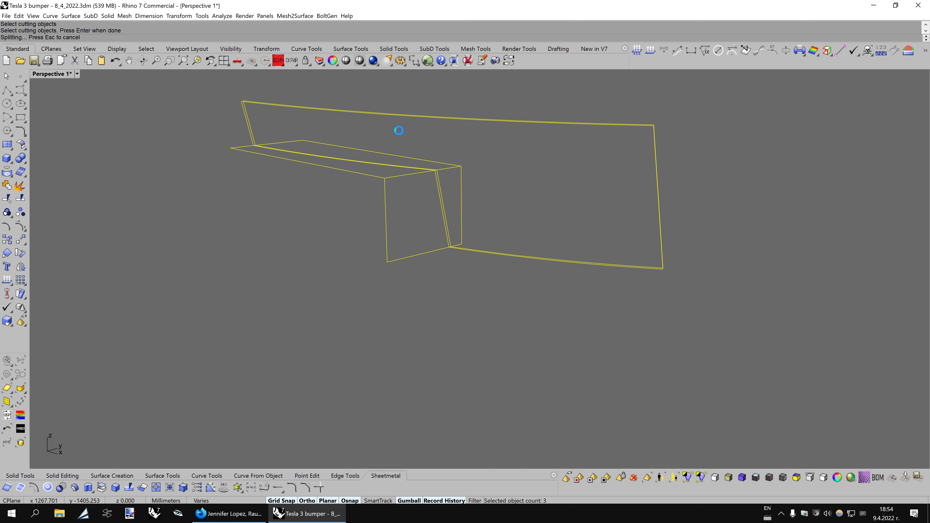
key(Return)
click(460, 197)
key(Delete)
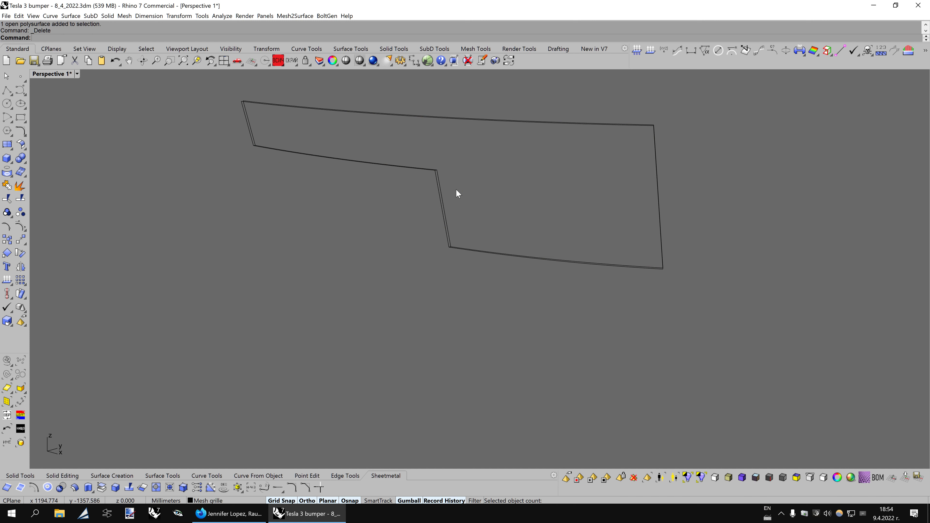
- Join the three remaining panel surfaces into one polysurface and show the hidden car parts
key(Up)
key(Up)
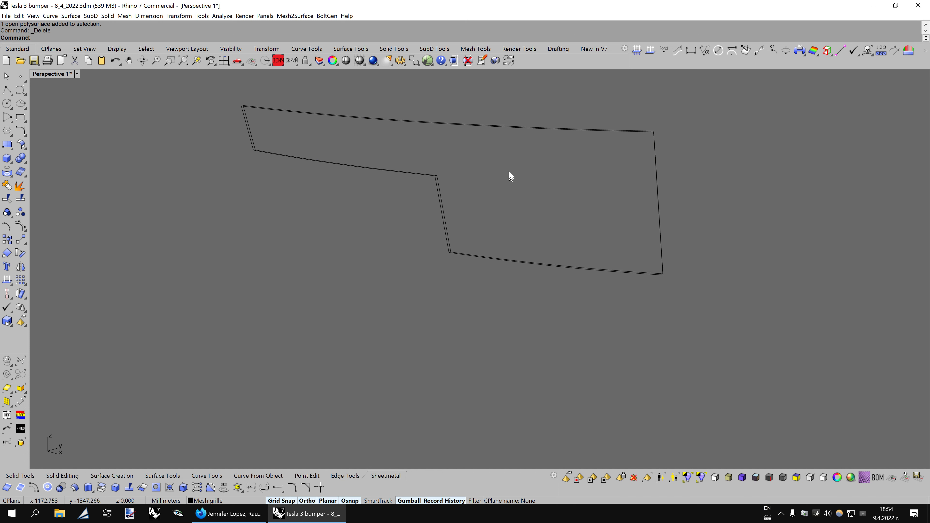
drag(337, 219, 328, 222)
click(7, 186)
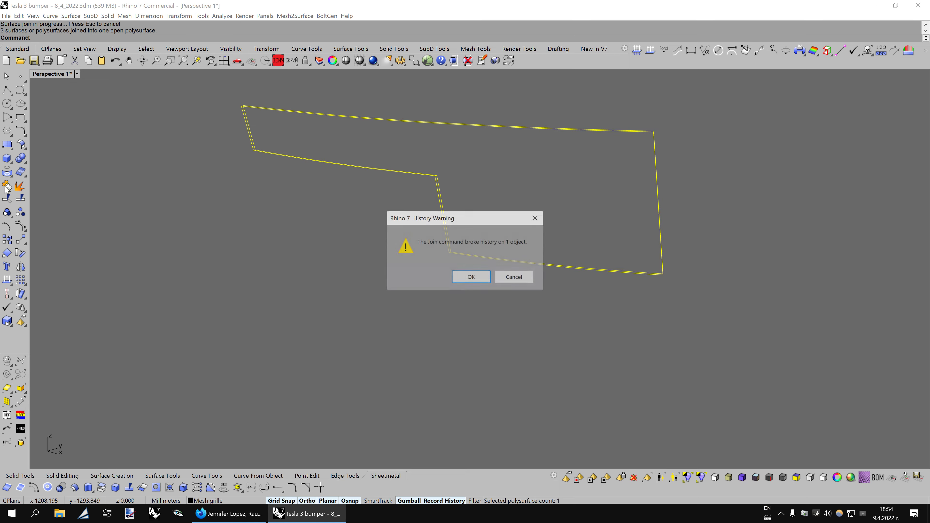
click(469, 279)
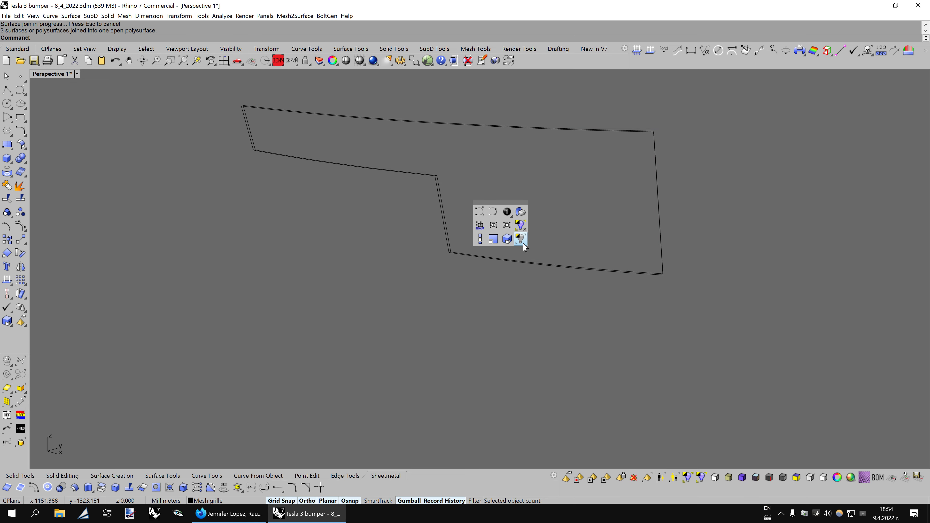
click(520, 239)
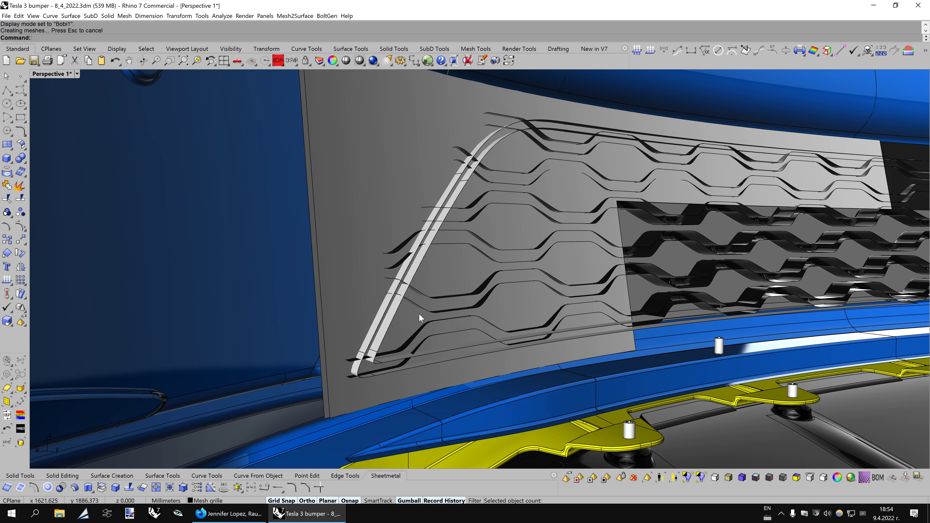
- Extract the grey backing panel as a separate surface with ExtractSrf
click(387, 310)
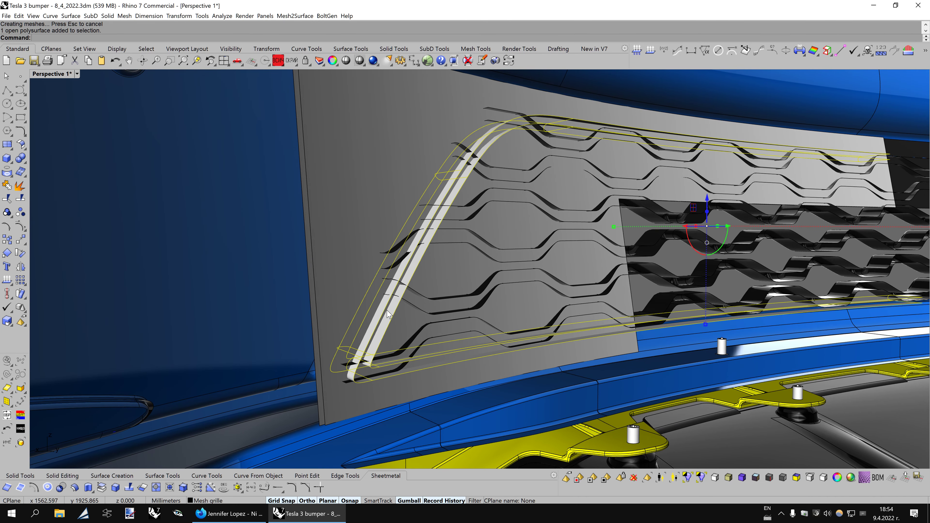
click(355, 285)
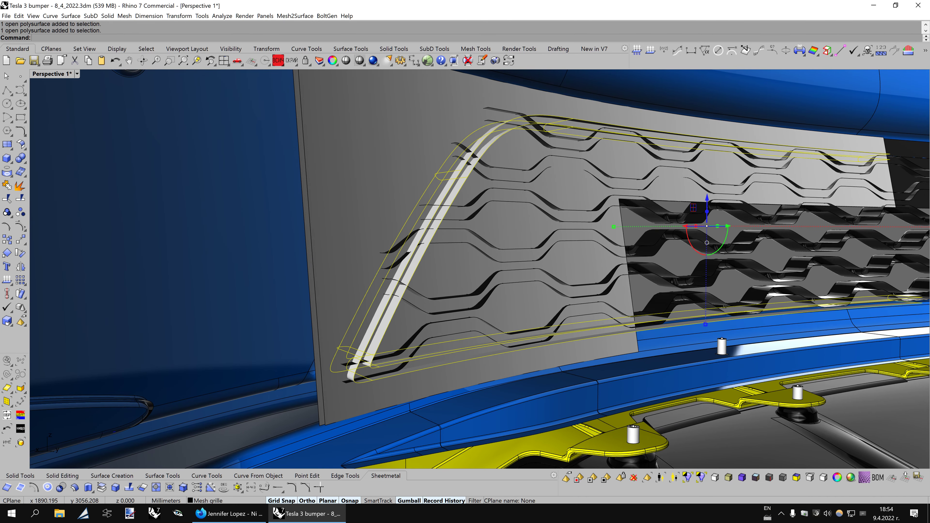
click(102, 487)
click(327, 247)
key(Return)
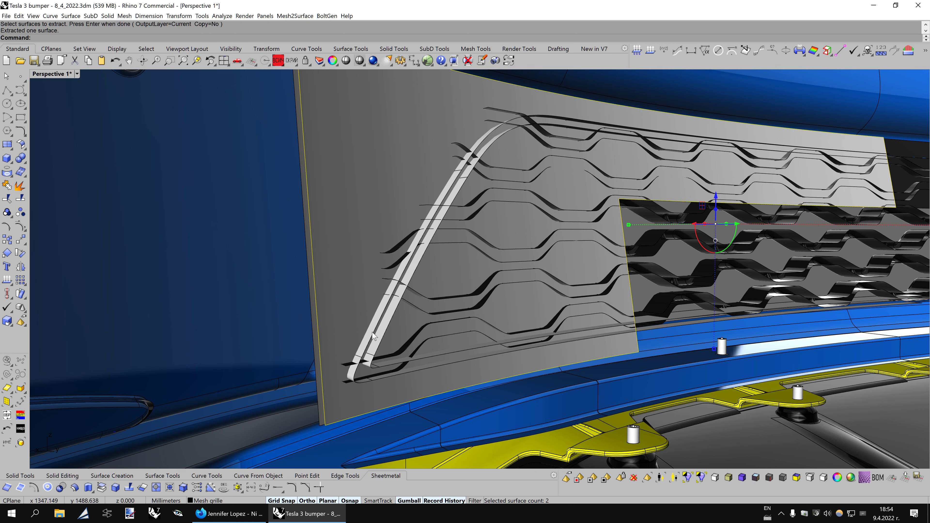
- Isolate the extracted panel together with the white grille frame
shift+click(373, 335)
middle_click(429, 332)
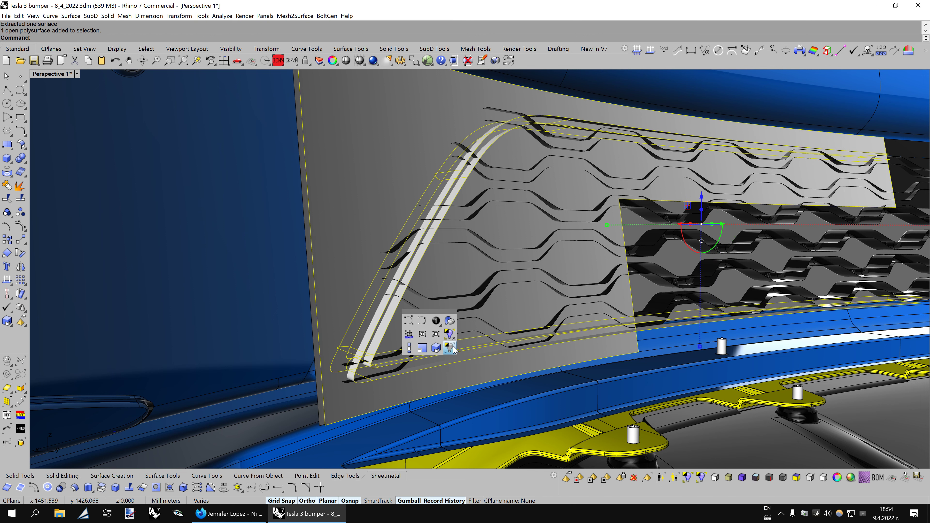
click(450, 347)
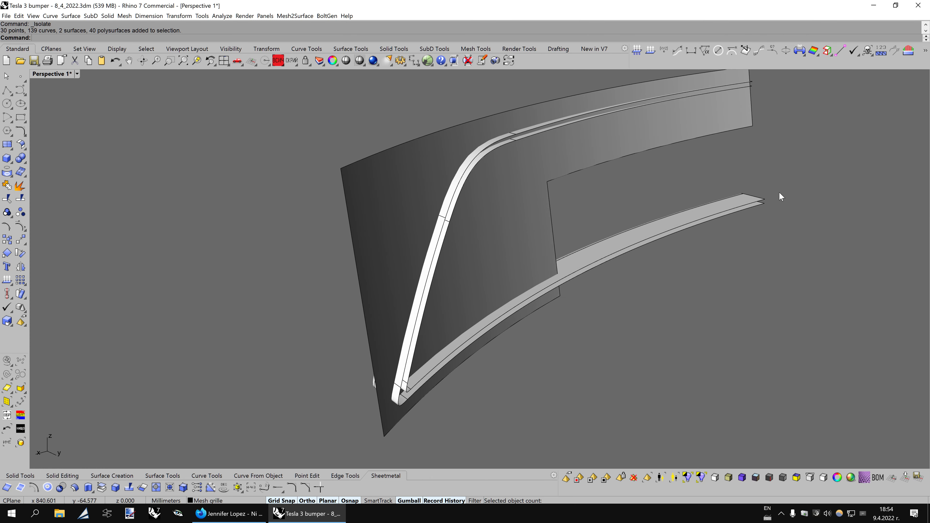
- Orbit around the isolated parts, then start a split on the backing surface and cancel it
key(Left)
key(Left)
key(Left)
key(Left)
key(Left)
key(Left)
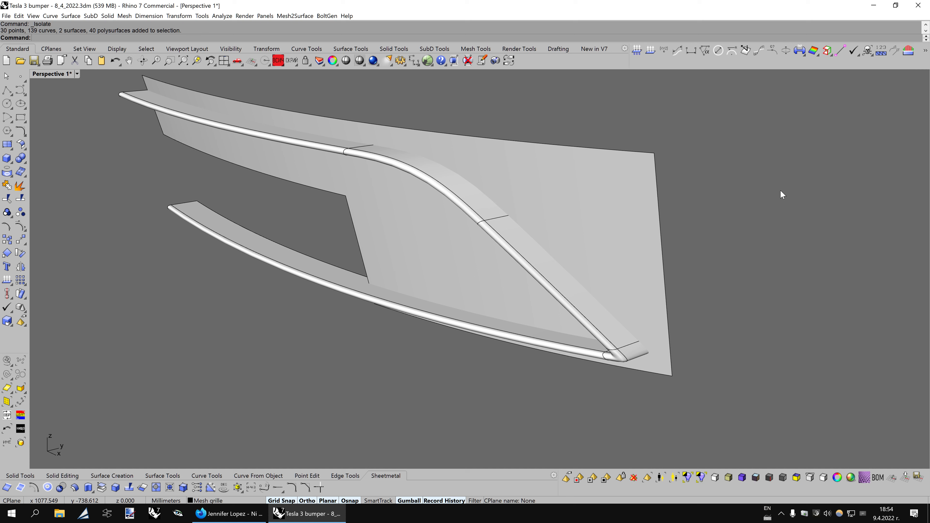
key(Left)
key(Left)
key(Left)
key(Left)
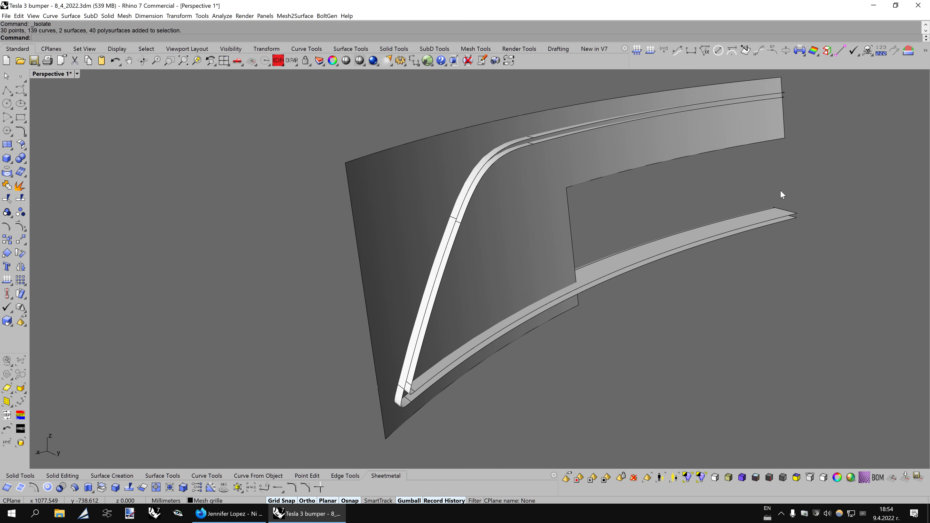
key(Left)
key(Left)
click(484, 210)
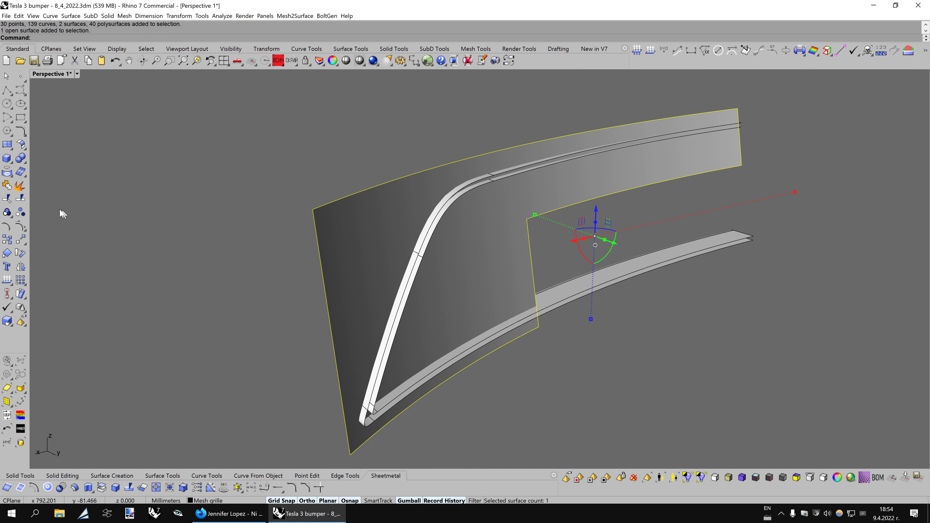
click(20, 199)
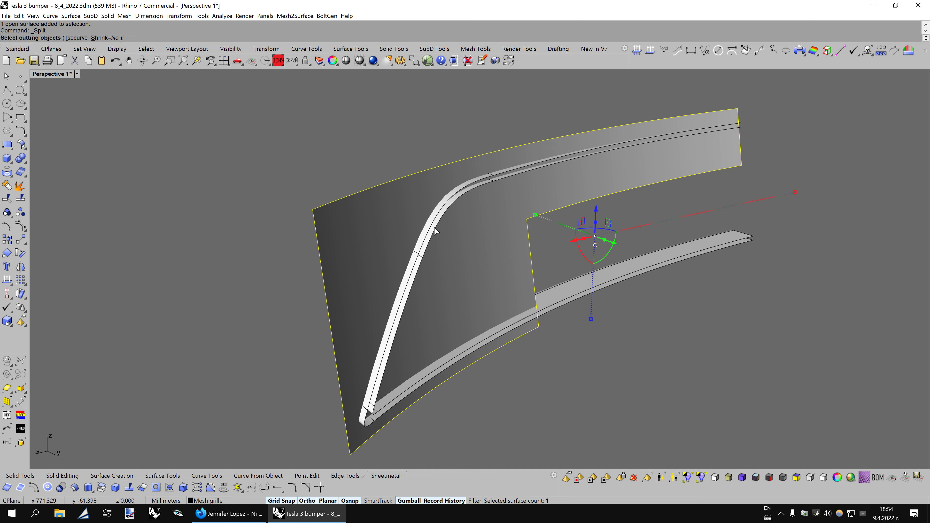
key(Return)
key(Escape)
right_drag(541, 368, 519, 367)
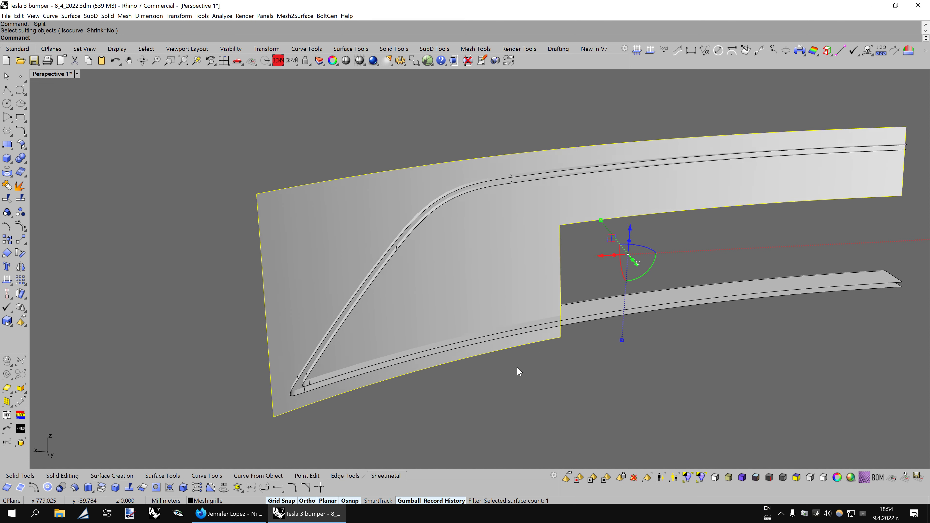
- Extract the lower, diagonal, curved and upper trim strips and join them into one
click(111, 491)
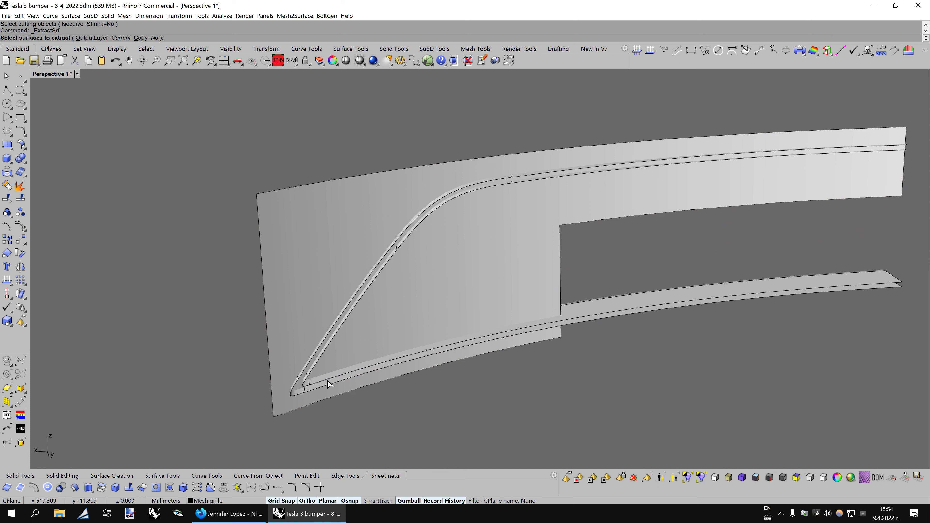
click(308, 387)
click(310, 372)
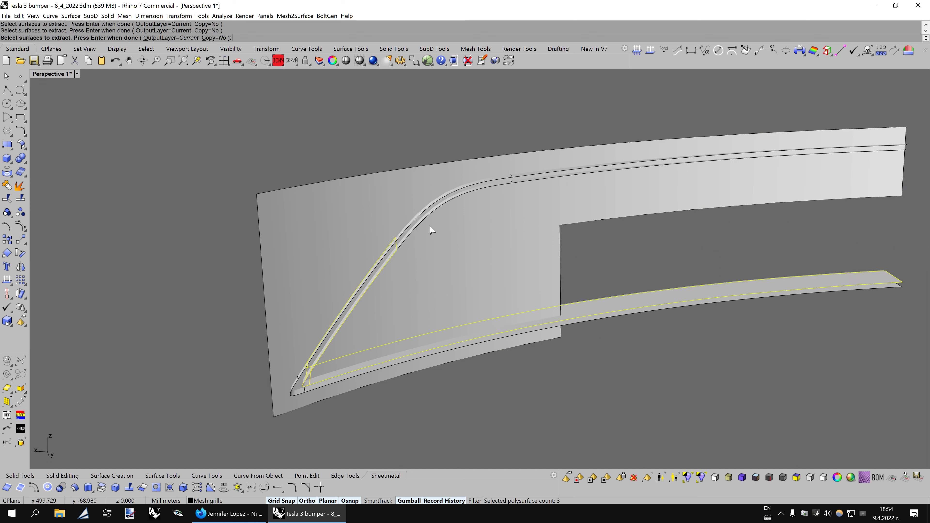
click(421, 223)
click(531, 179)
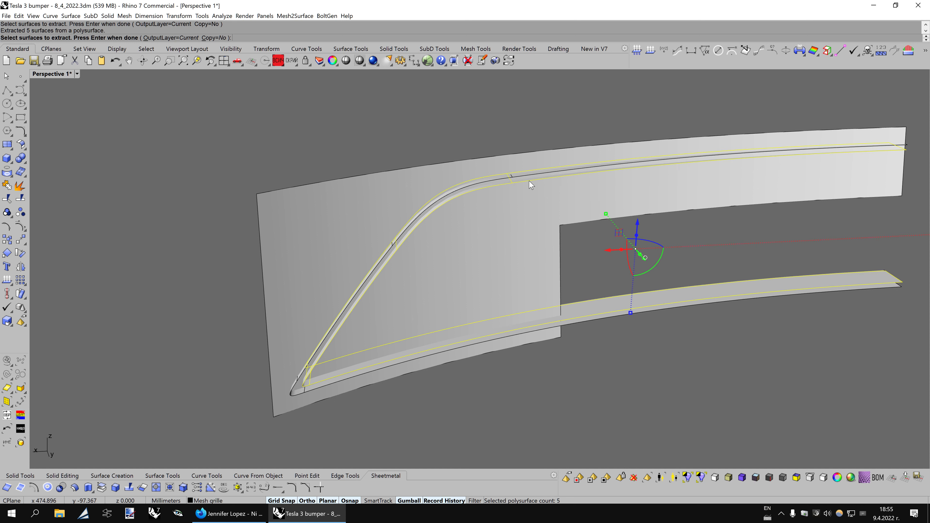
key(Return)
click(5, 186)
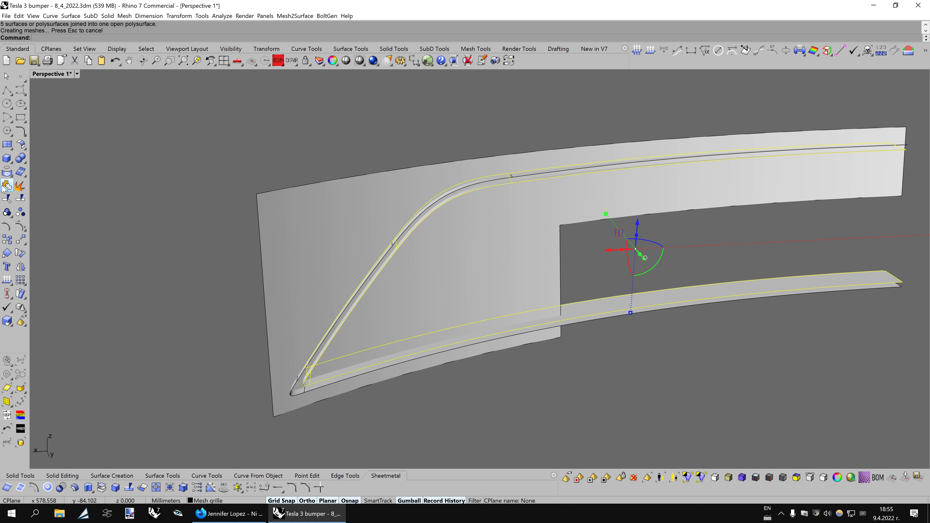
- Split the backing surface with the joined strips, inspect the two pieces, then undo
click(475, 287)
click(20, 197)
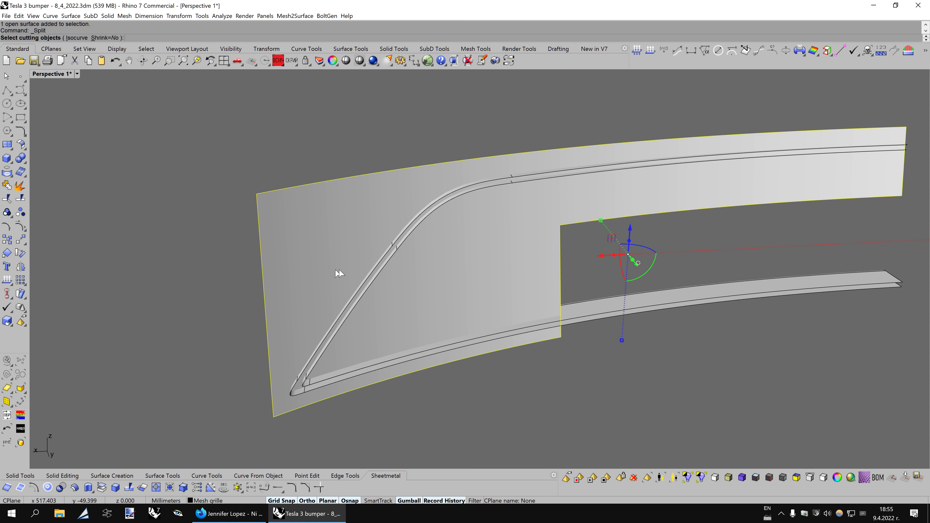
click(378, 280)
key(Return)
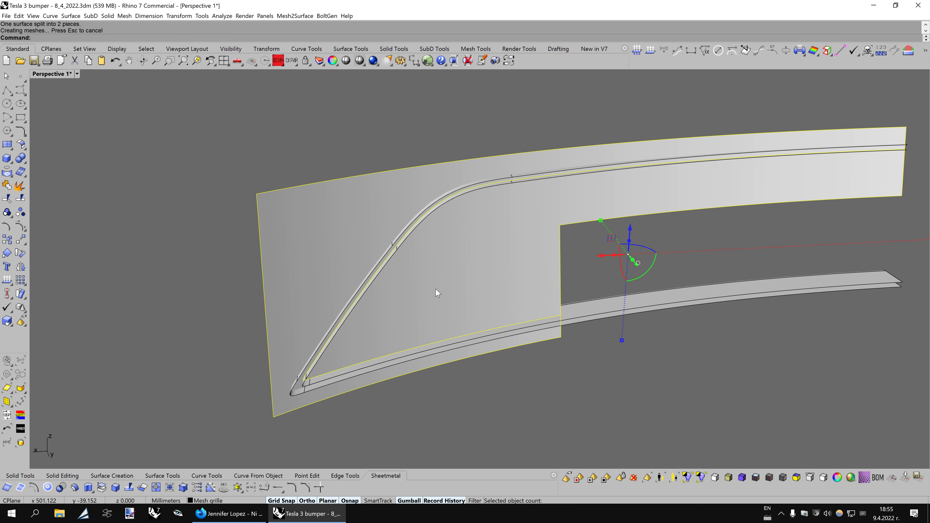
click(455, 297)
mouse_move(581, 332)
right_down()
mouse_move(683, 318)
mouse_move(611, 324)
right_up()
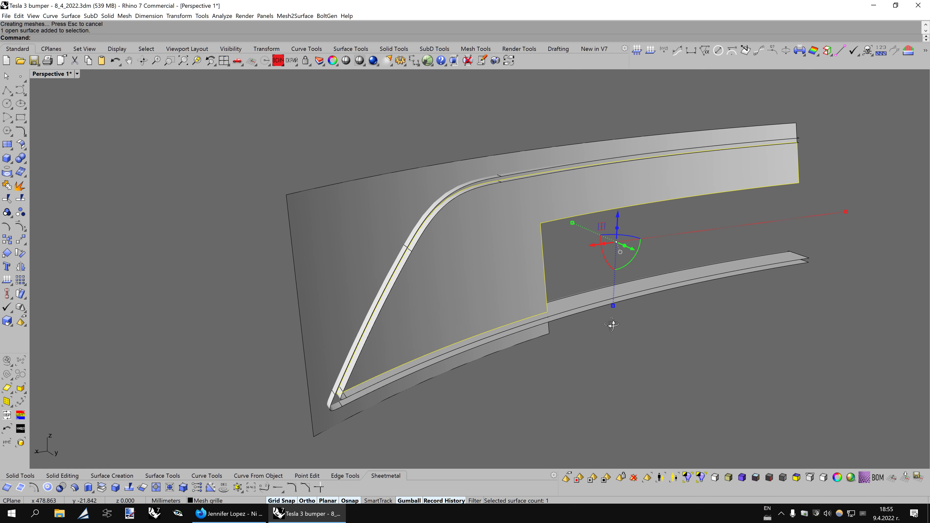
click(116, 61)
- Split the backing plate again using the trim strips as cutters
click(430, 221)
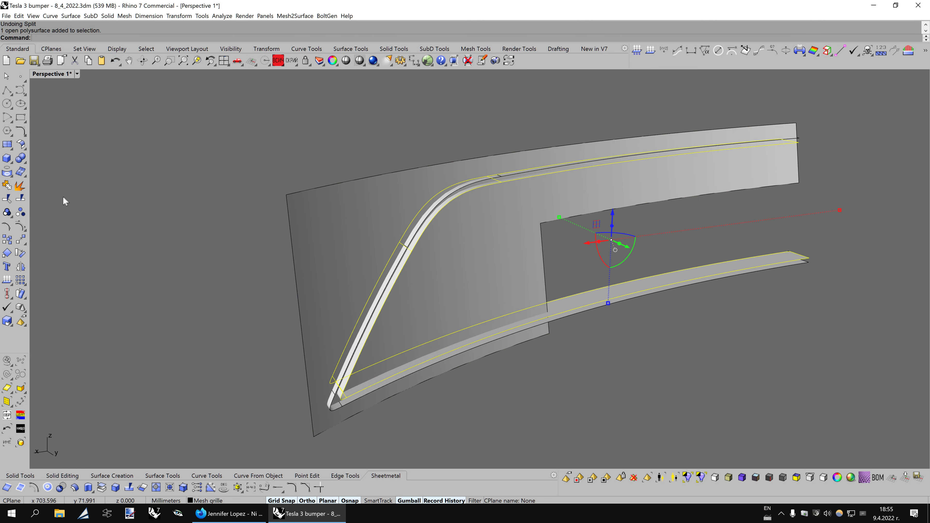
click(20, 198)
click(527, 201)
key(Return)
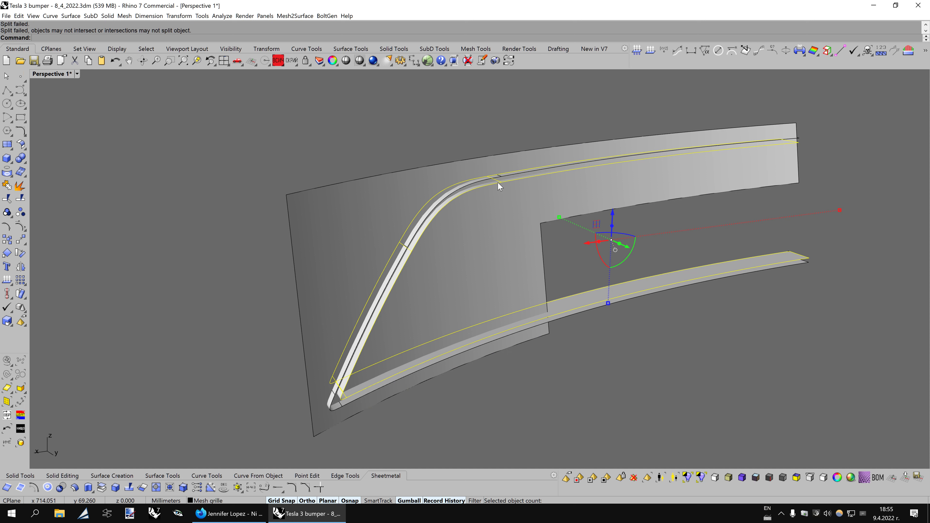
right_drag(518, 254, 527, 262)
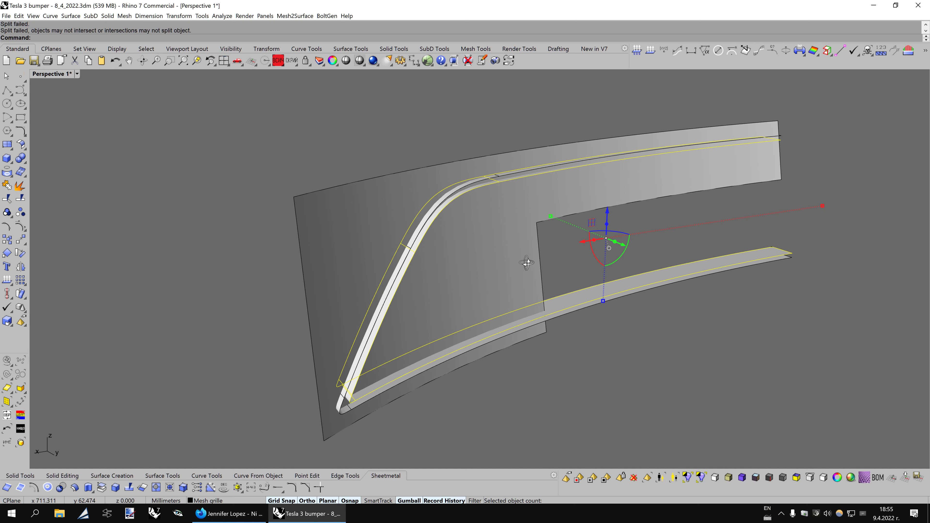
key(Escape)
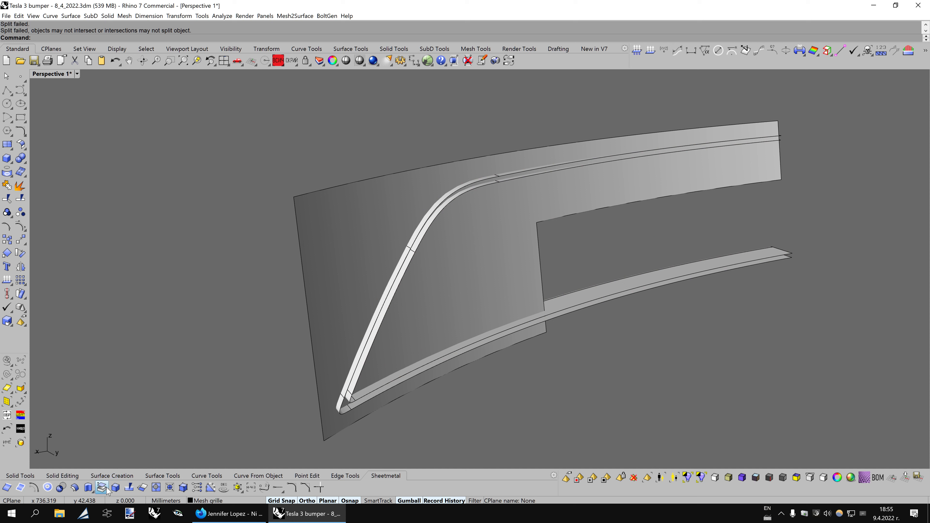
- Extract the lower strip surface from the panel
click(88, 487)
click(564, 311)
key(Return)
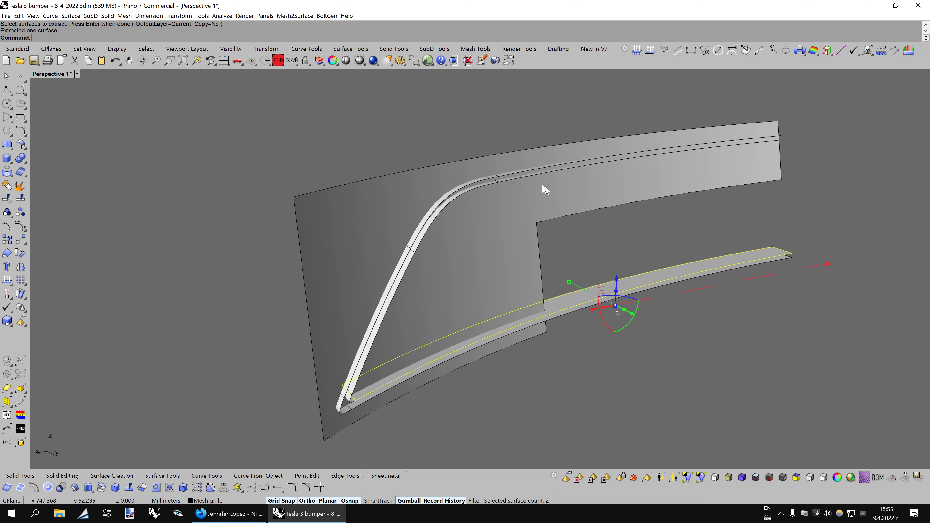
- Split the upper strip with the large surface, delete one piece, and review the panel
click(531, 177)
click(20, 198)
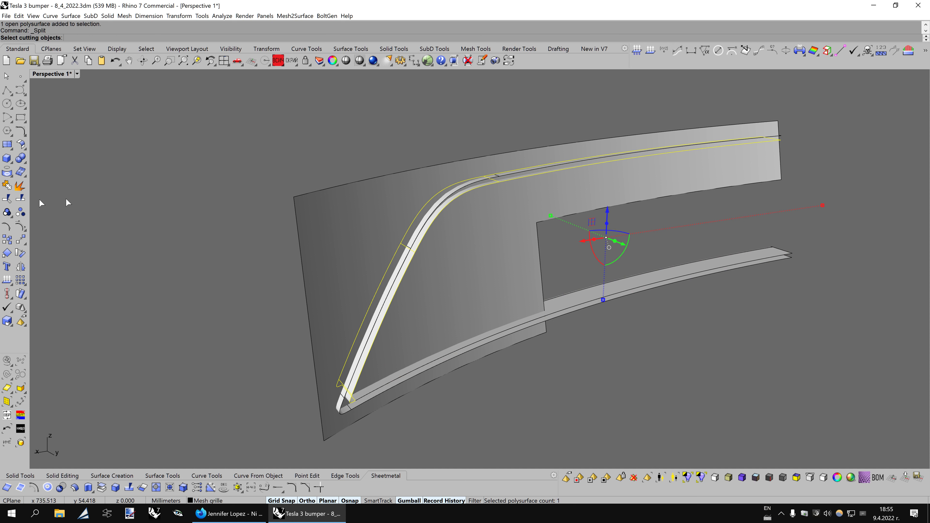
click(487, 196)
key(Return)
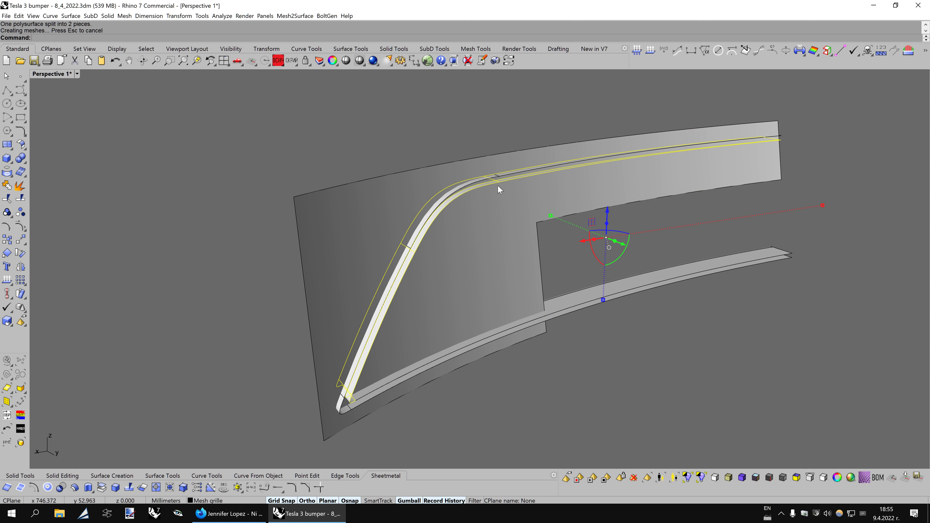
key(Delete)
mouse_move(516, 285)
right_down()
mouse_move(476, 337)
mouse_move(491, 342)
mouse_move(435, 370)
right_up()
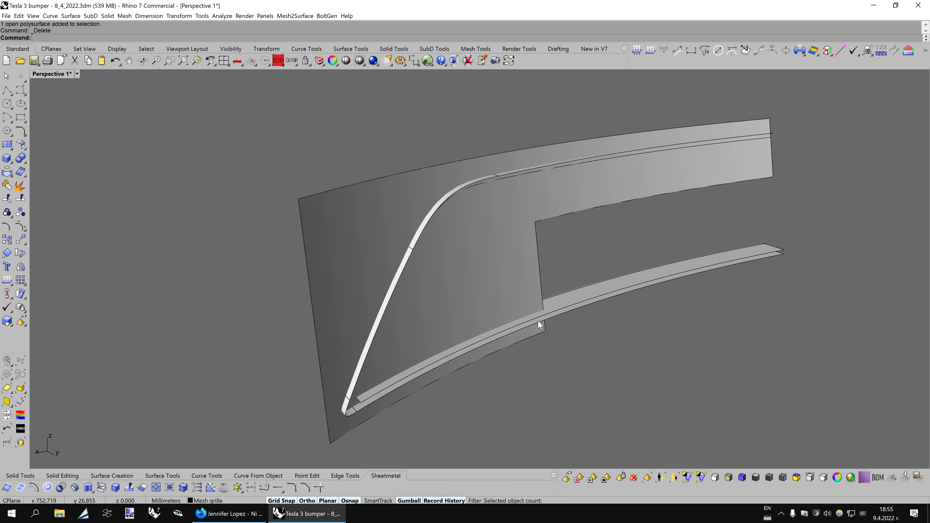
right_drag(550, 321, 662, 321)
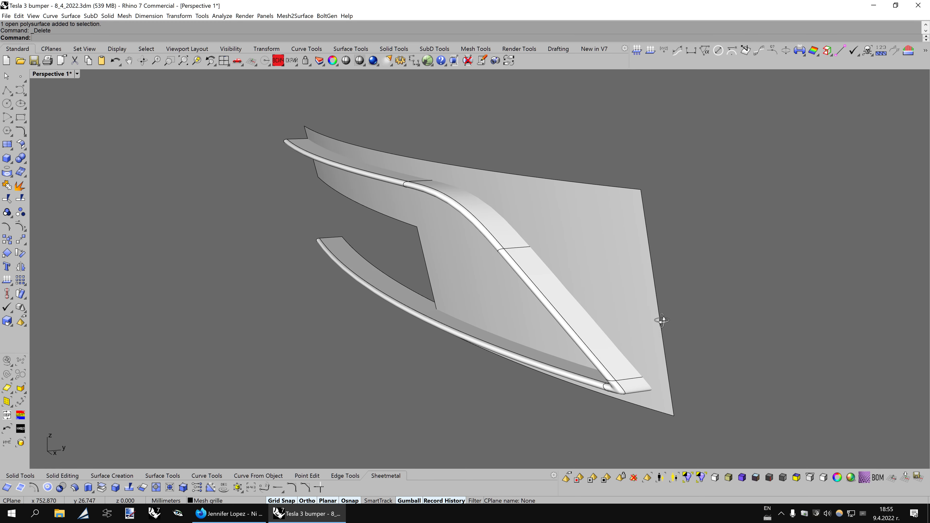
mouse_move(661, 321)
right_down()
mouse_move(582, 326)
mouse_move(602, 326)
right_up()
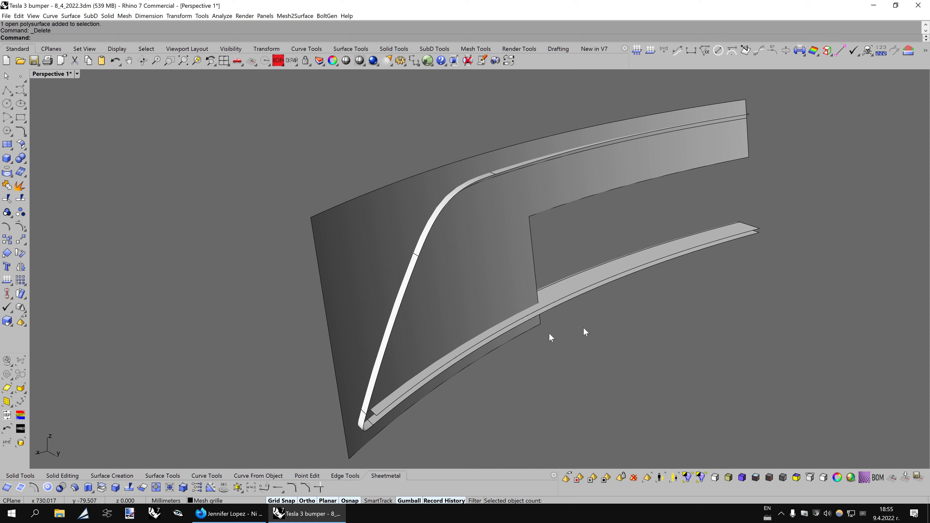
- Copy the notched backing surface in place and untrim its notch edge
click(369, 237)
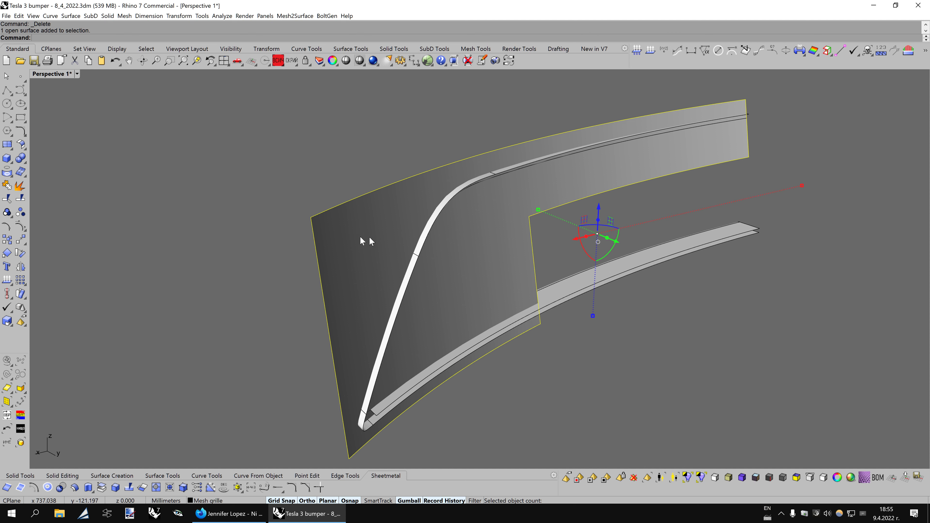
click(88, 60)
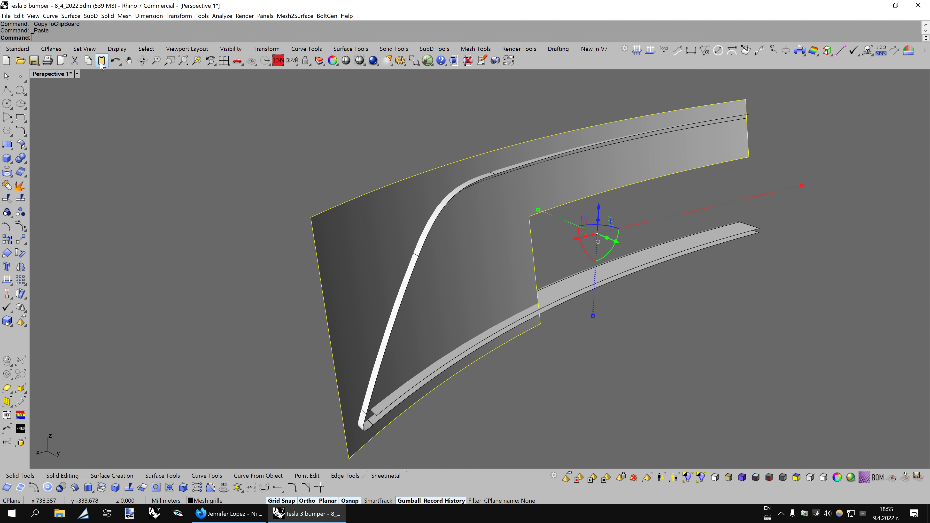
click(156, 487)
click(538, 273)
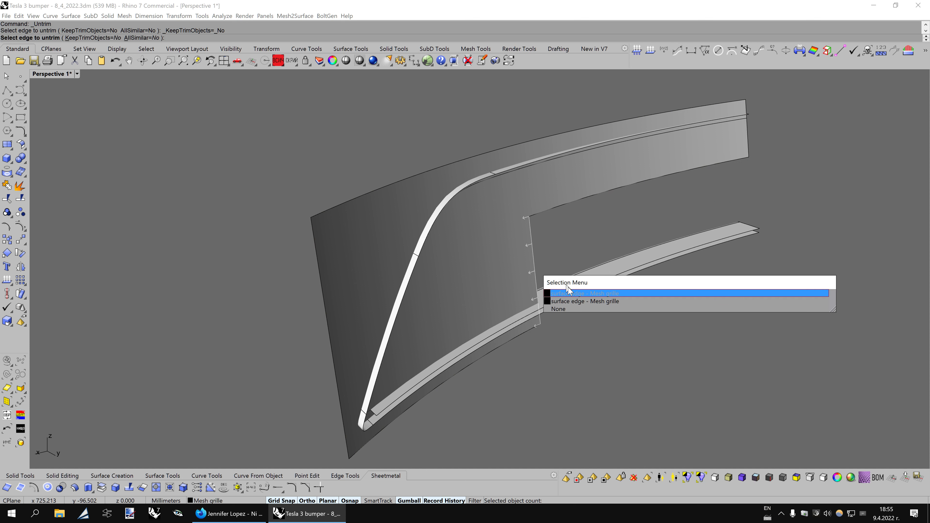
click(570, 299)
key(Return)
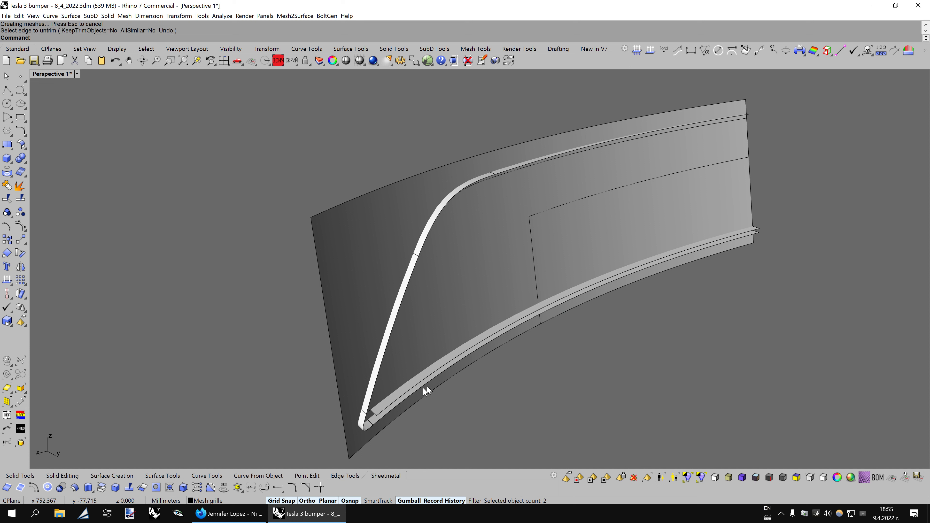
- Split the lower trim strip and delete the cut-off trim piece
click(393, 402)
click(20, 198)
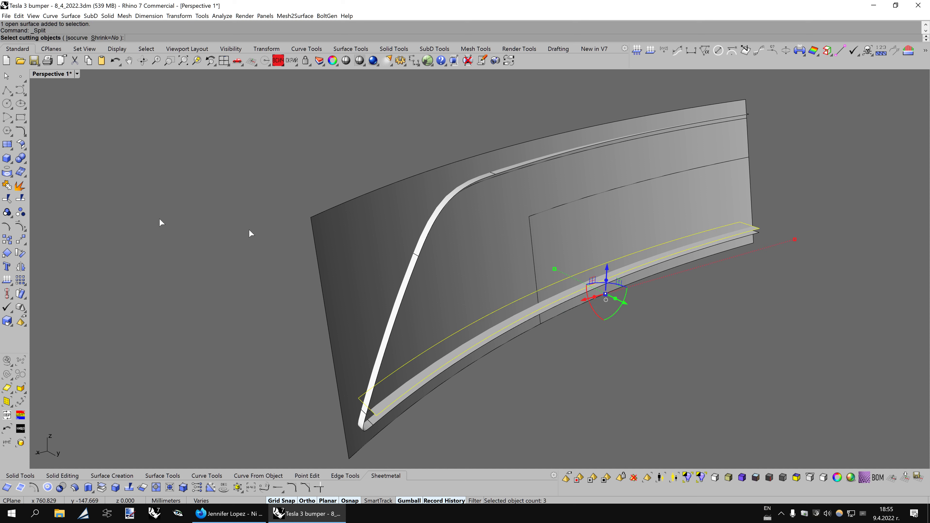
key(Return)
click(566, 302)
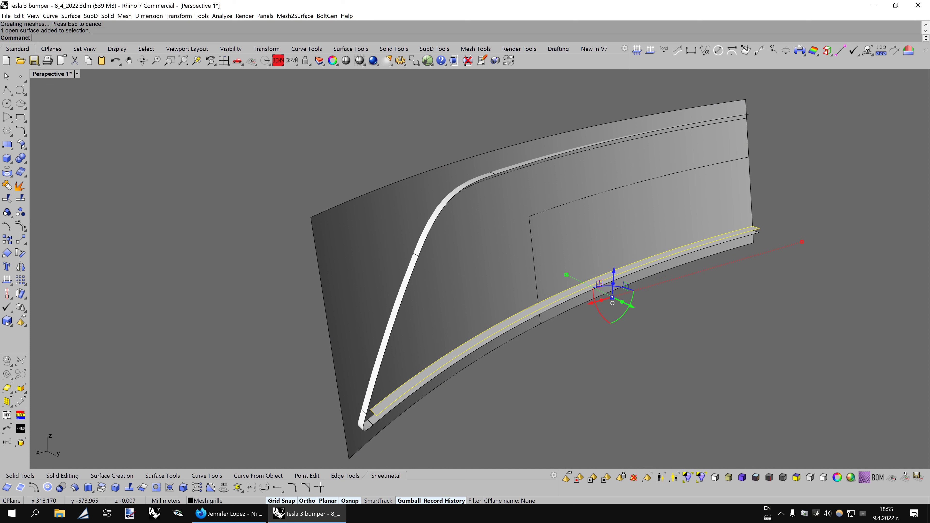
key(Escape)
click(547, 307)
key(Return)
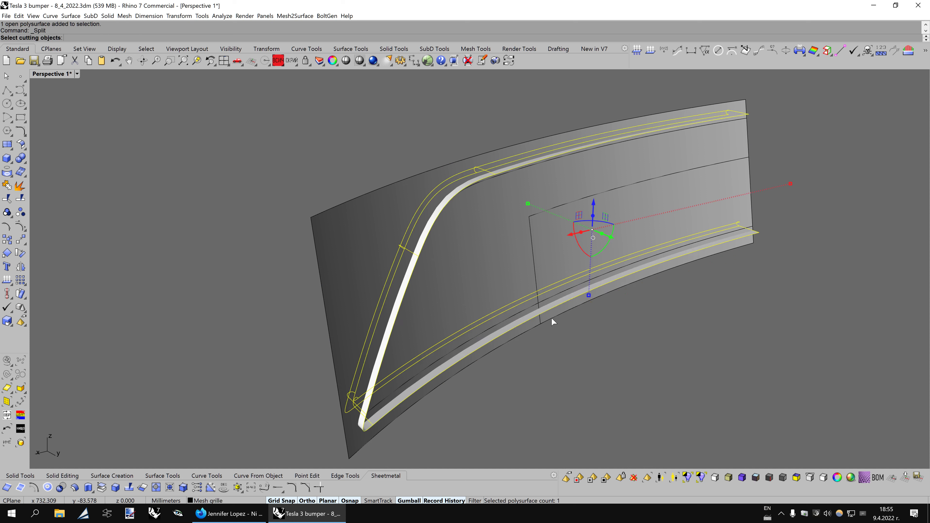
key(Return)
click(552, 306)
key(Delete)
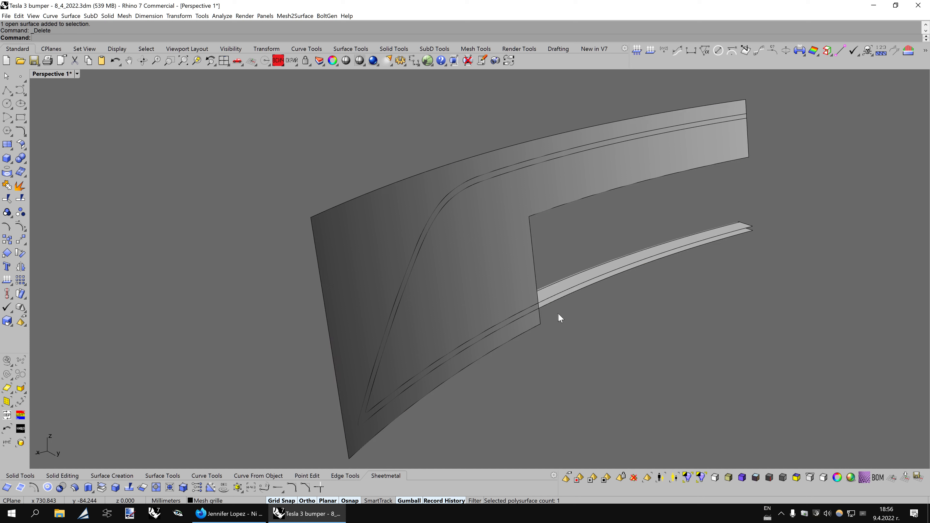
right_drag(582, 337, 554, 367)
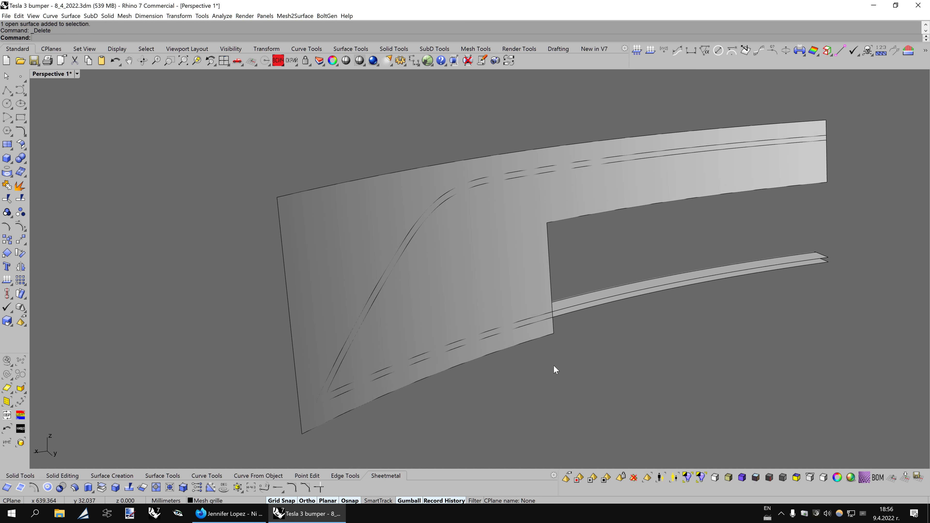
click(521, 291)
click(20, 198)
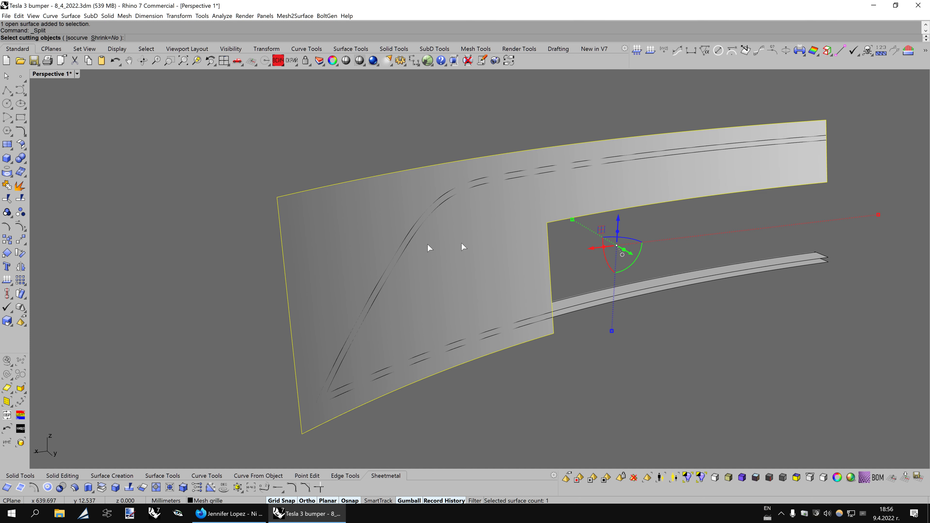
click(483, 191)
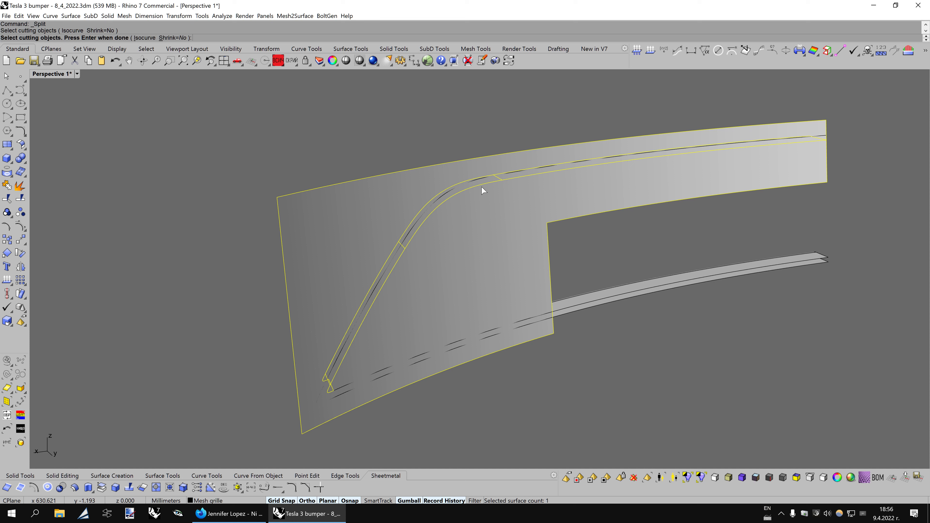
click(355, 380)
key(Return)
click(505, 255)
key(Delete)
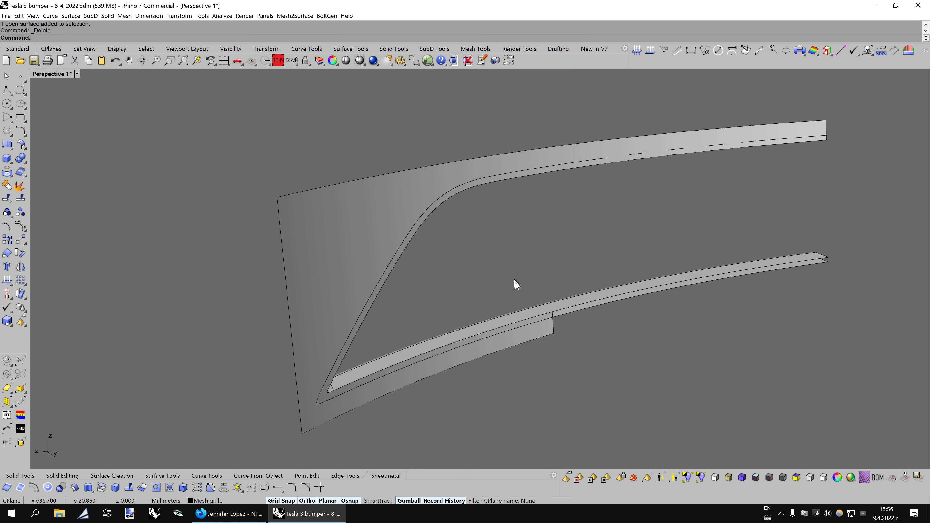
mouse_move(604, 334)
right_down()
mouse_move(544, 330)
mouse_move(612, 331)
right_up()
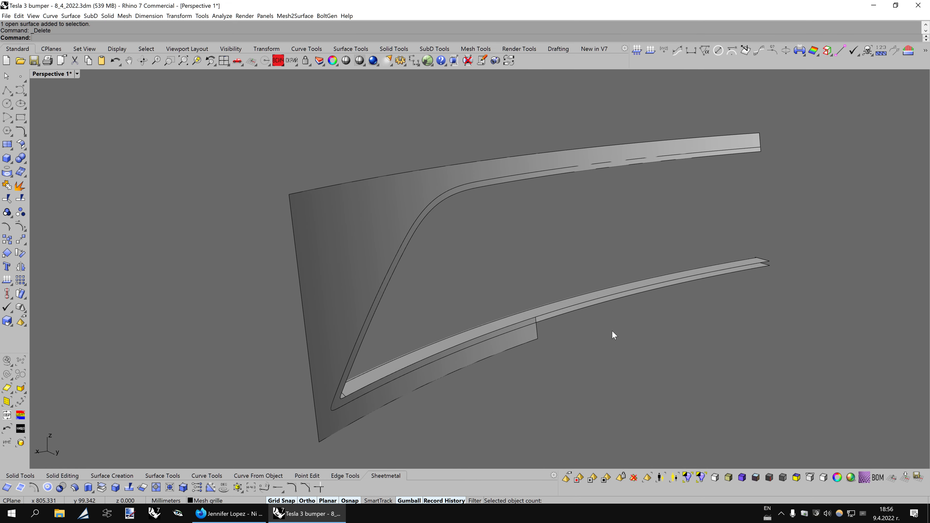
click(507, 346)
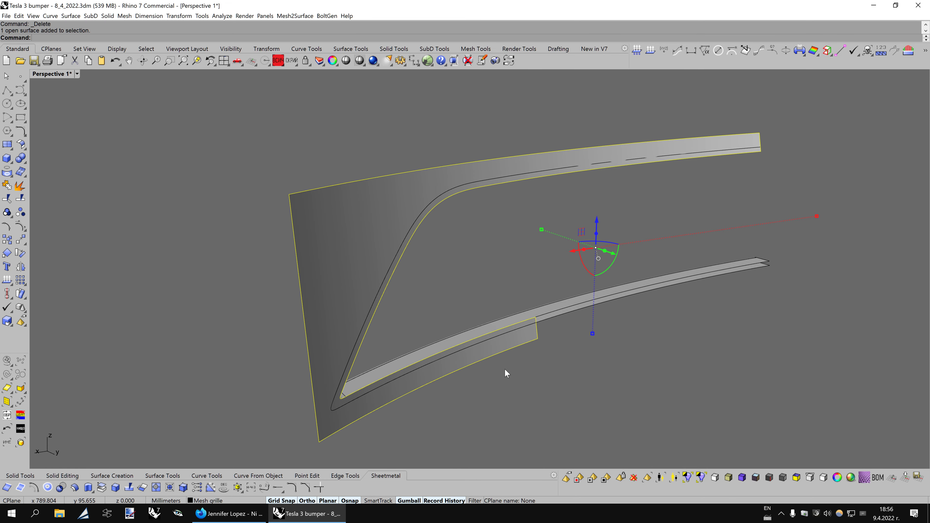
mouse_move(567, 338)
right_down()
mouse_move(635, 334)
mouse_move(583, 346)
right_up()
key(Home)
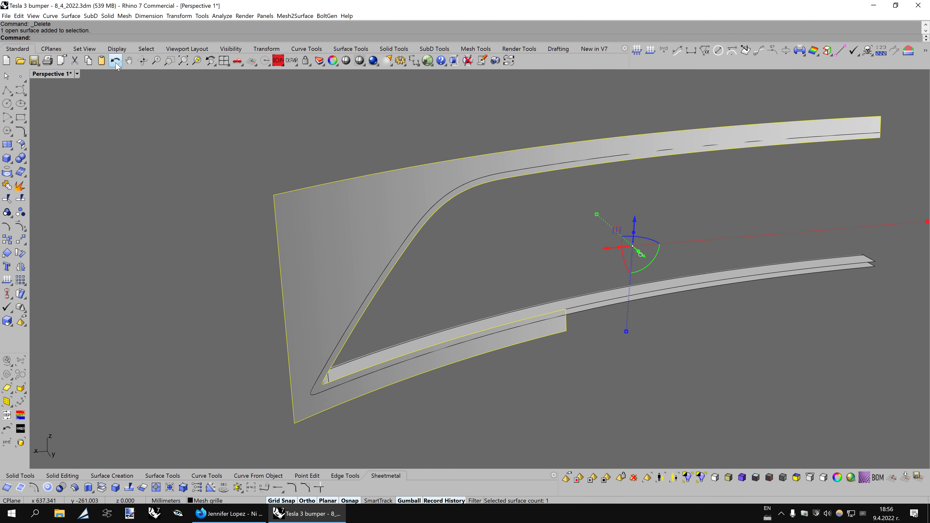
click(116, 61)
click(115, 62)
mouse_move(554, 326)
right_down()
mouse_move(645, 321)
mouse_move(736, 229)
right_up()
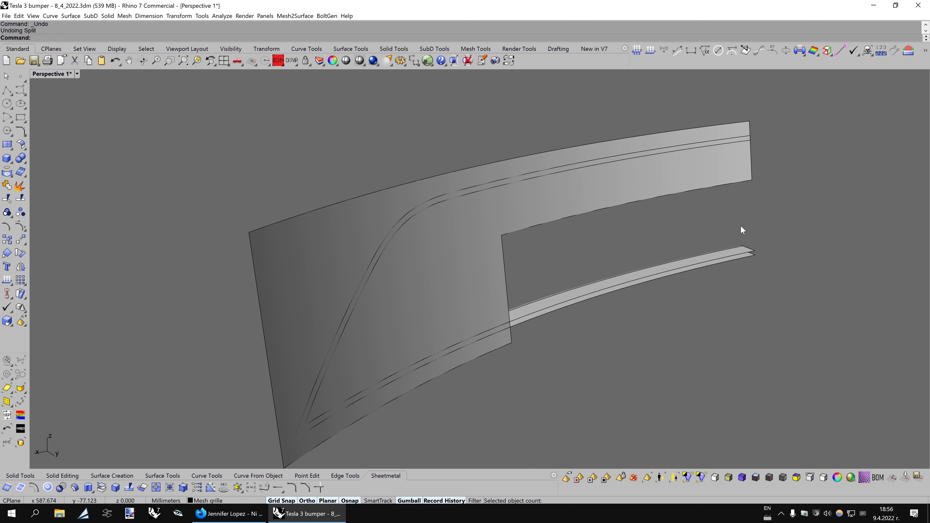
- Untrim the panel's rectangular notch edge, then return to the four-viewport layout
click(468, 277)
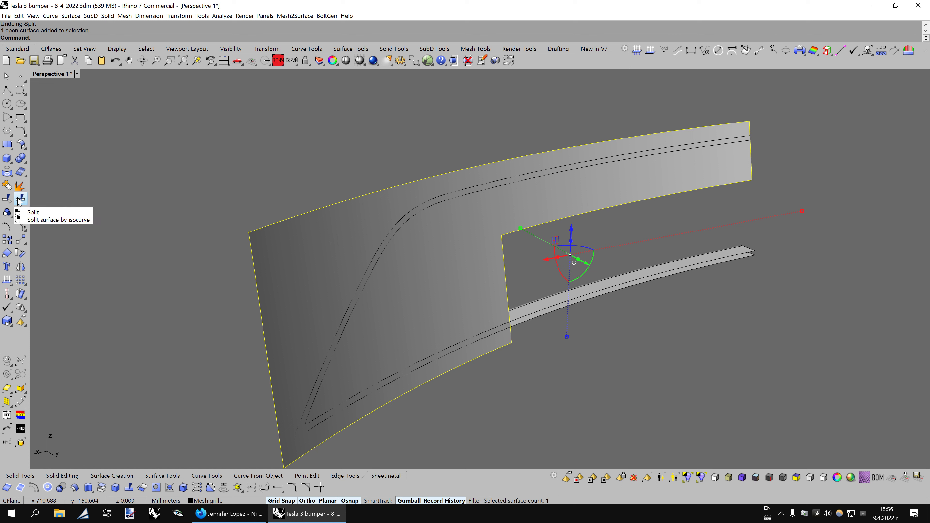
click(83, 307)
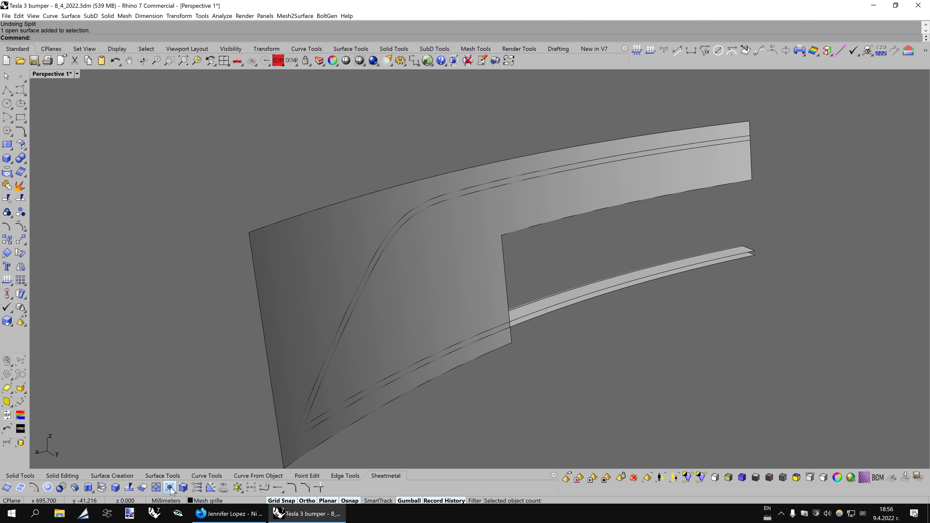
click(156, 487)
click(510, 339)
right_click(510, 339)
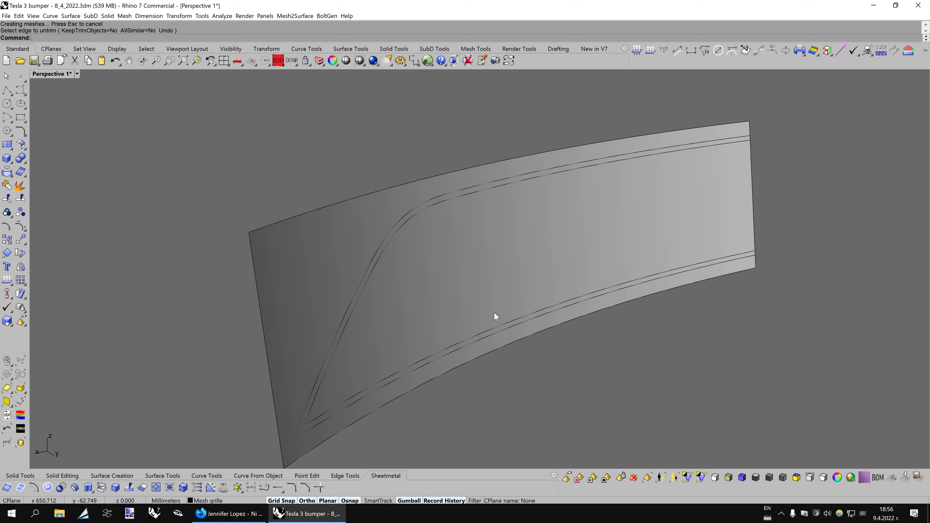
double_click(63, 74)
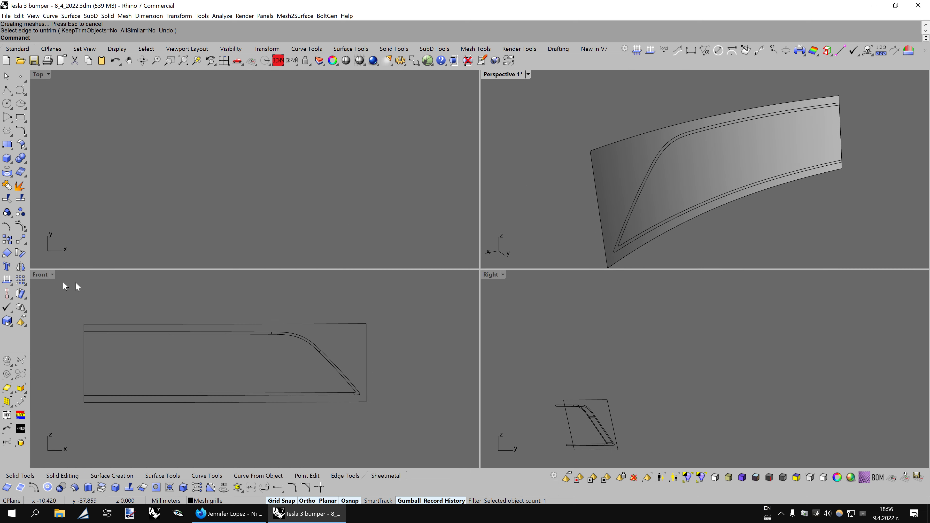
- Unhide the L-shaped line from the Front view, shade it, and zoom out in Perspective
double_click(40, 274)
click(288, 66)
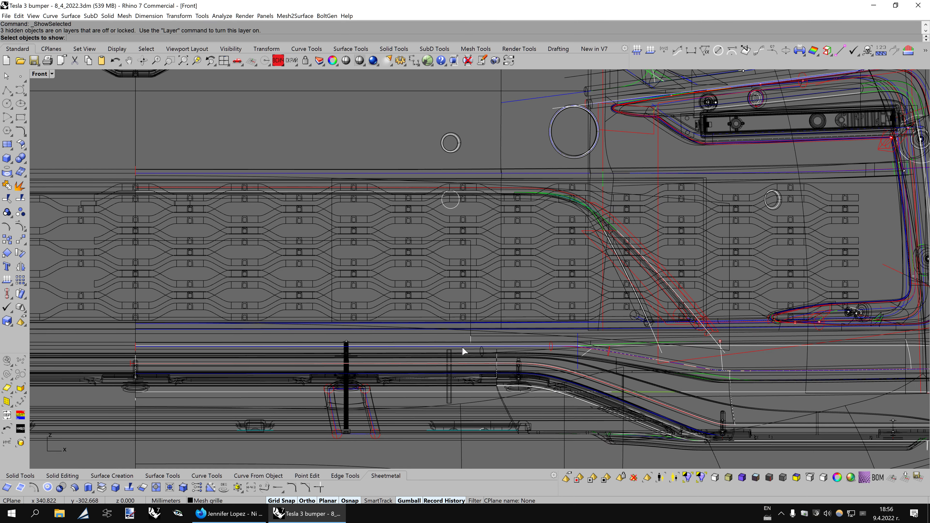
click(470, 339)
key(Return)
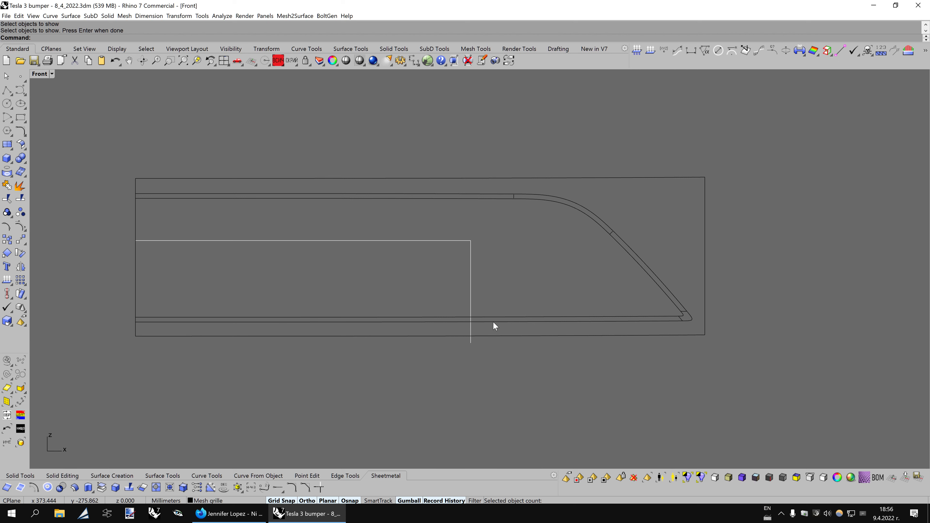
key(ctrl+alt+s)
double_click(44, 74)
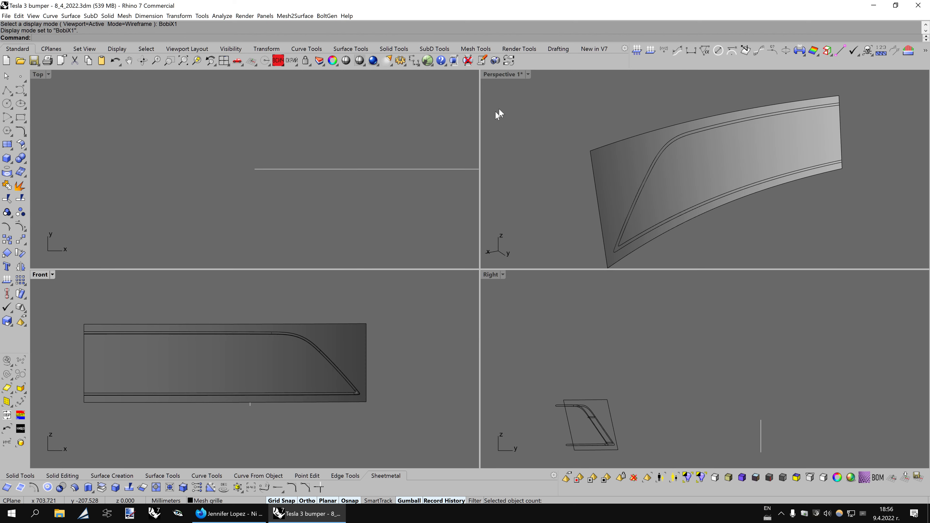
double_click(515, 77)
scroll(423, 247, down, 5)
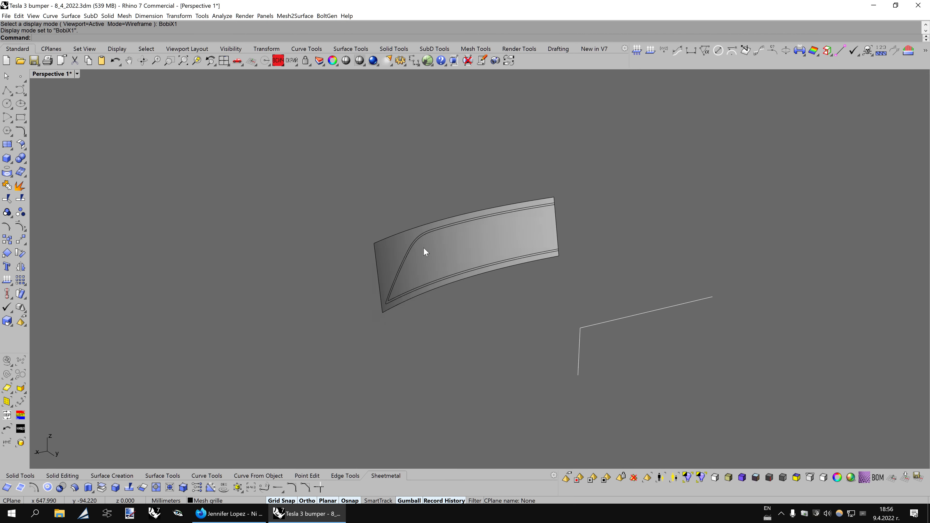
- Extrude the L-shaped curve into a box, move it against the panel, and hide the curve
click(622, 318)
right_drag(637, 316, 686, 349)
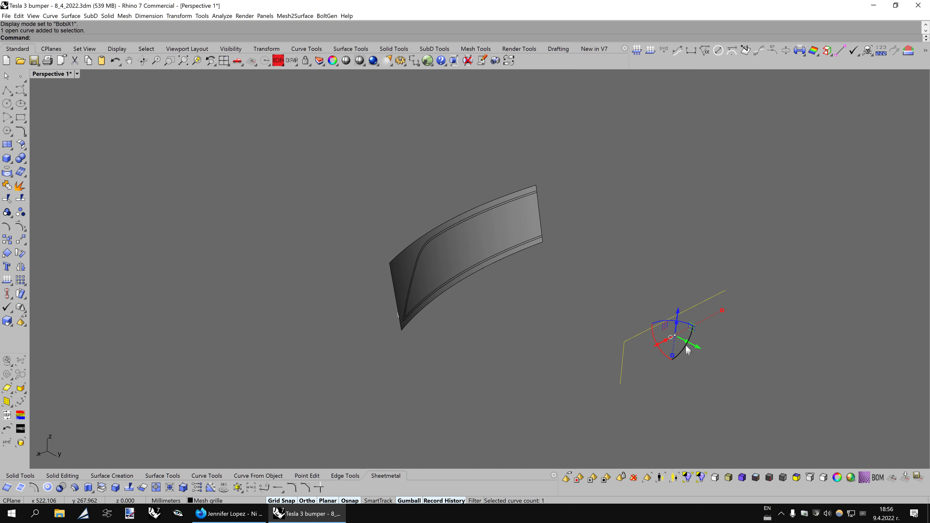
drag(685, 343, 578, 290)
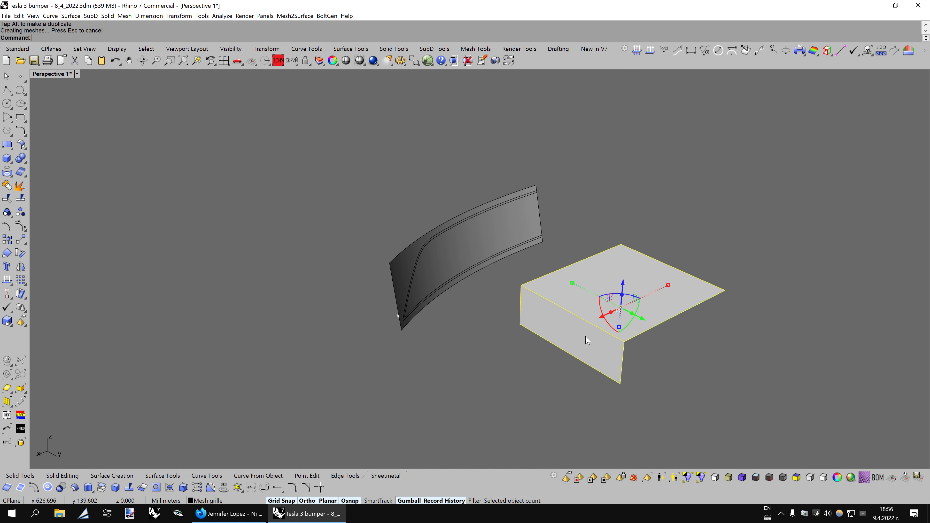
drag(627, 318, 507, 274)
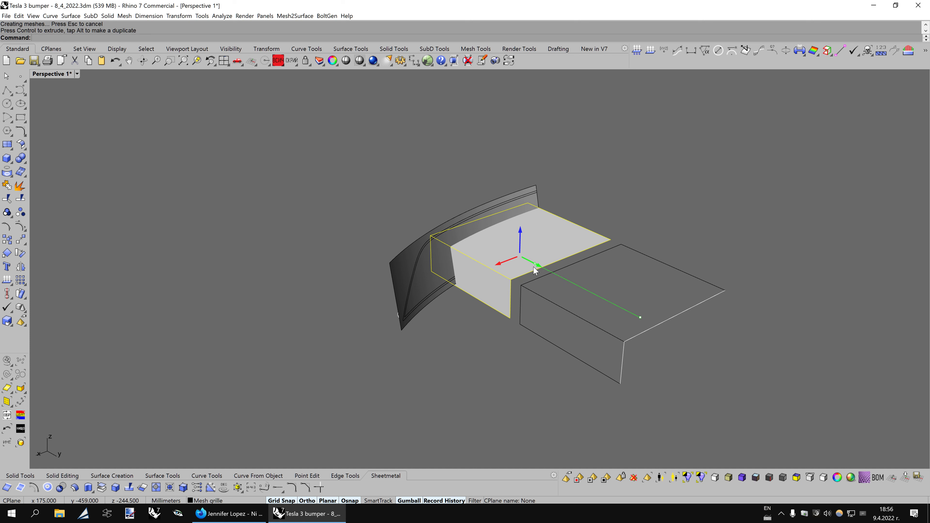
click(507, 273)
click(622, 358)
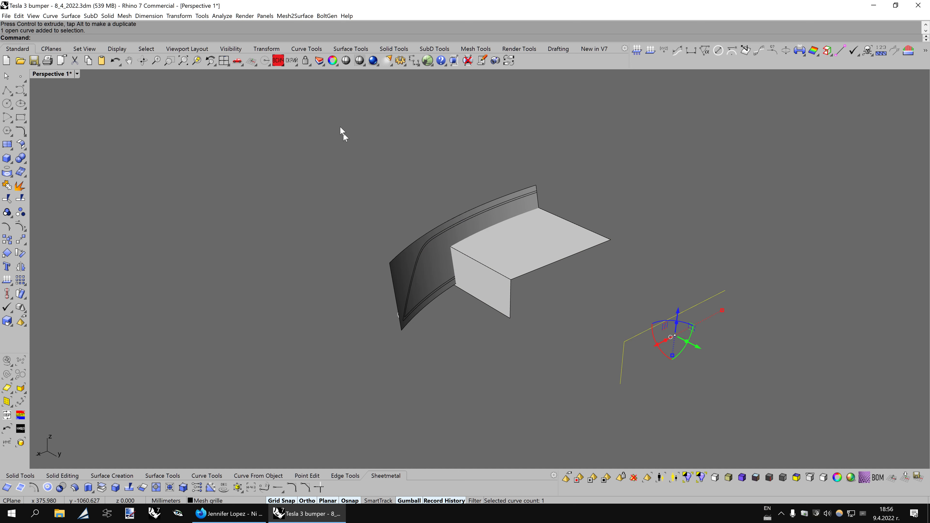
click(294, 62)
scroll(504, 271, up, 5)
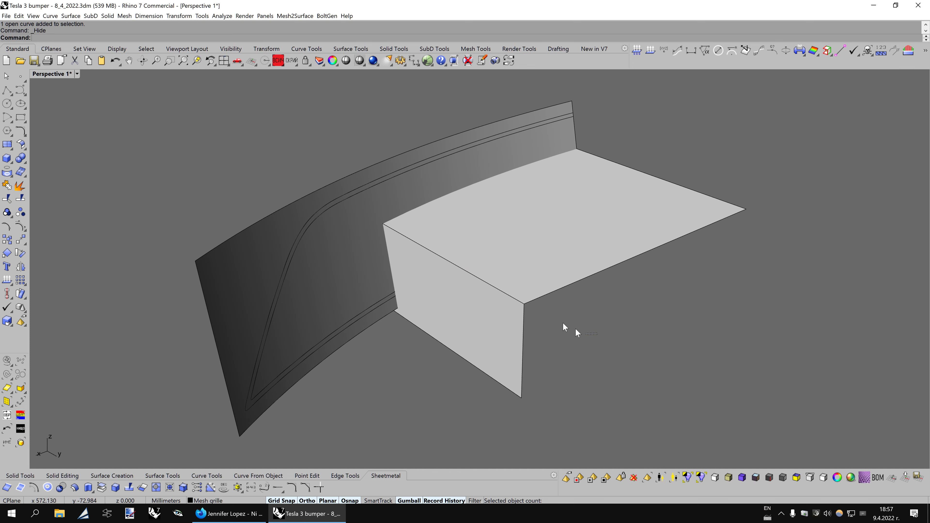
- Explode the box polysurface into two separate surfaces
click(462, 308)
click(21, 186)
key(Escape)
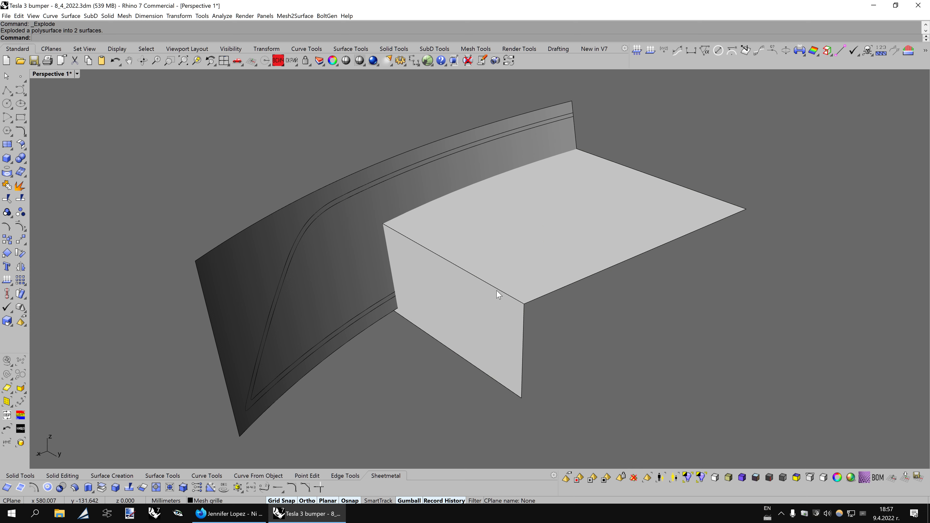
right_drag(498, 295, 493, 288)
mouse_move(459, 210)
right_down()
mouse_move(525, 301)
mouse_move(508, 287)
mouse_move(532, 295)
mouse_move(528, 310)
right_up()
- Raise the front face's two bottom control points about 26 mm
click(477, 350)
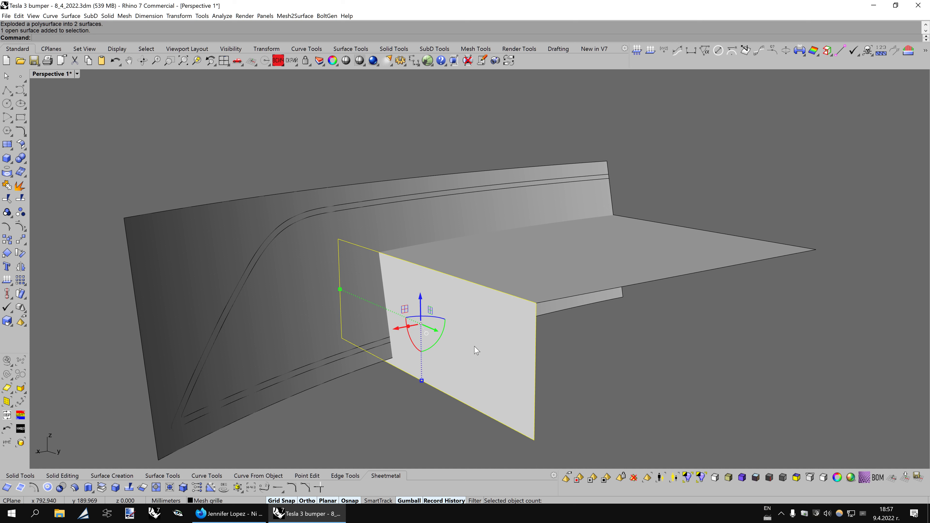
key(F10)
click(450, 396)
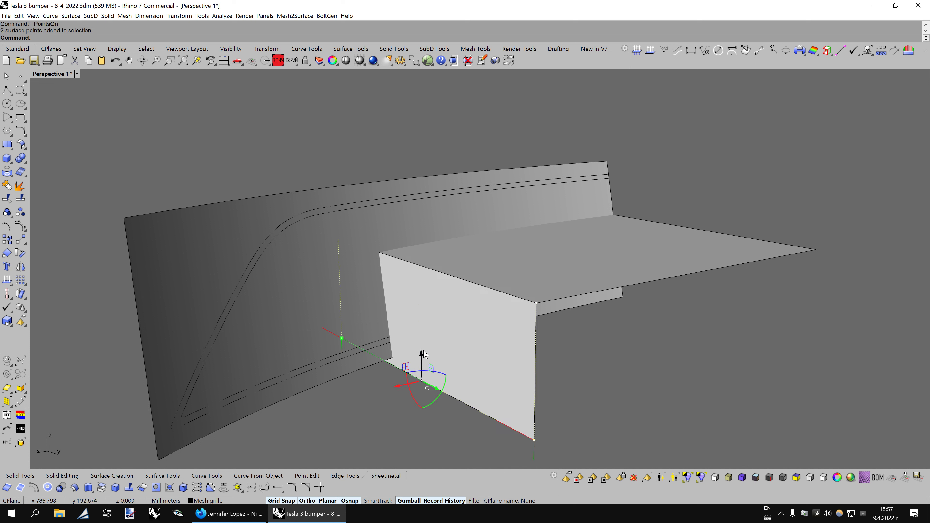
drag(424, 351, 424, 327)
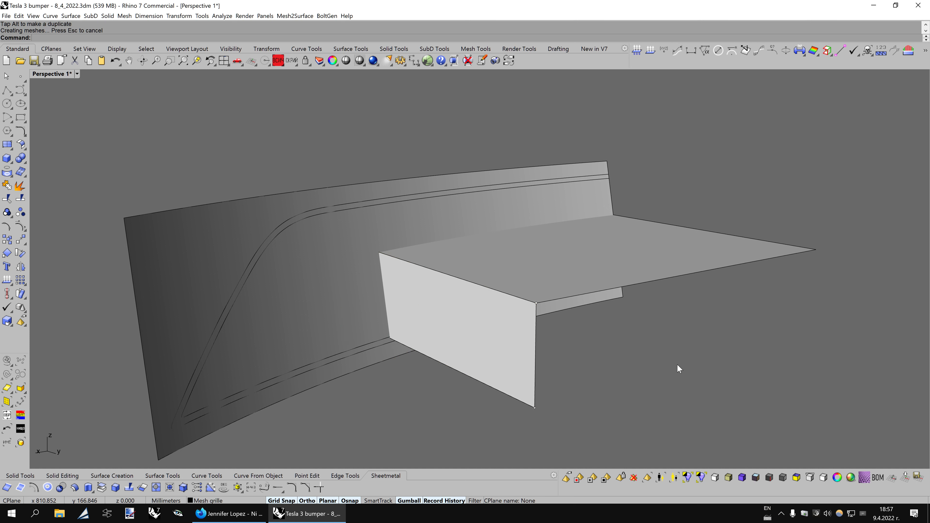
key(Escape)
click(333, 277)
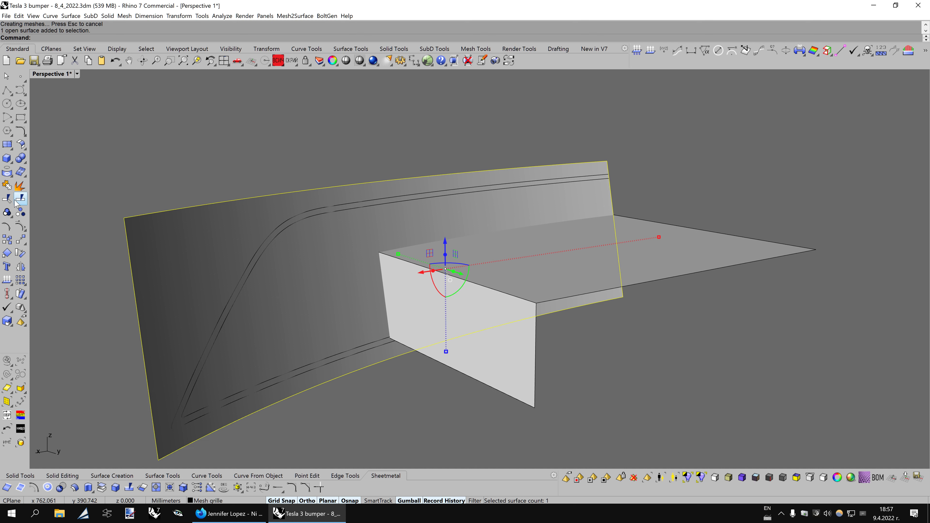
- Split the back panel with the grooves and box face, then undo the split
click(20, 198)
click(306, 219)
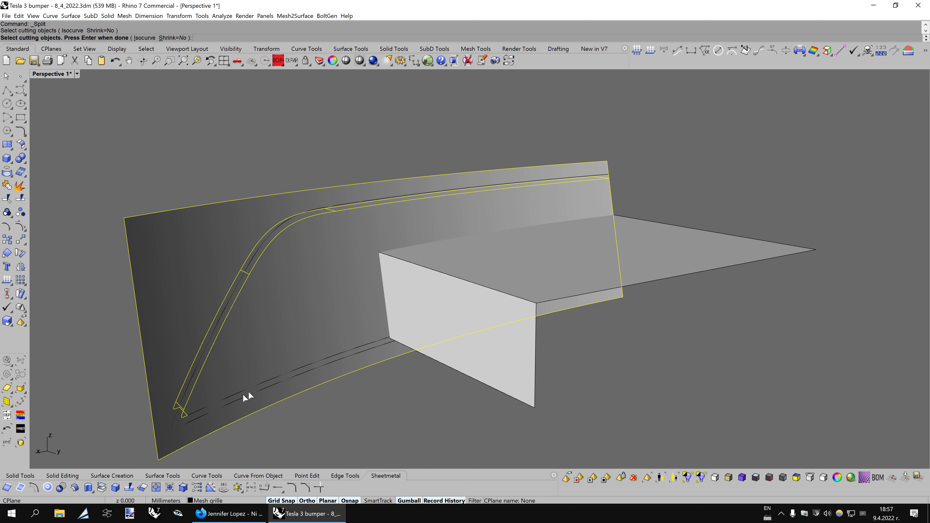
click(217, 399)
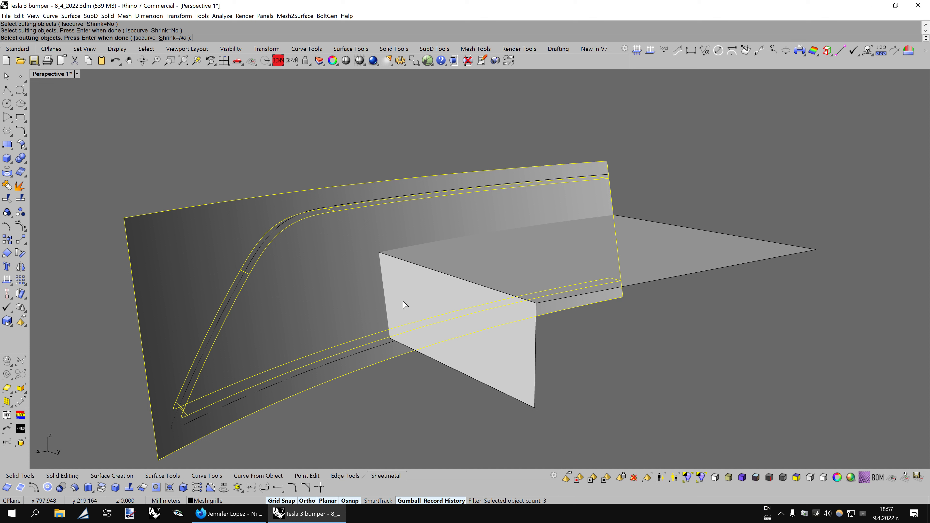
click(453, 252)
key(Return)
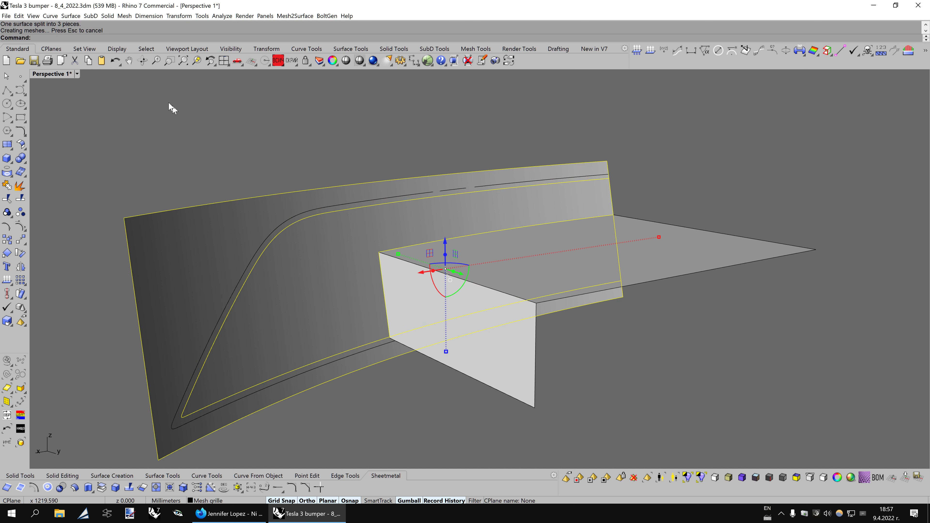
click(115, 60)
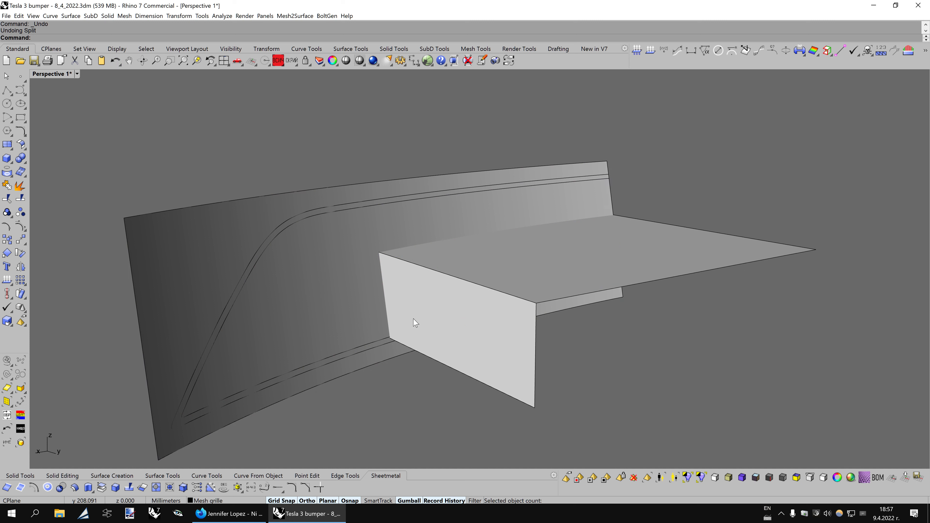
- Split the back panel using the groove strip, box face and bottom plane as cutters
click(358, 285)
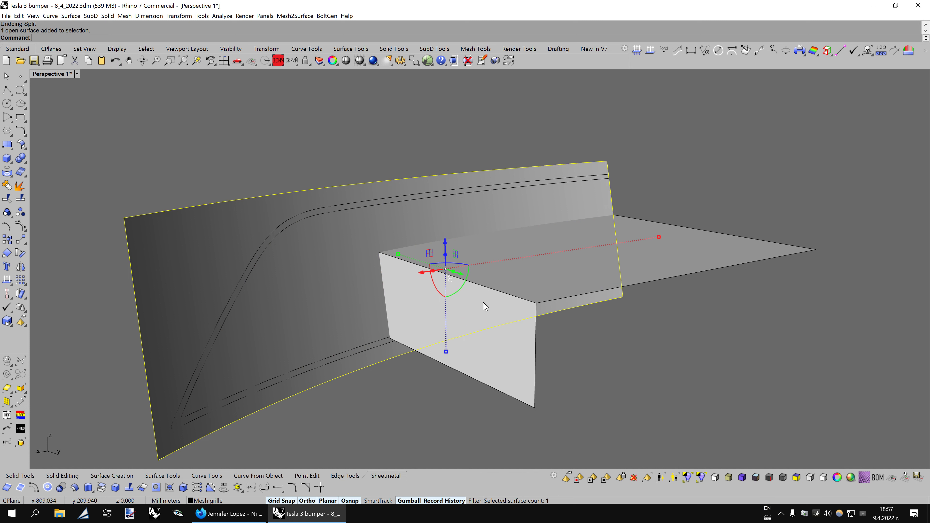
key(Return)
click(378, 339)
click(425, 308)
click(468, 262)
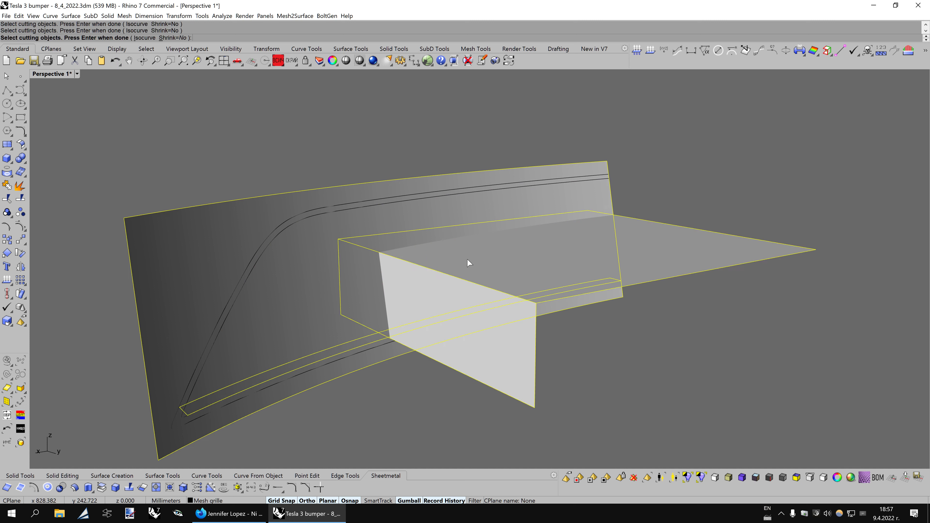
key(Return)
- Delete the piece behind the box and the box face, then select all remaining parts
right_drag(467, 258, 448, 311)
click(449, 311)
key(Delete)
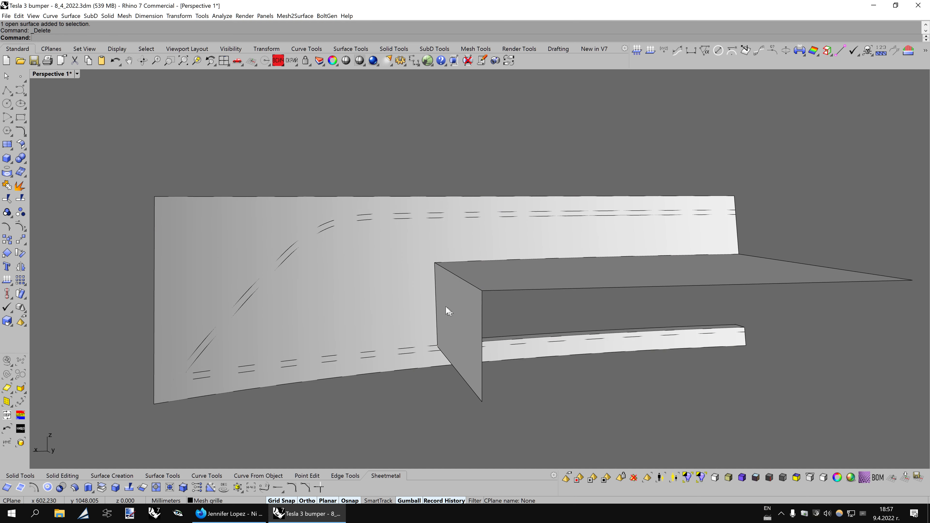
click(449, 311)
key(Delete)
mouse_move(479, 271)
right_down()
mouse_move(387, 312)
mouse_move(585, 354)
mouse_move(661, 347)
mouse_move(701, 357)
mouse_move(643, 355)
mouse_move(556, 325)
mouse_move(556, 359)
mouse_move(612, 363)
right_up()
click(387, 313)
key(Escape)
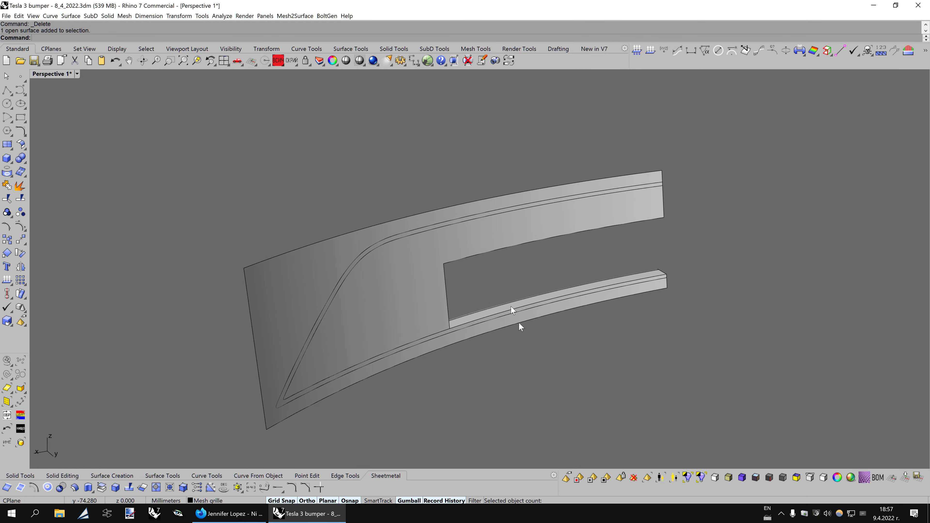
key(ctrl+a)
- Show all the hidden bumper objects again and orbit to see the panel inside the bumper
click(607, 364)
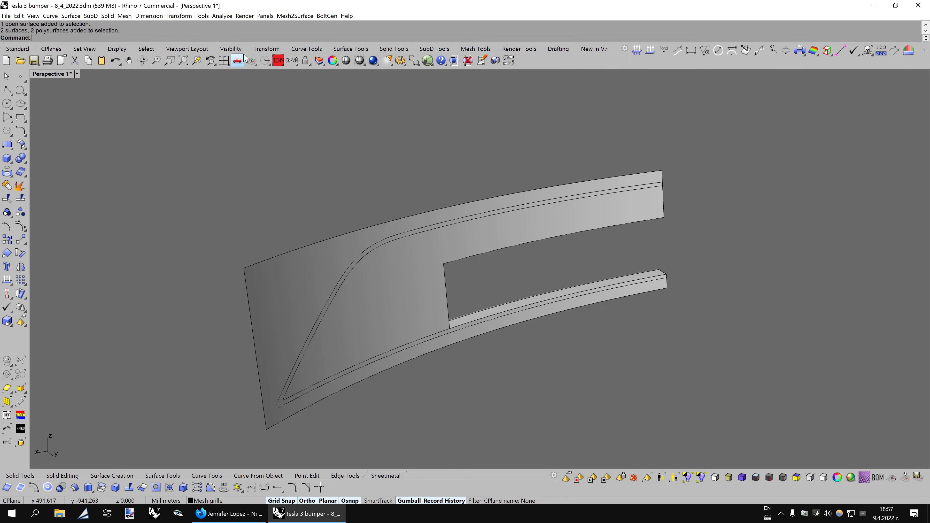
click(278, 61)
middle_click(470, 138)
click(490, 154)
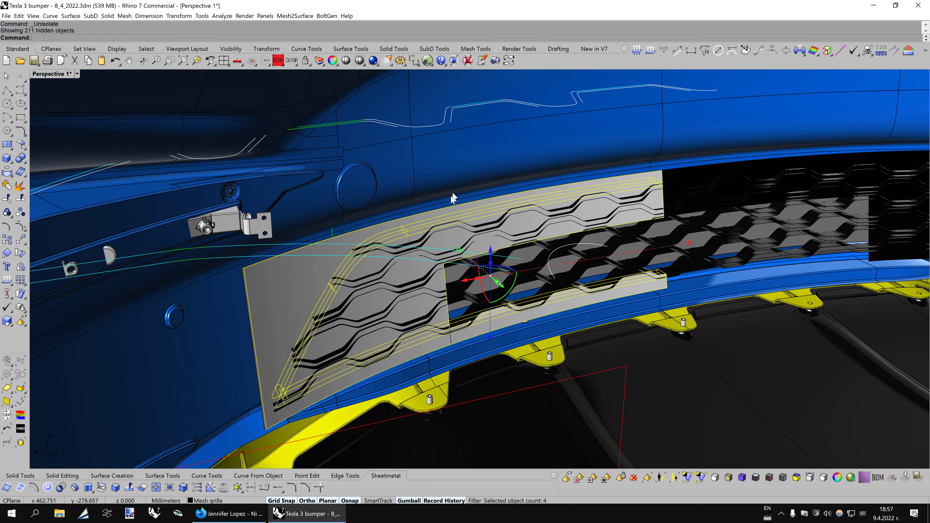
right_drag(491, 157, 665, 263)
scroll(675, 277, up, 3)
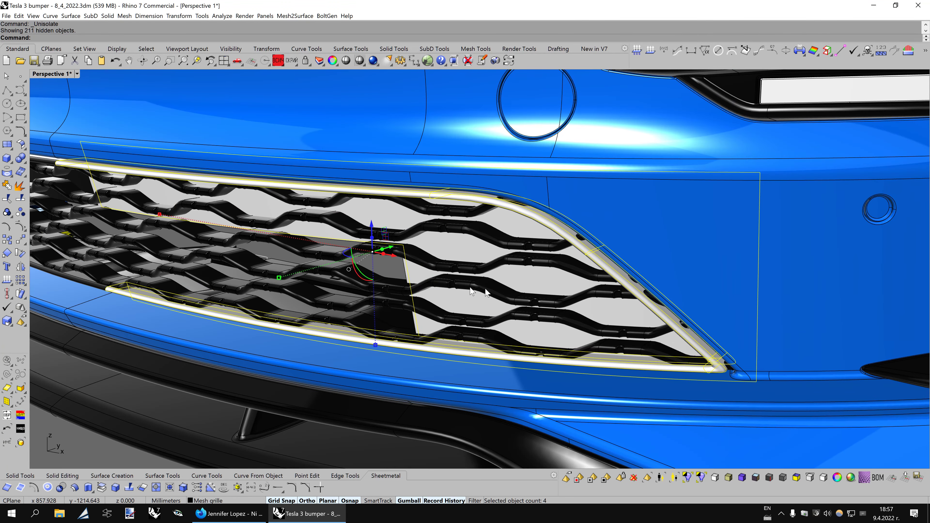
- Isolate the grille trim and backing panel, then orbit around them
click(675, 276)
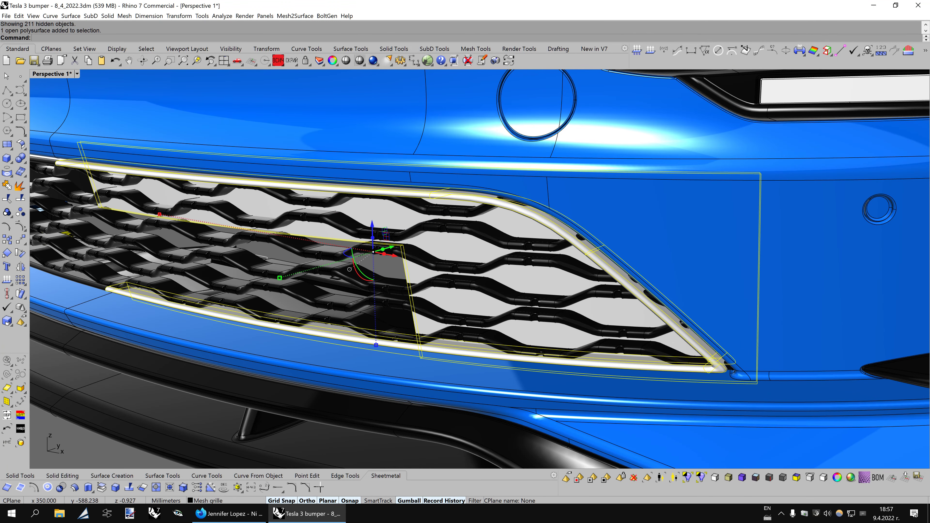
middle_click(487, 267)
click(506, 284)
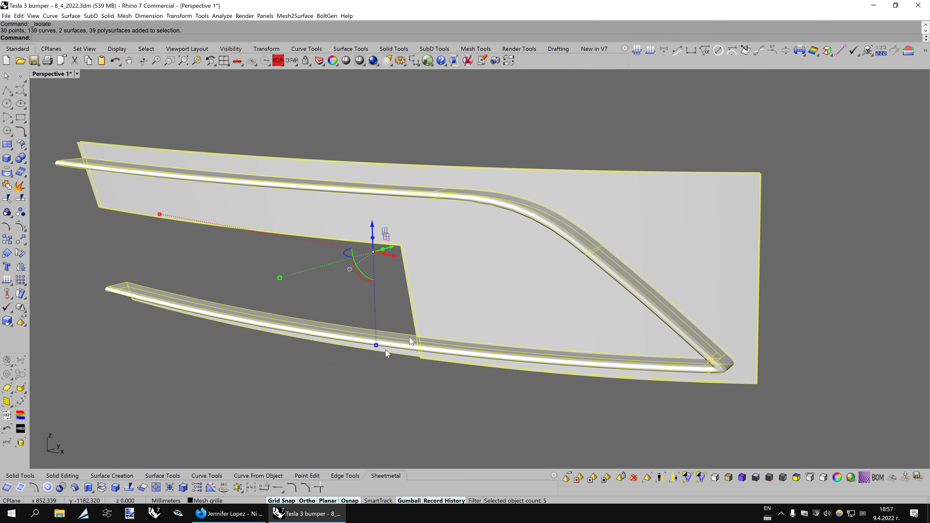
key(Escape)
mouse_move(502, 297)
right_down()
mouse_move(730, 334)
mouse_move(617, 324)
right_up()
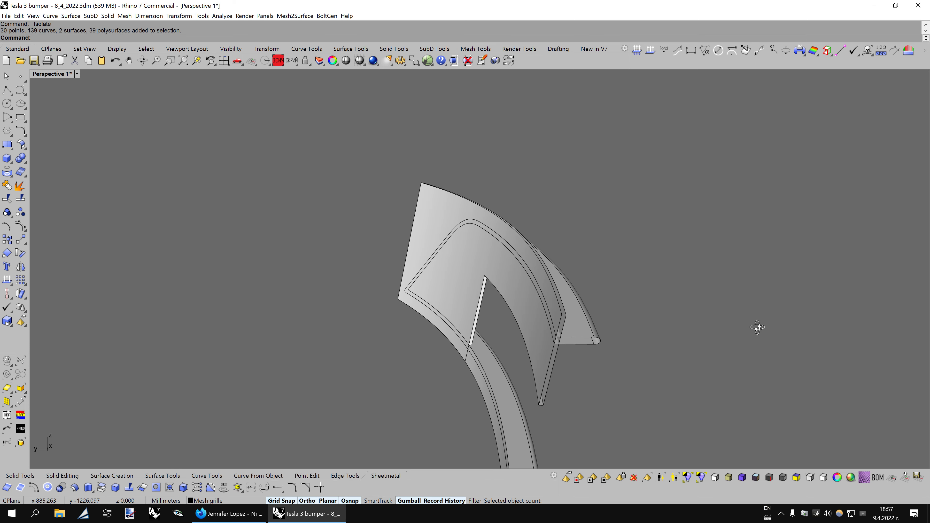
scroll(531, 323, up, 5)
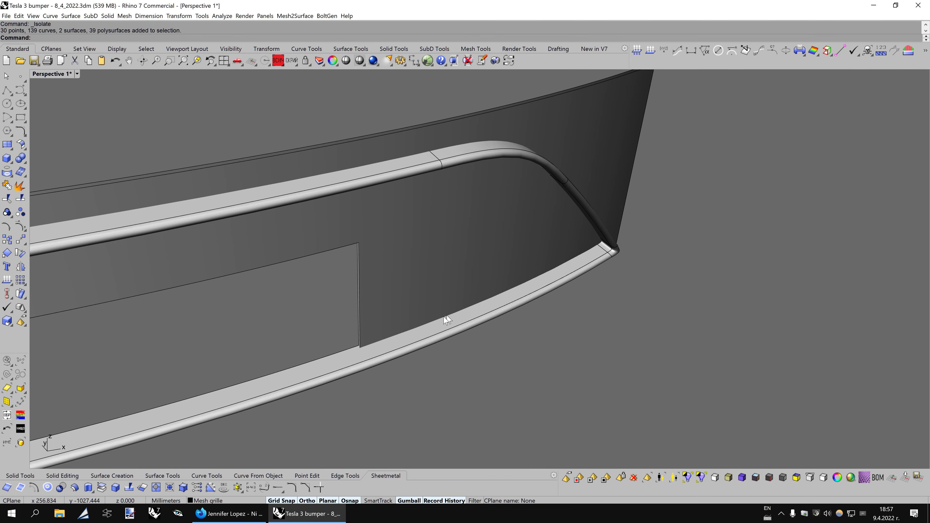
- Split the lower trim strip with the dark backing panel and delete the unwanted strip piece
click(402, 341)
right_drag(526, 323, 575, 310)
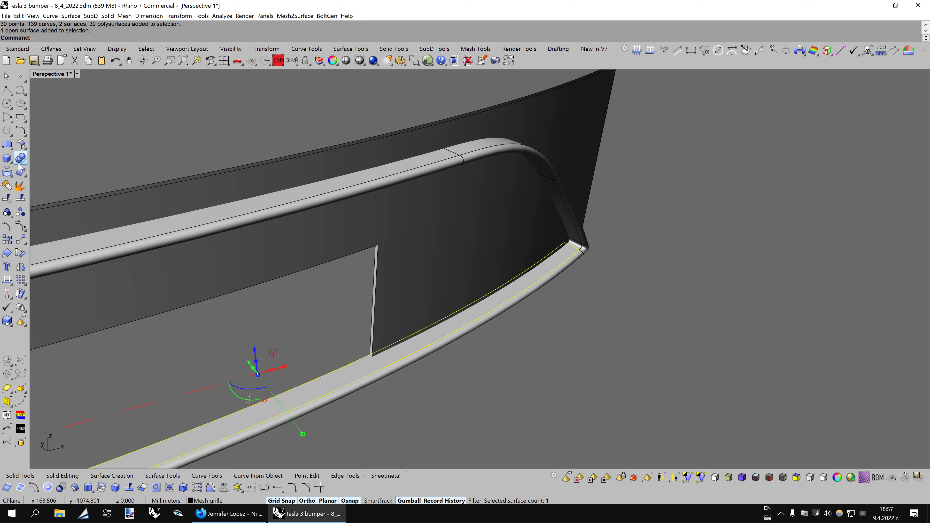
click(387, 325)
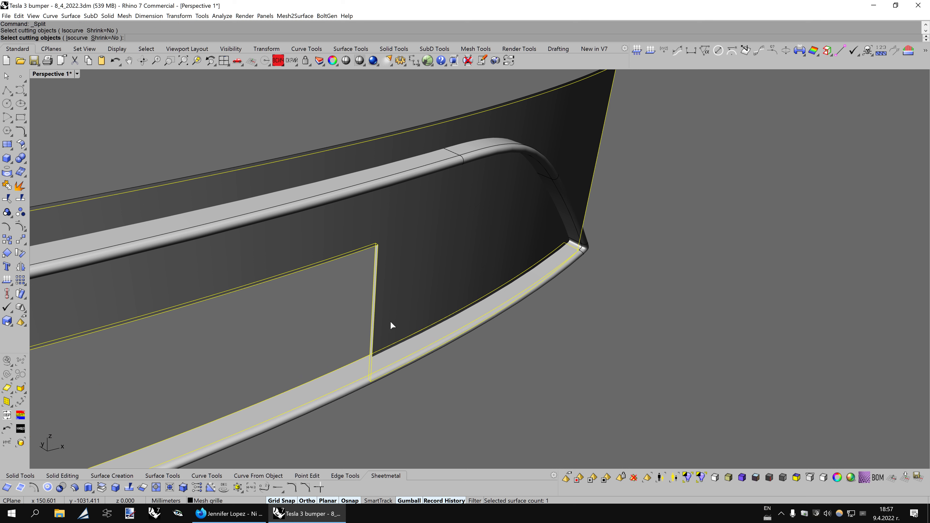
right_click(377, 331)
ctrl+click(405, 358)
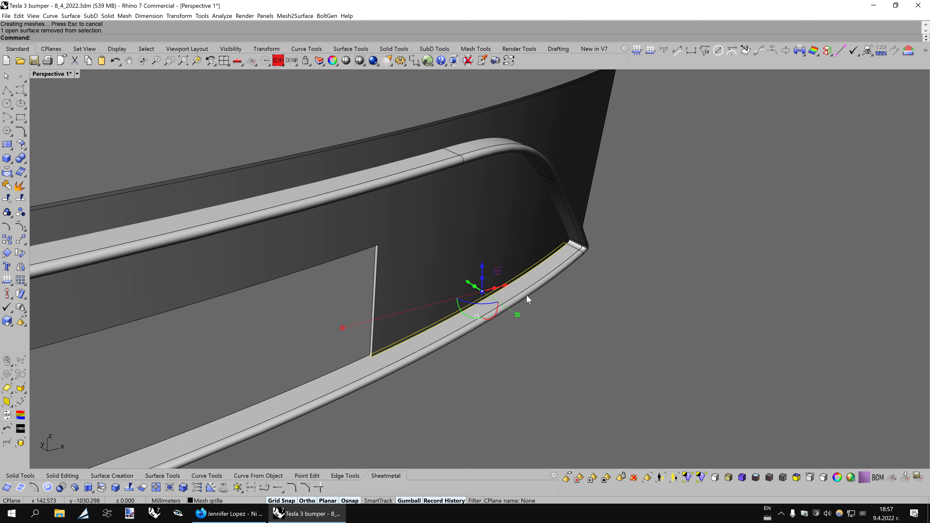
key(Delete)
mouse_move(556, 280)
right_down()
mouse_move(579, 311)
mouse_move(548, 245)
right_up()
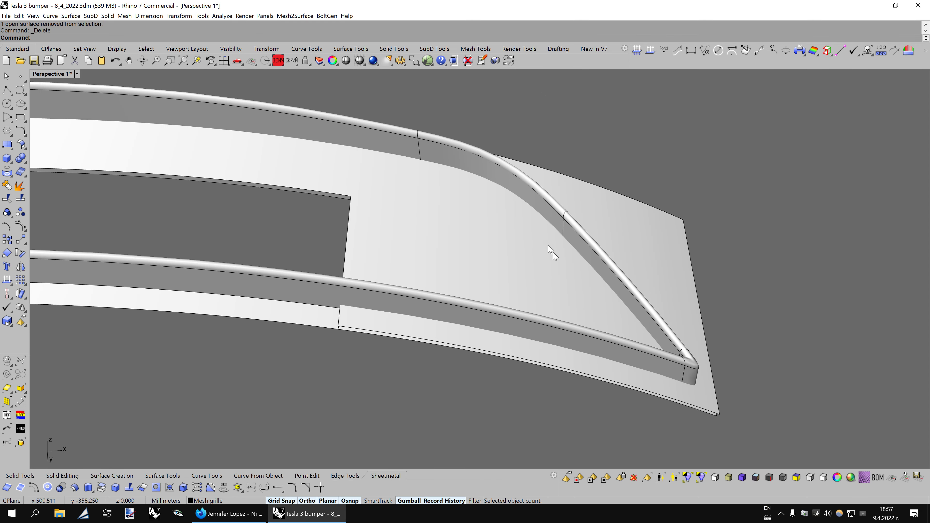
- Split the top rail with the backing panel, keeping the rounded piece and deleting the leftover
click(434, 151)
right_drag(587, 222, 725, 359)
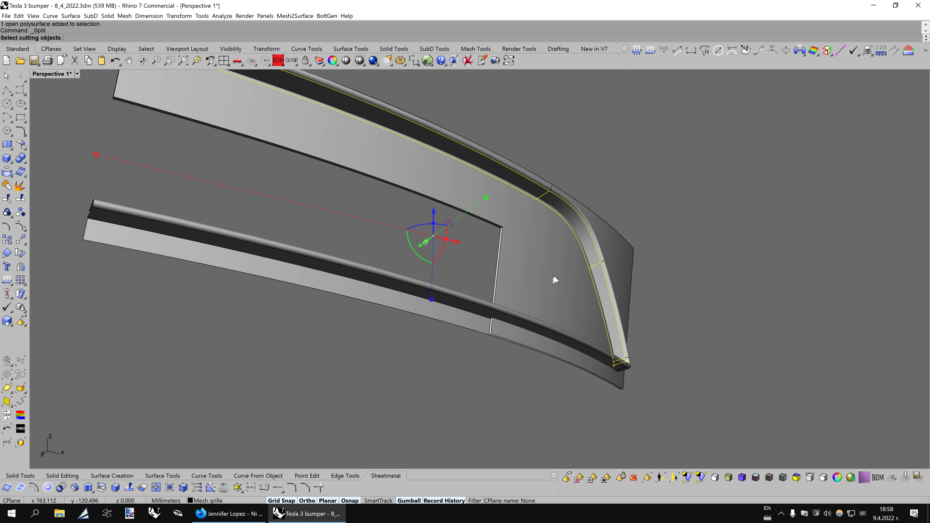
scroll(609, 254, up, 3)
click(555, 268)
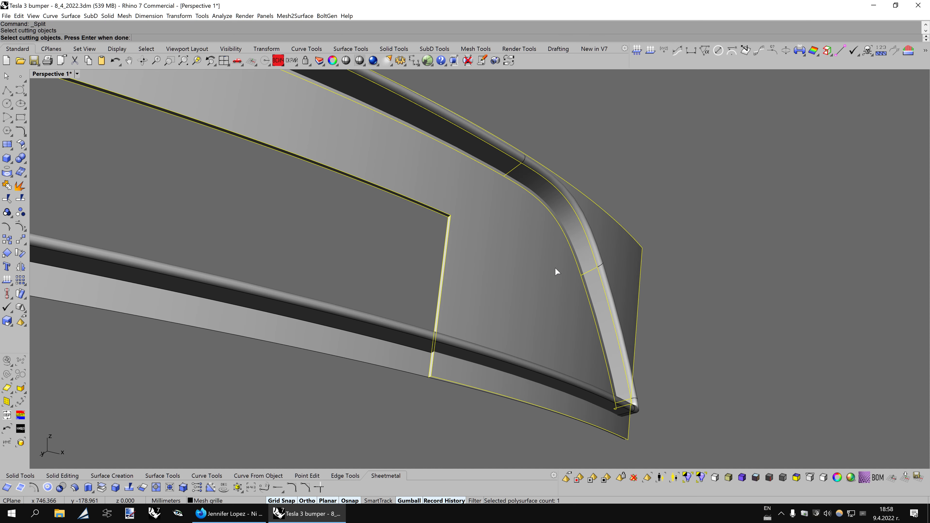
key(Return)
ctrl+click(577, 230)
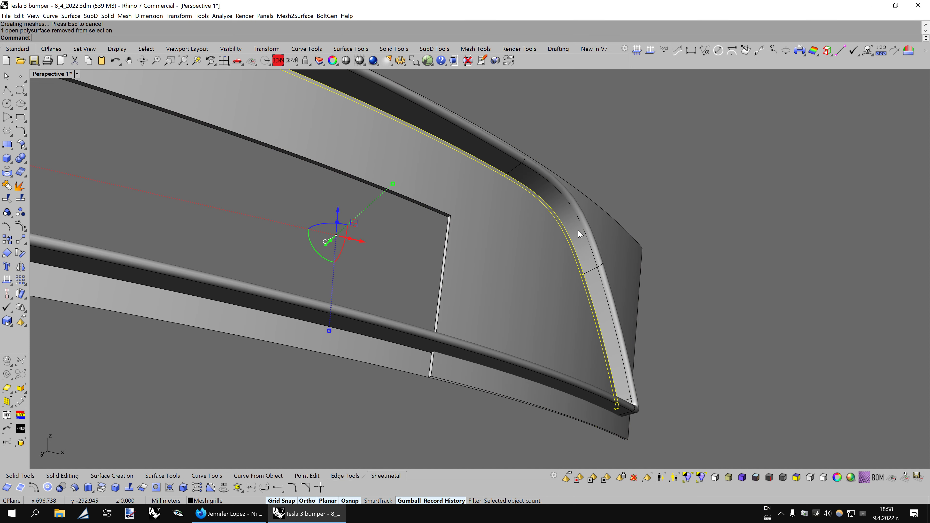
key(Delete)
right_drag(630, 275, 663, 336)
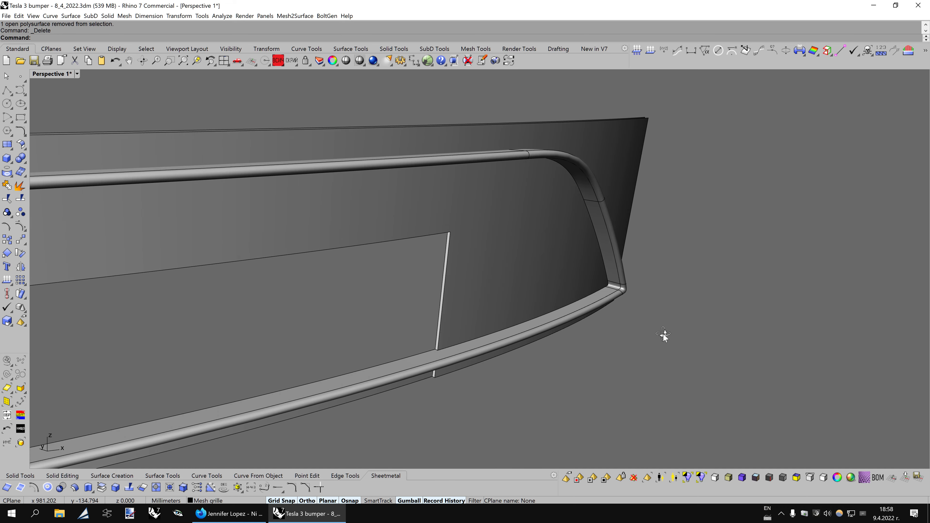
- Orbit around the bumper end and select the dark backing panel
click(573, 269)
right_drag(650, 296, 640, 297)
click(667, 352)
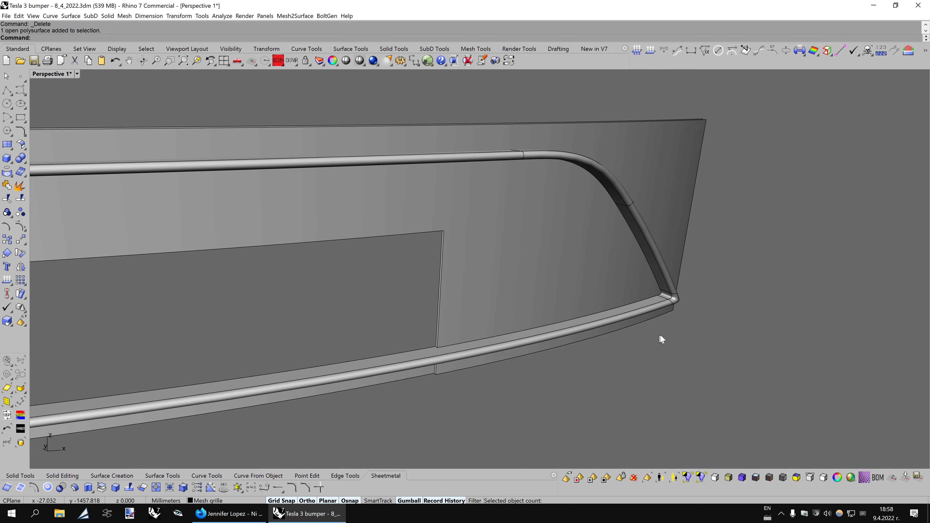
mouse_move(661, 339)
right_down()
mouse_move(613, 346)
mouse_move(660, 366)
mouse_move(658, 338)
mouse_move(693, 340)
mouse_move(685, 338)
right_up()
click(529, 299)
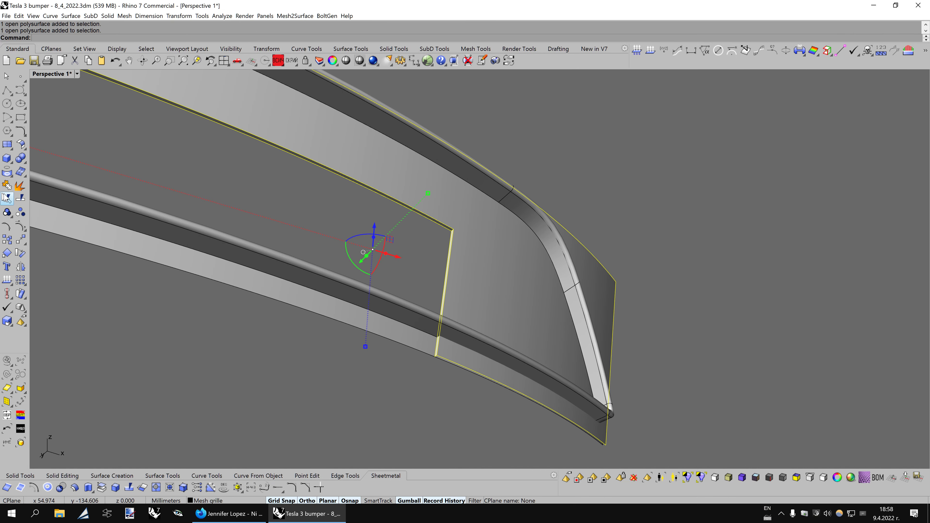
- Split the dark panel using the tube and the lower flat strip as cutters
click(498, 191)
mouse_move(612, 303)
right_down()
mouse_move(612, 343)
mouse_move(571, 299)
right_up()
click(567, 296)
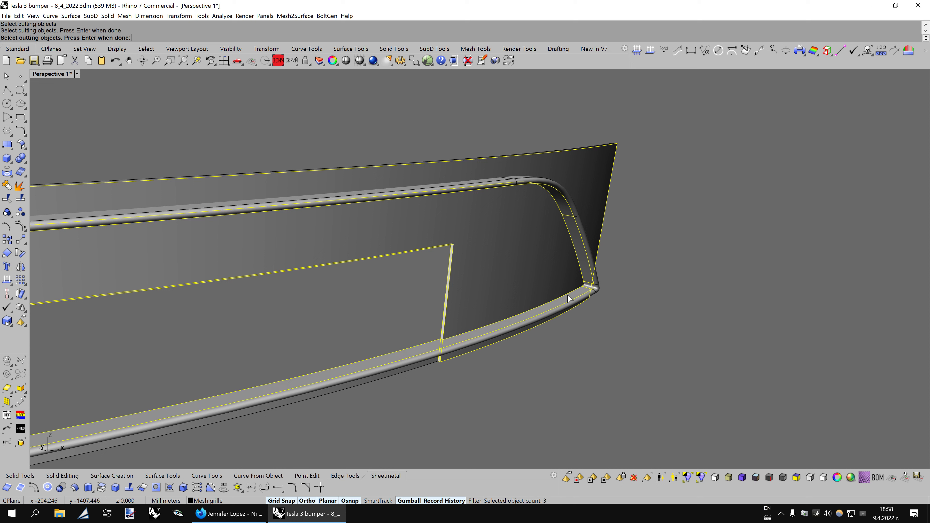
key(Return)
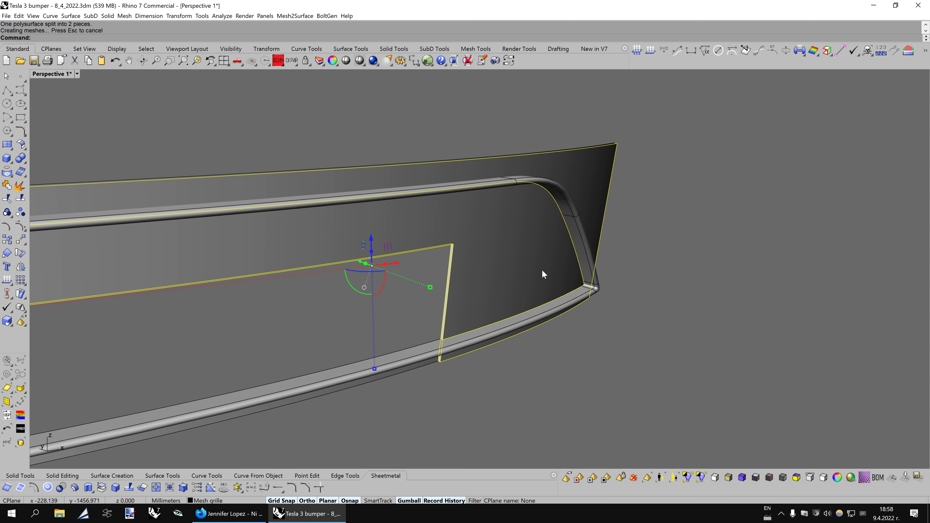
- Split the upper bumper piece with the trim strip, keep the large surface, and delete the other piece
click(600, 345)
click(584, 185)
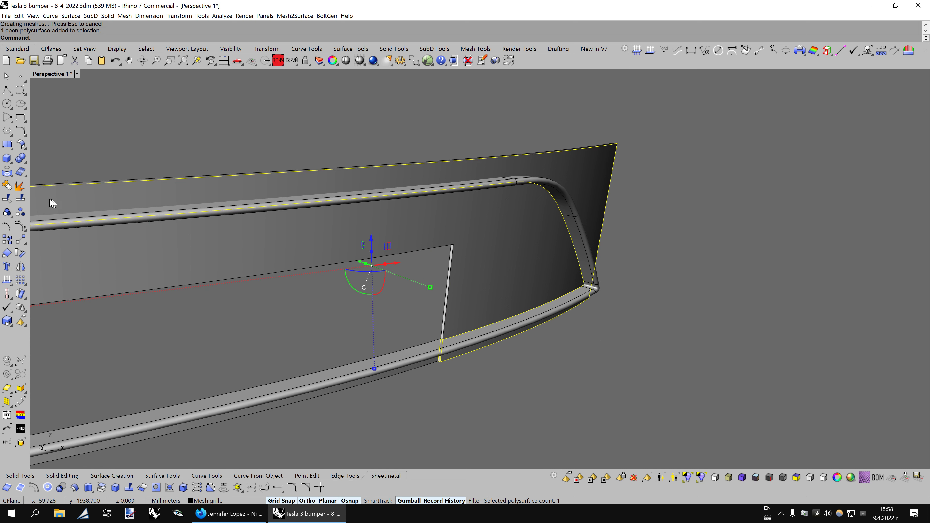
click(21, 198)
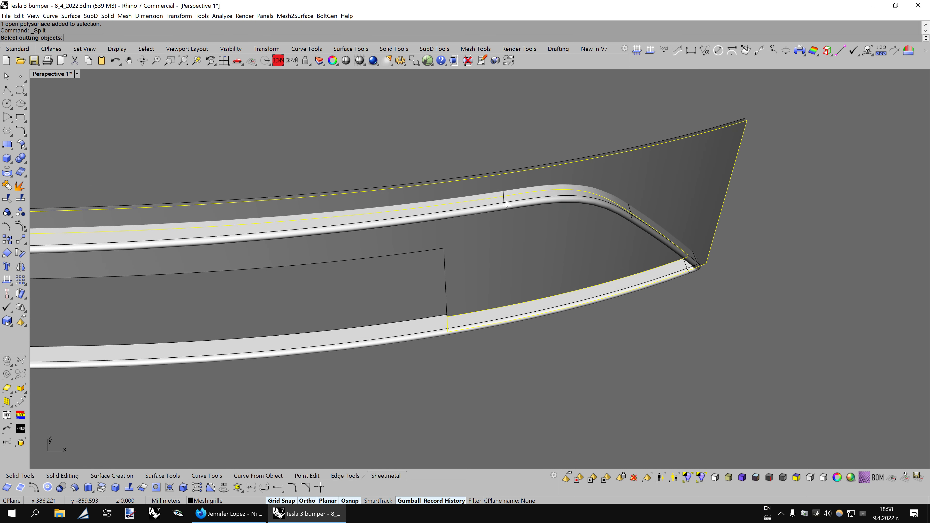
click(661, 231)
right_drag(745, 324, 749, 262)
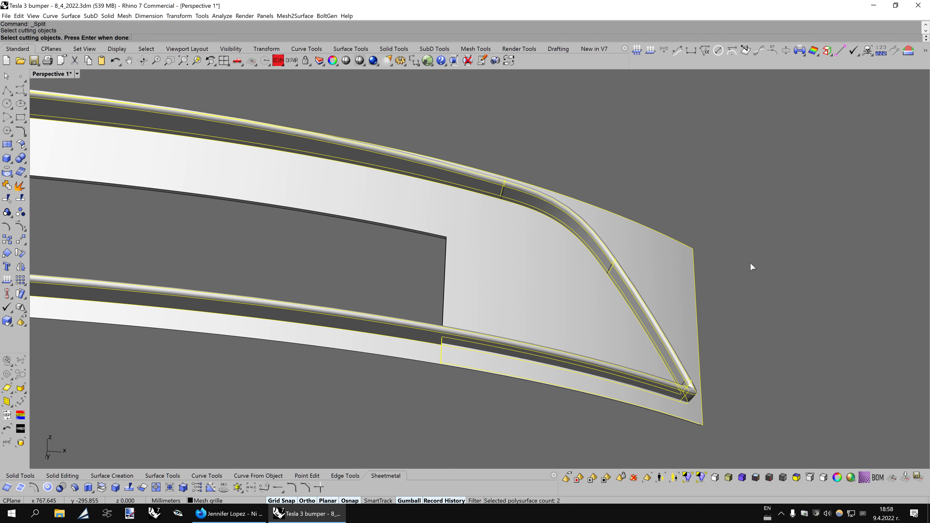
right_click(750, 263)
mouse_move(736, 294)
right_down()
mouse_move(531, 369)
mouse_move(627, 373)
mouse_move(678, 402)
mouse_move(596, 375)
mouse_move(607, 330)
mouse_move(637, 330)
mouse_move(619, 343)
right_up()
ctrl+click(493, 357)
key(Delete)
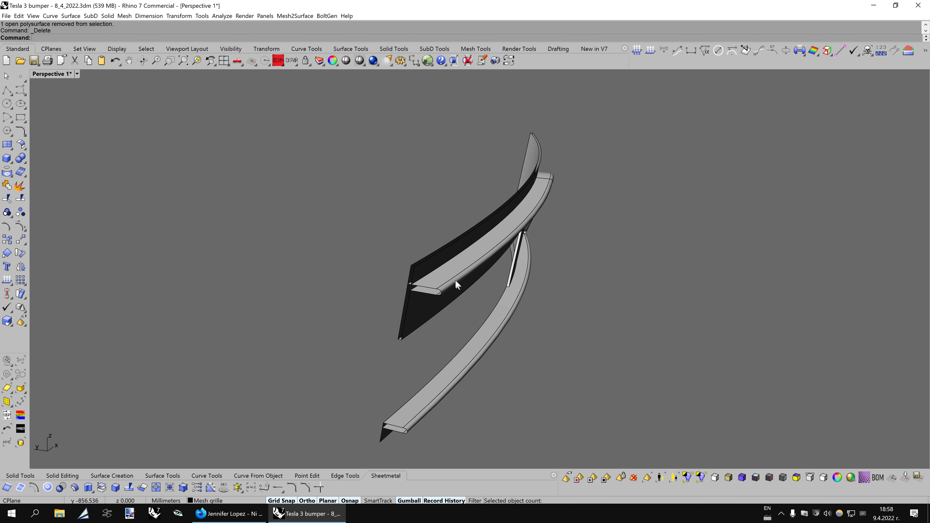
- Split the bumper piece with the cutting surface, keep the lower piece, and delete the rest
click(455, 283)
right_drag(456, 284, 357, 255)
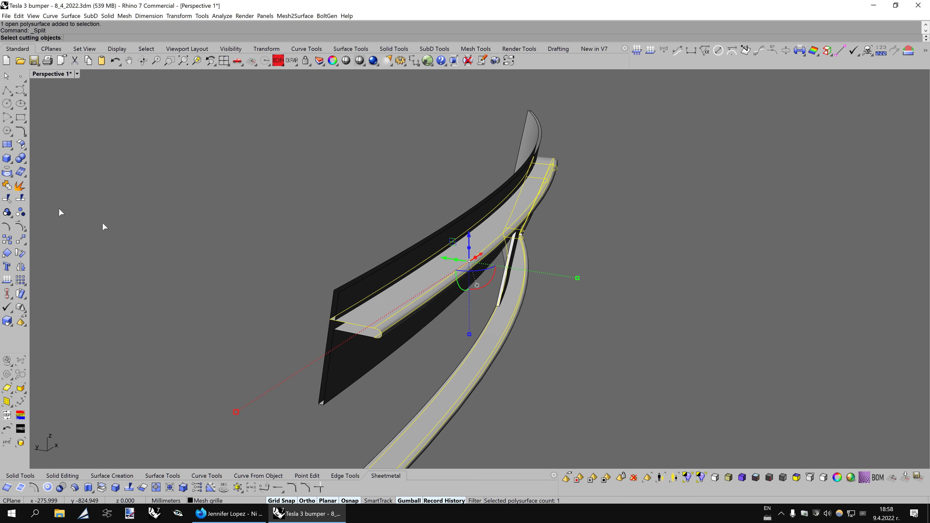
click(348, 301)
key(Return)
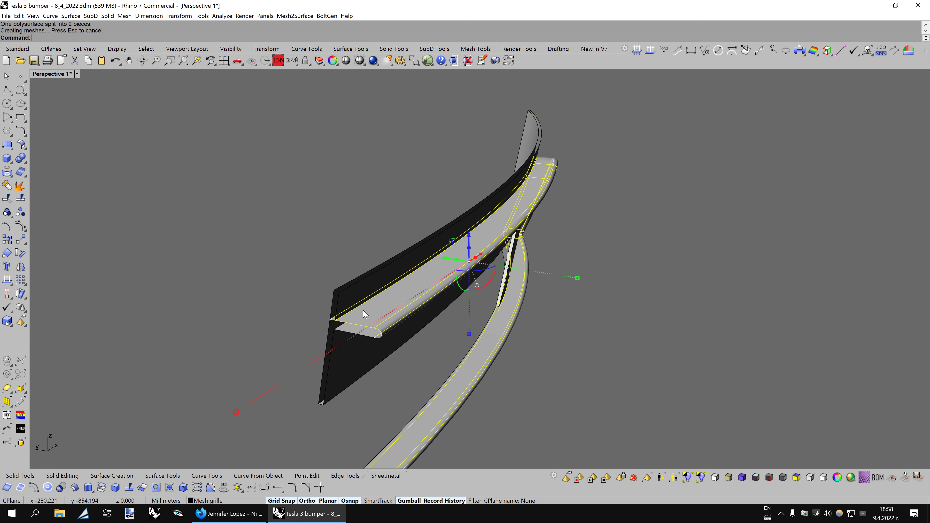
ctrl+click(369, 319)
key(Delete)
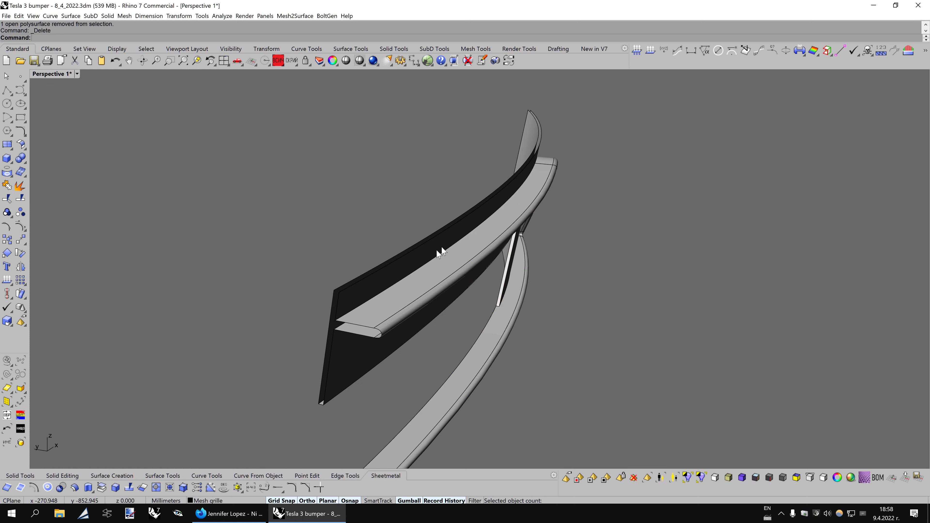
mouse_move(436, 250)
right_down()
mouse_move(683, 271)
mouse_move(624, 316)
mouse_move(484, 348)
mouse_move(425, 326)
mouse_move(391, 345)
mouse_move(396, 360)
mouse_move(572, 363)
mouse_move(627, 407)
mouse_move(543, 383)
right_up()
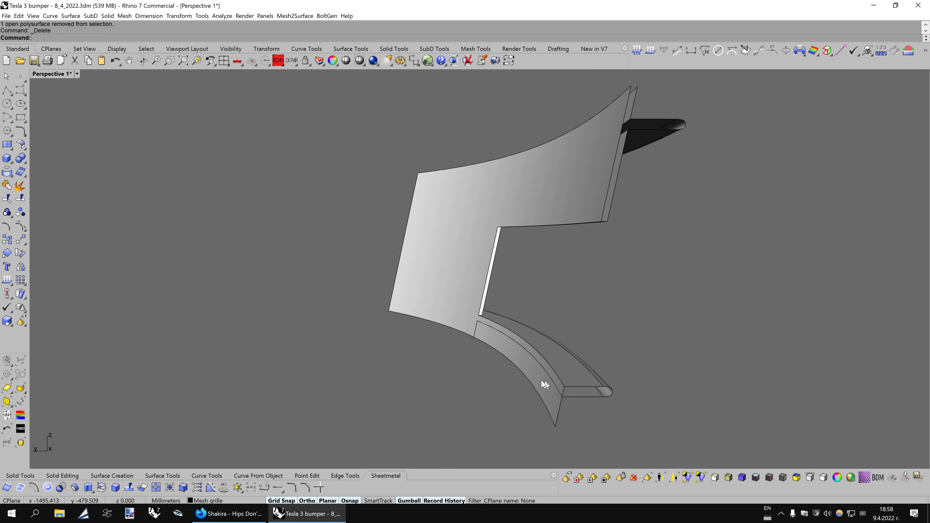
key(ctrl+a)
middle_click(614, 283)
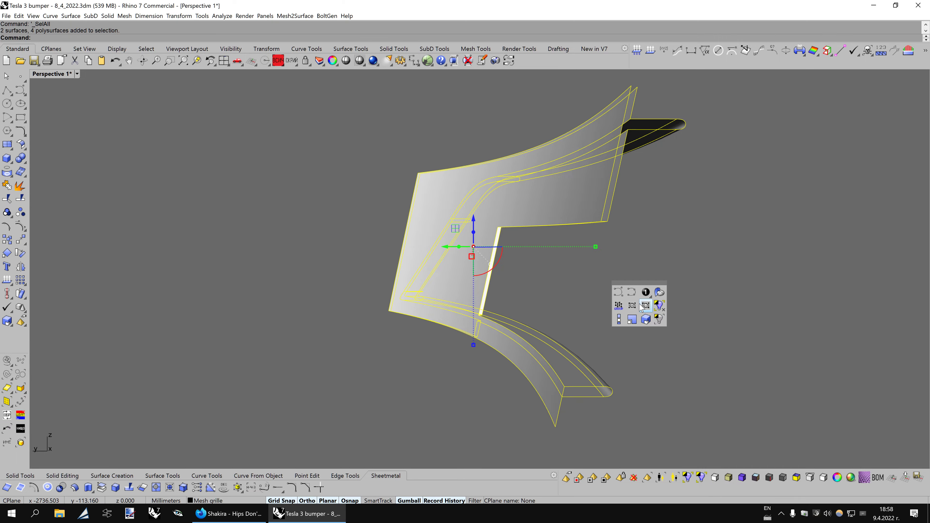
click(659, 319)
right_drag(647, 321, 631, 326)
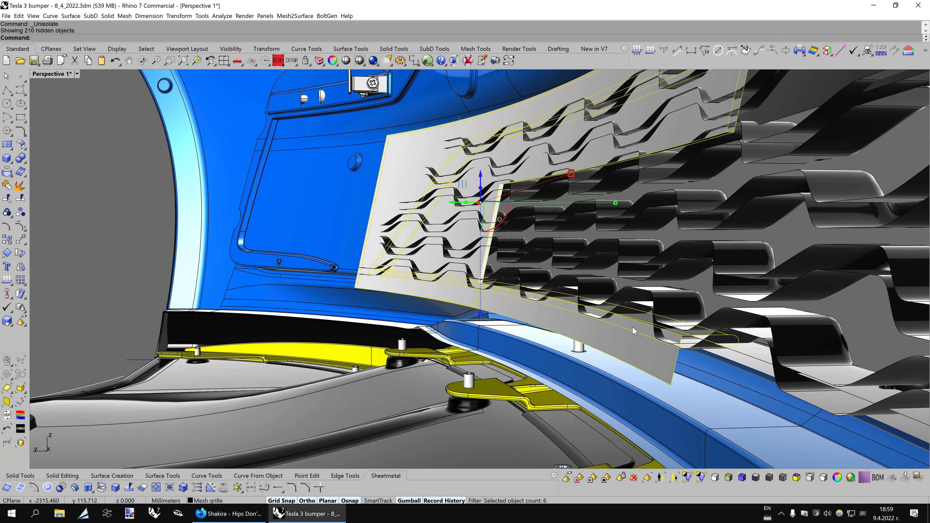
key(Down)
key(Down)
key(Down)
key(Down)
key(Down)
key(Down)
key(Down)
key(Down)
key(Down)
key(Down)
key(Down)
key(Down)
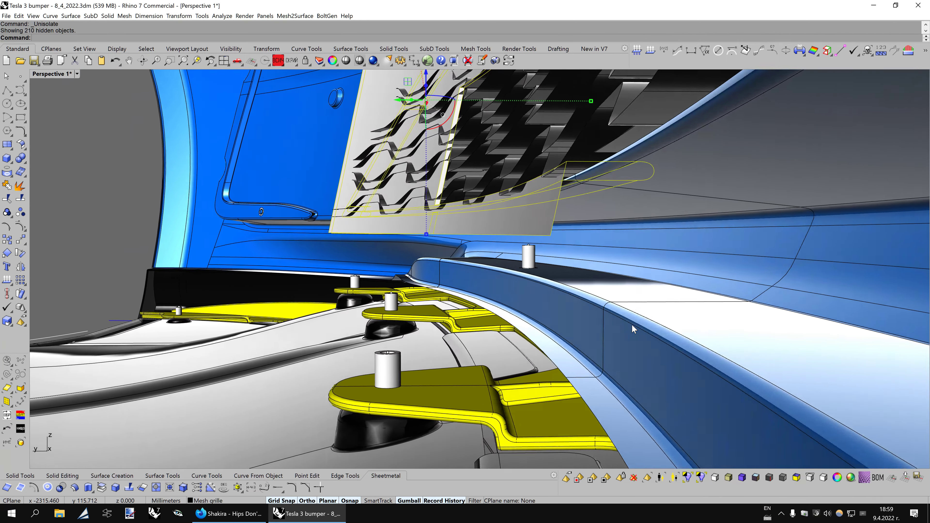
key(Down)
key(Down)
key(Down)
key(Down)
key(Down)
key(Down)
key(Down)
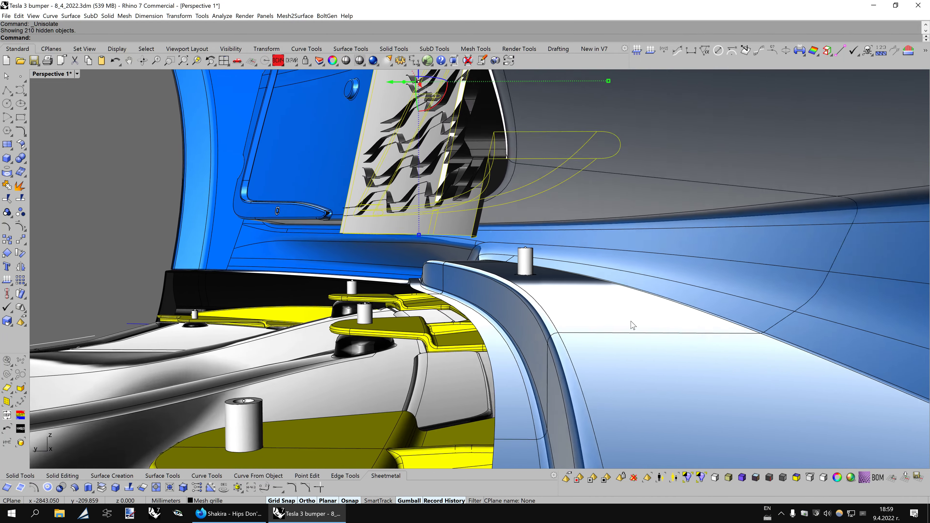
key(Down)
key(Down)
key(Down)
key(Down)
key(Down)
key(Down)
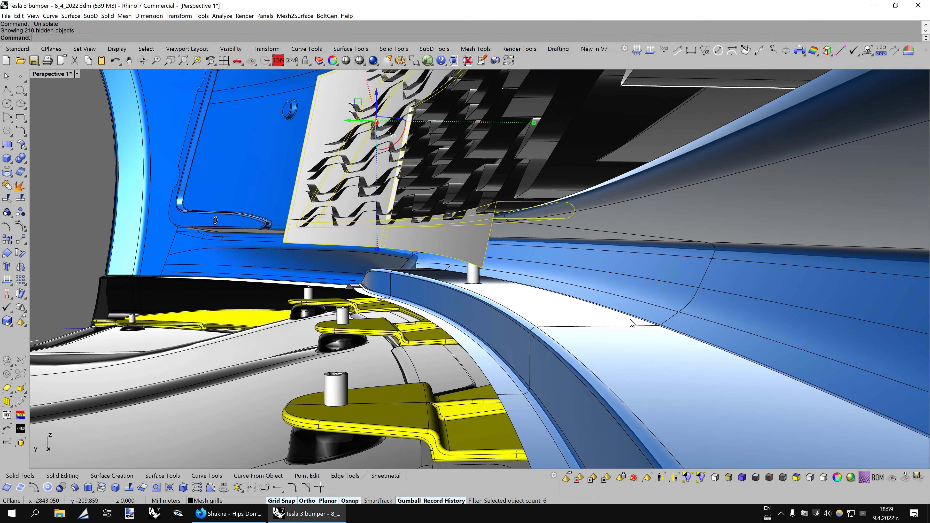
key(Down)
key(Down)
middle_click(474, 281)
click(492, 293)
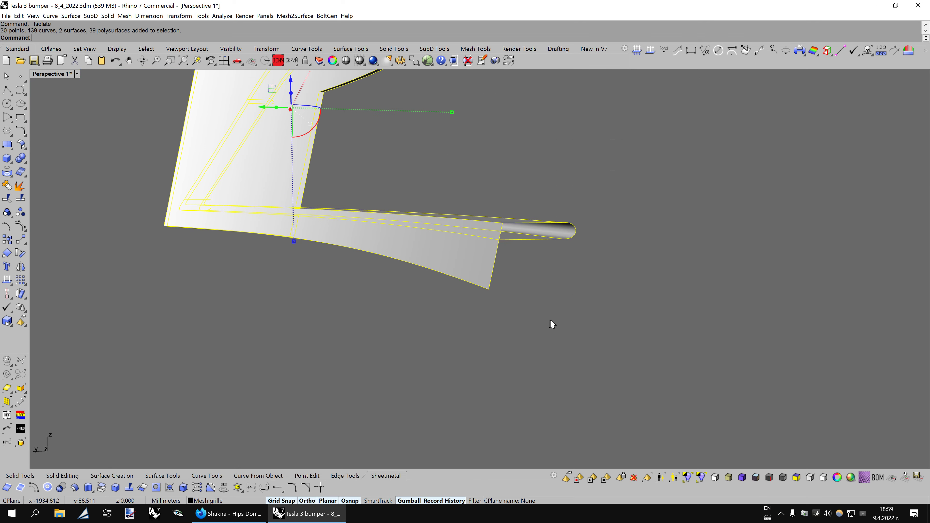
key(Down)
key(Down)
key(Down)
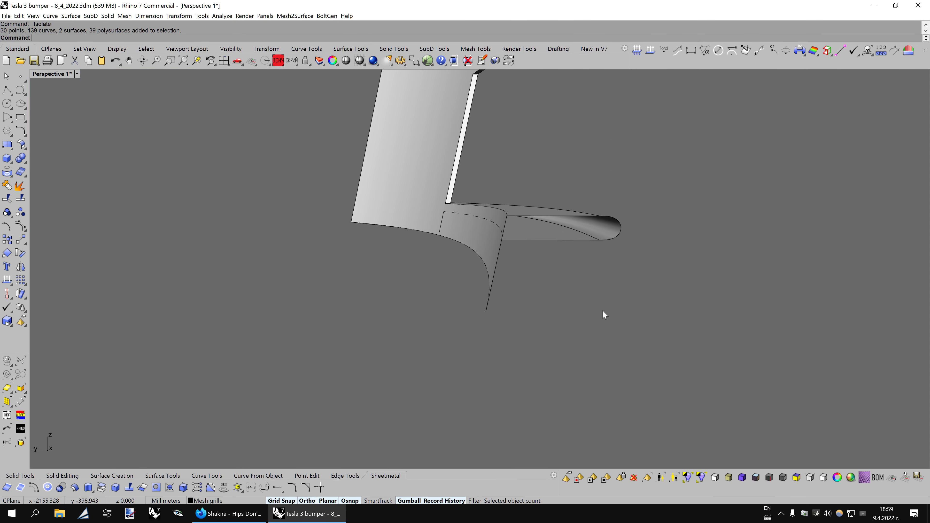
- Orbit under the grille and extract a face from the inner grille frame
key(Left)
key(Left)
key(Left)
key(Left)
key(Left)
key(Left)
key(Down)
key(Down)
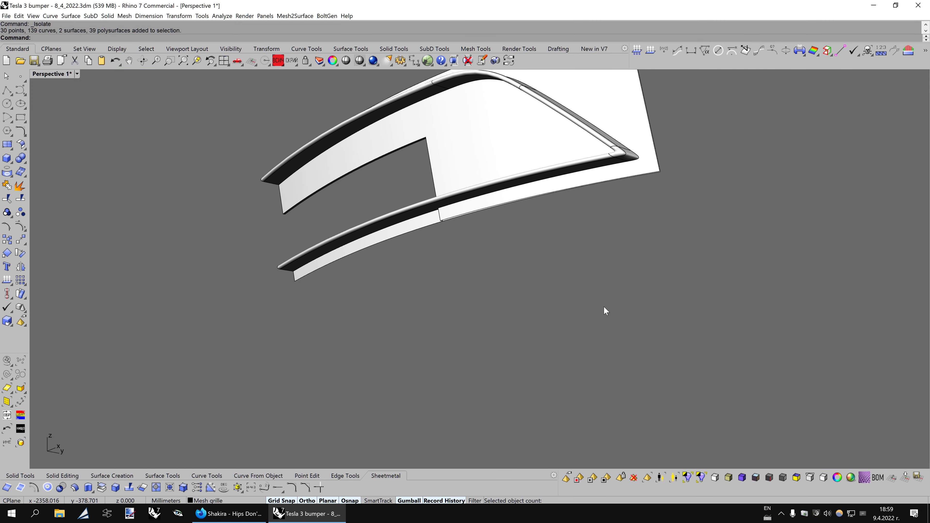
key(Down)
key(Down)
key(Down)
key(Down)
key(Down)
key(Down)
key(Down)
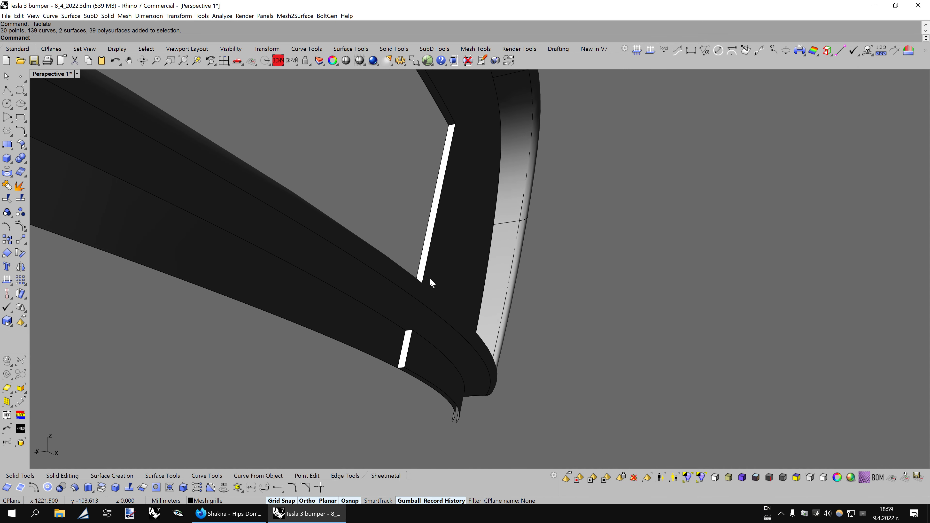
click(430, 277)
key(Down)
key(Down)
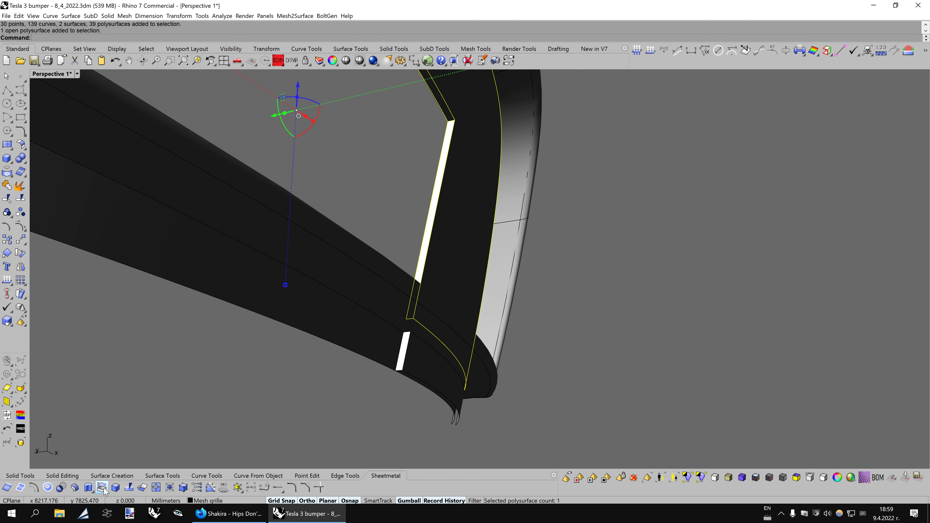
click(101, 488)
click(457, 264)
key(Return)
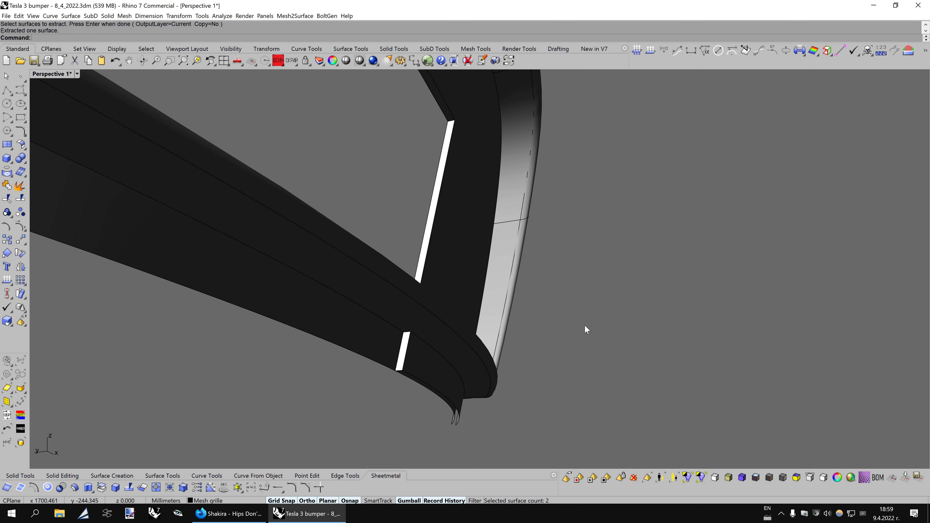
- Zoom in and extract the white end face of the first frame strip
scroll(584, 325, up, 5)
scroll(582, 328, up, 2)
scroll(549, 337, up, 2)
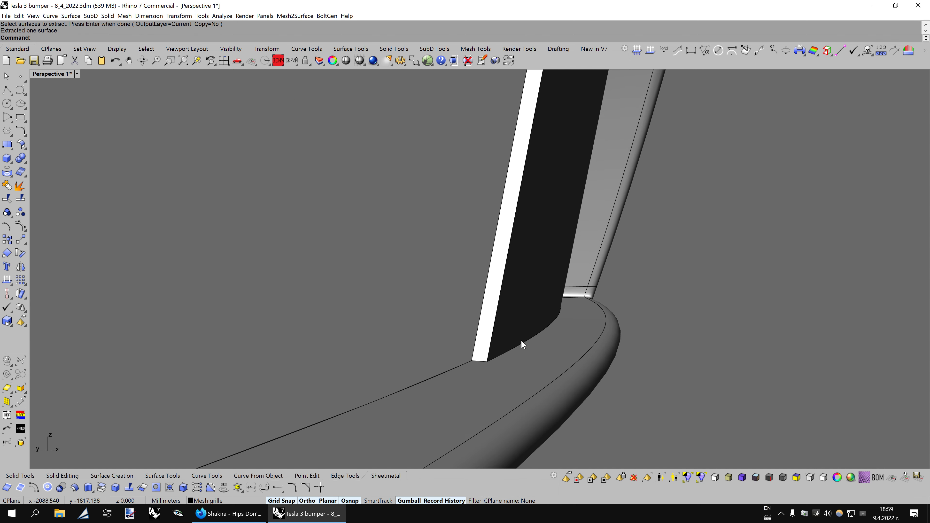
click(485, 339)
key(Down)
key(Down)
key(Return)
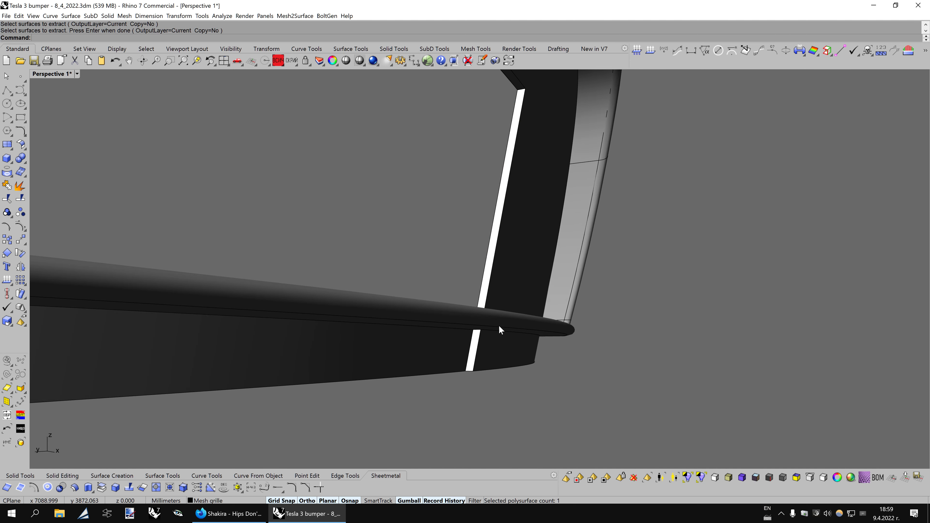
- Extract the other strip's white end face from the Mesh grille polysurface and delete it
key(Down)
key(Down)
click(504, 360)
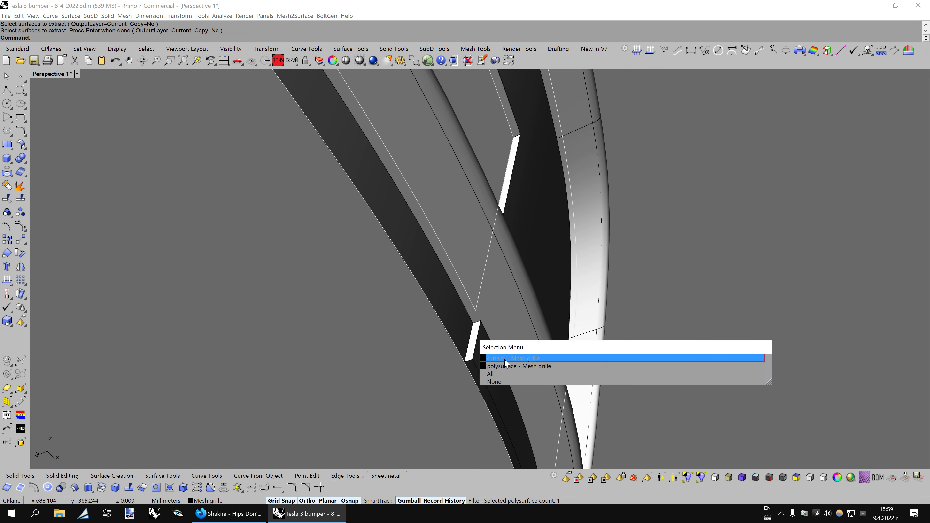
click(505, 365)
key(Down)
key(Down)
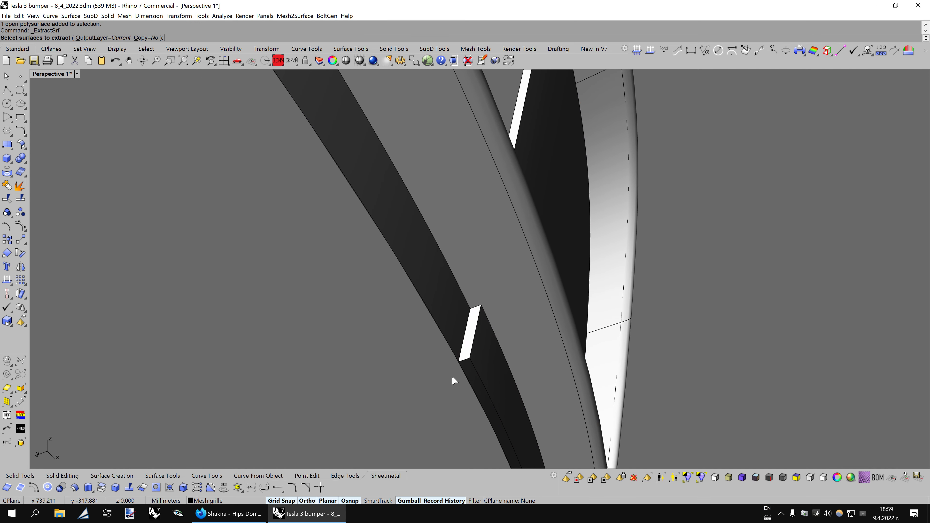
click(465, 360)
key(Return)
key(Delete)
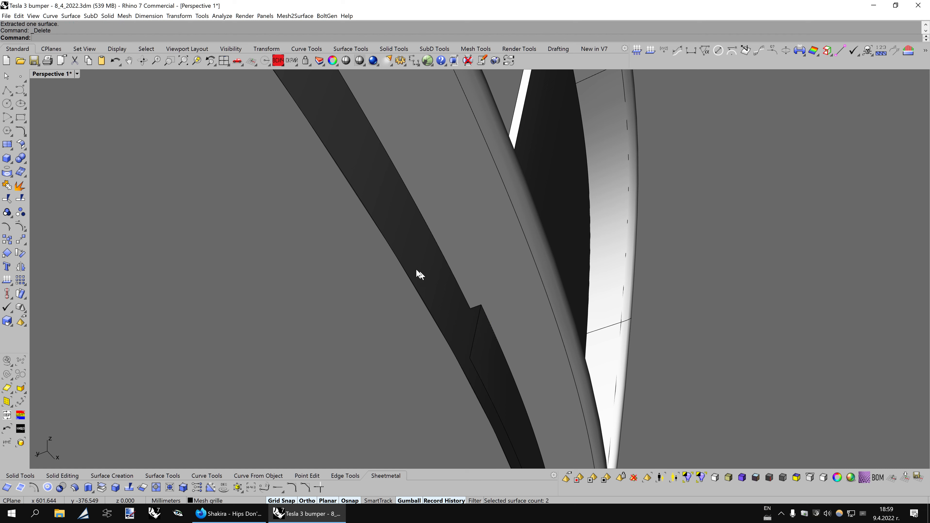
mouse_move(419, 274)
right_down()
mouse_move(540, 349)
mouse_move(521, 352)
right_up()
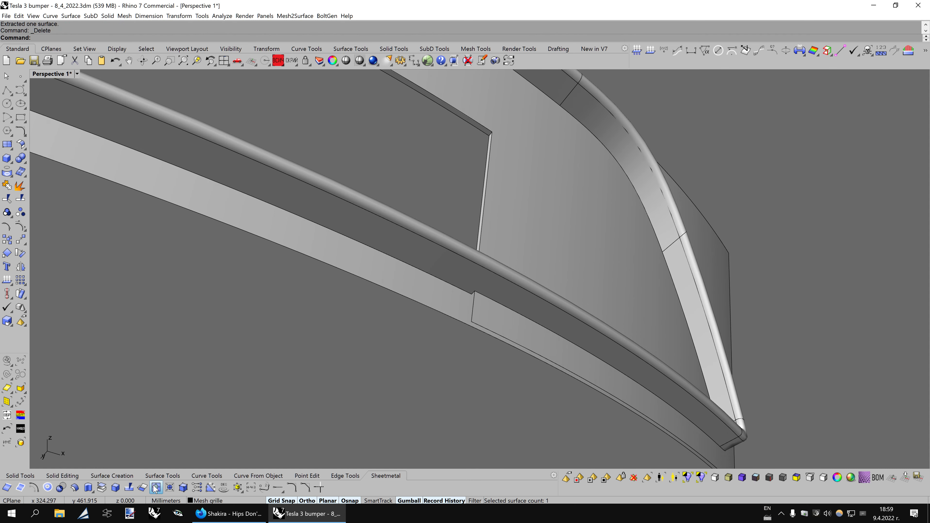
- Extend the panel back over the cut gap and inspect the filled panel
click(481, 329)
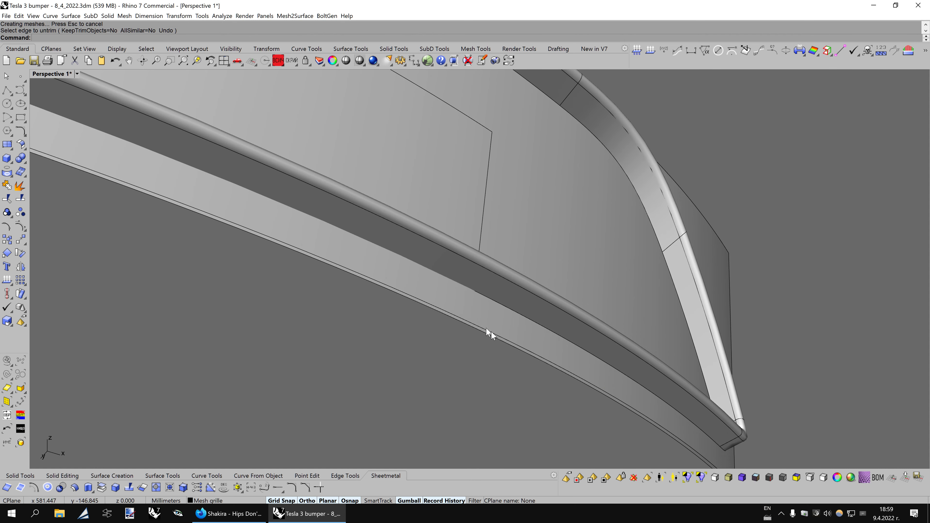
right_drag(491, 331, 519, 352)
mouse_move(483, 378)
right_down()
mouse_move(486, 408)
mouse_move(537, 233)
right_up()
- Split the trimmed backing surface along the rail band and delete the middle piece
click(462, 264)
right_drag(462, 264, 456, 283)
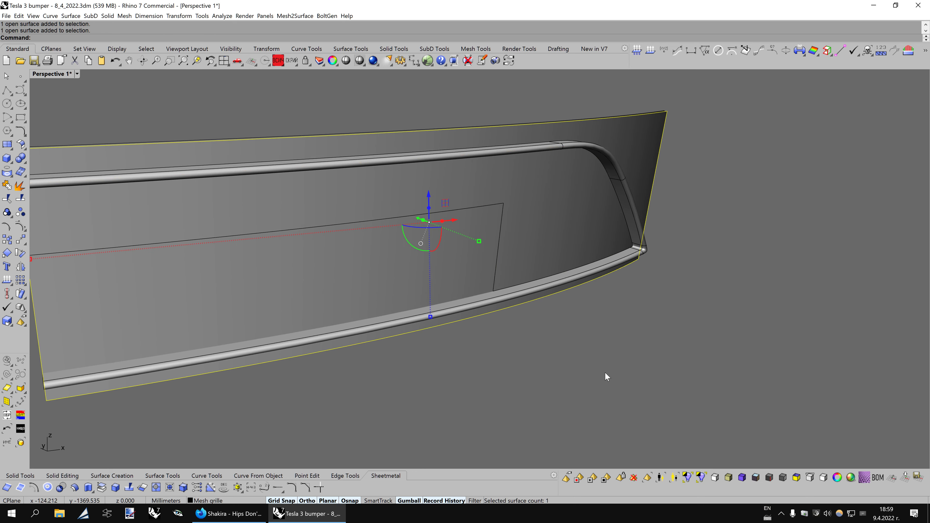
right_drag(606, 376, 586, 322)
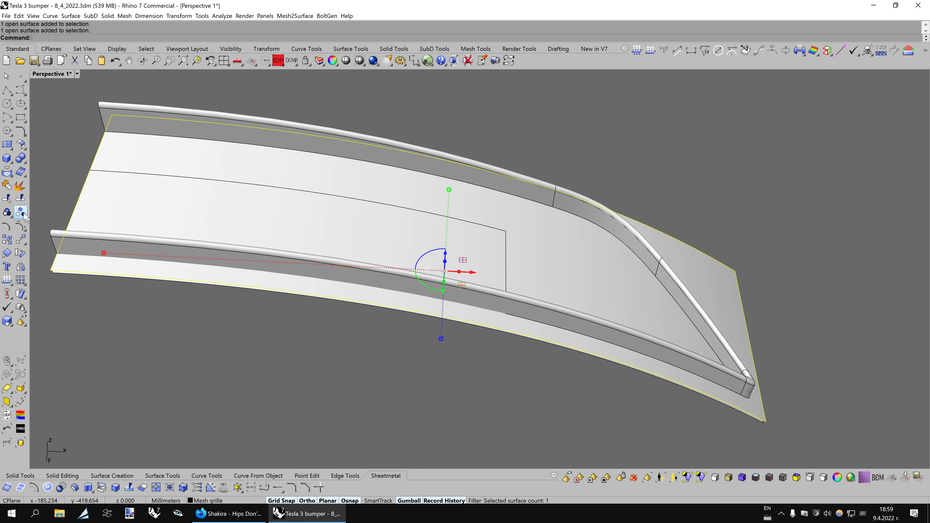
click(92, 250)
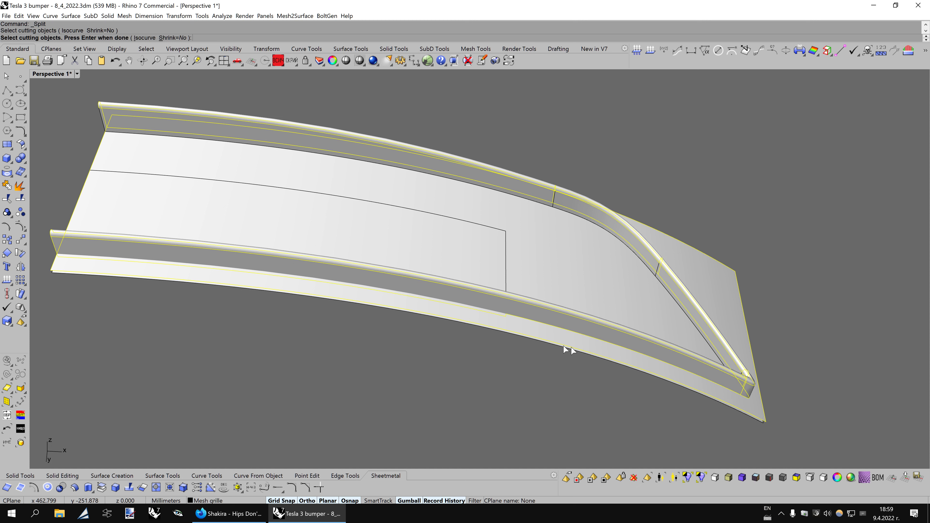
key(Return)
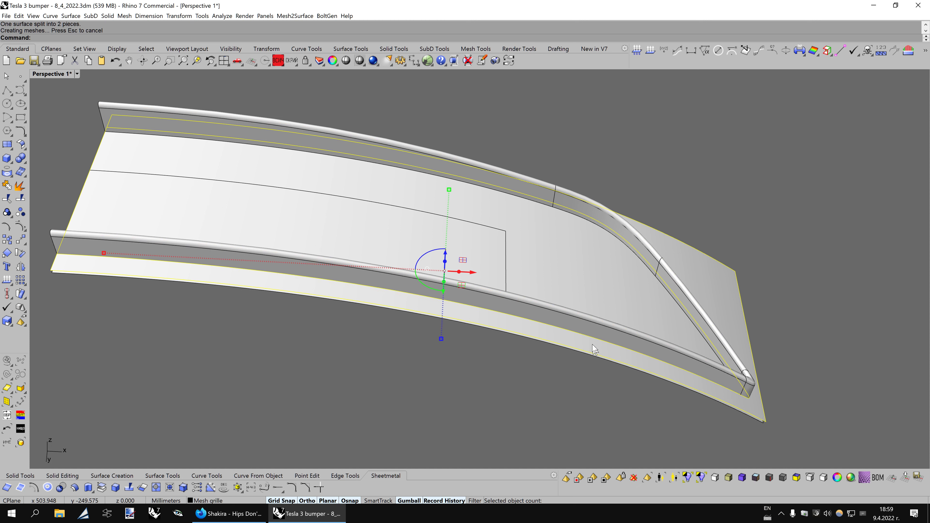
ctrl+click(603, 348)
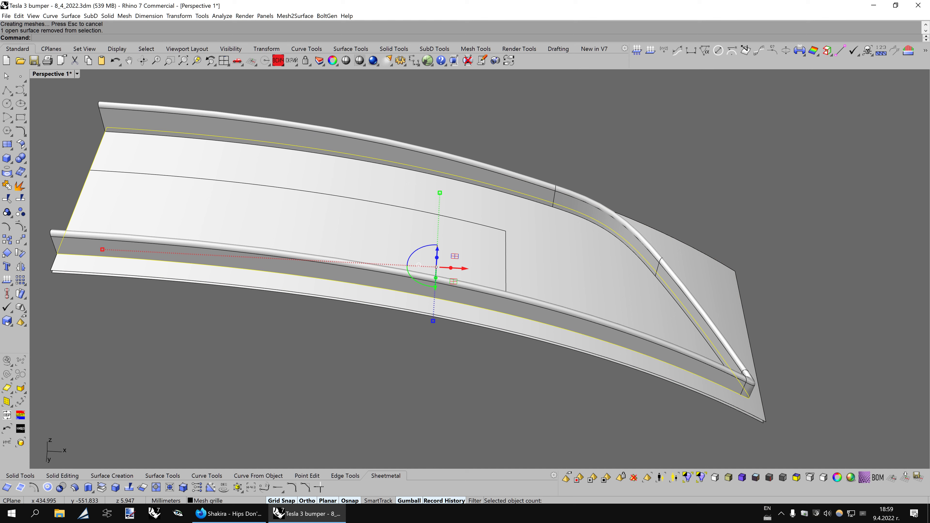
key(Delete)
mouse_move(591, 300)
right_down()
mouse_move(614, 336)
mouse_move(429, 358)
mouse_move(609, 354)
right_up()
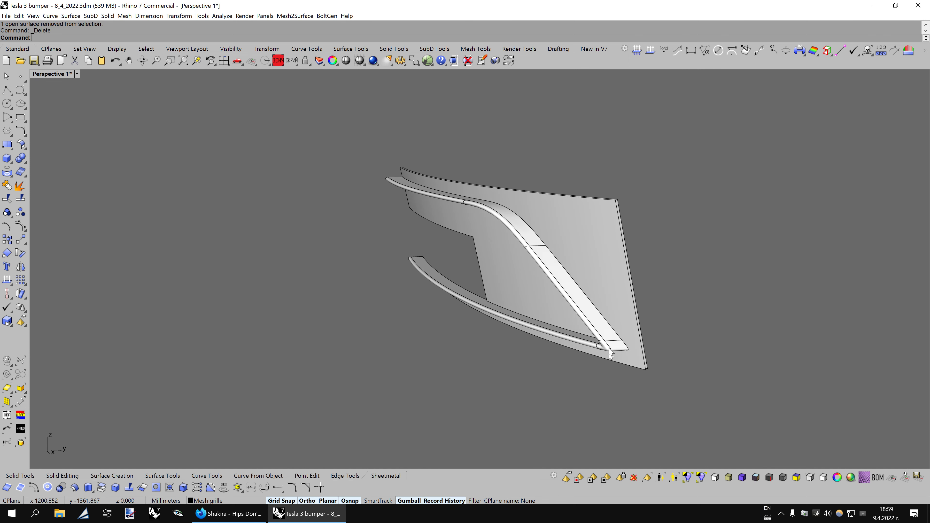
- Show the naked edges of the backing surface and zoom in on its end
click(599, 258)
mouse_move(559, 310)
right_down()
mouse_move(490, 333)
mouse_move(501, 344)
mouse_move(842, 112)
right_up()
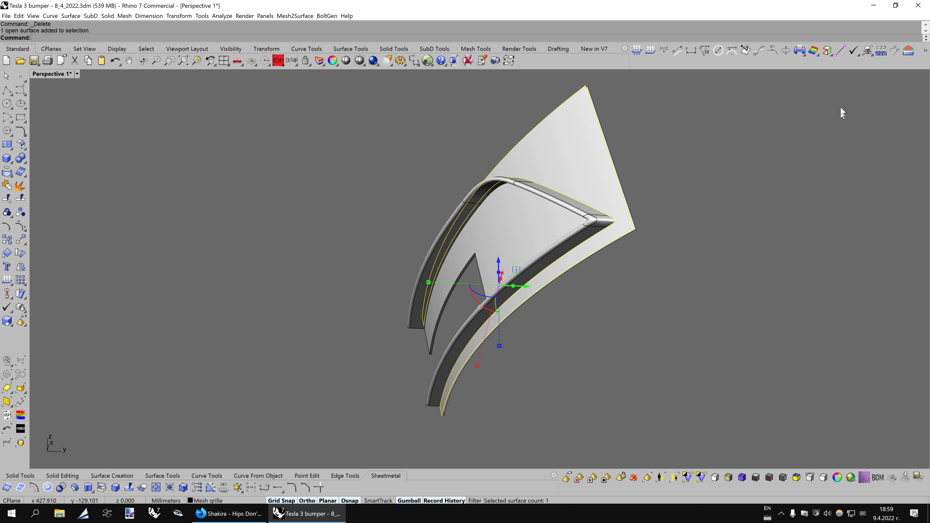
click(828, 52)
mouse_move(655, 205)
right_down()
mouse_move(667, 234)
mouse_move(737, 230)
right_up()
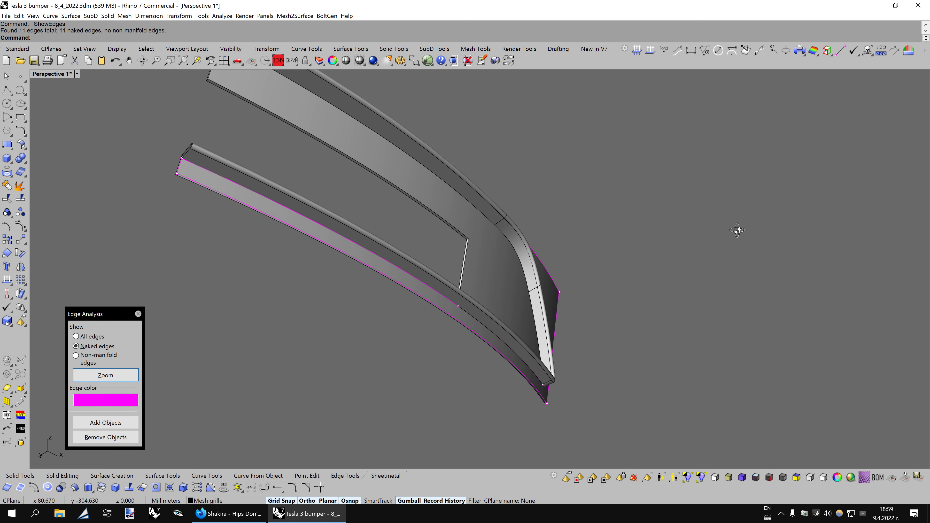
scroll(523, 317, up, 3)
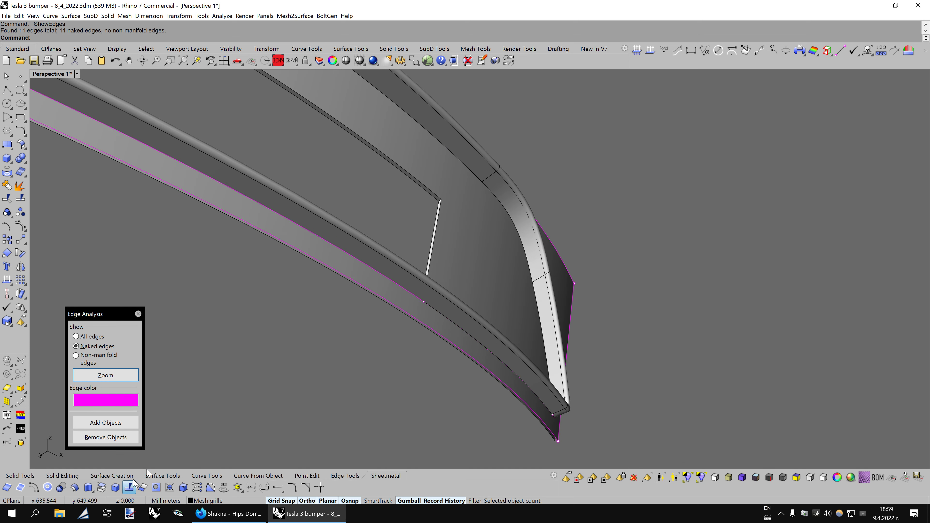
- Merge all the picked surface edges on the part's end
click(430, 311)
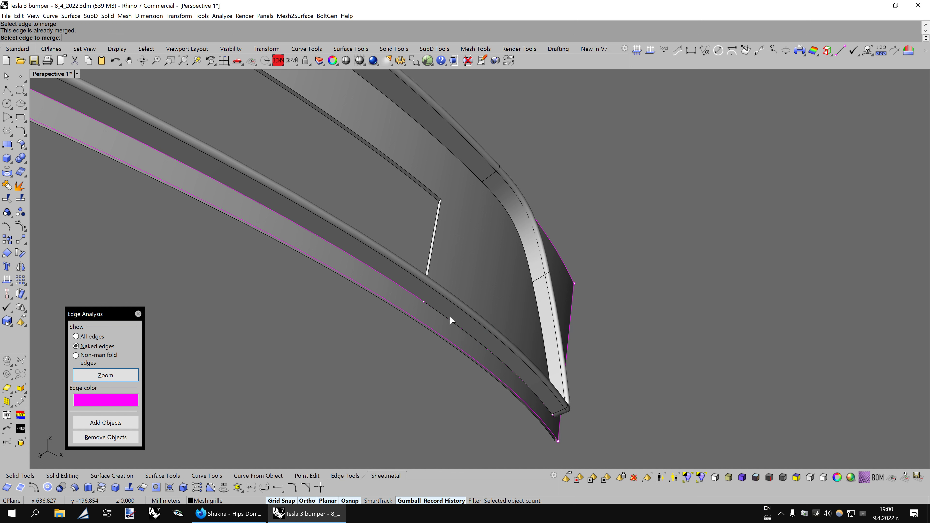
click(449, 321)
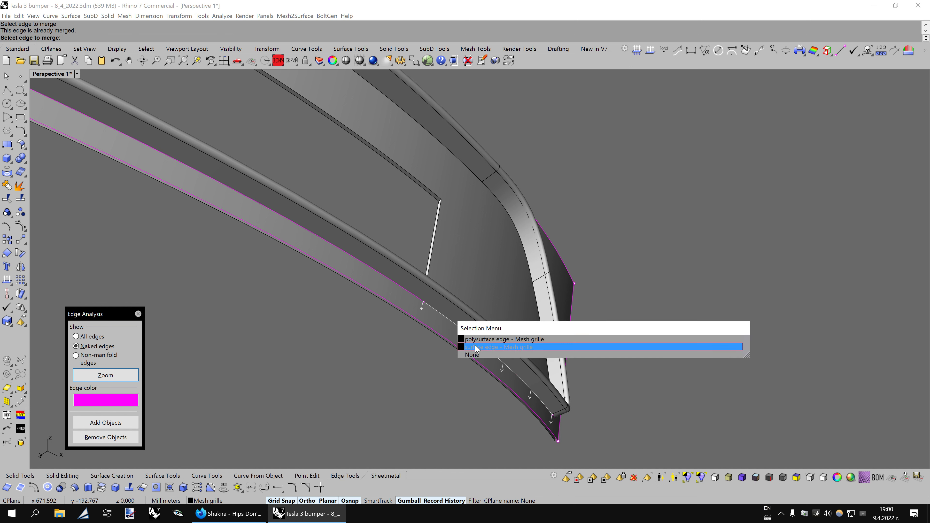
click(465, 344)
click(474, 355)
mouse_move(469, 305)
right_down()
mouse_move(483, 326)
mouse_move(549, 341)
mouse_move(542, 343)
right_up()
- In wireframe, split the bumper polysurface at its end into two pieces
key(ctrl+alt+w)
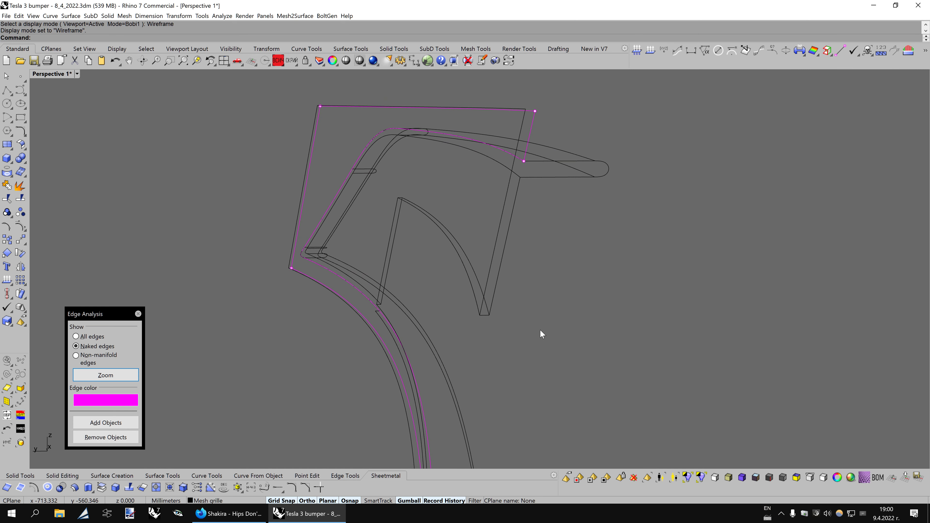
key(Left)
key(Left)
key(Left)
key(Left)
key(Left)
key(Left)
key(Left)
key(Left)
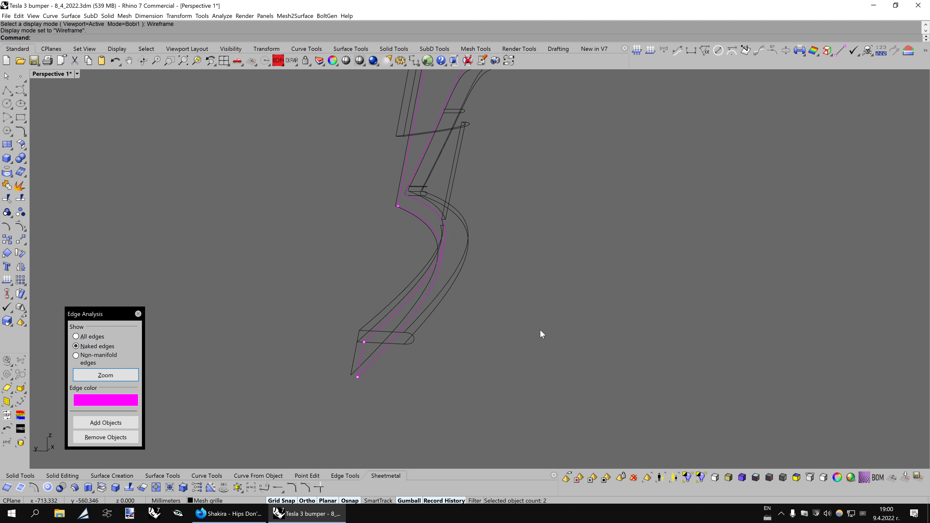
key(Left)
key(Left)
right_drag(539, 328, 441, 252)
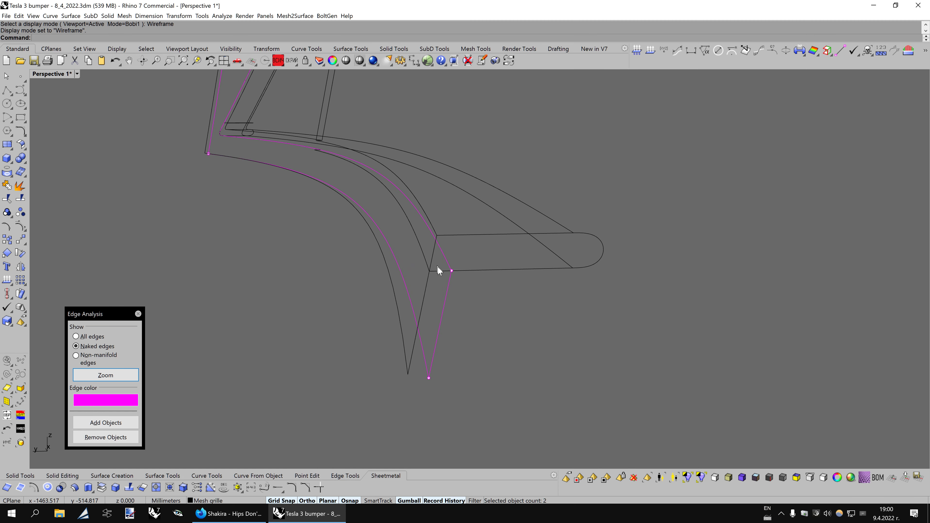
click(438, 267)
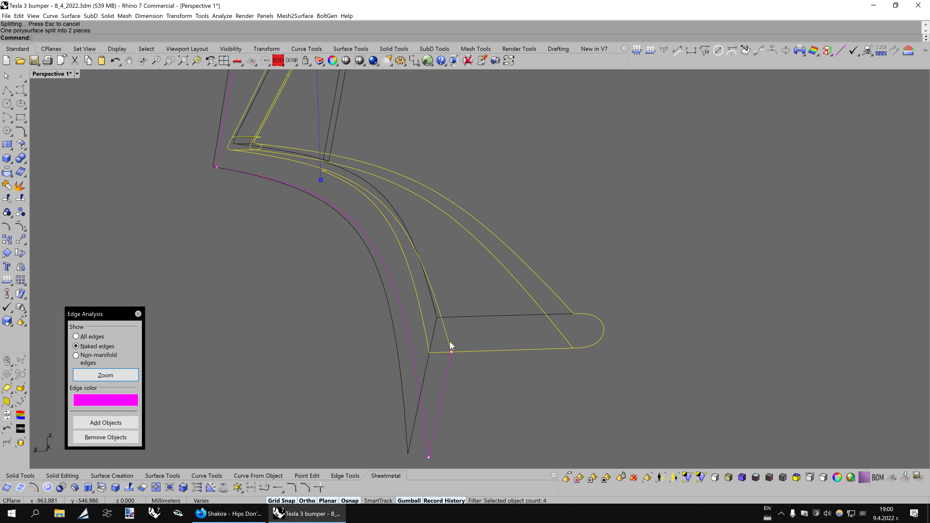
ctrl+click(467, 352)
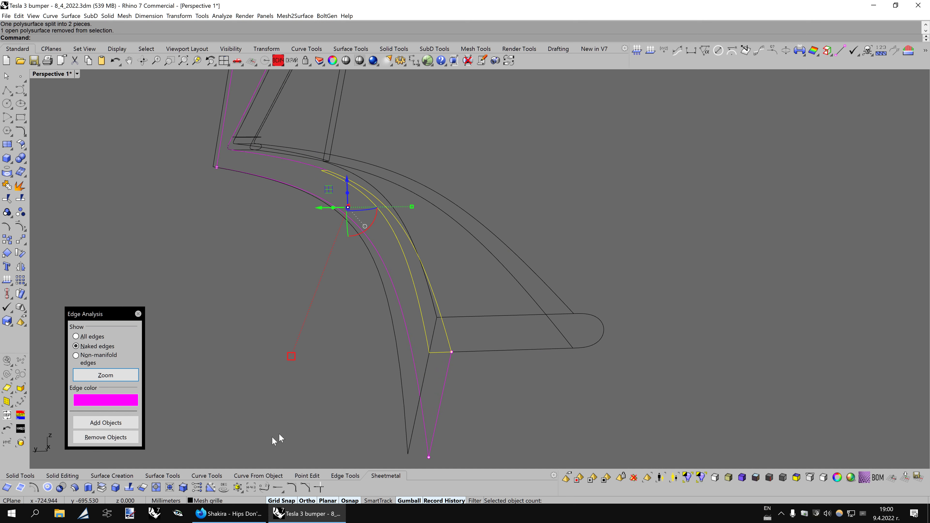
- Merge the remaining edges so the curved strip meets the panel
click(371, 195)
click(389, 210)
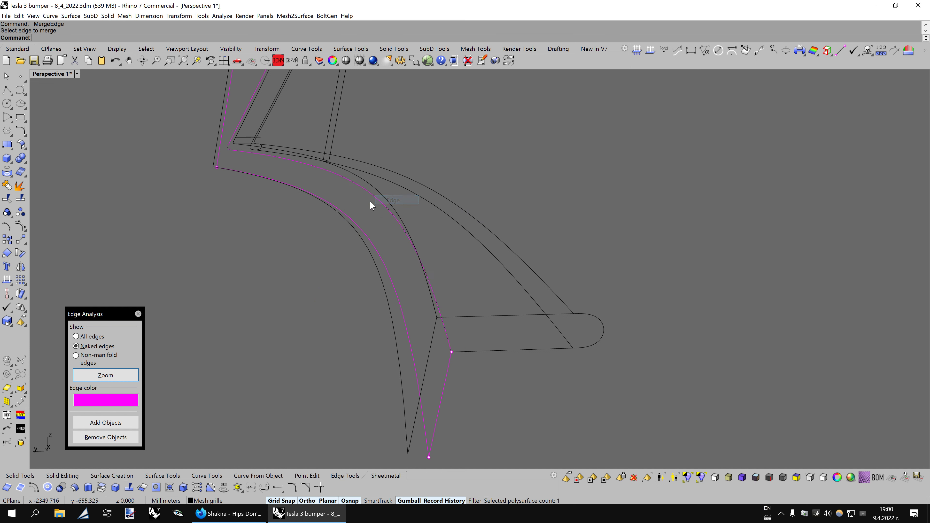
key(Return)
click(376, 193)
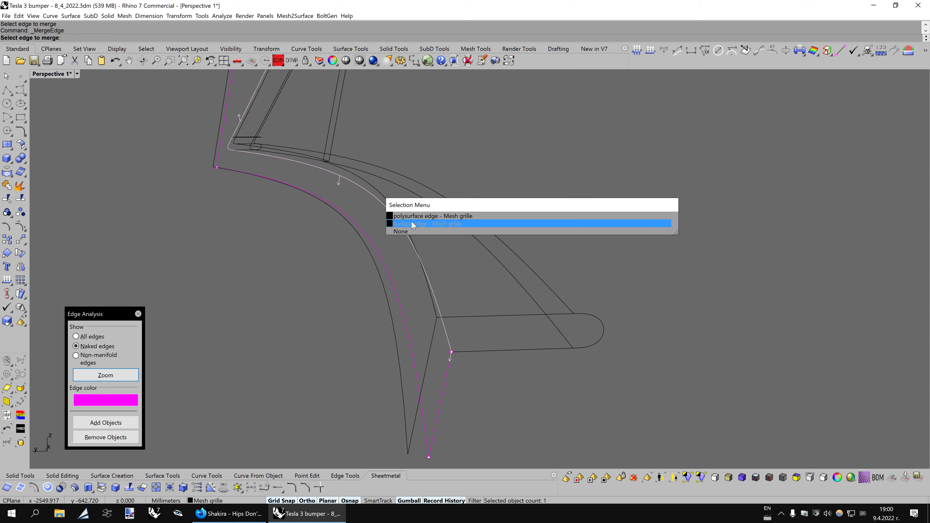
click(412, 224)
- Return to shaded display and switch the viewport to the Bobi3 display mode
key(Home)
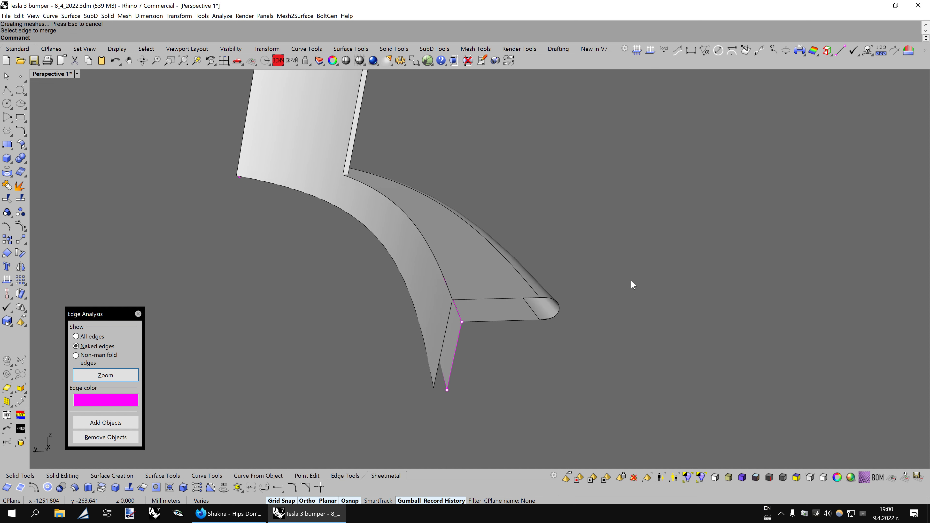
key(Escape)
click(728, 477)
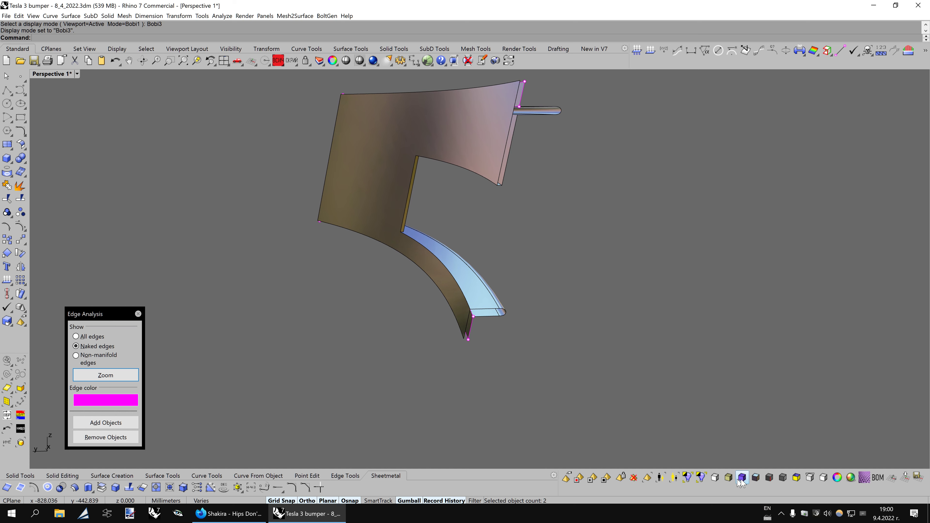
- Switch to the two-colour display mode and join the first panel surface with its small flap
click(798, 482)
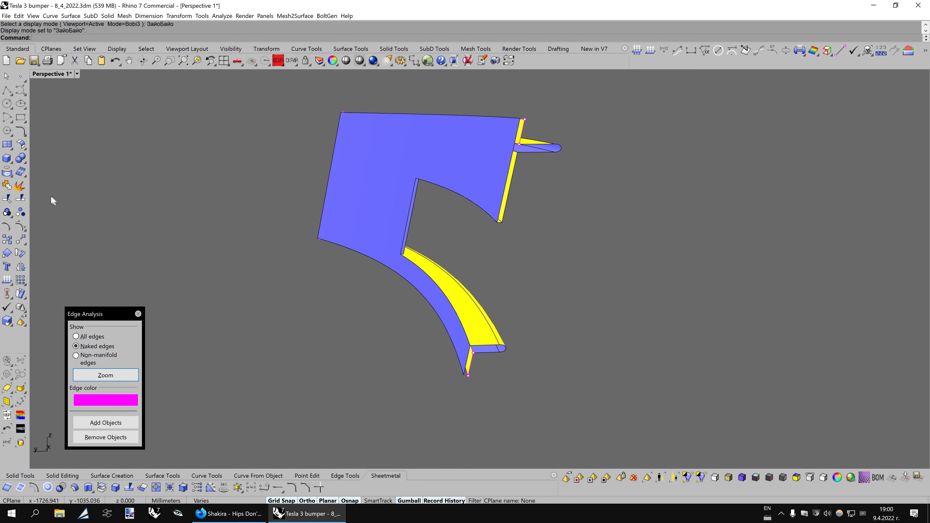
click(11, 183)
scroll(507, 353, up, 5)
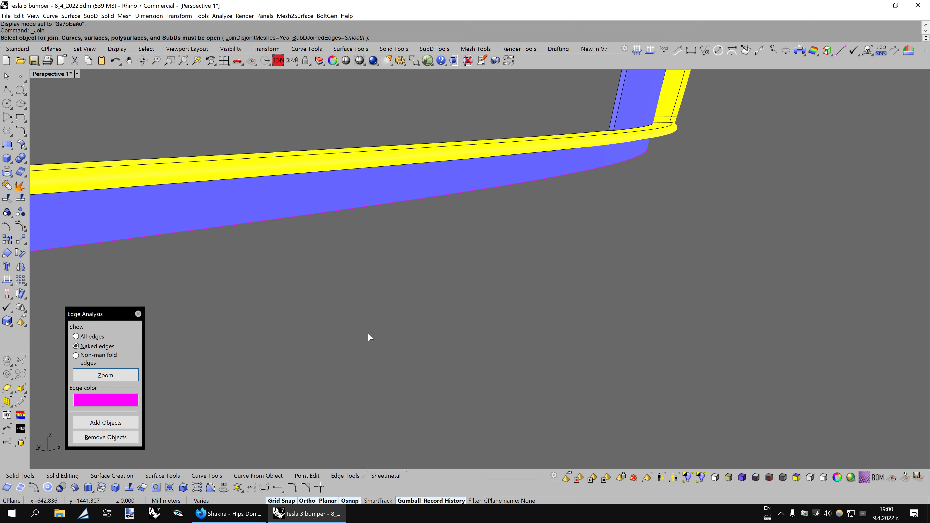
scroll(369, 337, up, 3)
scroll(374, 327, down, 5)
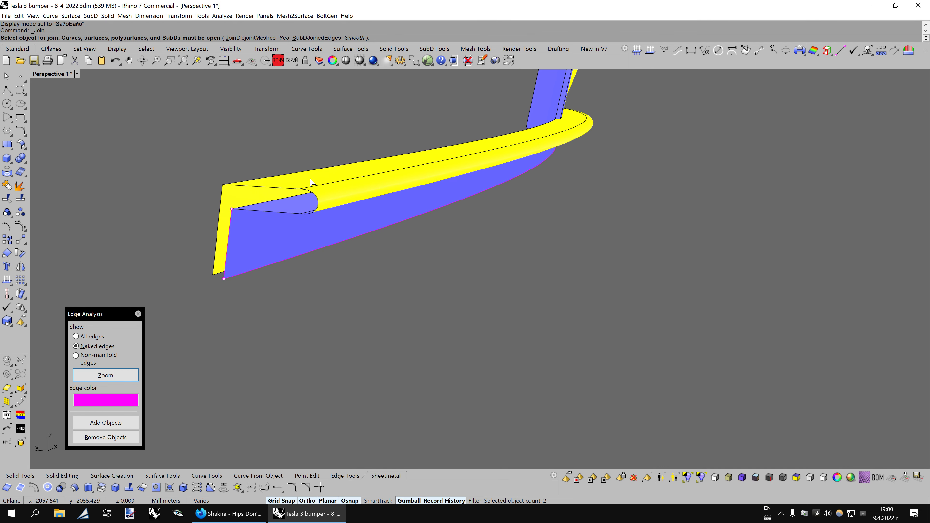
click(322, 193)
click(312, 215)
key(Return)
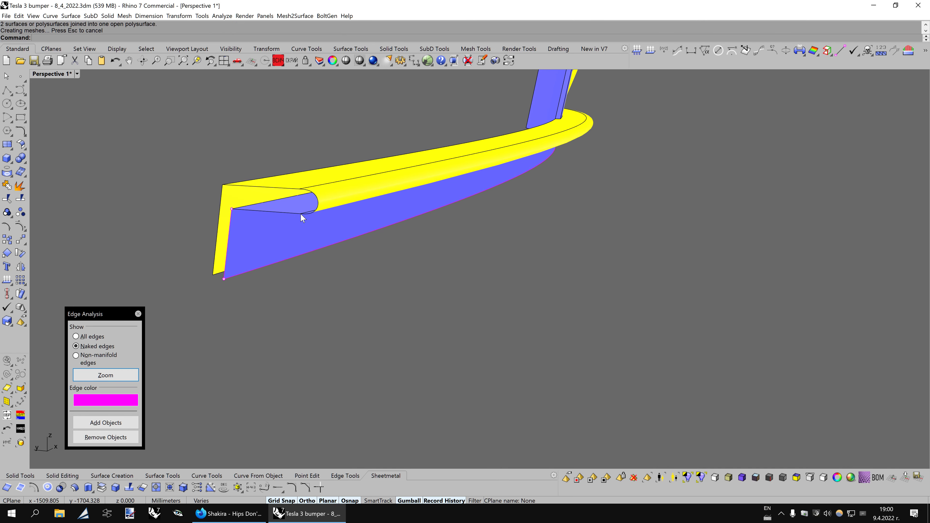
- Orbit the view and join the next grille polysurface
key(Left)
key(Left)
key(Left)
key(Left)
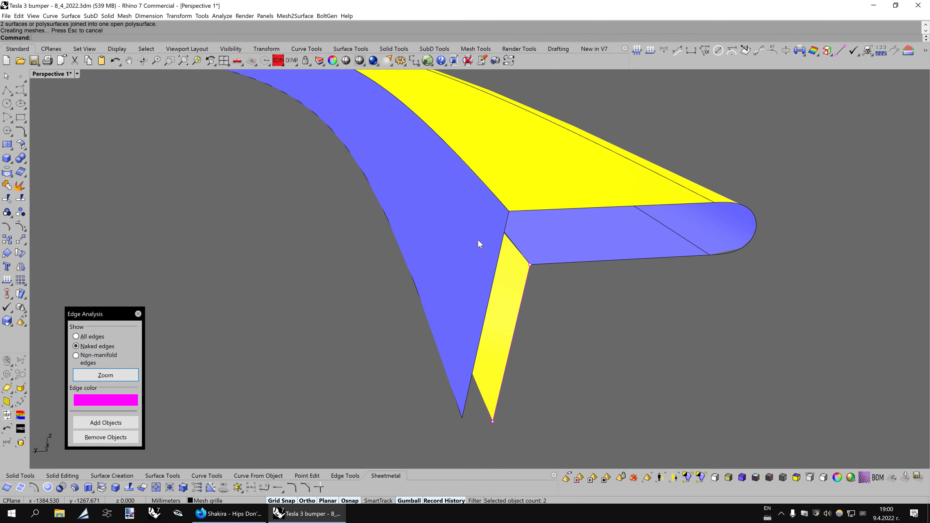
key(Left)
key(Right)
key(Return)
click(539, 249)
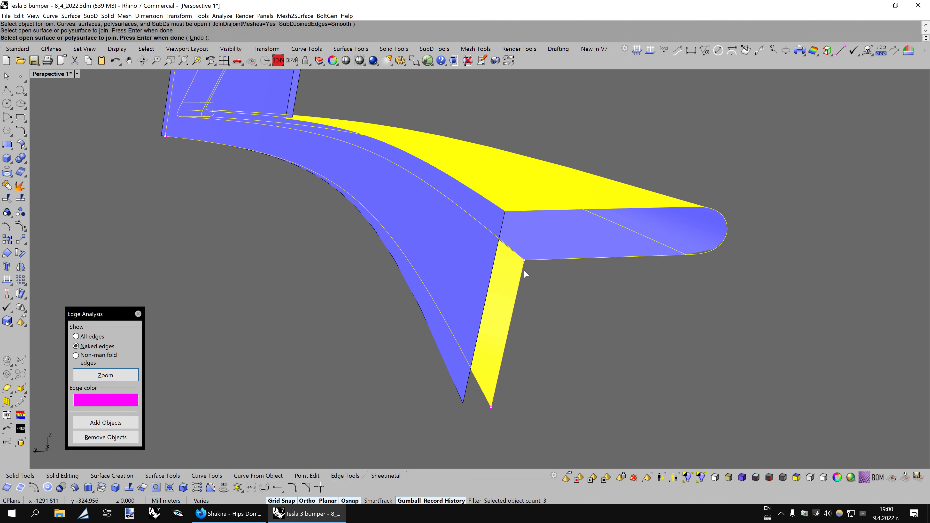
key(Return)
- Join the yellow band and the blue surface into one polysurface
right_drag(524, 269, 571, 267)
key(Left)
key(Left)
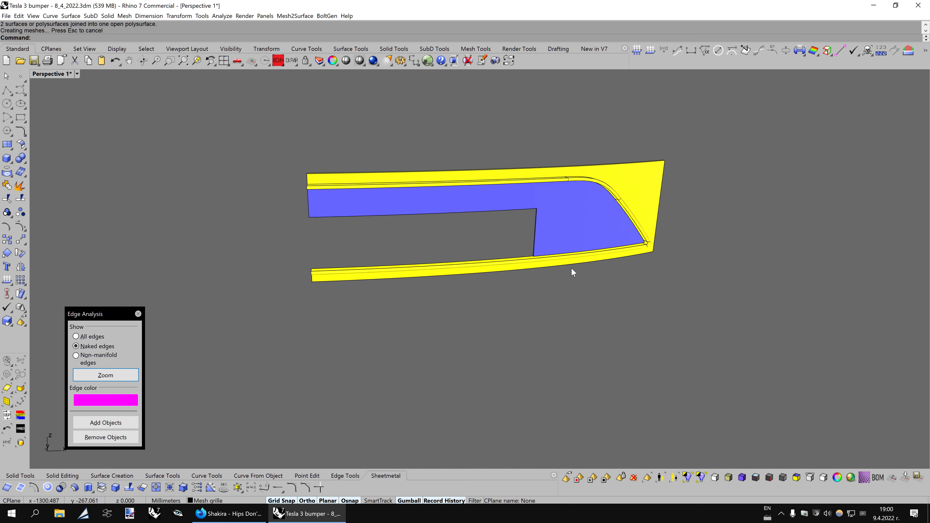
key(Left)
scroll(573, 273, up, 3)
scroll(573, 272, up, 2)
key(Left)
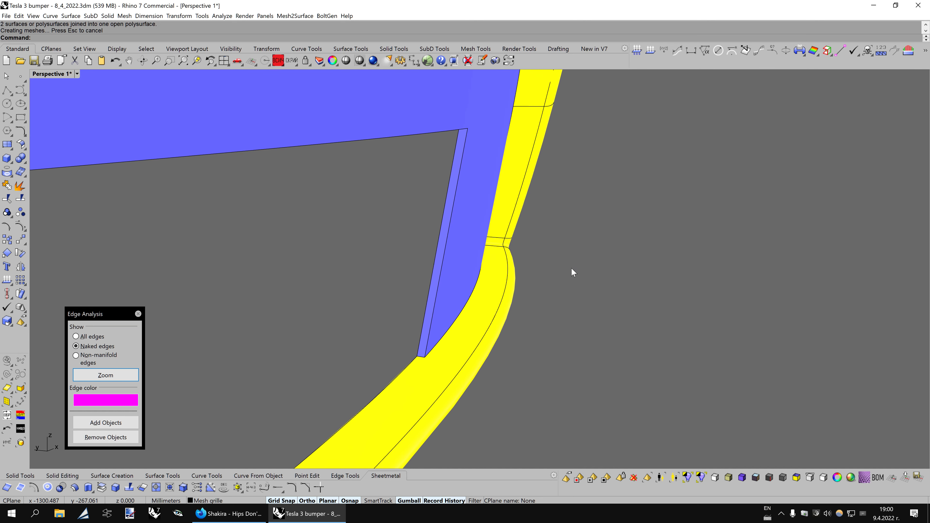
key(Return)
click(454, 361)
click(437, 318)
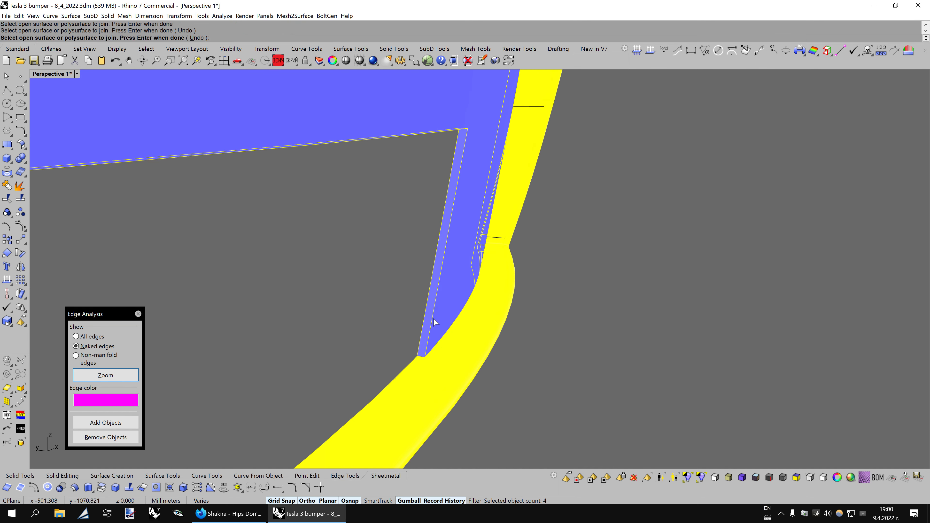
key(Return)
- Join the yellow panel surfaces into a single open polysurface
right_drag(433, 318, 533, 303)
scroll(534, 303, up, 3)
key(Down)
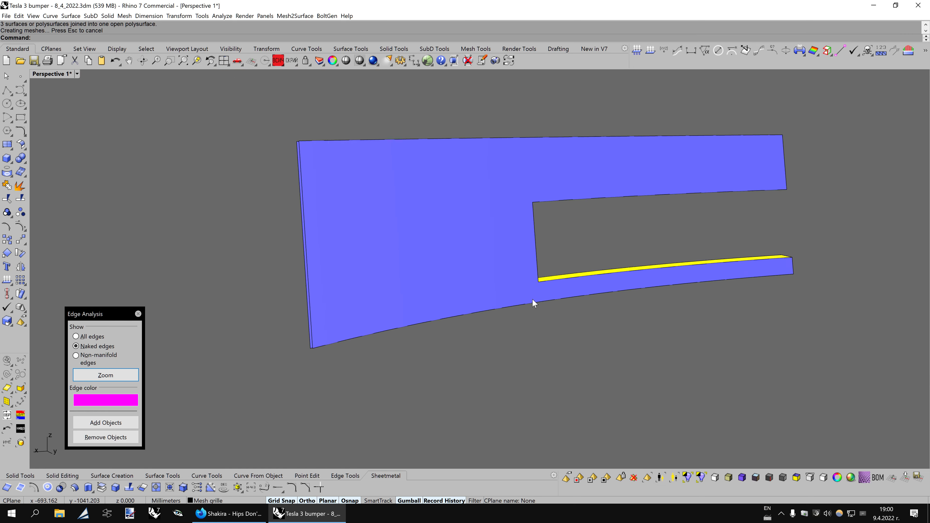
key(Left)
key(Return)
scroll(559, 237, up, 1)
scroll(556, 238, up, 2)
click(557, 238)
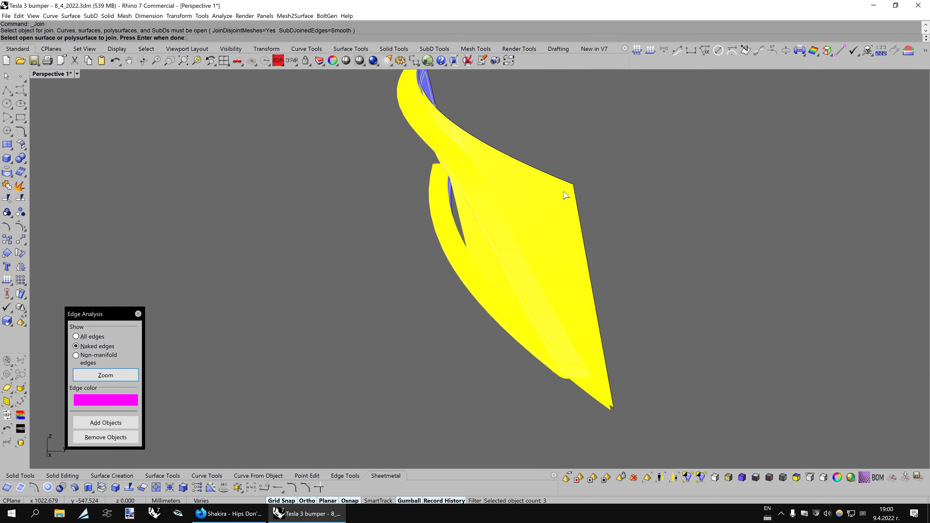
key(Return)
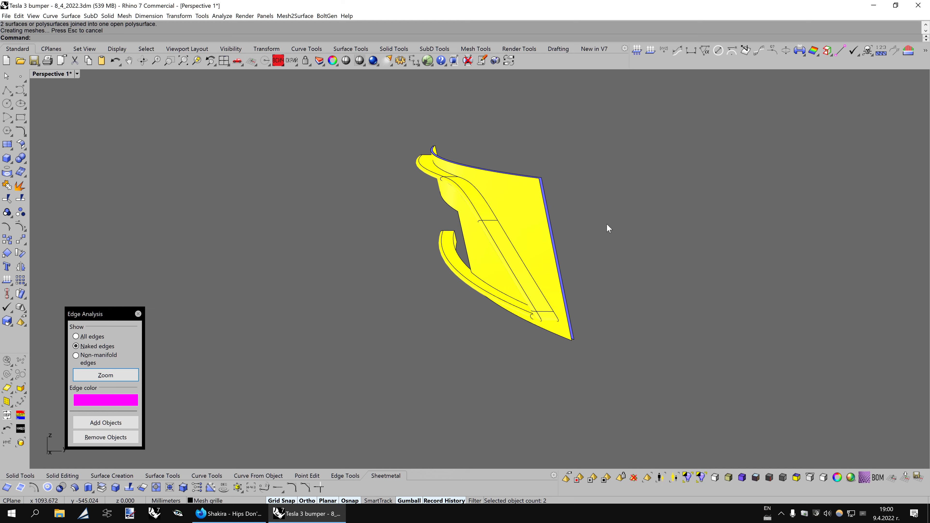
- Orbit around the joined panel and switch to the Bobi1 shaded display mode
key(Left)
key(Left)
key(Left)
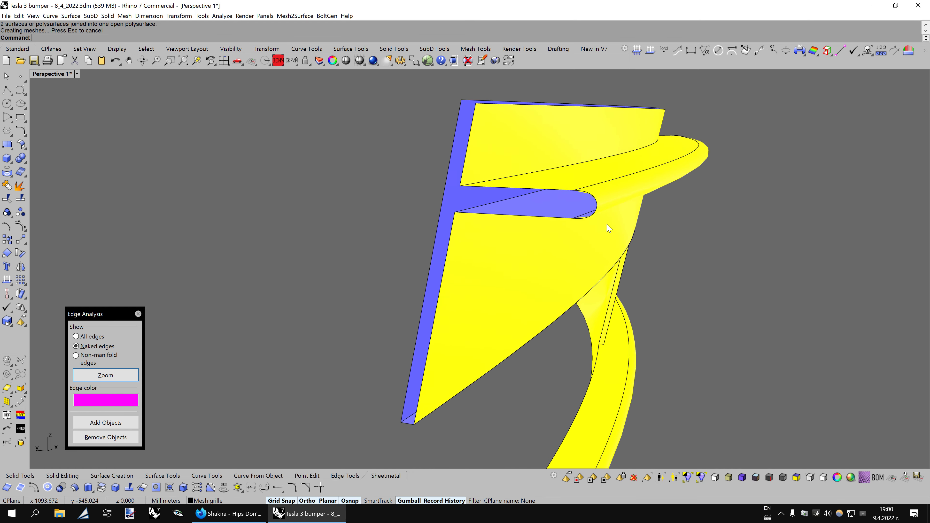
key(Left)
key(Left)
key(Left)
key(Left)
key(Left)
key(Left)
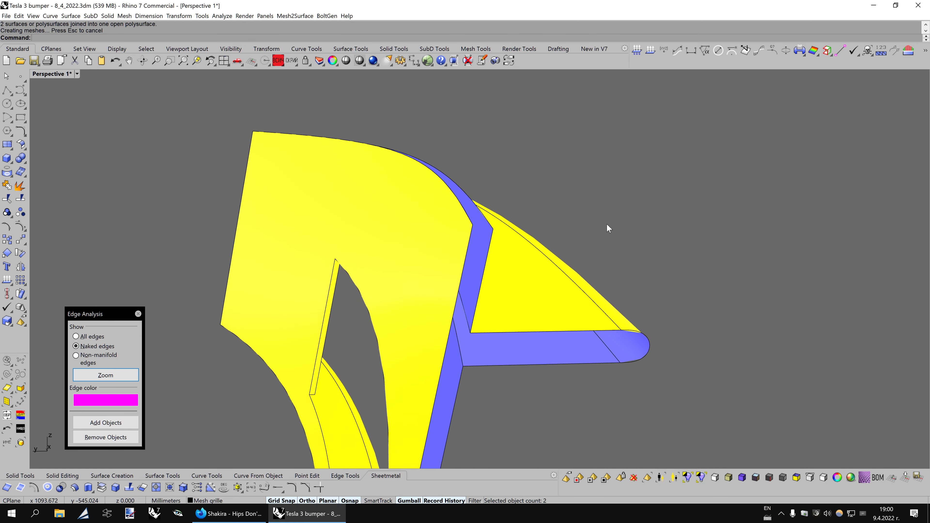
key(Left)
key(Left)
click(729, 477)
- Check the part's naked edges in wireframe, join its two surfaces, and return to Bobi1
key(Left)
key(Left)
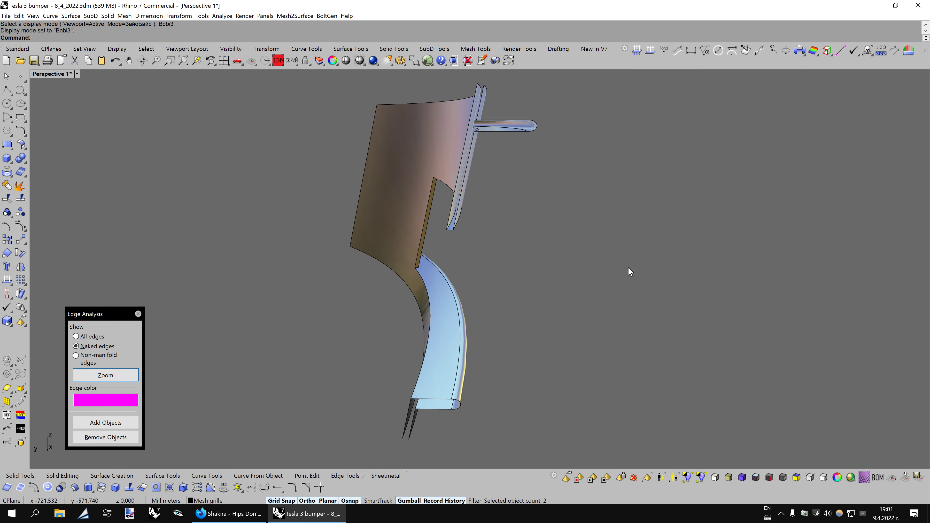
key(Left)
key(Left)
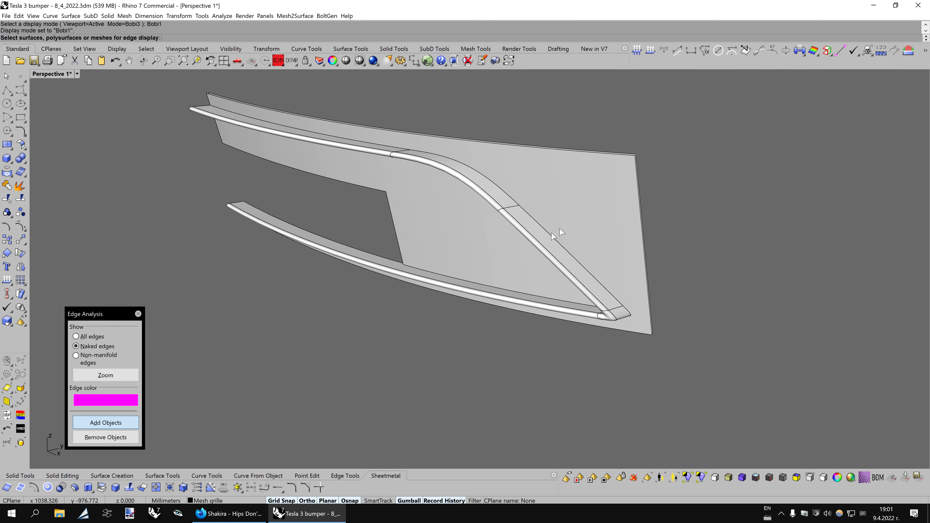
key(Return)
key(ctrl+alt+w)
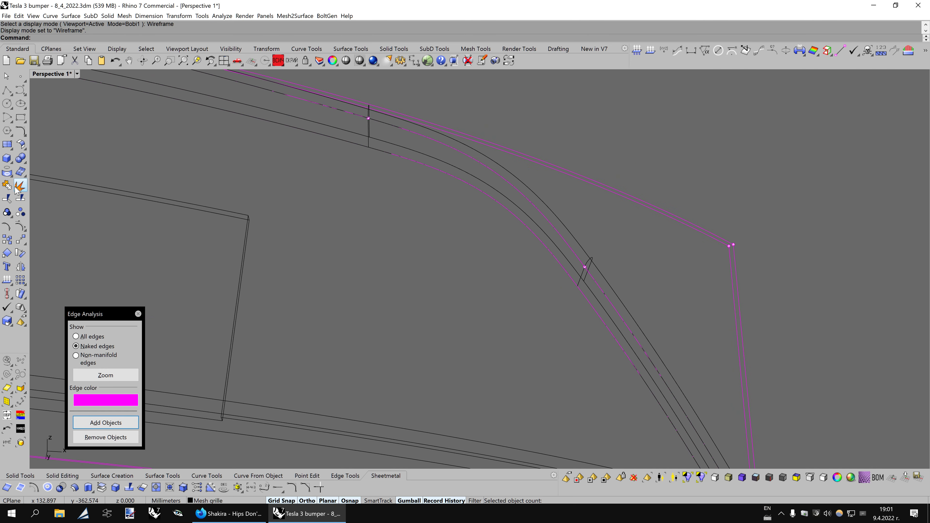
click(618, 302)
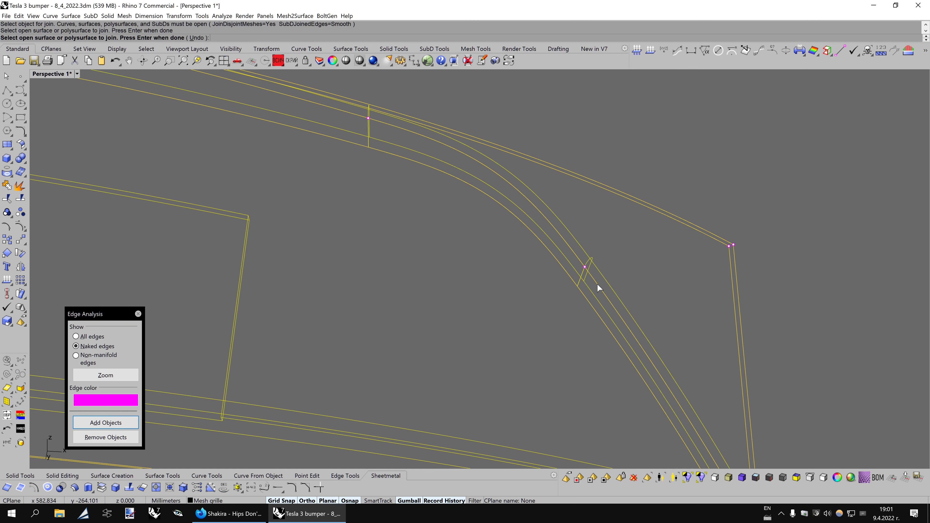
key(Return)
scroll(593, 269, down, 5)
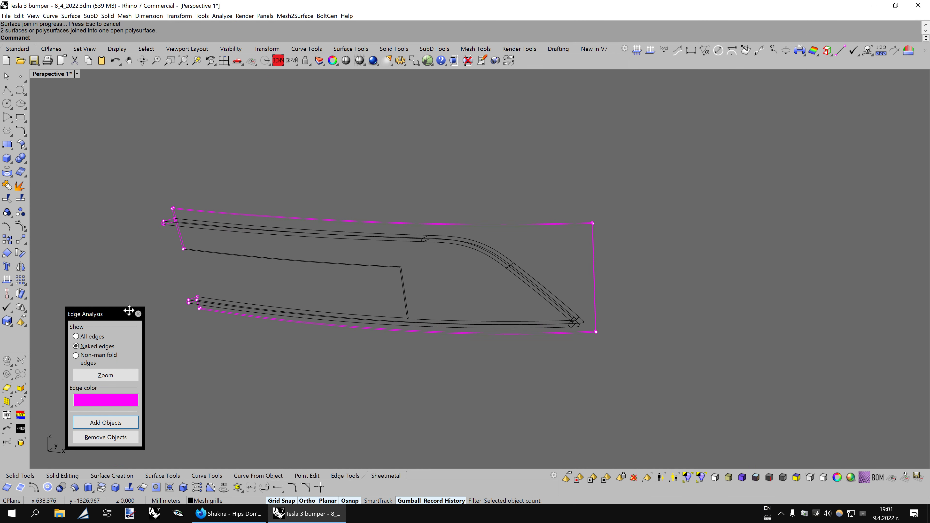
click(138, 313)
key(ctrl+alt+s)
- Select all and unisolate to bring back the 210 hidden bumper objects
scroll(567, 283, up, 2)
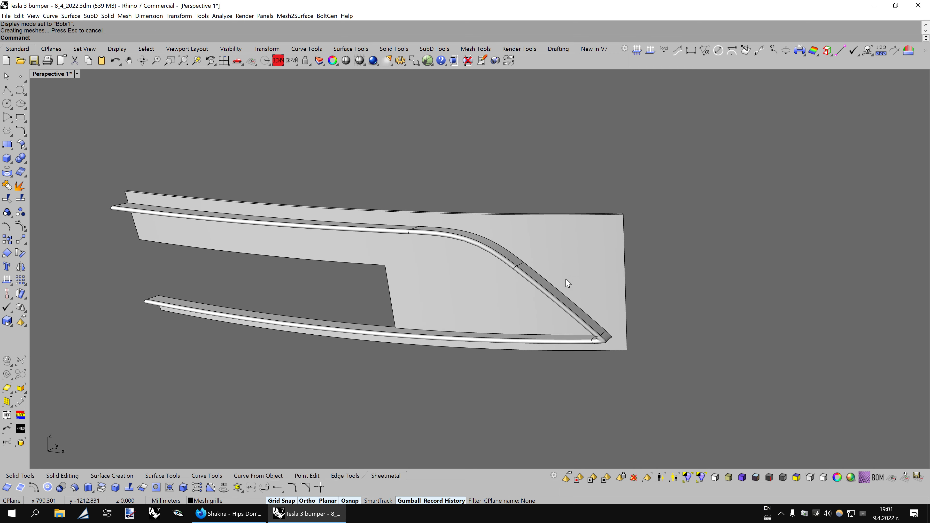
click(284, 63)
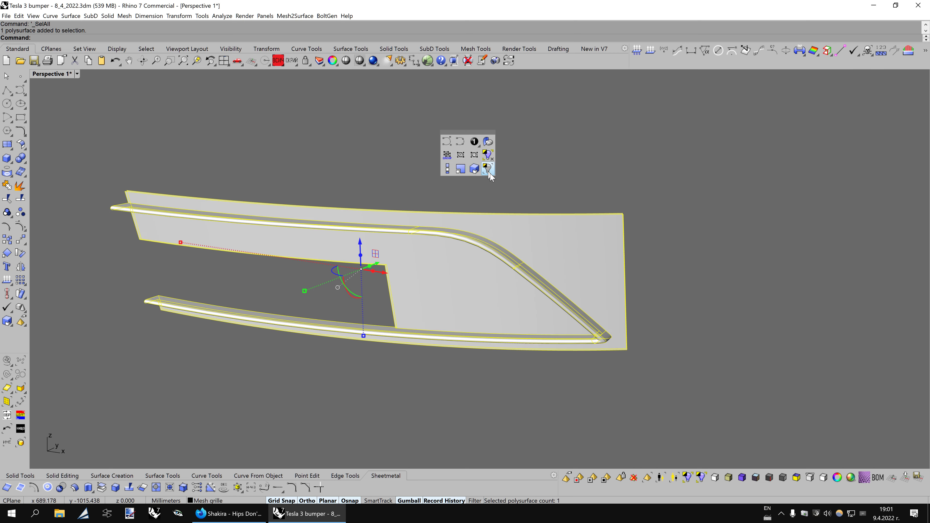
click(489, 169)
scroll(672, 270, up, 3)
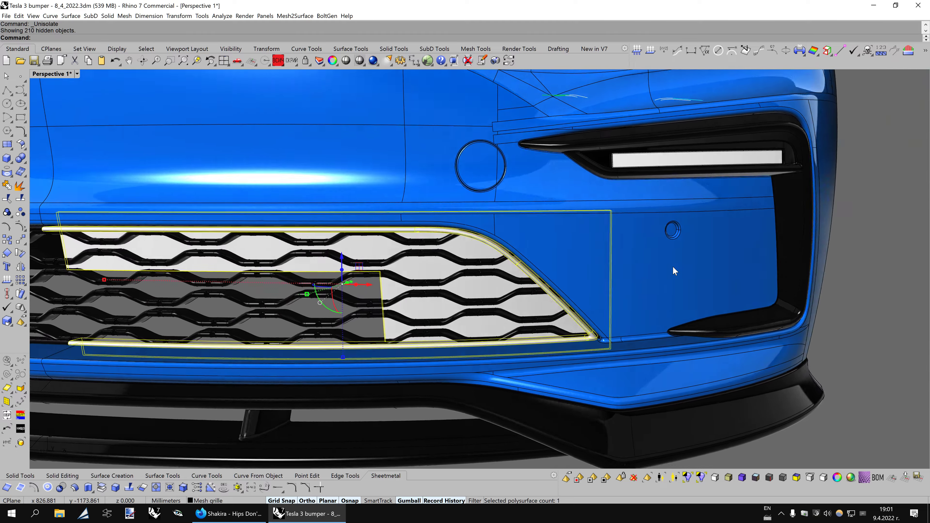
key(Left)
key(Left)
key(Left)
key(Right)
key(Right)
key(Right)
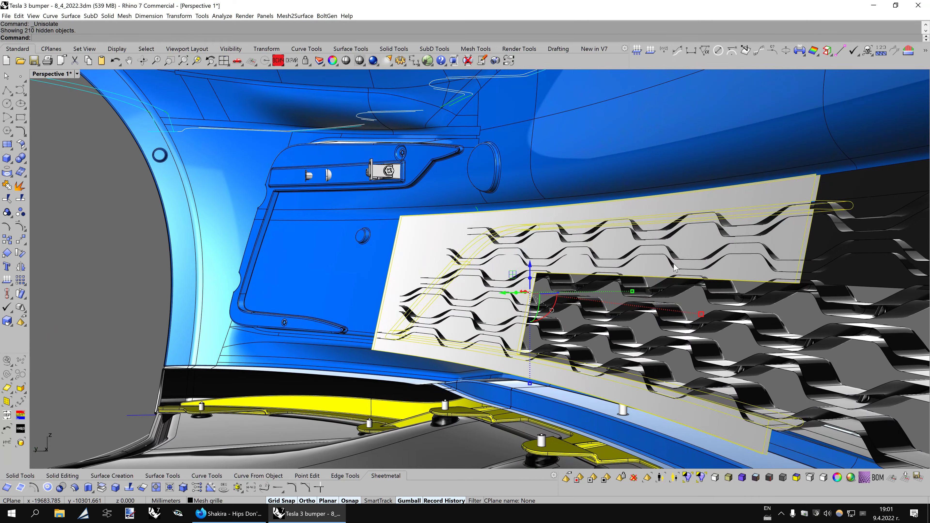
scroll(674, 265, up, 3)
scroll(678, 269, up, 2)
scroll(678, 268, up, 2)
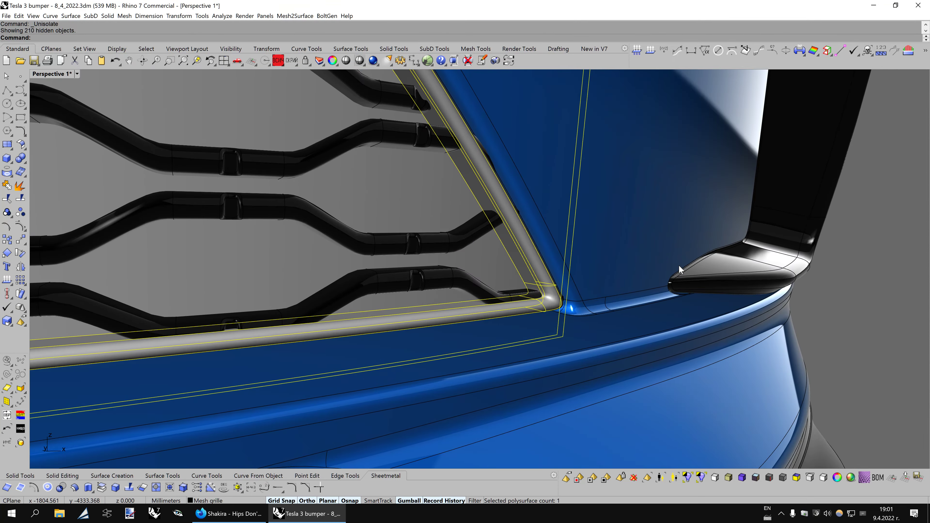
scroll(678, 269, up, 2)
scroll(678, 269, up, 2)
- Orbit to the grille's lower corner and move the grille 1 mm toward the bumper
key(Left)
key(Left)
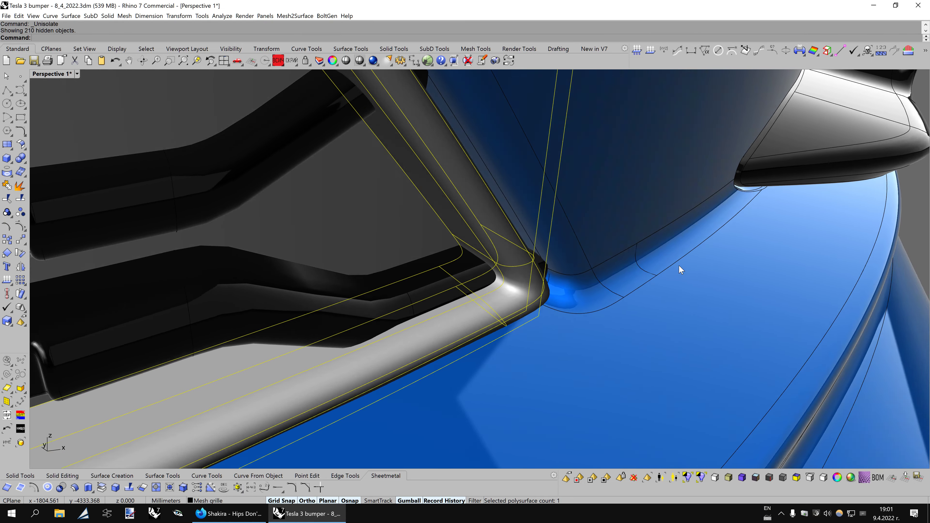
key(Left)
key(Left)
key(Left)
key(Left)
key(Left)
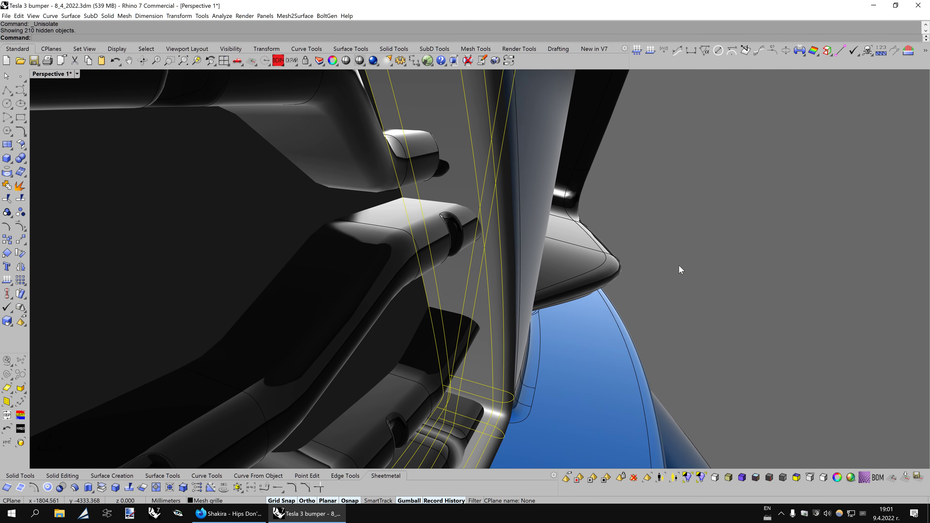
key(Left)
key(Left)
key(Left)
key(Left)
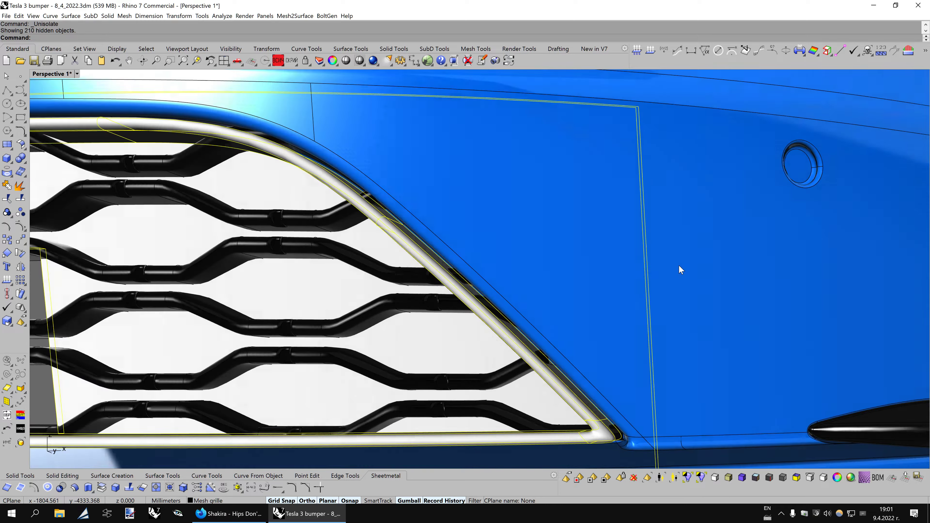
key(Left)
key(Left)
key(Left)
key(Left)
key(Left)
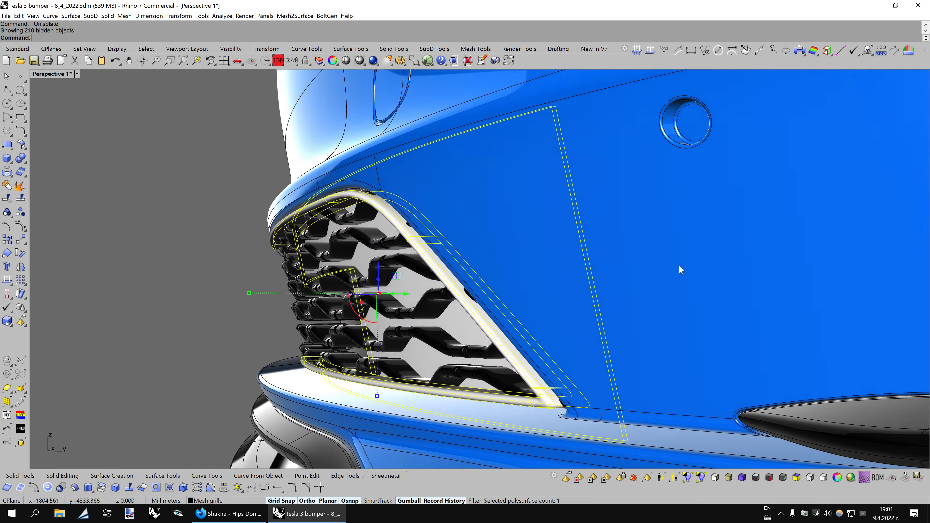
key(Page_Up)
key(Page_Up)
key(Up)
key(Up)
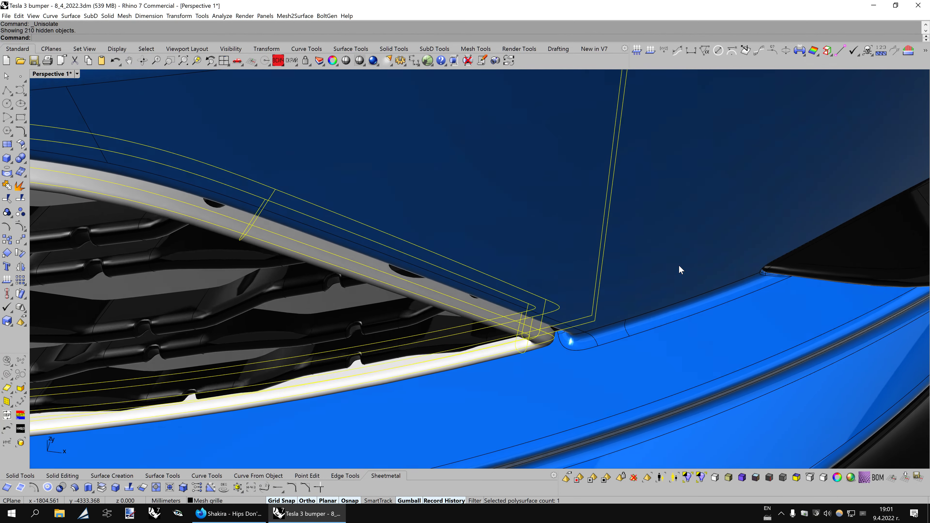
key(Up)
key(Up)
key(Page_Up)
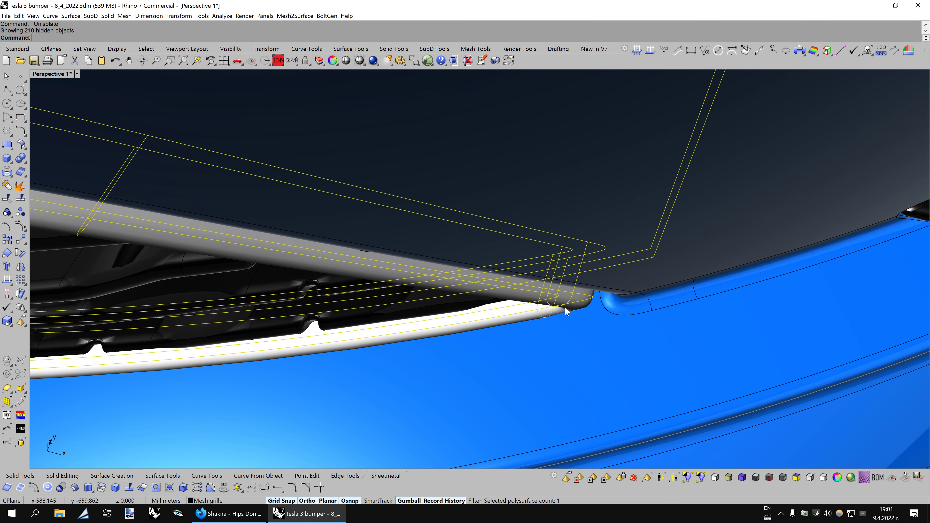
drag(564, 306, 615, 217)
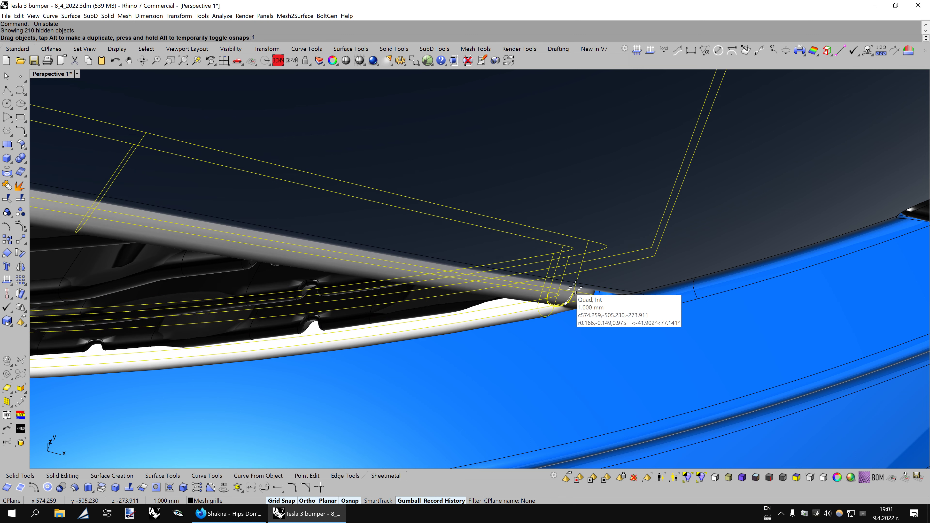
text(1)
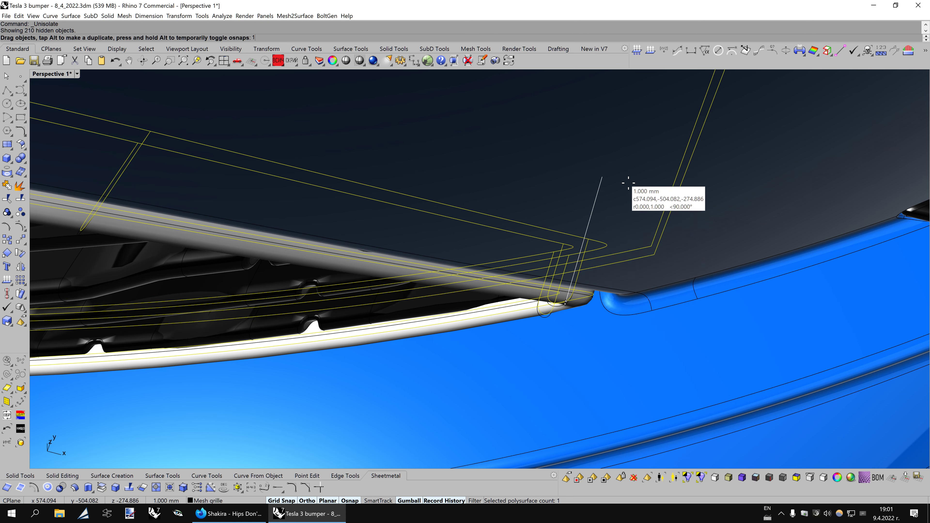
key(Escape)
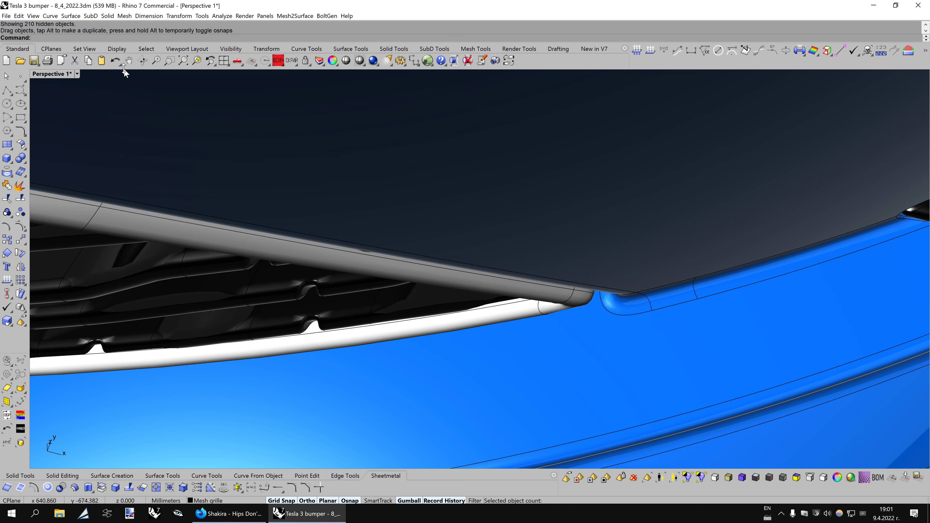
- Undo the 1 mm grille move, redo it to compare, and orbit to inspect the fit
click(114, 64)
key(Escape)
mouse_move(637, 324)
right_down()
mouse_move(553, 245)
mouse_move(225, 141)
right_up()
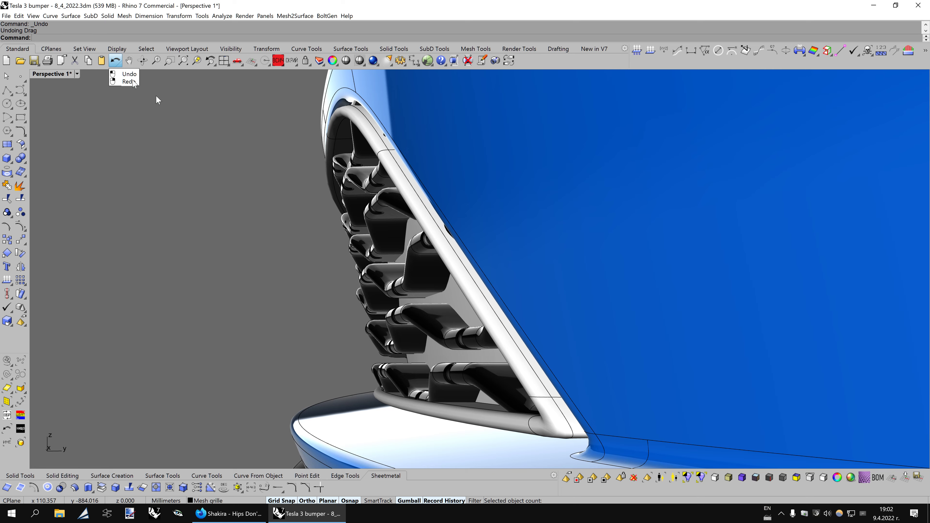
mouse_move(158, 100)
right_down()
mouse_move(573, 328)
mouse_move(156, 79)
right_up()
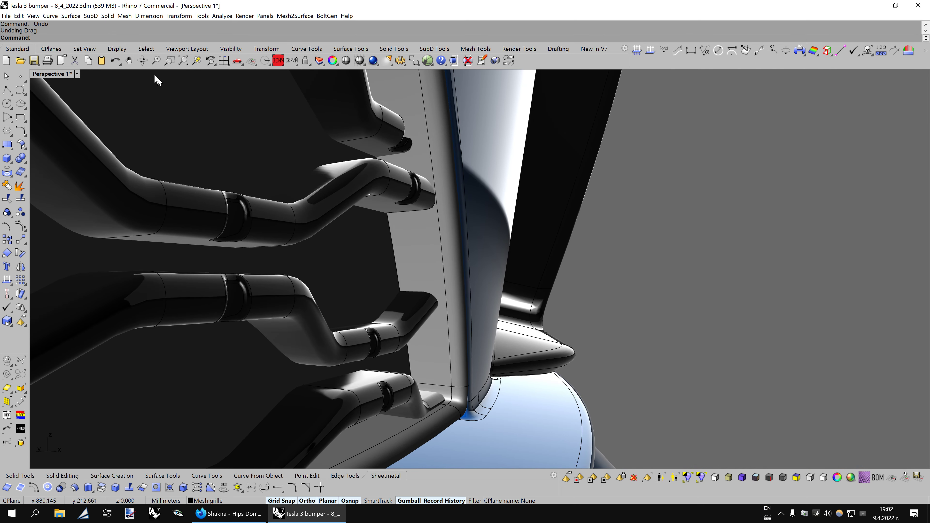
right_click(120, 60)
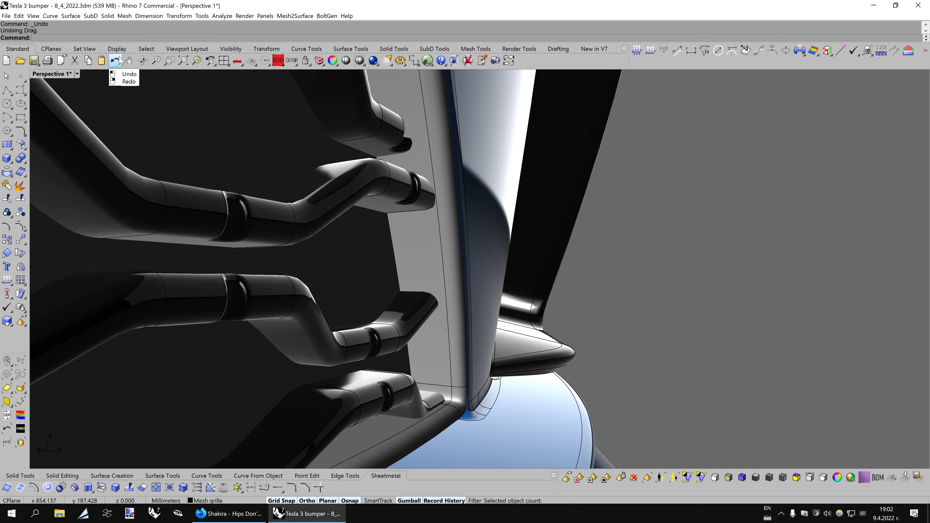
key(Down)
key(Down)
key(Down)
key(Down)
key(Down)
key(Down)
key(Down)
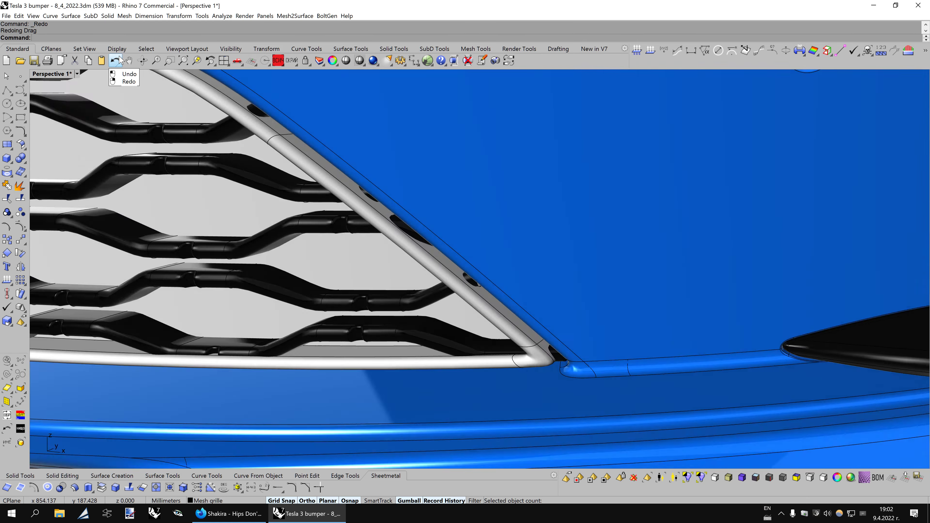
key(Down)
key(Down)
key(Down)
key(Down)
key(Down)
key(Down)
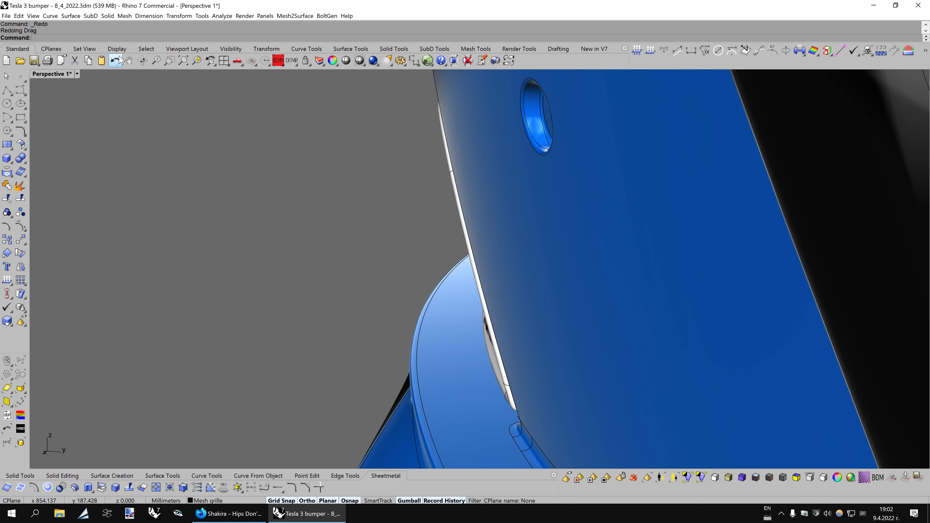
key(Down)
key(Down)
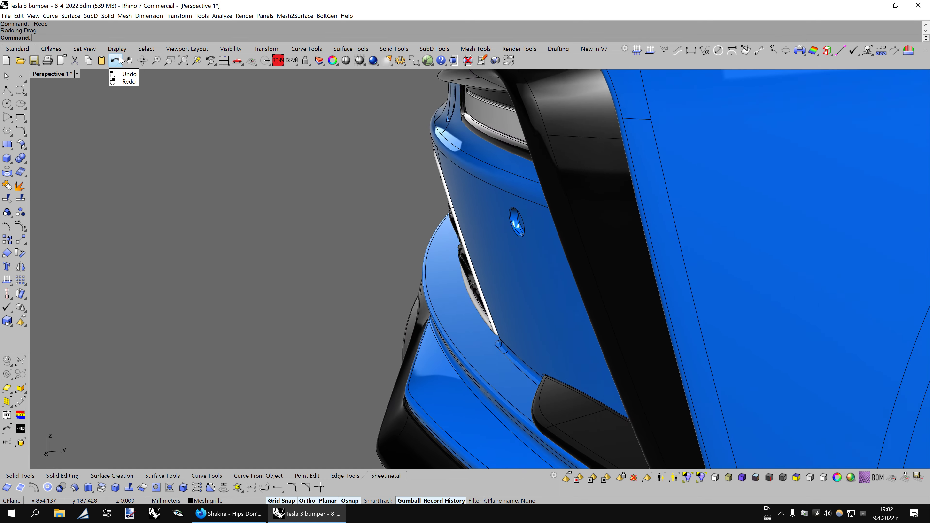
key(Down)
key(Down)
key(Down)
key(Down)
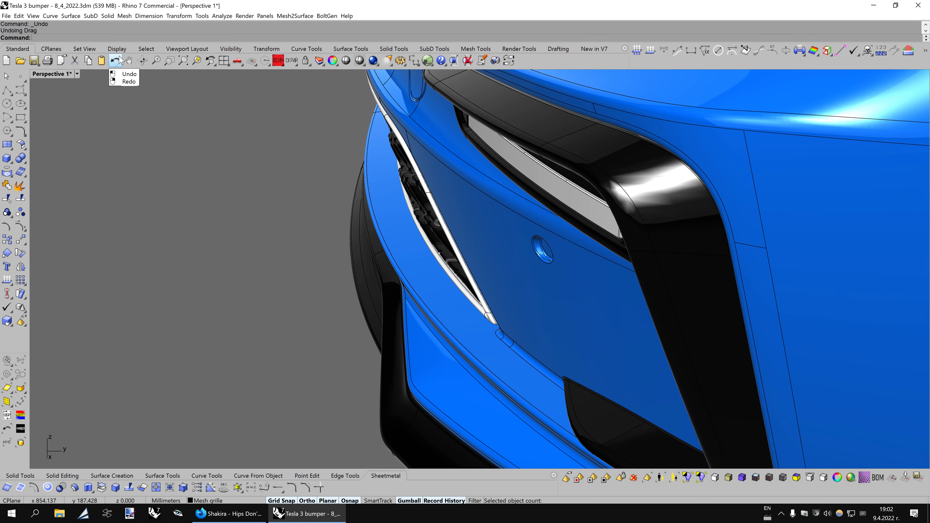
click(732, 478)
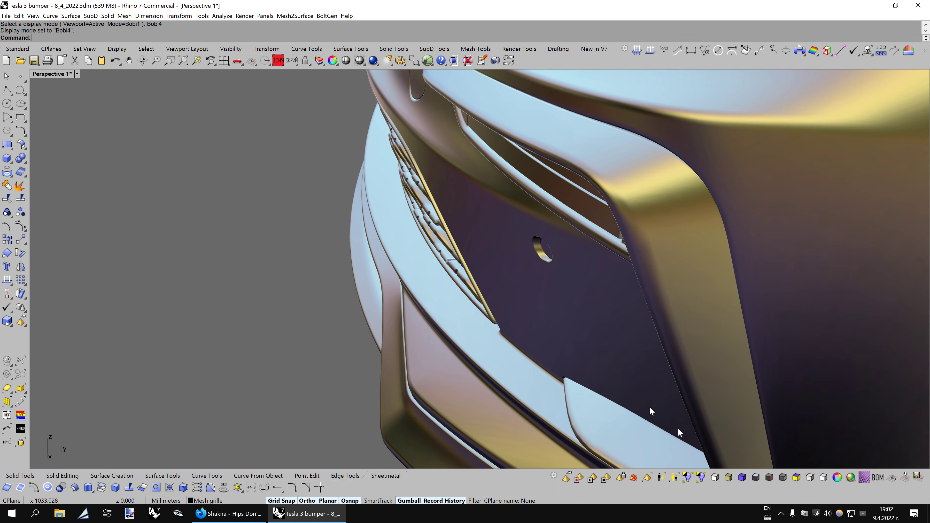
right_click(115, 63)
key(Left)
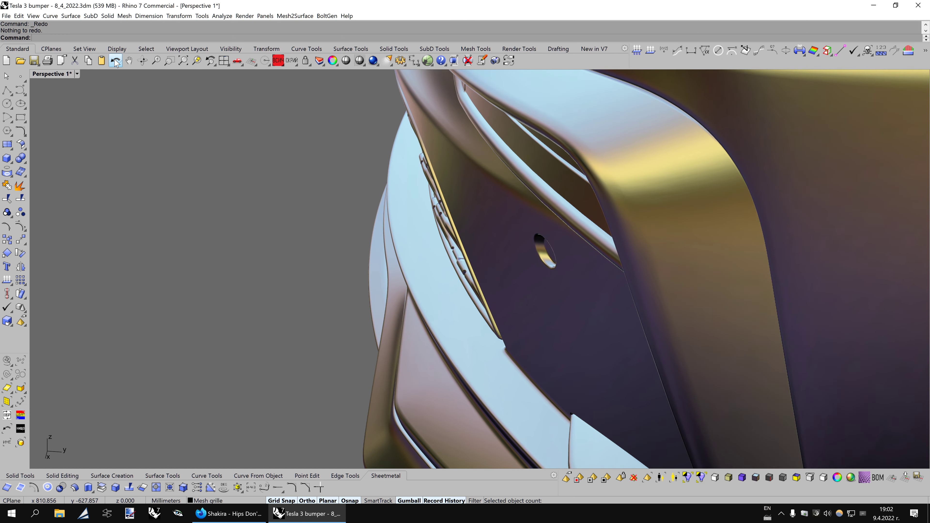
key(Left)
key(Left)
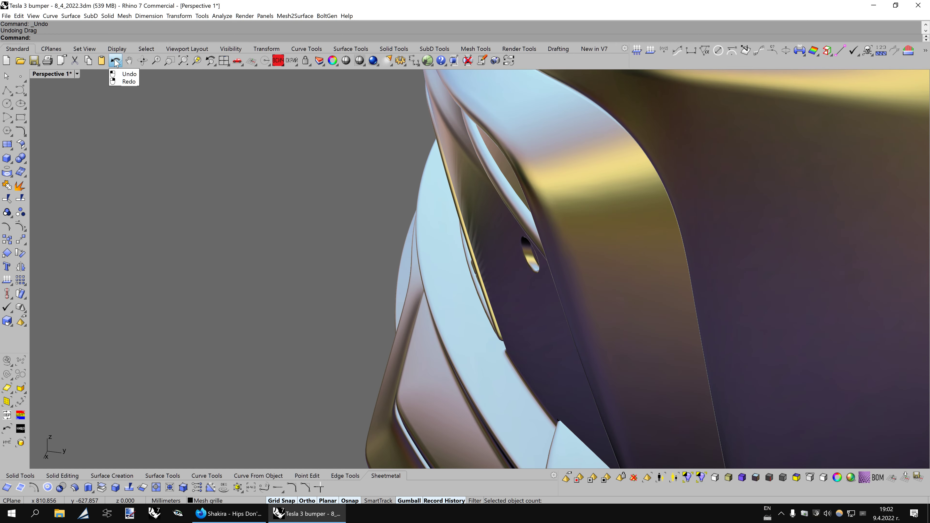
key(Home)
key(Home)
key(Home)
key(Home)
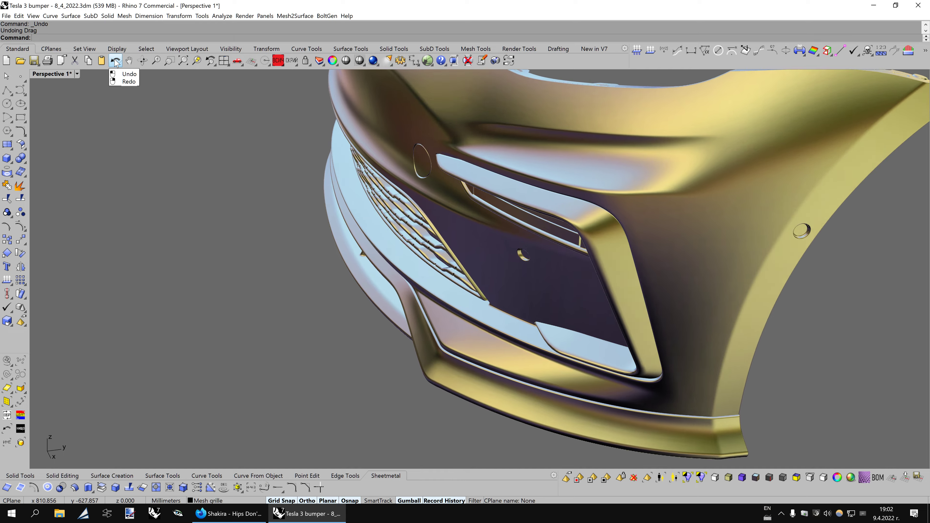
key(End)
key(End)
key(End)
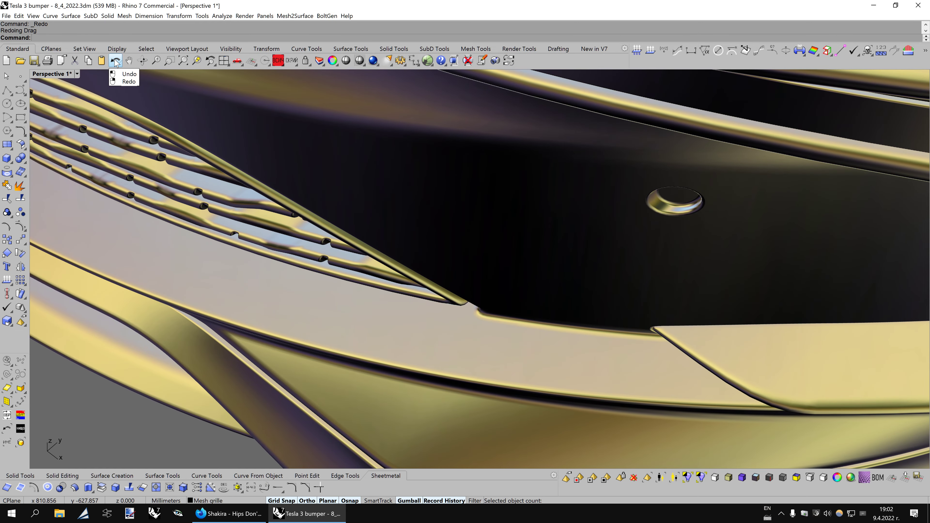
key(End)
key(End)
key(End)
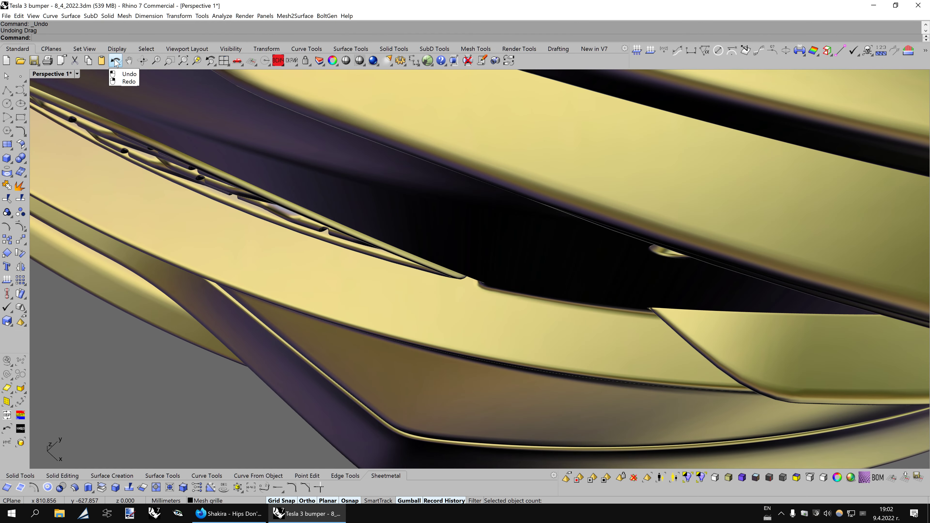
key(End)
key(End)
key(End)
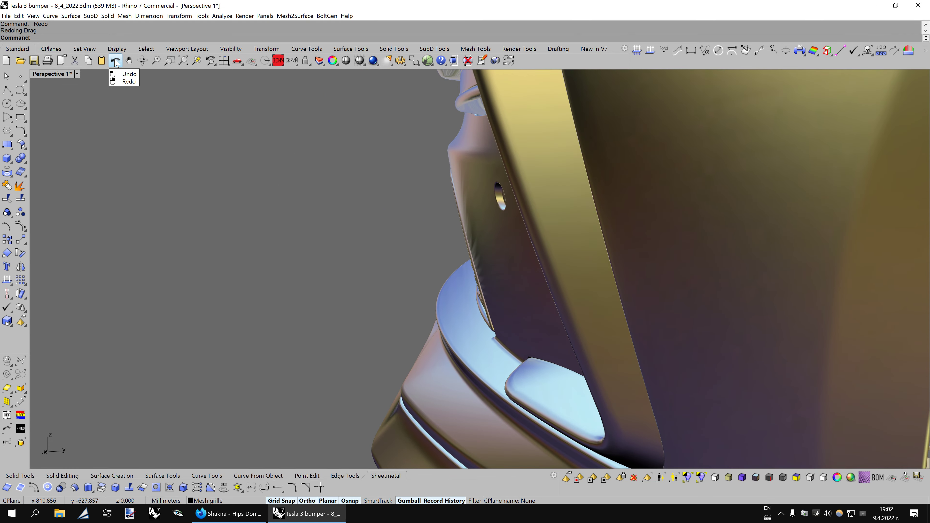
key(End)
key(End)
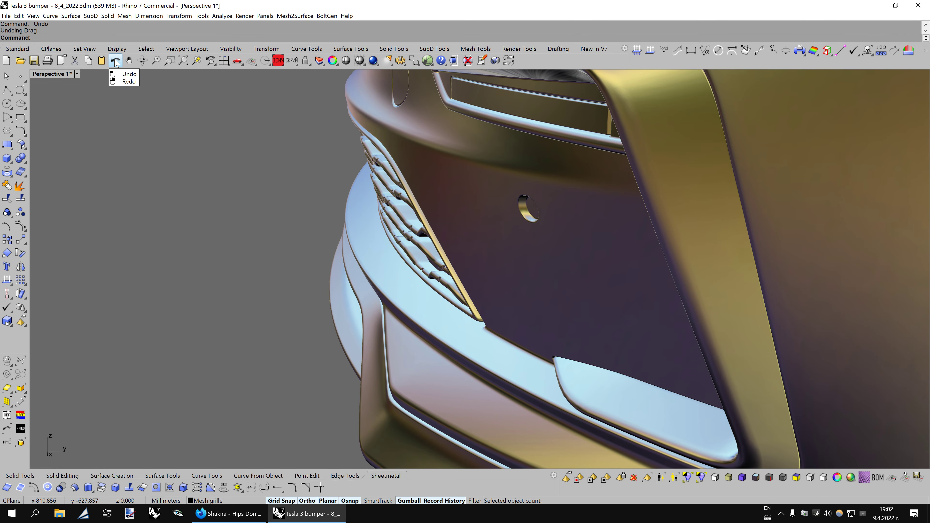
key(End)
key(End)
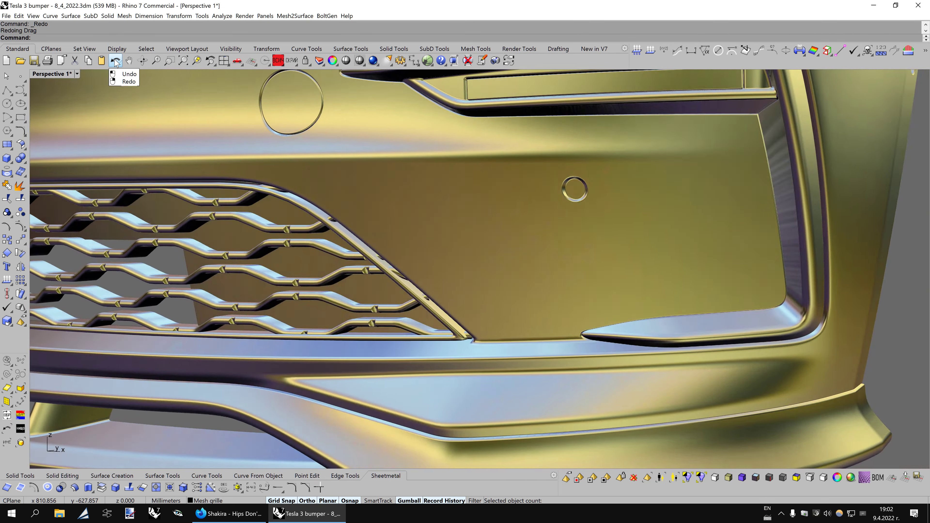
key(End)
key(End)
key(End)
key(End)
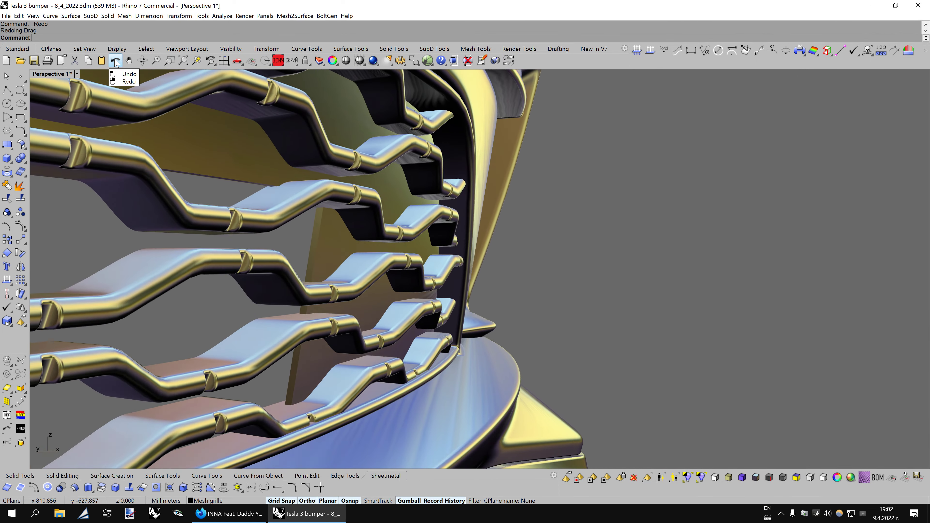
key(End)
key(End)
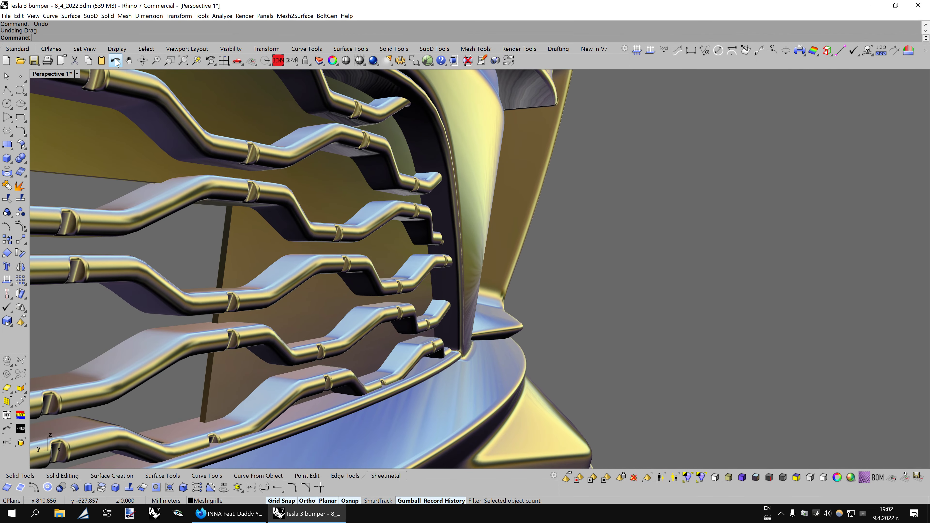
right_click(115, 62)
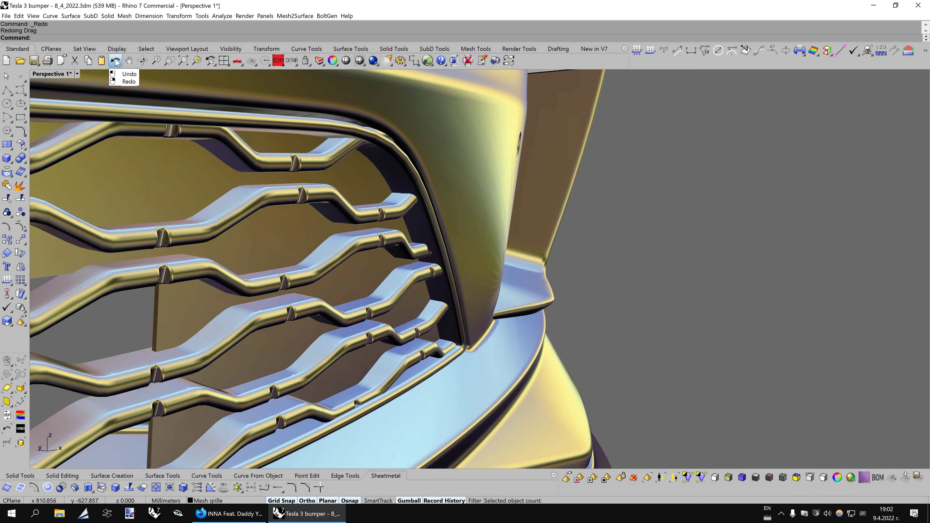
click(116, 62)
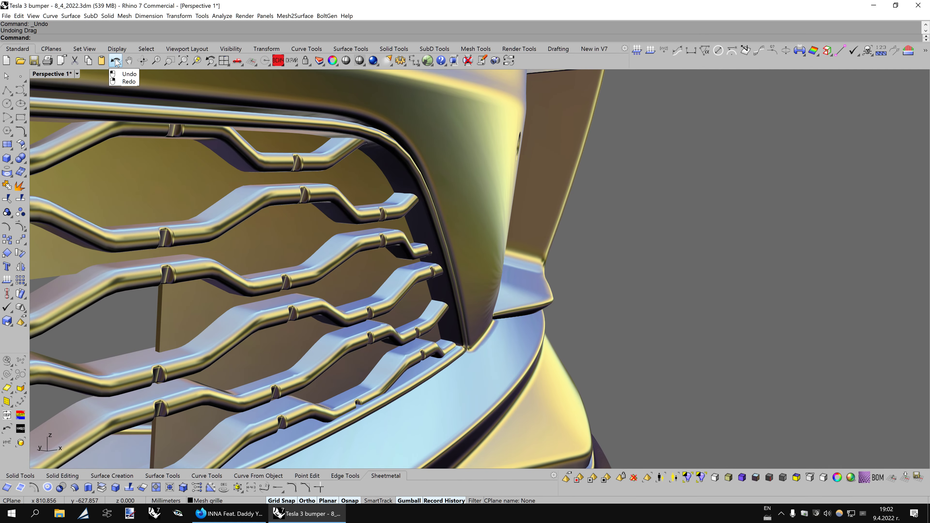
key(Home)
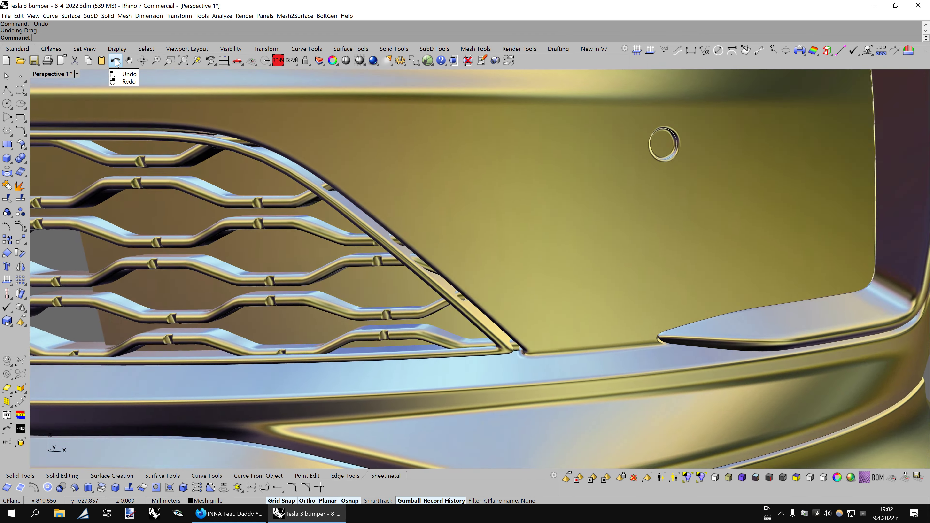
key(Home)
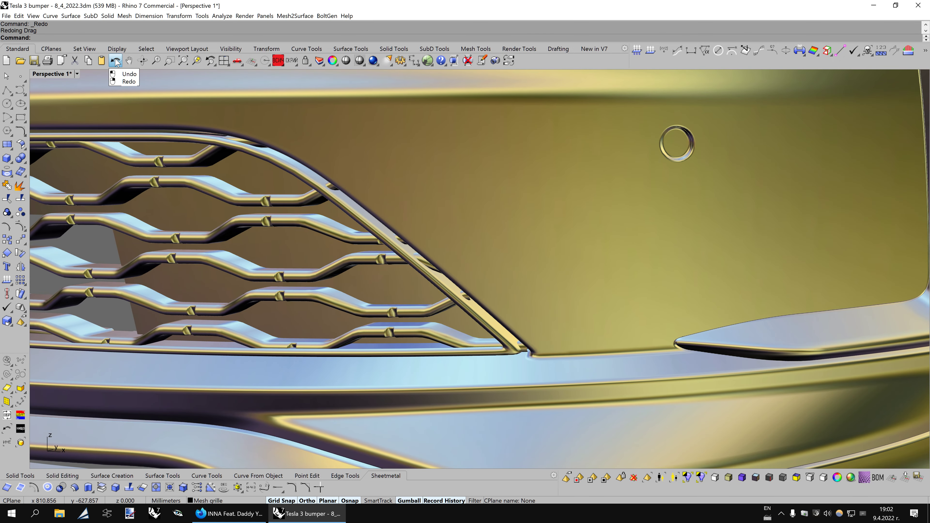
key(ctrl+alt+b)
key(Home)
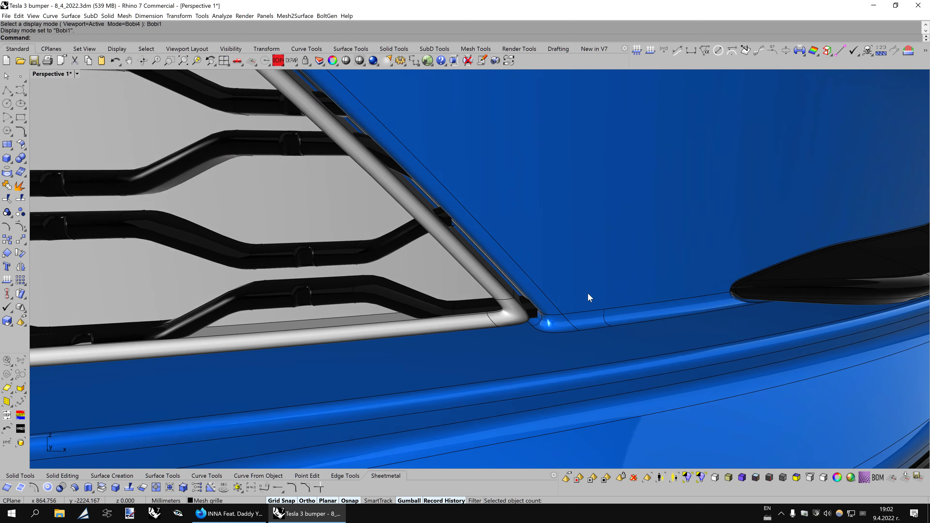
key(Home)
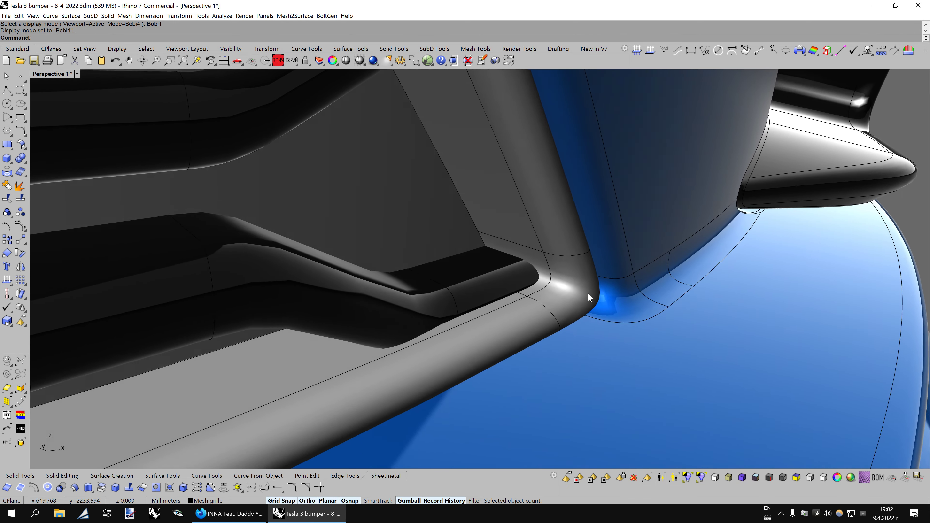
key(Home)
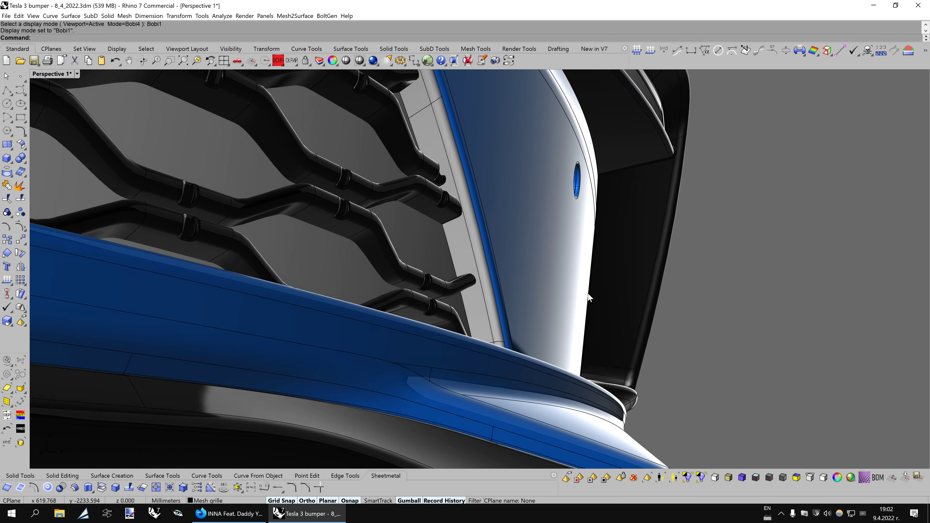
key(Home)
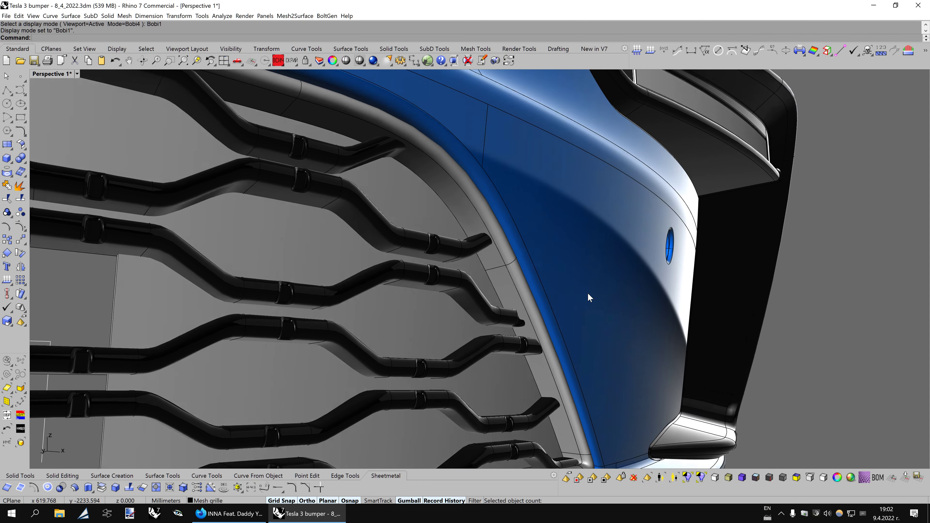
key(Home)
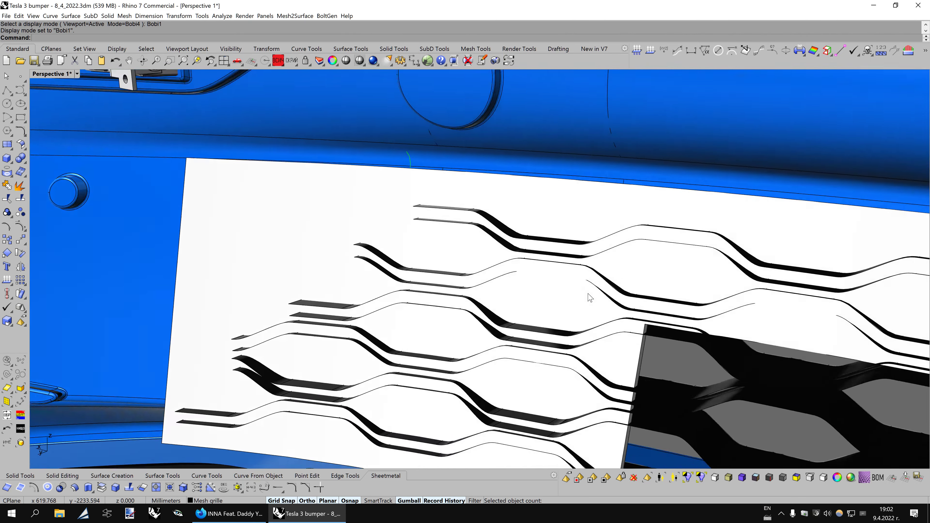
- Step through saved views of the grille strips and yellow brackets, close-up and wide
key(Home)
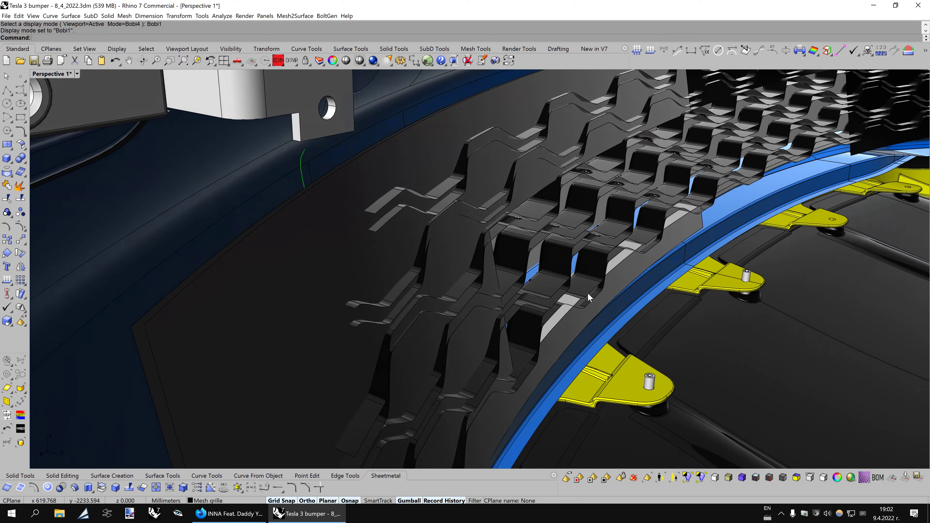
key(Home)
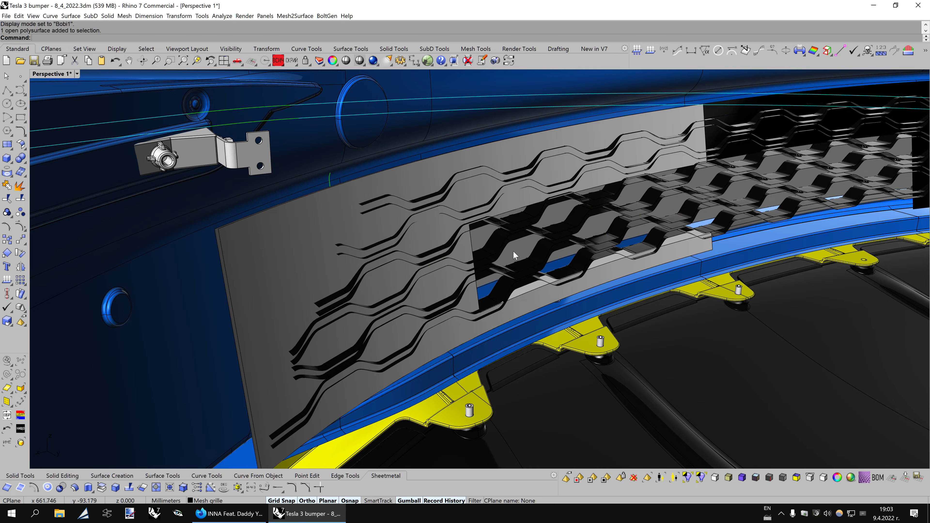
key(Home)
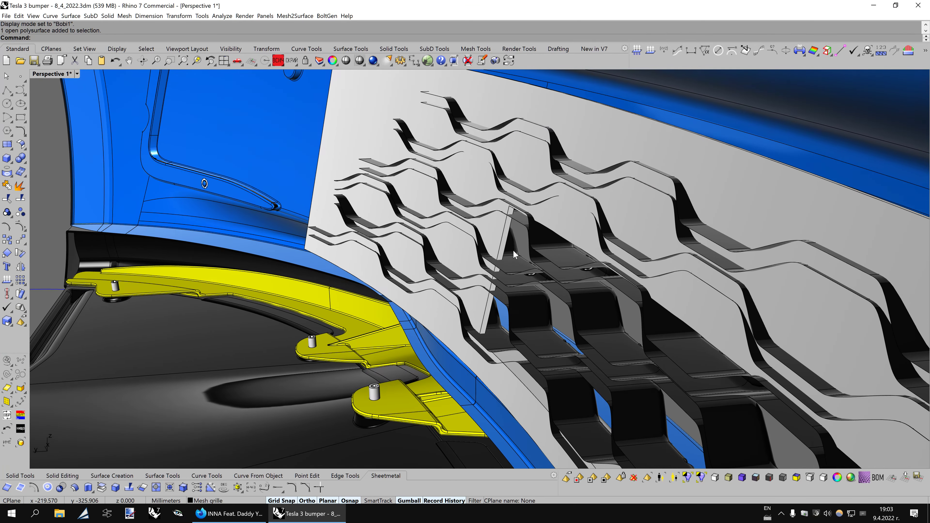
key(Home)
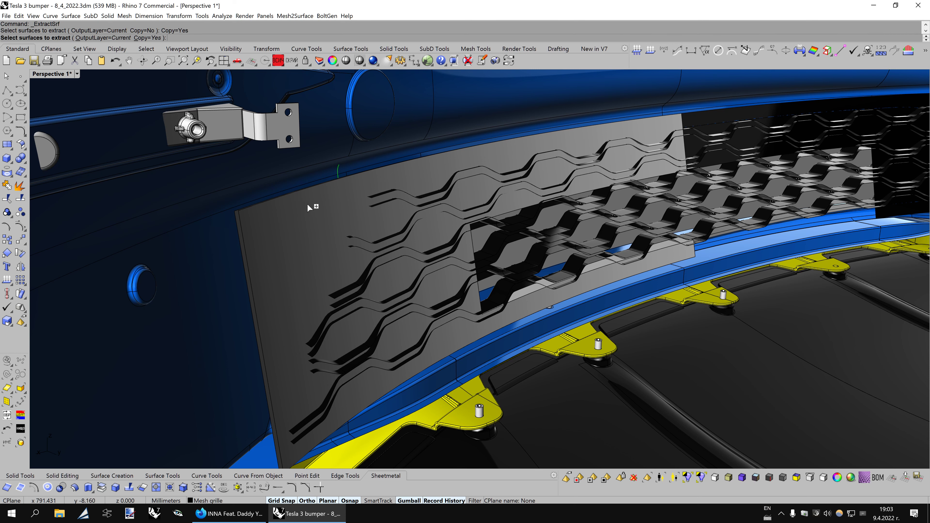
- Isolate the grille backing panel and strips, then pick a panel edge to untrim
key(ctrl+alt+w)
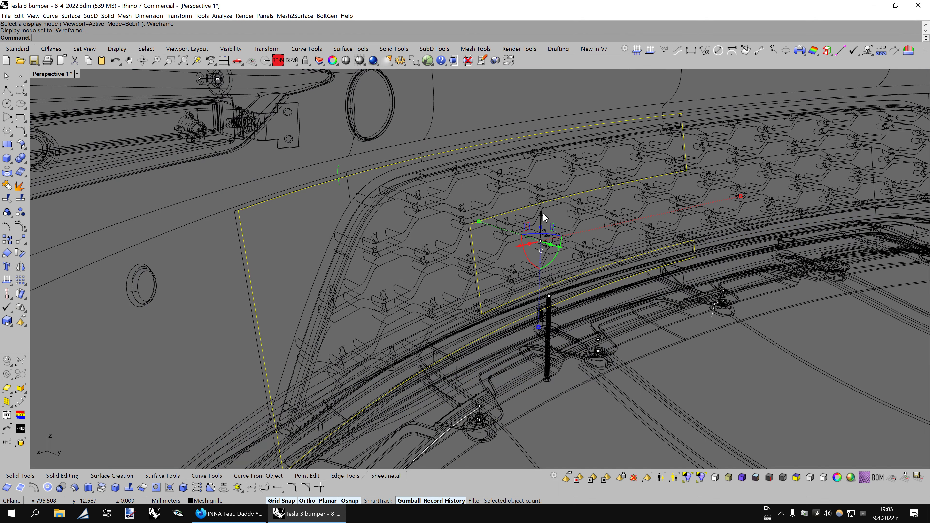
click(558, 202)
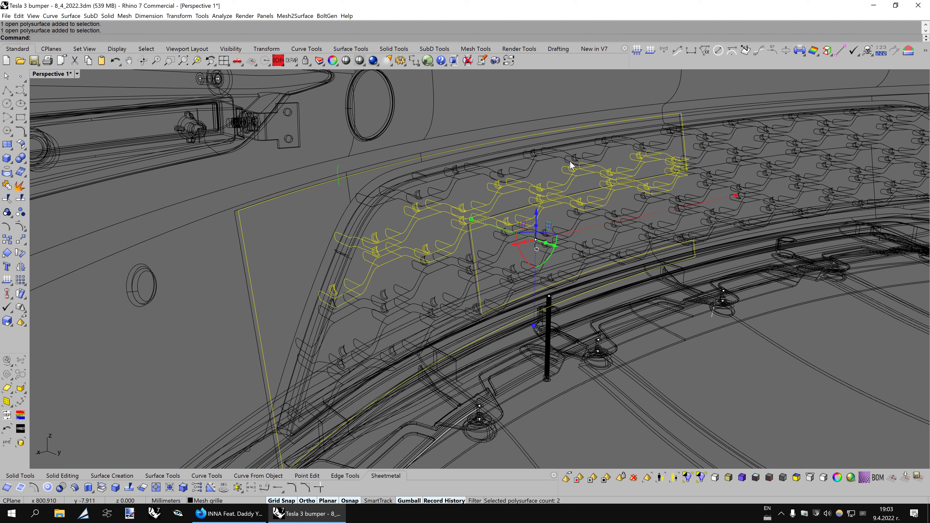
shift+click(572, 211)
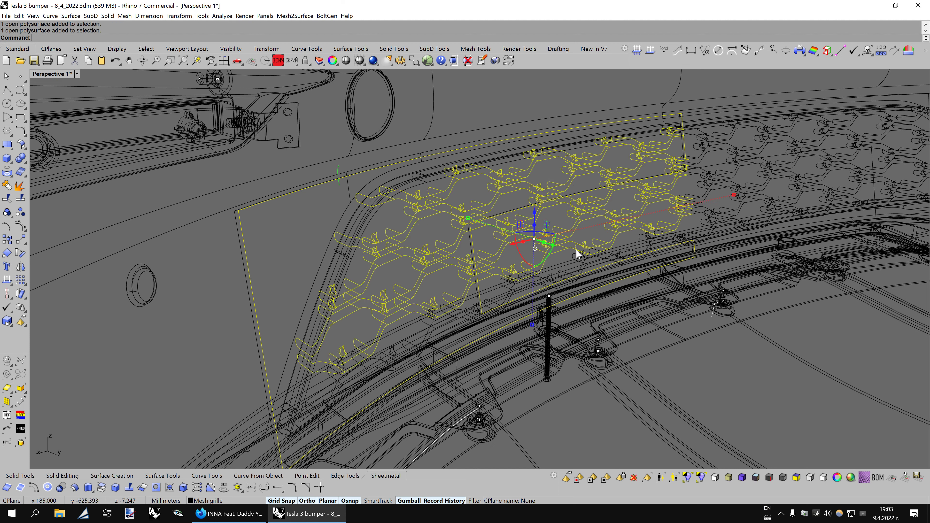
shift+click(576, 250)
middle_click(583, 278)
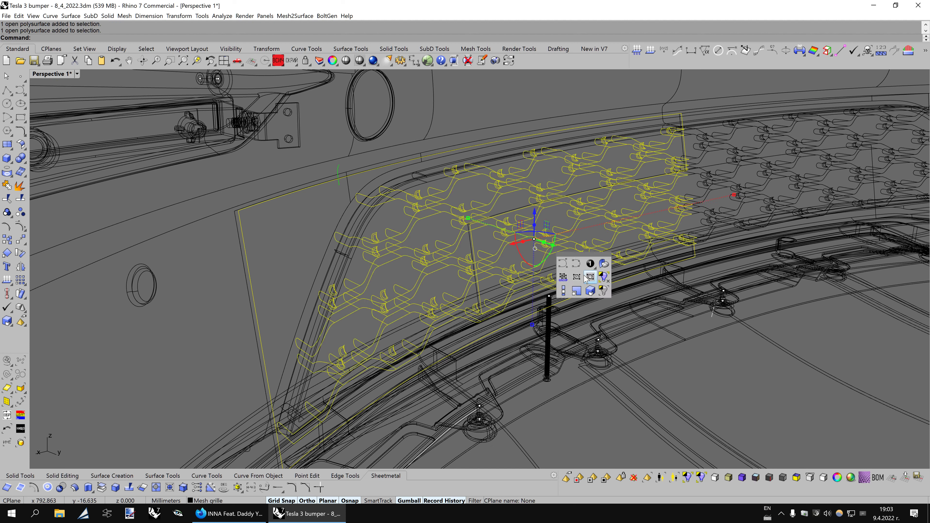
click(603, 290)
key(Escape)
key(ctrl+alt+s)
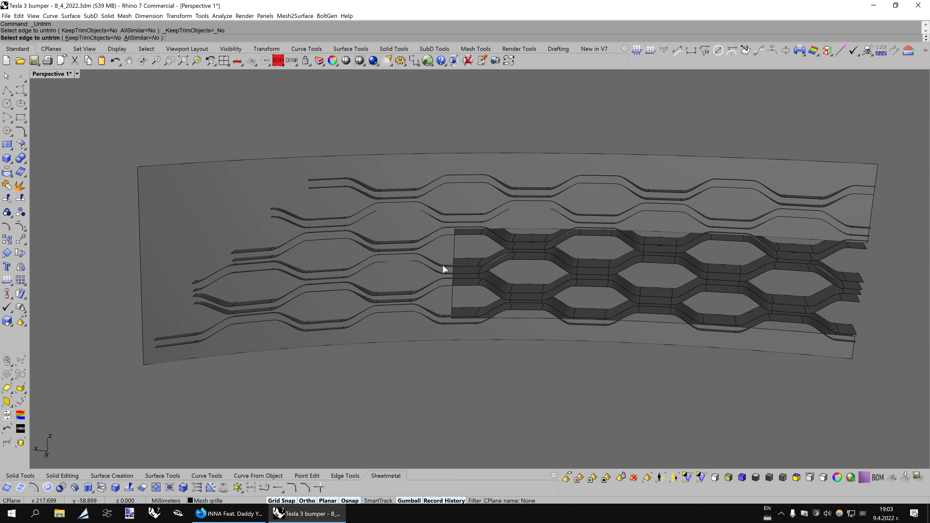
click(455, 250)
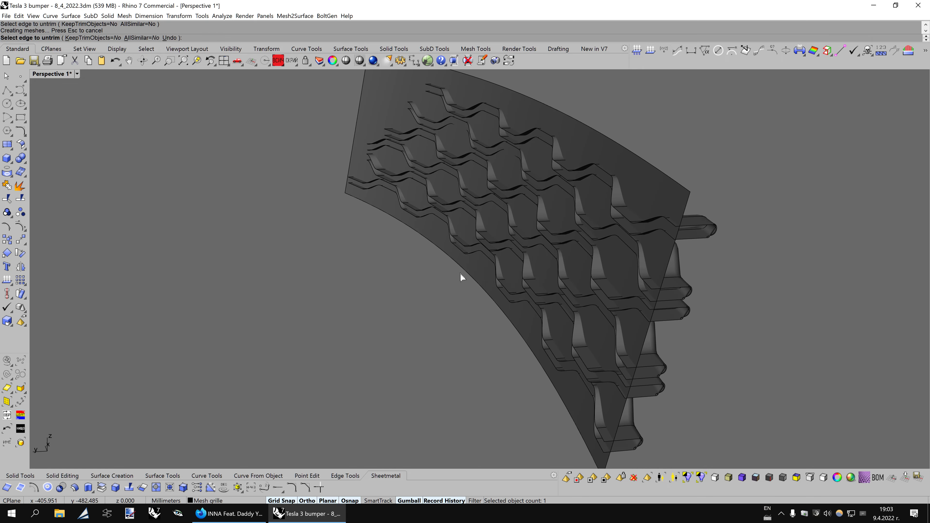
key(ctrl+alt+a)
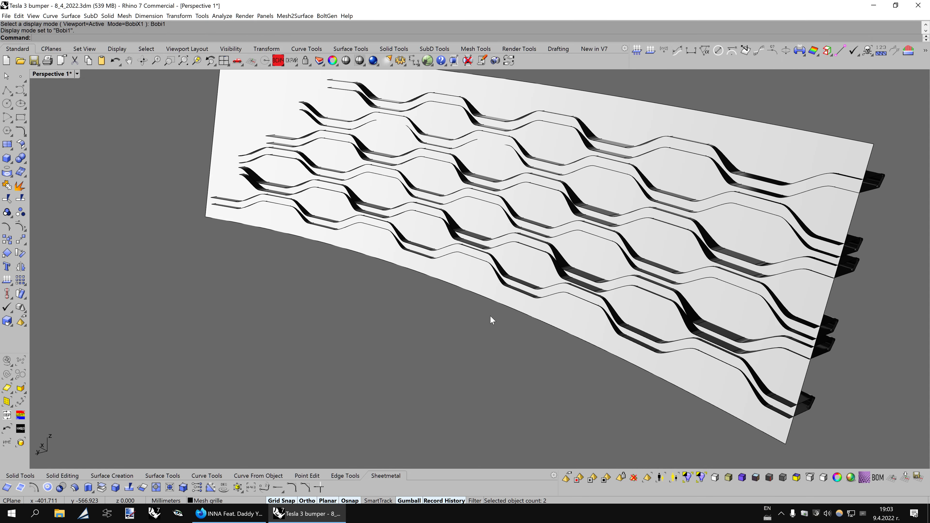
scroll(491, 317, up, 3)
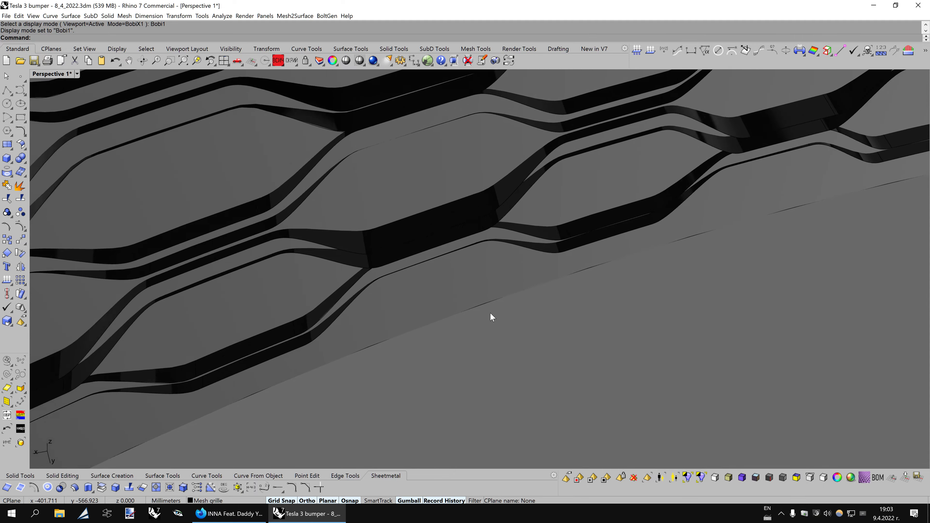
scroll(490, 314, up, 3)
scroll(491, 313, up, 2)
scroll(491, 313, up, 3)
key(ctrl+alt+e)
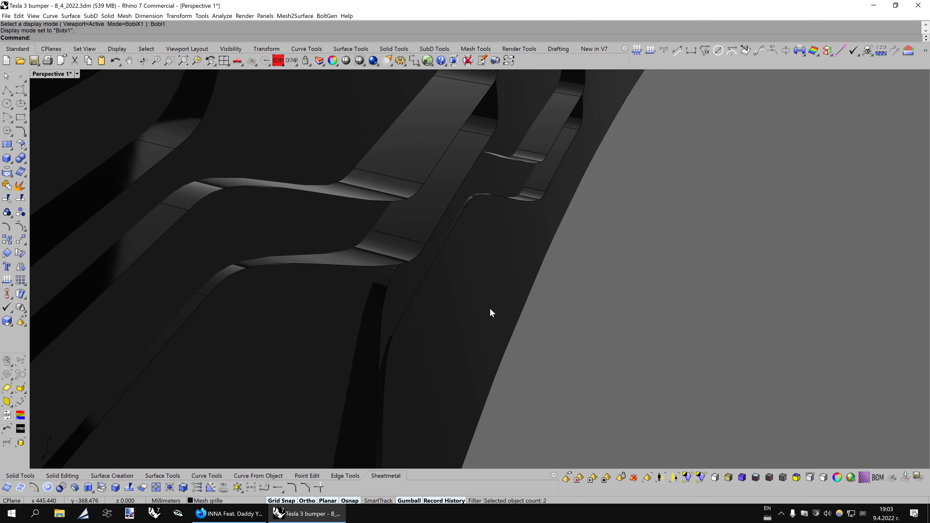
scroll(492, 313, up, 2)
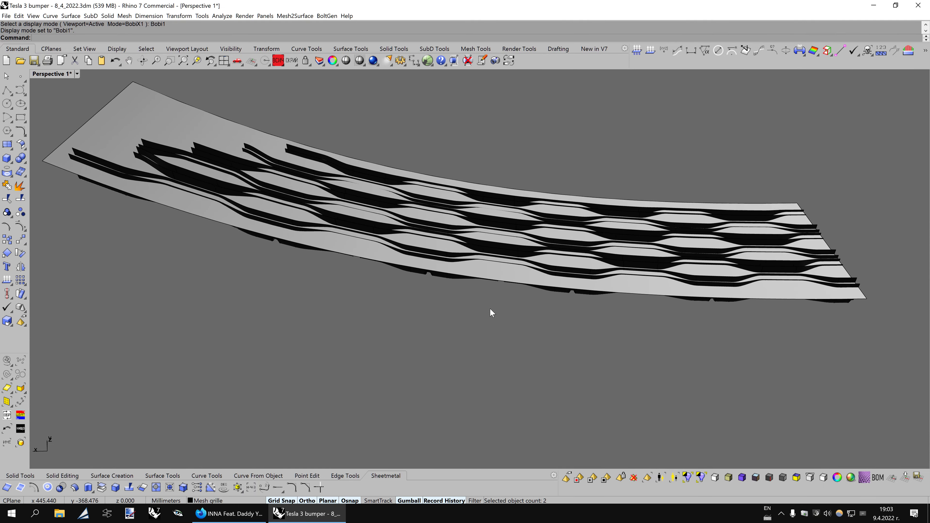
scroll(491, 312, up, 2)
scroll(492, 311, up, 2)
scroll(491, 310, up, 2)
key(ctrl+alt+e)
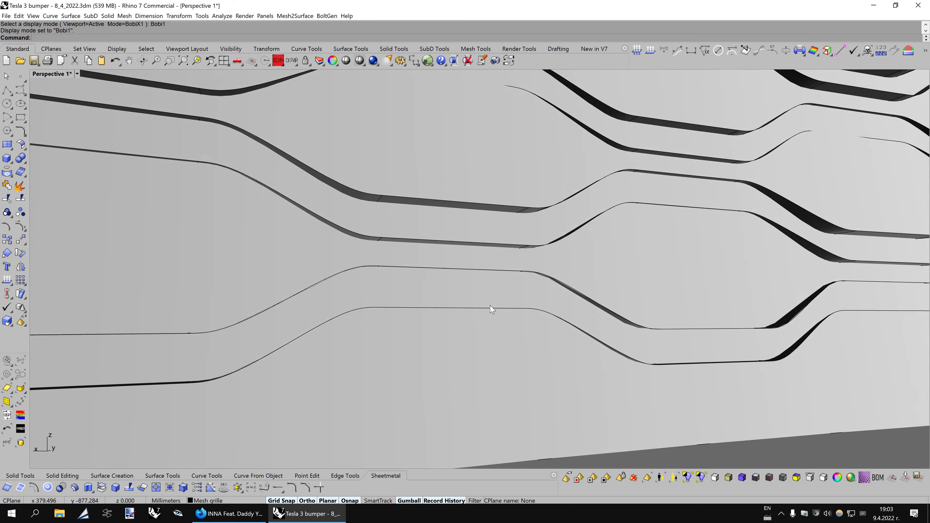
key(ctrl+alt+e)
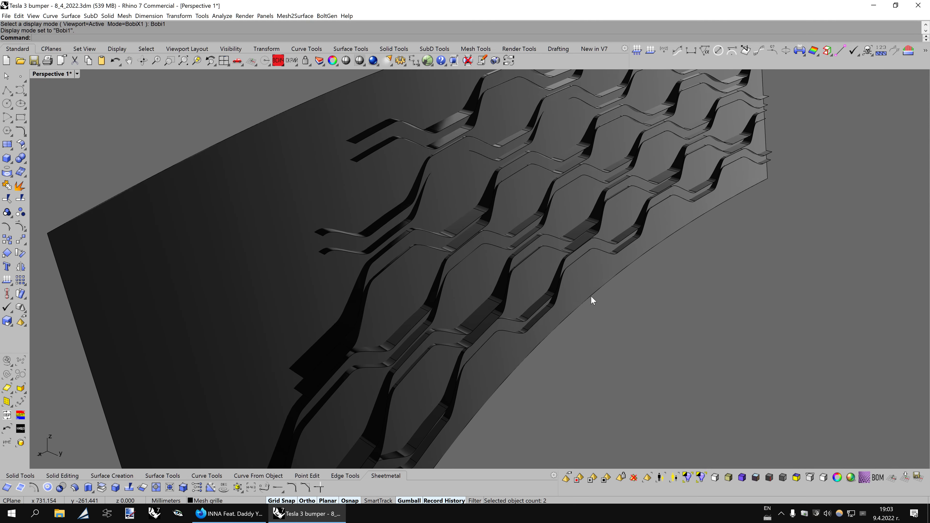
scroll(595, 299, up, 2)
scroll(600, 303, up, 2)
scroll(599, 301, up, 2)
key(ctrl+alt+e)
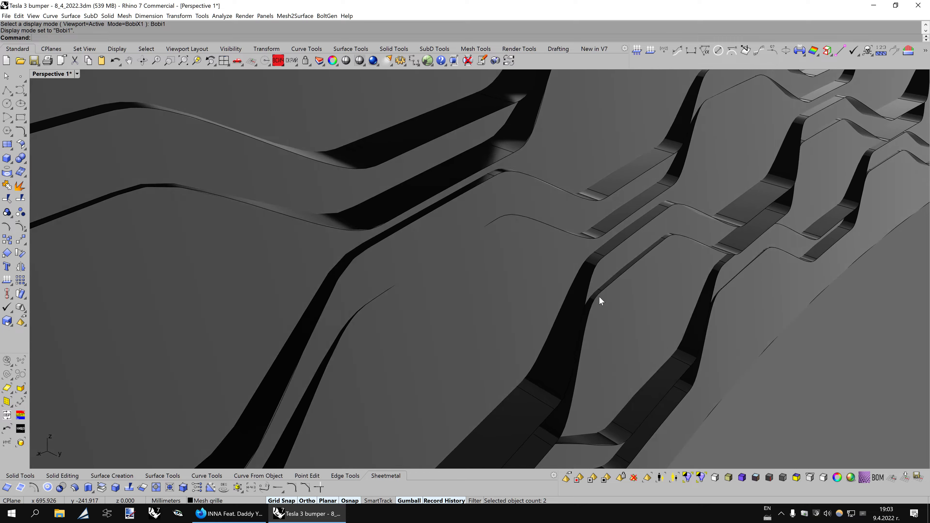
key(ctrl+alt+e)
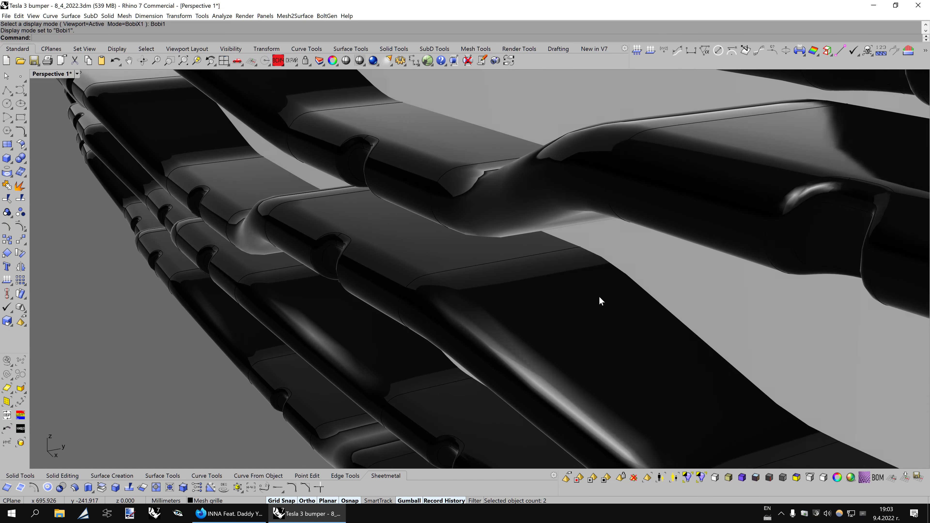
key(ctrl+alt+e)
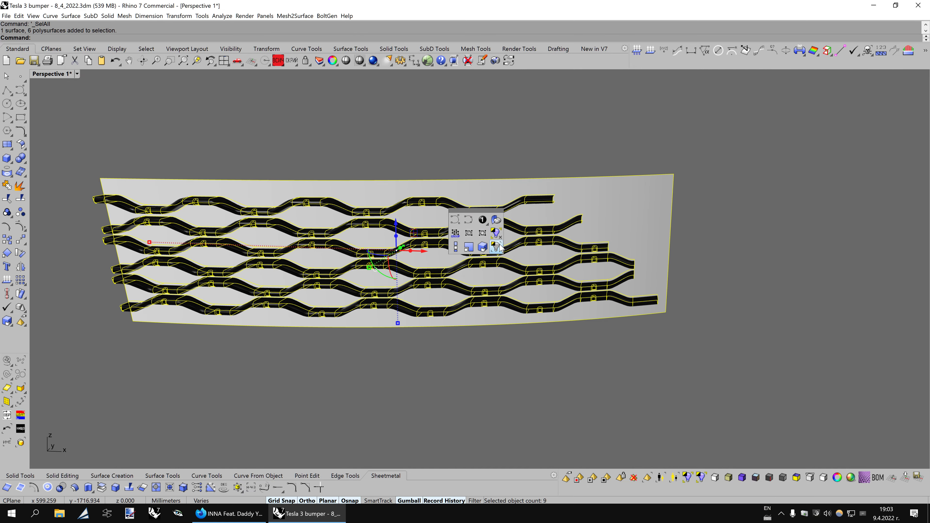
click(496, 247)
scroll(567, 285, up, 3)
scroll(568, 285, up, 2)
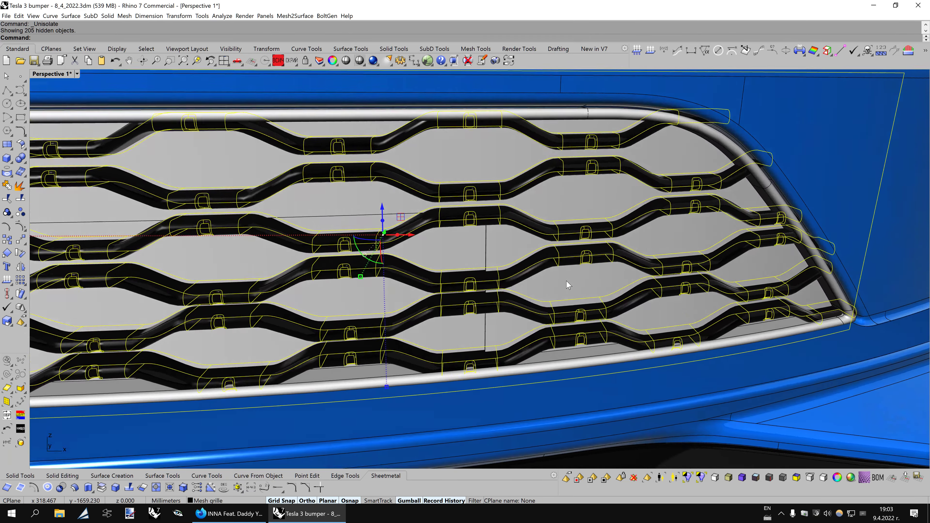
key(ctrl+alt+e)
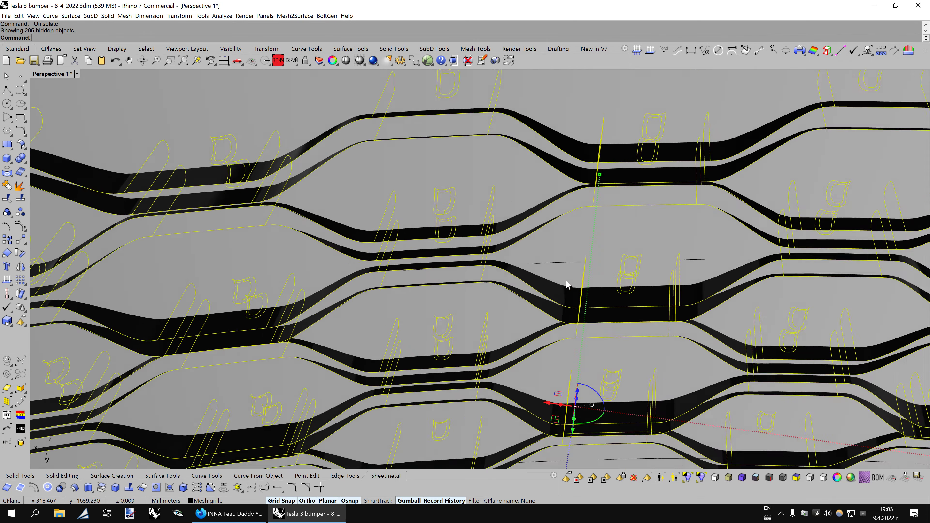
key(ctrl+alt+e)
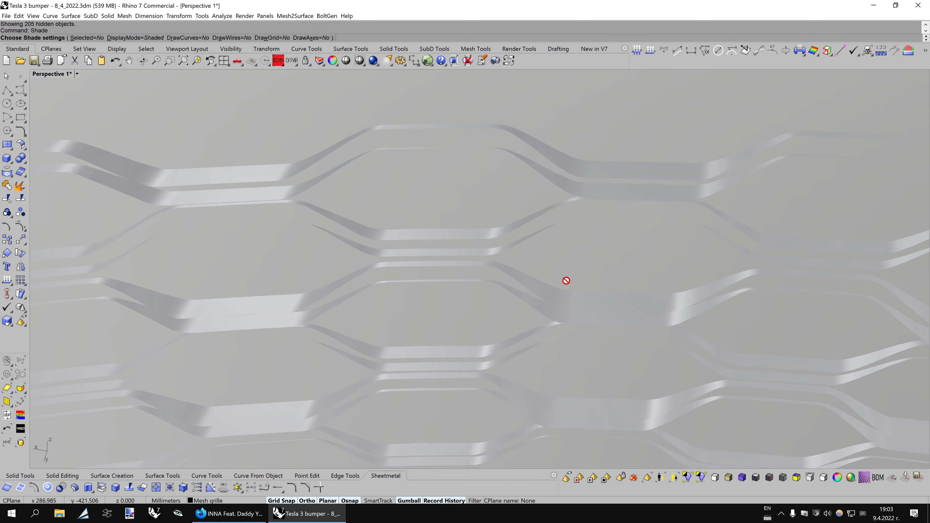
key(ctrl+alt+s)
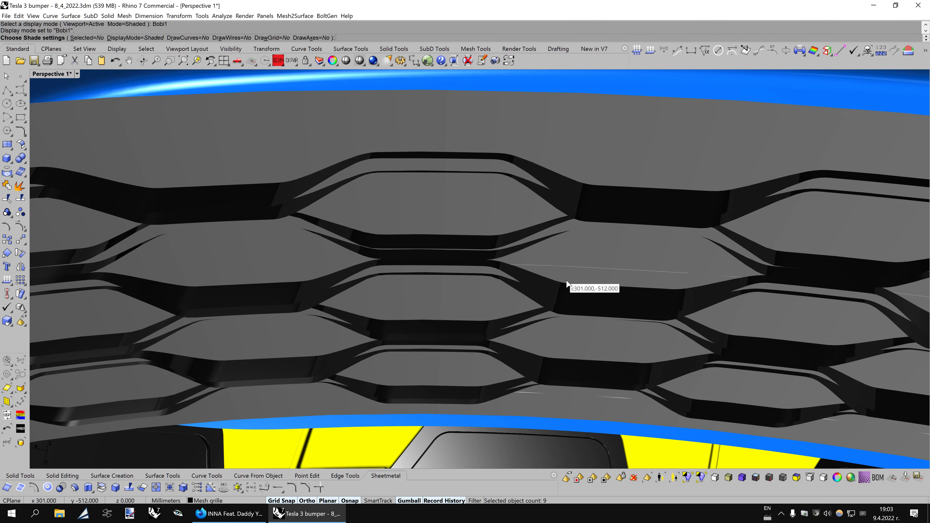
scroll(567, 284, up, 2)
scroll(566, 284, up, 2)
scroll(566, 284, up, 2)
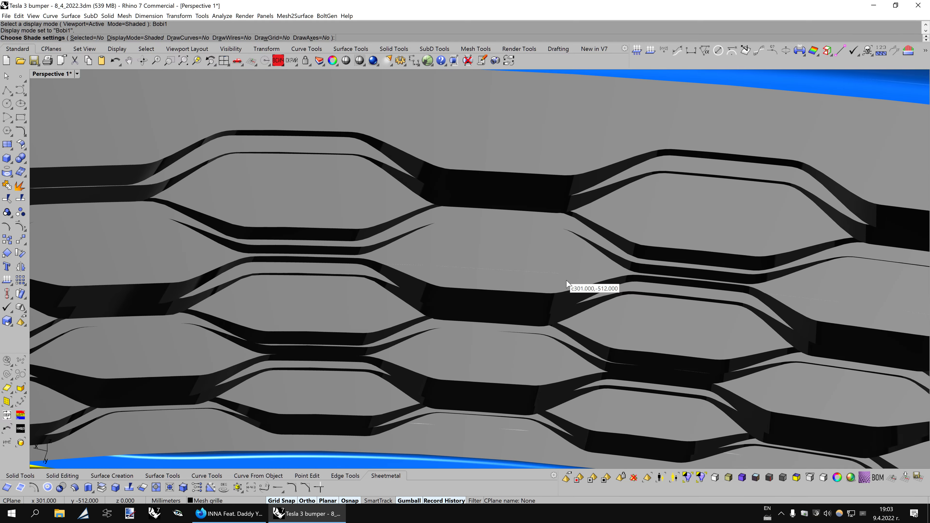
scroll(549, 238, up, 2)
scroll(516, 185, up, 2)
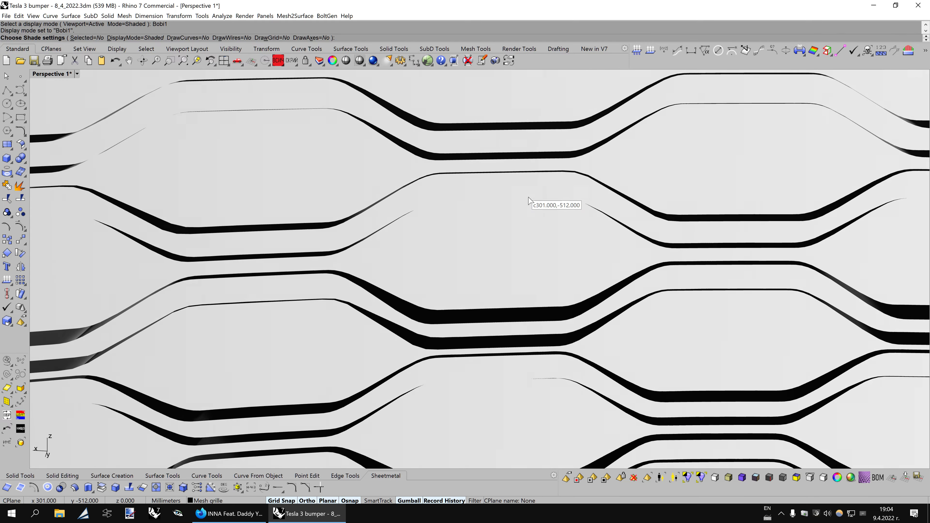
scroll(529, 201, down, 3)
key(Escape)
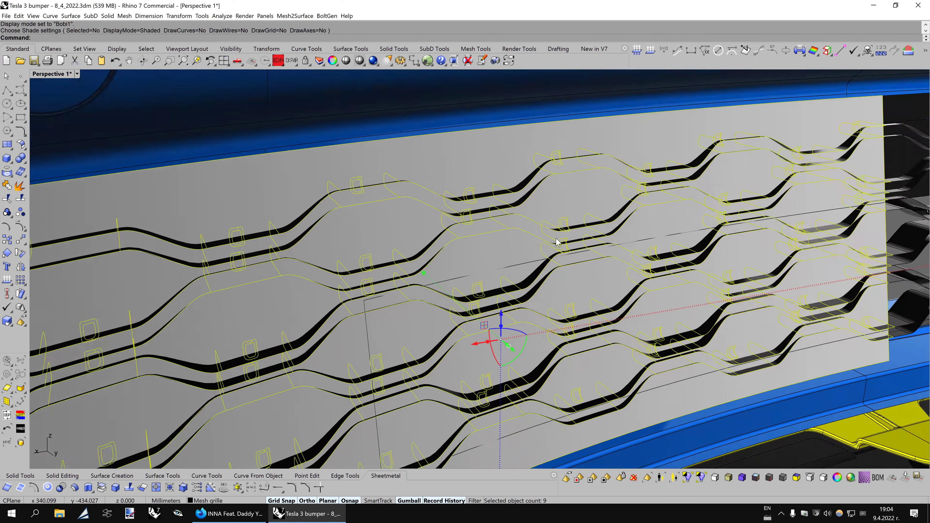
scroll(556, 242, down, 2)
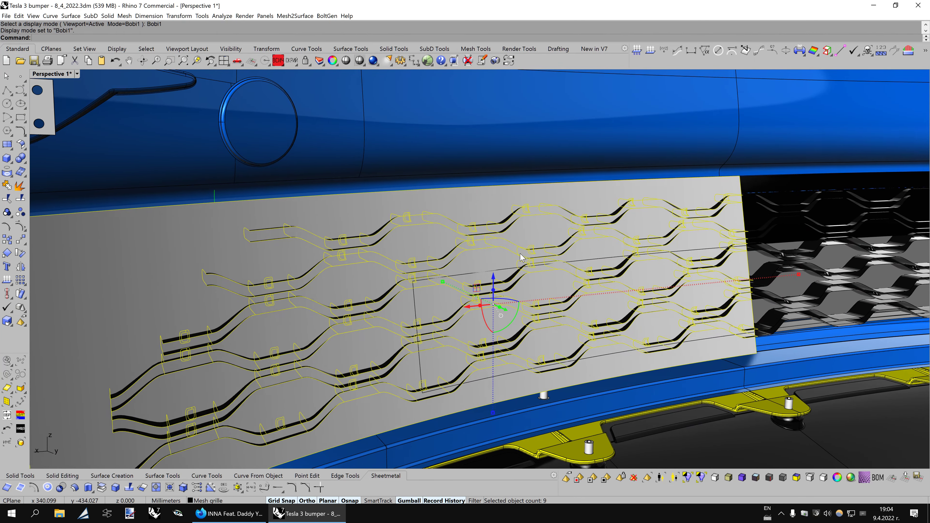
scroll(520, 253, up, 2)
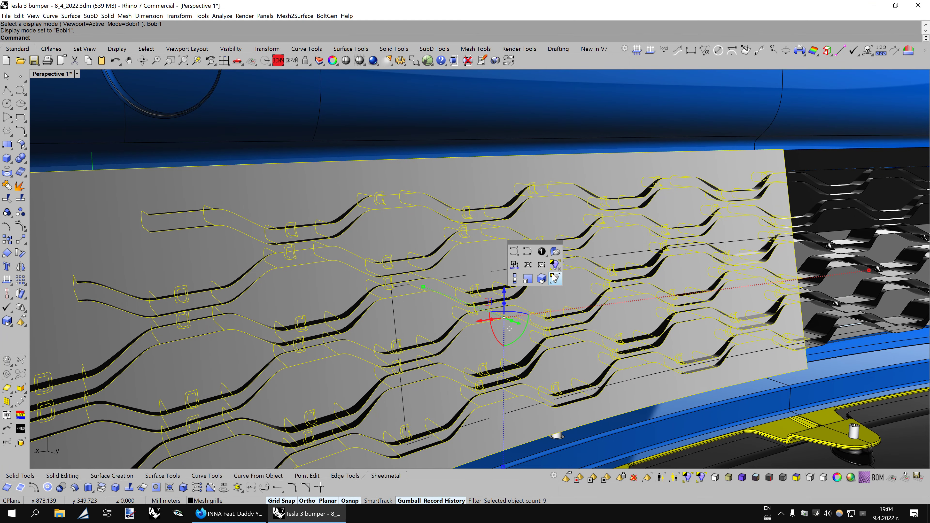
click(554, 278)
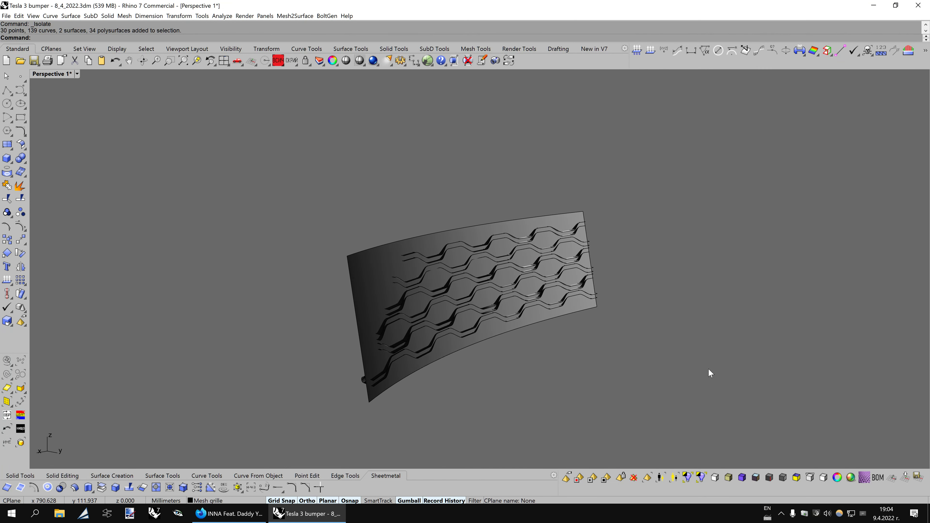
- Select the backing panel and invert the selection to pick the six grille bars
click(352, 279)
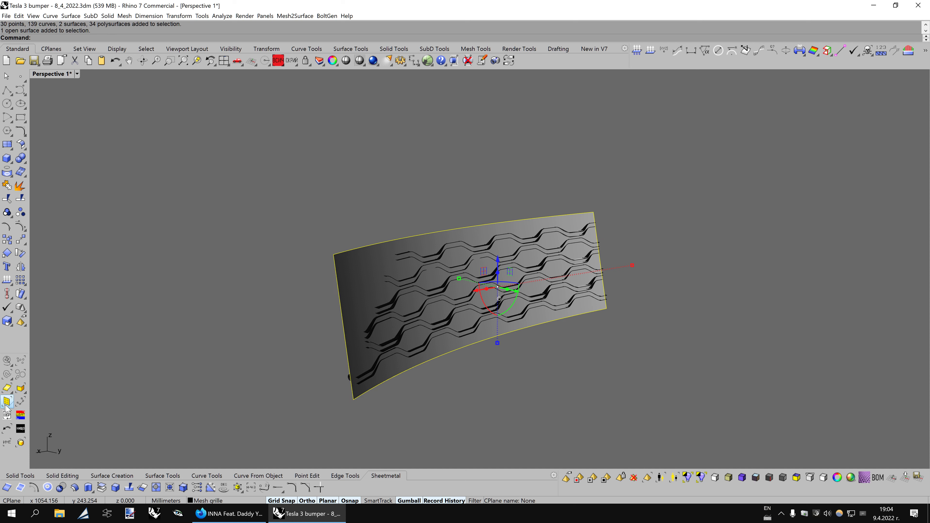
click(7, 415)
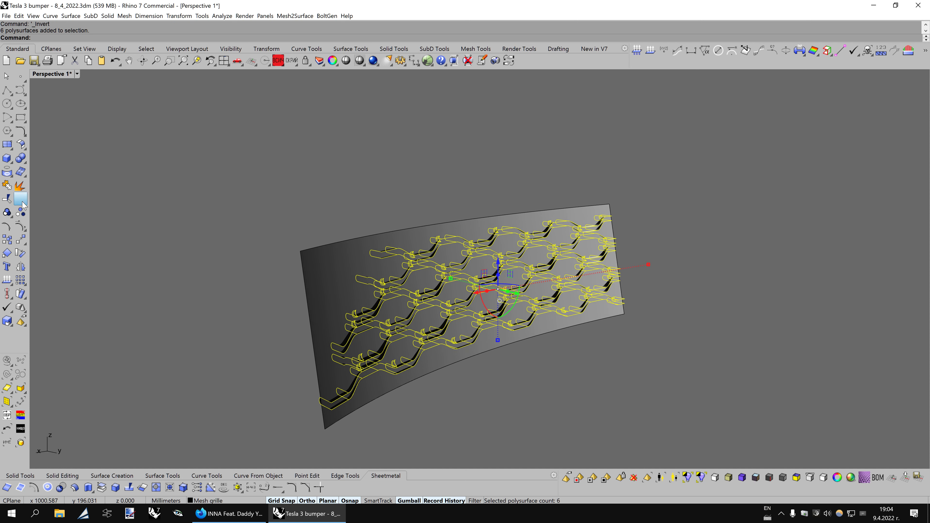
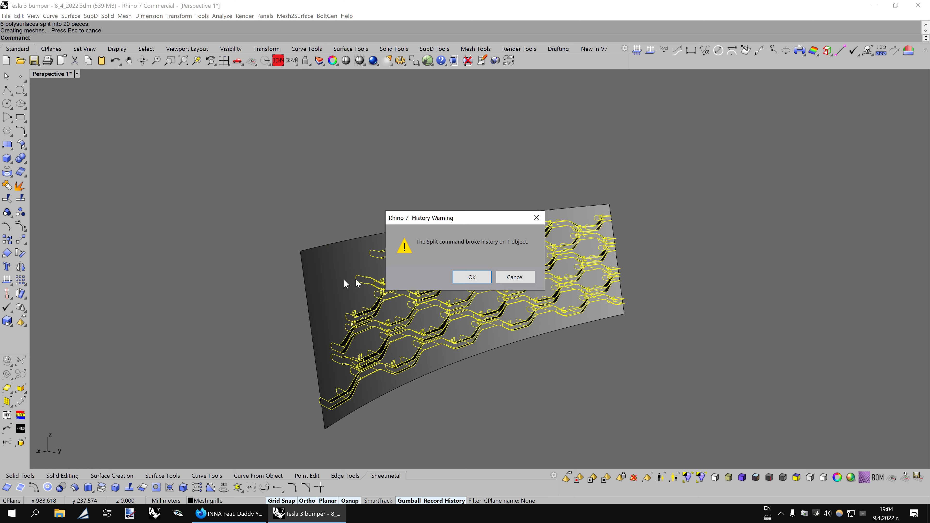
- Delete the split-off grille pieces protruding past the bumper, keeping the flush strips
click(471, 279)
mouse_move(471, 280)
right_down()
mouse_move(573, 272)
mouse_move(582, 233)
right_up()
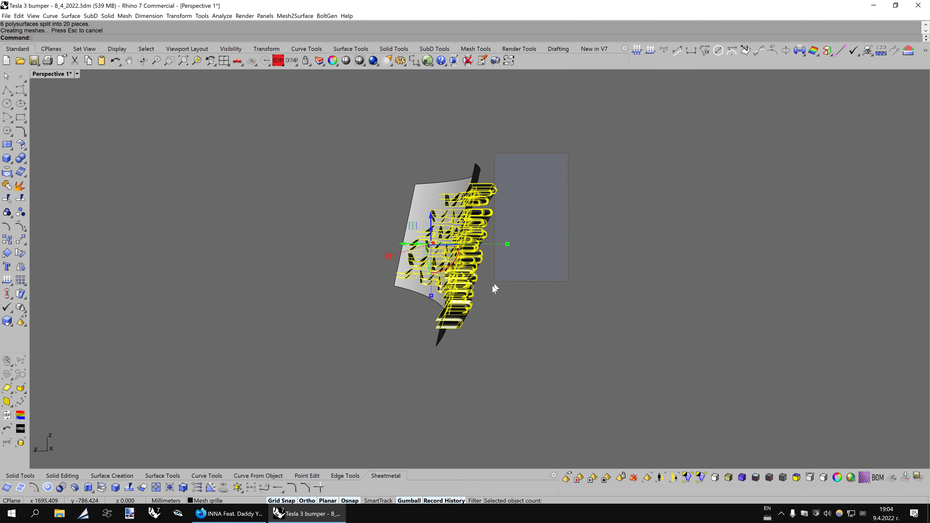
ctrl+drag(492, 285, 489, 295)
ctrl+drag(580, 400, 473, 249)
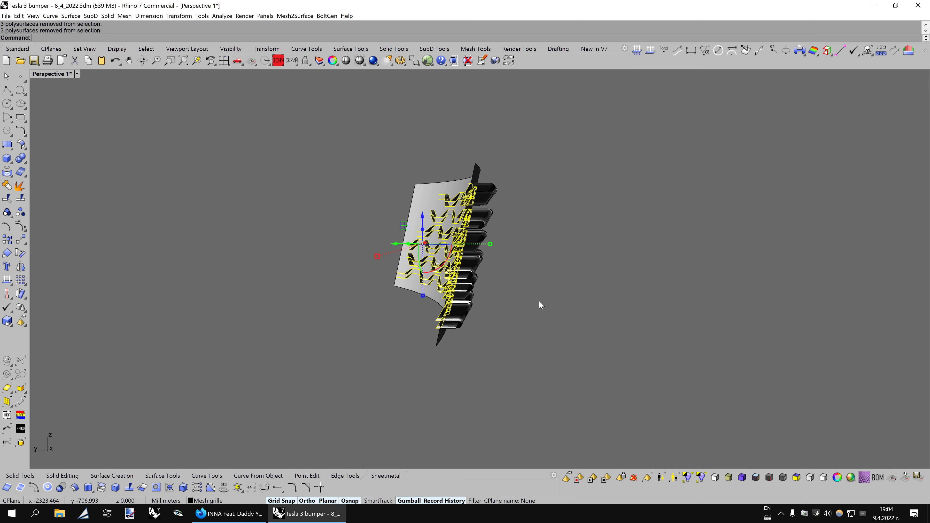
right_drag(538, 301, 549, 312)
key(Delete)
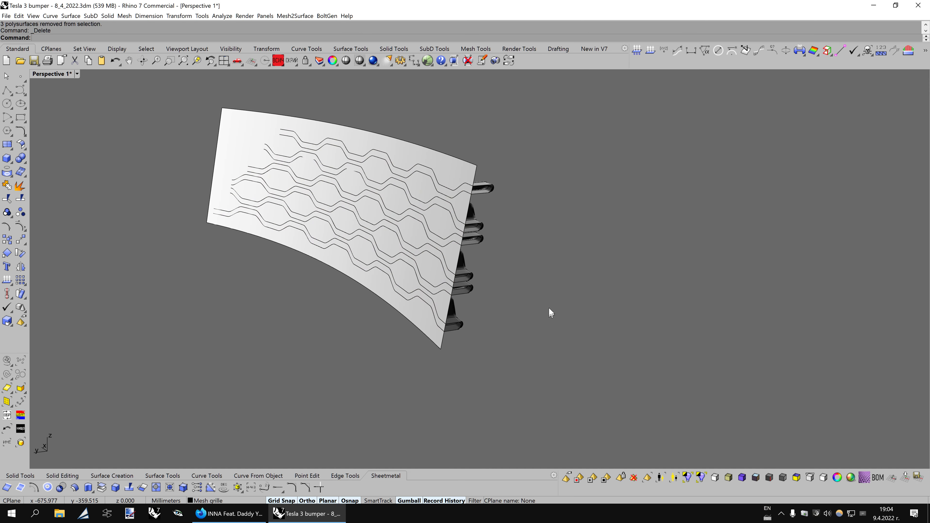
- Orbit around the slotted surface and pick the bumper for edge display
right_drag(621, 317, 699, 219)
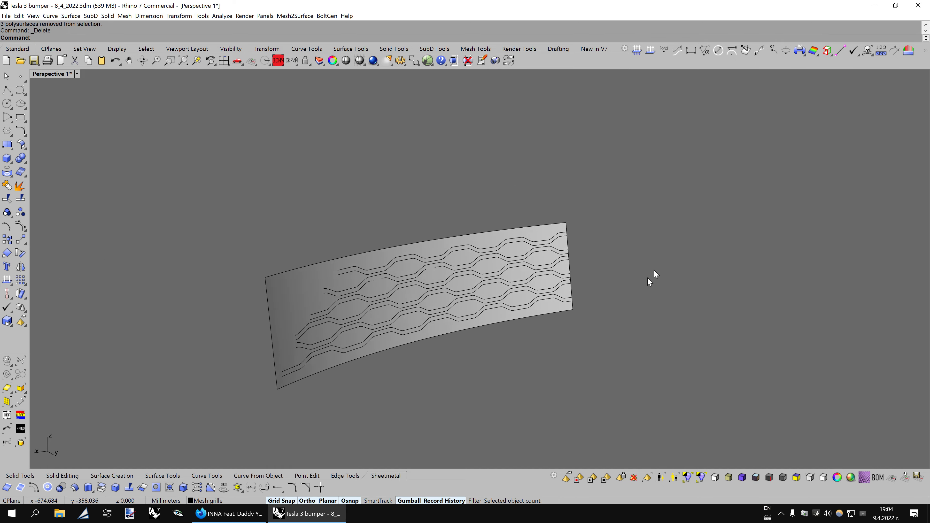
click(838, 55)
drag(267, 452, 694, 138)
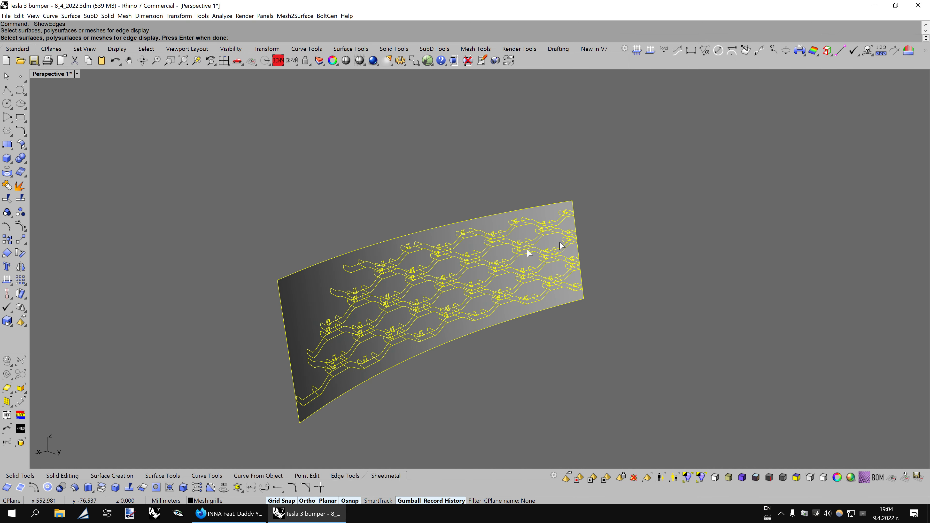
- Show the bumper's naked edges and compare them in wireframe and shaded views
key(Return)
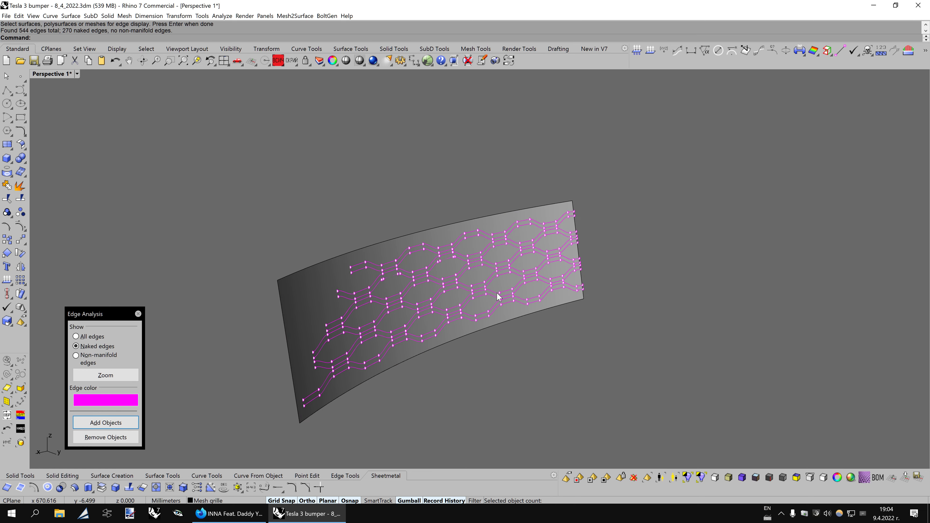
scroll(497, 293, up, 2)
scroll(496, 293, up, 1)
key(ctrl+alt+w)
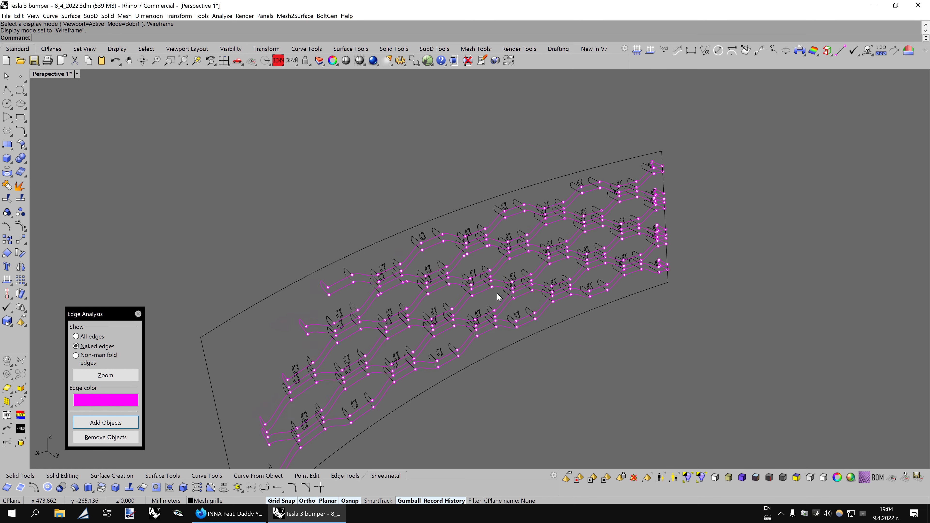
key(ctrl+alt+s)
scroll(501, 296, up, 3)
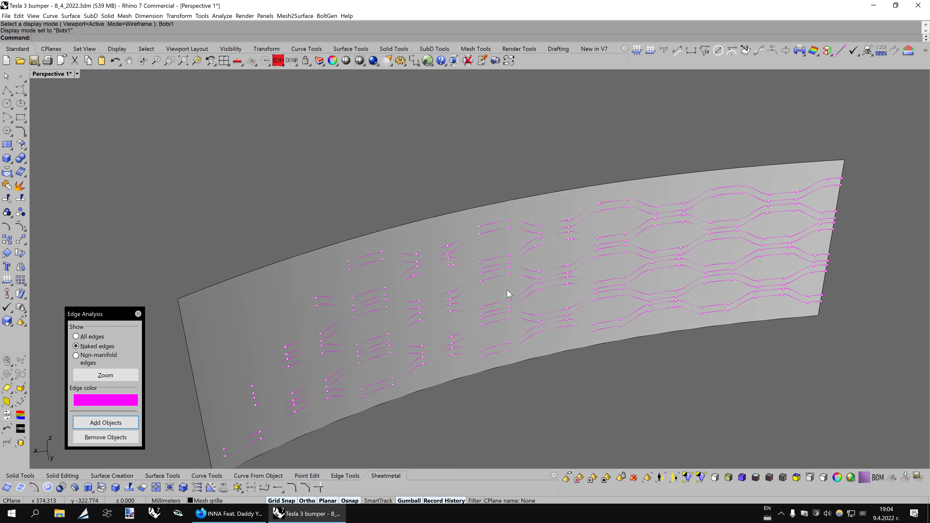
key(ctrl+alt+w)
scroll(508, 293, up, 3)
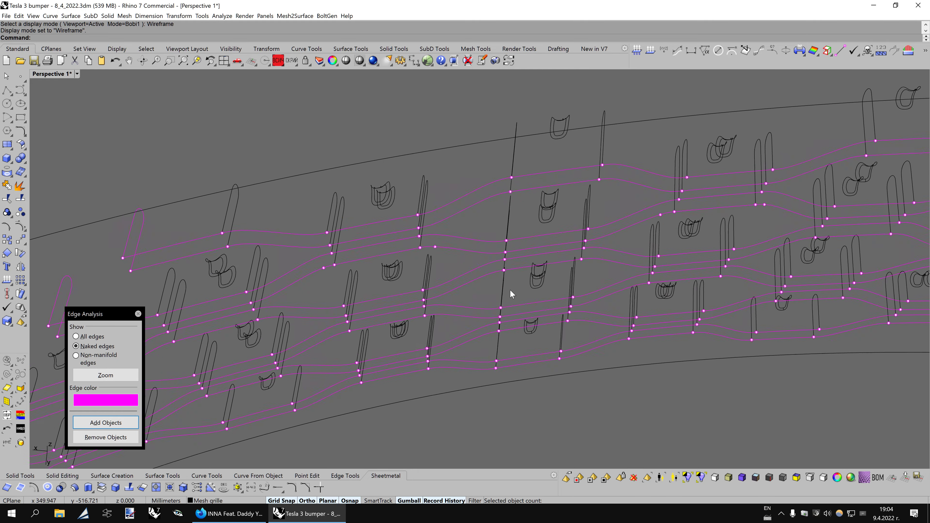
key(Left)
key(Left)
key(Left)
key(ctrl+alt+s)
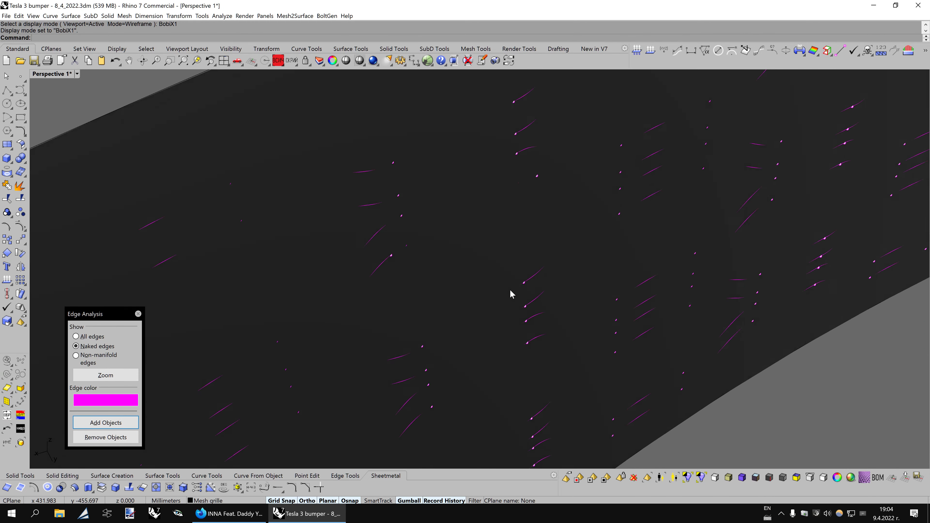
key(ctrl+alt+w)
scroll(510, 290, down, 10)
scroll(534, 303, down, 2)
scroll(538, 302, down, 1)
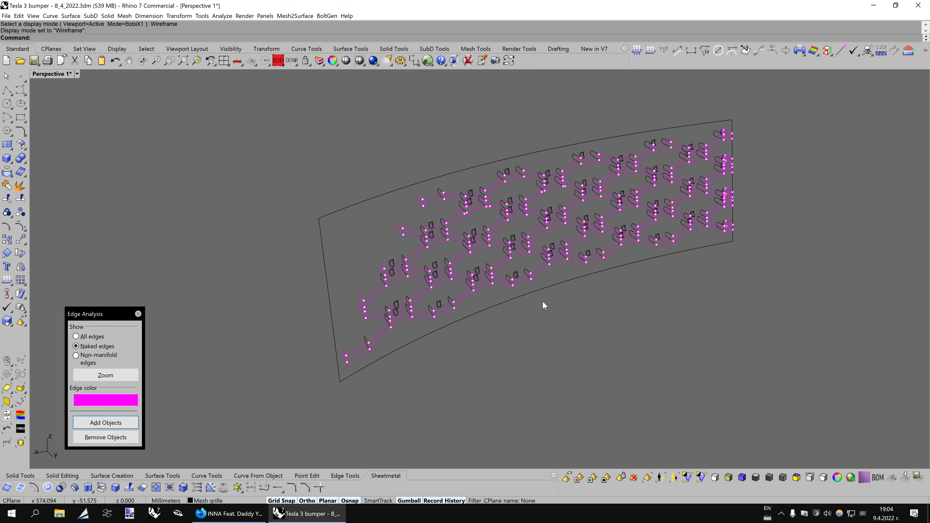
scroll(543, 297, down, 1)
key(ctrl+alt+s)
- Split the bumper at an isocurve near its left end and delete the thin sliver
mouse_move(548, 298)
right_down()
mouse_move(587, 307)
mouse_move(527, 311)
mouse_move(545, 313)
right_up()
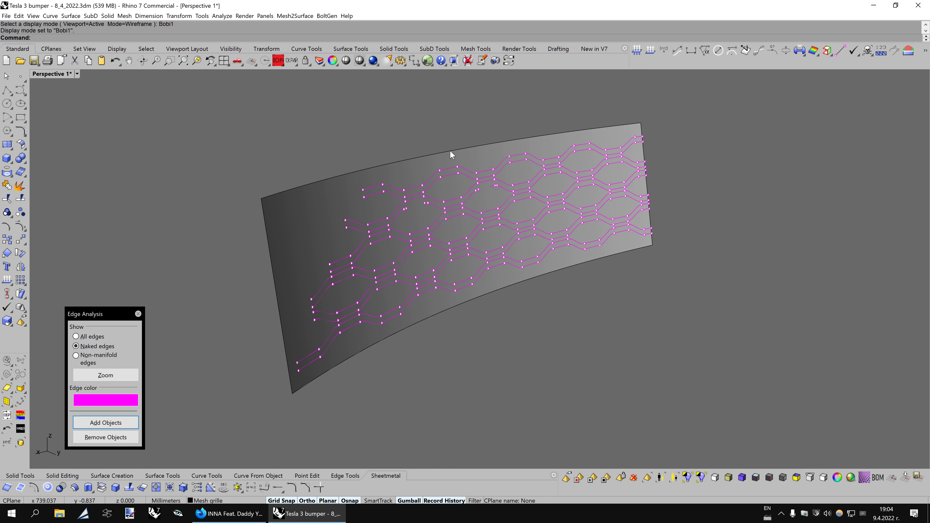
click(452, 154)
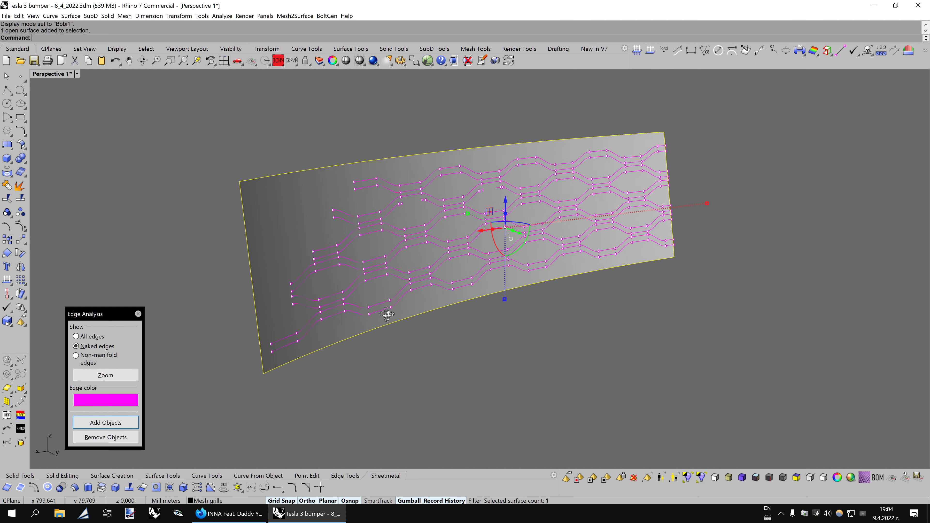
click(20, 198)
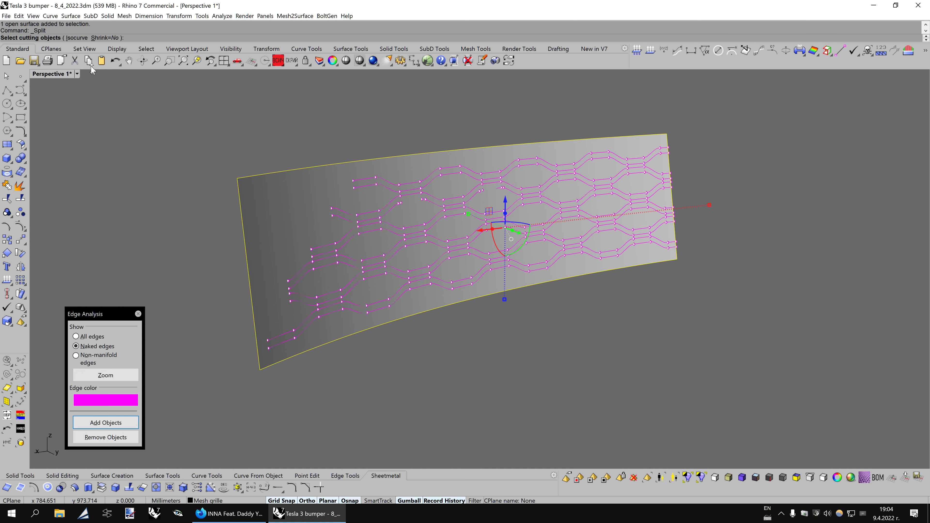
click(79, 37)
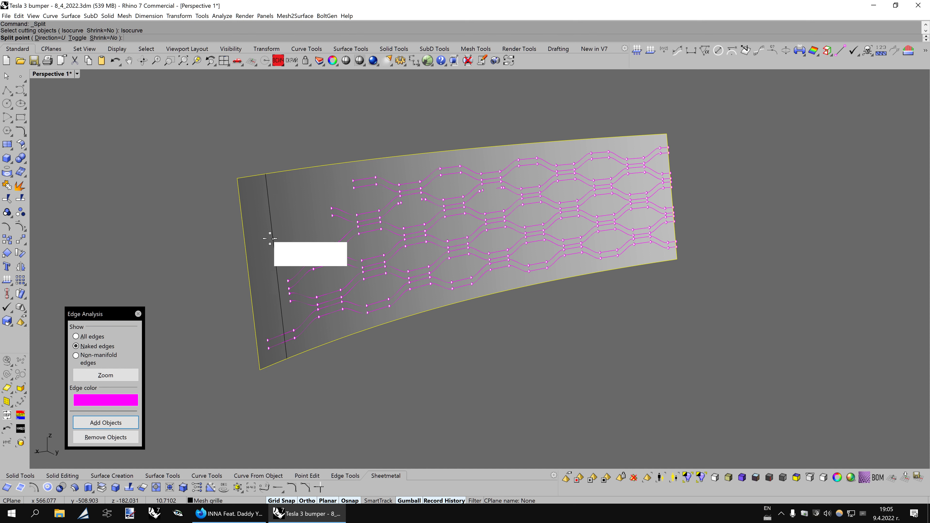
click(259, 237)
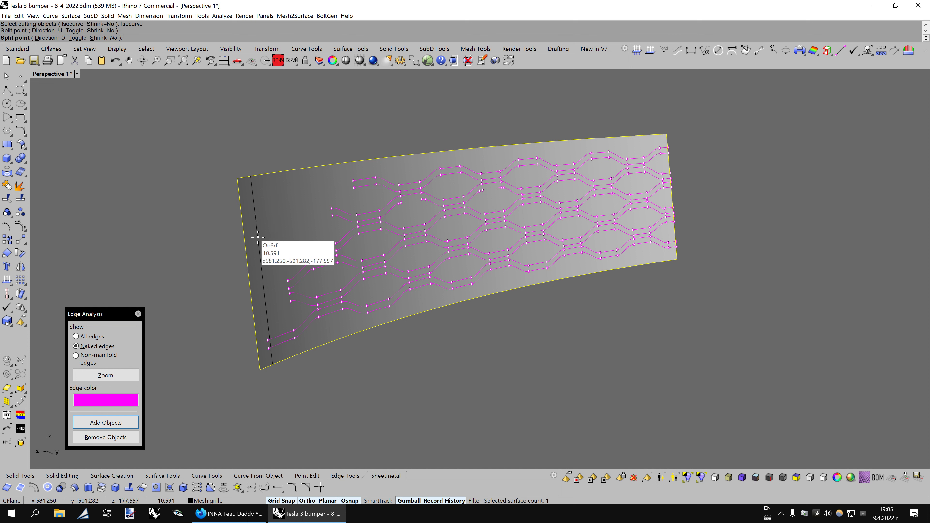
click(250, 234)
key(Delete)
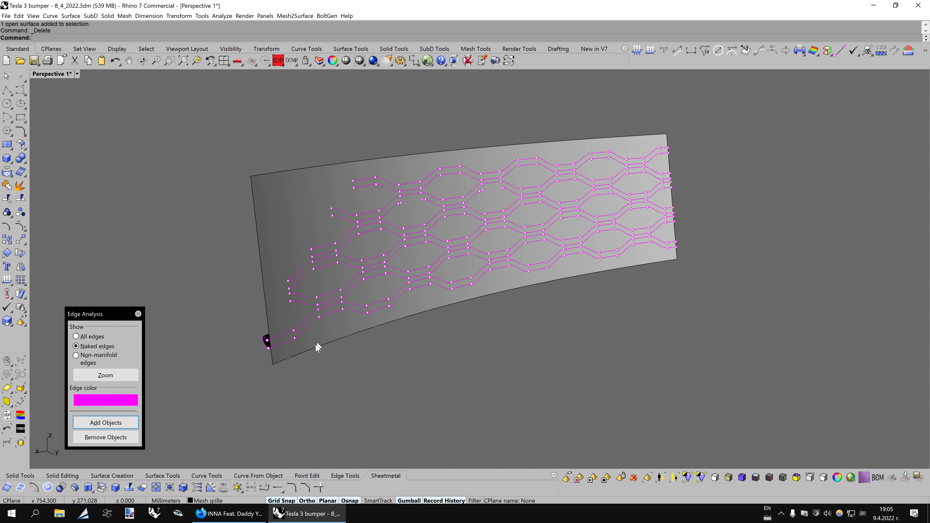
- Split the bumper with the hexagon curves and delete the strip below the lowest row
click(296, 349)
click(20, 198)
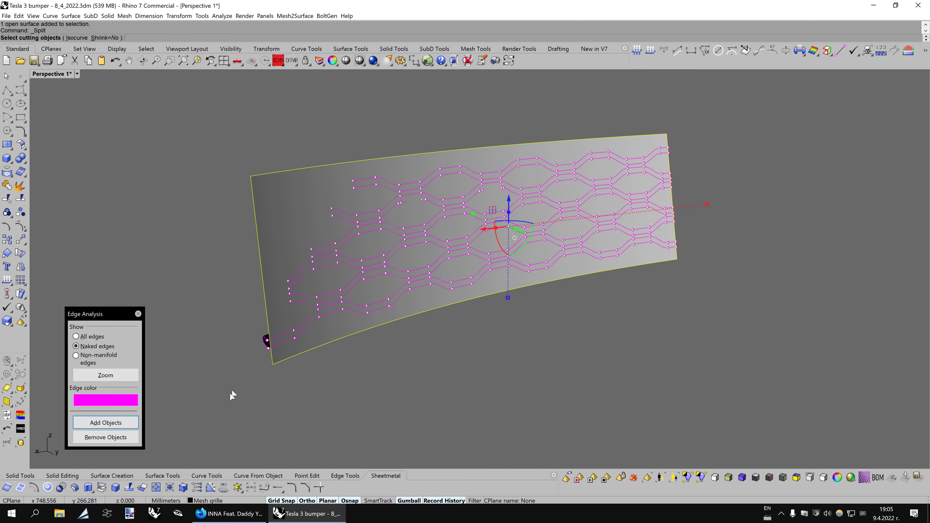
drag(231, 403, 793, 140)
key(Return)
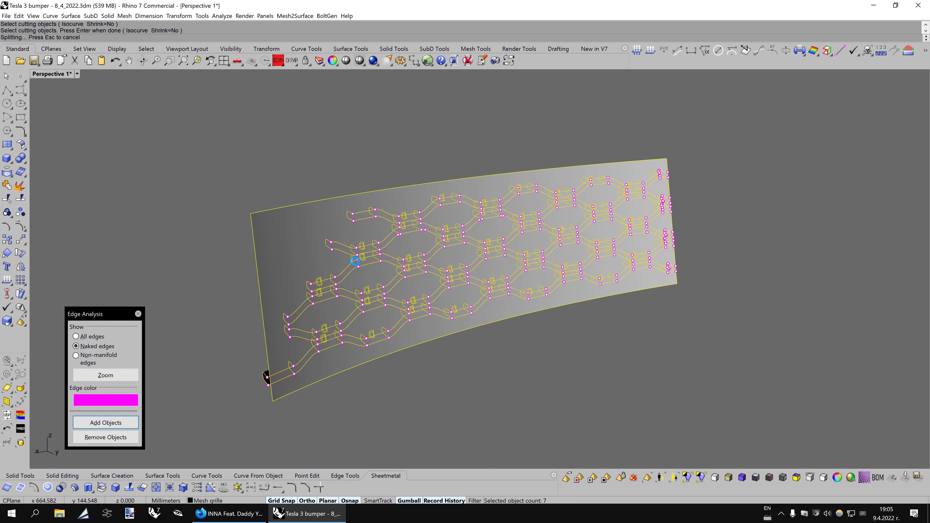
click(298, 184)
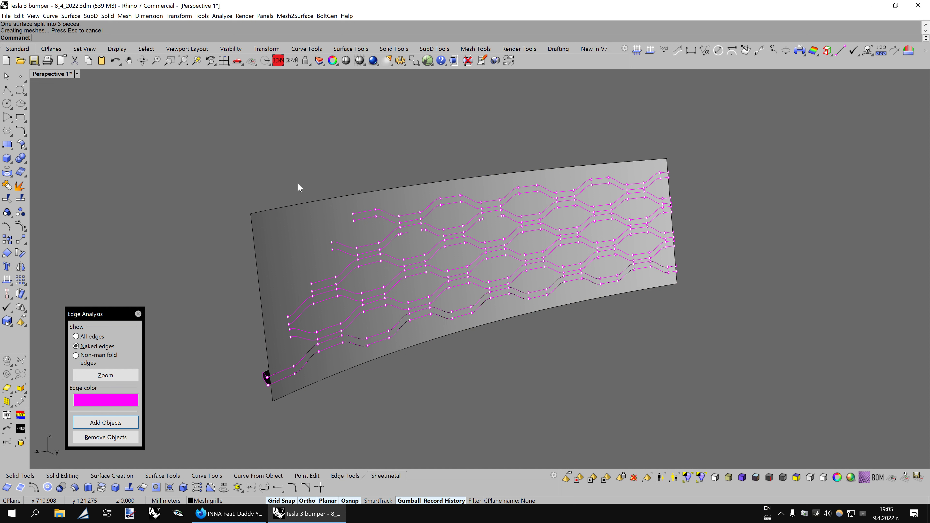
click(341, 358)
key(Delete)
scroll(297, 355, up, 2)
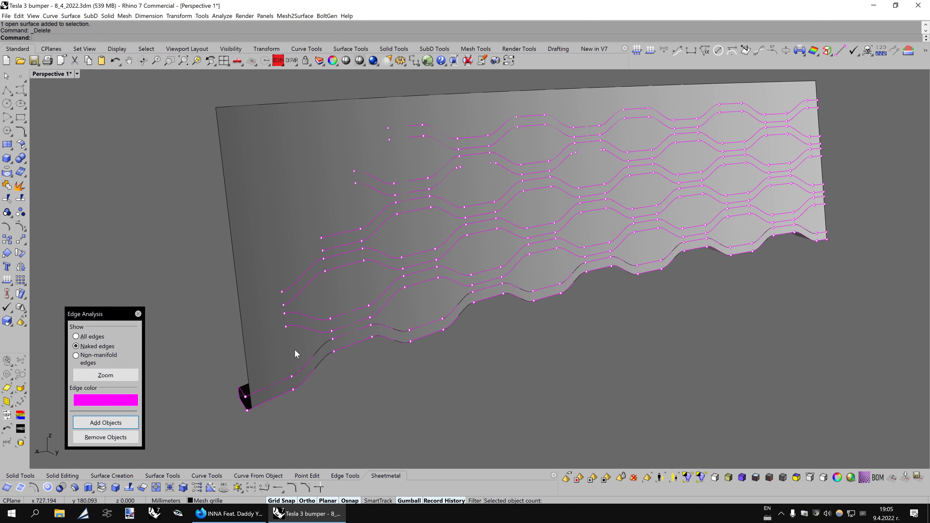
click(304, 353)
key(Escape)
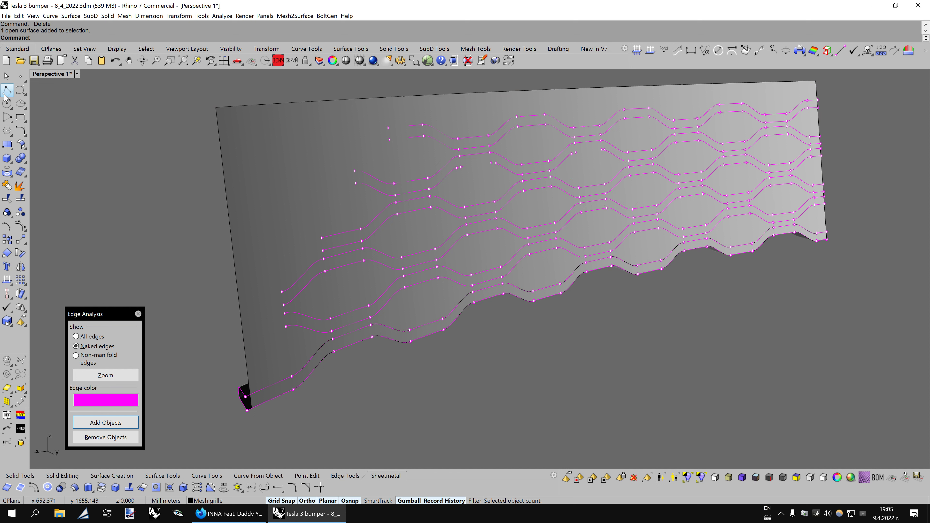
- In wireframe, draw connecting lines closing the gaps between grille strip ends
click(7, 90)
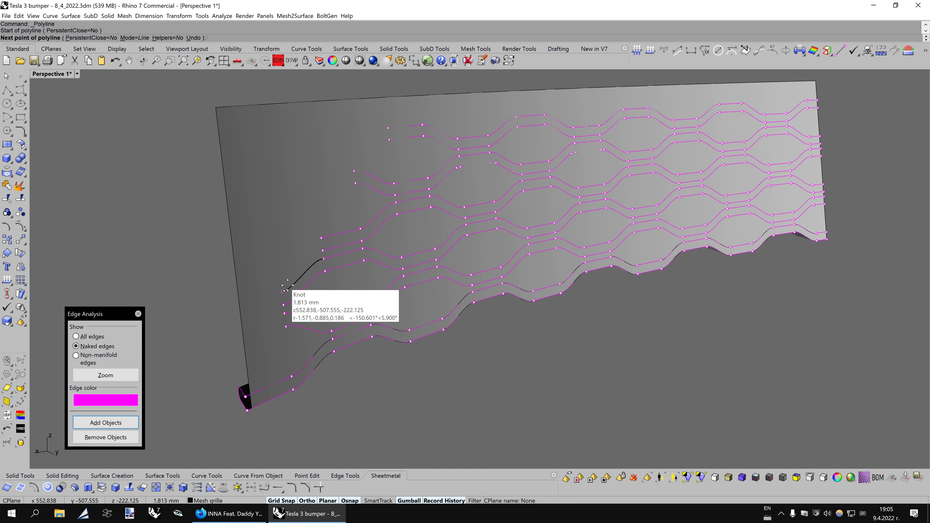
key(Escape)
key(ctrl+alt+w)
click(11, 91)
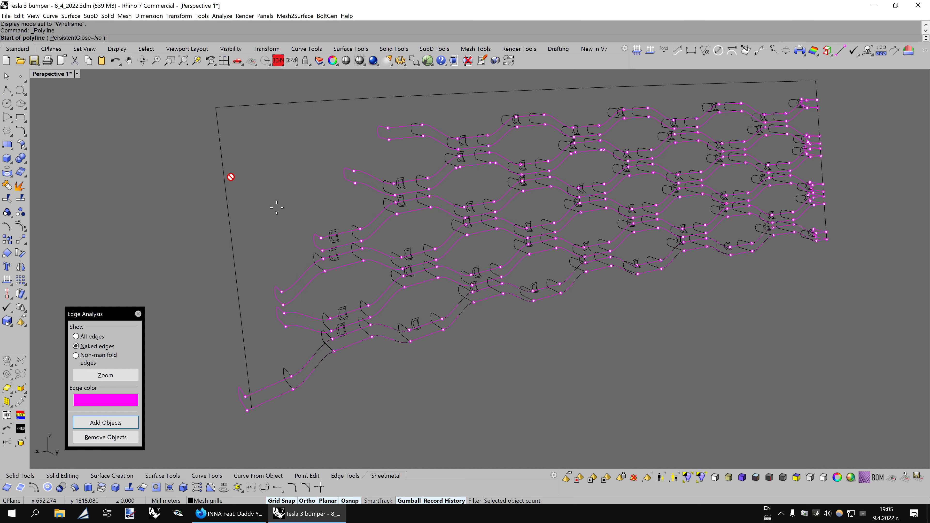
click(286, 326)
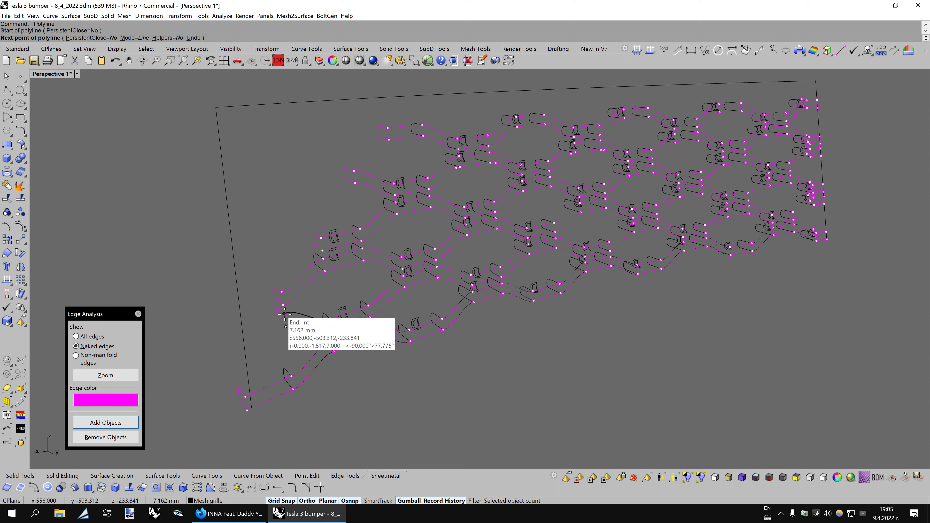
click(283, 304)
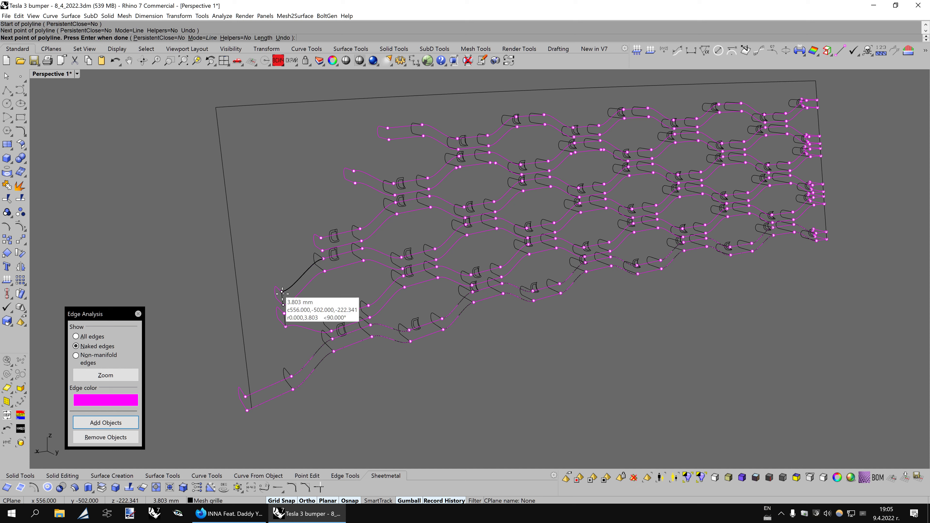
key(Return)
key(Return)
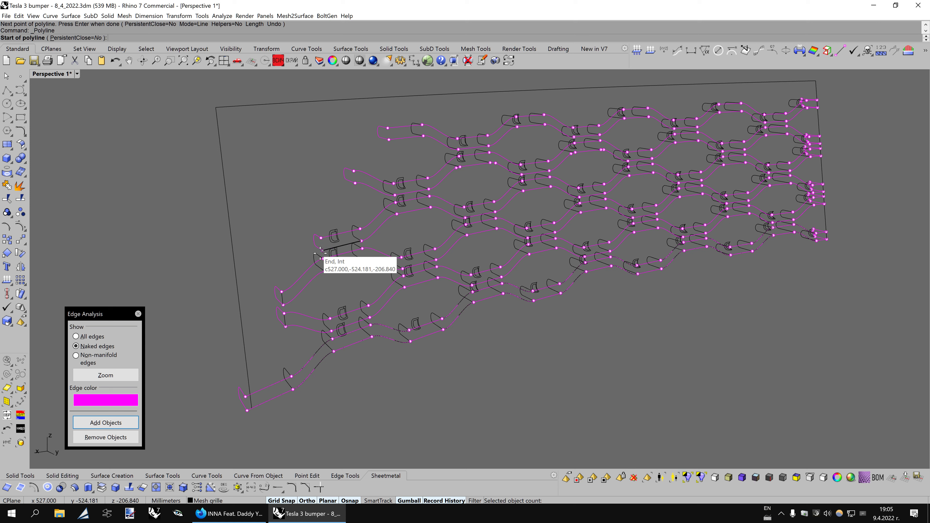
click(322, 250)
click(354, 183)
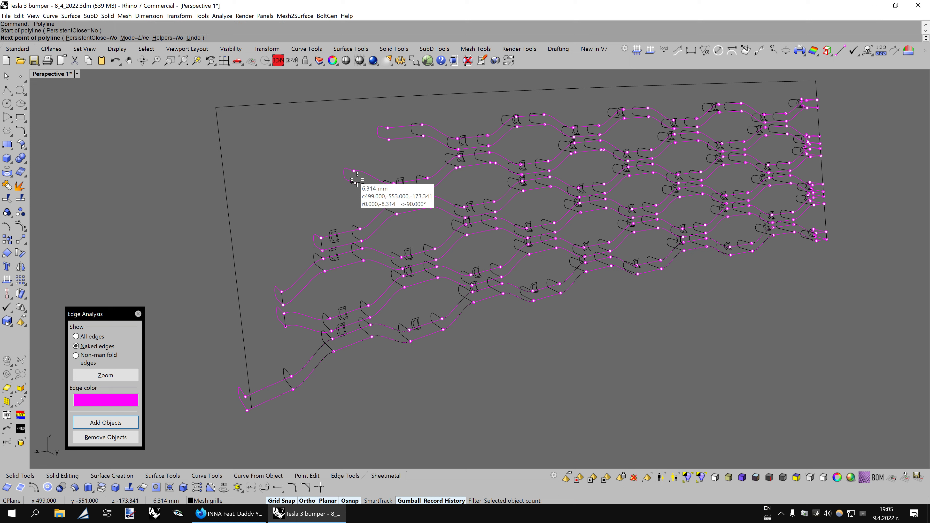
click(355, 172)
key(Return)
key(Return)
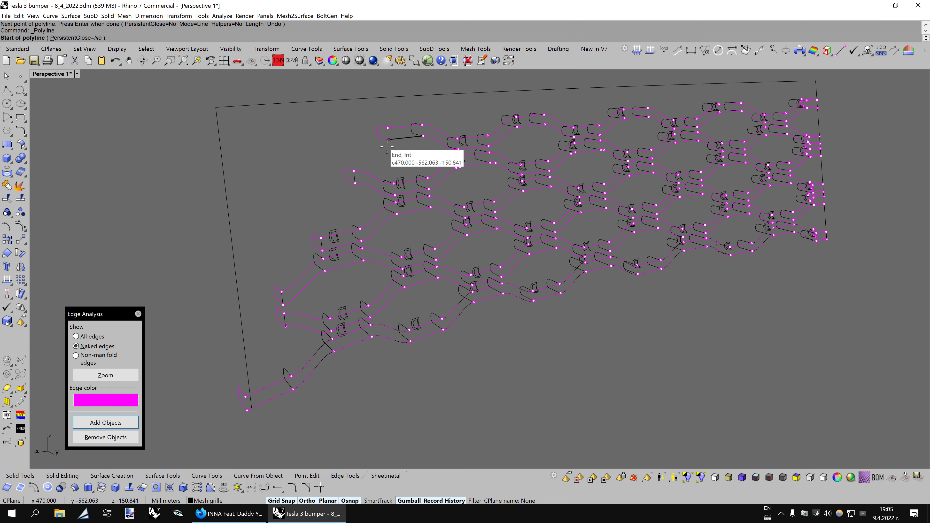
click(422, 124)
click(389, 129)
key(Return)
- Split the bumper surface with the grille curves and bottom edge, then delete the leftover background
click(375, 101)
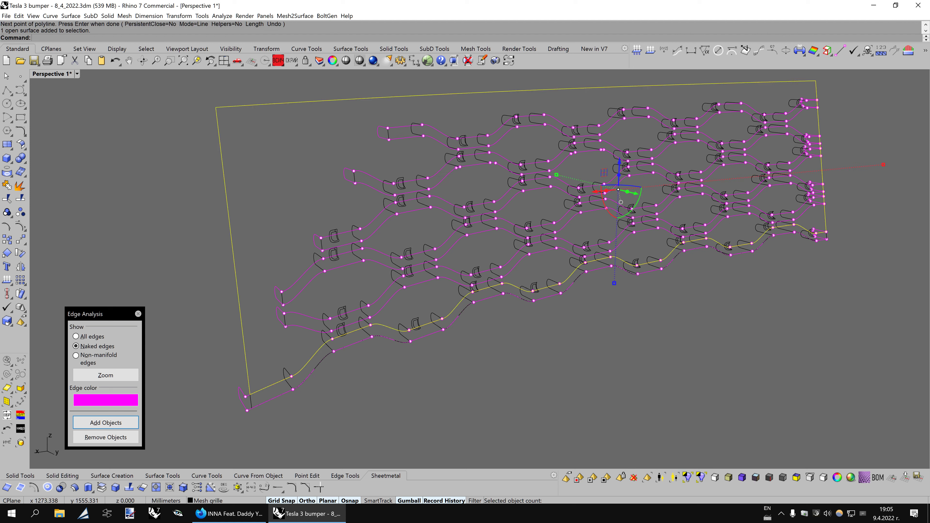
click(21, 199)
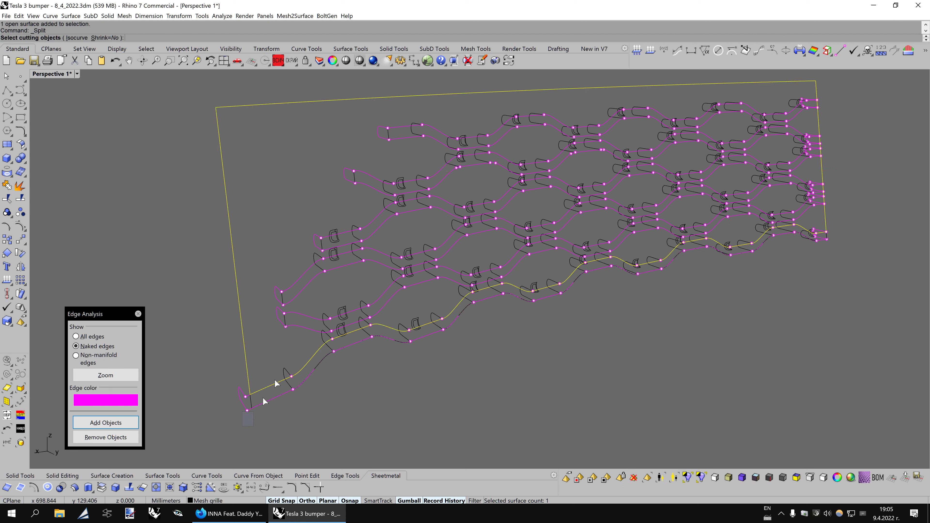
drag(708, 143, 879, 90)
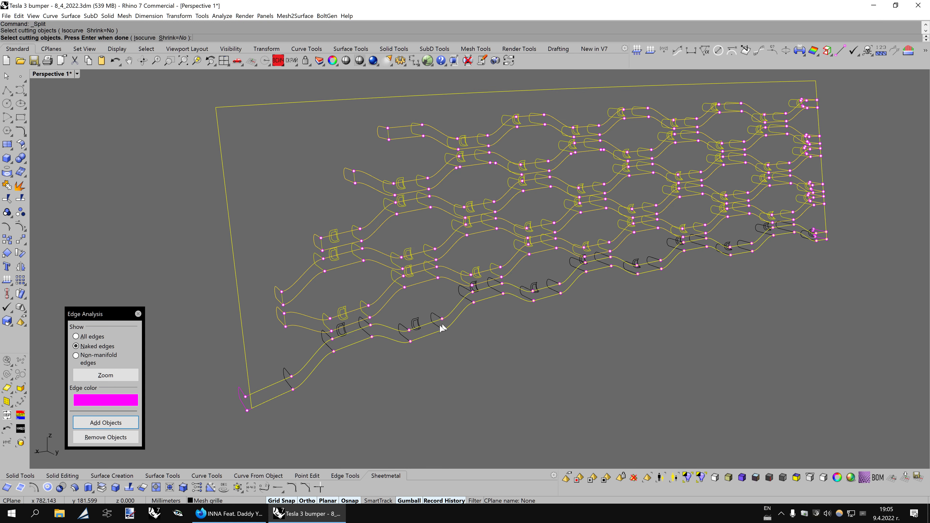
click(271, 398)
key(Return)
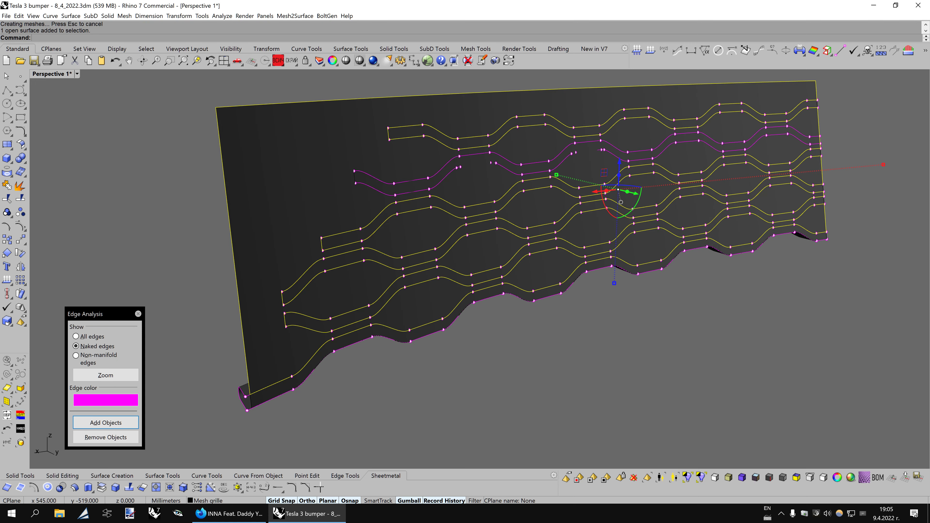
key(Delete)
- Check the trimmed grille in a shaded preview, then undo to restore the background surface
right_drag(364, 342, 364, 199)
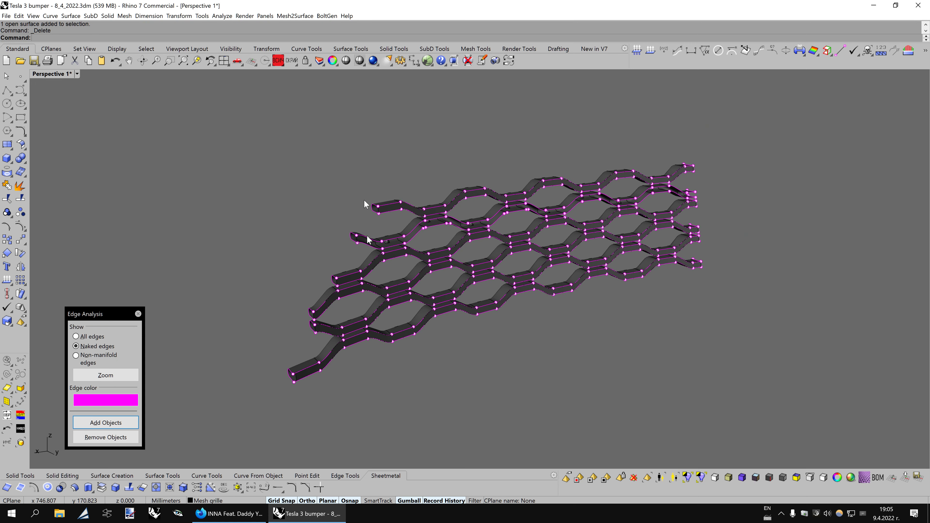
click(332, 62)
mouse_move(473, 363)
right_down()
mouse_move(446, 359)
mouse_move(461, 358)
right_up()
key(Escape)
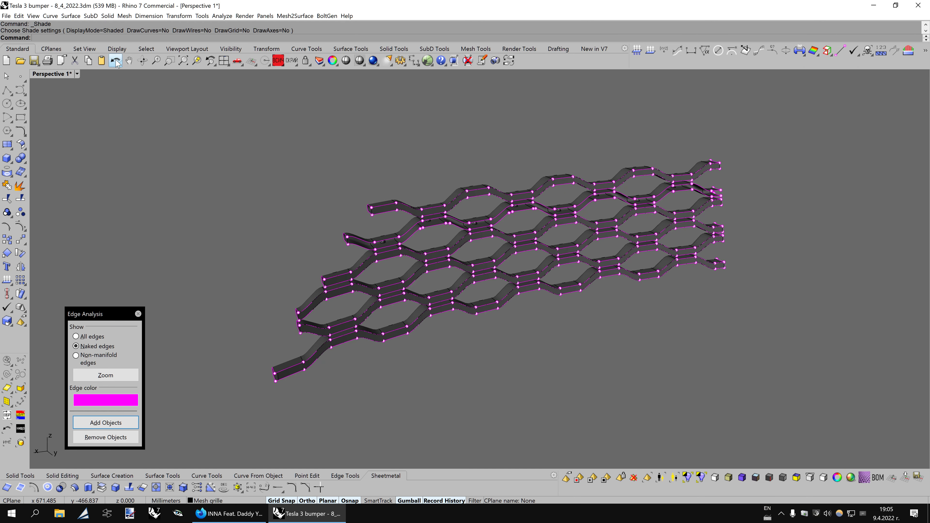
click(116, 61)
scroll(400, 207, up, 2)
- Switch to wireframe and split the bumper surface with the strip curves
ctrl+click(331, 271)
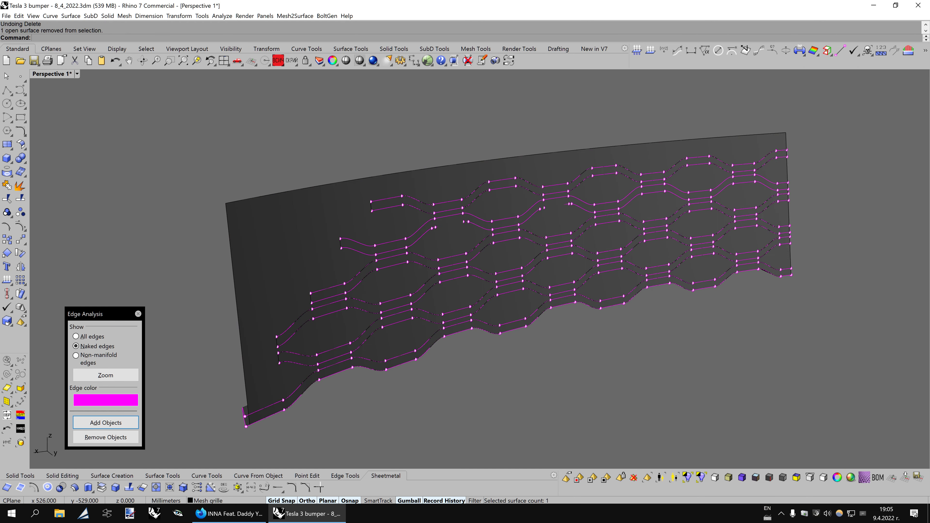
right_drag(467, 388, 473, 380)
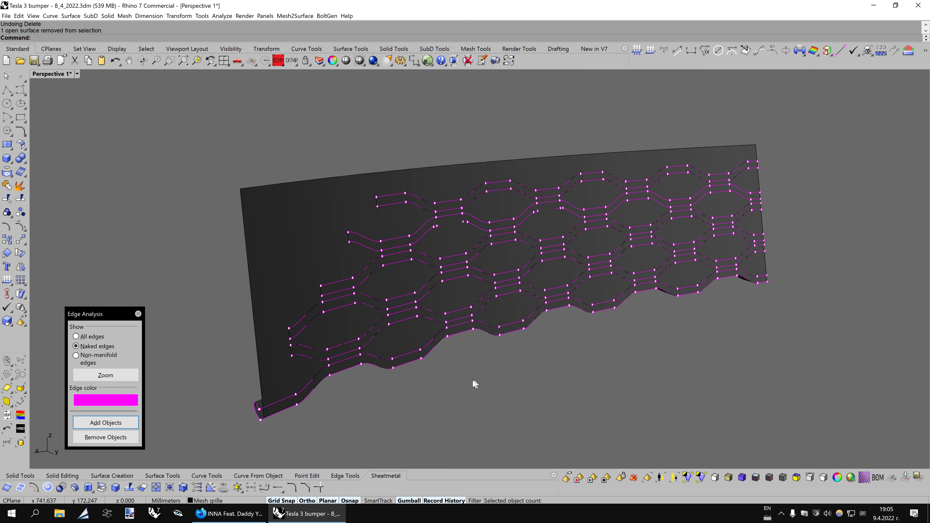
key(ctrl+alt+w)
scroll(353, 234, up, 2)
scroll(350, 252, up, 2)
scroll(350, 250, up, 2)
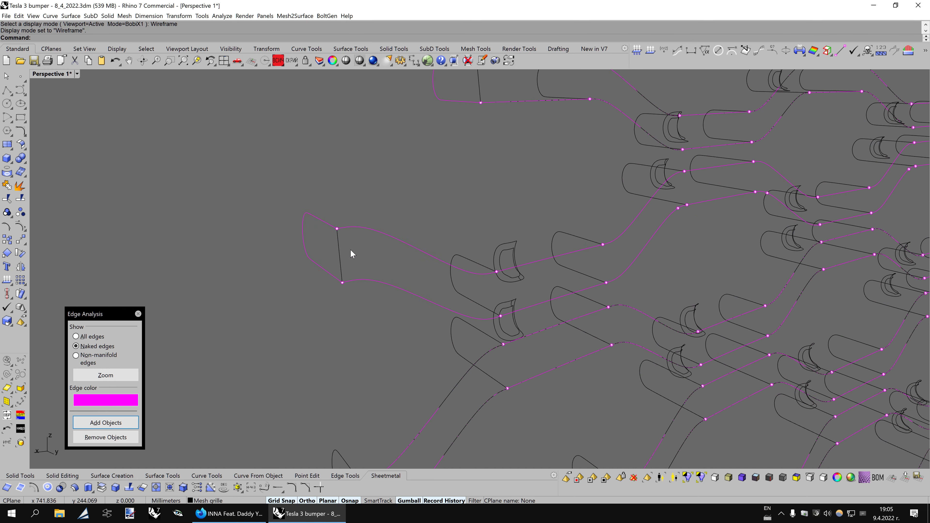
scroll(350, 250, down, 2)
click(308, 157)
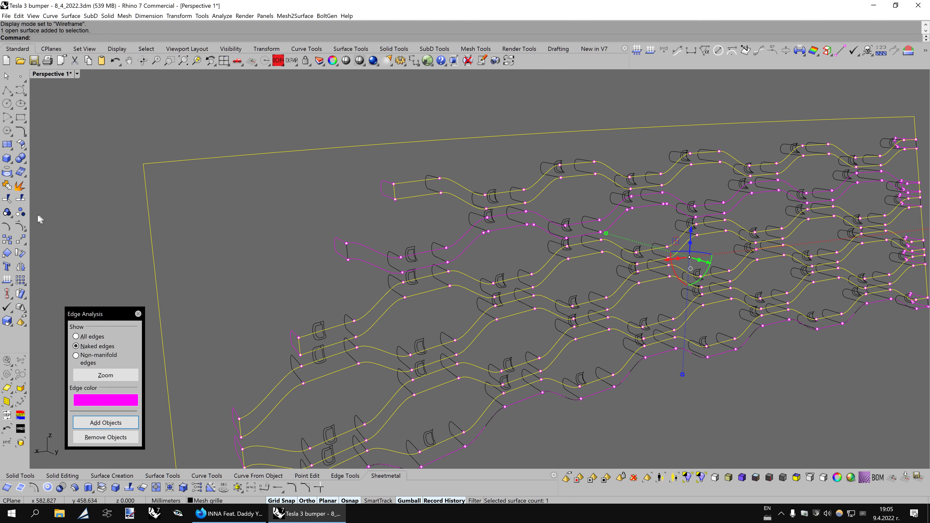
click(20, 199)
click(365, 247)
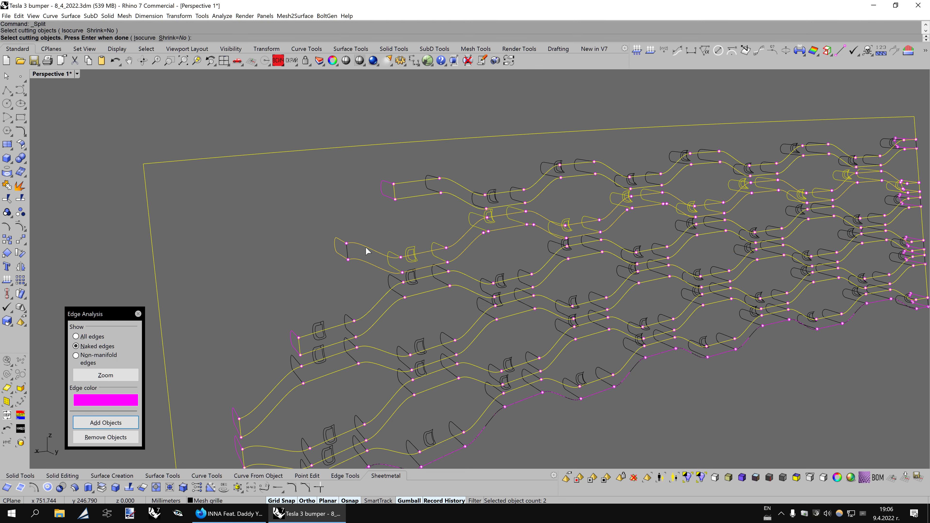
right_drag(365, 246, 542, 272)
scroll(511, 239, up, 3)
scroll(522, 224, up, 3)
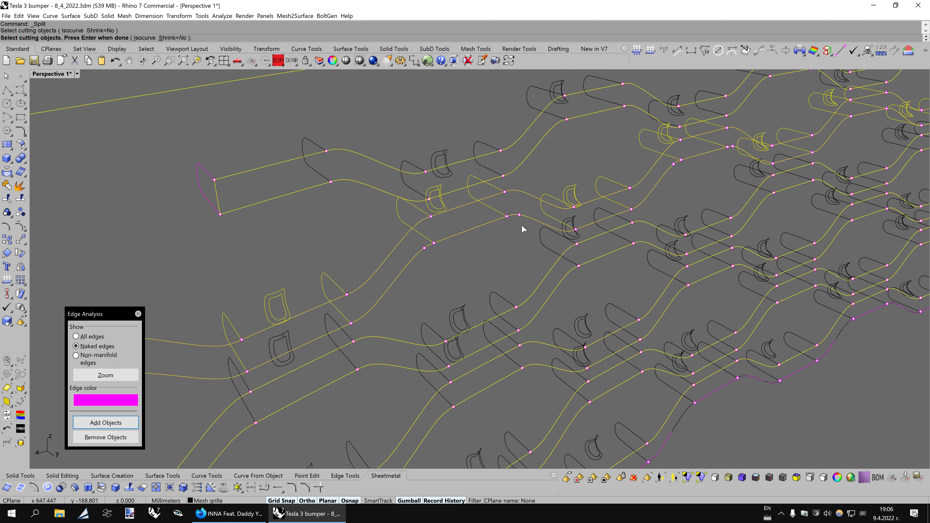
key(Return)
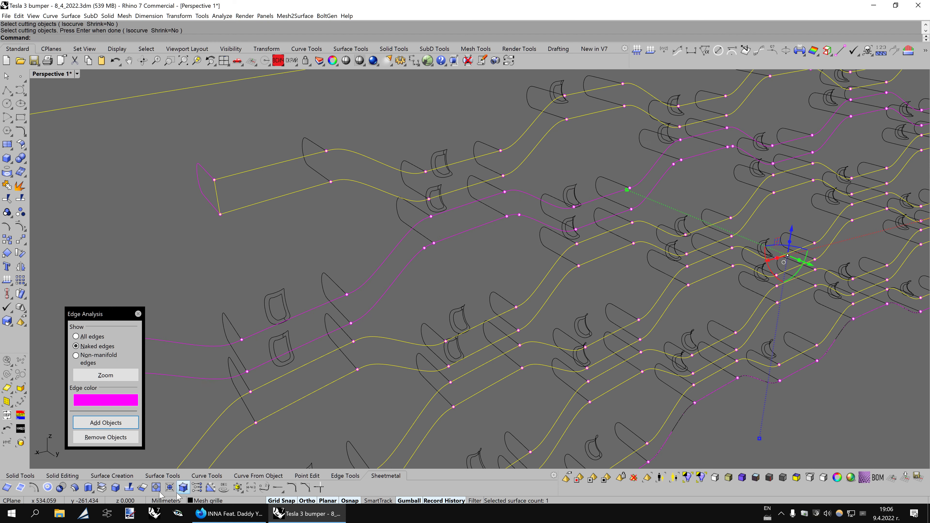
- Duplicate a strip's edges and join them into one open curve
click(180, 490)
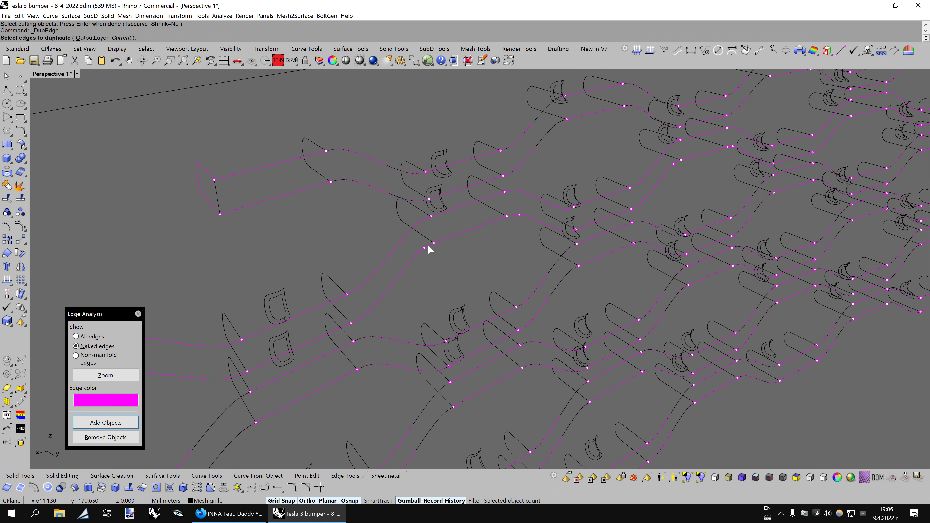
click(450, 237)
key(Return)
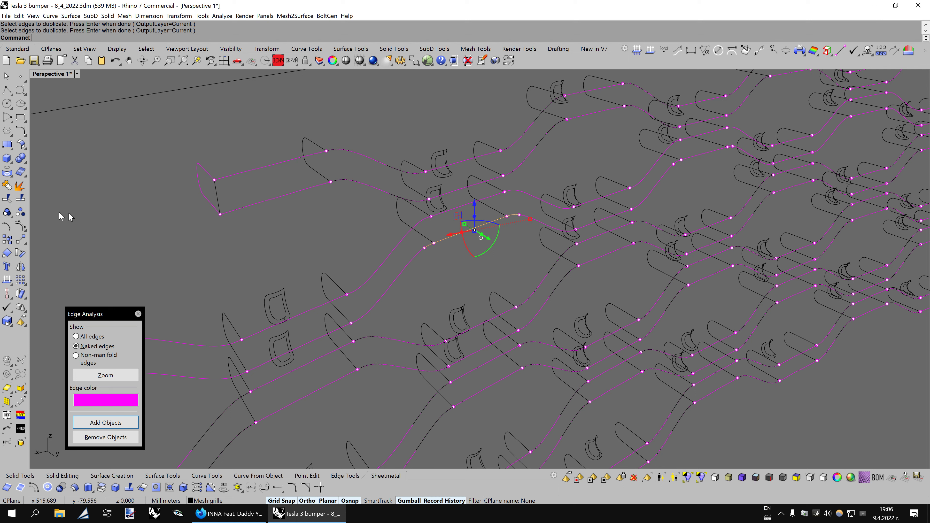
click(7, 185)
click(473, 277)
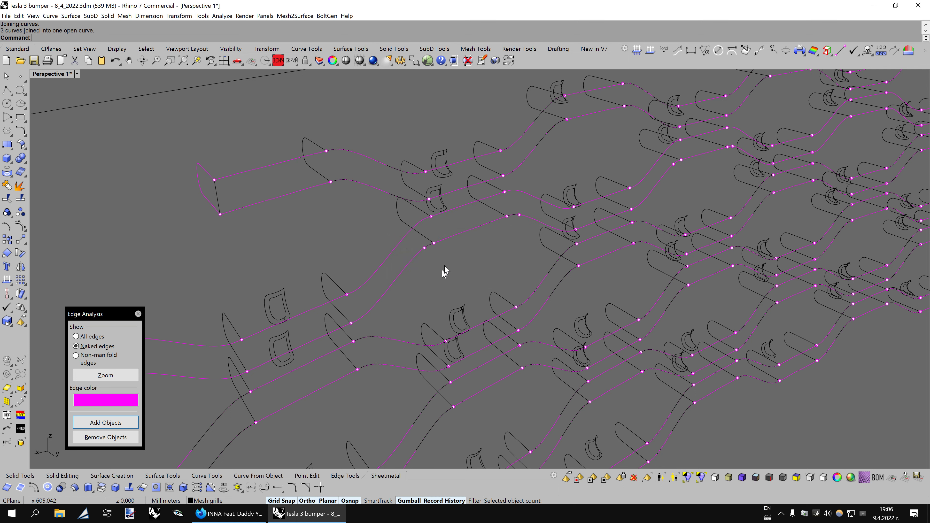
- Split the bumper surface with the joined curve, then again with two strip curves
scroll(445, 271, down, 5)
click(366, 228)
click(20, 198)
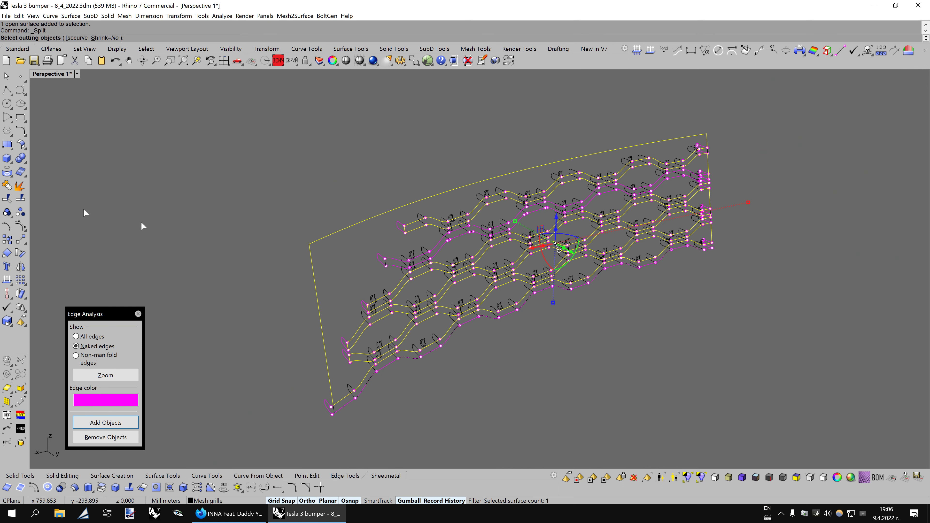
click(386, 260)
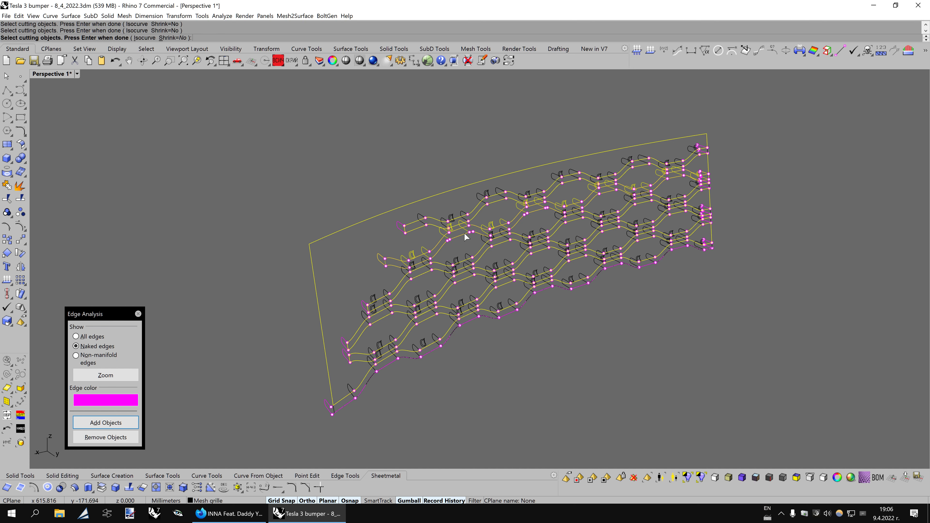
key(Return)
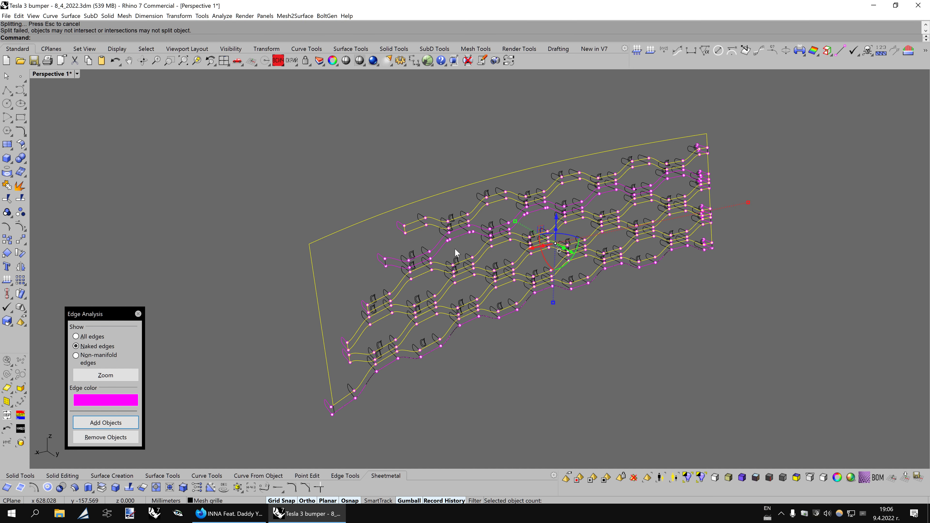
scroll(456, 244, up, 5)
scroll(454, 243, up, 2)
key(Return)
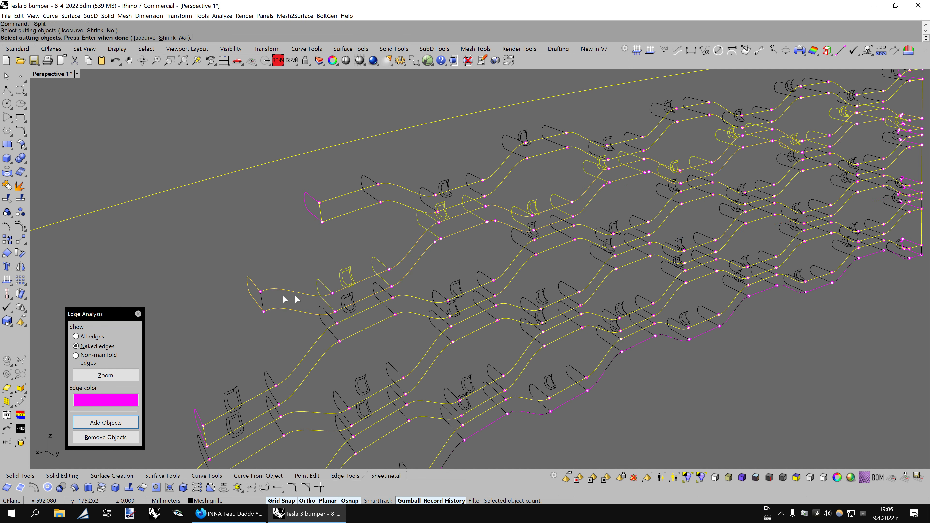
click(264, 298)
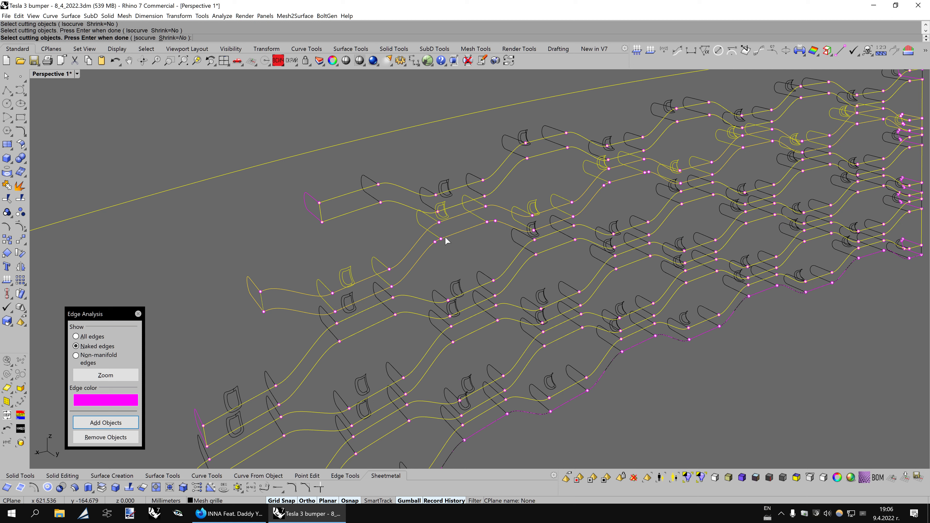
click(446, 240)
key(Return)
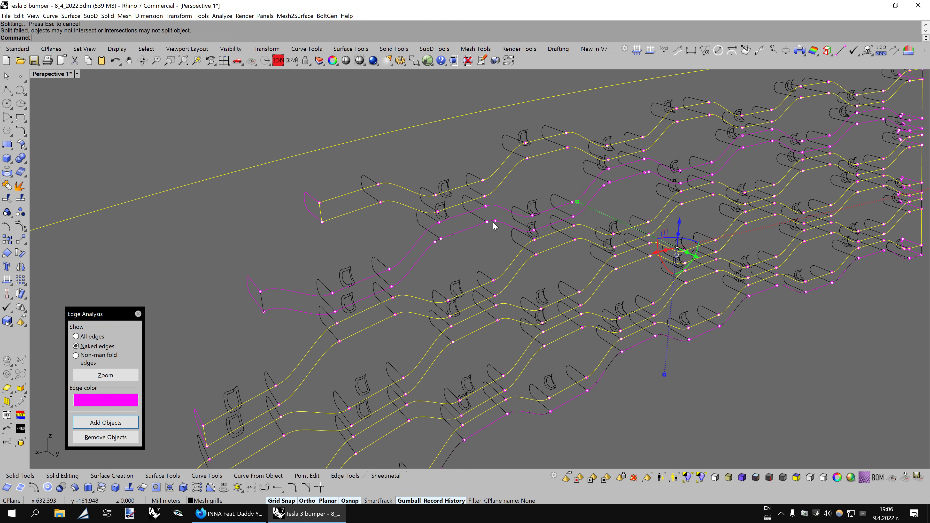
- Retry the split with curve-only cutters across four viewports; the cutters fail to intersect
key(Return)
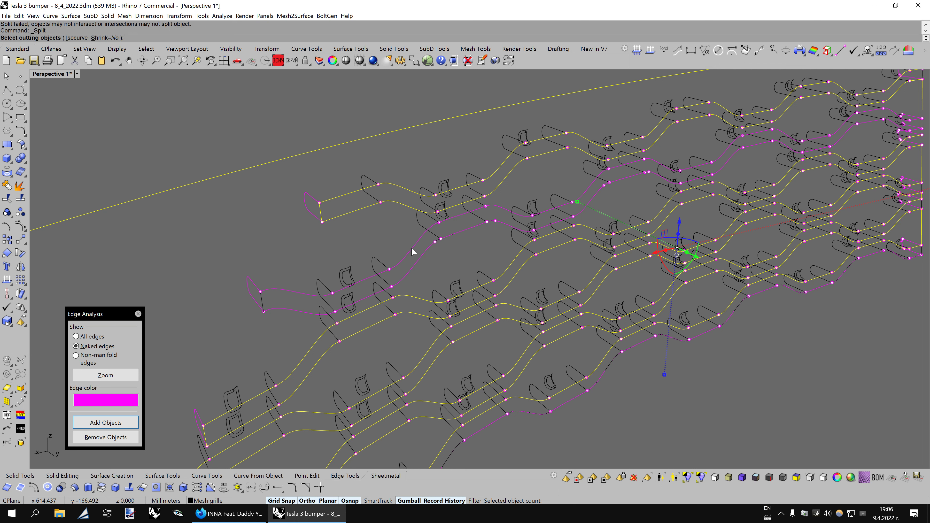
click(262, 304)
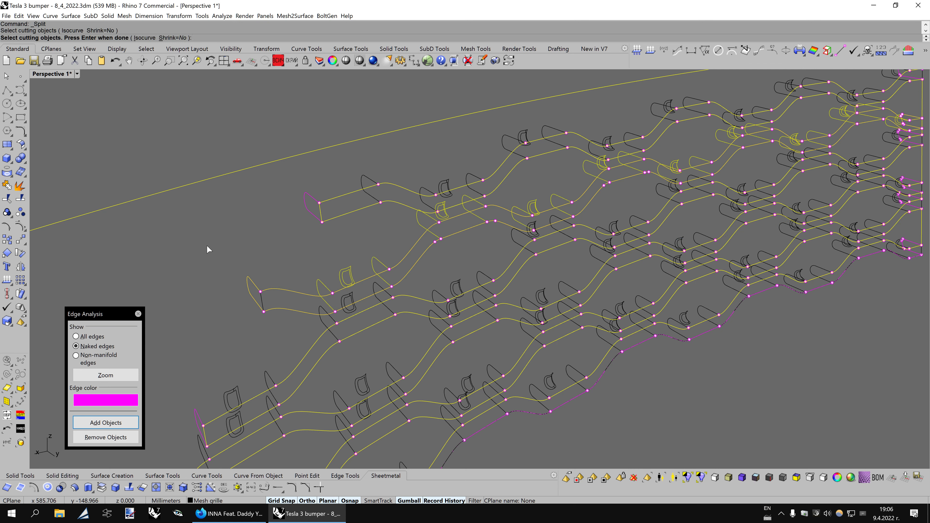
text(crv)
key(Return)
double_click(60, 75)
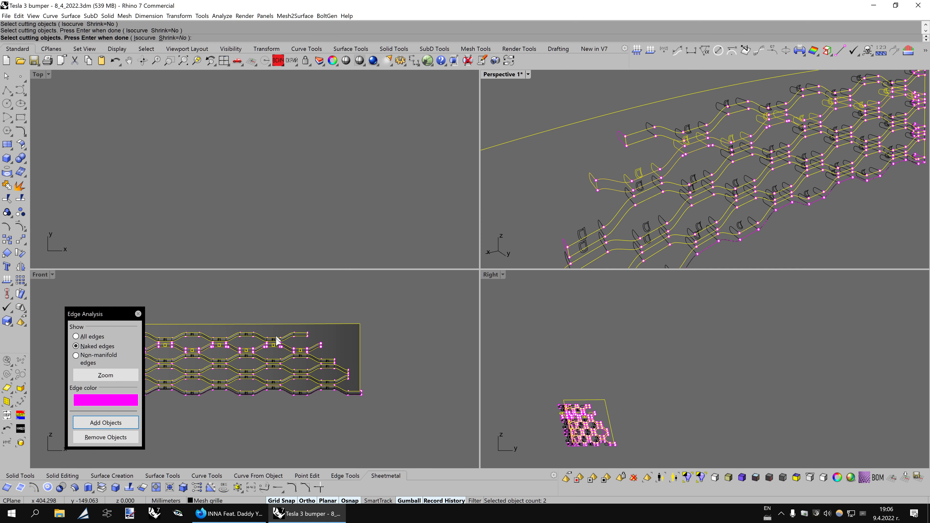
scroll(249, 360, up, 5)
scroll(251, 360, up, 3)
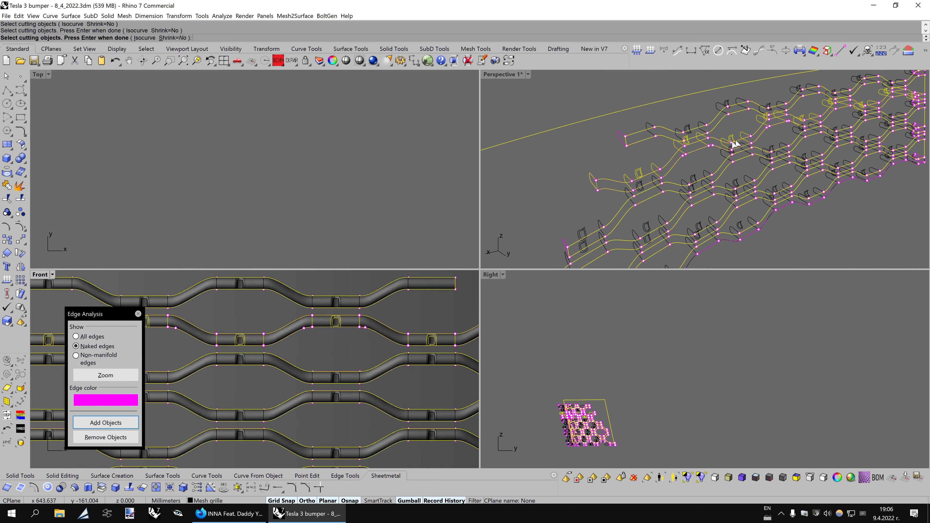
right_drag(333, 326, 353, 321)
key(Return)
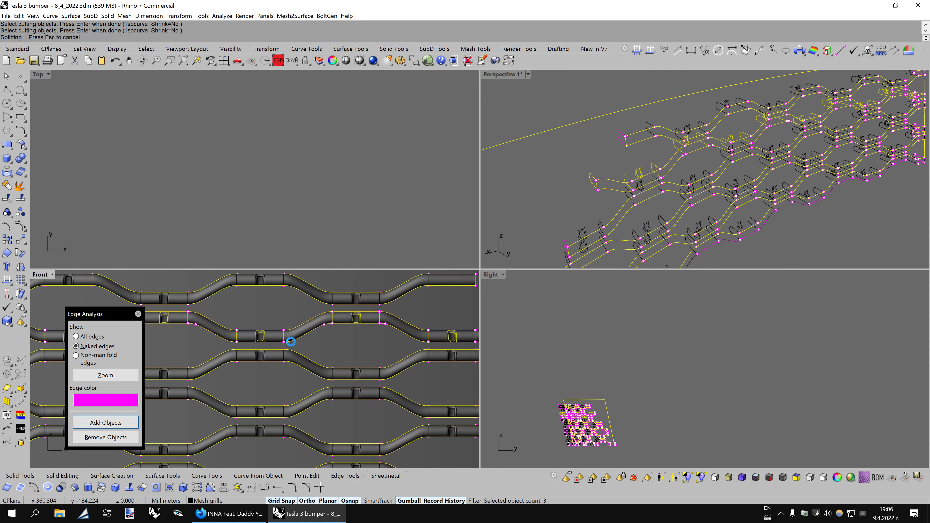
double_click(511, 77)
key(Escape)
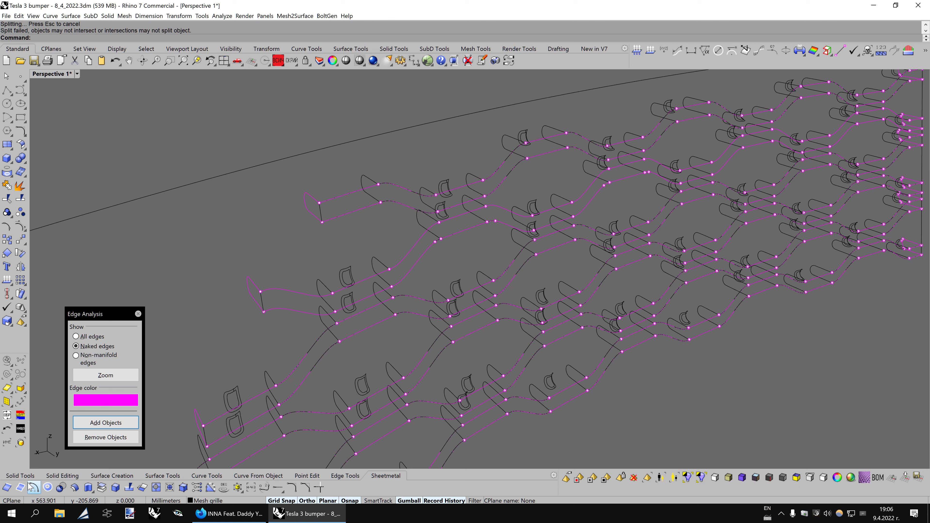
- Copy one grille strip's border as a curve and select it for joining
click(7, 487)
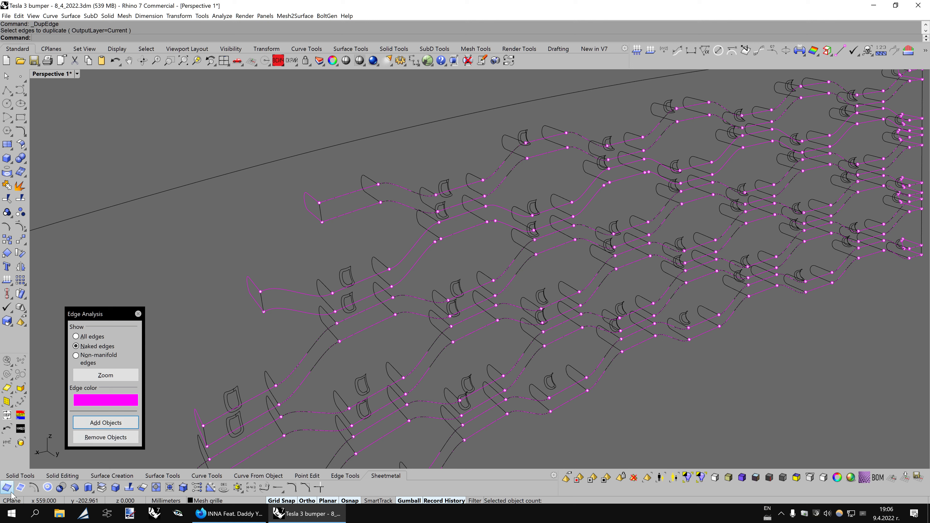
click(19, 488)
click(273, 293)
key(Return)
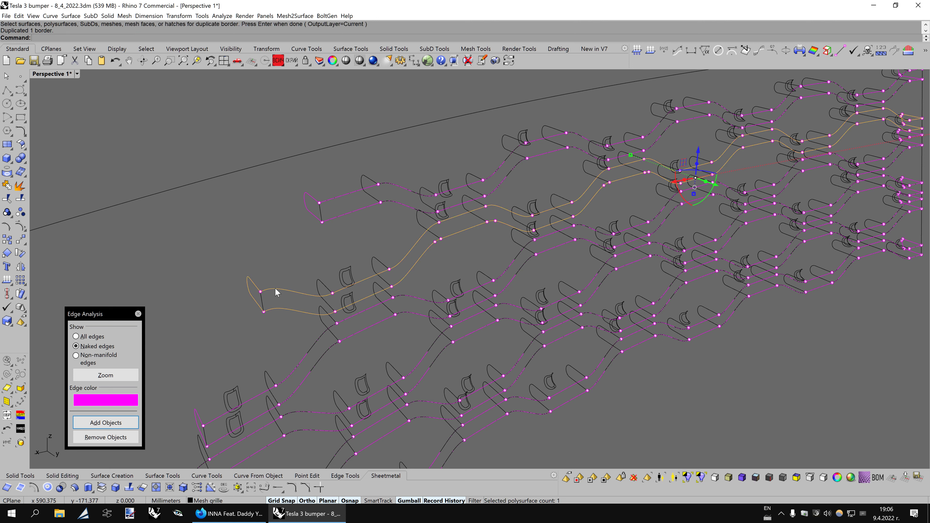
mouse_move(290, 305)
right_down()
mouse_move(332, 295)
mouse_move(320, 294)
right_up()
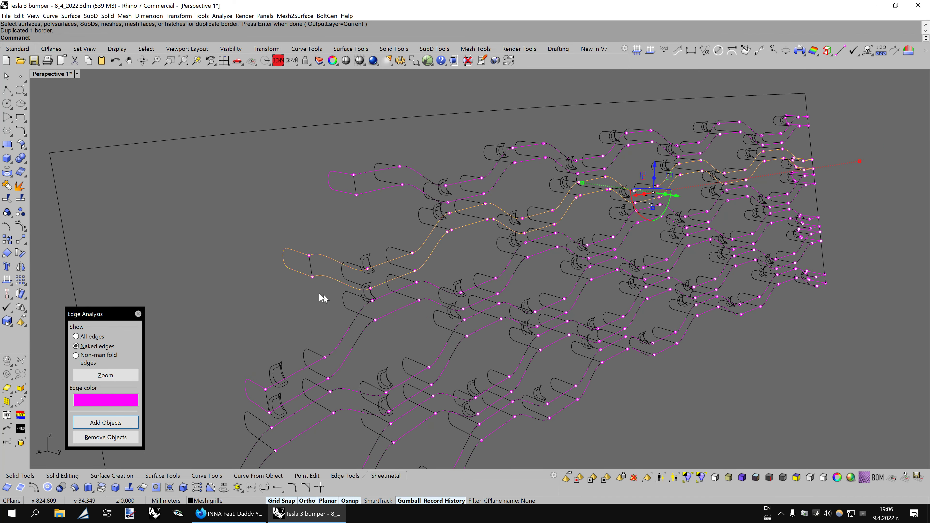
click(7, 186)
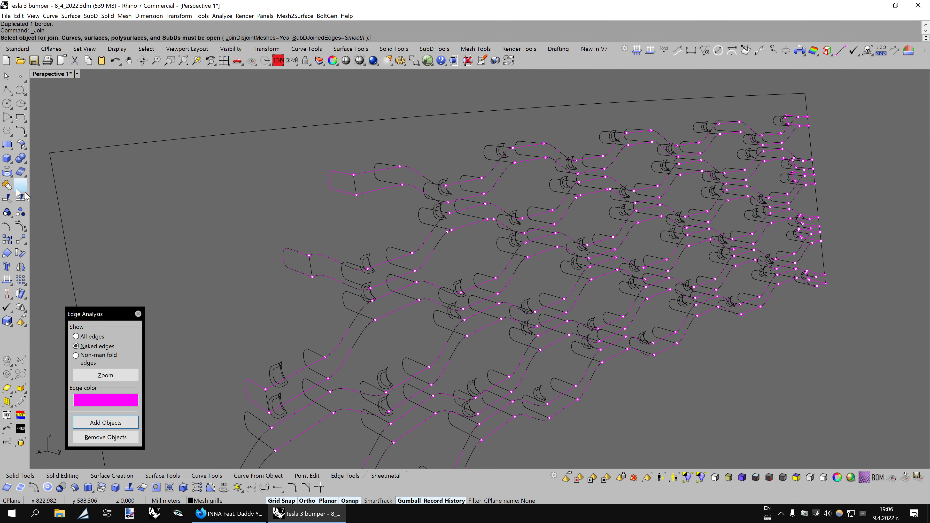
click(321, 257)
click(340, 274)
right_drag(392, 292, 392, 293)
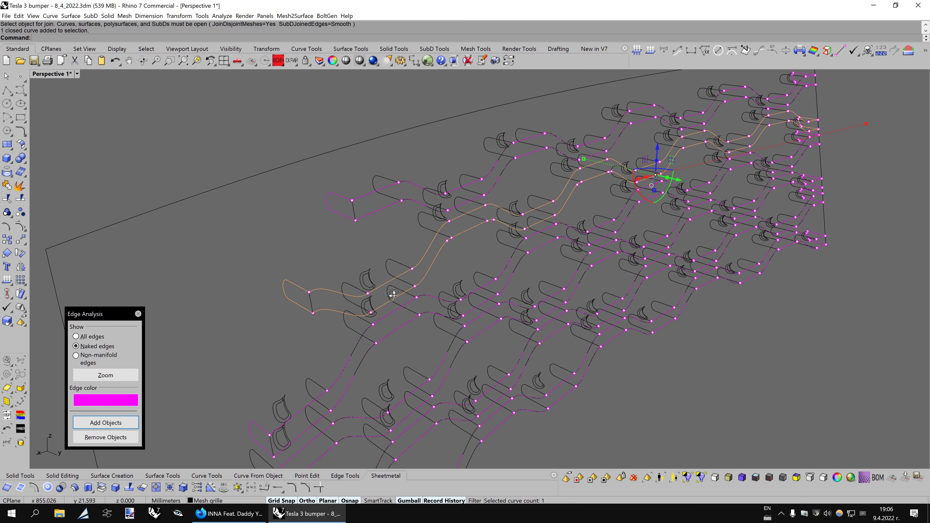
- Split the border curve at its left end and delete the small leftover piece
click(20, 199)
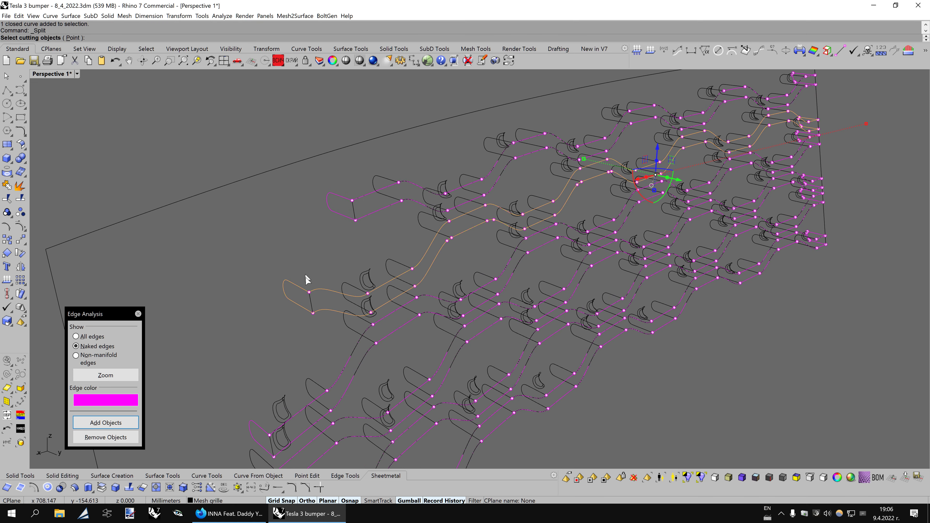
click(314, 338)
key(Return)
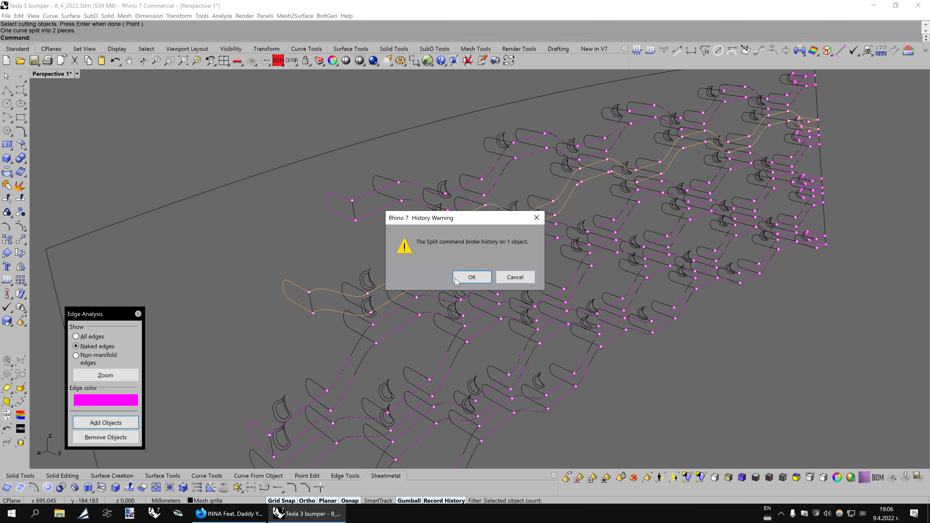
click(456, 281)
ctrl+click(338, 310)
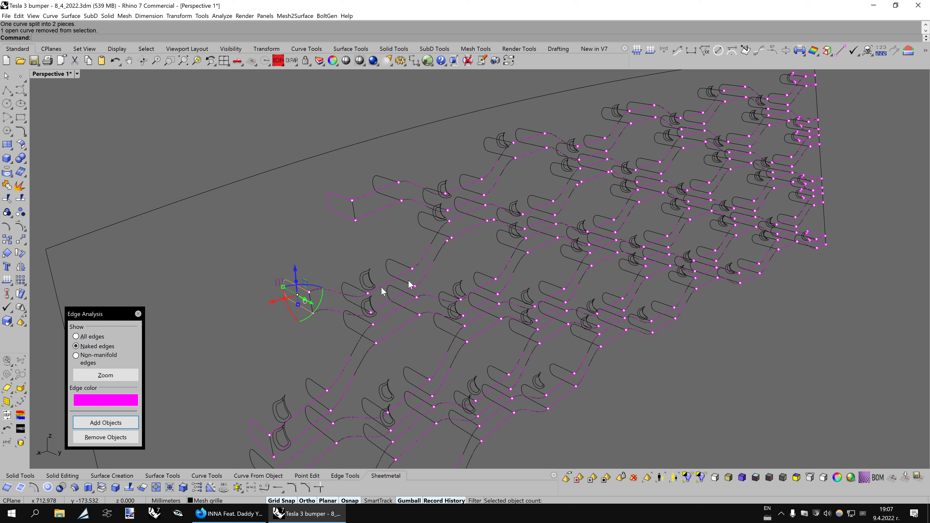
key(Delete)
- Join the two remaining open curve pieces into one closed strip outline
click(457, 231)
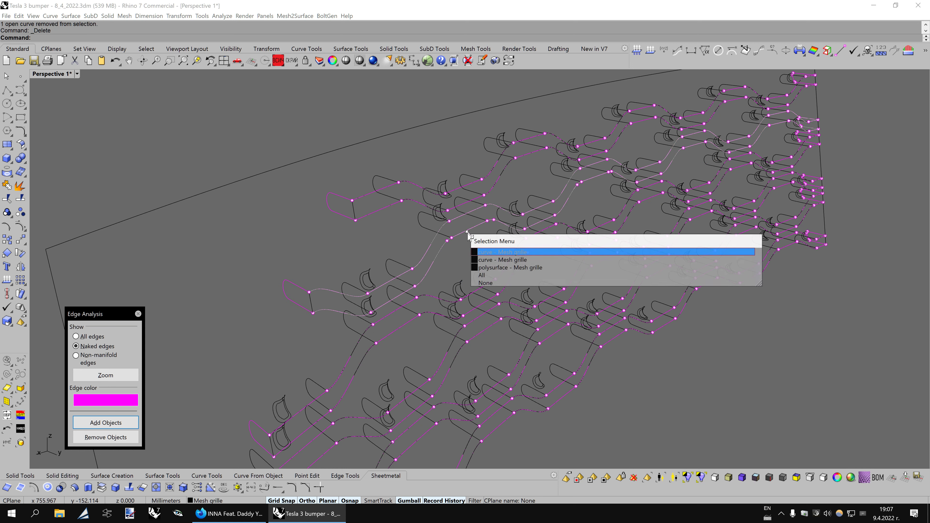
click(490, 261)
click(315, 295)
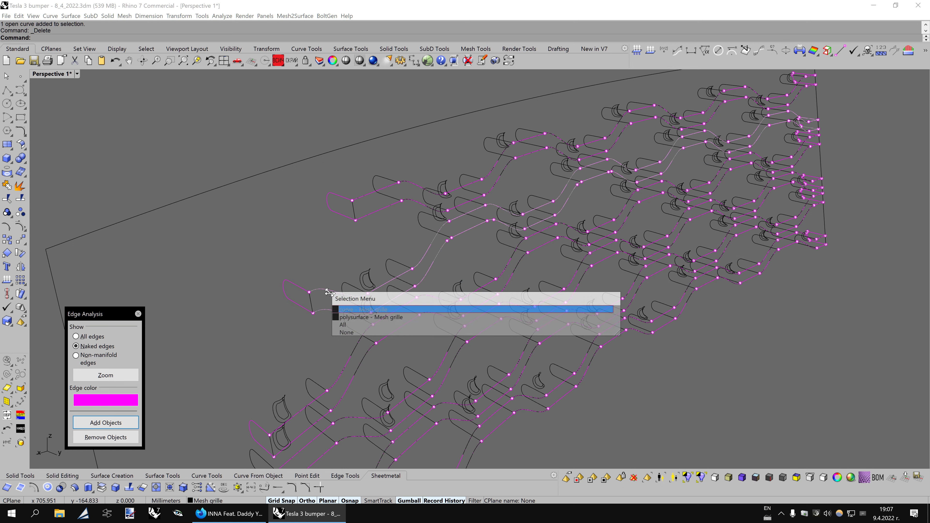
click(340, 311)
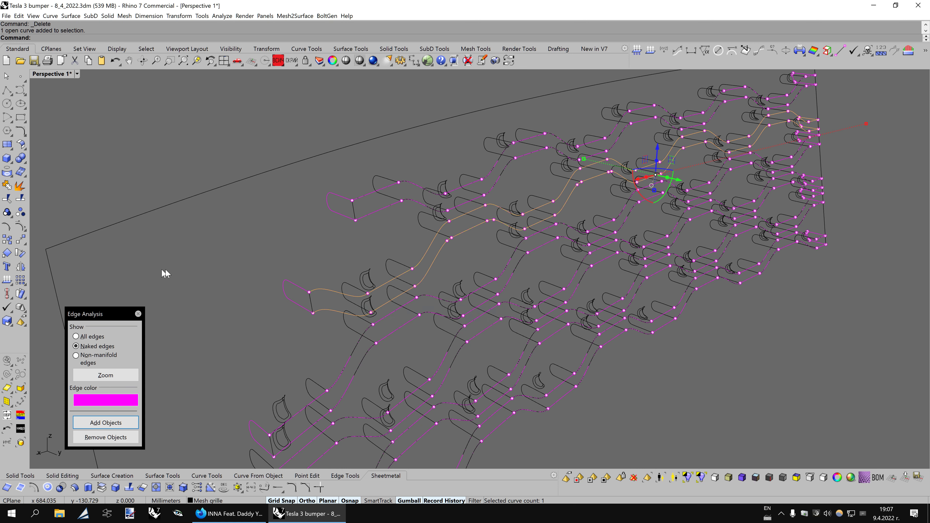
click(19, 215)
click(312, 302)
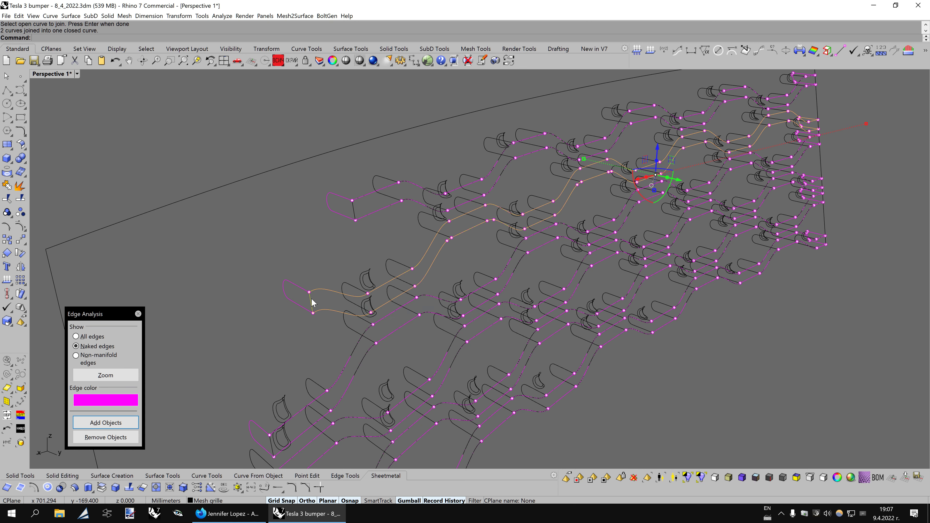
scroll(684, 253, up, 1)
scroll(612, 270, up, 2)
scroll(643, 212, up, 2)
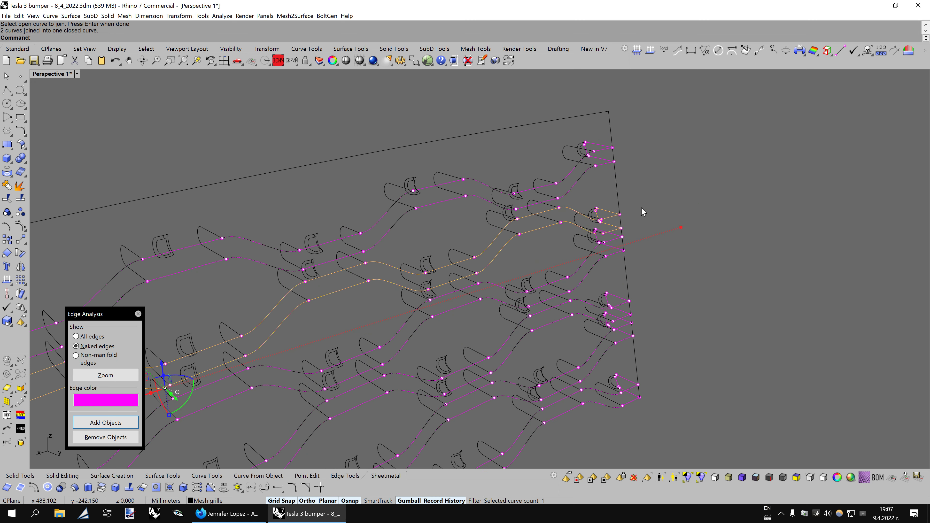
scroll(643, 211, up, 2)
scroll(643, 212, up, 3)
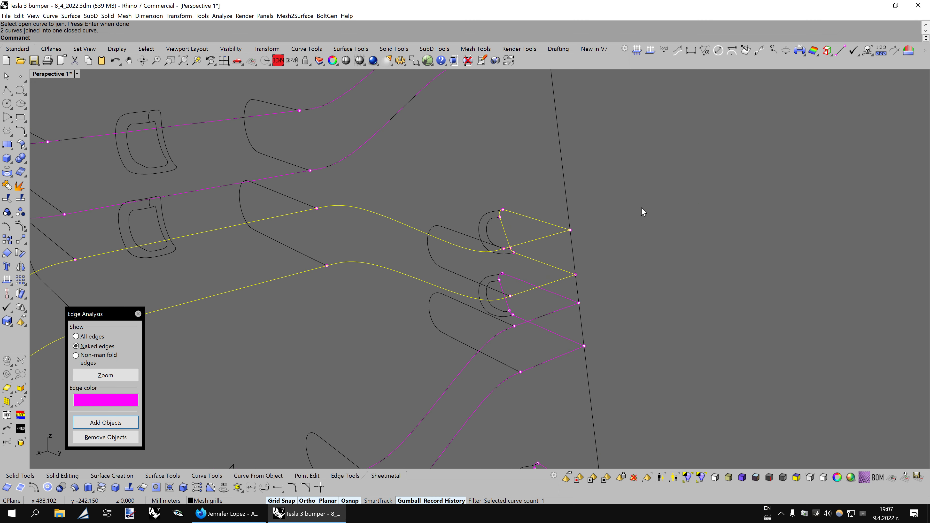
- Draw a triangular polyline cutter around the right end of the strip outline
click(7, 91)
click(570, 229)
click(624, 215)
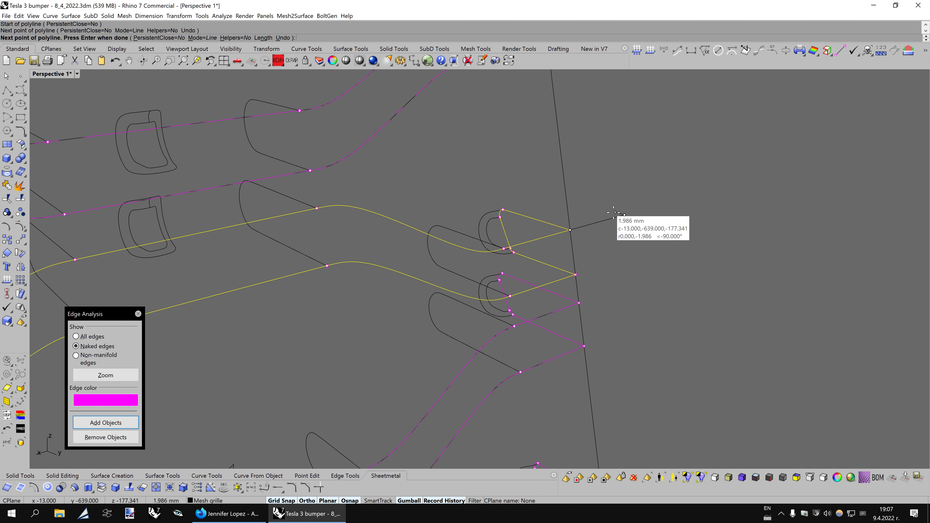
click(575, 274)
key(Return)
- Split the strip curve with the triangle and remove the cutter and cut-off end piece
click(20, 200)
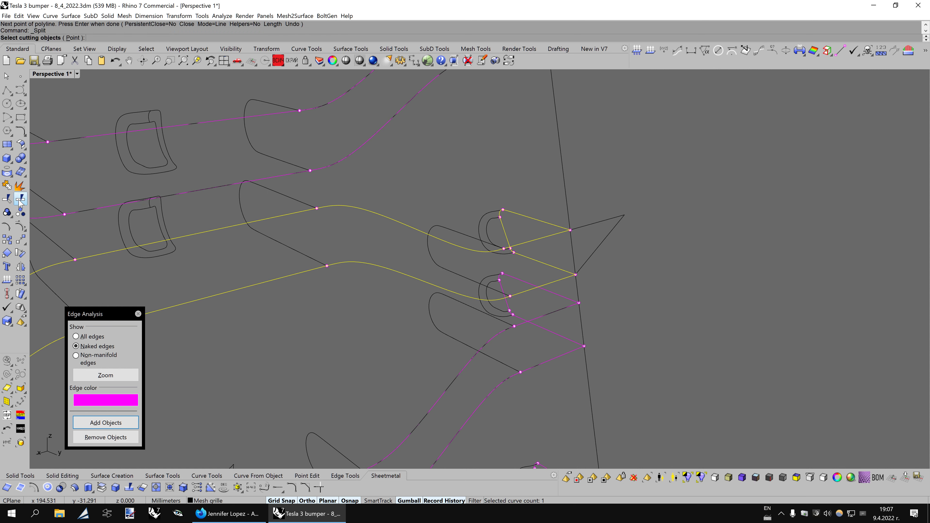
click(578, 228)
key(Return)
drag(487, 176, 780, 310)
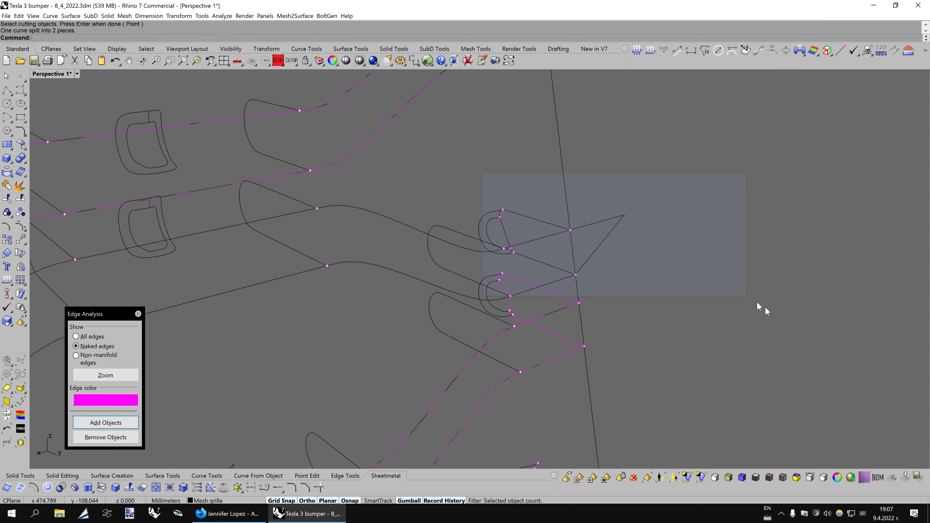
key(Escape)
- Split the panel surface with the grille curves and delete the excess surface piece
scroll(758, 219, down, 5)
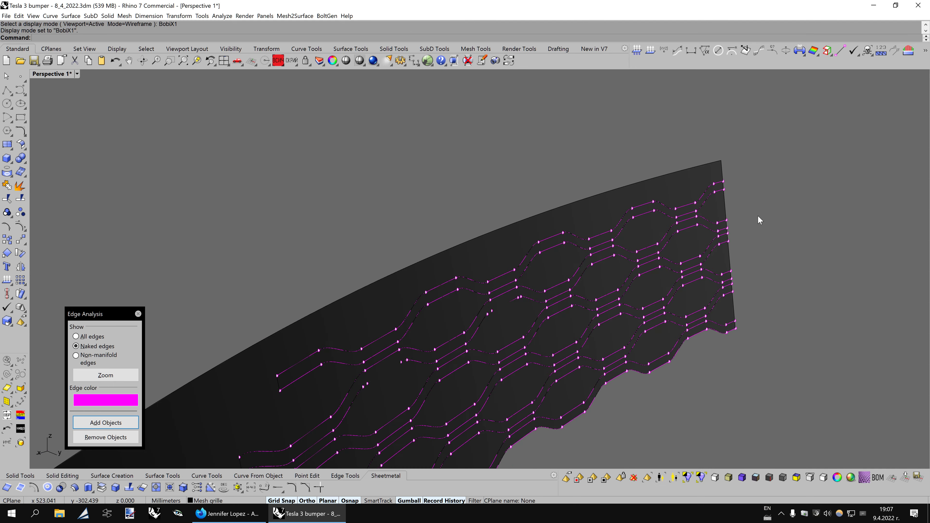
mouse_move(757, 215)
shift+right_down()
mouse_move(472, 348)
mouse_move(347, 277)
shift+right_up()
click(384, 322)
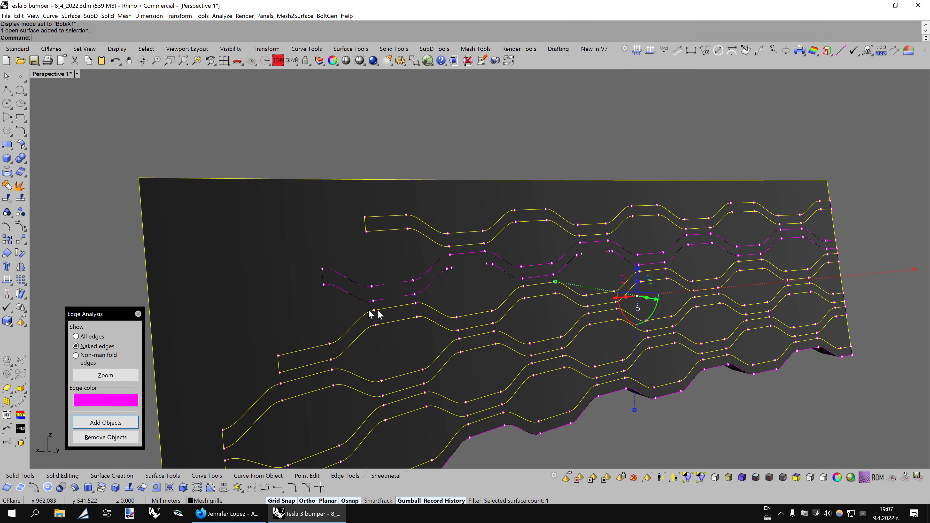
click(21, 198)
click(351, 296)
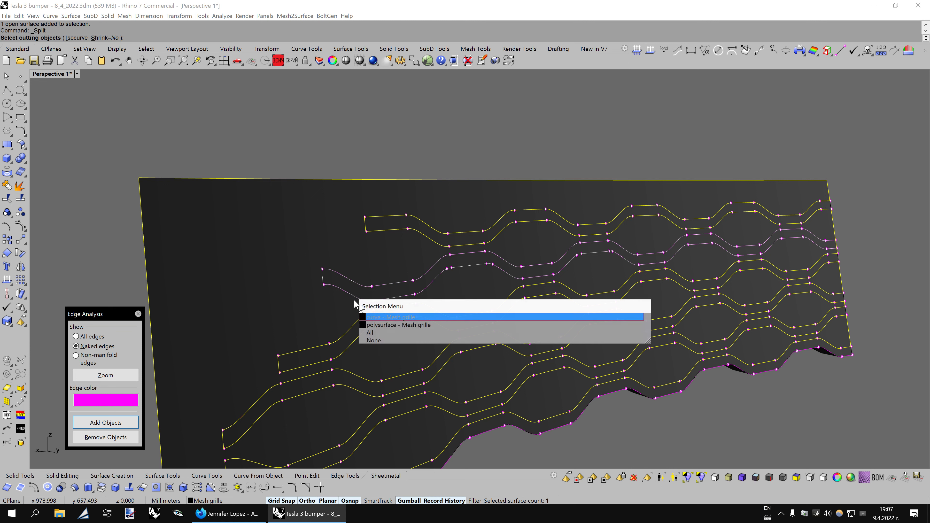
click(372, 318)
click(356, 298)
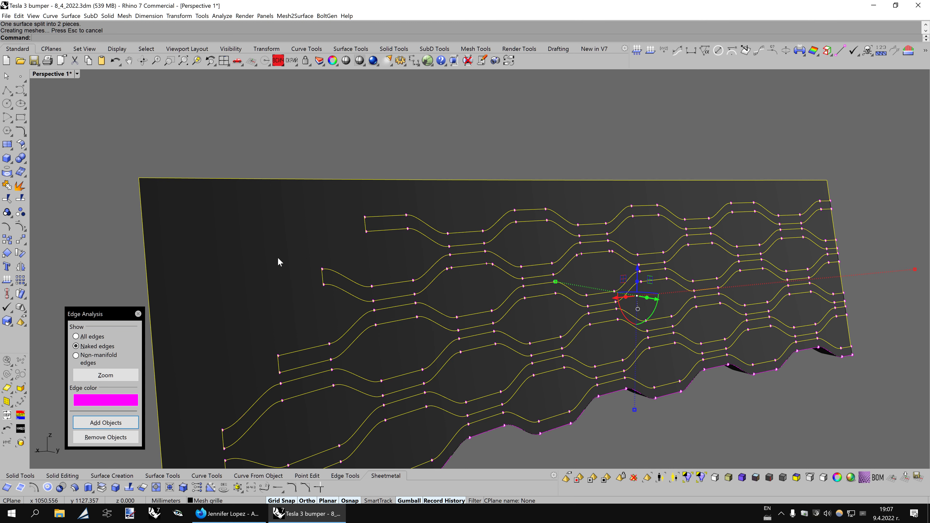
key(Delete)
scroll(437, 154, down, 3)
- Preview the grille shaded, then delete the five small leftover curves
click(357, 63)
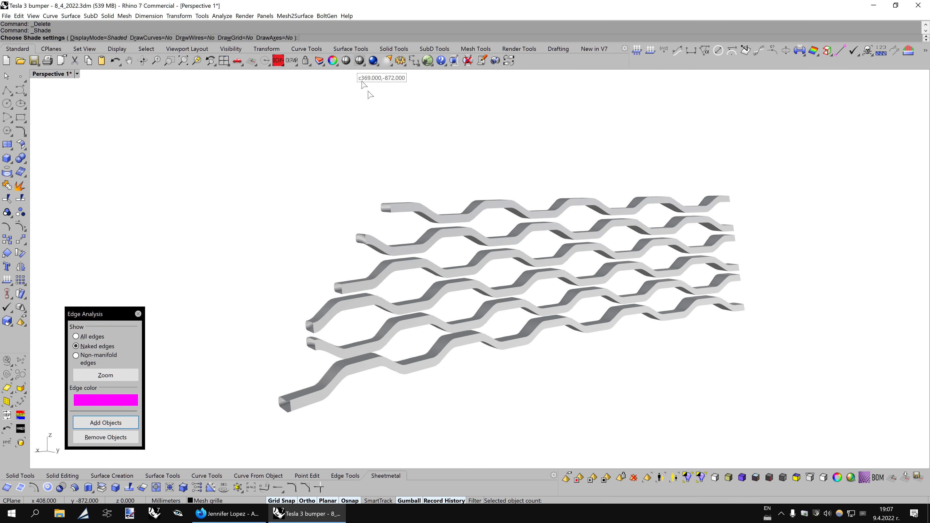
right_drag(369, 90, 426, 274)
key(Return)
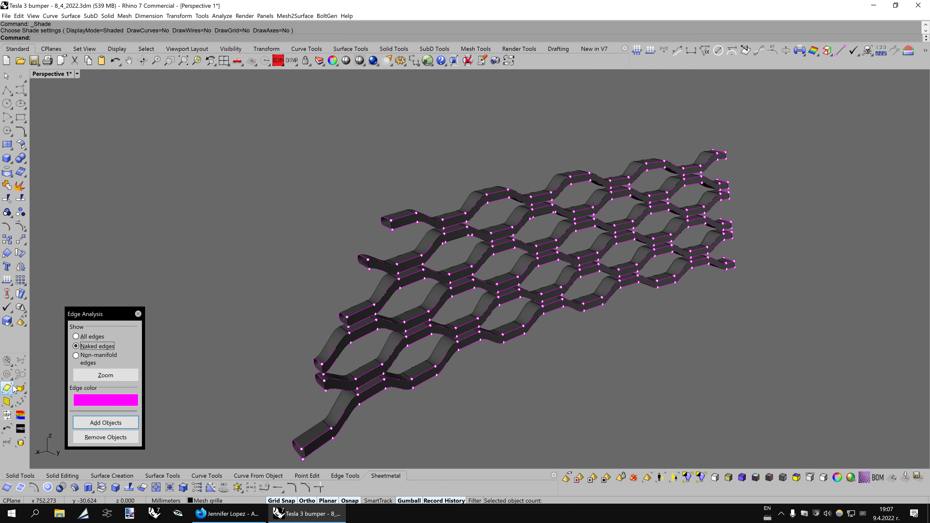
drag(568, 227, 602, 273)
key(Delete)
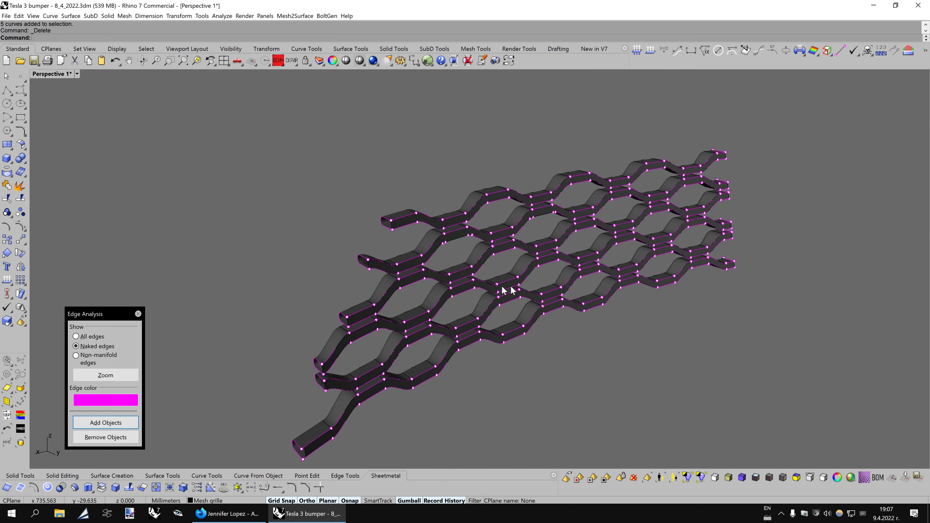
- Find and delete the stray surface among the grille strips
mouse_move(502, 290)
right_down()
mouse_move(562, 295)
mouse_move(577, 342)
right_up()
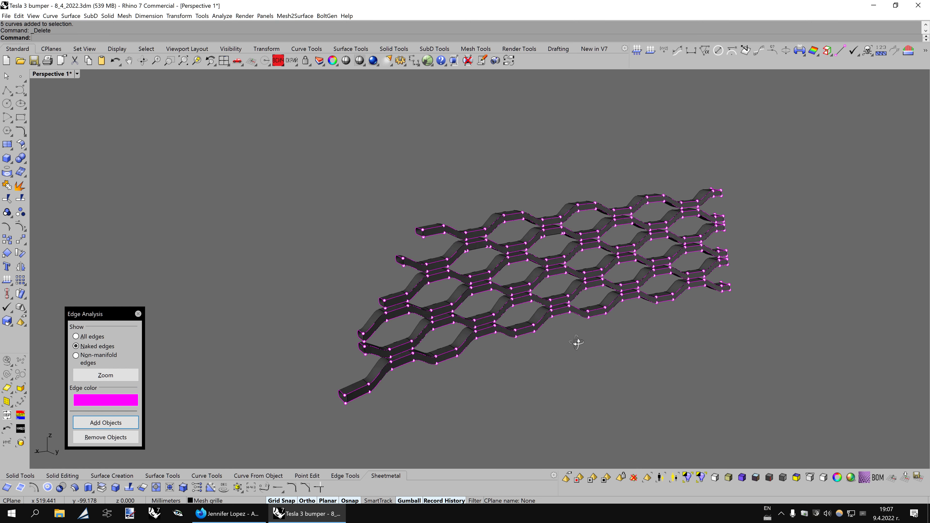
scroll(476, 289, up, 1)
scroll(489, 282, up, 5)
click(485, 281)
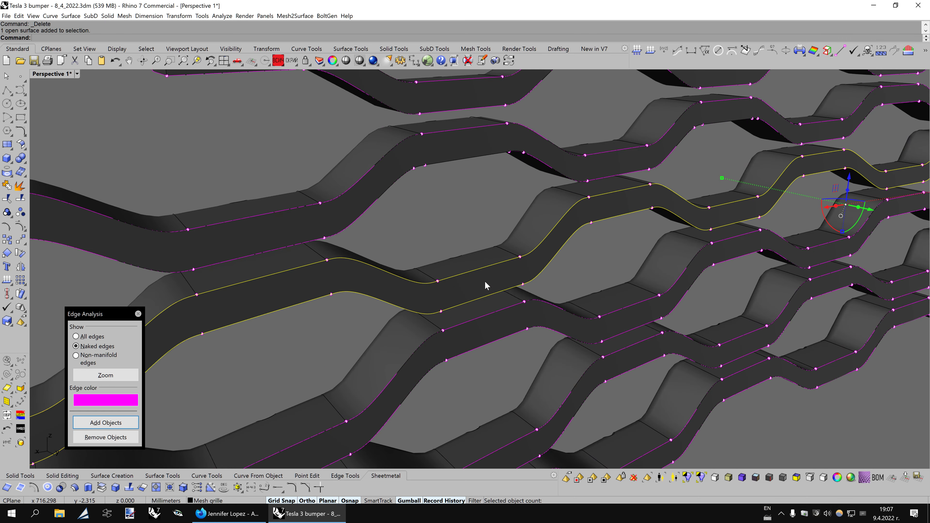
scroll(489, 279, down, 4)
scroll(588, 378, down, 1)
key(Escape)
- Unisolate to bring the hidden bumper geometry back into view
scroll(487, 254, down, 2)
scroll(538, 342, down, 1)
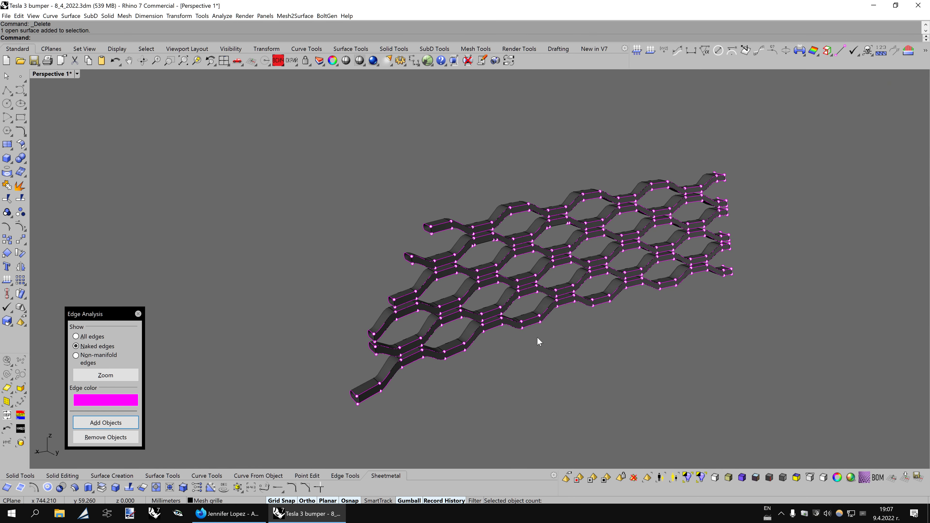
click(278, 61)
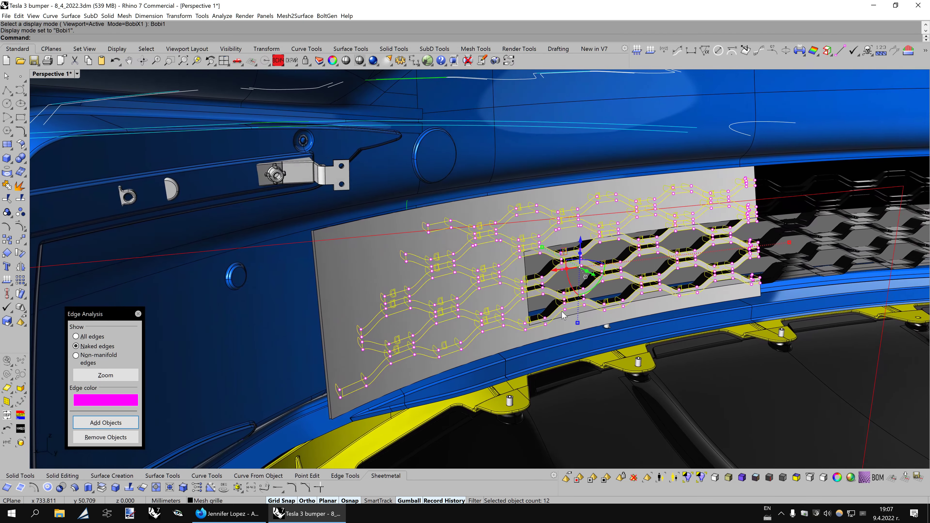
- Orbit to the grille panel and deselect the panel surface and upper grille rows
scroll(561, 312, up, 5)
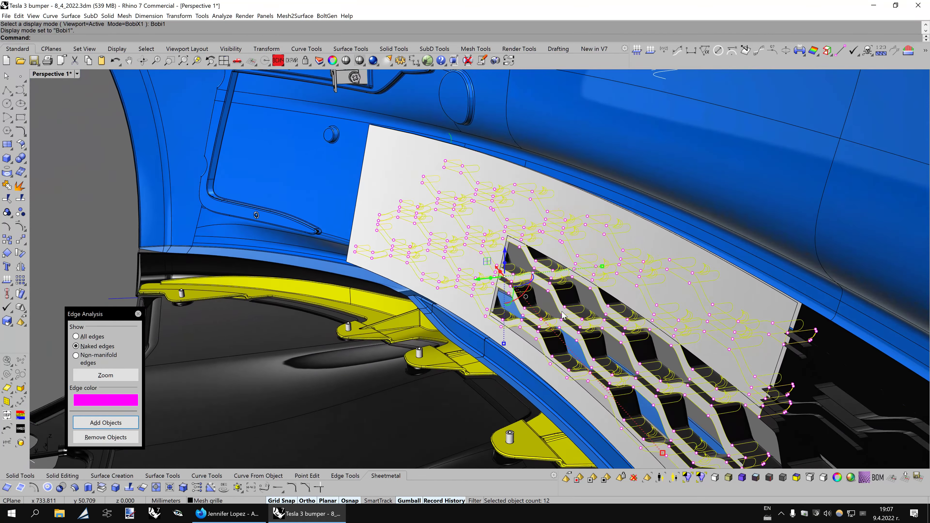
right_drag(562, 313, 563, 315)
scroll(561, 312, up, 2)
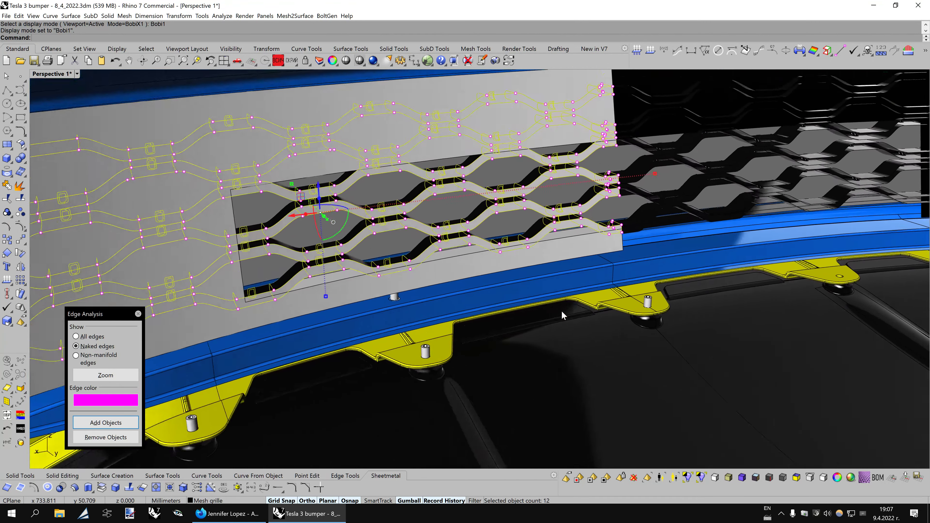
scroll(561, 312, up, 2)
scroll(562, 312, up, 2)
scroll(562, 312, up, 2)
scroll(561, 311, down, 3)
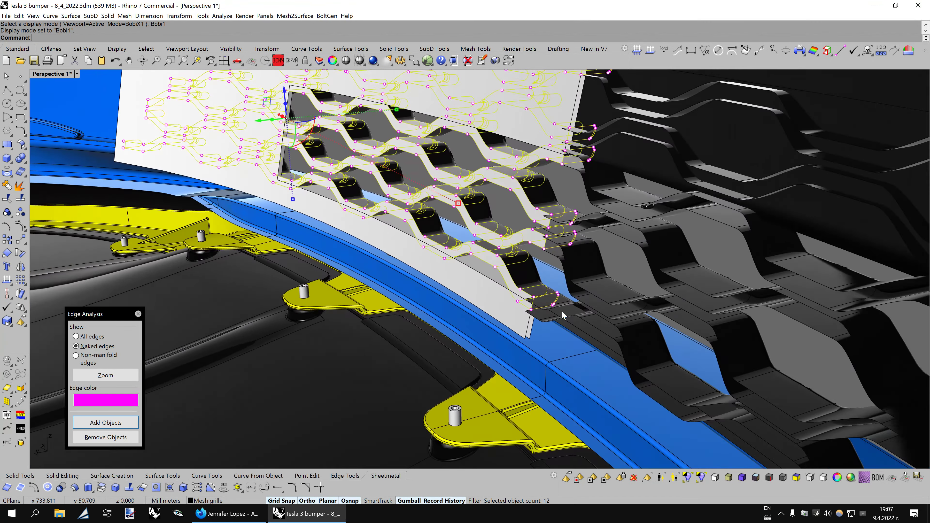
right_drag(561, 312, 574, 293)
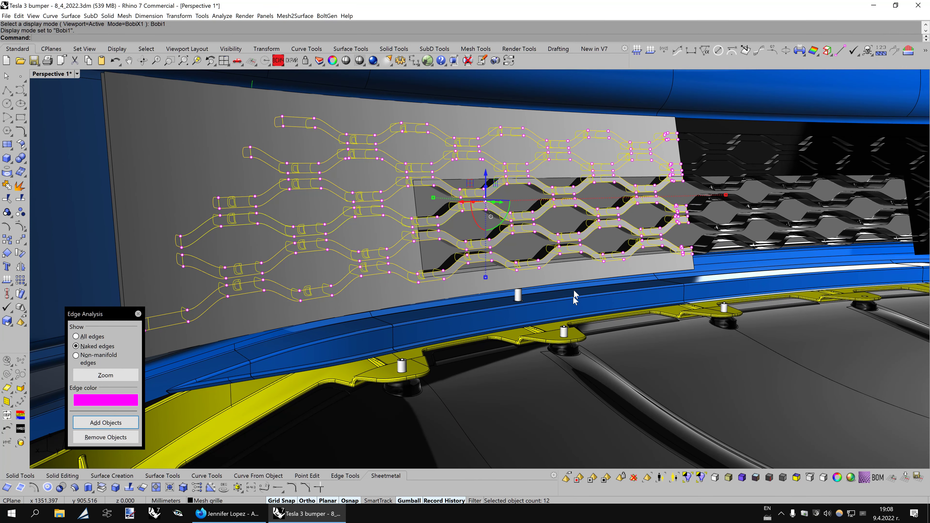
ctrl+click(450, 162)
ctrl+click(453, 159)
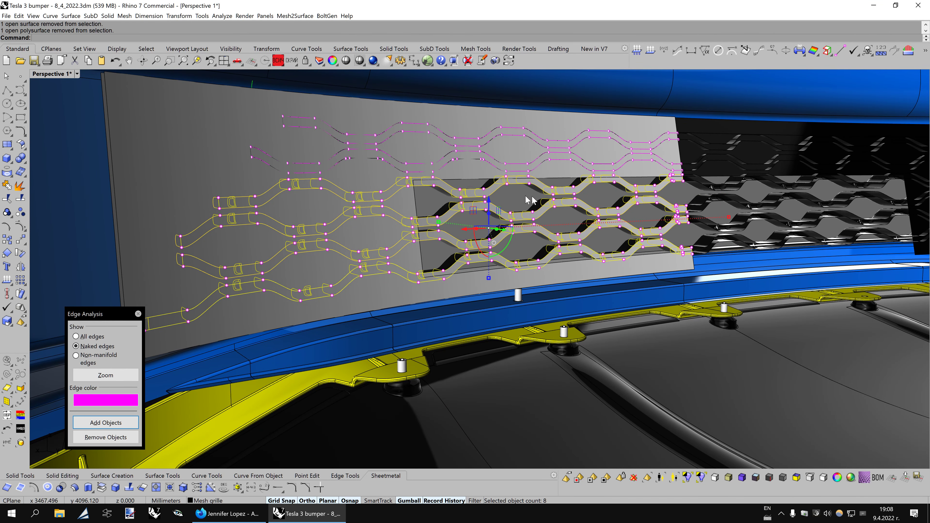
right_drag(563, 205, 609, 216)
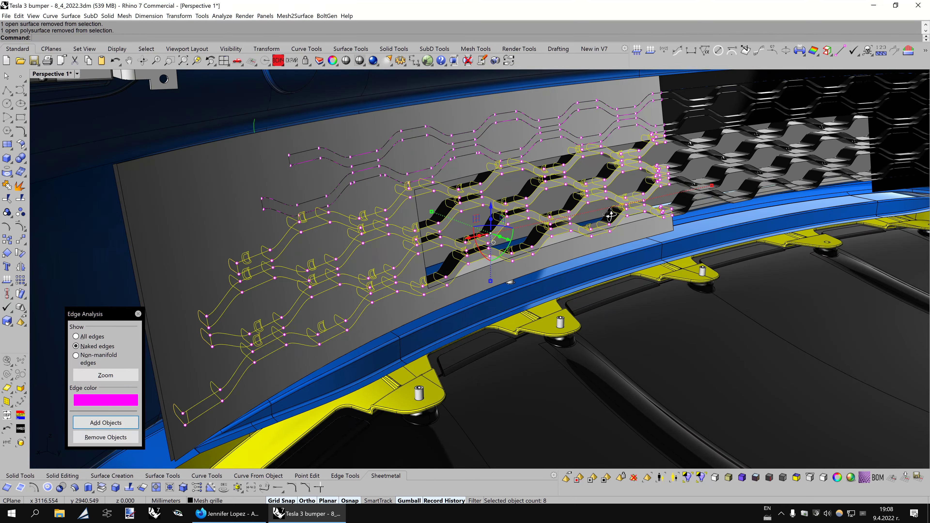
- Isolate the grille strips and rotate around them to inspect the open strip ends
middle_click(568, 239)
click(588, 255)
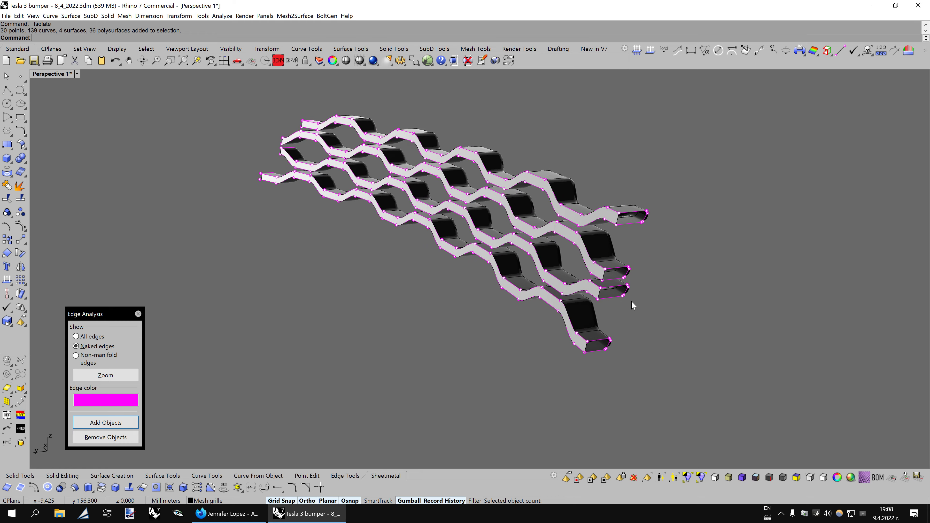
key(Left)
key(Left)
key(Left)
key(Left)
key(Left)
key(Left)
key(Left)
key(Left)
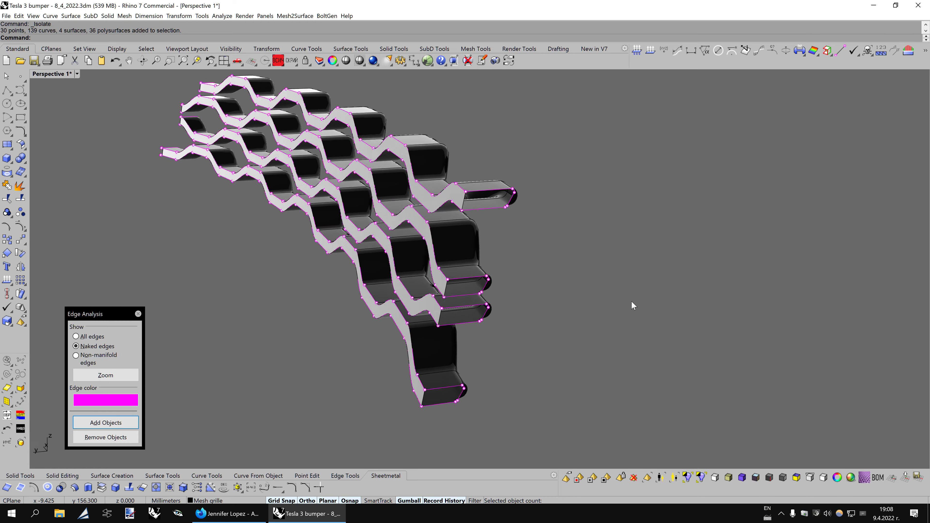
key(Left)
key(Left)
key(Left)
key(Left)
key(Left)
key(Left)
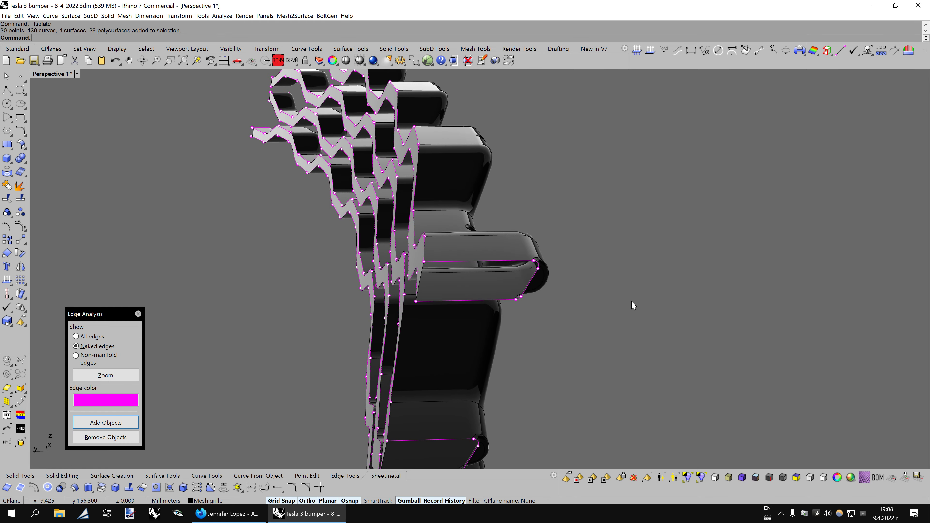
key(Left)
key(Left)
key(Left)
key(Left)
key(Left)
key(Left)
key(Left)
key(Left)
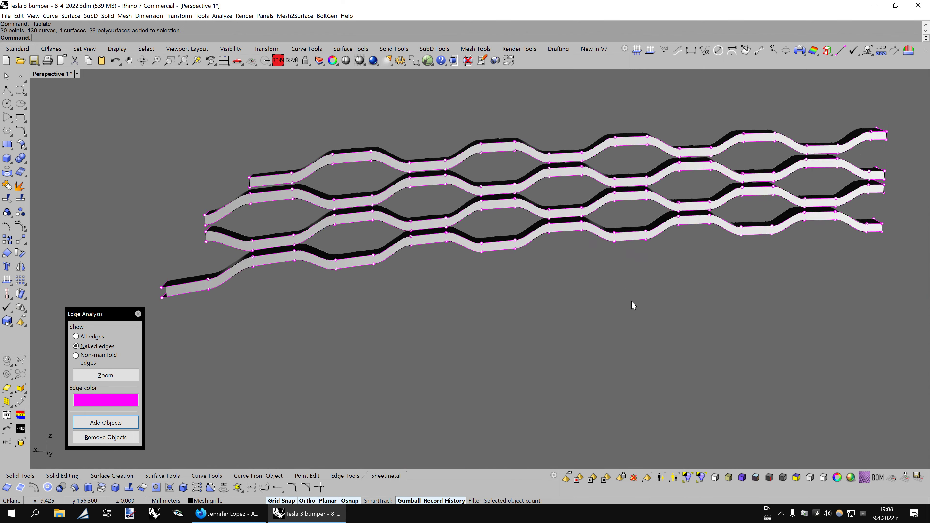
key(Left)
key(Left)
key(Left)
key(Left)
key(Left)
key(Left)
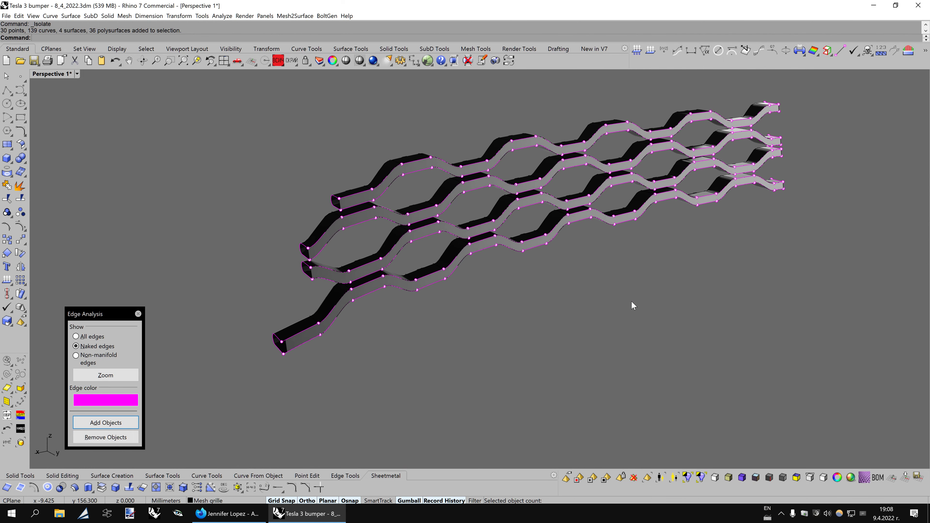
key(Left)
key(Left)
key(Left)
key(Left)
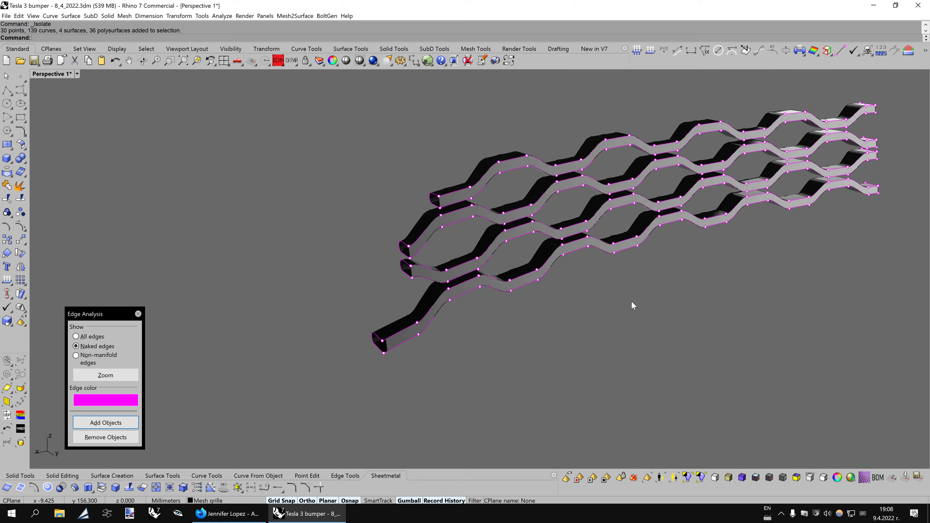
key(Left)
key(Left)
key(Left)
key(Left)
key(Left)
key(Left)
key(Left)
key(Left)
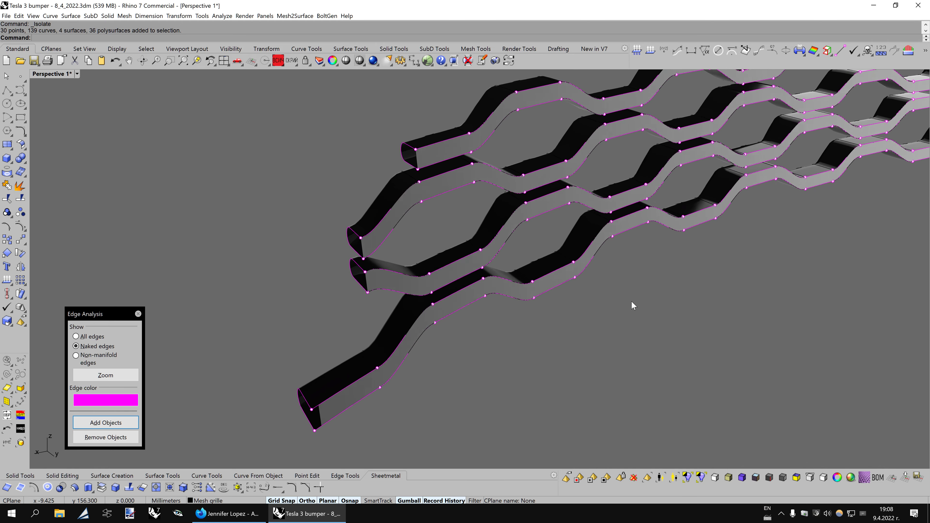
key(Left)
key(Left)
key(Left)
key(Left)
key(Left)
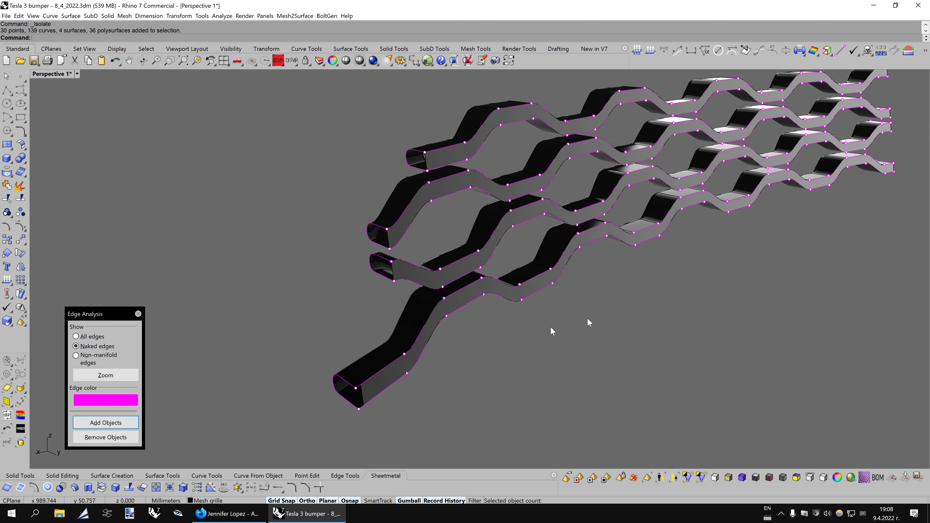
key(Left)
click(101, 475)
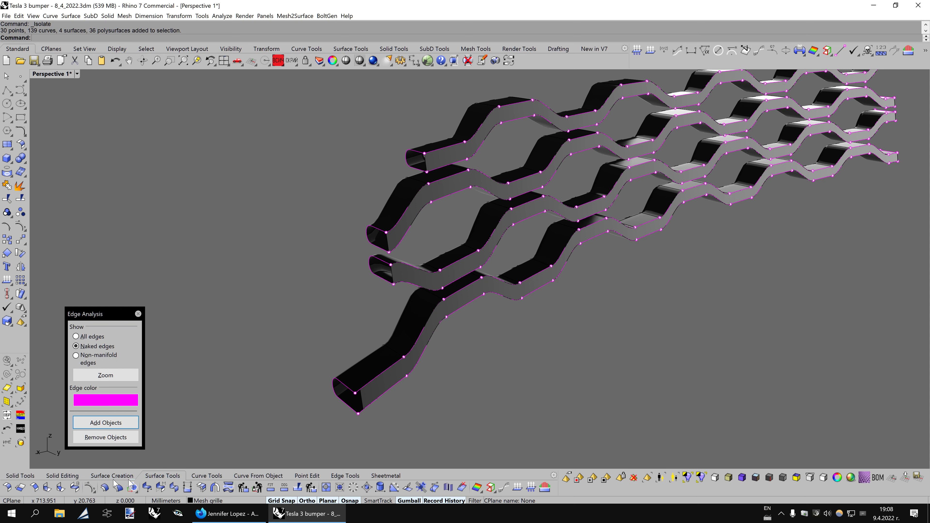
- Cap the lower strip's open end with a planar surface from its edge loop
click(23, 489)
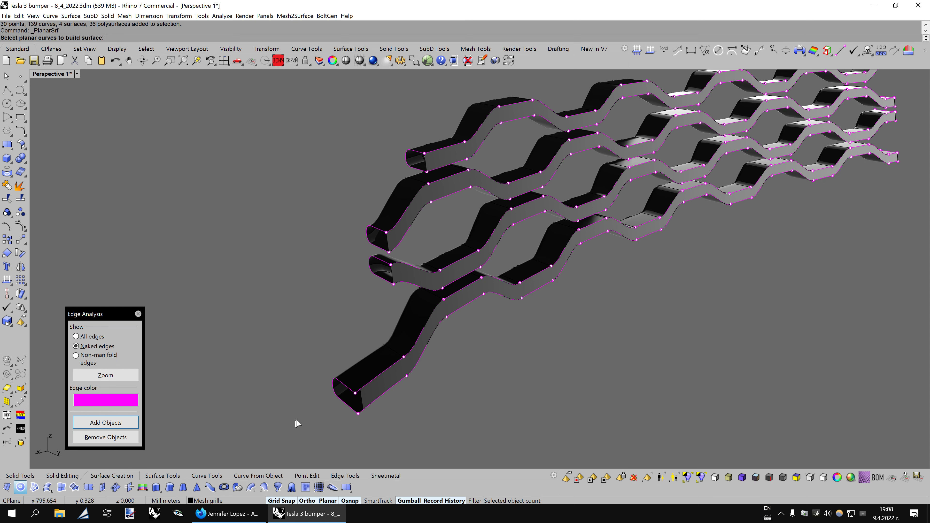
scroll(417, 270, up, 2)
scroll(593, 278, up, 5)
scroll(604, 277, down, 2)
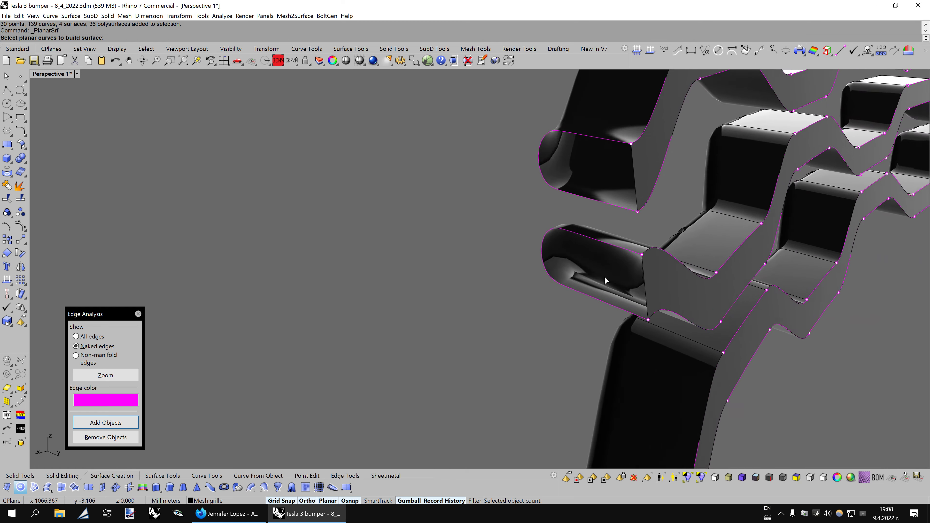
scroll(605, 277, down, 2)
click(400, 264)
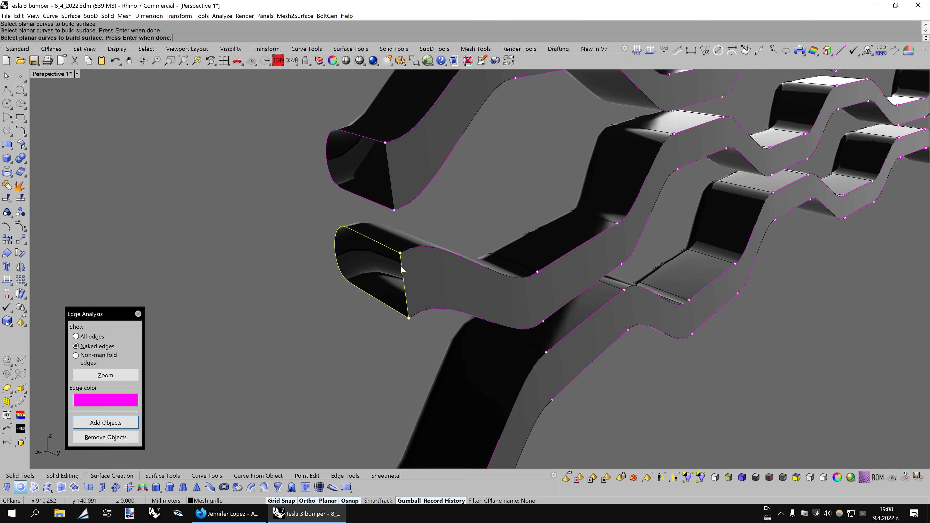
key(Return)
key(ctrl+Up)
key(ctrl+Up)
- Cap the upper strip end and the next strip end with planar surfaces
click(384, 272)
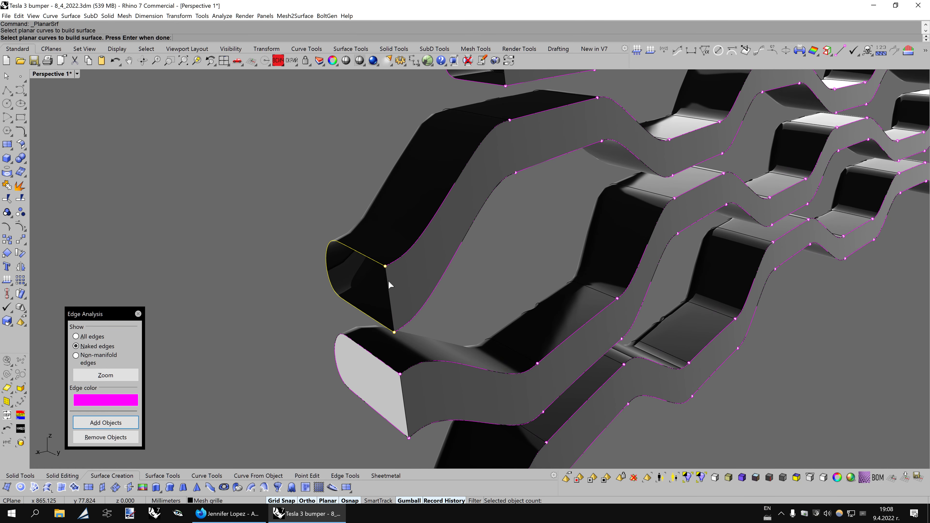
key(Return)
key(ctrl+Up)
key(ctrl+Up)
key(ctrl+Up)
key(ctrl+Up)
key(Return)
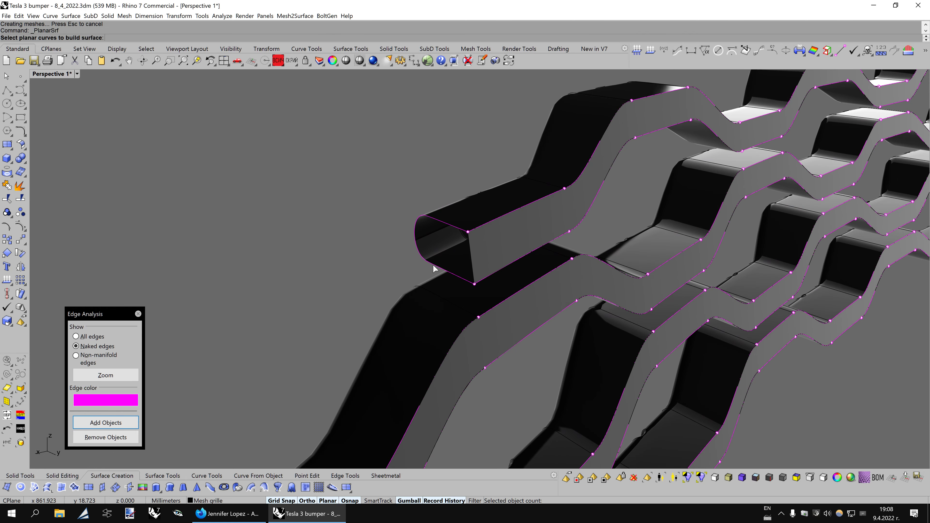
click(469, 246)
key(Return)
scroll(468, 245, down, 5)
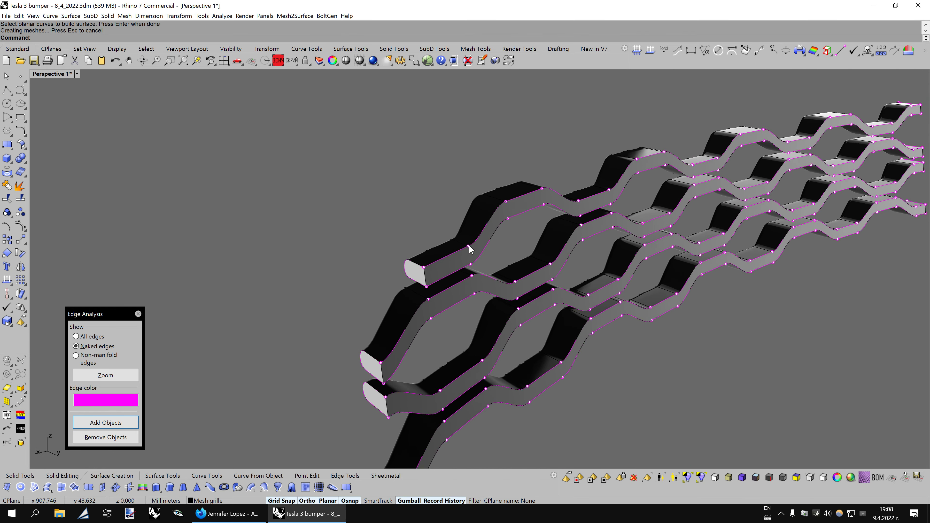
scroll(469, 245, up, 5)
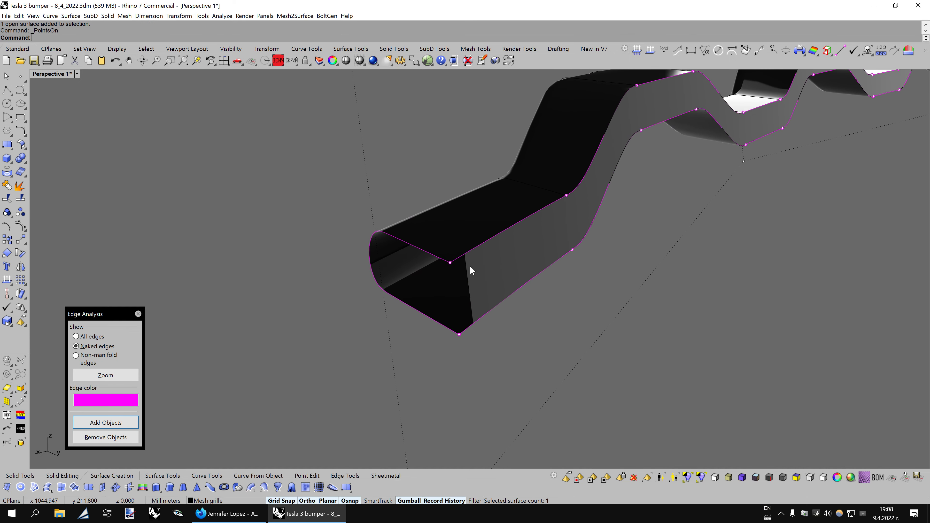
- In wireframe, draw a polyline closing the last open strip end
key(ctrl+alt+w)
click(6, 89)
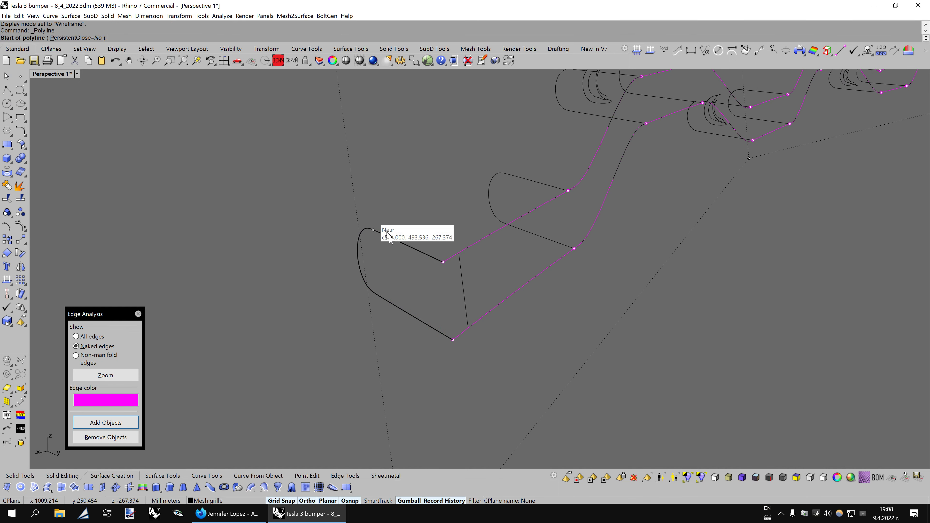
click(443, 262)
click(452, 340)
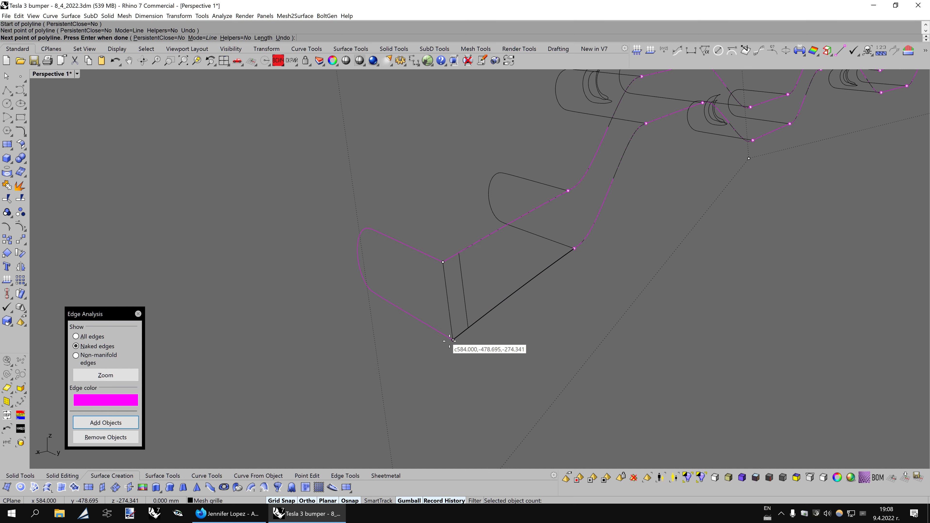
key(Return)
- Build a planar cap from the closed outline, delete the leftover curve, and return to shaded
click(21, 487)
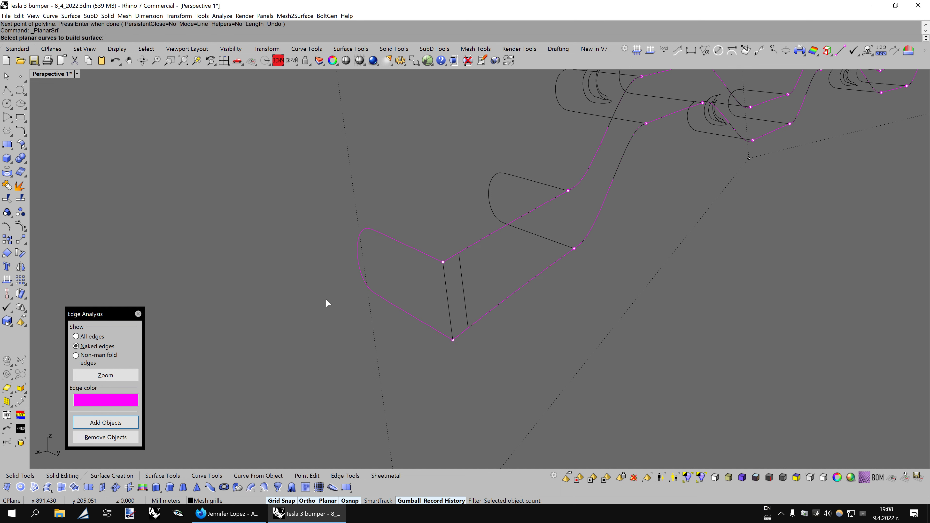
click(385, 307)
key(Return)
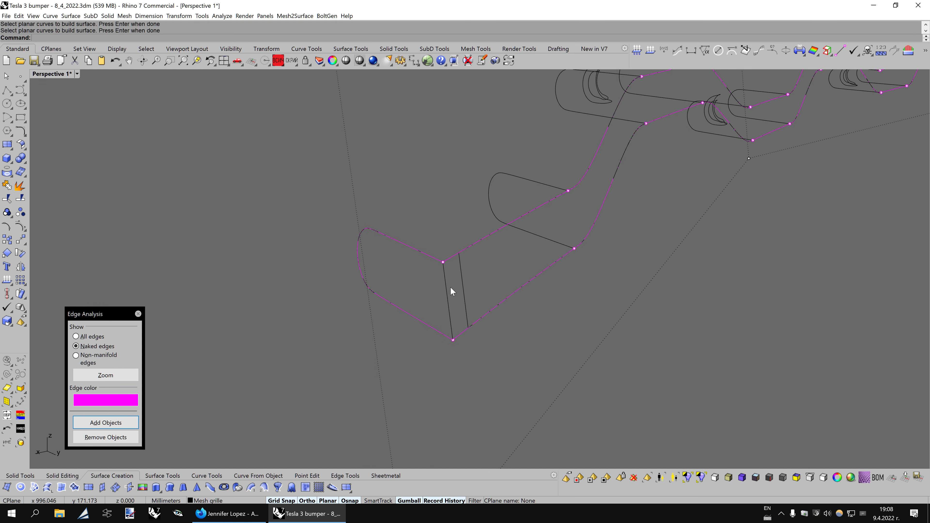
click(446, 285)
click(473, 309)
key(Delete)
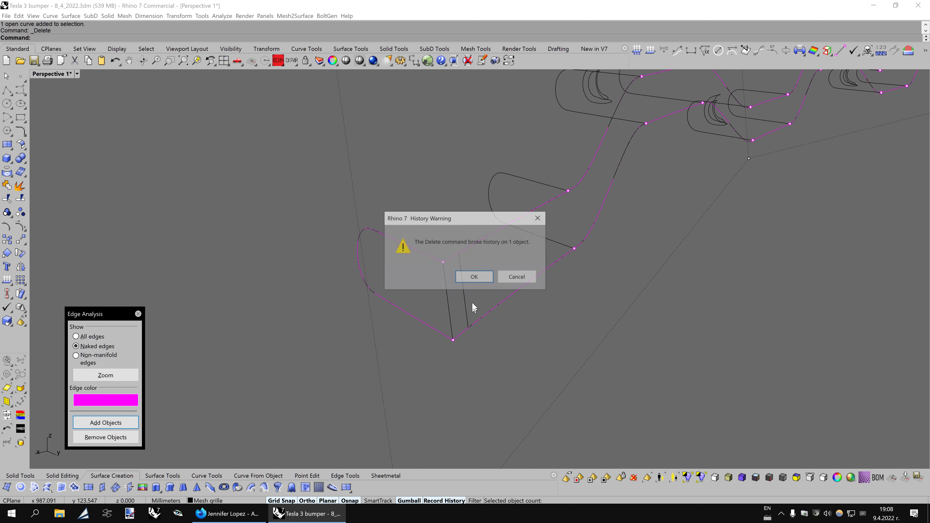
key(Return)
click(401, 323)
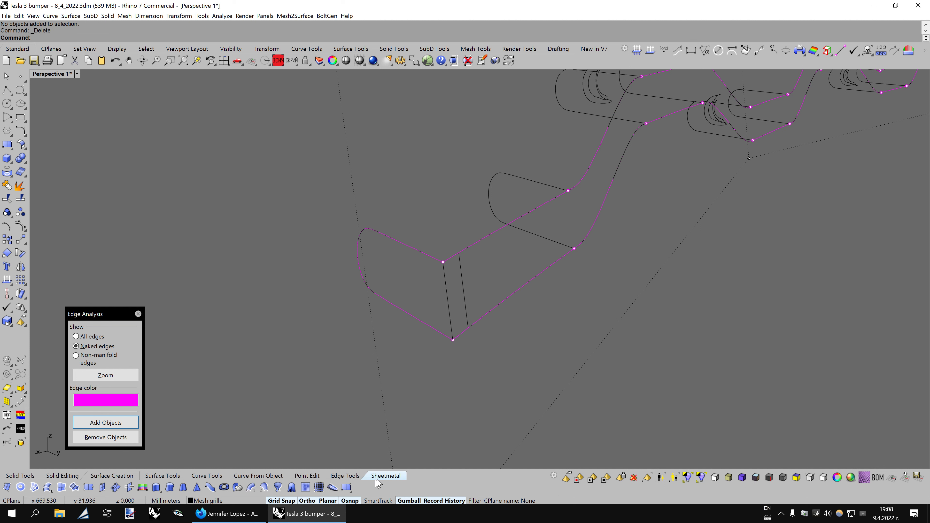
click(385, 476)
key(ctrl+alt+s)
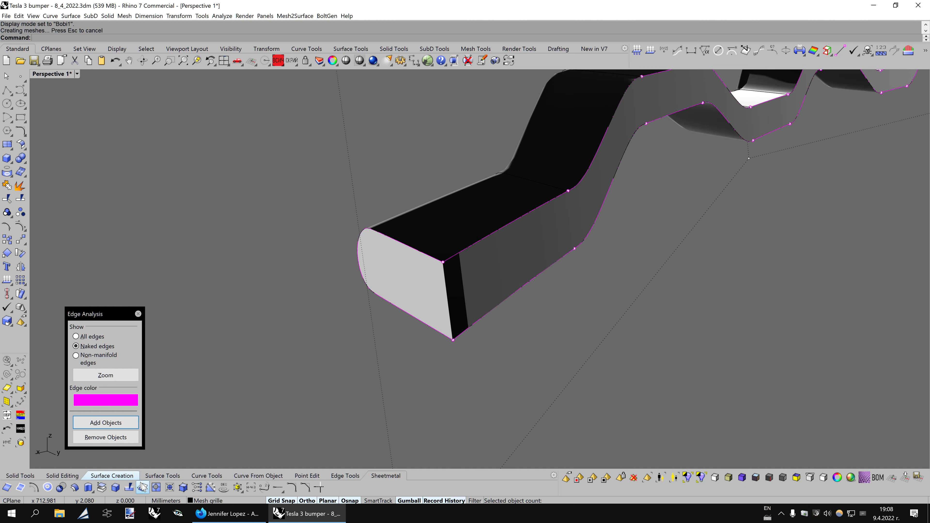
- Untrim the bumper surface to restore it and select it
click(156, 487)
click(464, 298)
key(Return)
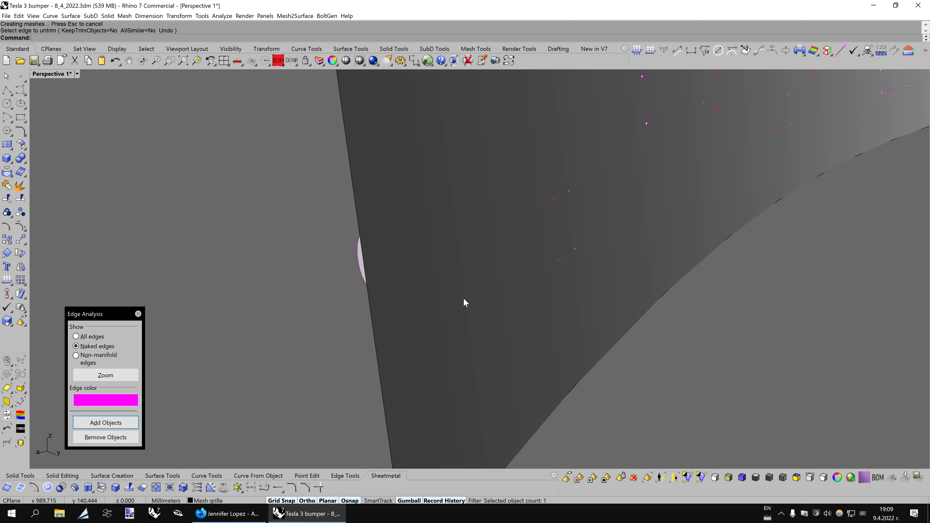
scroll(385, 316, down, 3)
scroll(393, 267, down, 2)
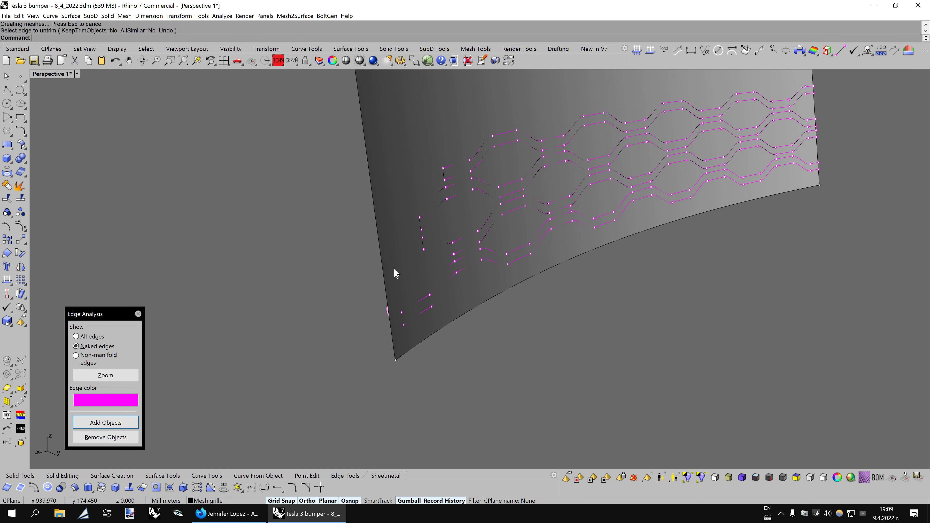
click(394, 265)
- Split the restored surface with the grille strip curves and delete the outer leftover piece
click(24, 191)
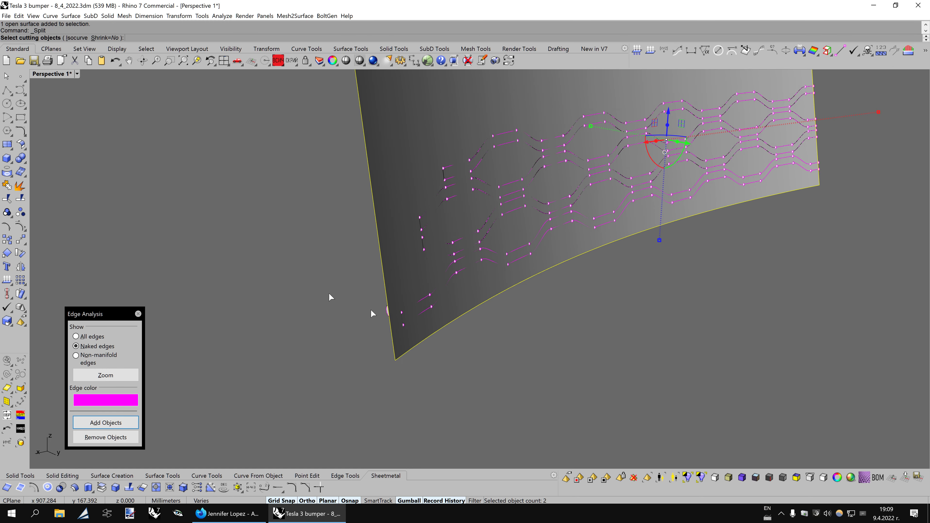
click(398, 299)
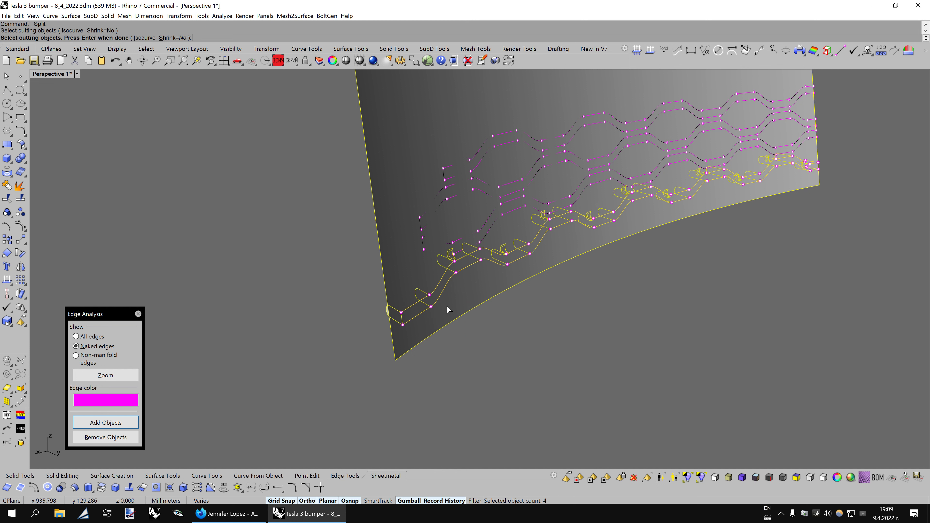
key(Return)
click(446, 305)
key(Delete)
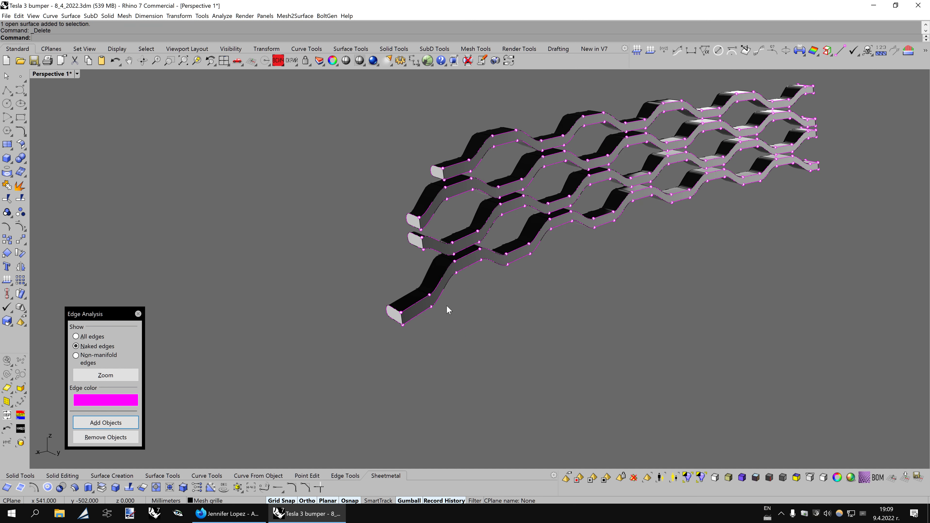
scroll(349, 361, down, 1)
right_drag(544, 313, 546, 308)
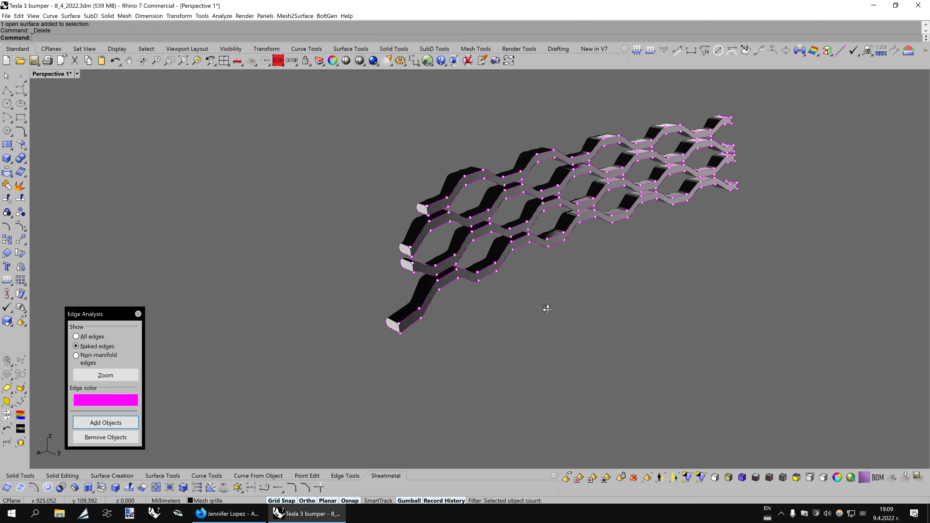
- Join a strip's surfaces together and accept the history warning
click(8, 185)
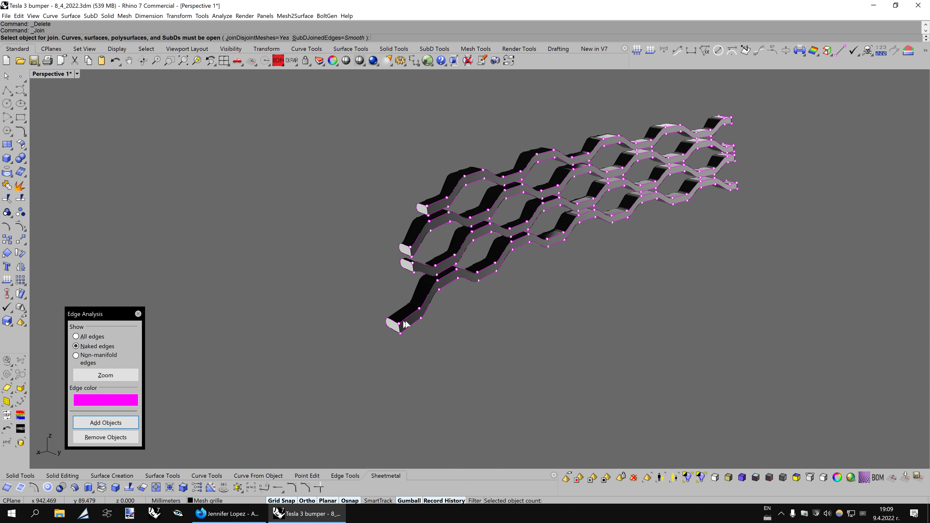
scroll(404, 324, up, 4)
click(391, 319)
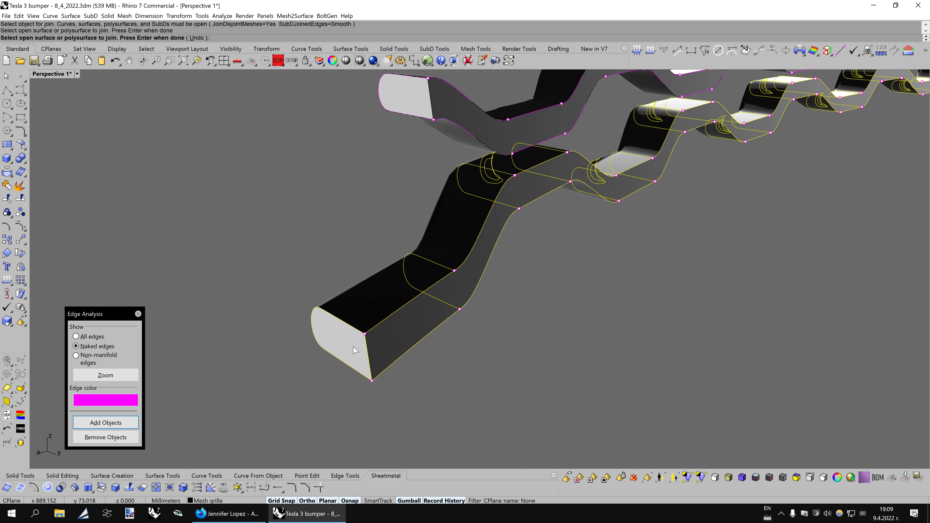
key(Return)
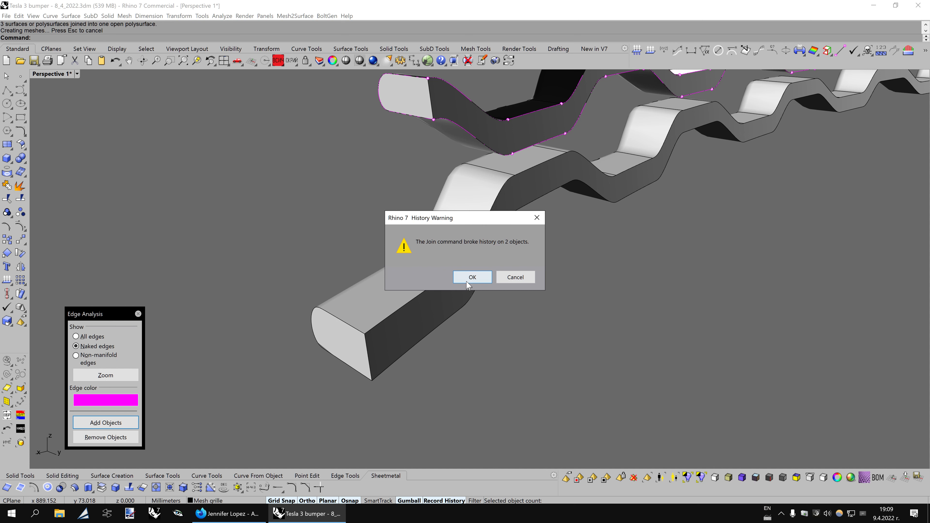
click(467, 283)
- Window-select all ten grille pieces and join them into four polysurfaces
scroll(468, 282, down, 3)
scroll(468, 282, down, 3)
drag(322, 405, 843, 75)
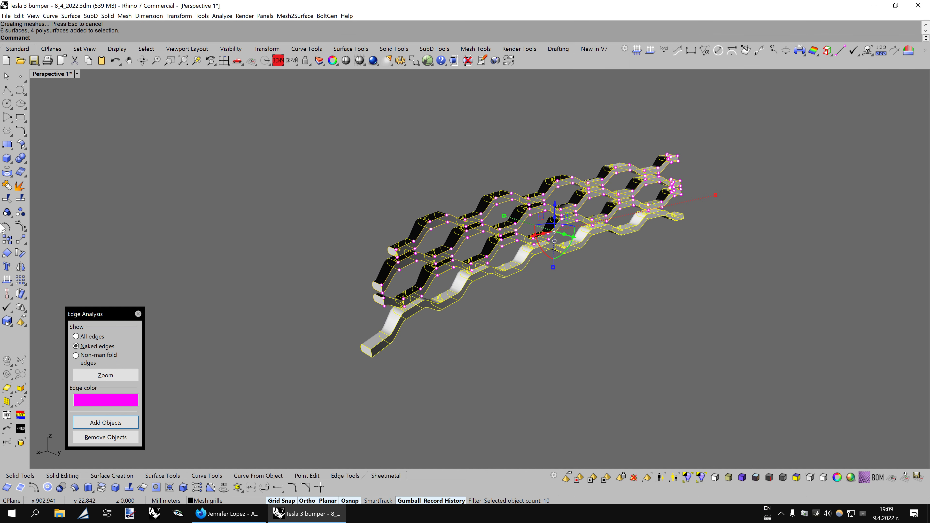
click(7, 185)
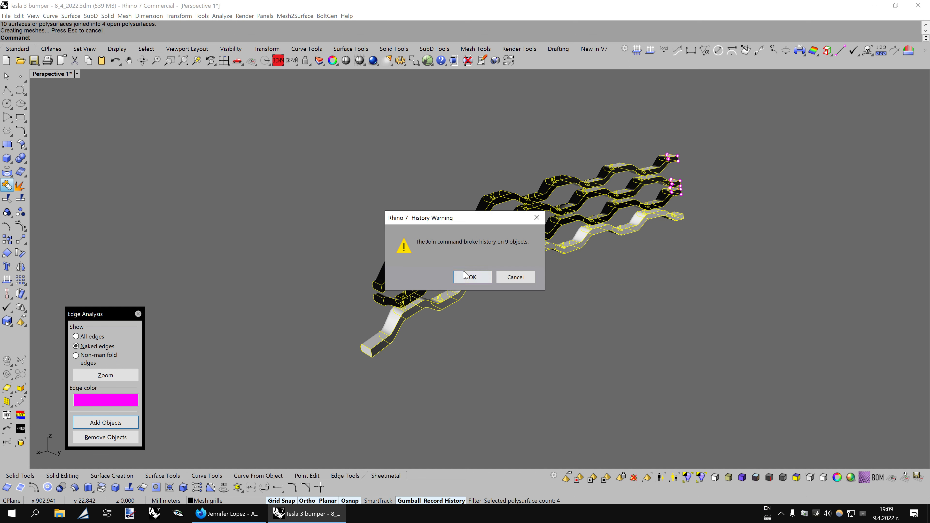
click(469, 277)
- Match the lower bar's properties onto the other three grille strips
click(509, 60)
click(461, 283)
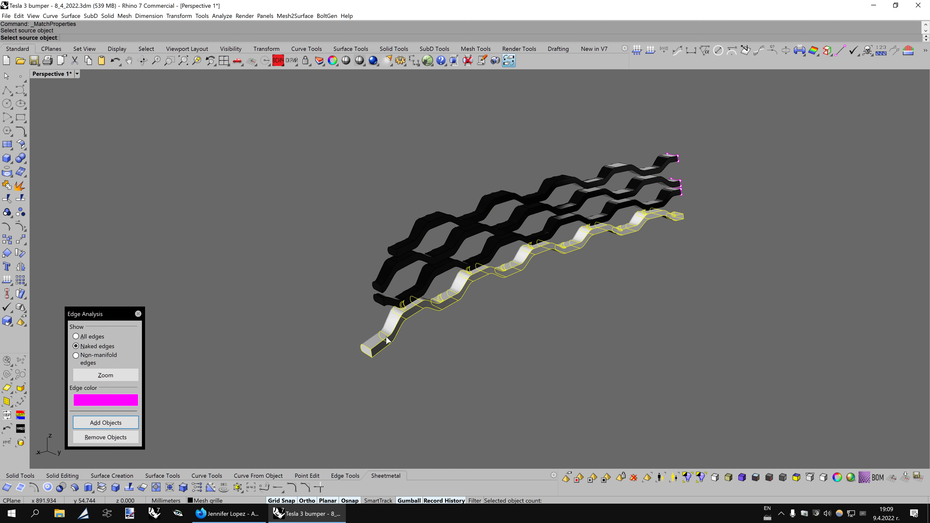
click(571, 365)
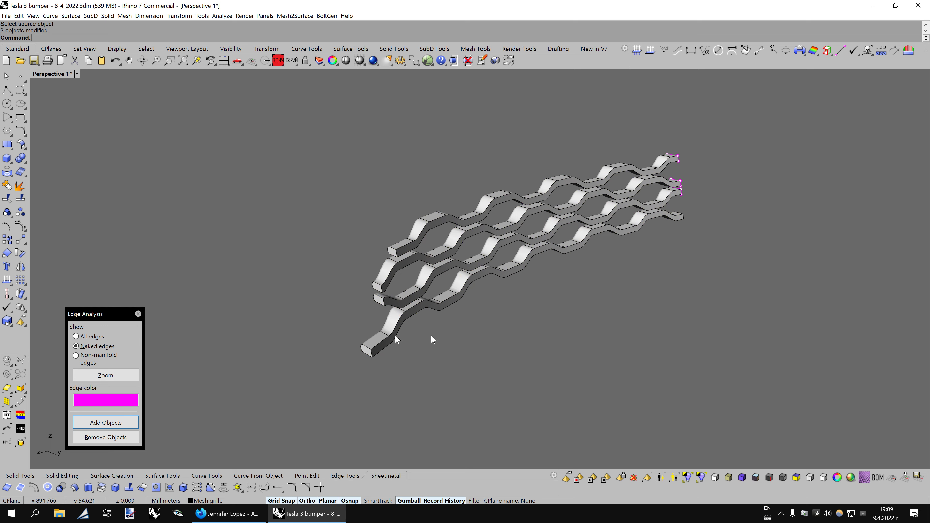
mouse_move(432, 339)
right_down()
mouse_move(586, 334)
mouse_move(469, 276)
mouse_move(600, 318)
mouse_move(608, 332)
mouse_move(637, 229)
right_up()
right_drag(628, 325, 643, 317)
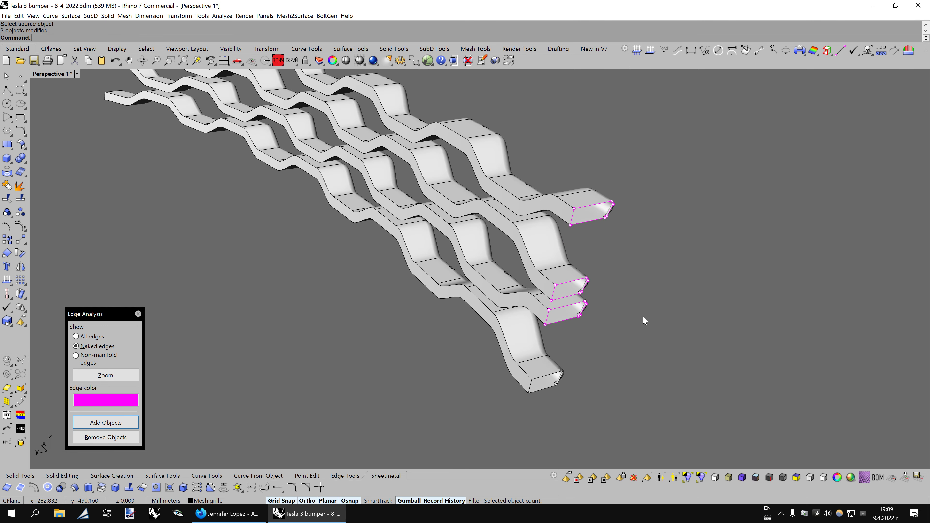
- Select all four grille polysurfaces and cap their planar holes, creating 4 caps
key(ctrl+a)
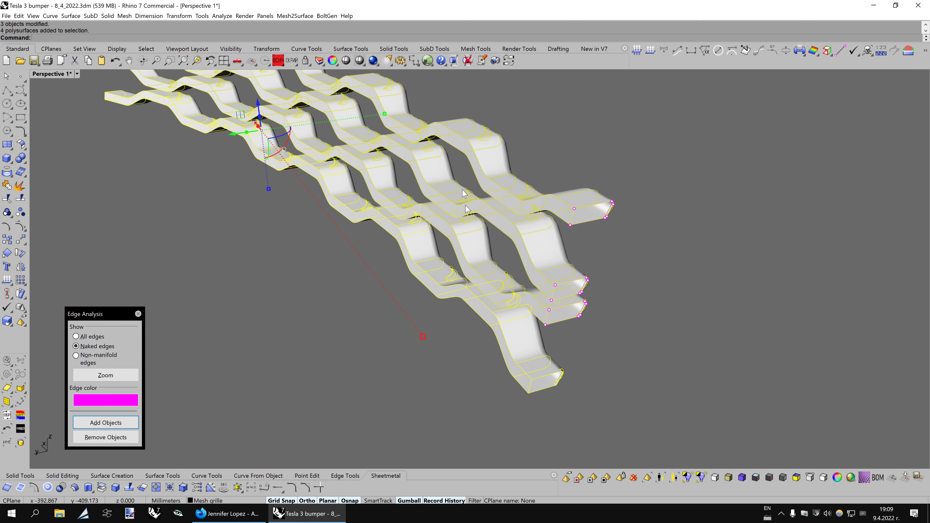
click(150, 477)
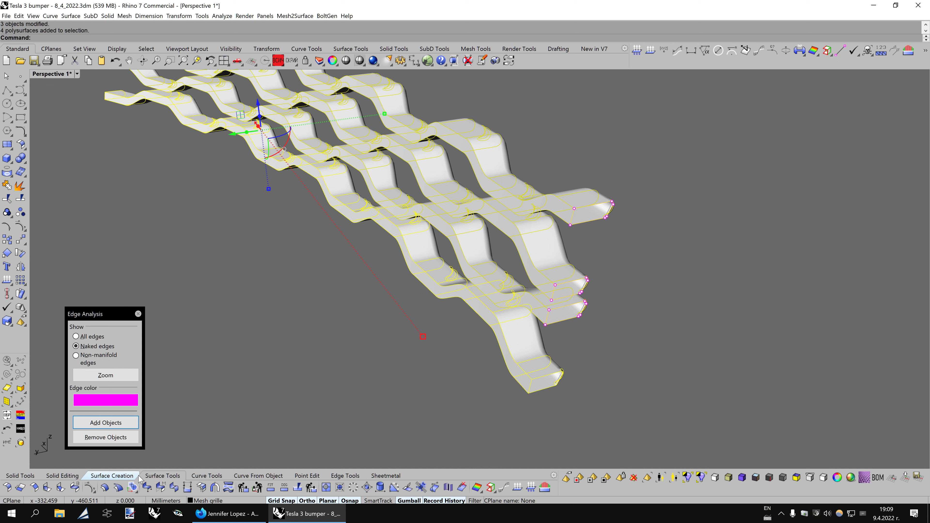
click(385, 475)
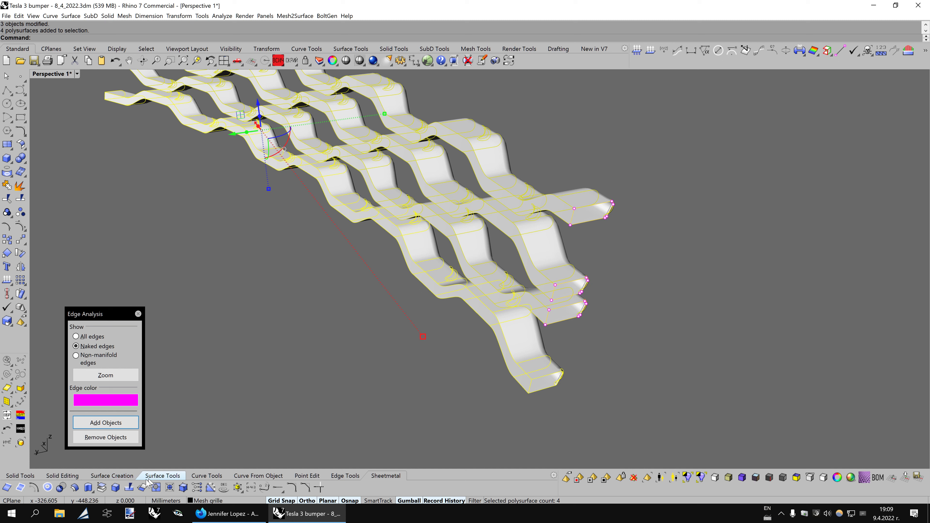
right_click(106, 489)
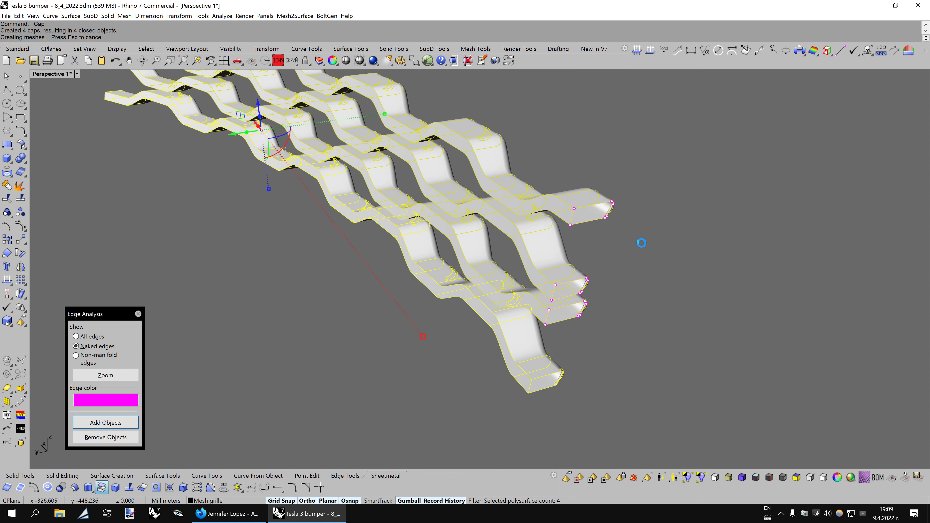
- Orbit around the capped grille solids to inspect them and browse the solid tool tabs
click(641, 243)
scroll(622, 293, down, 5)
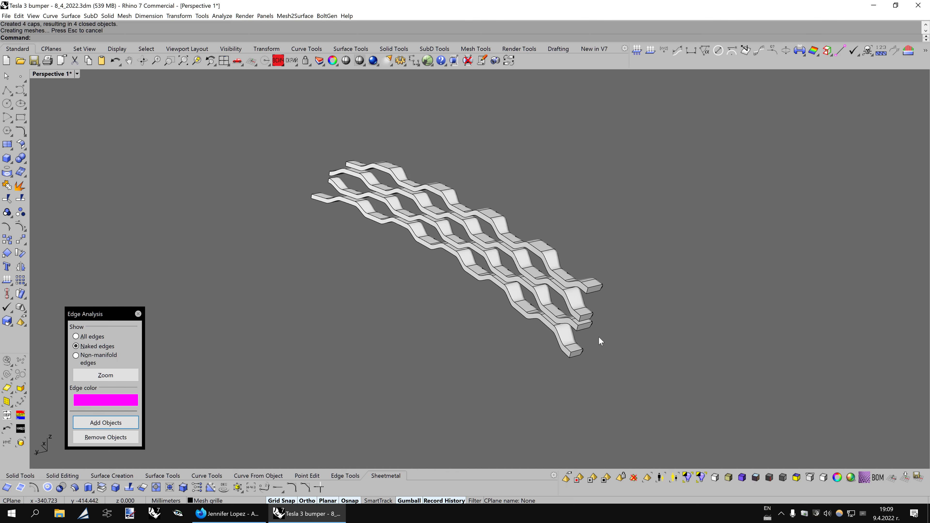
right_drag(599, 338, 644, 335)
scroll(563, 303, up, 3)
scroll(563, 302, up, 2)
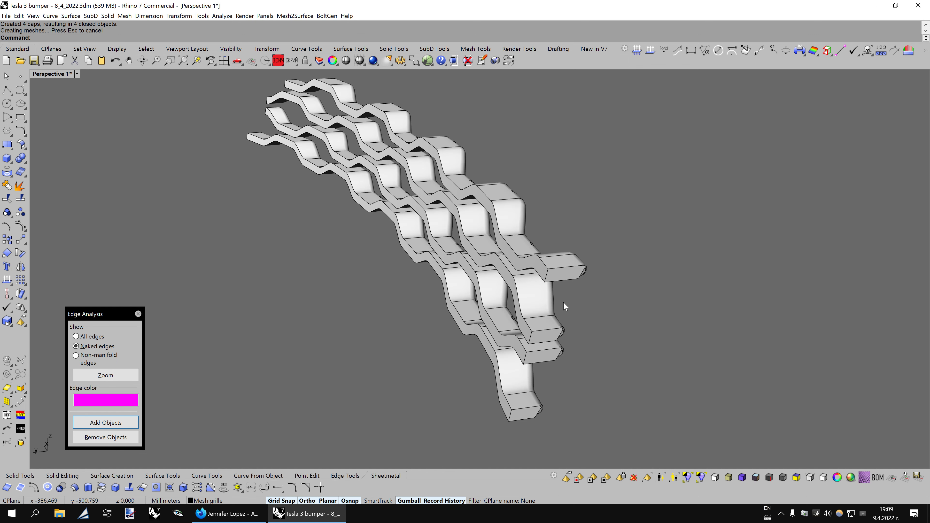
right_drag(625, 313, 601, 330)
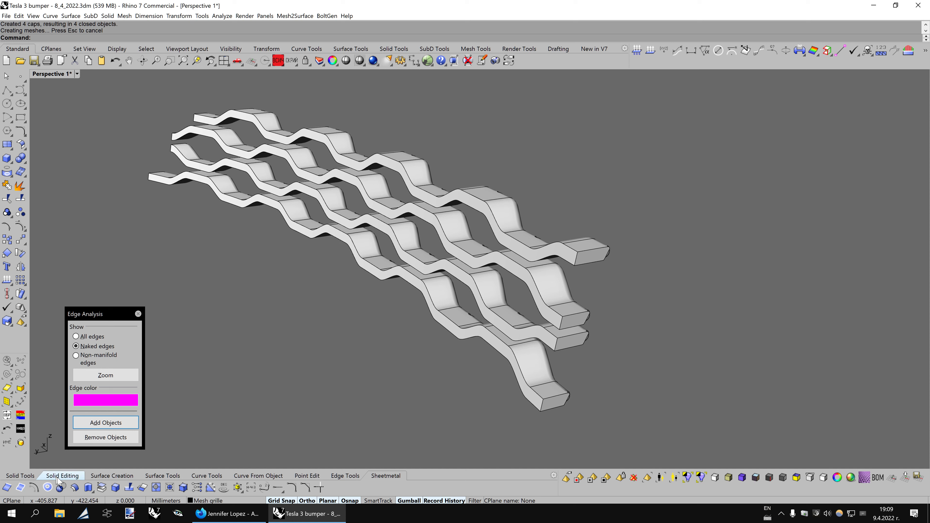
click(20, 475)
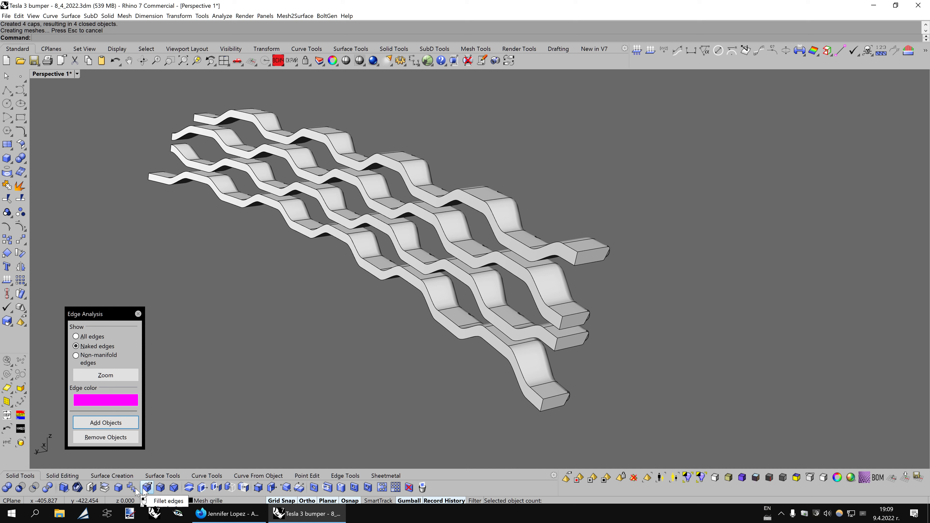
click(62, 475)
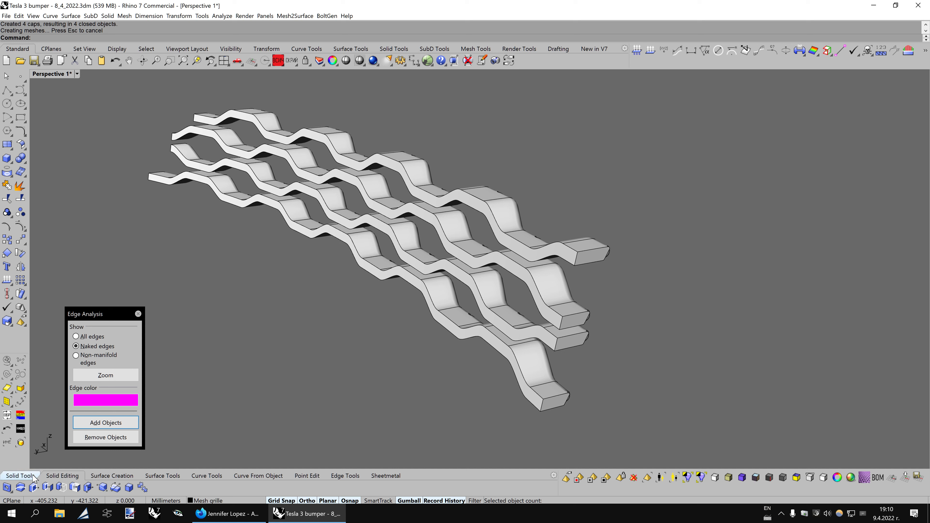
click(50, 476)
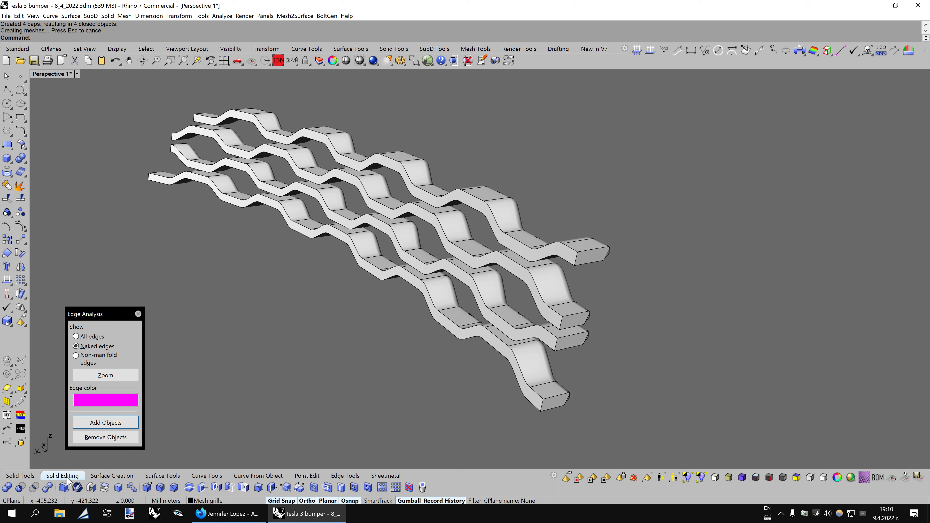
click(77, 488)
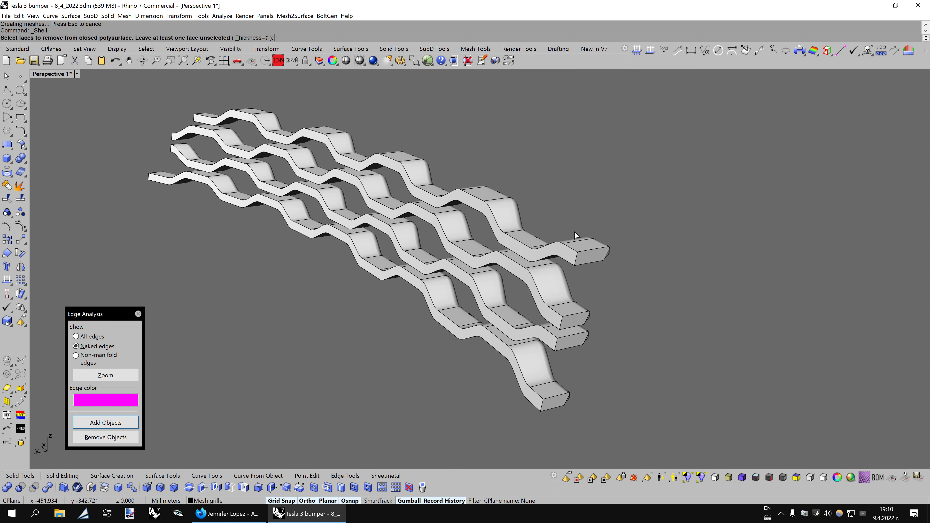
scroll(592, 269, up, 5)
click(541, 264)
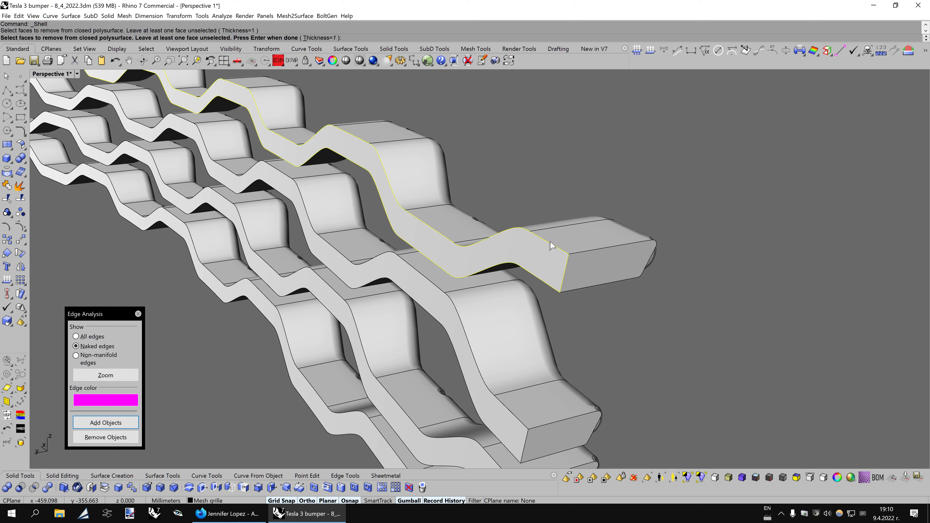
key(Return)
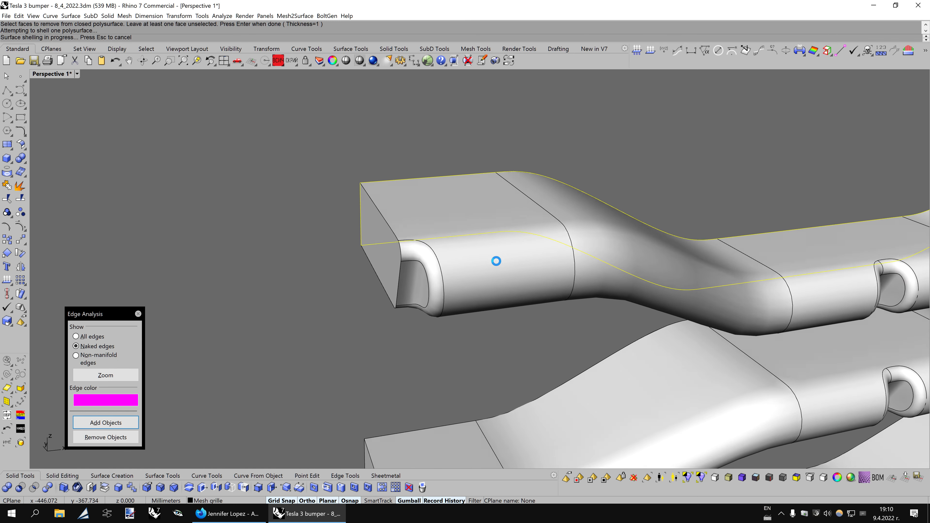
right_drag(496, 260, 542, 222)
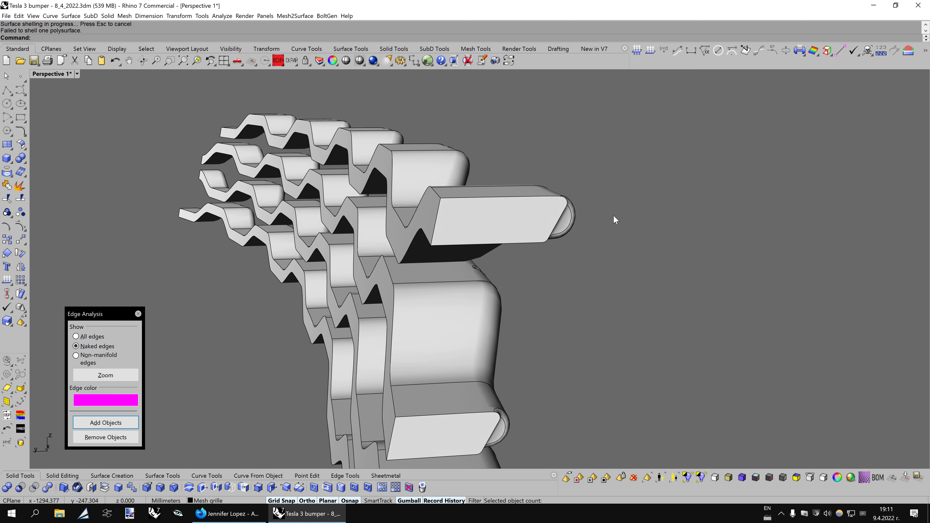
key(ctrl+alt+w)
- Extract the wavy side face from the end strip and delete it, leaving an opening
scroll(619, 220, up, 5)
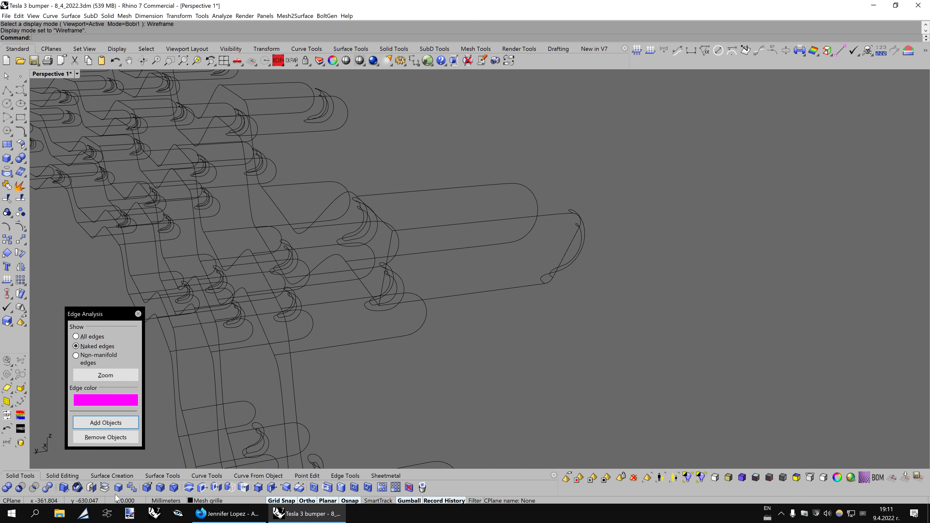
key(ctrl+shift+e)
right_drag(394, 273, 362, 274)
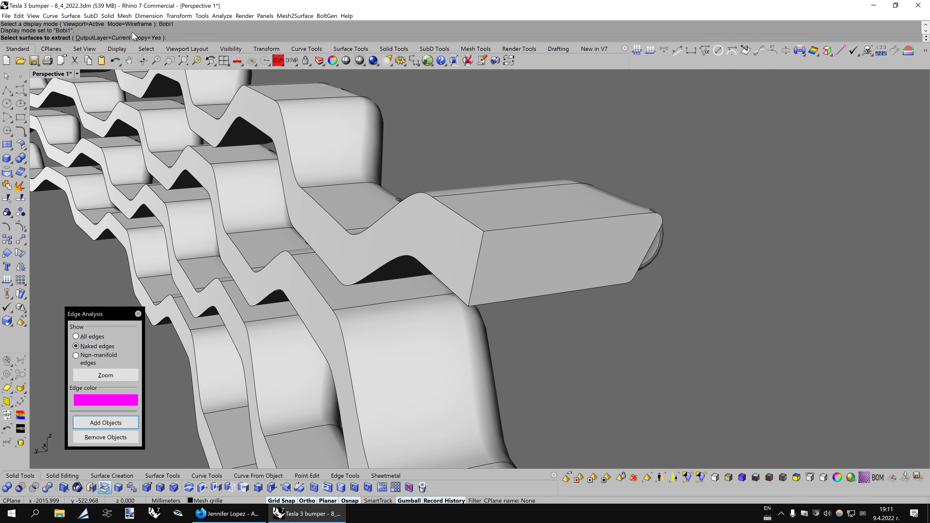
click(141, 37)
click(439, 228)
right_click(478, 243)
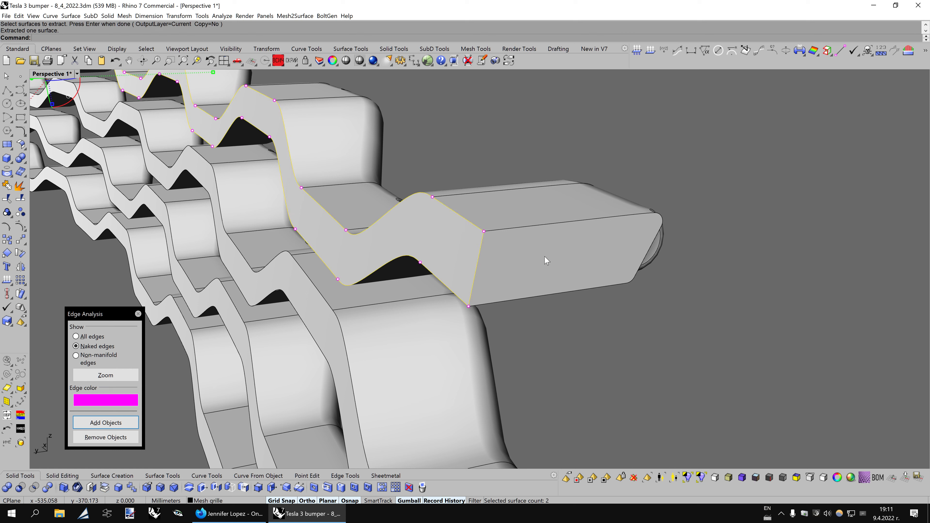
click(450, 235)
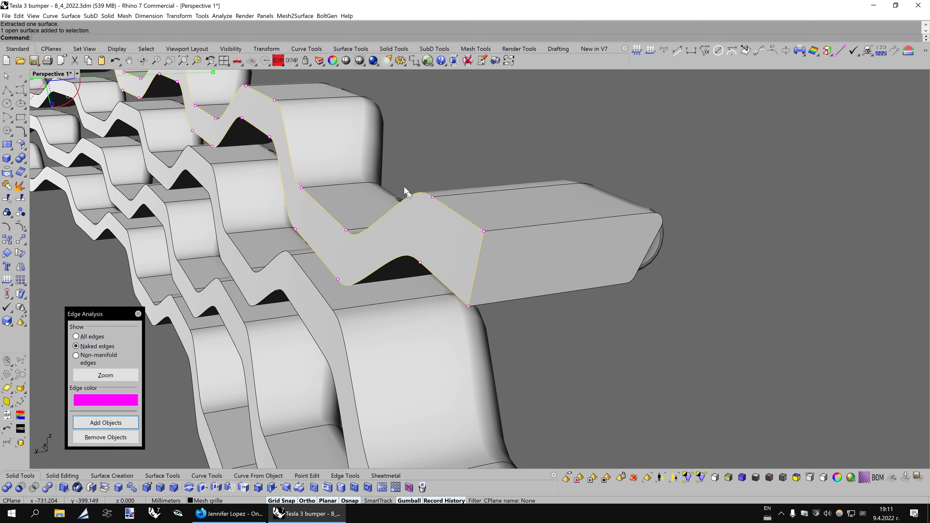
click(75, 62)
click(497, 213)
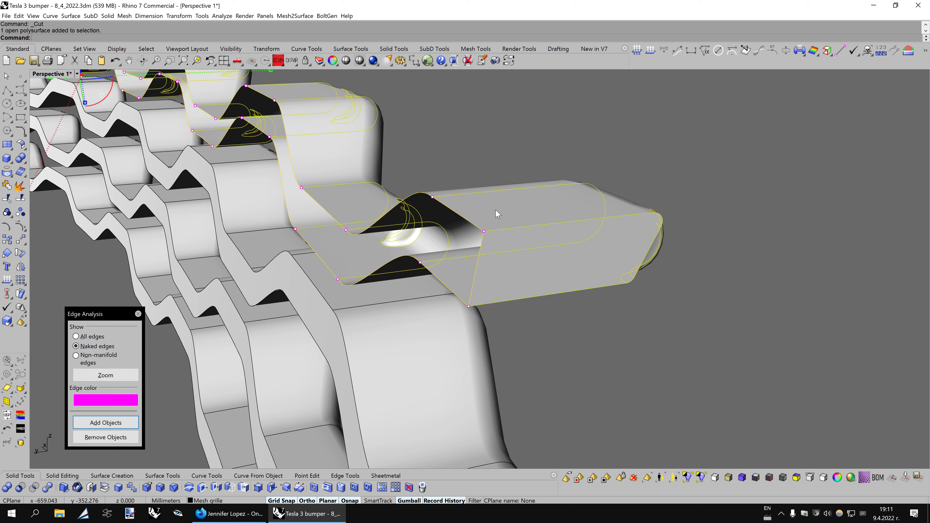
- Offset the opened strip's surfaces at distance 1 and view the result in wireframe
click(386, 476)
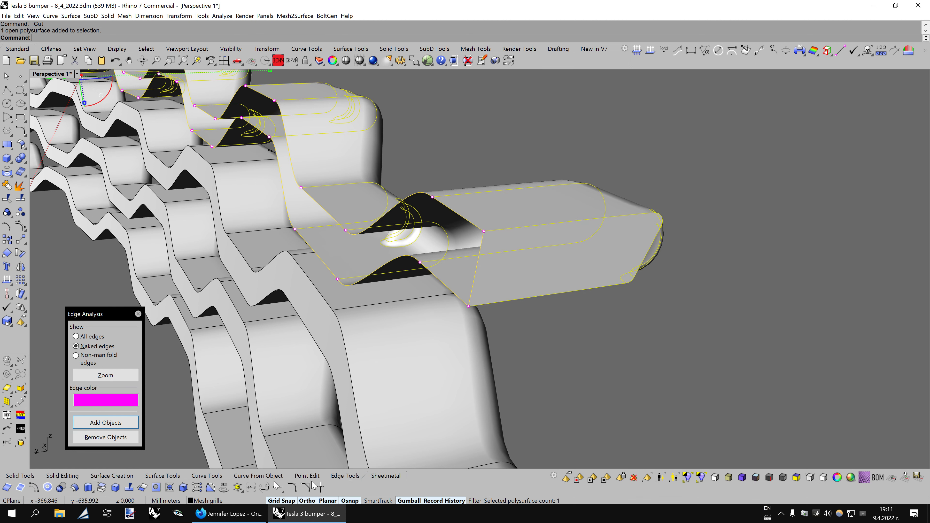
click(73, 487)
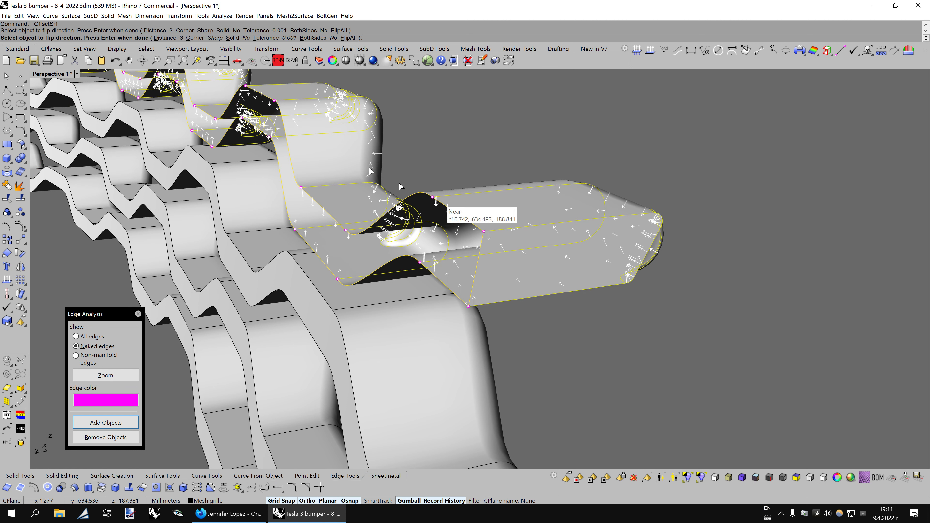
click(163, 38)
text(1)
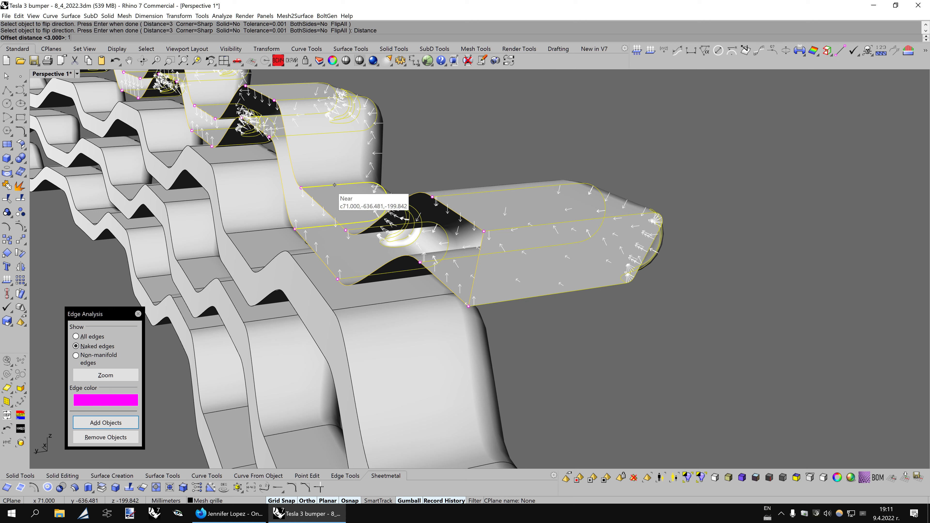
key(Return)
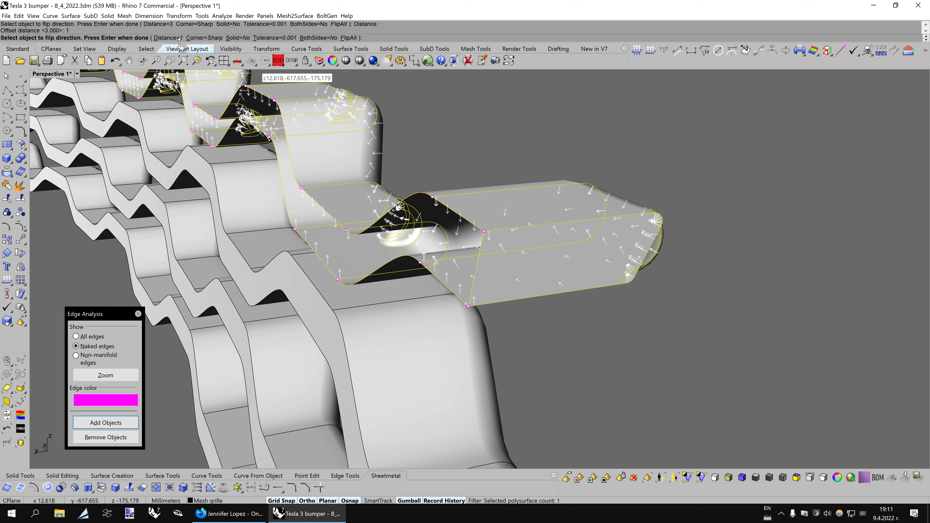
key(Return)
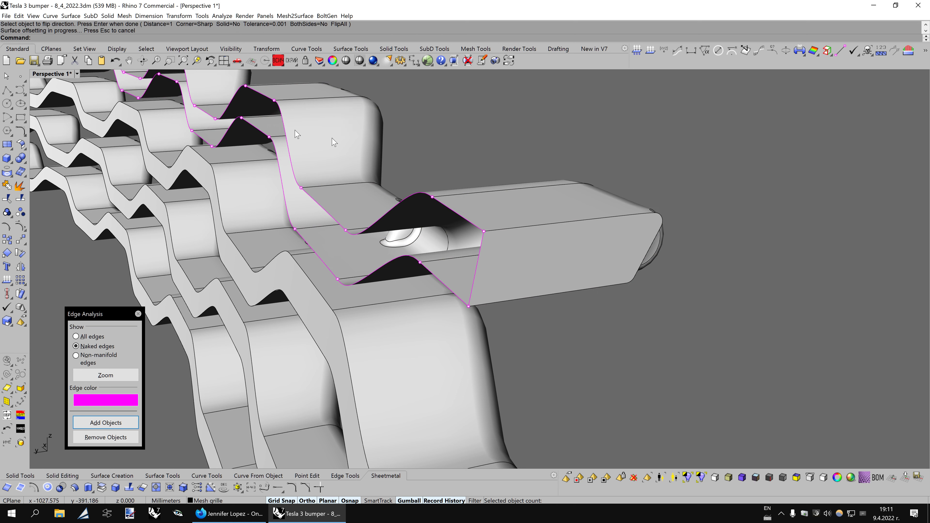
mouse_move(627, 312)
right_down()
mouse_move(684, 294)
mouse_move(670, 276)
mouse_move(689, 154)
mouse_move(698, 223)
mouse_move(186, 438)
right_up()
key(ctrl+alt+w)
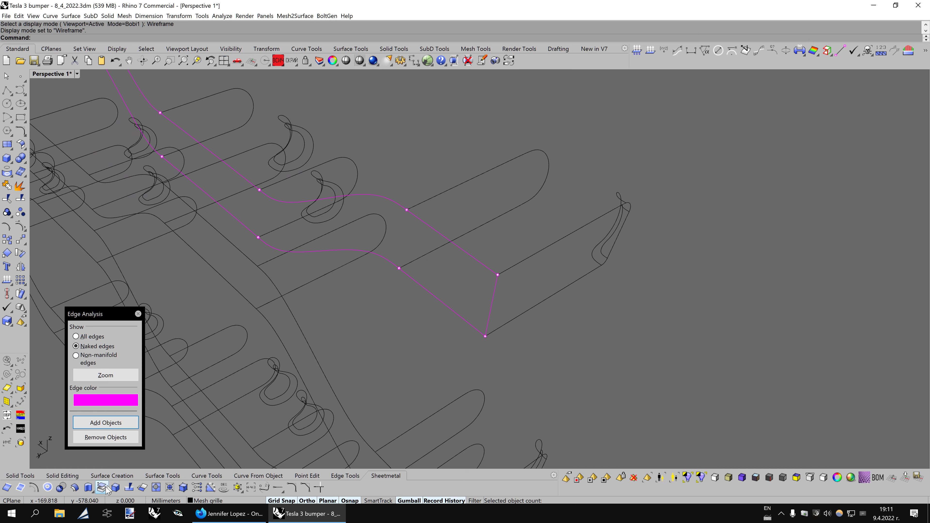
- With ExtractSrf, pick the small D-shaped hole surfaces at the strip end by clicking and window-selecting
click(106, 487)
click(621, 201)
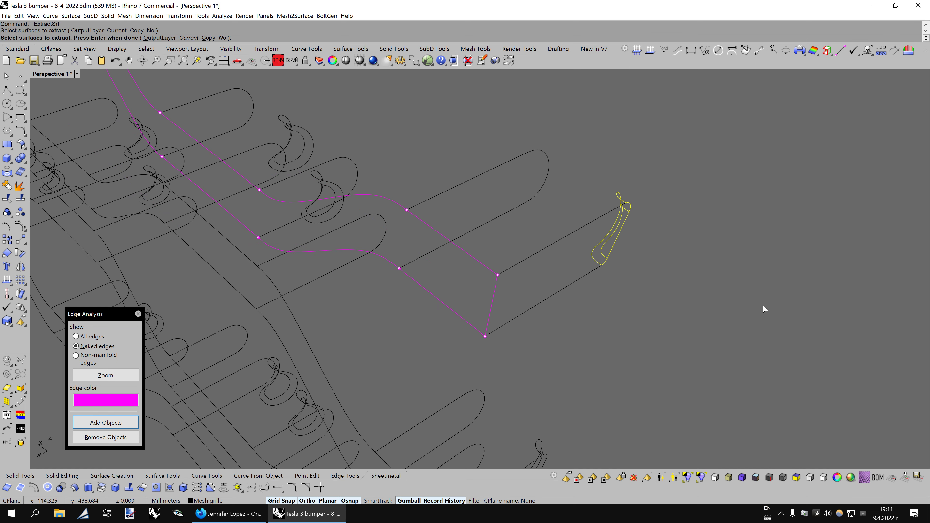
scroll(751, 293, down, 2)
scroll(740, 275, down, 3)
scroll(739, 267, down, 3)
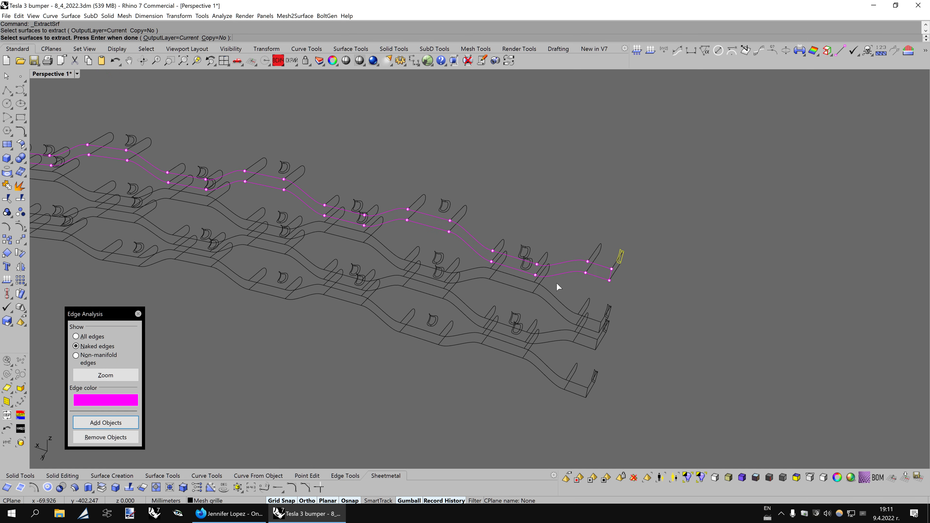
scroll(556, 283, up, 3)
scroll(541, 198, up, 2)
drag(582, 247, 582, 239)
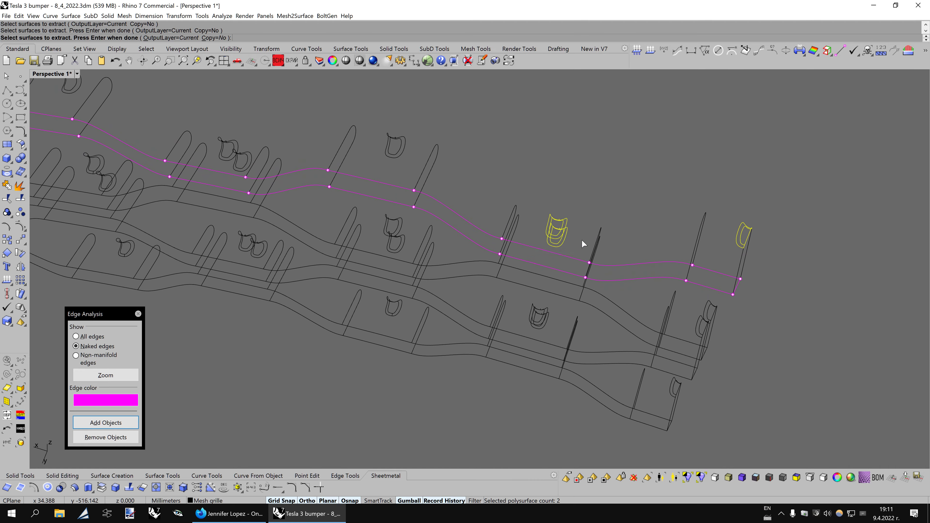
right_drag(581, 239, 425, 143)
scroll(459, 185, up, 1)
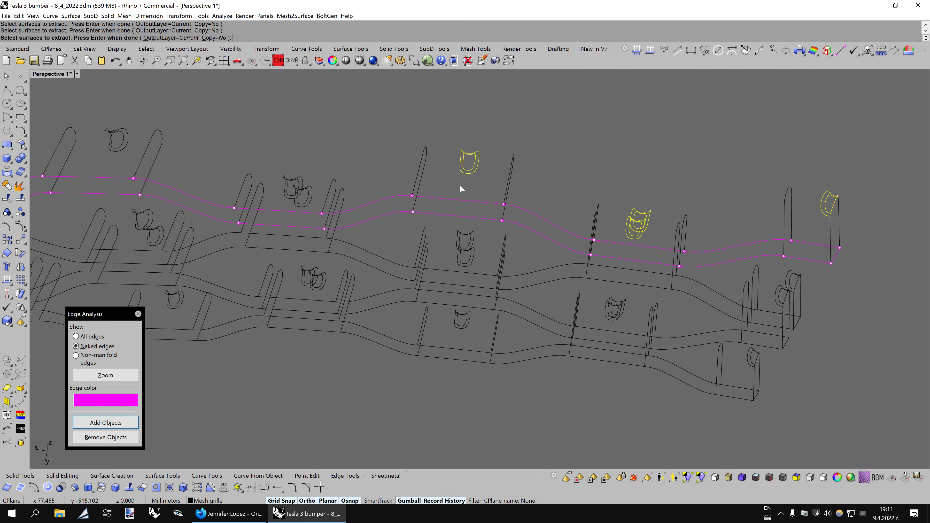
scroll(459, 185, up, 2)
scroll(459, 184, up, 1)
- Add two more hole surfaces from a top view, extract all 20, and return to shaded display
key(Home)
key(Home)
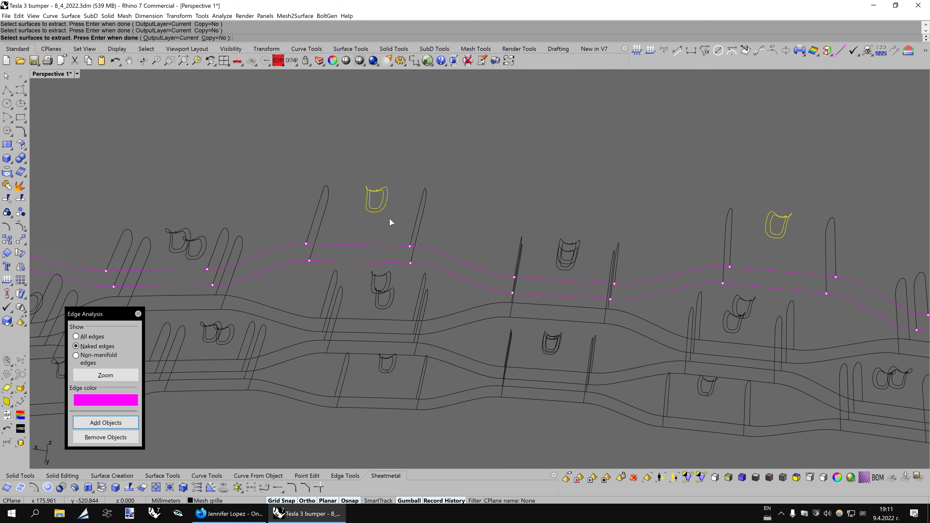
key(Home)
key(Home)
key(Home)
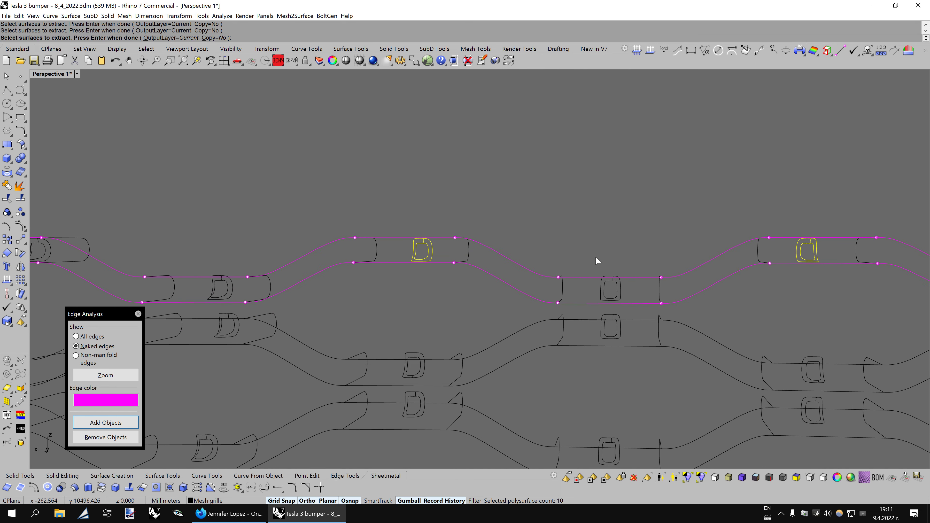
drag(603, 260, 632, 311)
scroll(647, 293, down, 4)
scroll(647, 293, up, 2)
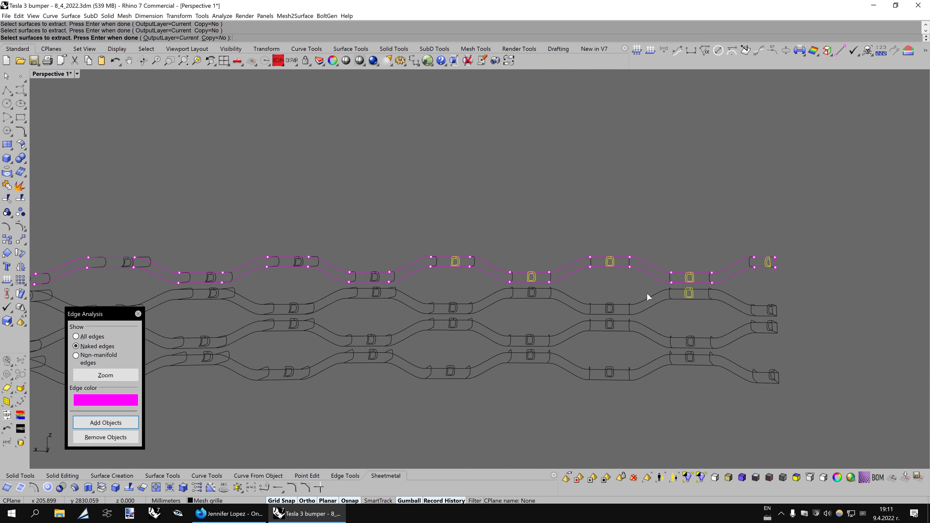
scroll(647, 293, up, 3)
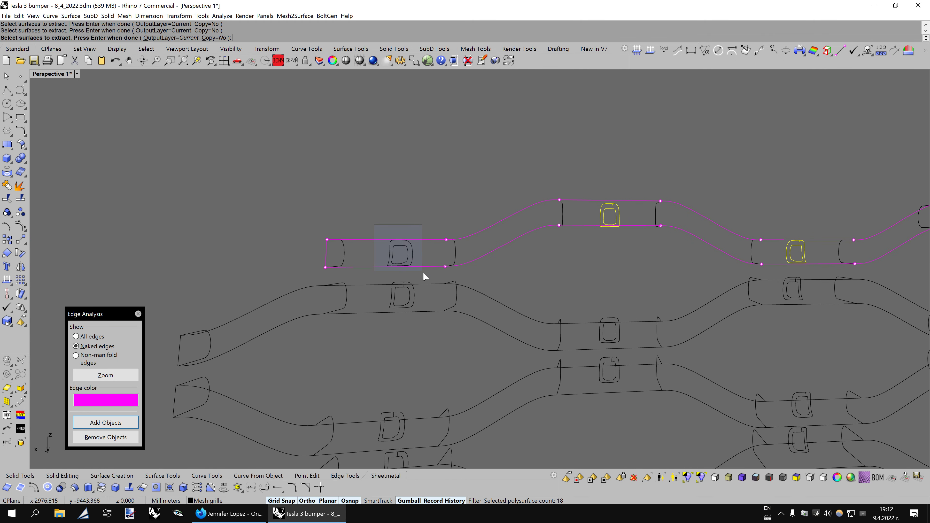
key(Return)
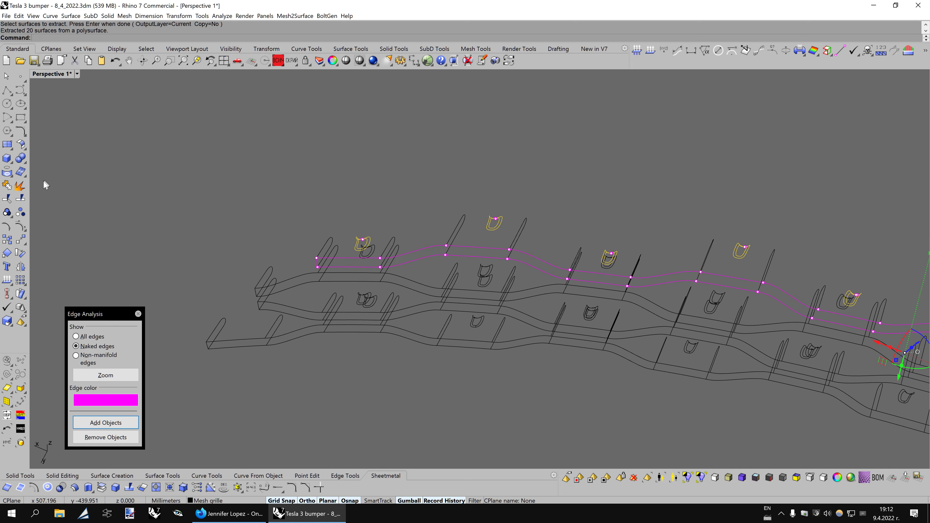
click(6, 185)
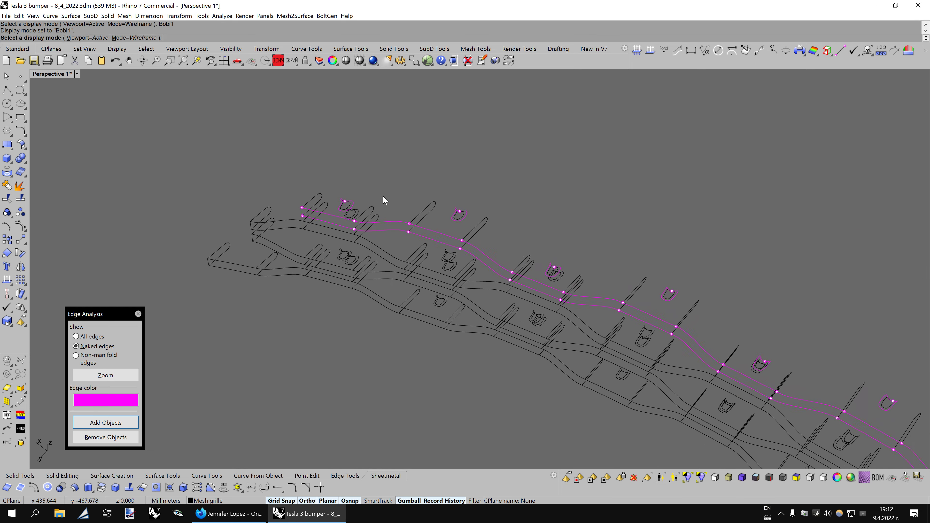
mouse_move(383, 200)
right_down()
mouse_move(393, 145)
mouse_move(110, 77)
right_up()
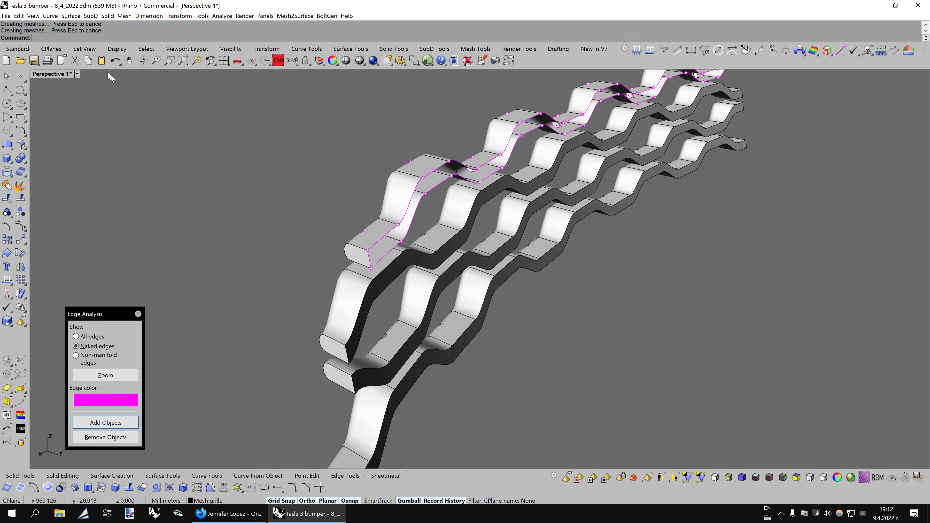
- Paste a copy of the strip surface and set its display mode to Wireframe
click(102, 62)
right_drag(335, 161, 348, 139)
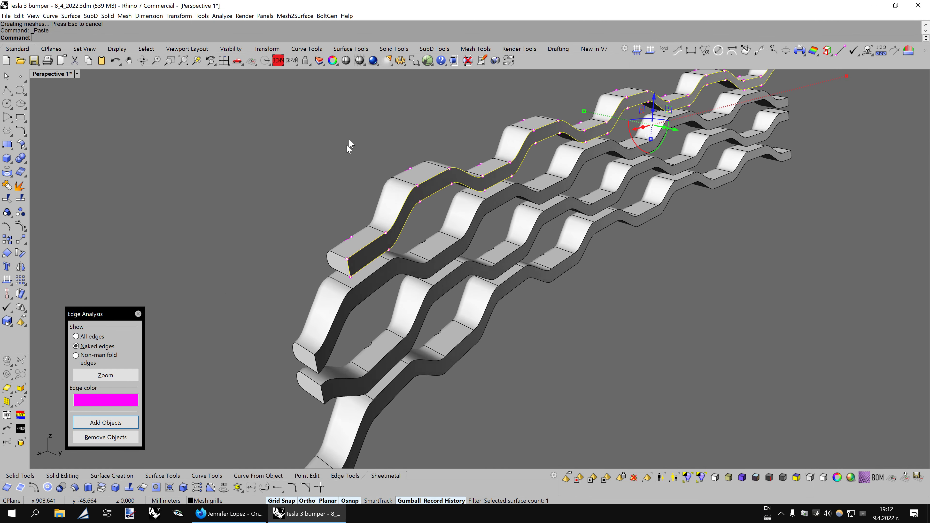
click(322, 62)
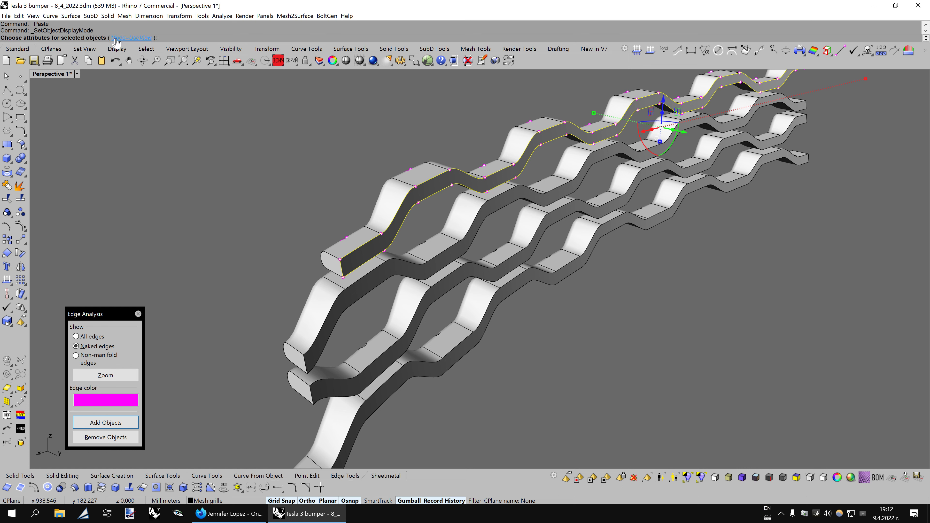
click(67, 38)
- Extract three dark side faces from the grille polysurfaces
right_drag(426, 245, 436, 230)
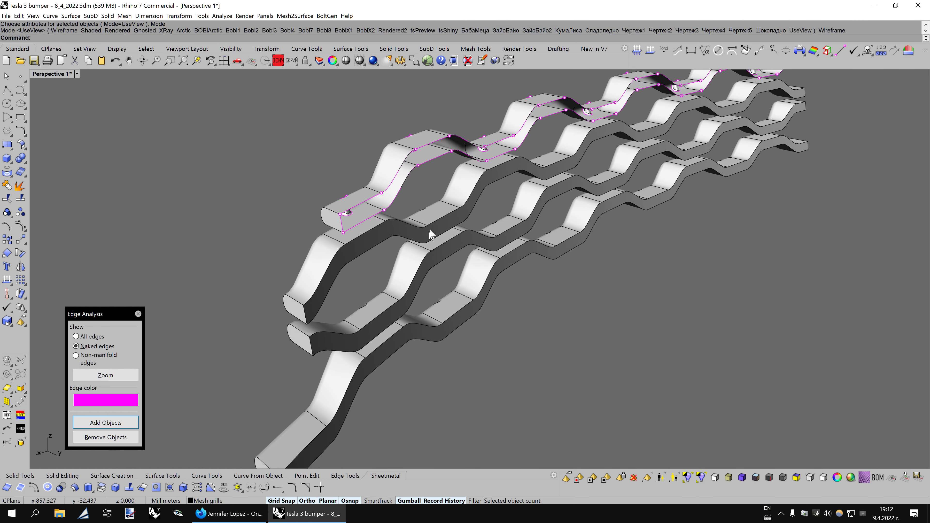
click(436, 231)
click(219, 294)
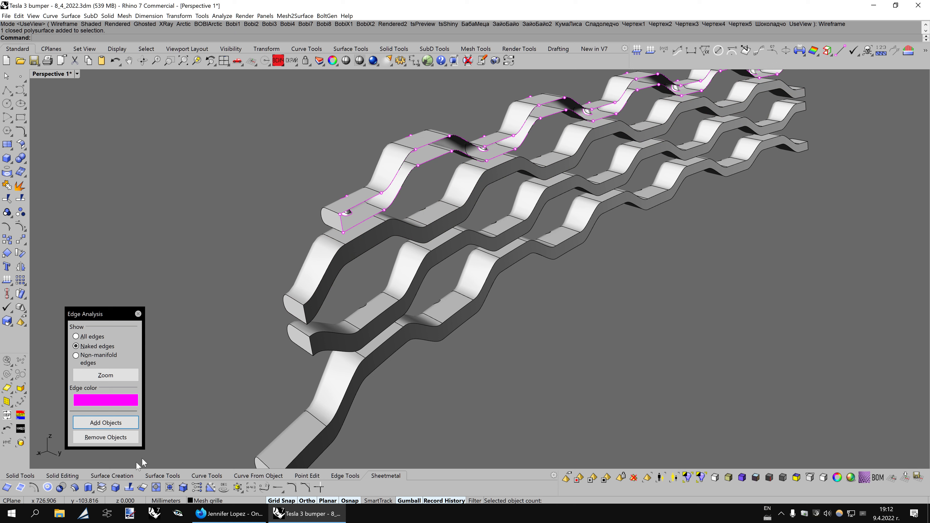
click(103, 493)
click(358, 300)
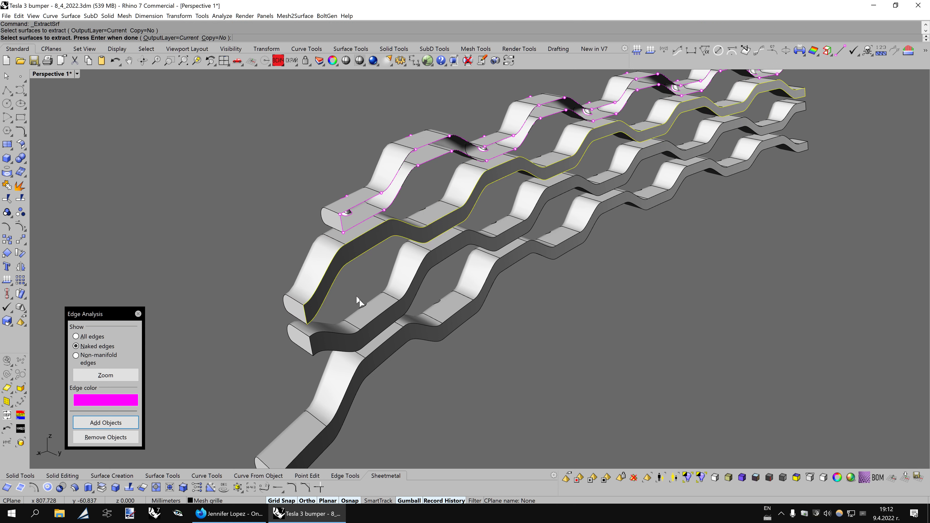
click(425, 268)
click(441, 335)
key(Return)
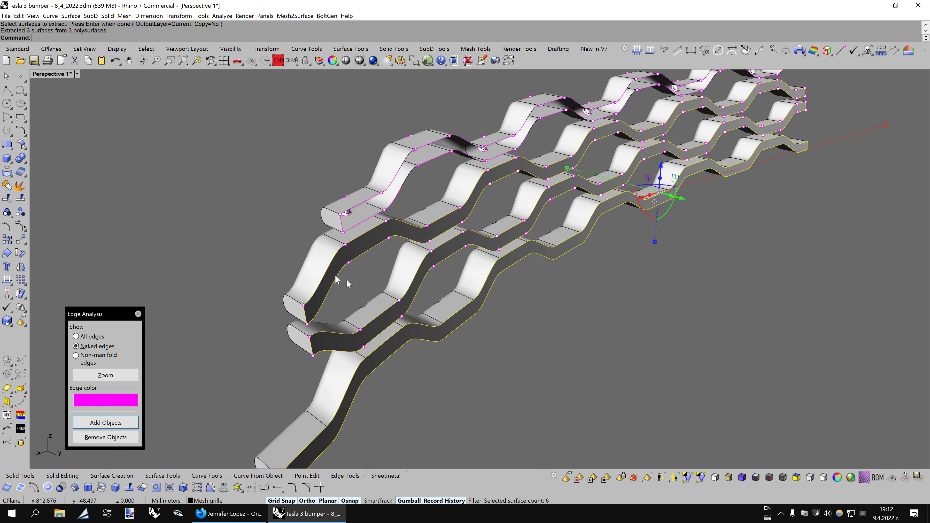
- Set the three extracted side faces to Wireframe display mode
click(332, 61)
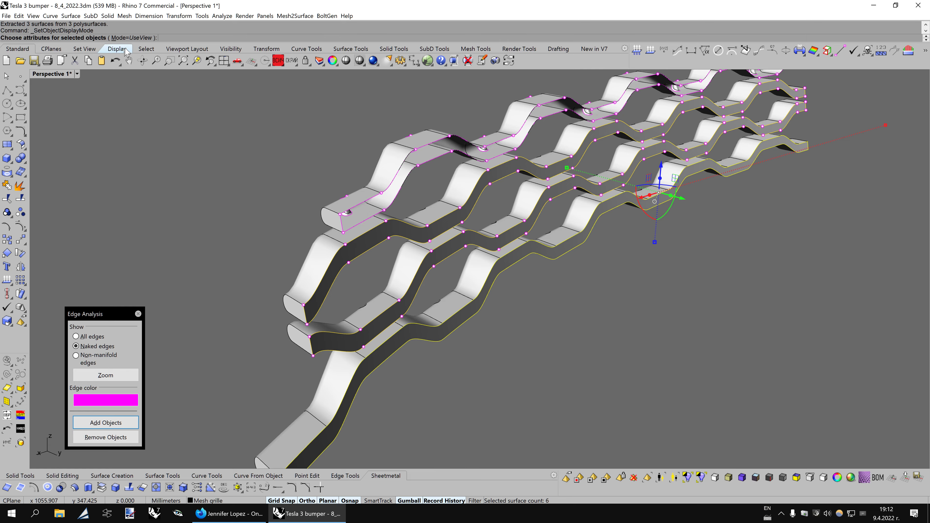
click(66, 38)
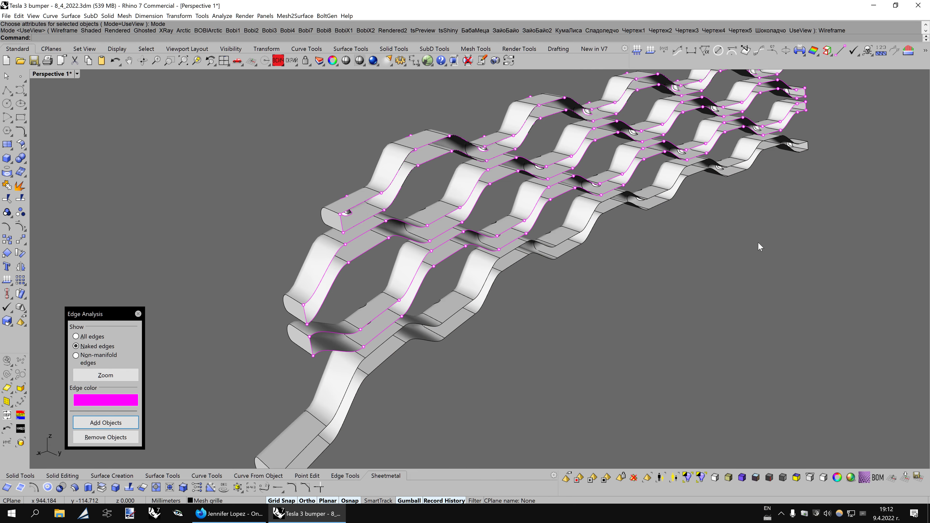
right_drag(758, 242, 550, 255)
scroll(757, 240, up, 5)
scroll(550, 255, up, 4)
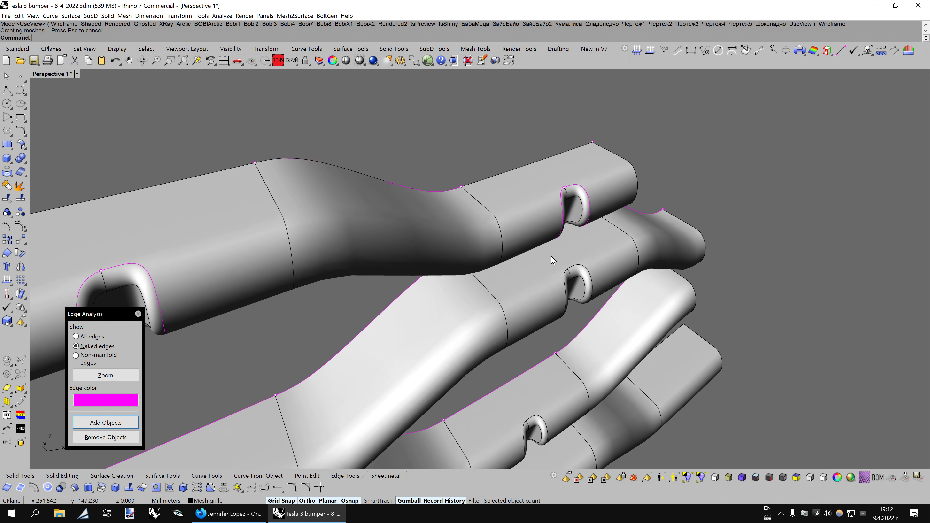
- Untrim the trimmed holes on the strip to restore full surfaces
click(157, 489)
click(562, 205)
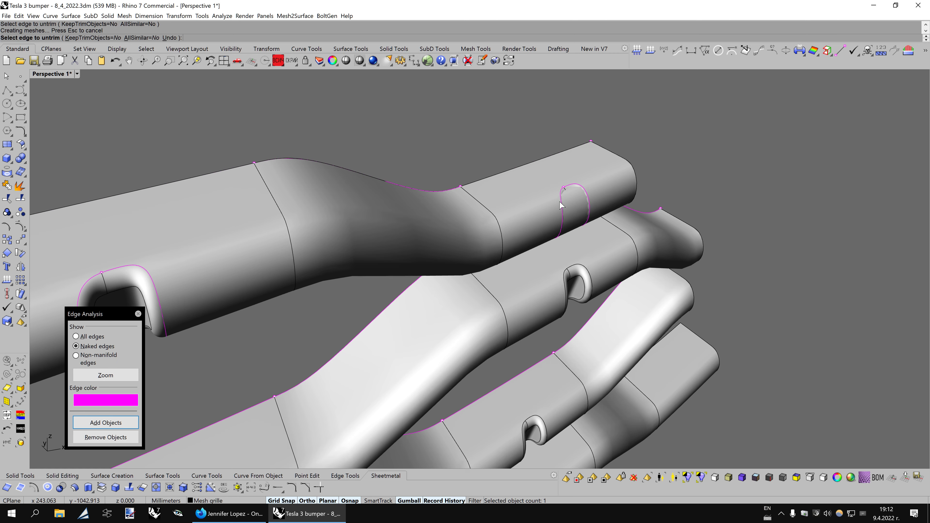
mouse_move(562, 205)
right_down()
mouse_move(635, 288)
mouse_move(322, 249)
mouse_move(394, 287)
mouse_move(399, 248)
mouse_move(368, 286)
mouse_move(440, 291)
mouse_move(465, 223)
mouse_move(442, 250)
mouse_move(442, 234)
right_up()
click(629, 285)
scroll(330, 238, up, 2)
click(416, 304)
scroll(416, 303, up, 2)
scroll(380, 242, down, 2)
click(369, 286)
click(498, 198)
click(442, 249)
mouse_move(388, 204)
right_down()
mouse_move(415, 208)
mouse_move(417, 227)
right_up()
- Extract and delete the box end's front face, then untrim the surface behind another edge
key(ctrl+e)
click(422, 200)
key(Return)
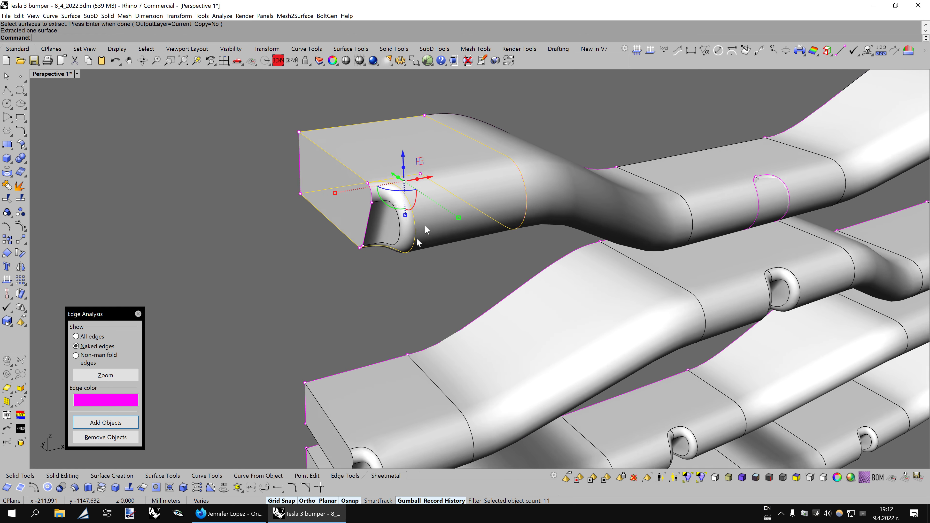
click(101, 488)
key(Escape)
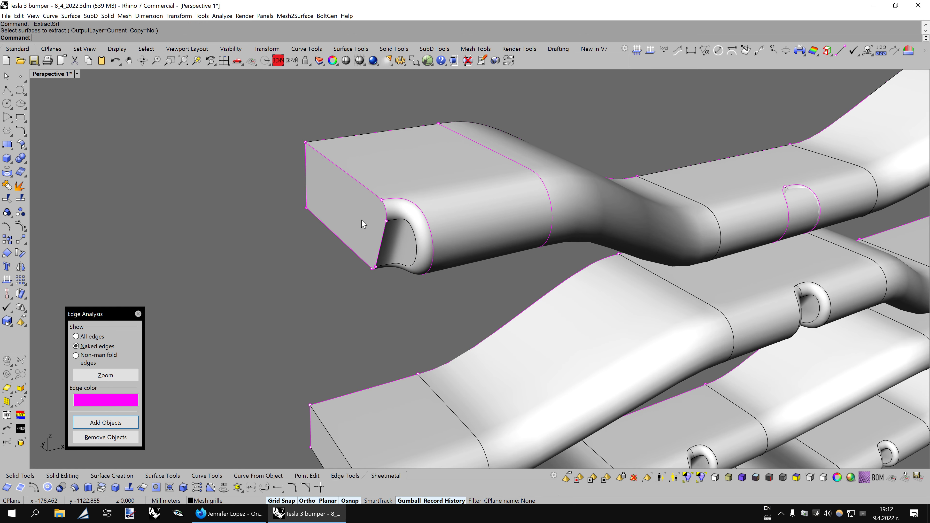
click(363, 222)
key(Delete)
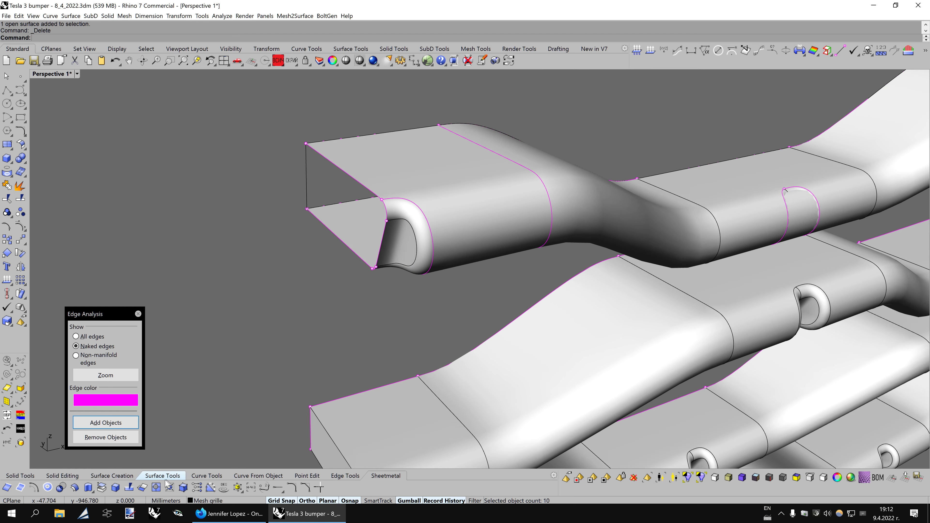
click(156, 487)
click(361, 185)
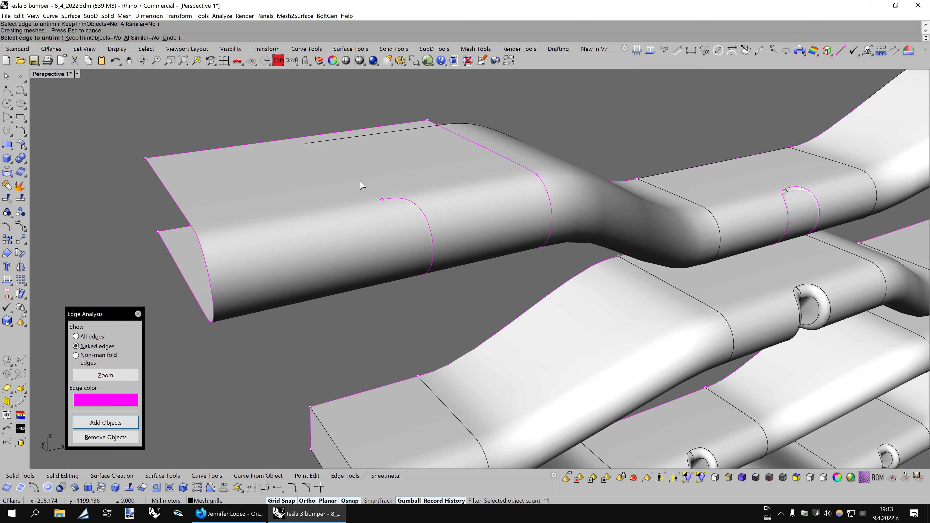
scroll(458, 227, down, 3)
key(ctrl+alt+w)
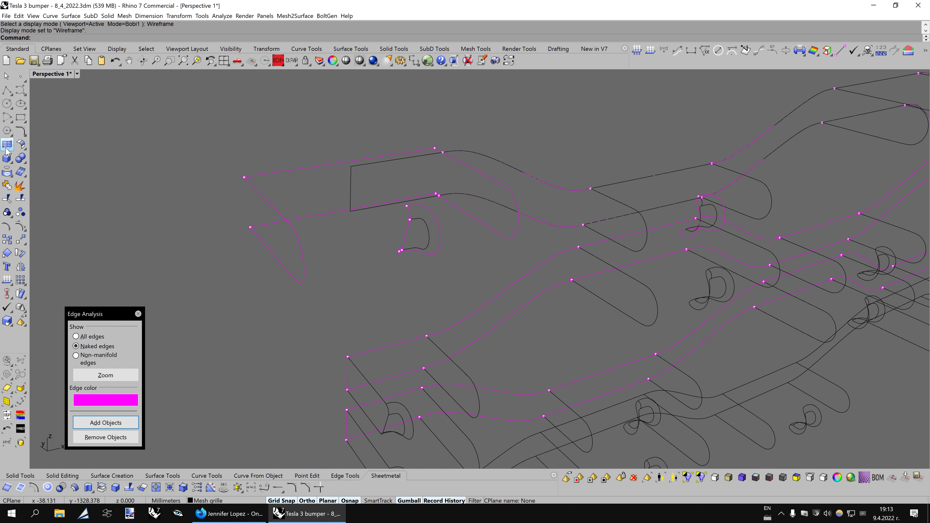
- Draw a vertical plane and position it across the top strip's end
click(20, 146)
click(350, 212)
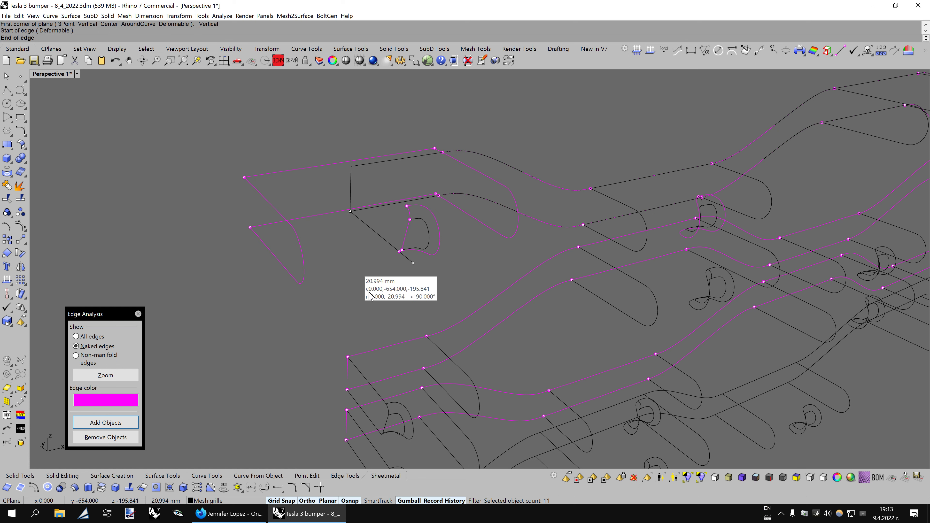
click(445, 288)
click(484, 106)
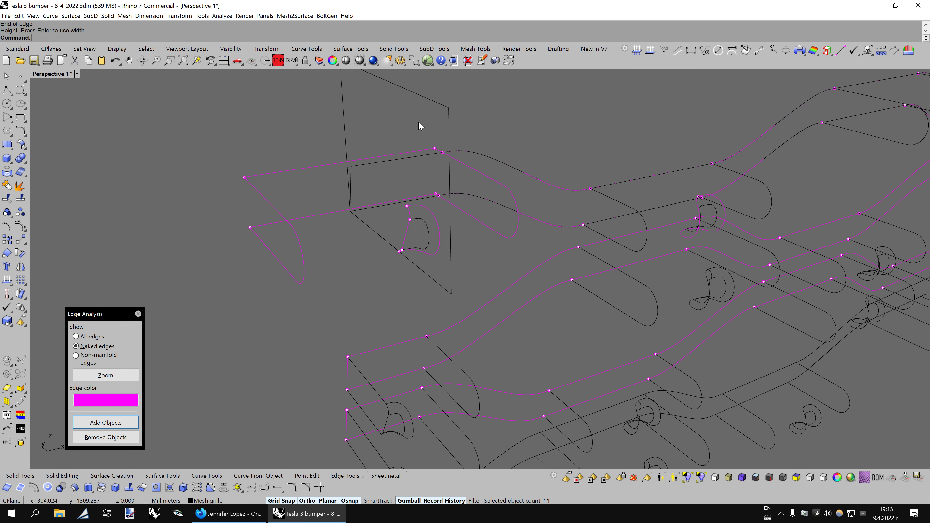
key(ctrl+alt+s)
click(420, 125)
right_drag(421, 128, 465, 185)
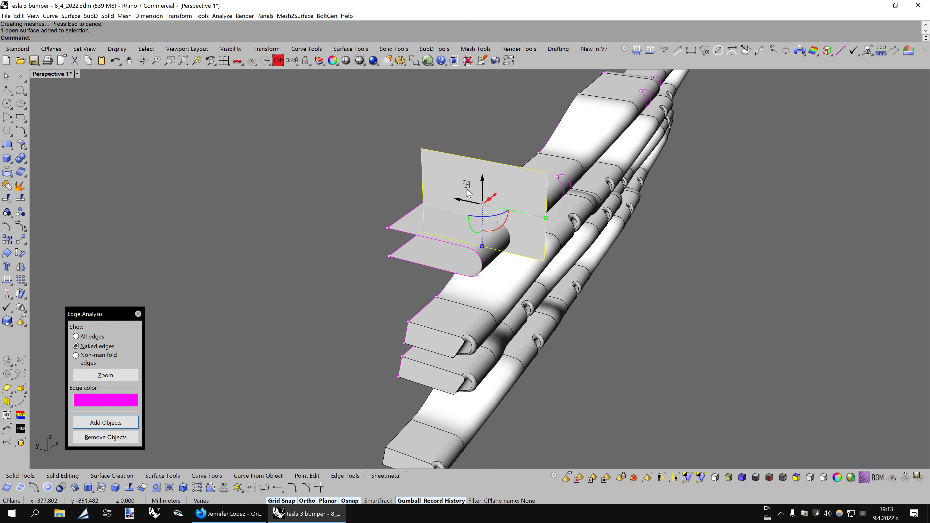
drag(464, 185, 435, 212)
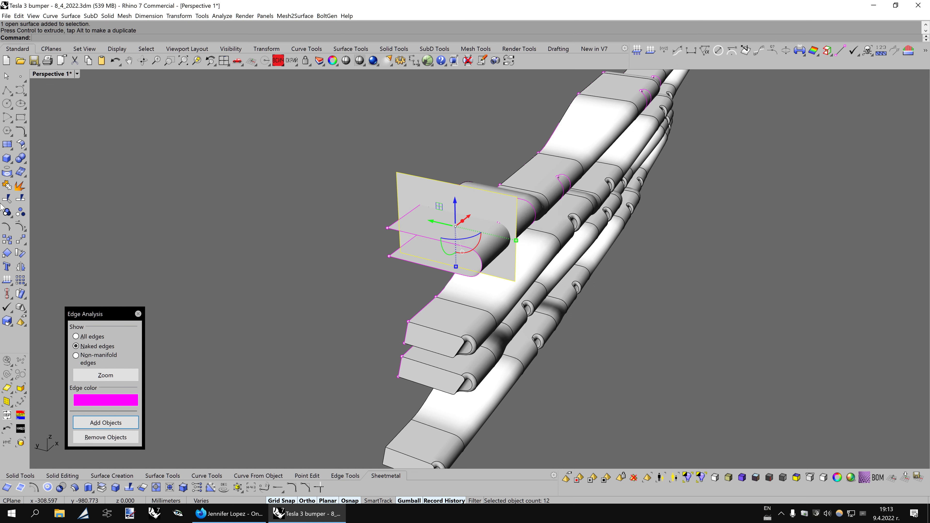
- Trim away the strip end beyond the vertical plane
click(20, 198)
right_drag(421, 238, 503, 243)
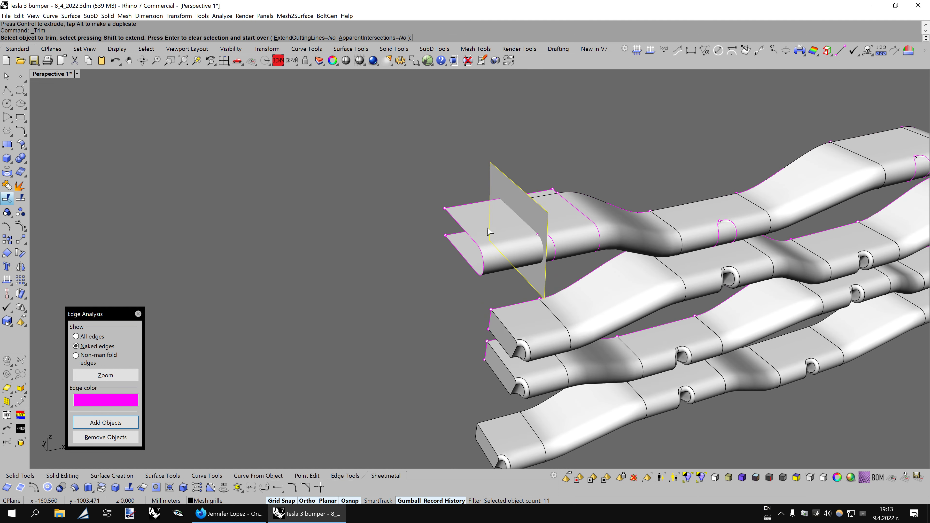
click(490, 230)
scroll(654, 239, up, 3)
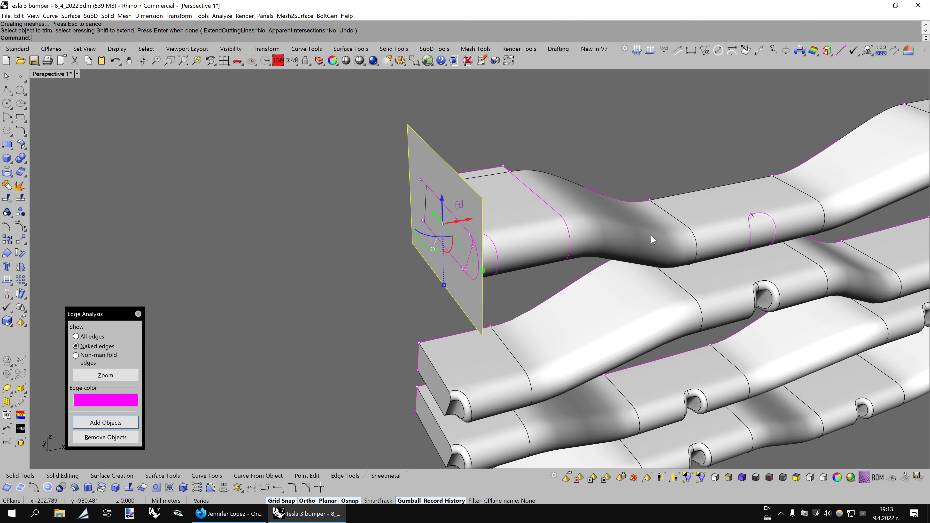
right_drag(578, 213, 563, 213)
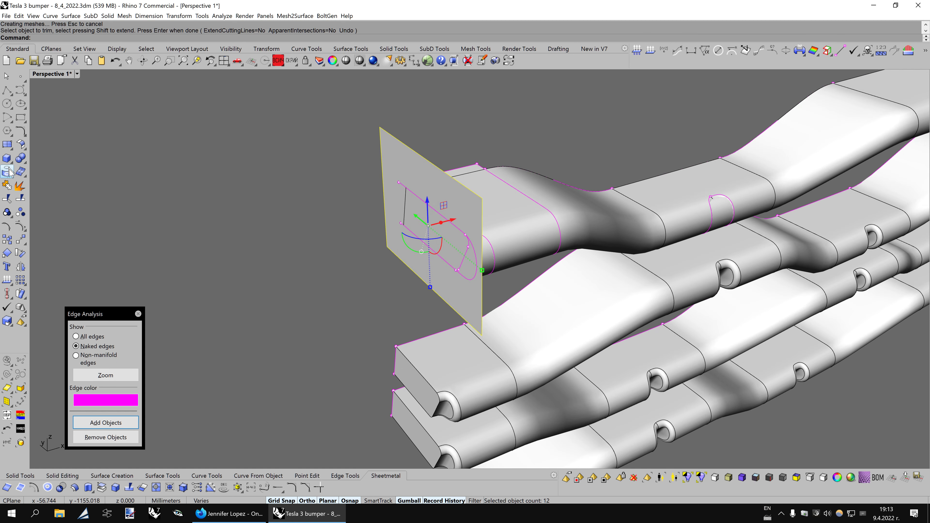
- Split the plane along the strip's edge and delete the outer piece
click(21, 198)
click(405, 199)
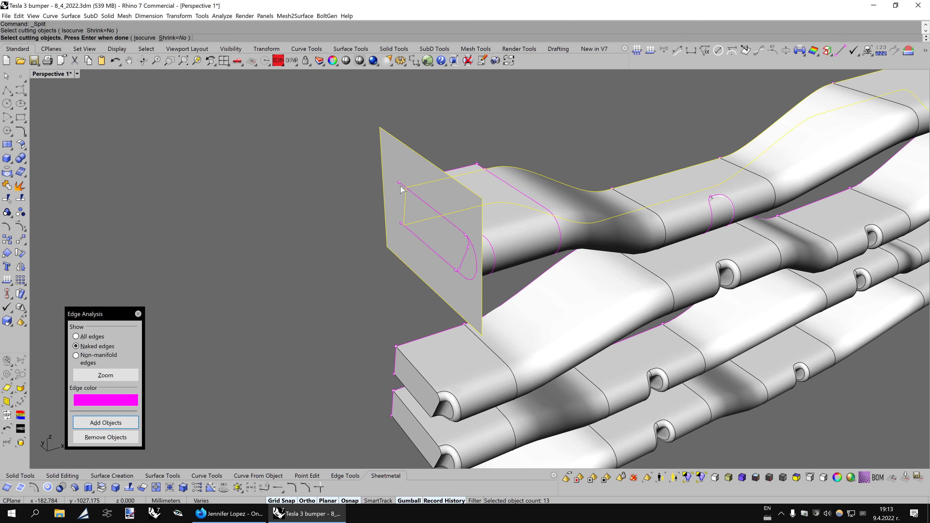
key(Return)
key(Delete)
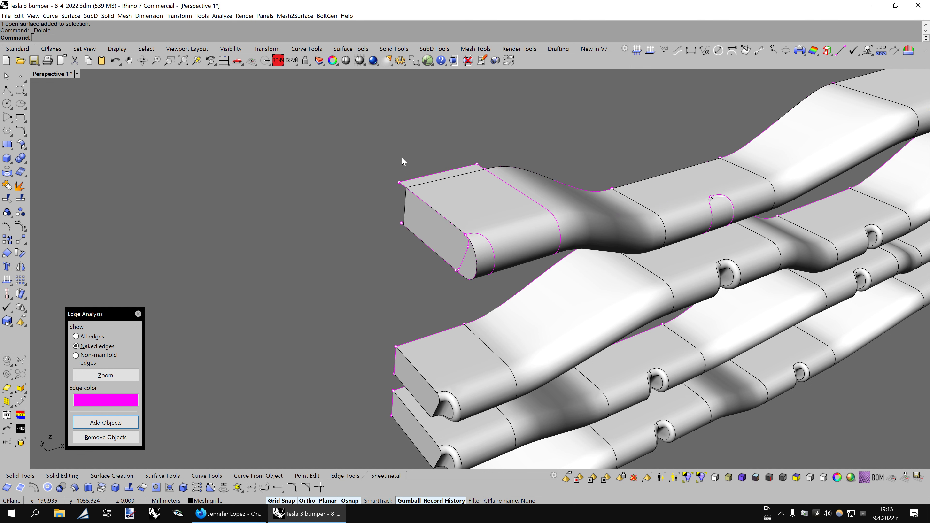
- Split the remaining end face and delete the excess piece, leaving a flat end cap
click(405, 182)
click(20, 198)
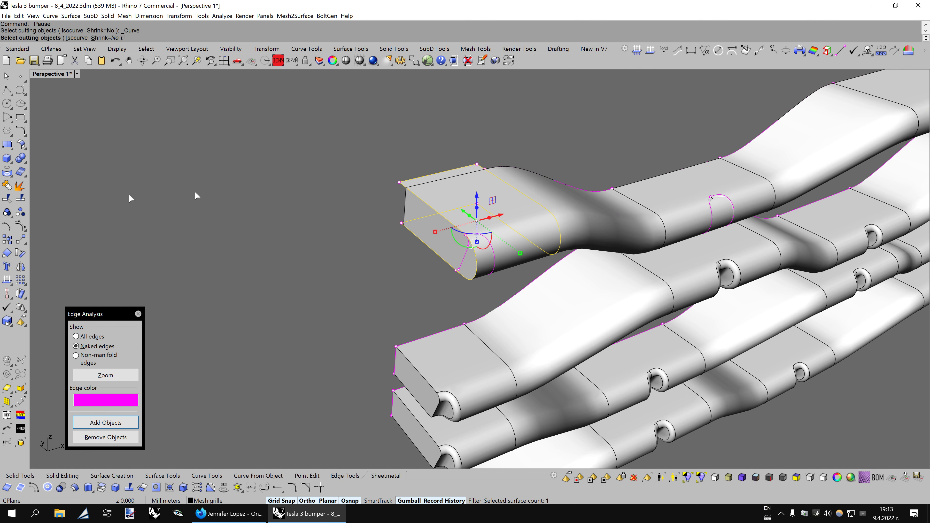
click(416, 185)
key(ctrl+alt+w)
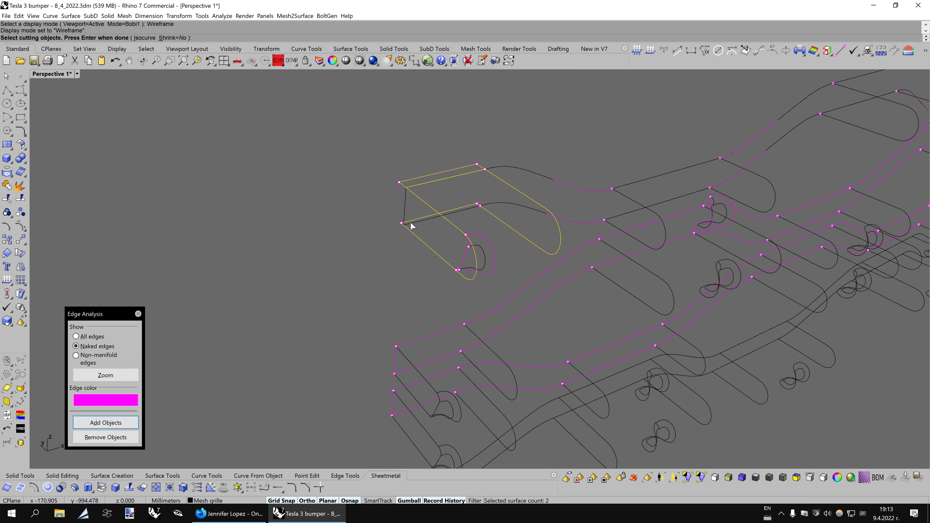
key(Return)
click(412, 224)
key(Delete)
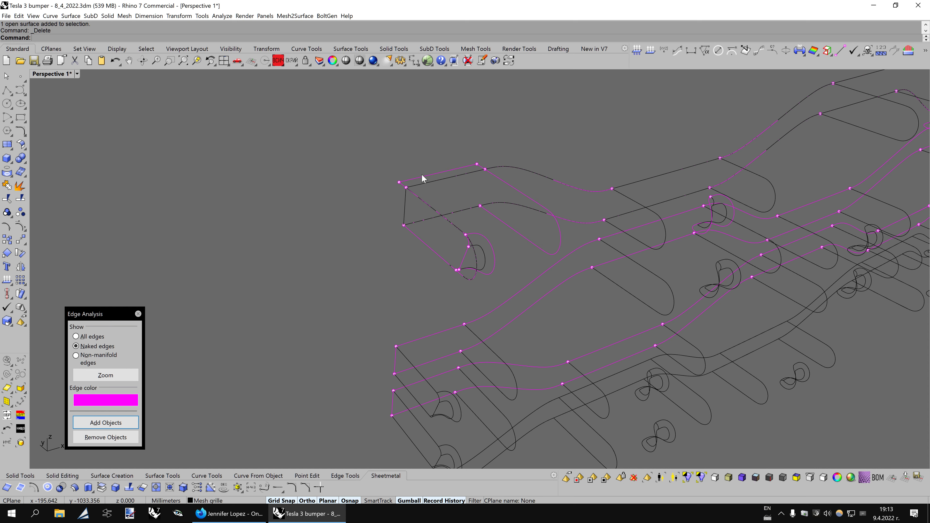
key(ctrl+alt+s)
scroll(517, 248, up, 3)
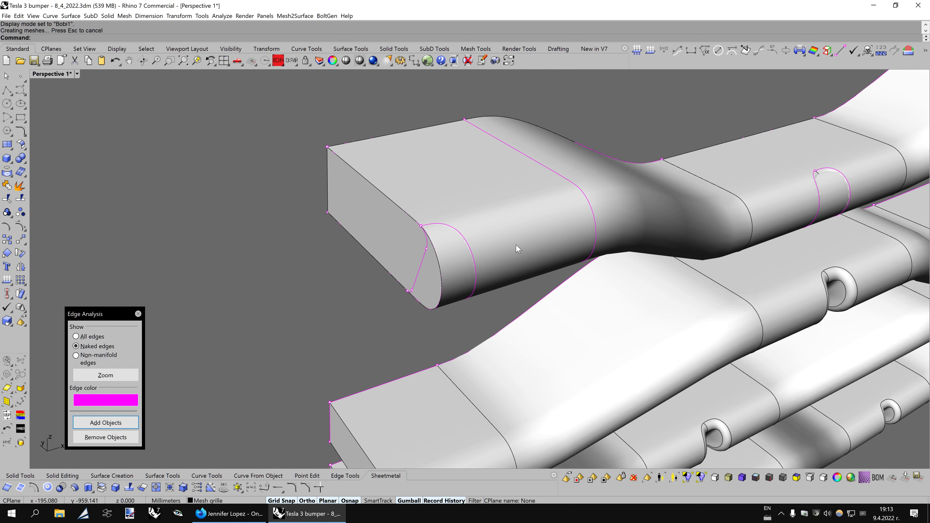
click(421, 264)
key(Escape)
scroll(301, 285, down, 2)
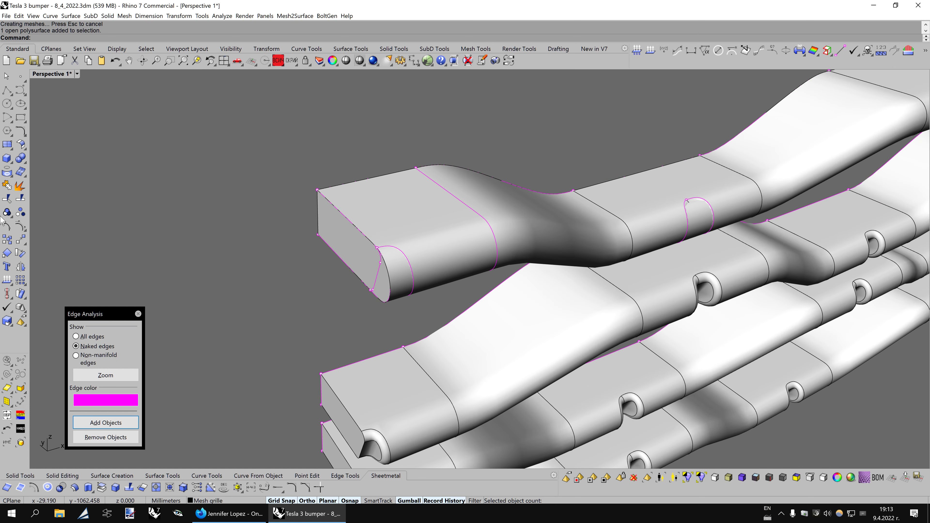
- Join the end cap and the top strip into one closed polysurface
click(6, 186)
click(534, 233)
key(Return)
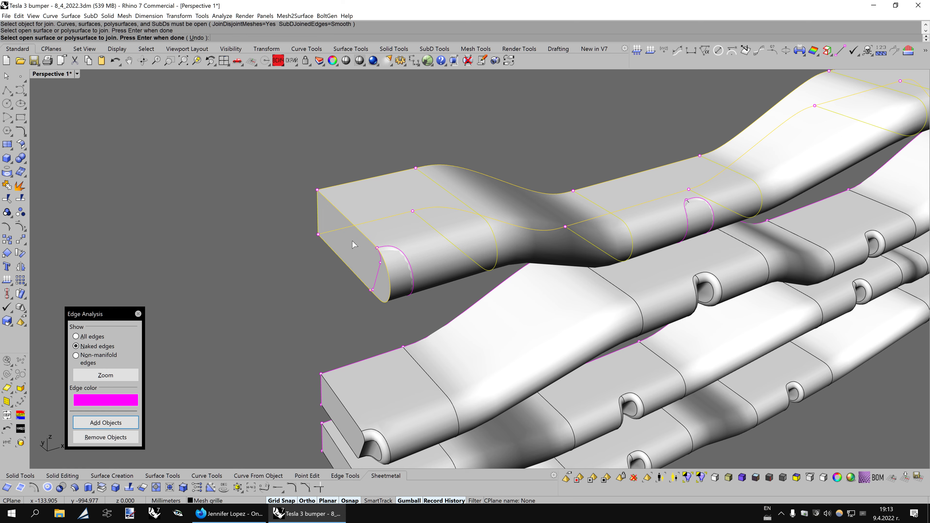
key(Escape)
scroll(367, 241, down, 3)
mouse_move(367, 242)
right_down()
mouse_move(556, 243)
mouse_move(544, 245)
mouse_move(710, 267)
mouse_move(484, 254)
mouse_move(546, 267)
right_up()
key(Return)
click(547, 279)
key(Return)
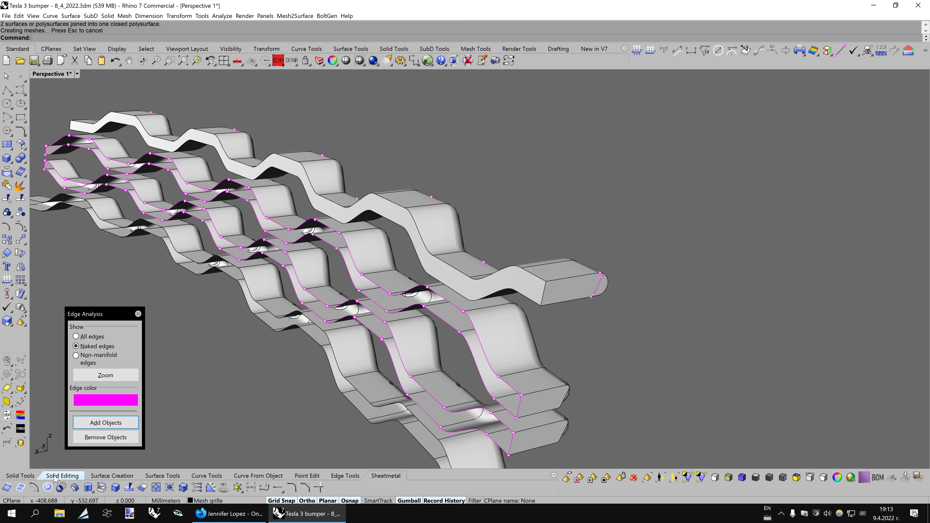
- From Solid Tools, shell the white top strip by removing its top face, dismissing the not-solid warning
click(64, 476)
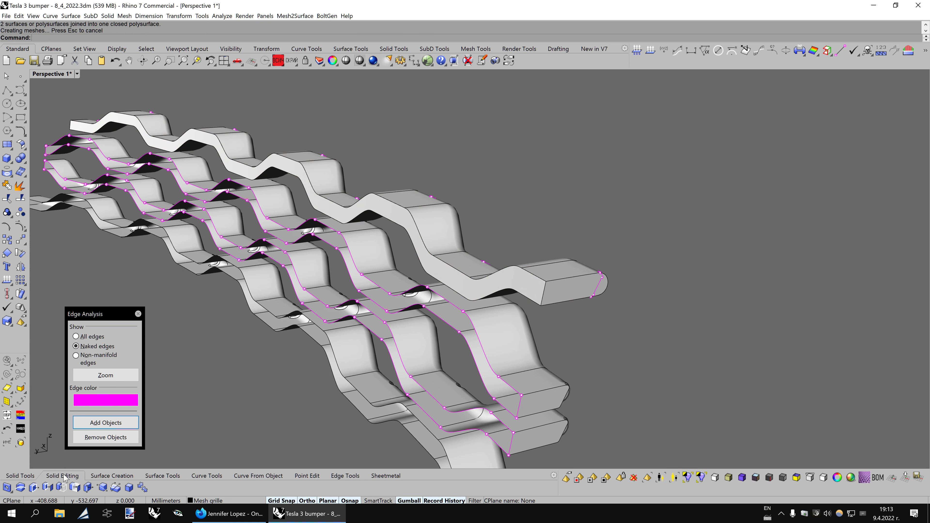
click(36, 477)
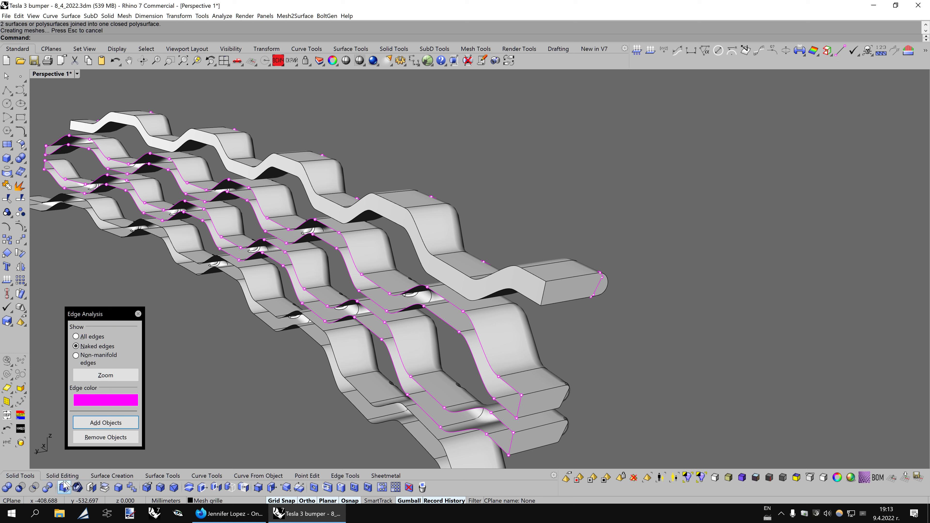
click(76, 488)
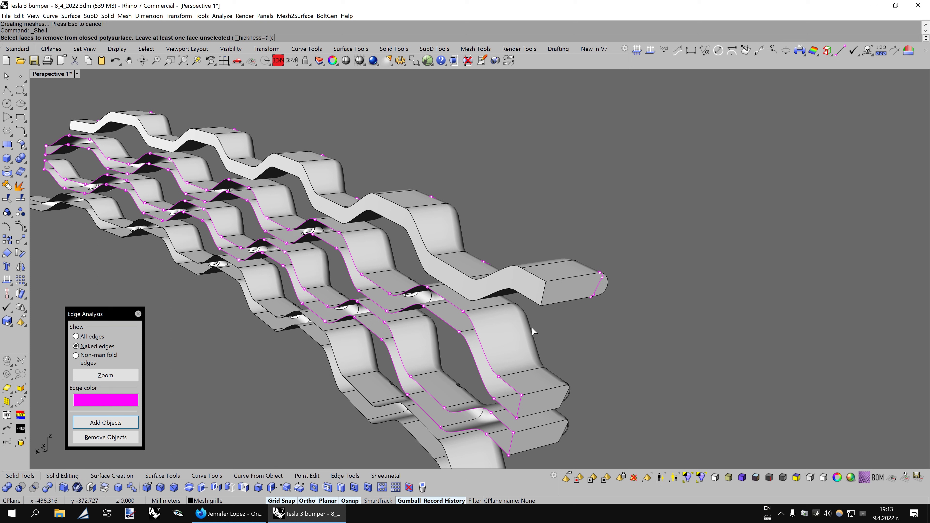
click(526, 286)
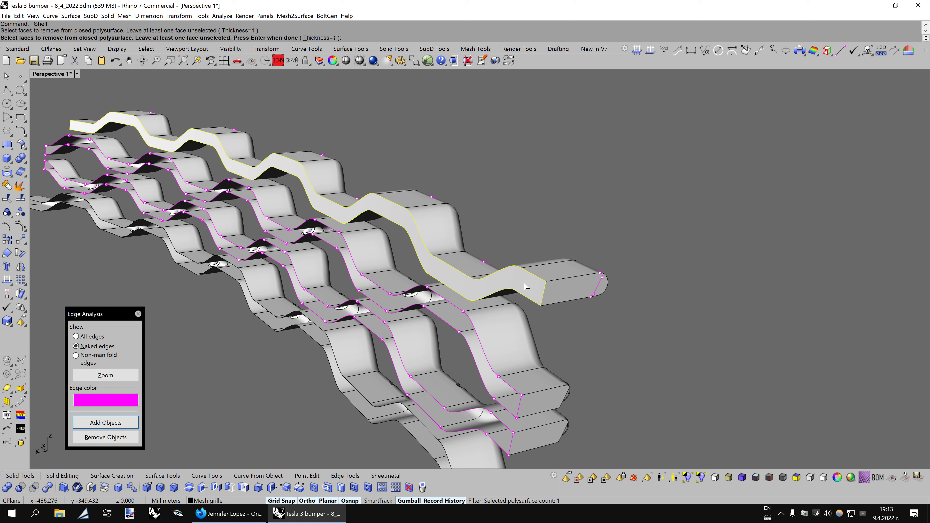
key(Return)
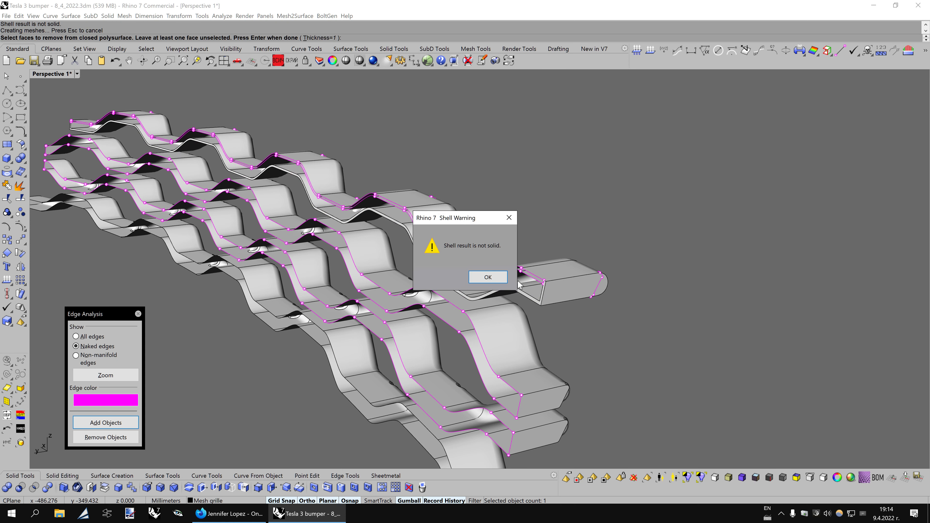
click(491, 277)
key(Left)
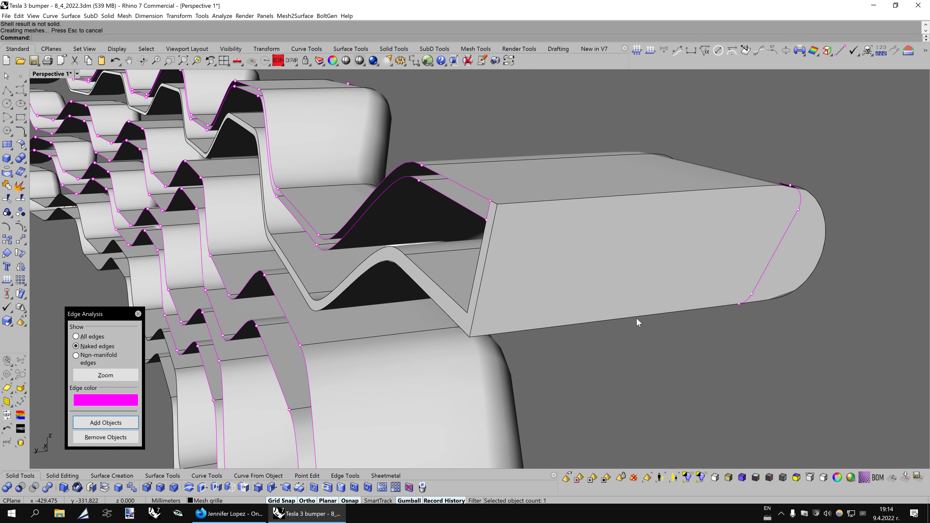
- Extract the narrow ribbon face from the grille strip
click(106, 488)
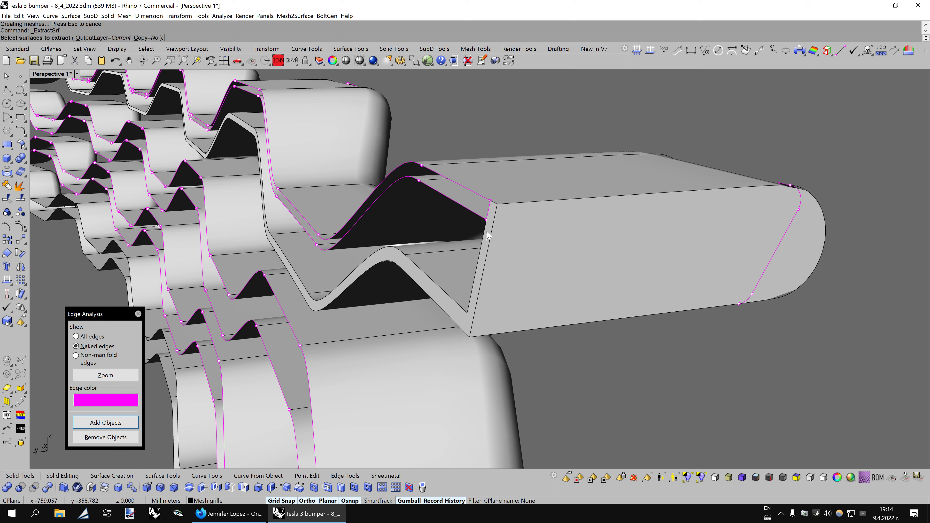
click(489, 216)
key(Return)
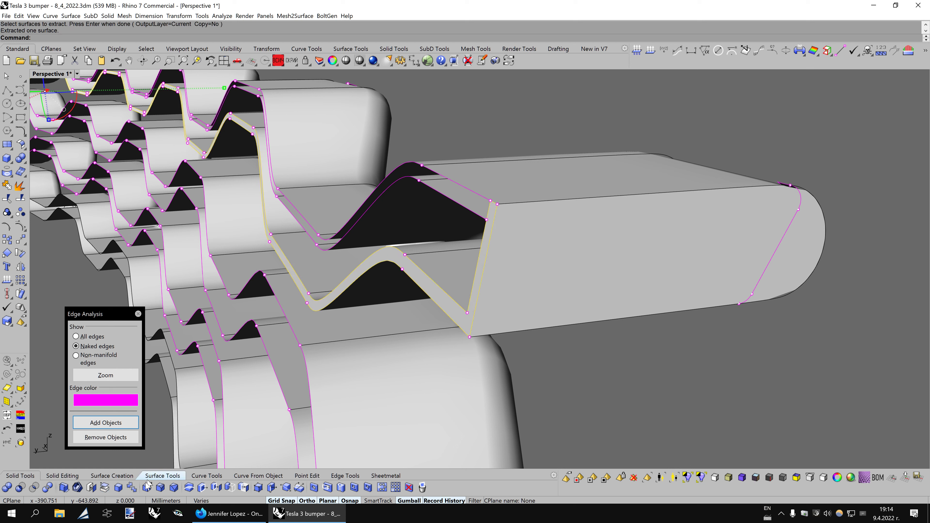
- Untrim the extracted face back to its full surface and orbit to inspect it
click(386, 476)
click(156, 488)
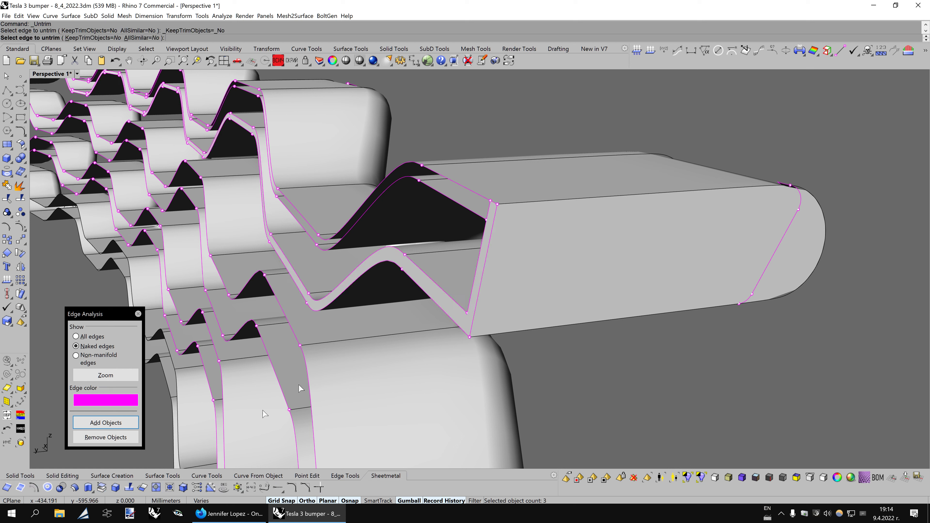
click(489, 217)
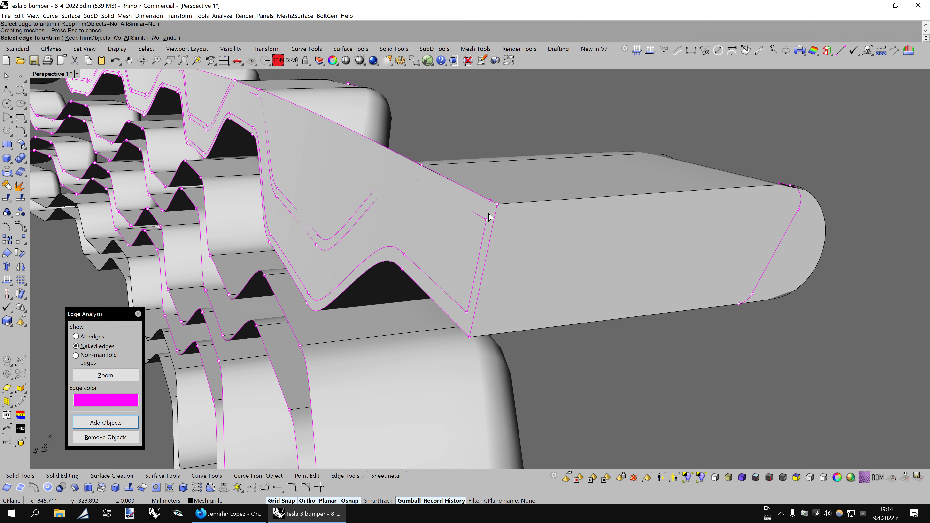
key(Left)
key(Left)
key(Left)
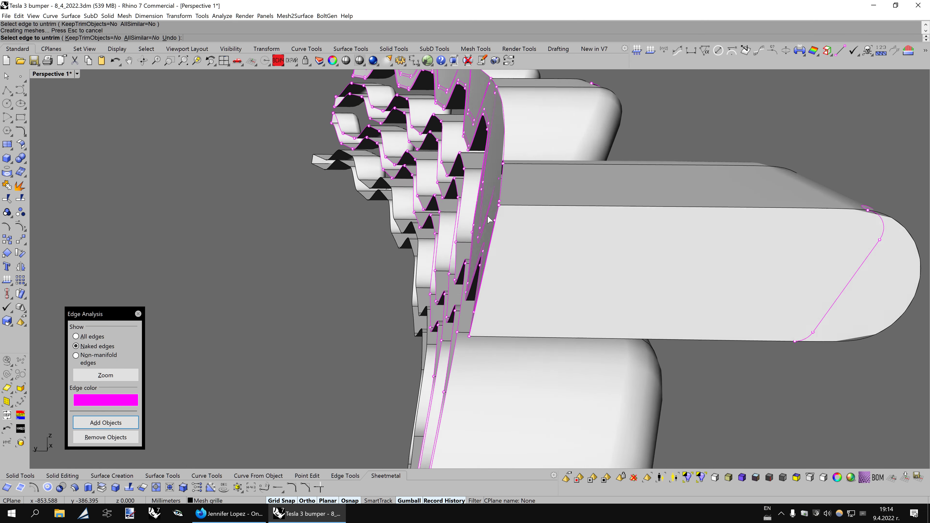
key(Left)
key(Left)
key(Left)
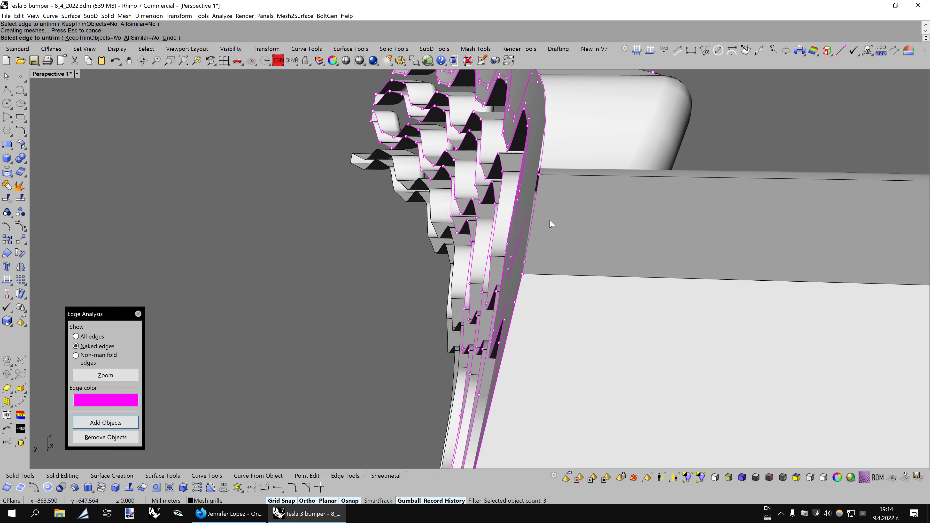
key(Left)
scroll(549, 219, down, 5)
key(Left)
key(Left)
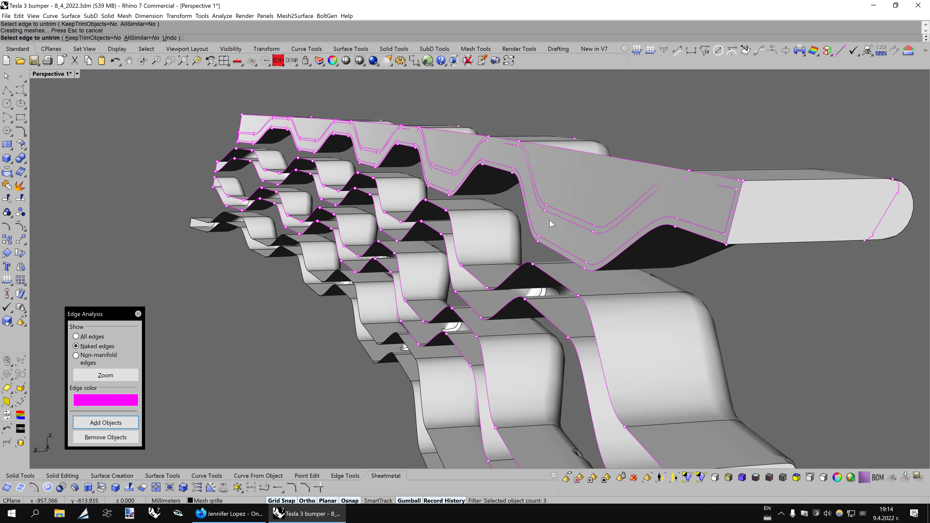
key(Left)
scroll(505, 190, down, 3)
key(Escape)
- Select the top cap surfaces, showing their control points, and delete them
click(505, 212)
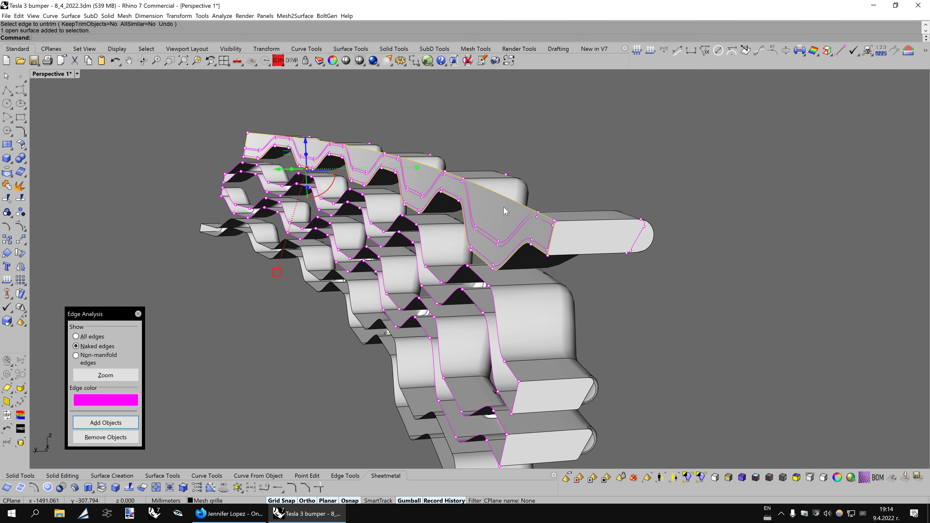
key(F10)
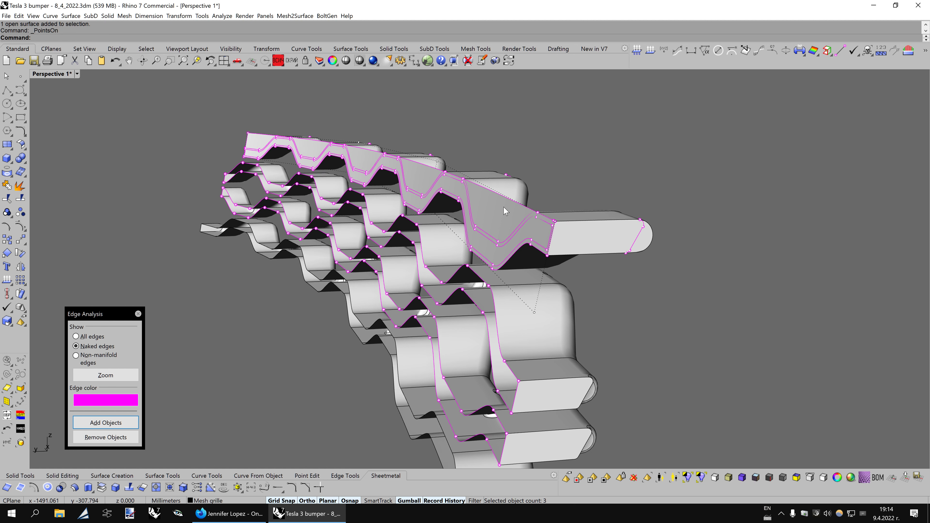
scroll(505, 212, up, 1)
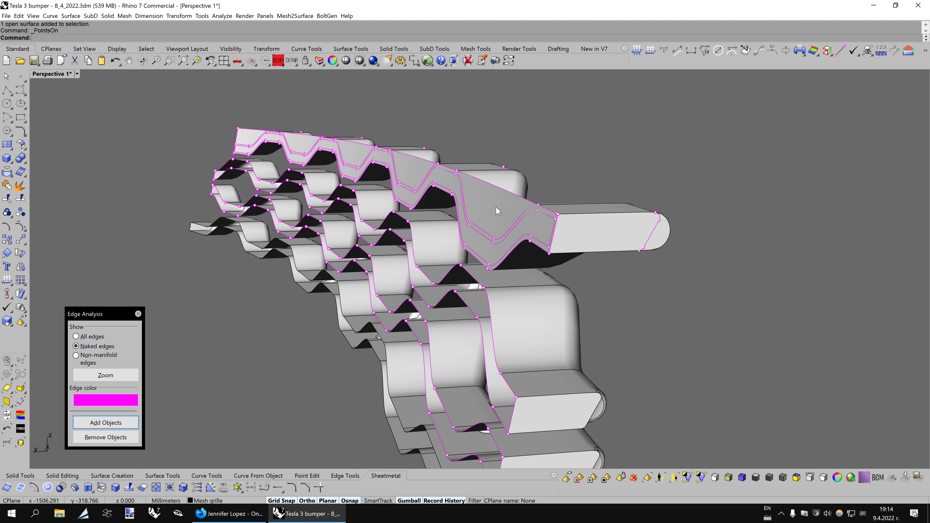
click(500, 211)
key(Delete)
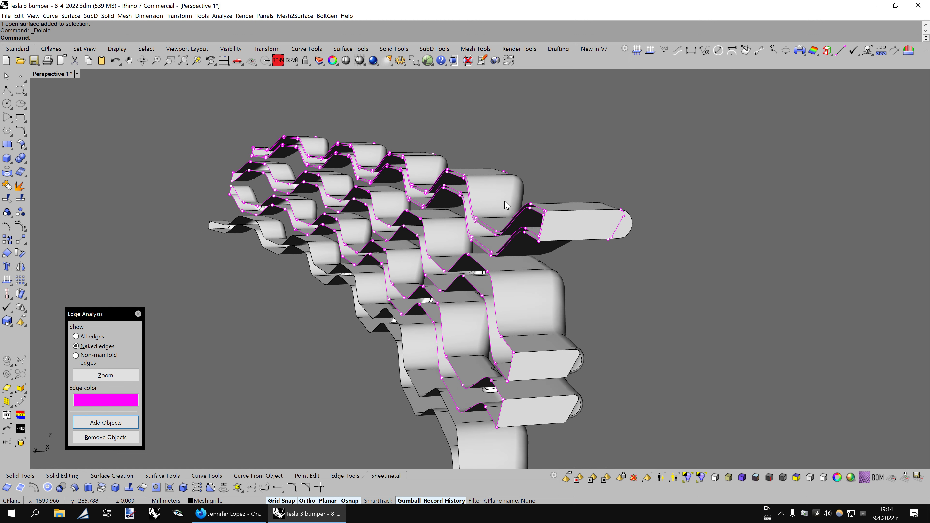
- Reorient the view and pick the grille surface from the overlapping-objects list
mouse_move(500, 208)
right_down()
mouse_move(637, 251)
mouse_move(625, 271)
right_up()
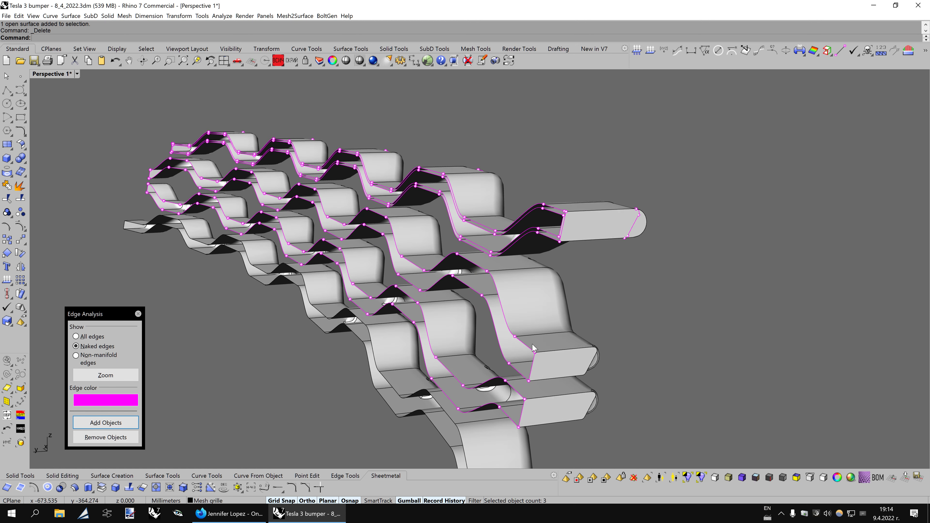
scroll(533, 348, up, 1)
click(524, 350)
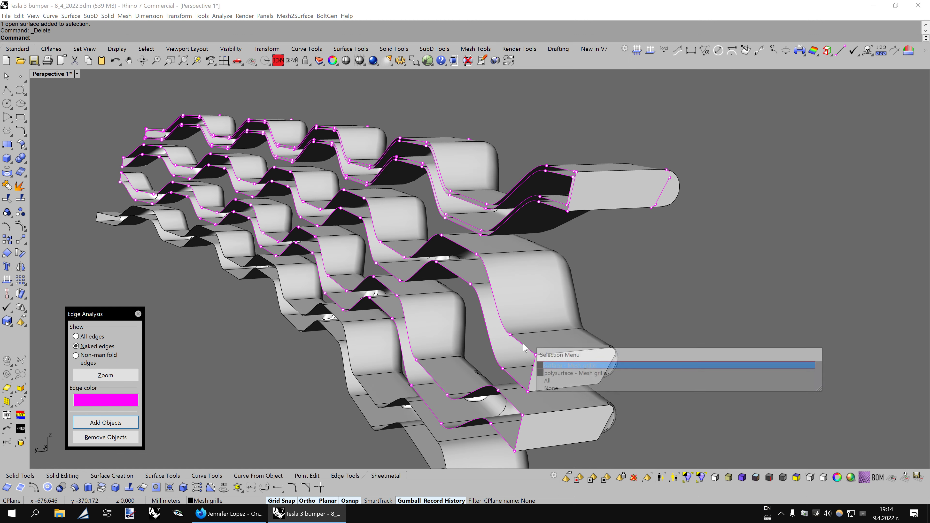
click(555, 365)
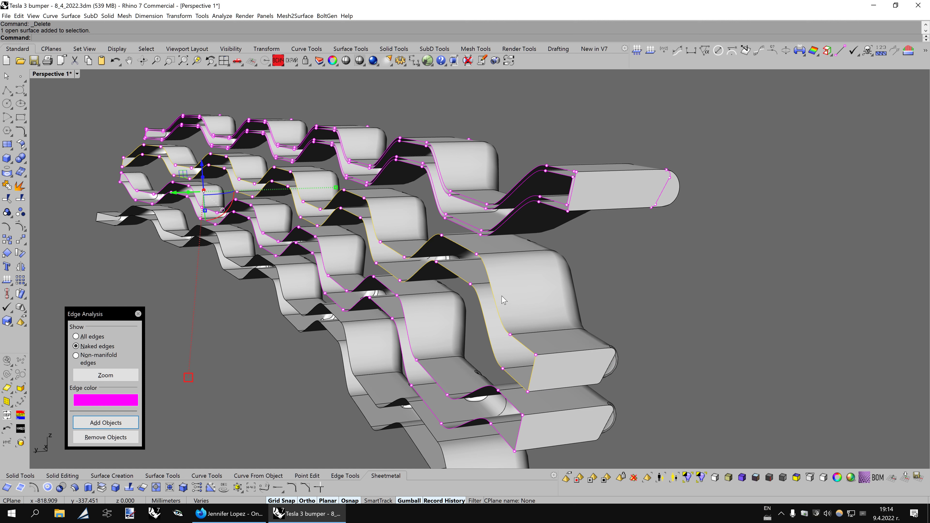
- Untrim the grille surface edge to recover the full surface
click(157, 490)
click(523, 346)
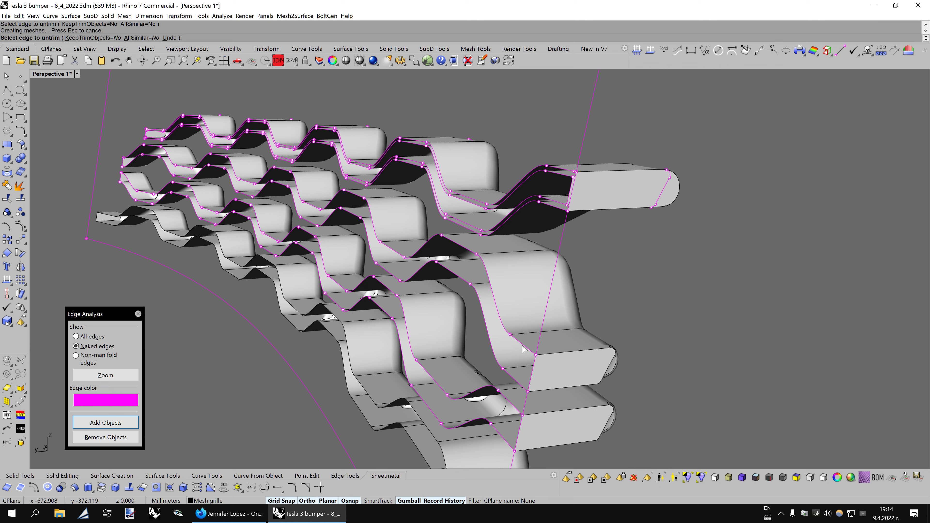
key(Return)
- Select the grille surface, then merge an edge at the strip end instead of splitting
click(560, 244)
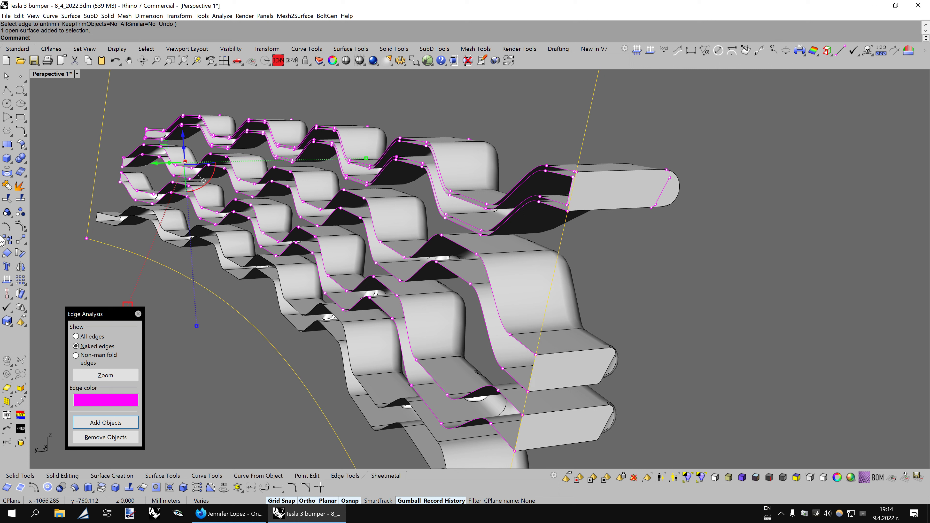
click(21, 199)
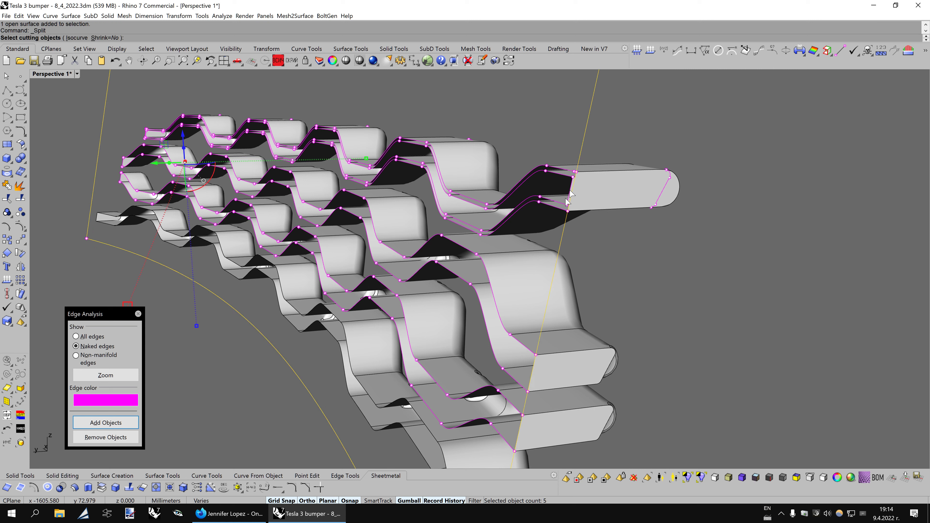
click(144, 488)
scroll(616, 232, up, 5)
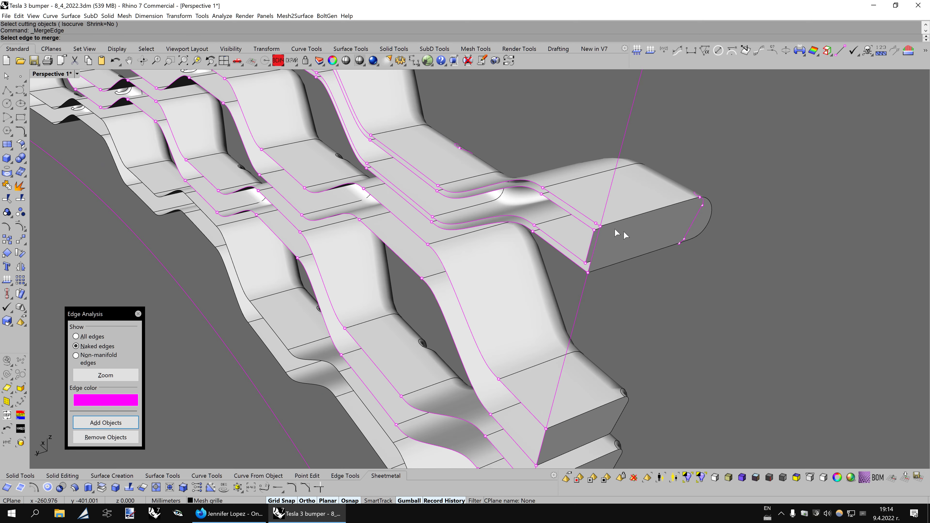
click(588, 220)
right_drag(602, 245, 595, 283)
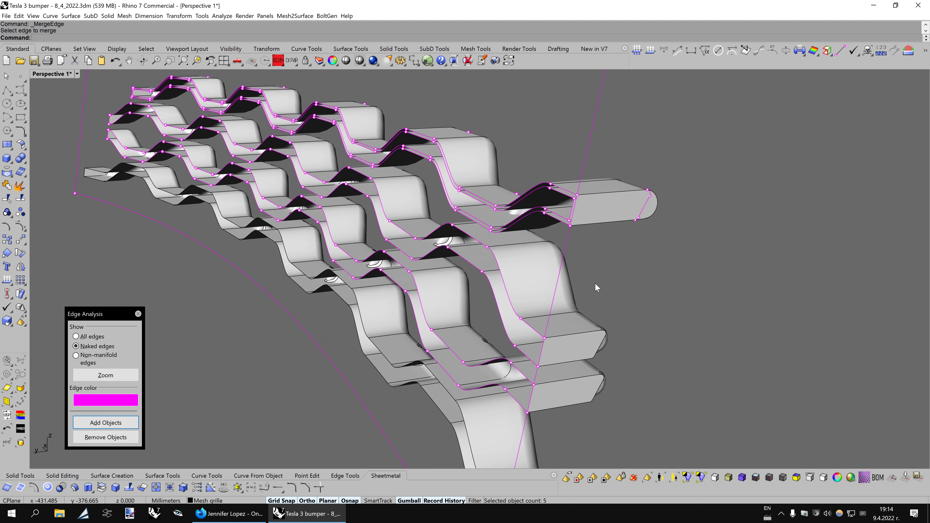
- Split the untrimmed surface using three rib strips as cutters
click(566, 249)
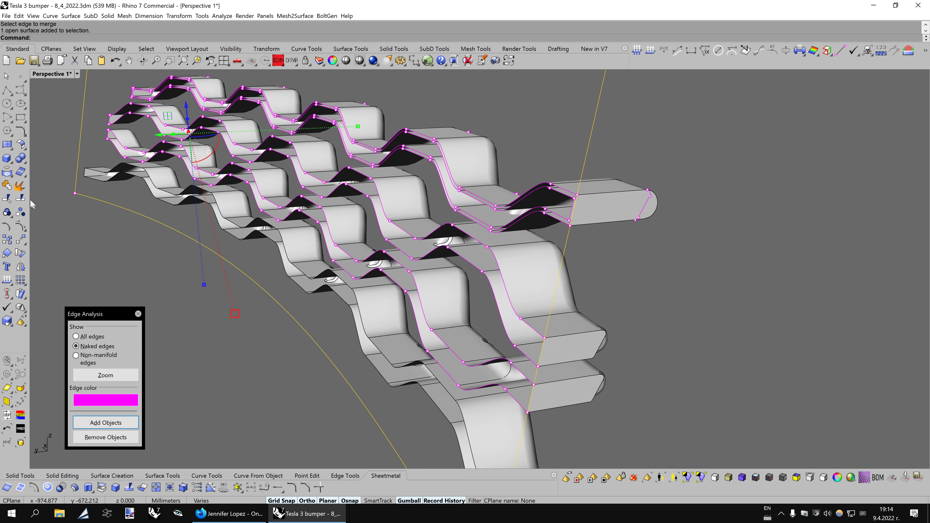
click(20, 198)
click(528, 318)
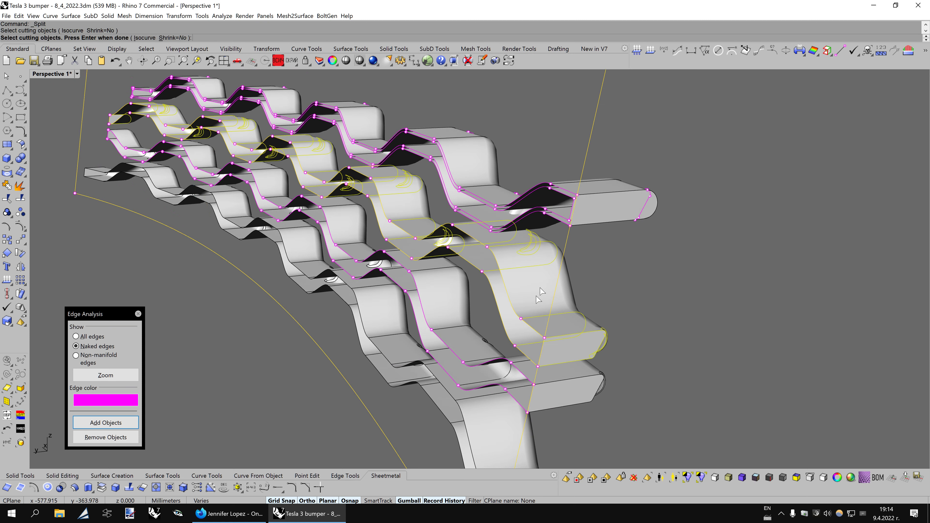
click(566, 226)
key(Return)
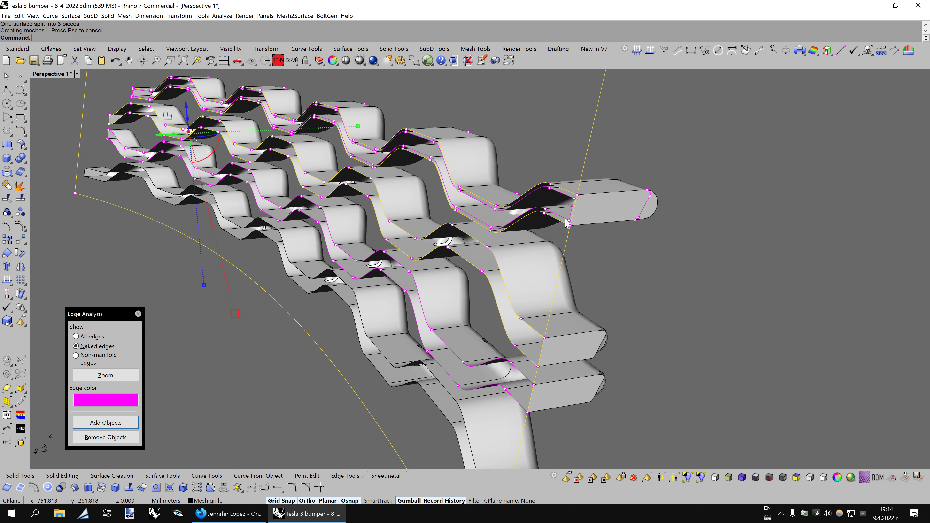
- Delete one of the split surface pieces
click(569, 240)
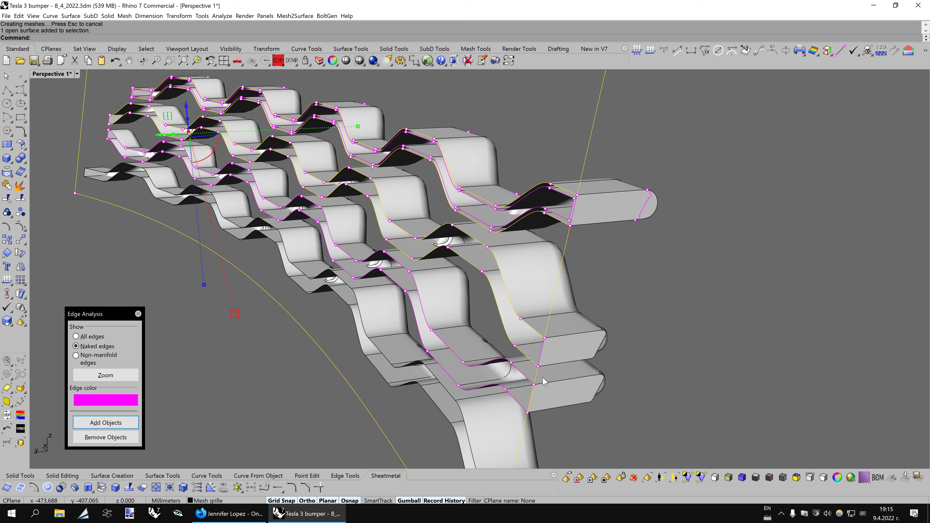
key(Delete)
scroll(619, 311, up, 1)
scroll(621, 310, up, 1)
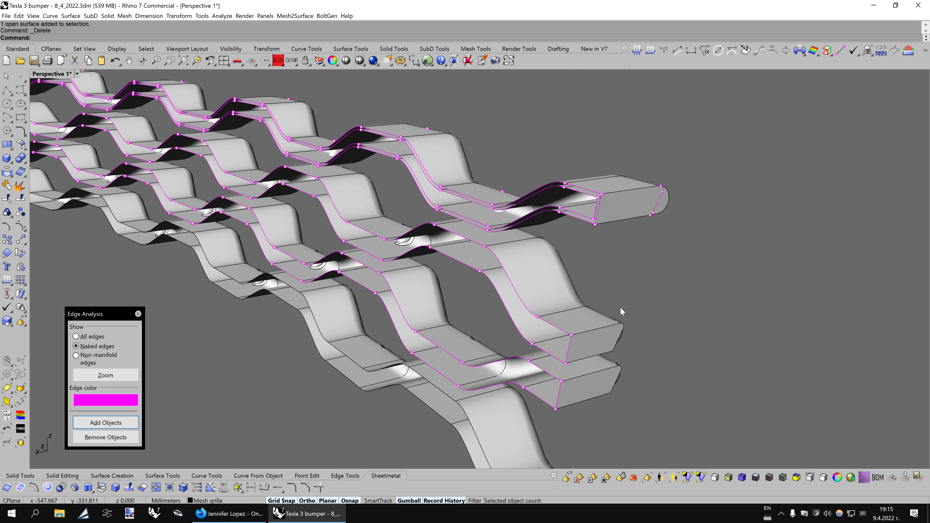
- Restore the deleted piece and set its display mode to UseView
click(115, 62)
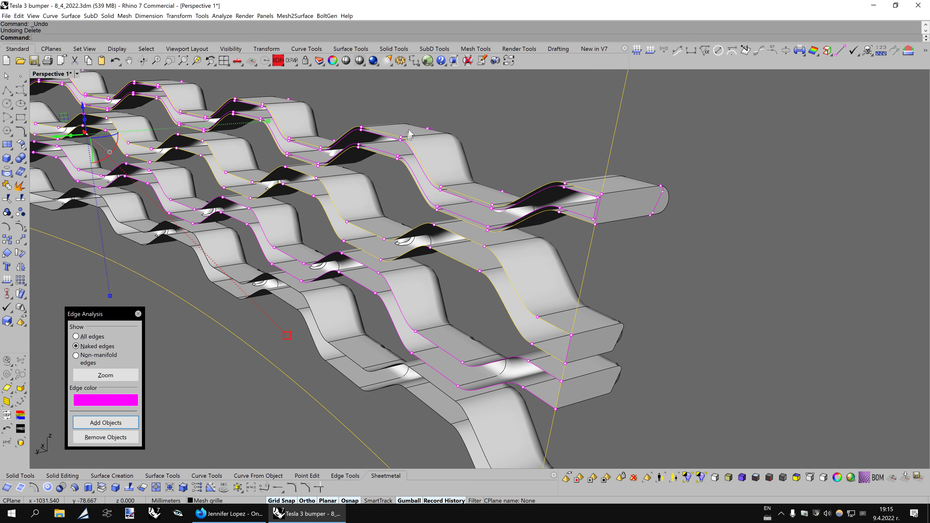
click(336, 63)
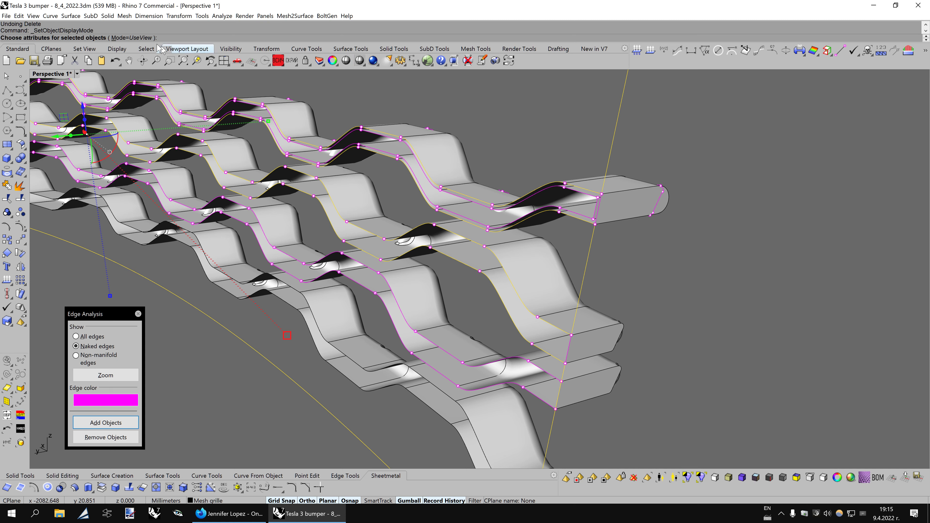
click(119, 38)
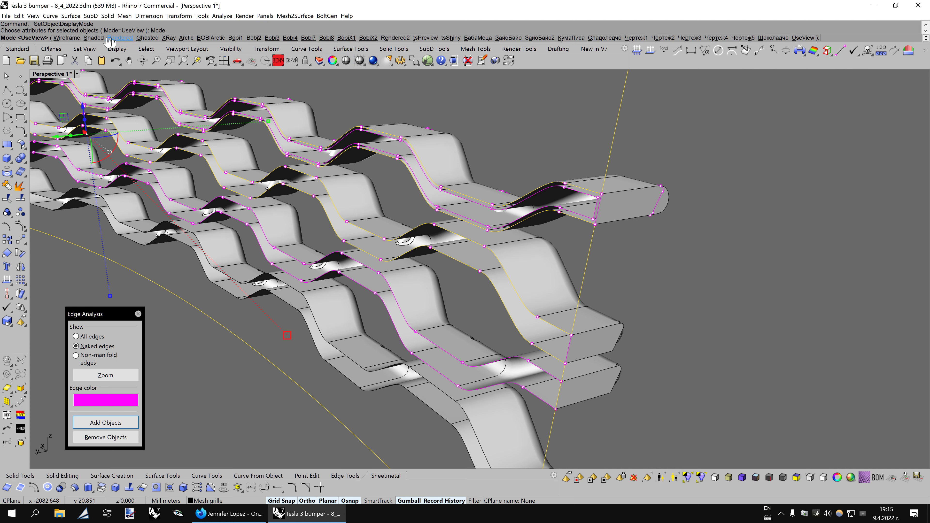
click(802, 38)
- Reselect the grille surface piece from the overlapping-objects list
right_drag(570, 261, 520, 281)
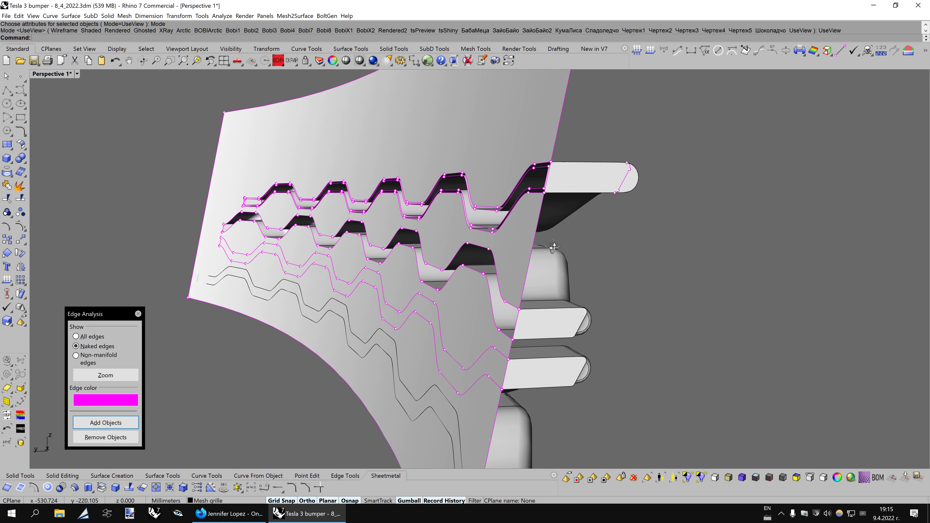
click(497, 268)
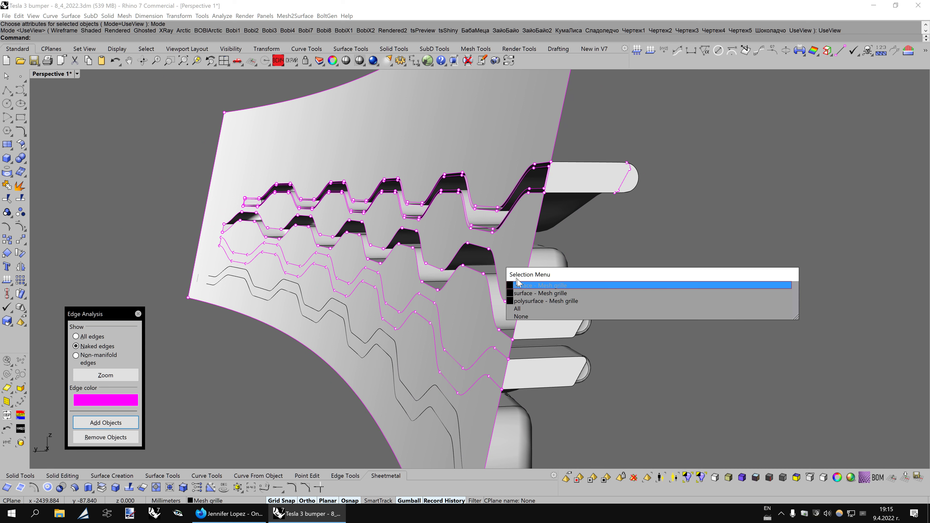
click(522, 286)
key(Escape)
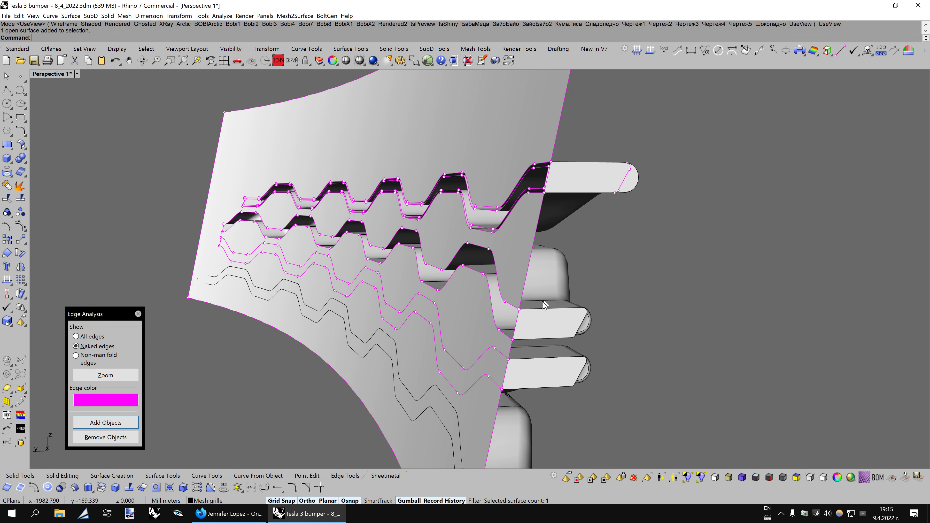
click(530, 318)
click(543, 334)
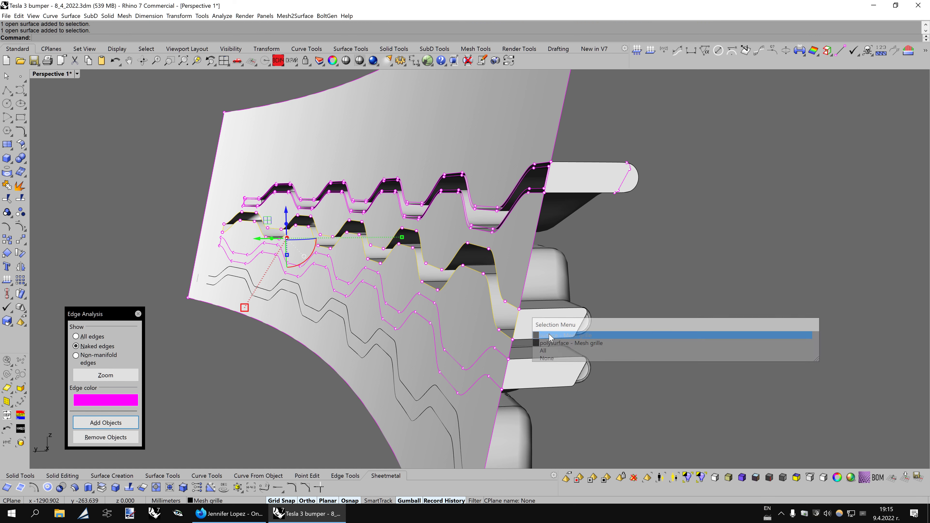
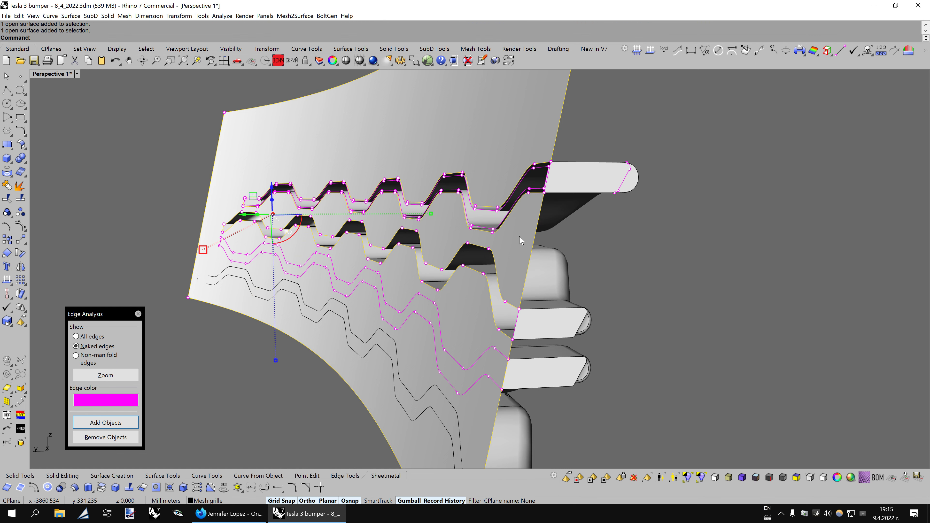
- Delete the large curved sheet and set the grille strip's object display mode to UseView
key(Delete)
mouse_move(594, 243)
right_down()
mouse_move(648, 240)
mouse_move(589, 235)
right_up()
click(572, 229)
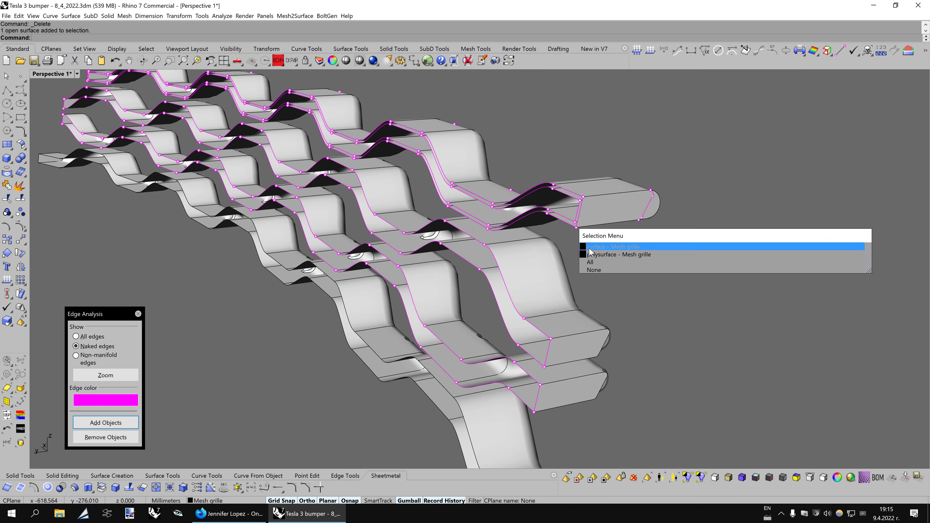
click(590, 251)
click(332, 61)
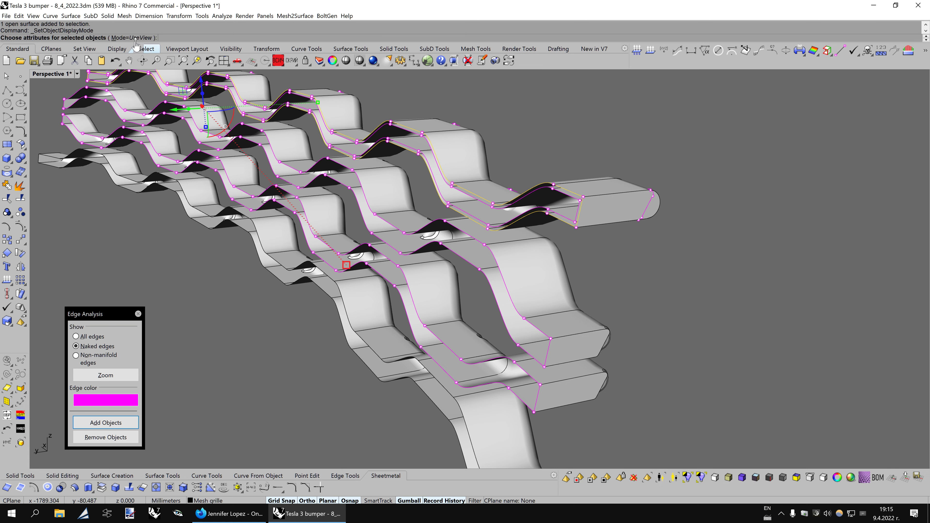
click(132, 38)
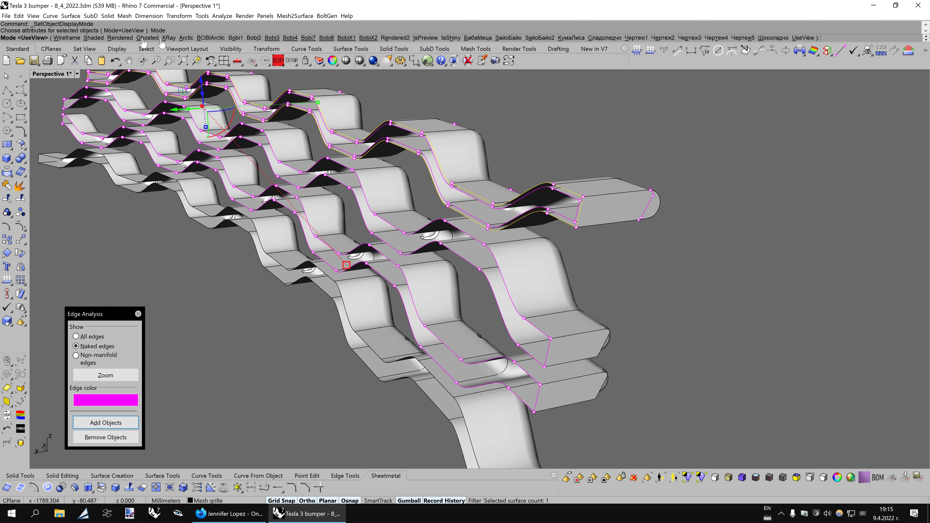
click(804, 39)
- Switch the viewport display mode to BobiX1
right_drag(723, 252, 547, 146)
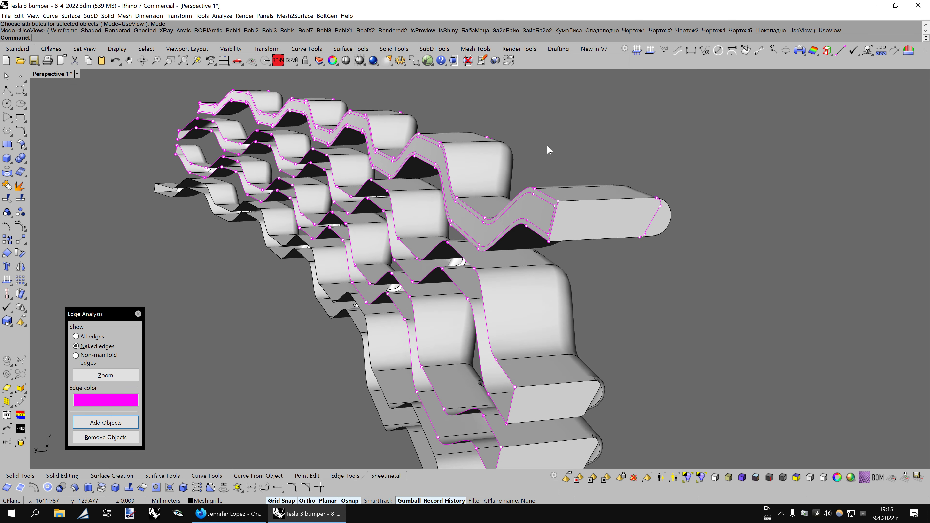
text(BobiX1)
key(Return)
click(530, 228)
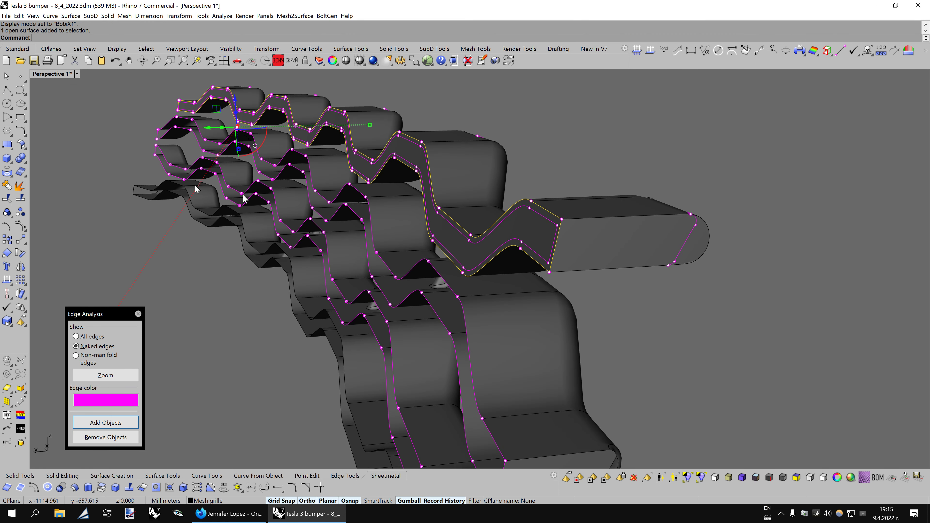
click(22, 173)
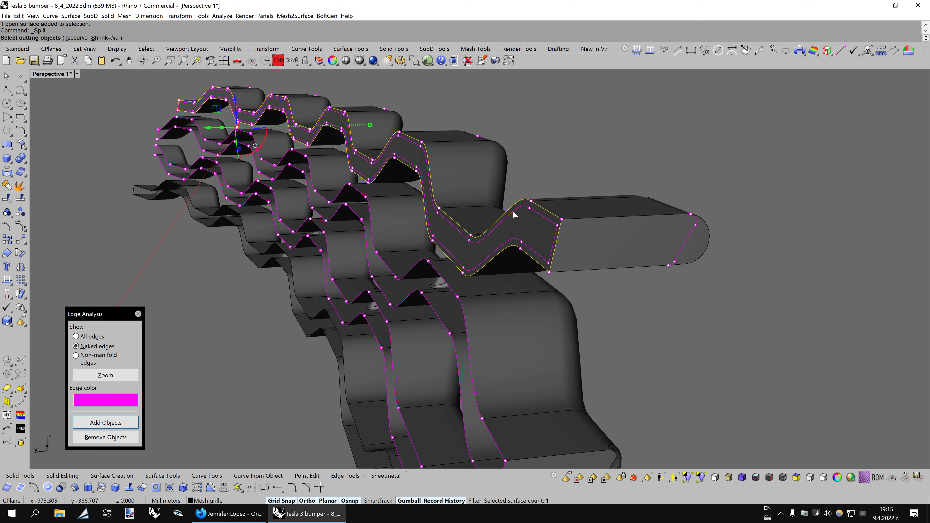
click(530, 227)
key(Return)
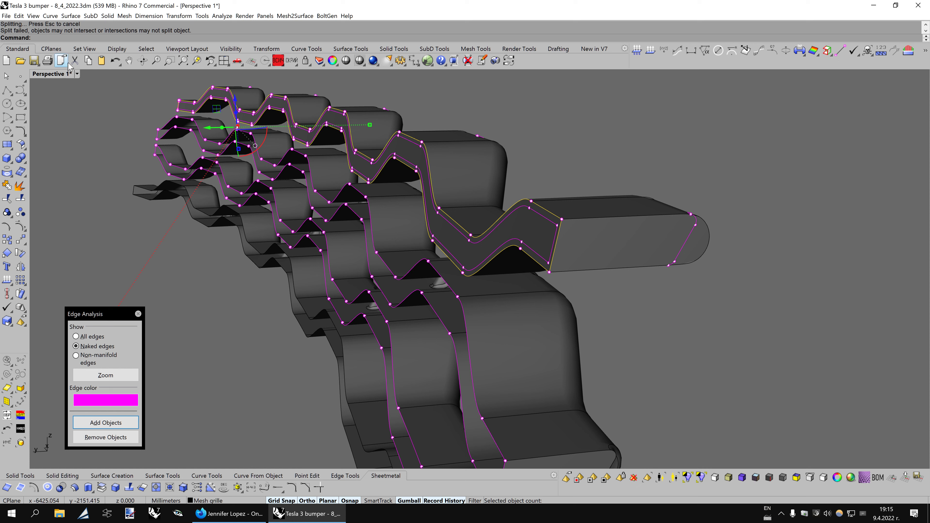
click(21, 199)
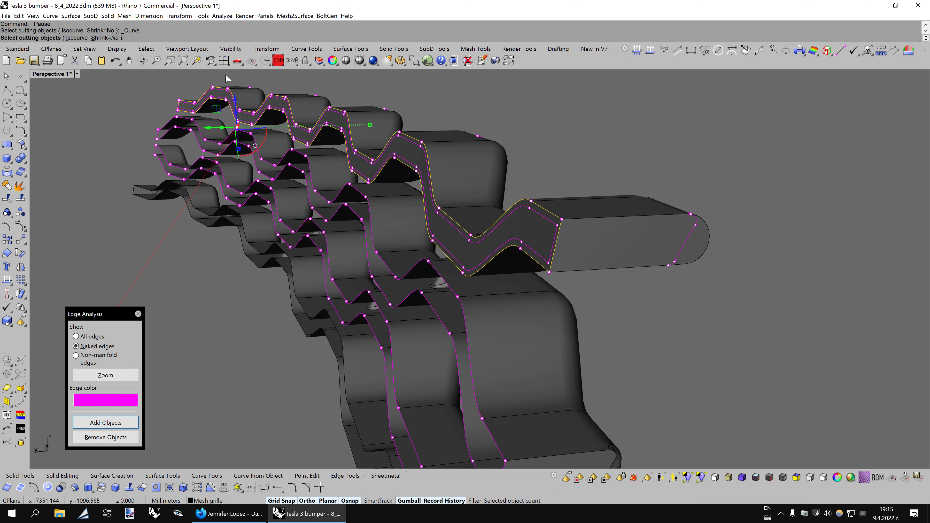
click(279, 62)
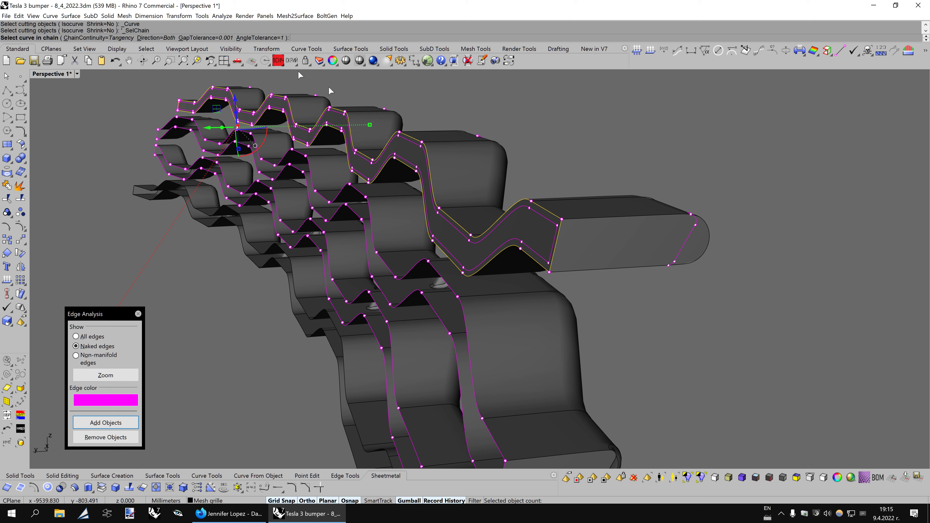
click(501, 220)
key(Return)
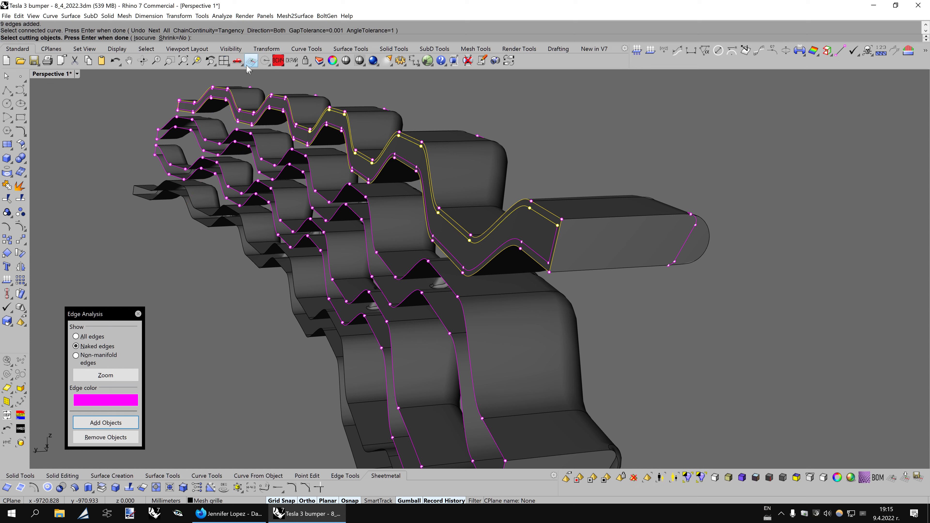
click(278, 61)
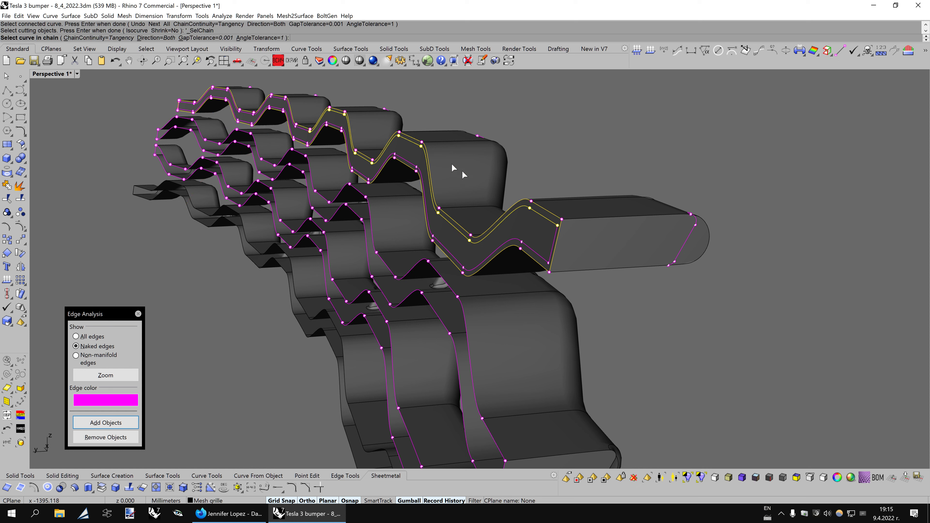
click(508, 245)
key(Return)
click(553, 247)
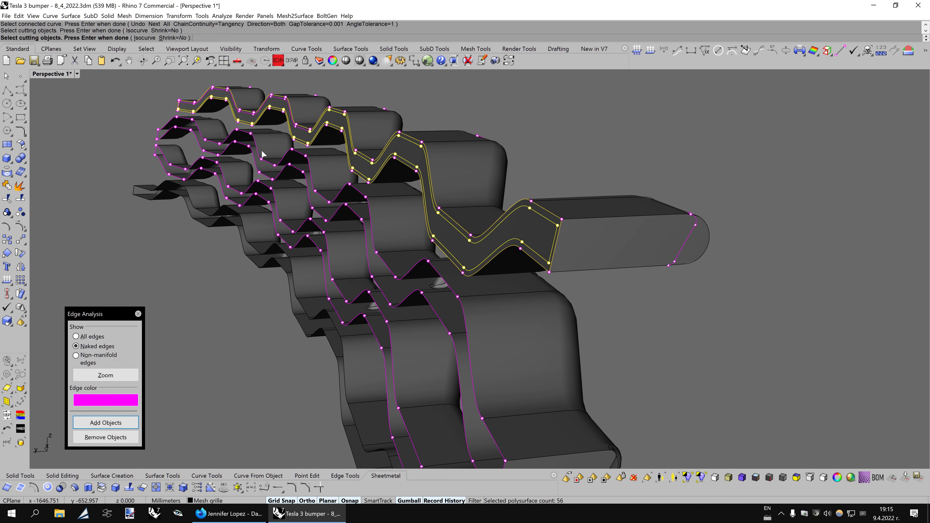
right_drag(431, 145, 432, 146)
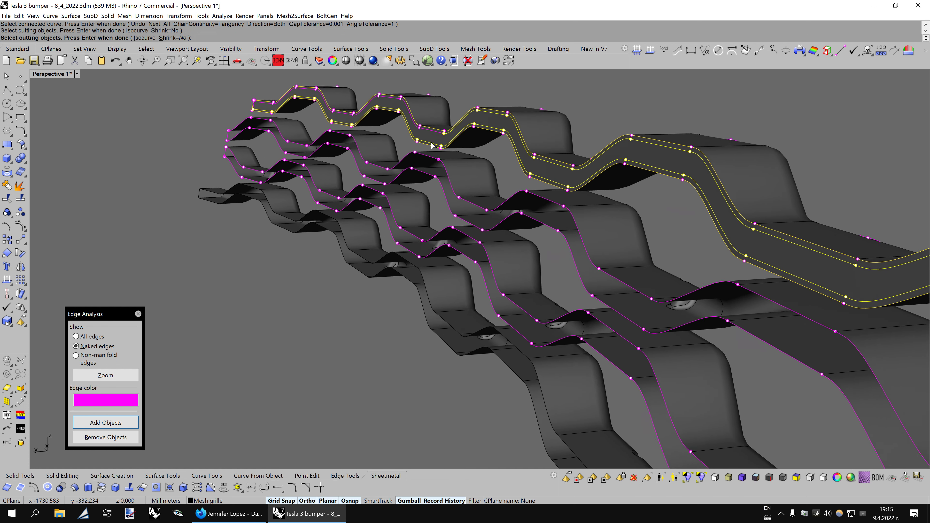
scroll(430, 141, up, 3)
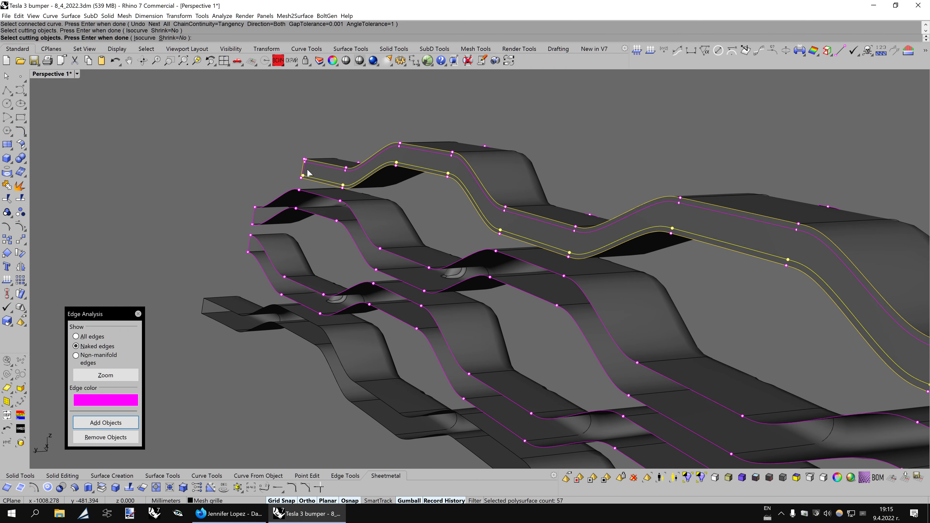
scroll(438, 180, up, 3)
scroll(313, 151, up, 2)
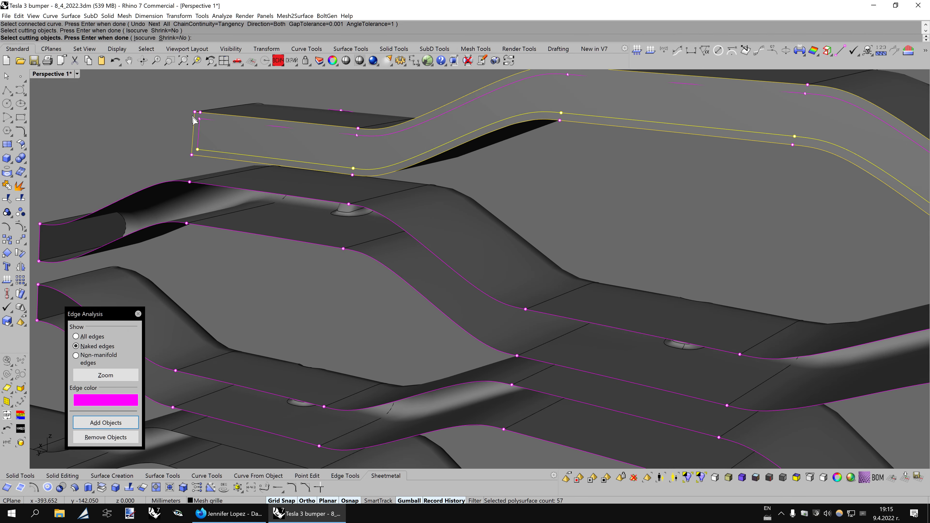
click(264, 60)
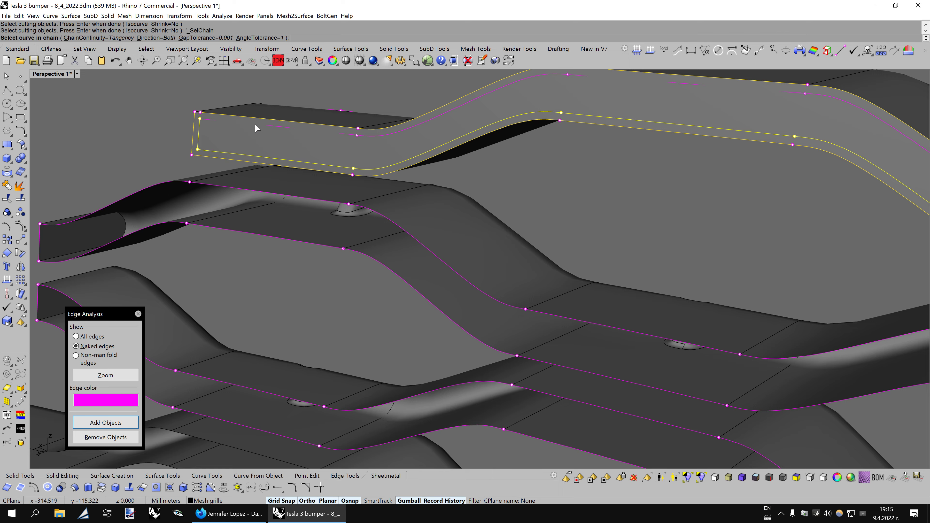
click(256, 124)
scroll(359, 134, down, 1)
scroll(359, 135, down, 3)
scroll(565, 276, up, 1)
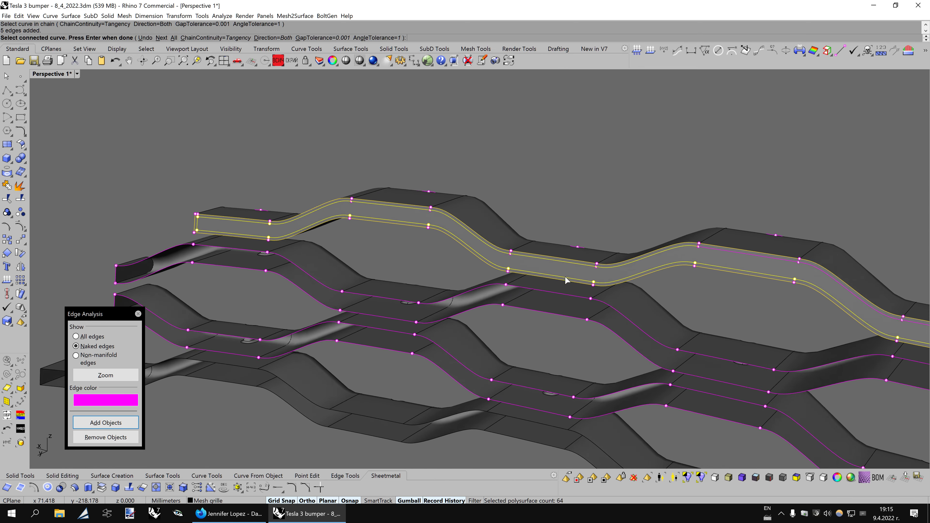
scroll(572, 269, up, 2)
scroll(636, 212, up, 2)
scroll(636, 212, up, 2)
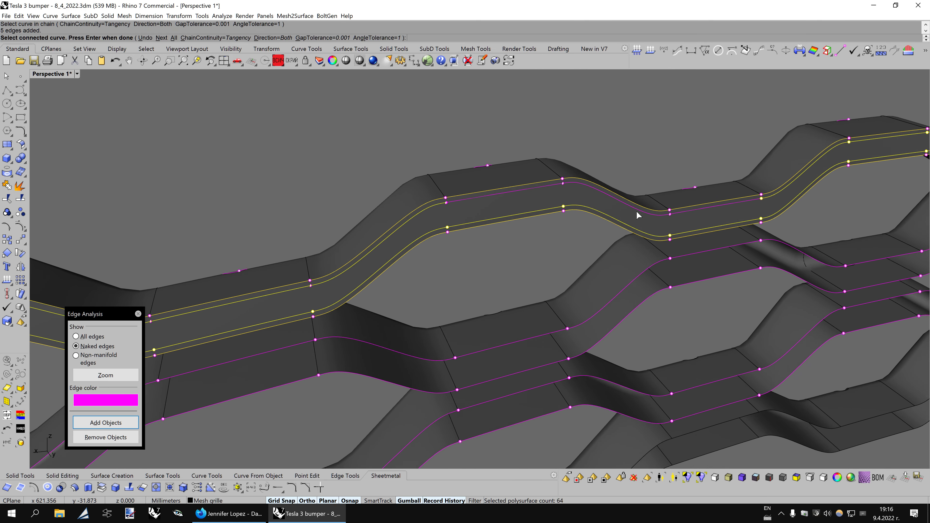
click(636, 214)
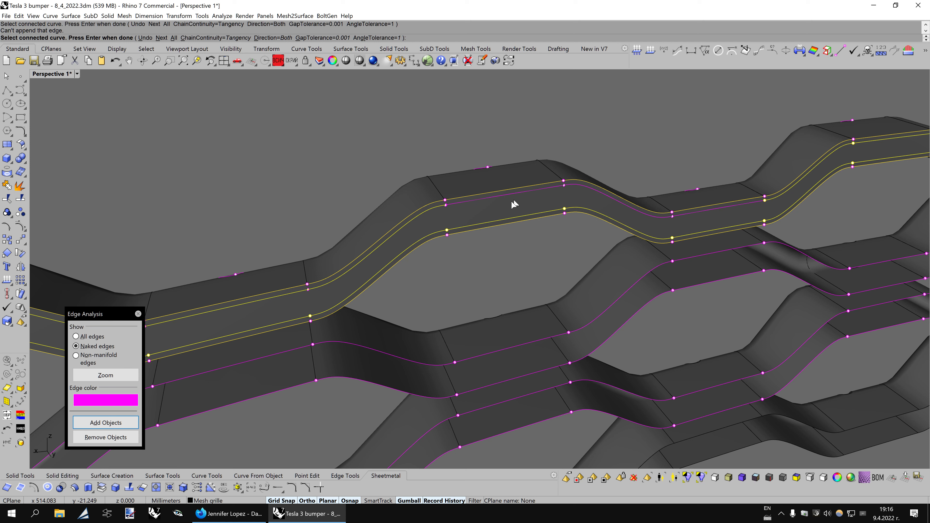
click(564, 187)
key(Return)
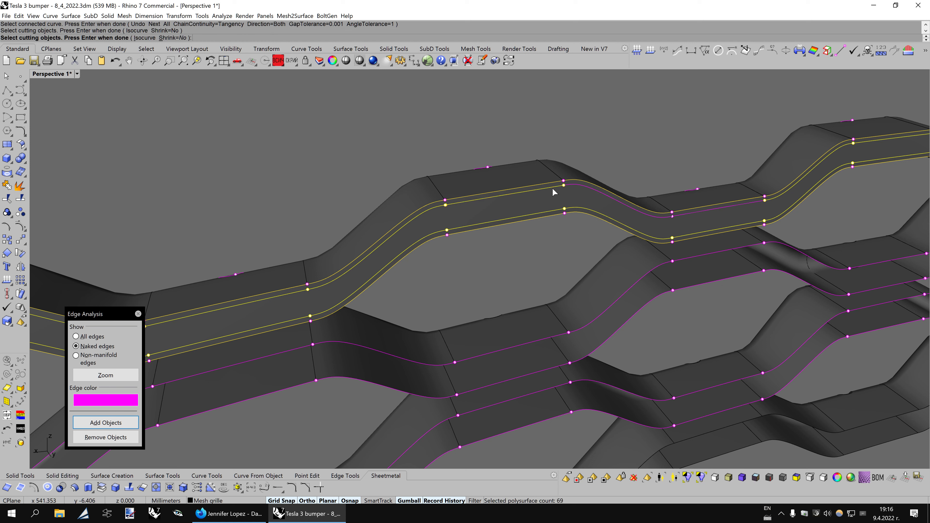
key(Return)
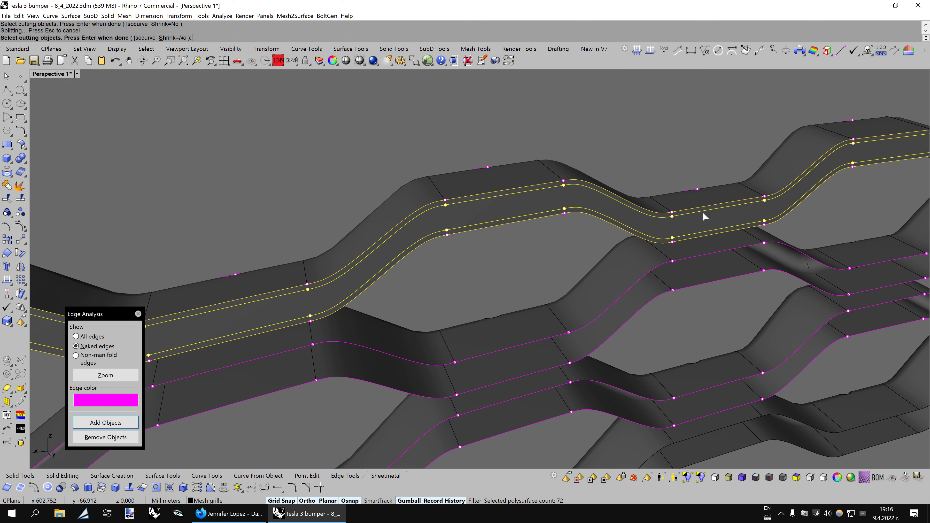
scroll(704, 213, down, 3)
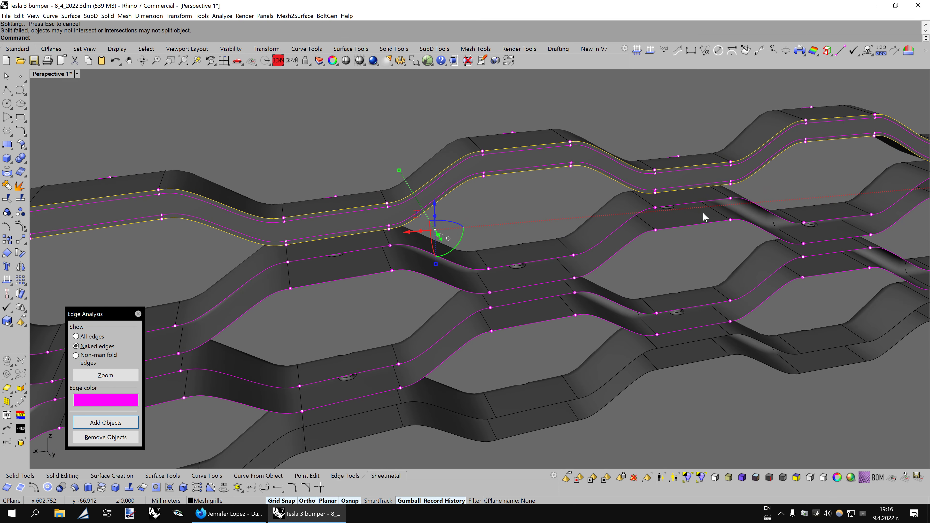
scroll(696, 213, down, 2)
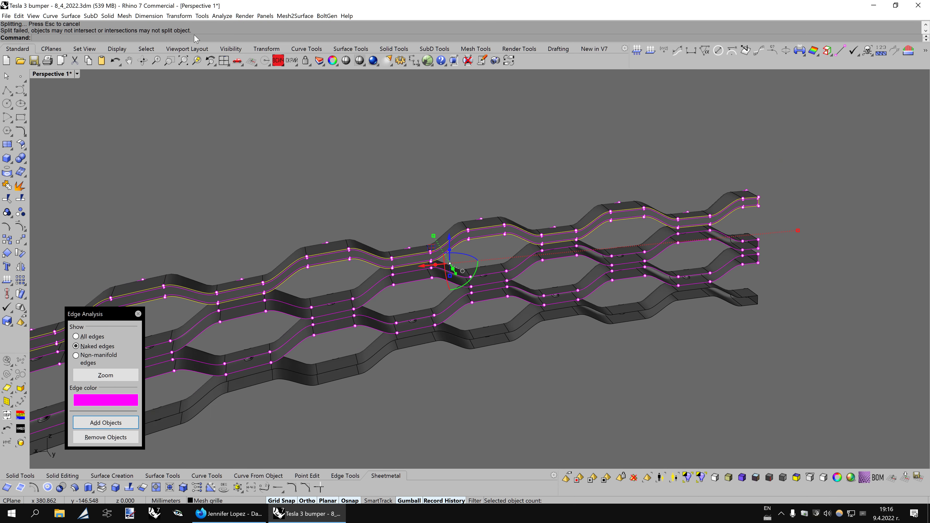
- Duplicate the border of the tube polysurface beside the top grille strip as a curve
click(451, 136)
scroll(624, 187, up, 3)
scroll(625, 187, up, 3)
scroll(624, 187, up, 2)
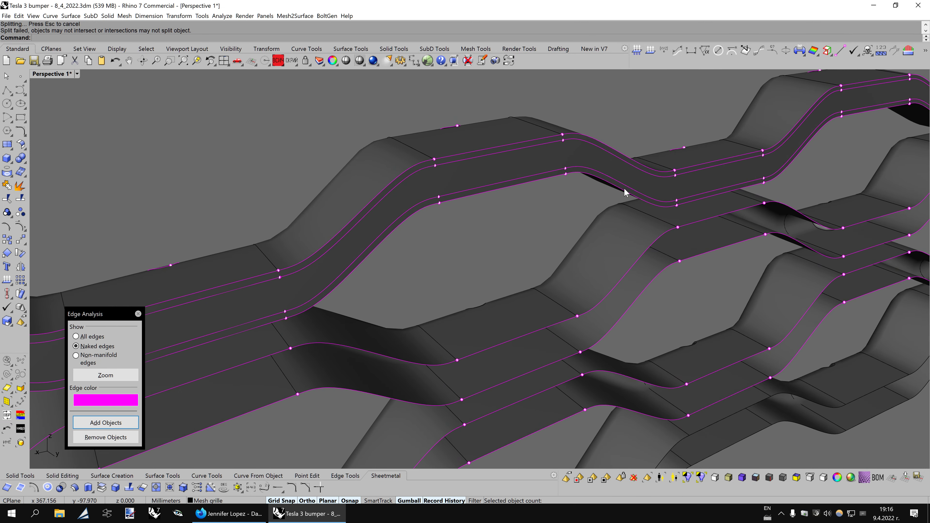
click(360, 230)
click(286, 131)
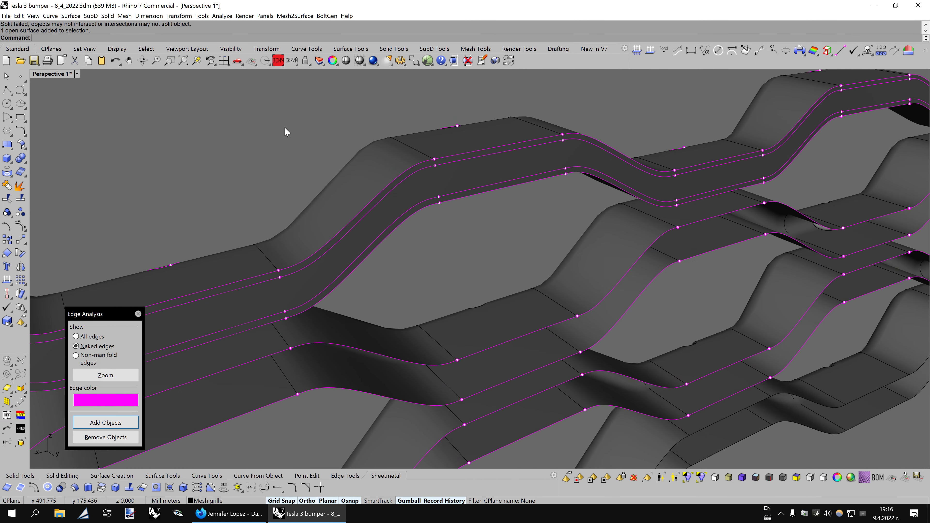
click(398, 192)
click(421, 208)
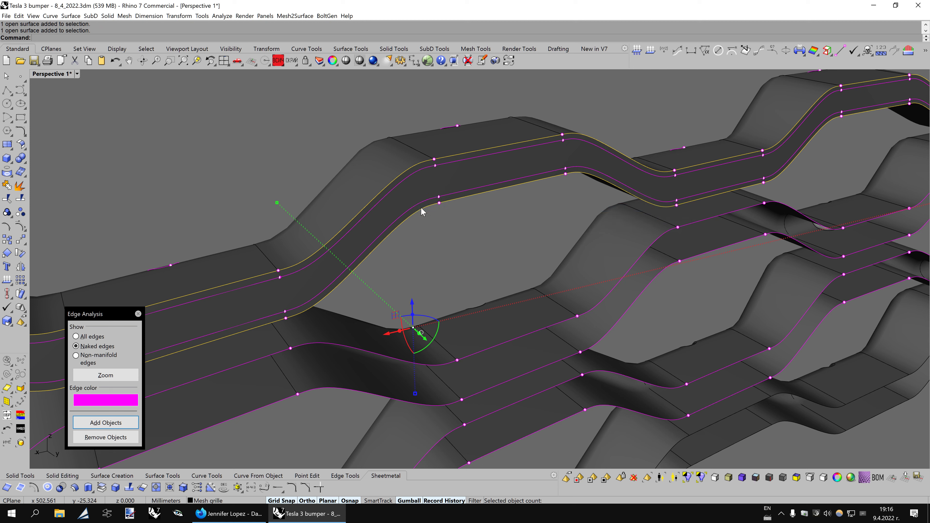
click(405, 187)
click(412, 176)
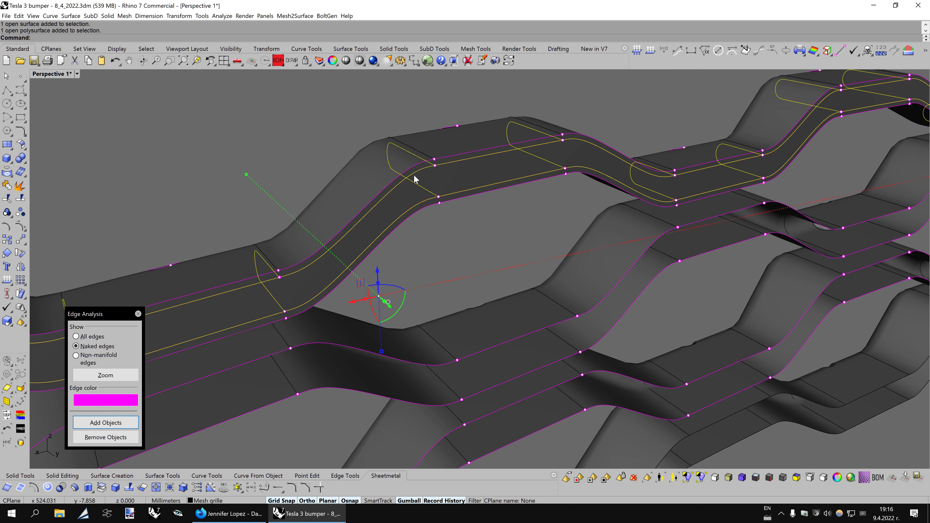
click(20, 488)
- Split the upper strip surface using the duplicated border curve as cutter
click(465, 183)
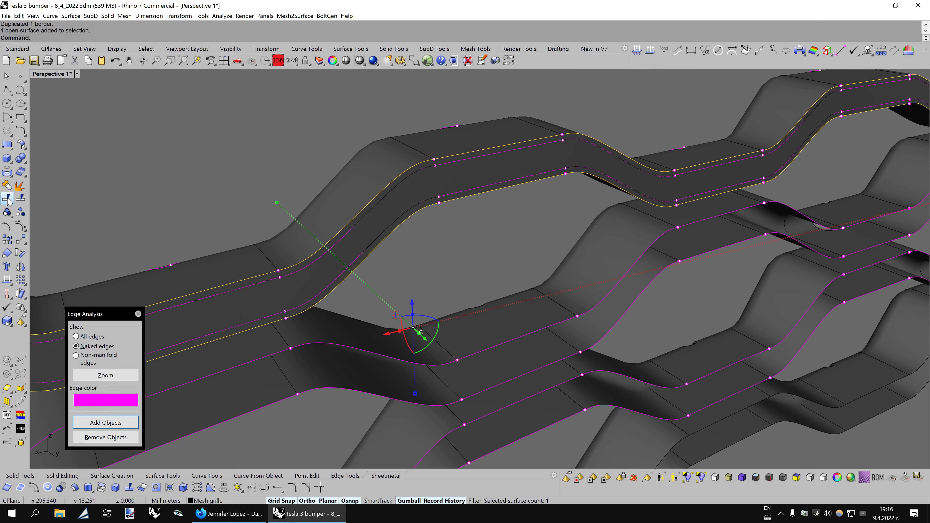
click(20, 198)
click(426, 168)
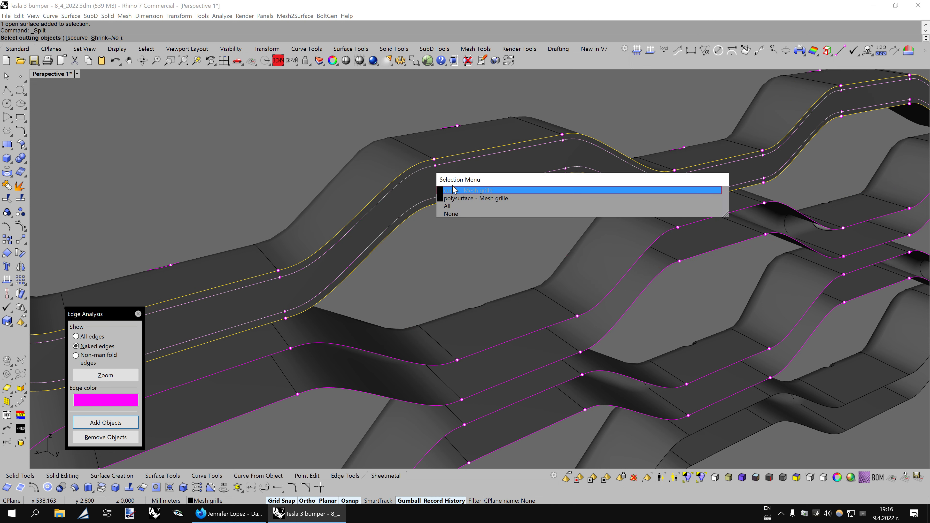
click(453, 190)
key(Return)
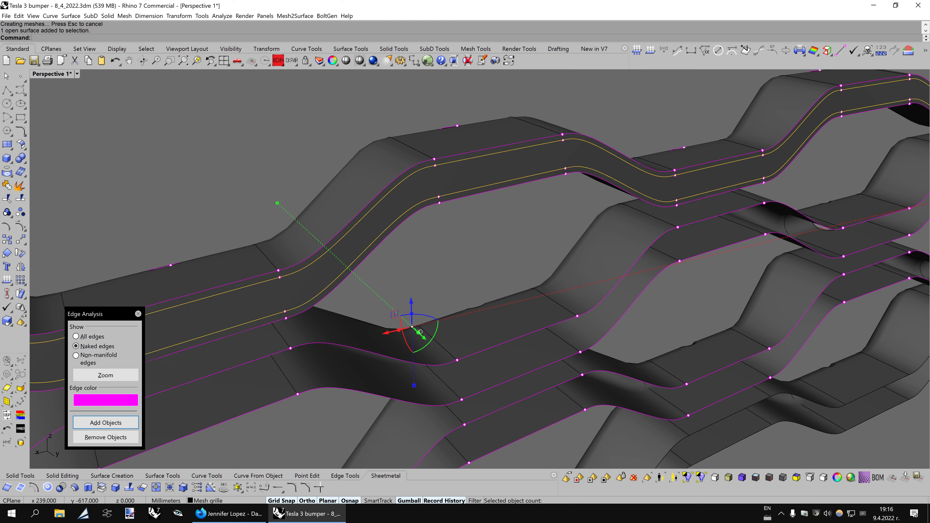
- Delete the leftover border curves on the upper strip
click(444, 162)
click(472, 183)
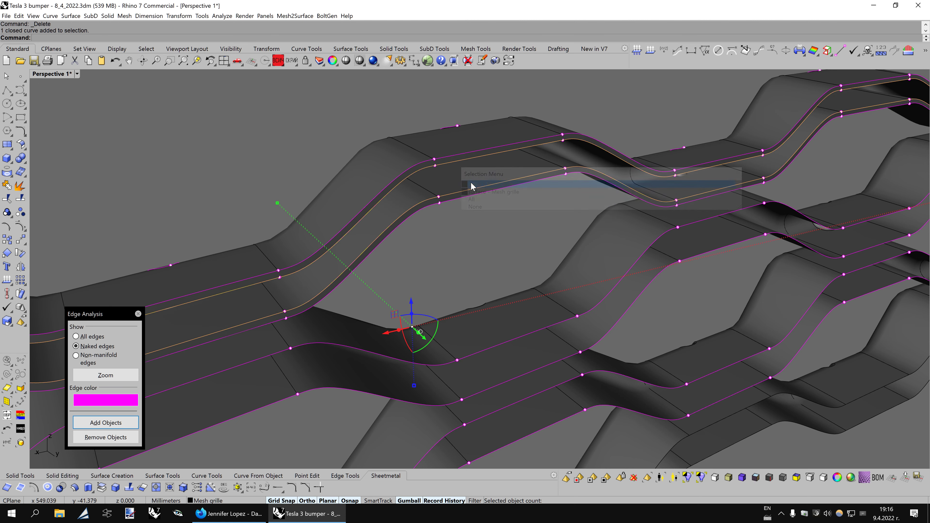
key(Delete)
- Join the three upper strip surfaces into one open polysurface
click(7, 185)
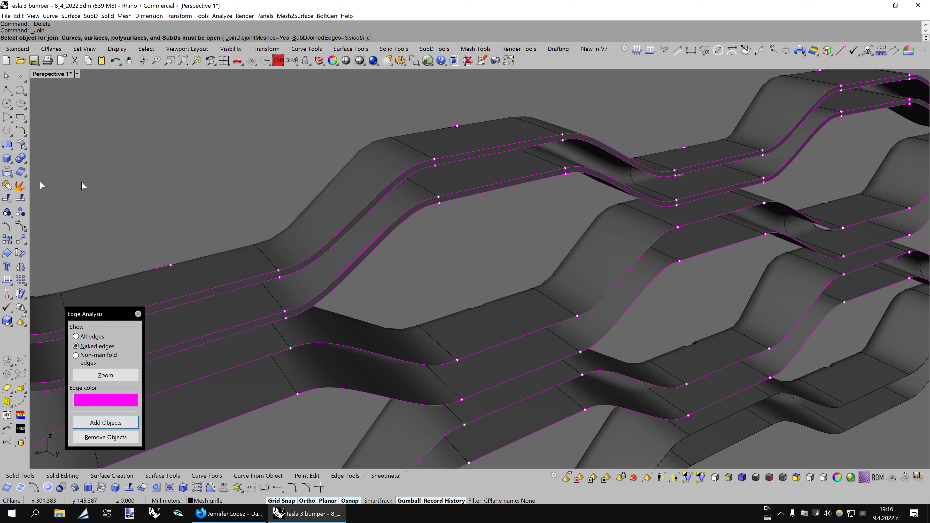
click(381, 165)
click(416, 167)
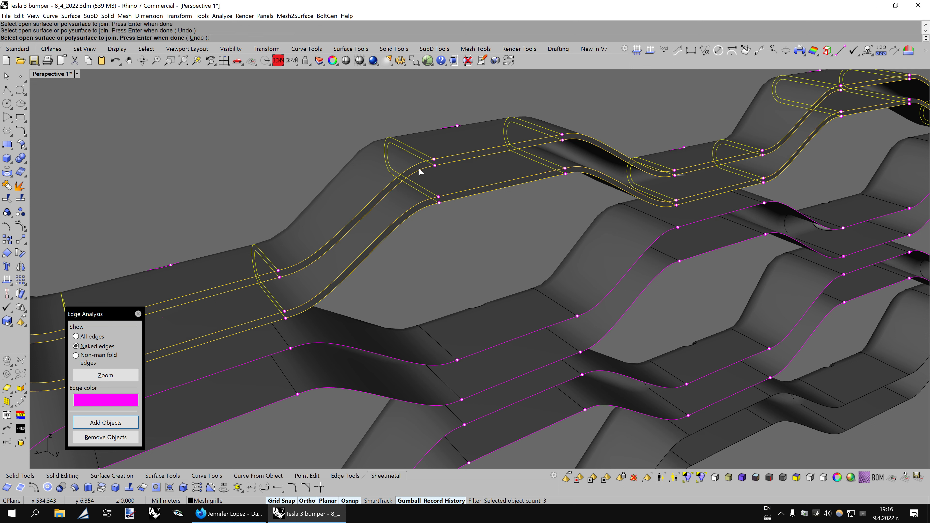
key(Return)
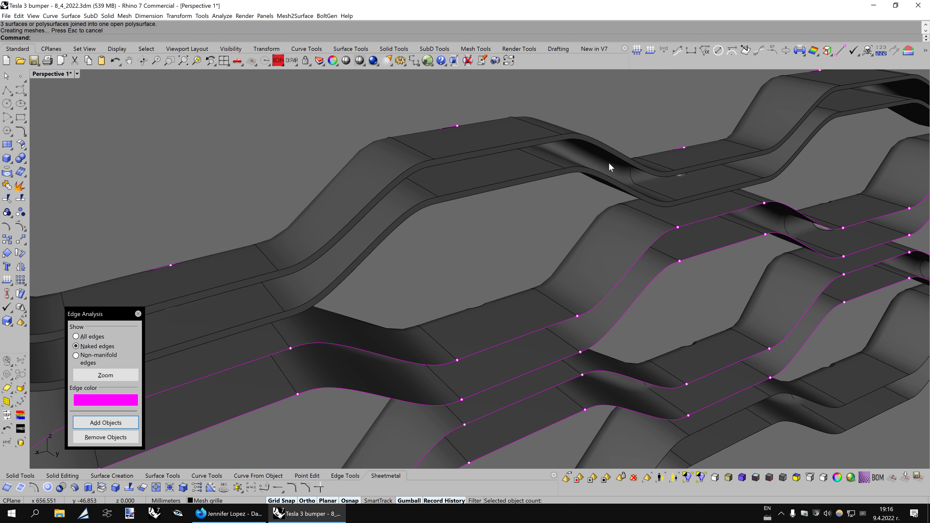
- Select the top grille row and display its naked edges with ShowEdges
scroll(609, 166, down, 3)
scroll(609, 167, down, 2)
scroll(609, 167, down, 1)
key(Left)
key(Left)
key(Left)
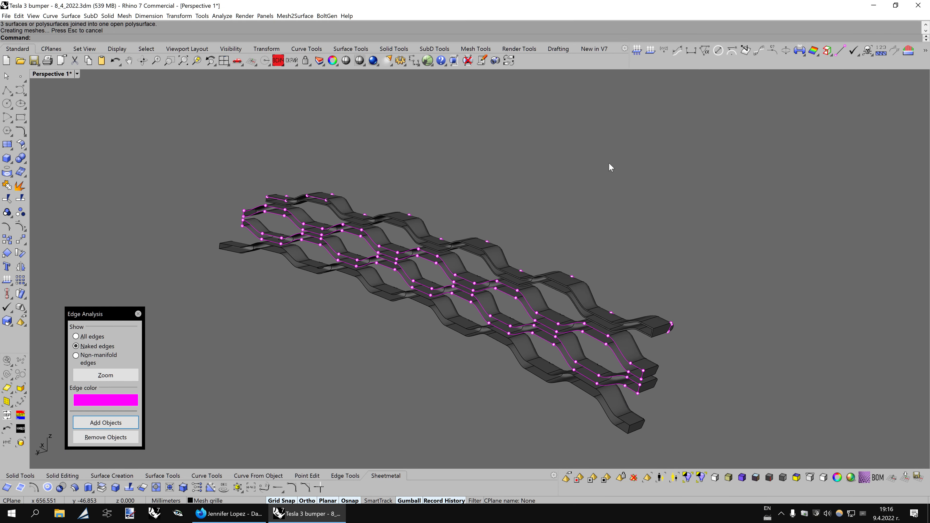
key(Left)
key(Left)
key(Left)
key(Left)
key(Left)
key(Left)
key(Left)
key(Left)
key(Left)
key(Left)
key(Left)
key(Left)
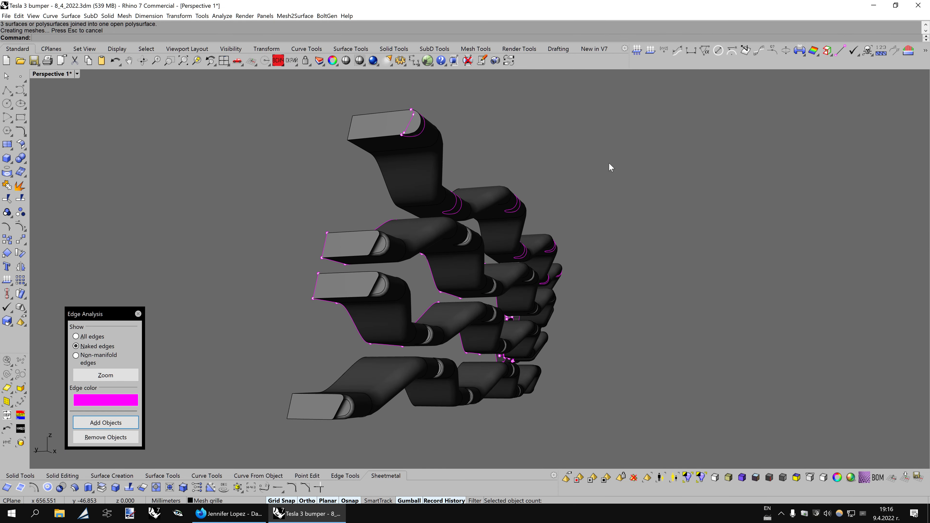
key(Left)
key(Left)
key(Left)
key(Left)
key(Left)
key(Left)
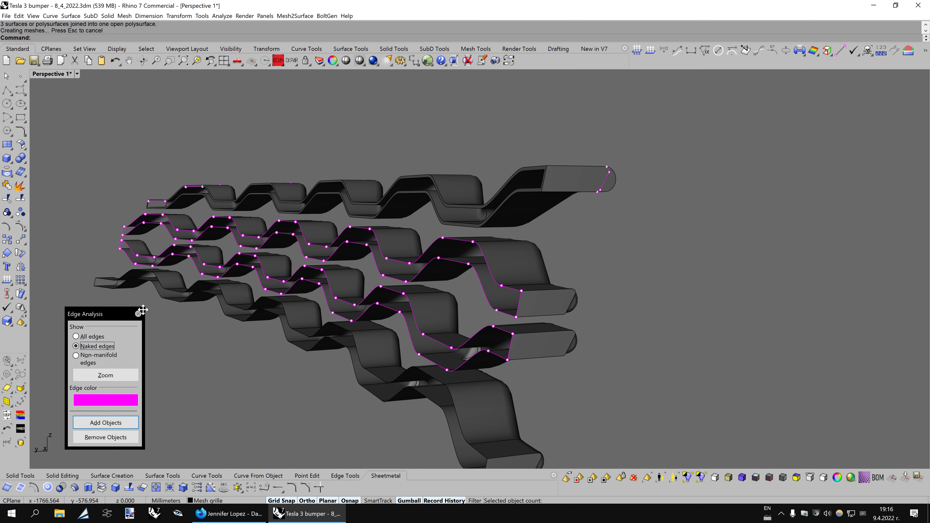
click(138, 314)
click(529, 193)
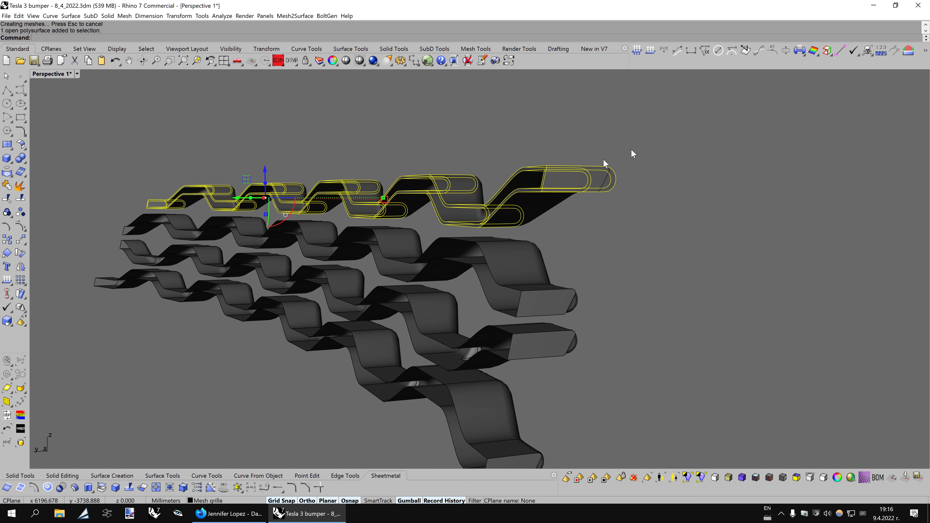
click(909, 51)
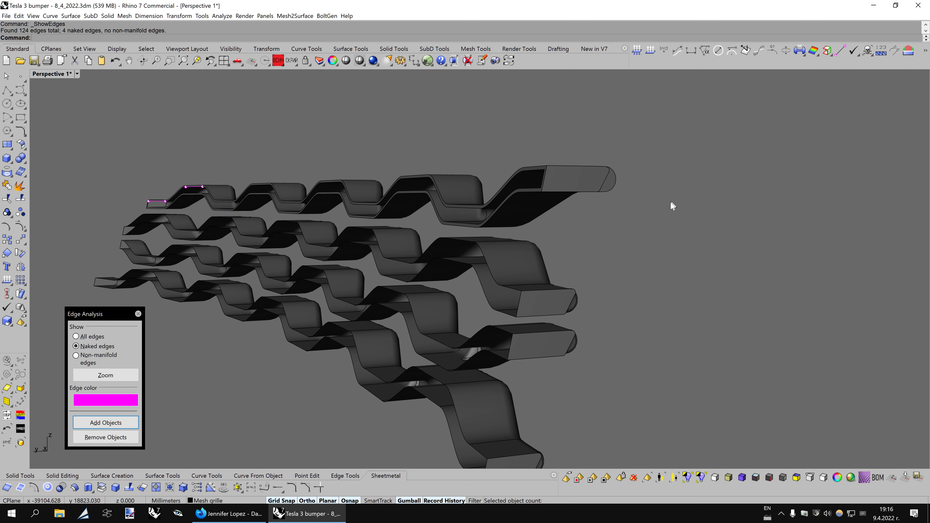
- Zoom in on the top row's naked edges and switch the viewport to Wireframe
key(Down)
key(Down)
key(Down)
key(Page_Up)
key(Page_Up)
key(Page_Up)
key(Page_Up)
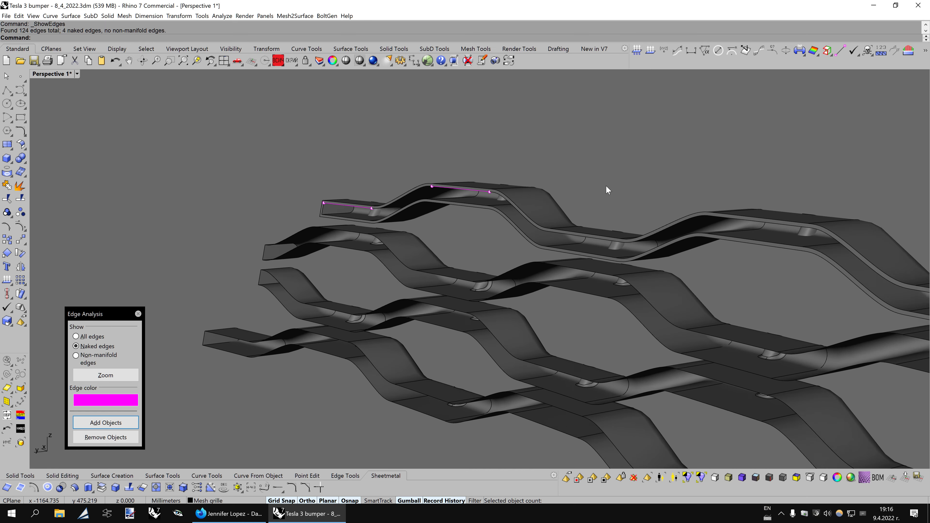
key(Page_Up)
key(Page_Up)
key(Down)
key(Down)
key(Page_Up)
key(Page_Up)
key(Page_Up)
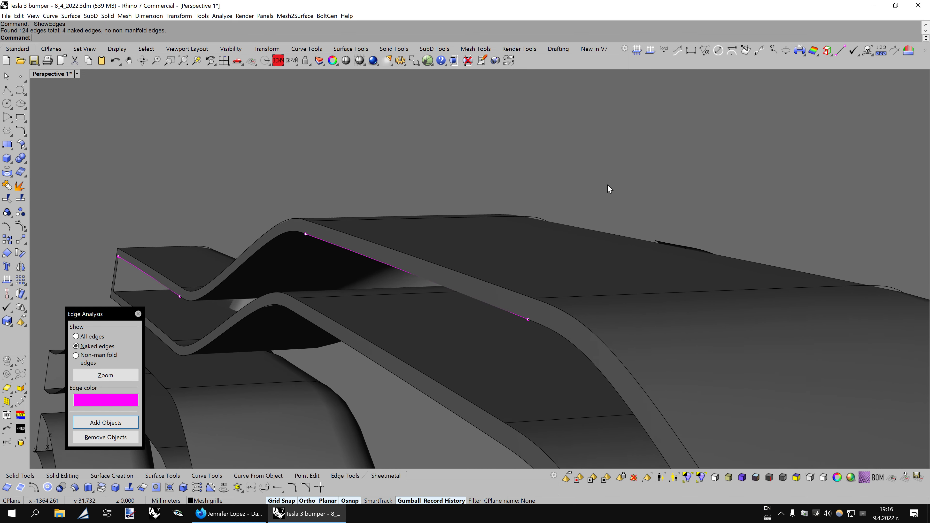
key(Page_Up)
key(Page_Up)
key(Page_Up)
key(Page_Up)
key(Page_Up)
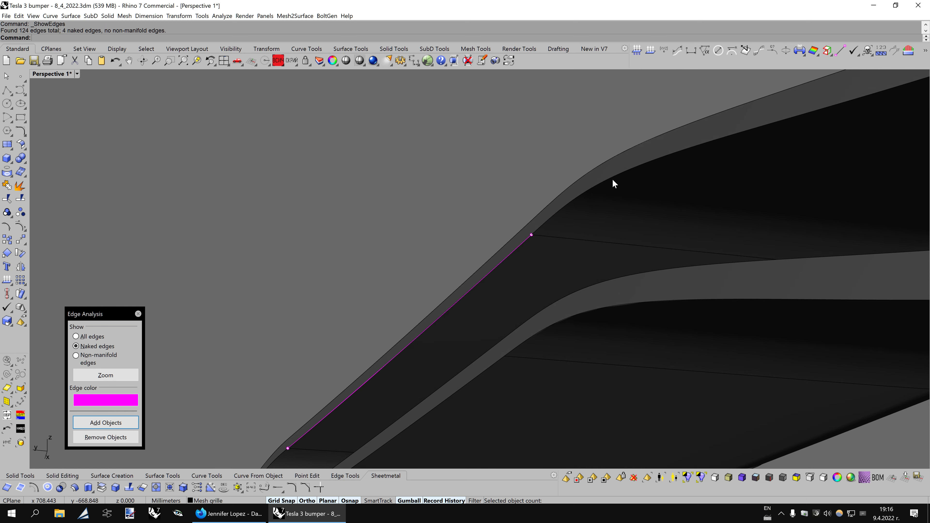
key(ctrl+alt+w)
key(Page_Down)
key(Page_Down)
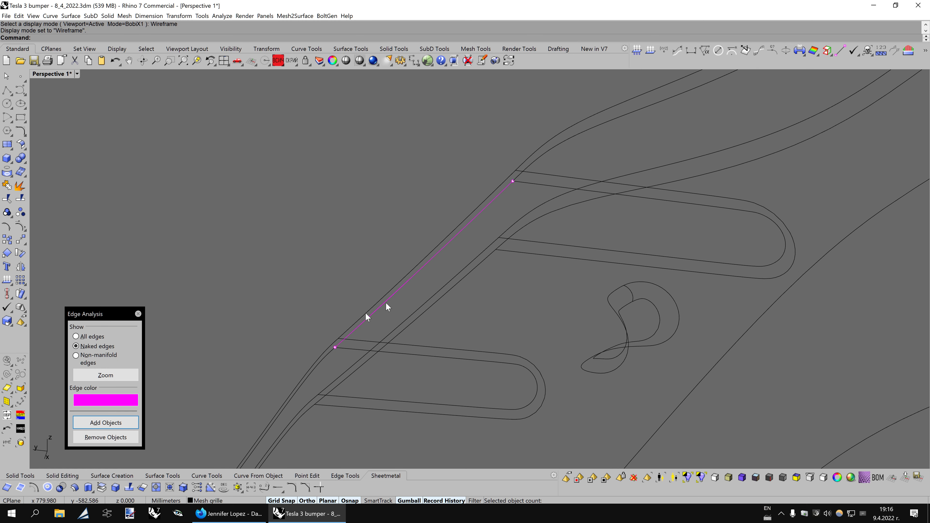
- Extract two surfaces from the tube-end polysurface
click(115, 487)
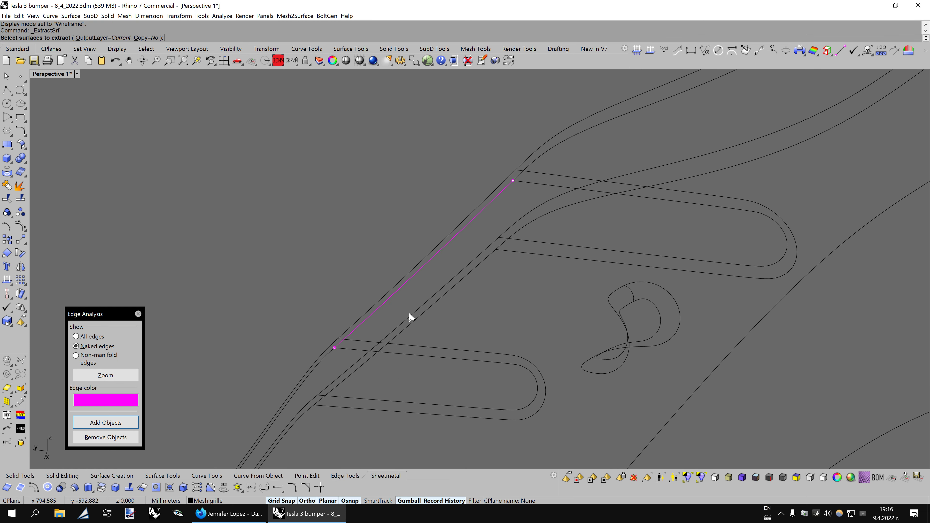
click(392, 300)
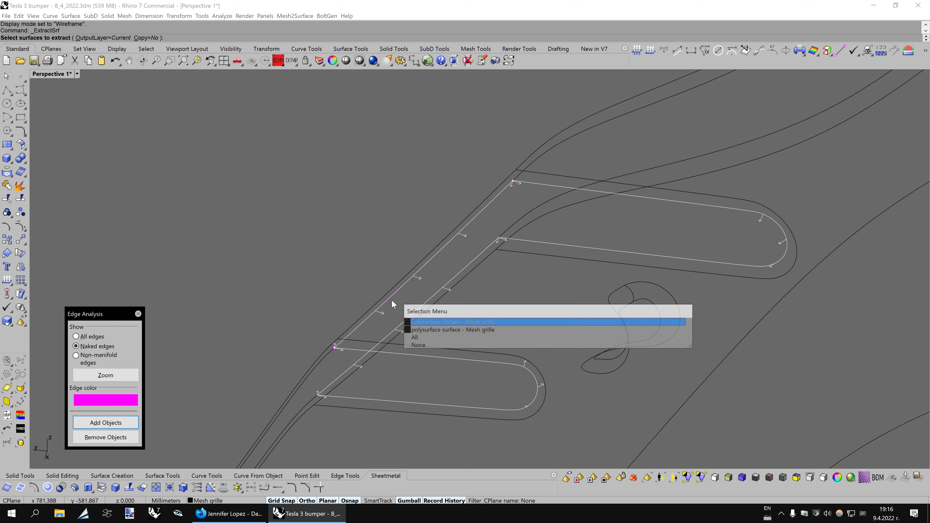
click(422, 325)
right_drag(431, 305, 364, 224)
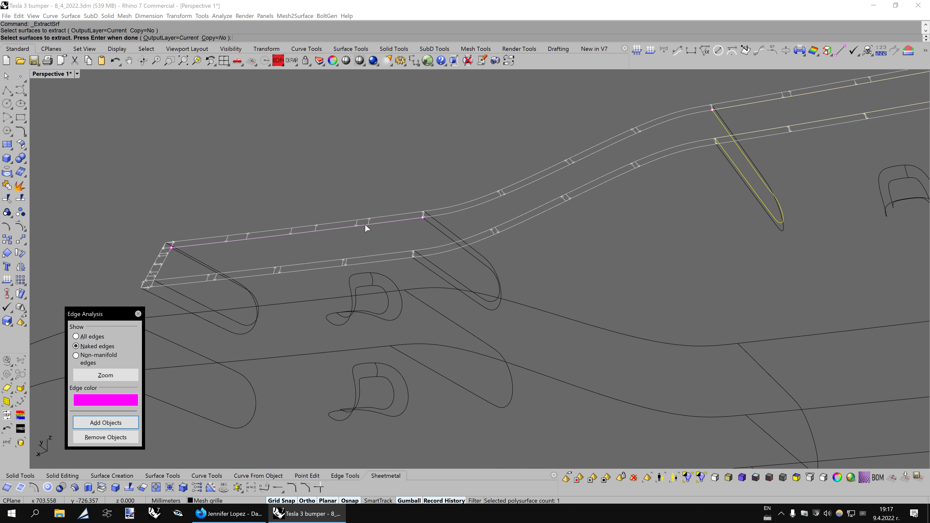
click(364, 224)
click(388, 250)
key(Return)
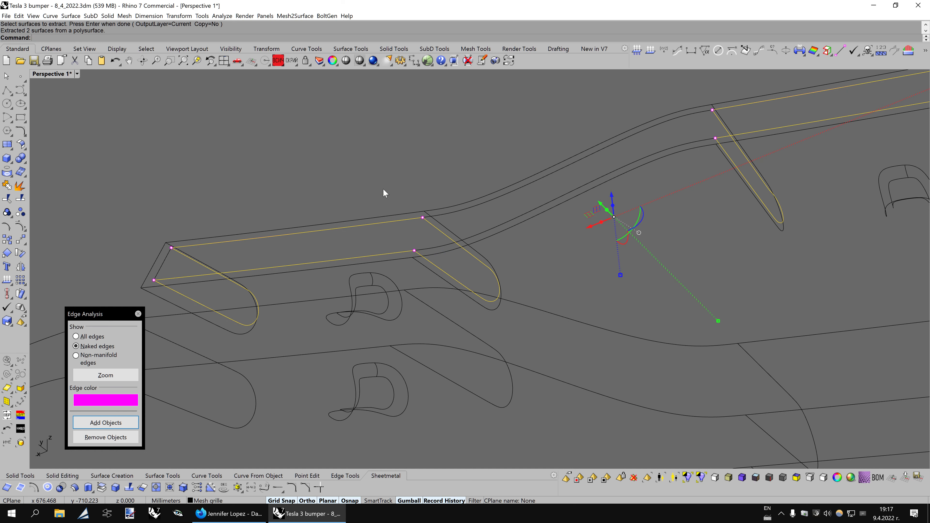
key(Escape)
- Untrim two trimmed edges of the extracted surface
click(159, 490)
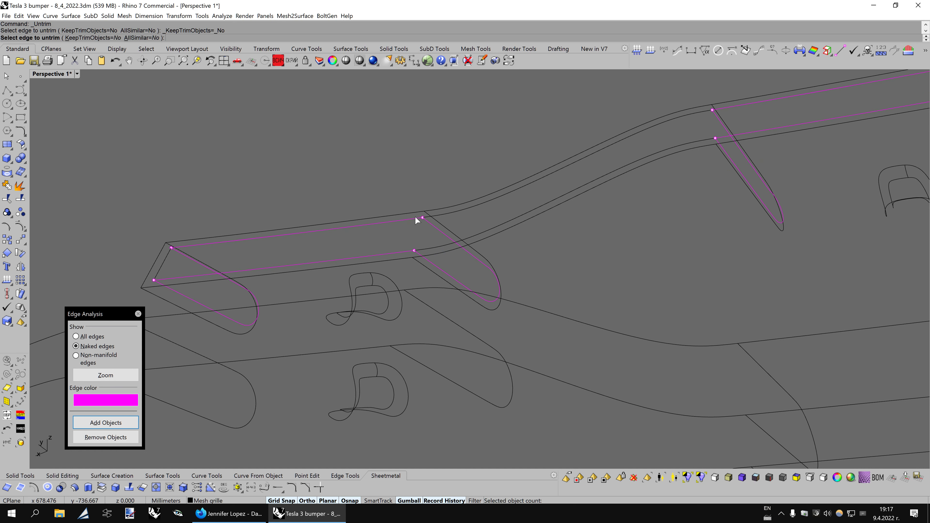
click(417, 217)
click(447, 239)
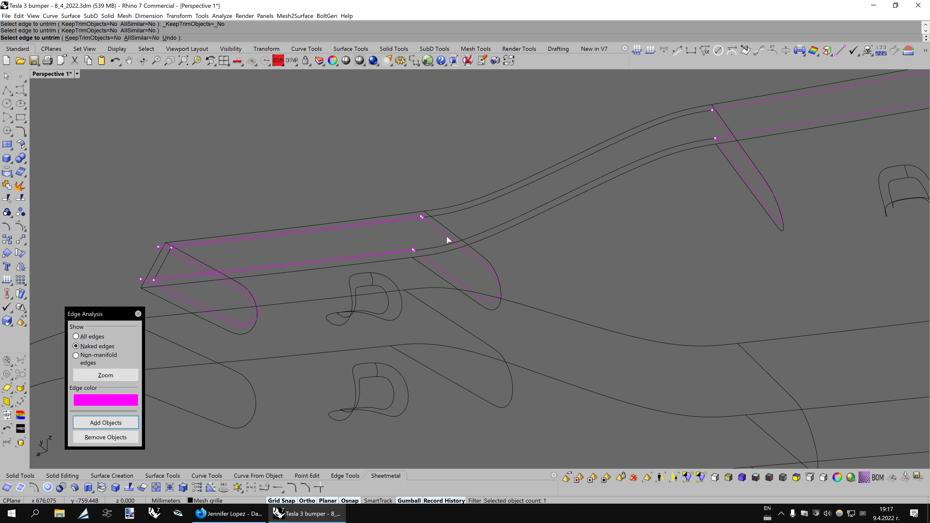
right_drag(446, 235, 472, 164)
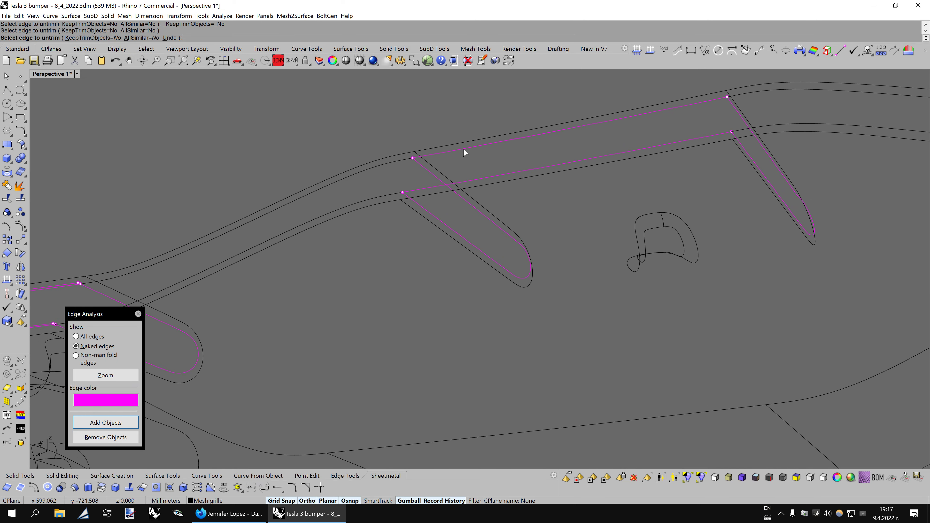
click(471, 151)
click(486, 171)
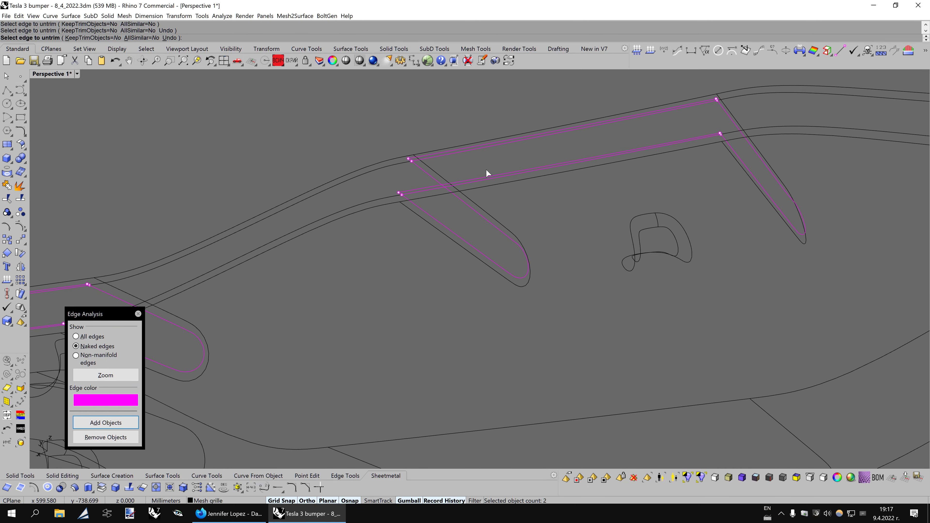
right_drag(486, 170, 473, 177)
key(Return)
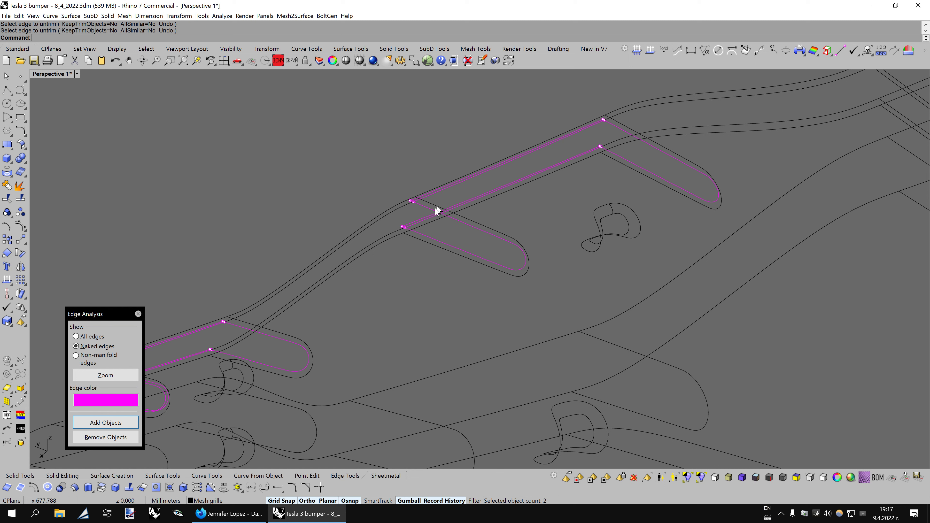
- Split the untrimmed surface with two edges into three pieces
click(431, 208)
click(459, 232)
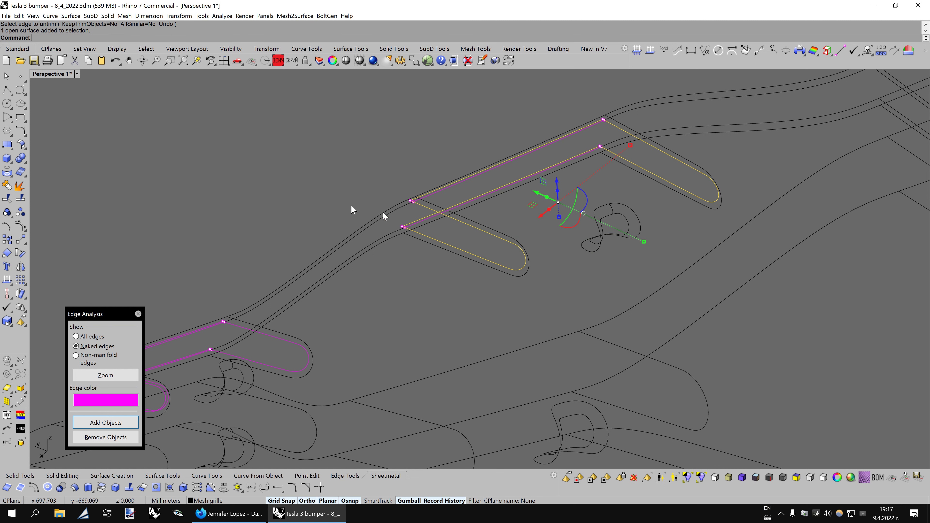
click(24, 187)
click(444, 189)
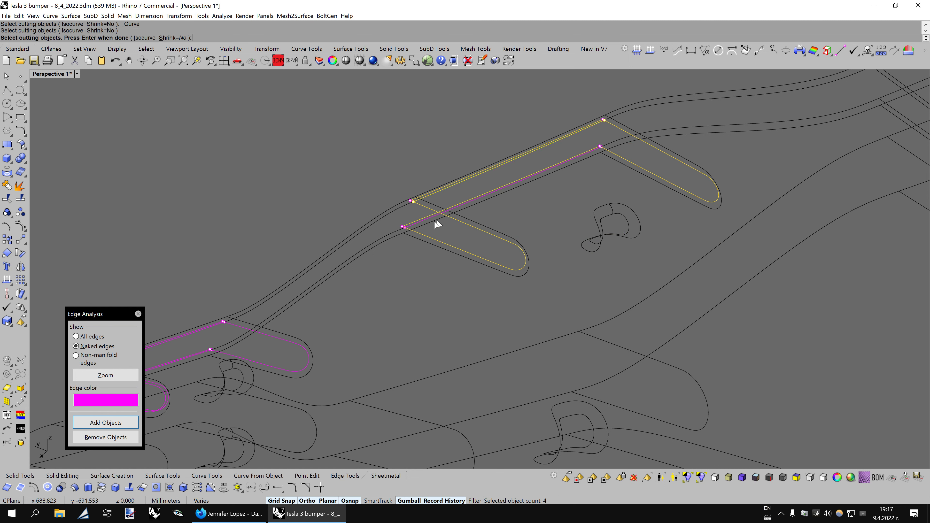
click(426, 220)
key(Return)
- Delete the middle strip and join the remaining two surfaces
click(425, 195)
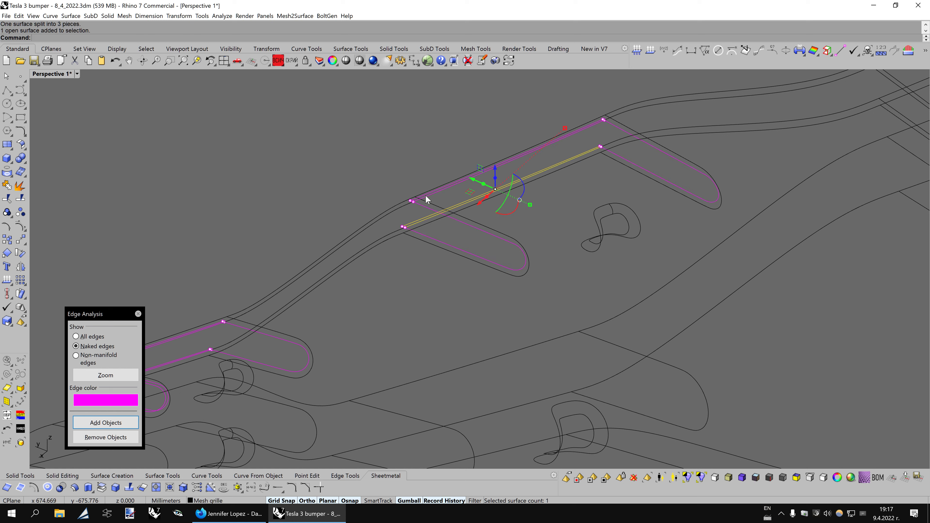
key(Escape)
click(425, 194)
key(Delete)
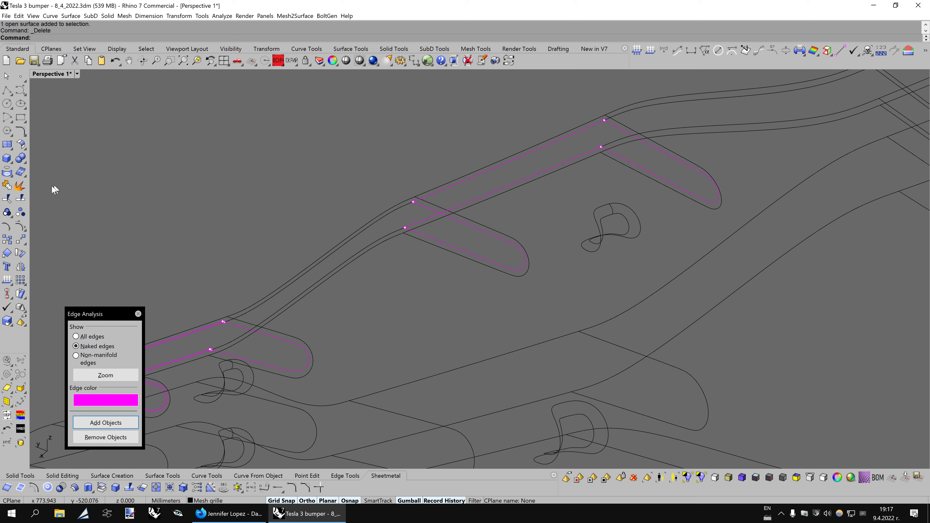
click(7, 186)
click(409, 233)
key(Return)
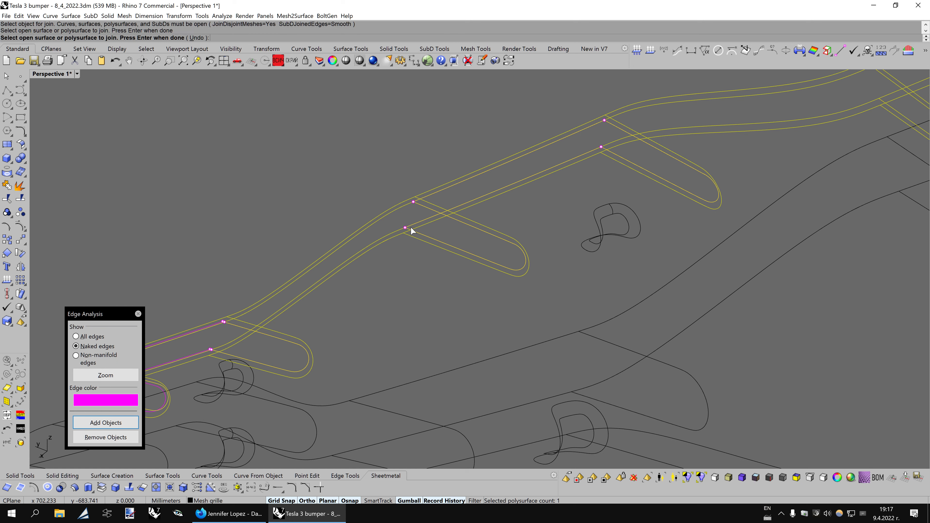
- Split the polysurface using its upper long edge, lower U-shaped edge and another edge
right_drag(411, 226, 507, 272)
scroll(506, 271, up, 3)
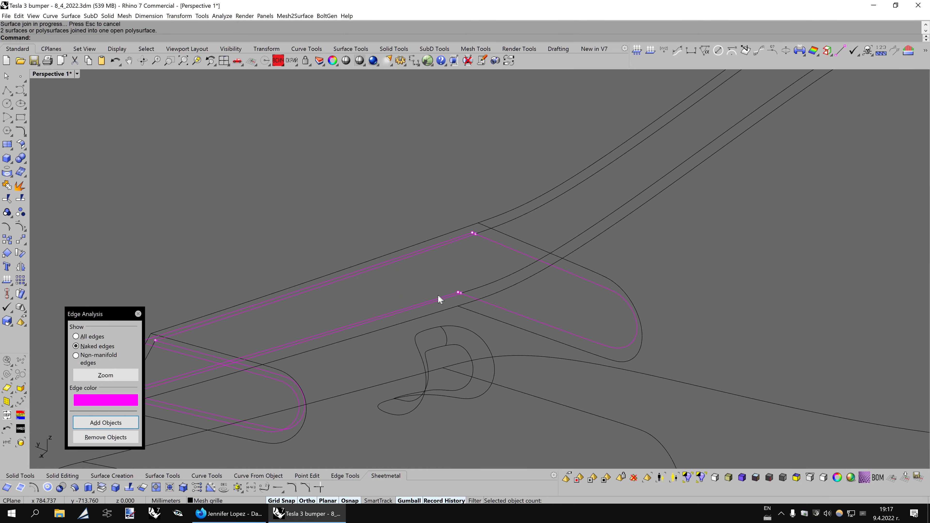
click(21, 198)
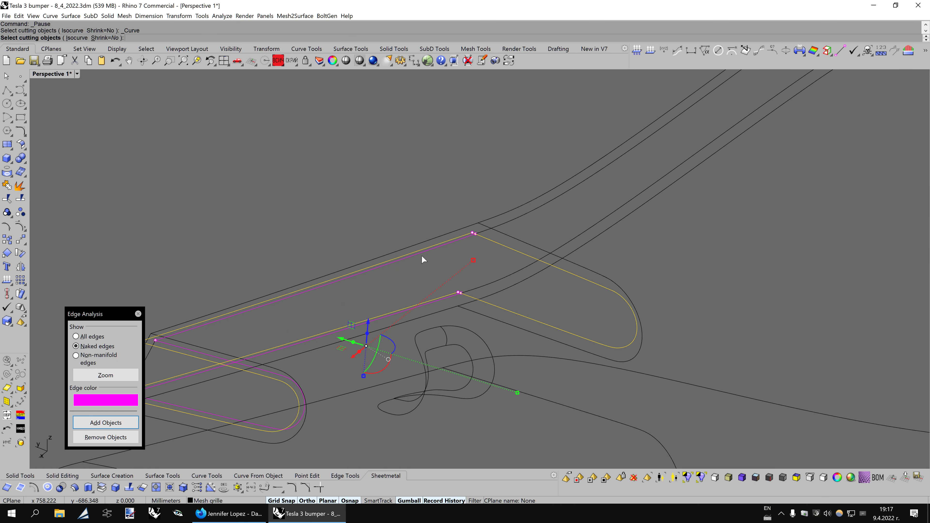
click(411, 307)
key(Return)
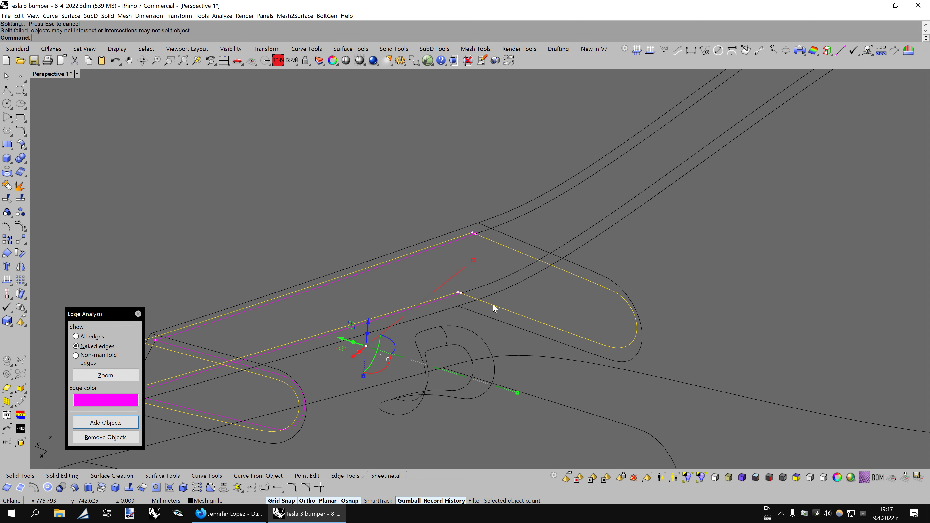
shift+right_drag(321, 276, 446, 236)
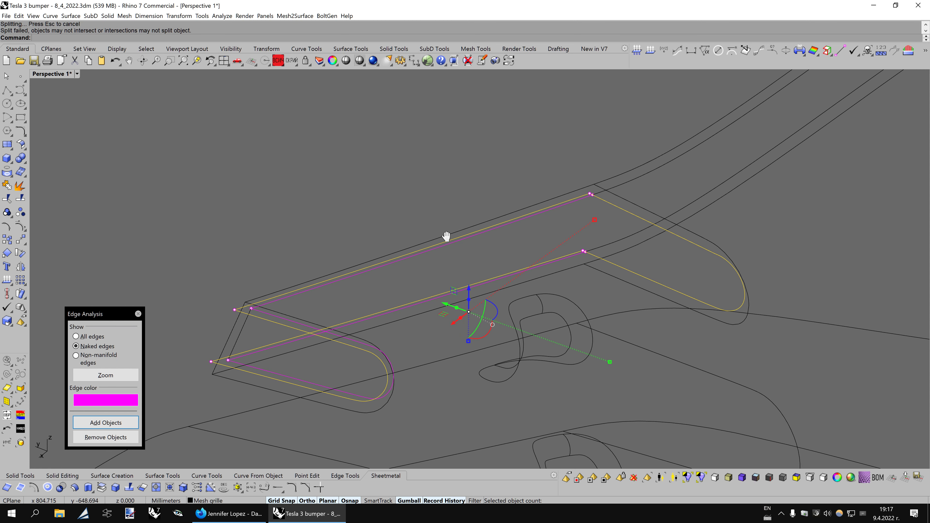
key(Return)
click(315, 289)
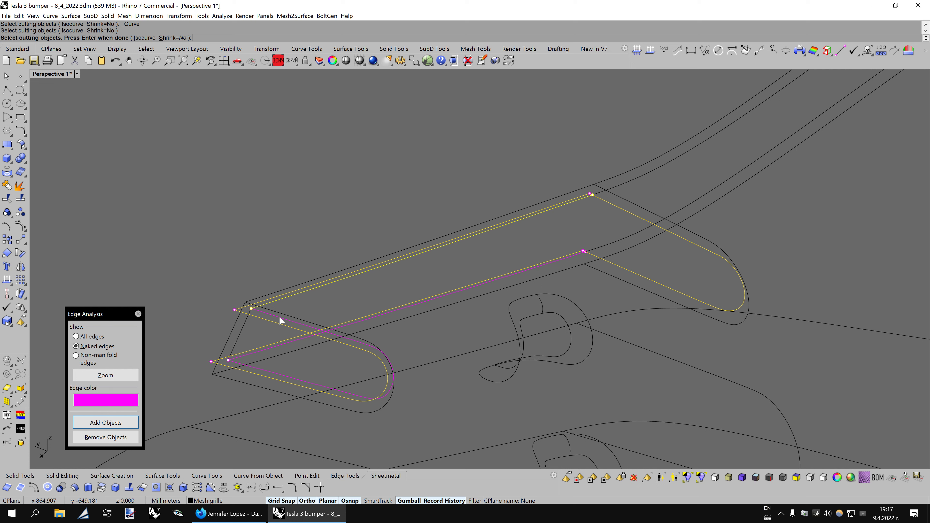
click(279, 318)
click(348, 323)
key(Return)
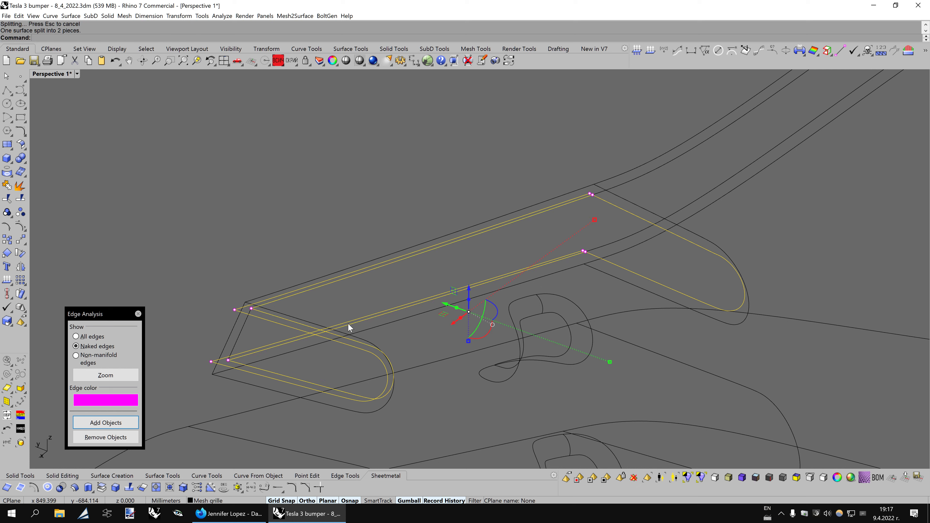
- Delete the unwanted split piece and join the rest into one closed polysurface
key(Delete)
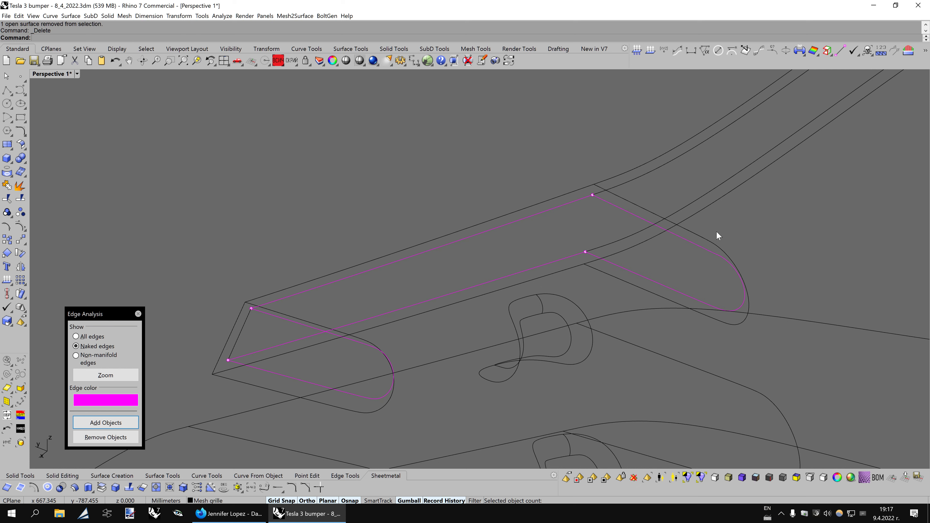
click(5, 184)
click(313, 287)
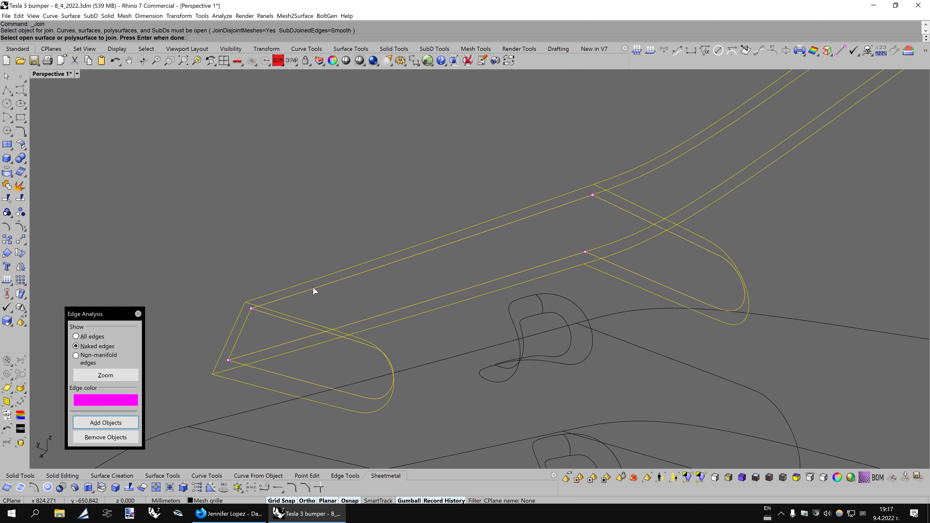
key(Return)
- Switch to shaded display, zoom in on a grille tube, and select its small bump
key(F5)
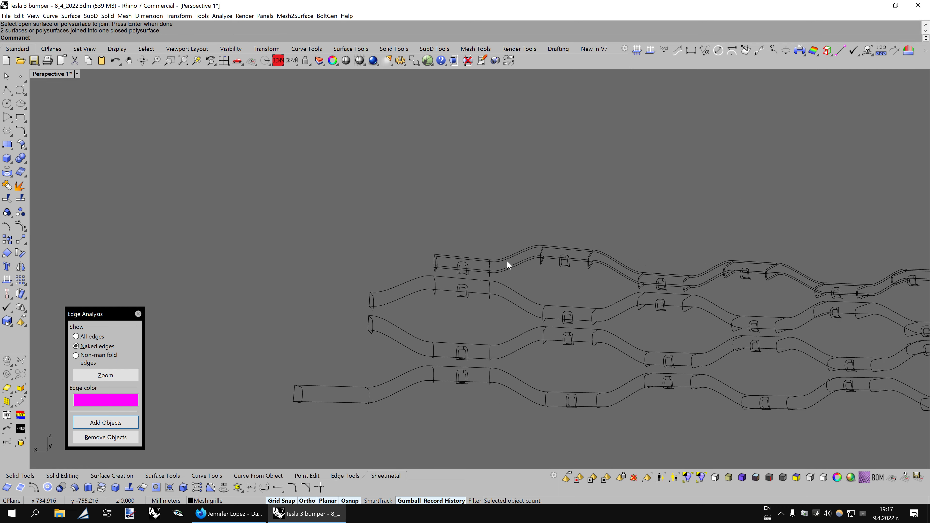
scroll(528, 267, up, 2)
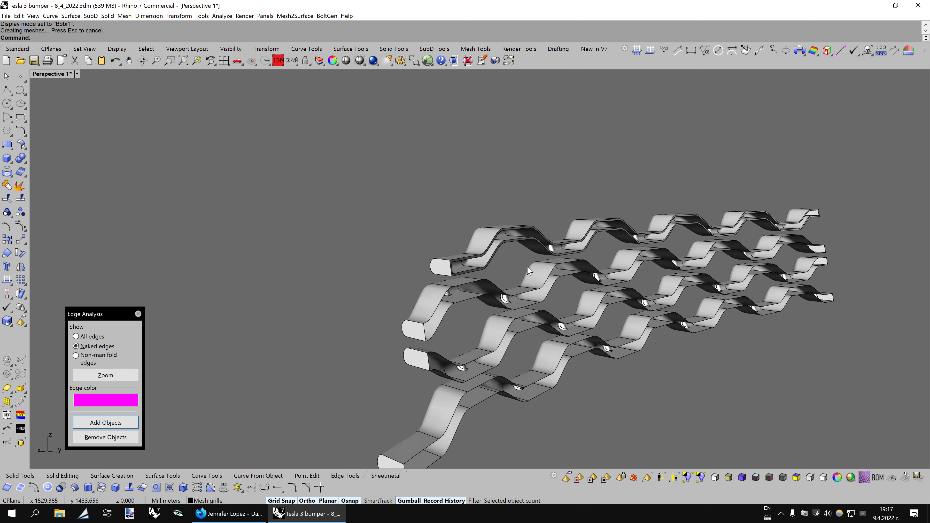
scroll(528, 267, up, 2)
scroll(528, 267, up, 2)
scroll(528, 268, down, 2)
scroll(528, 268, down, 2)
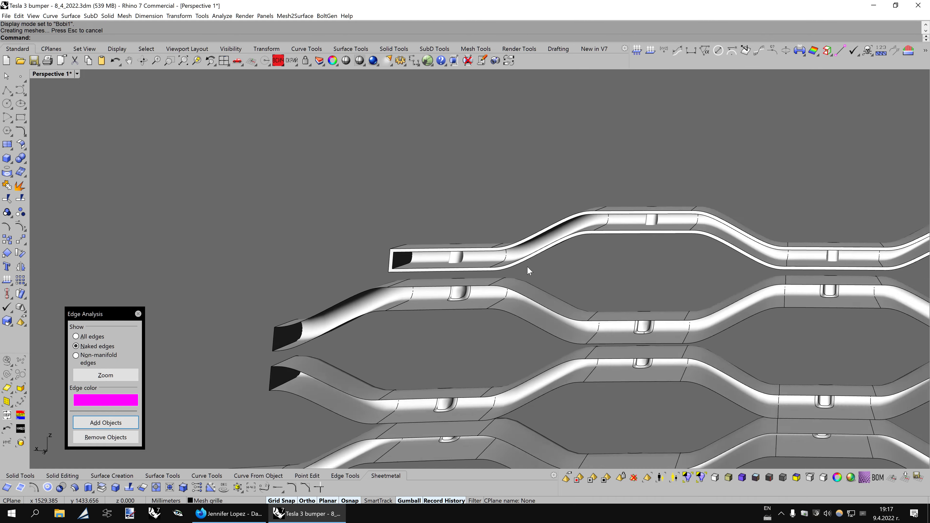
scroll(528, 267, down, 2)
scroll(528, 267, down, 1)
scroll(528, 270, up, 5)
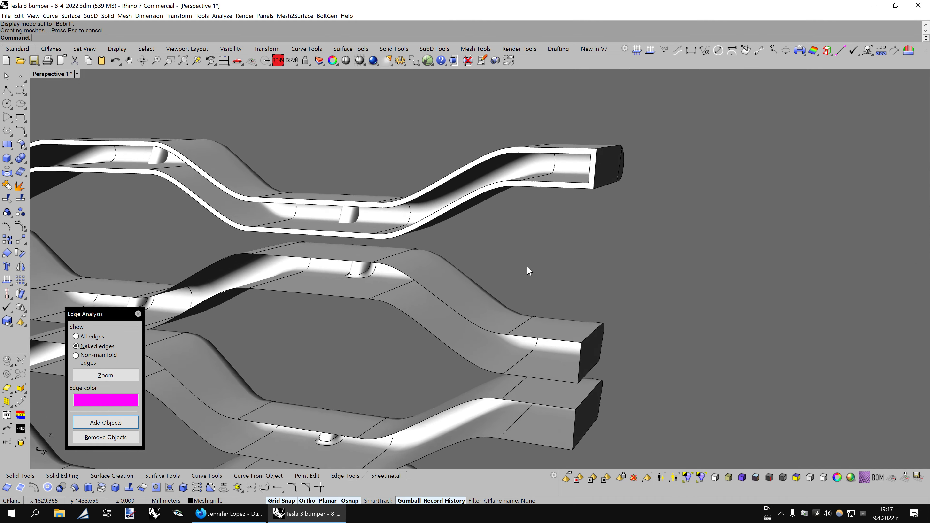
scroll(526, 266, up, 5)
scroll(556, 256, up, 4)
scroll(570, 252, up, 2)
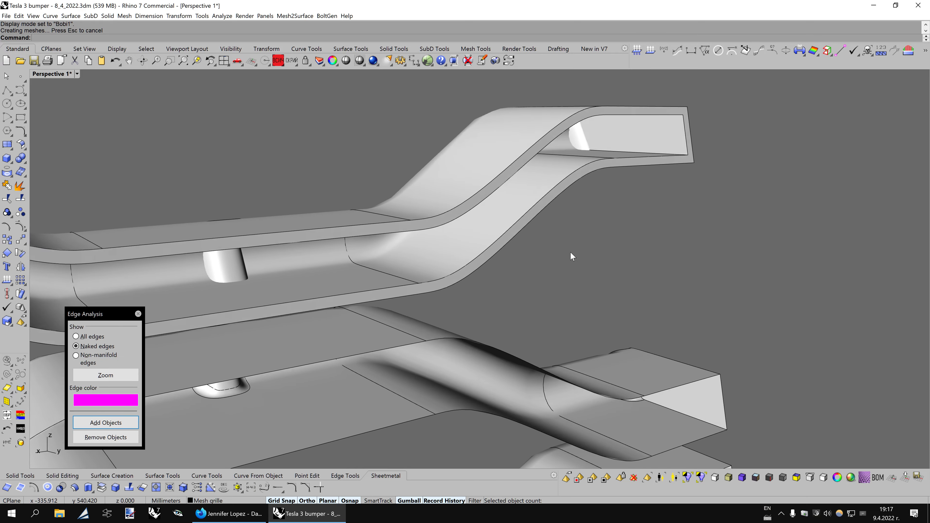
scroll(570, 253, up, 2)
scroll(570, 252, up, 2)
scroll(570, 252, up, 3)
scroll(570, 252, up, 2)
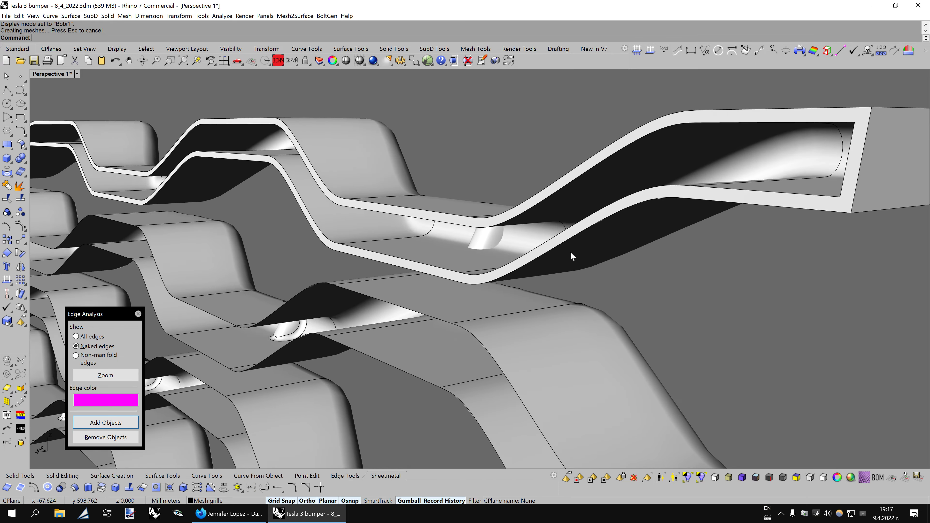
scroll(571, 253, up, 2)
scroll(570, 252, up, 2)
scroll(570, 252, up, 2)
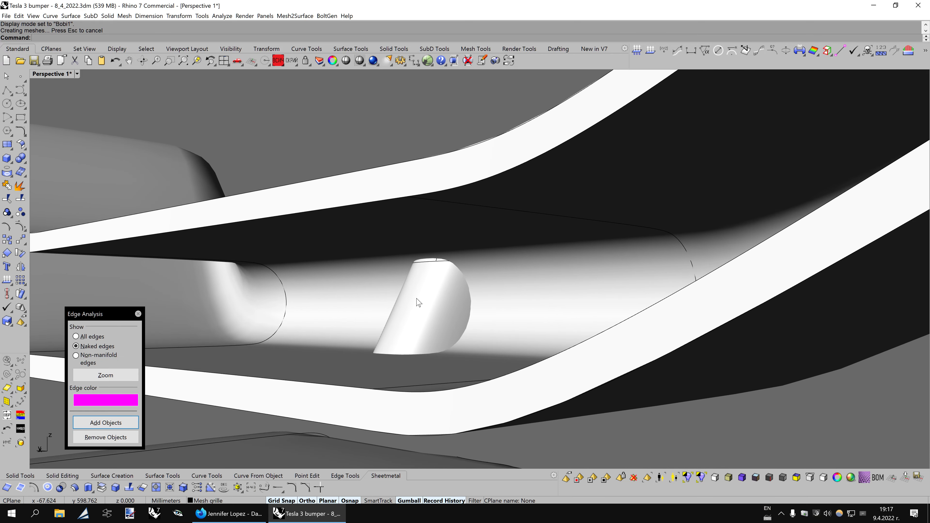
click(417, 298)
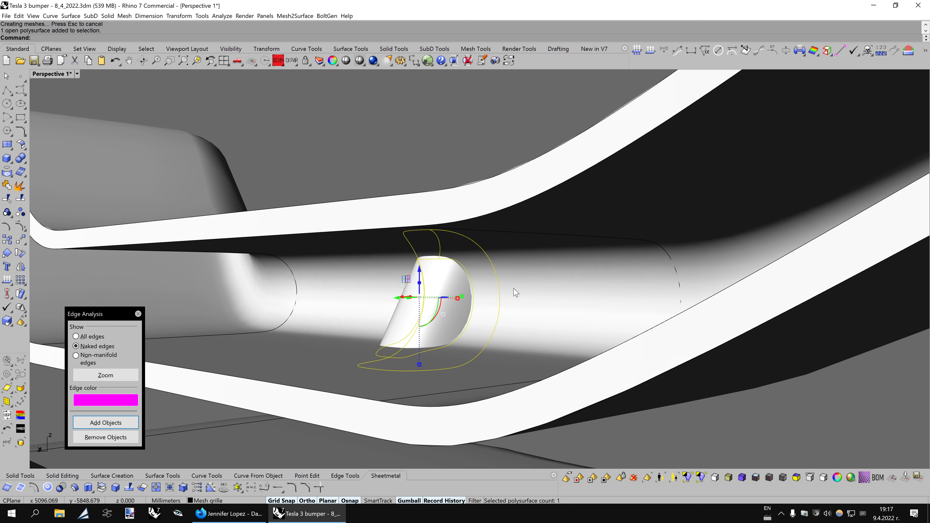
- Extract a copy of the bump surface from the grille-tube polysurface
key(Escape)
click(99, 487)
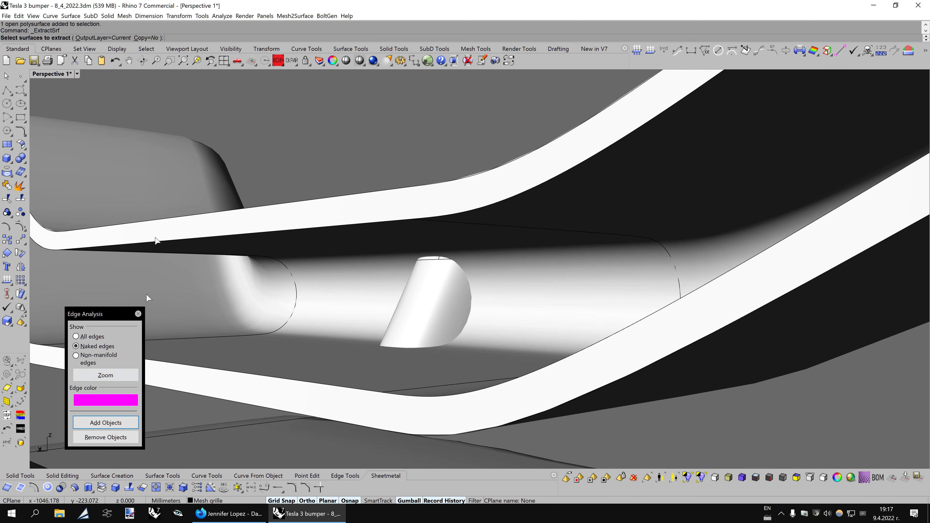
click(148, 38)
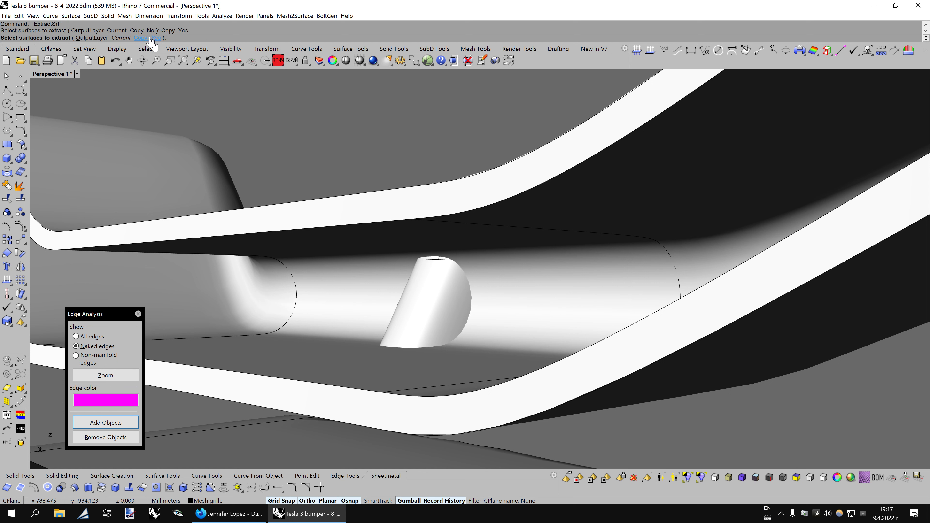
click(440, 304)
key(Return)
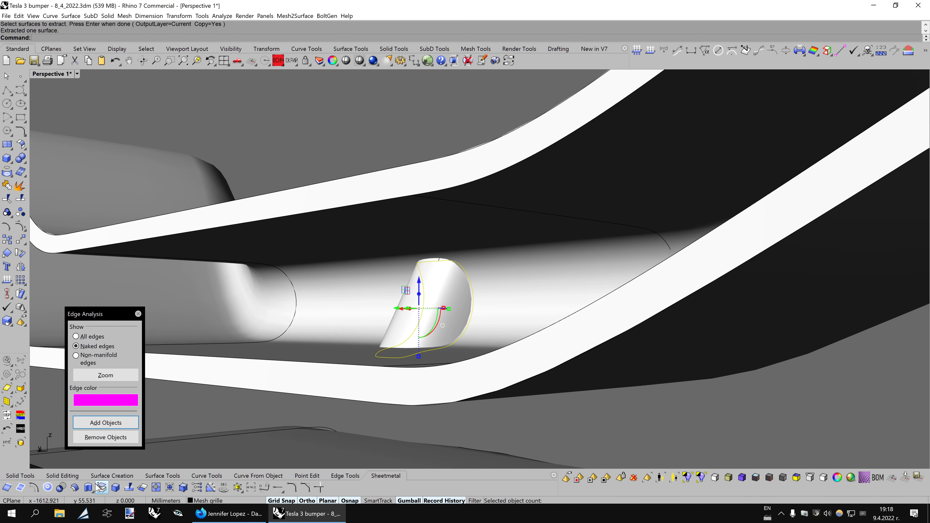
- Check the extracted bump surface's normal direction in wireframe, then return to shaded display
click(75, 490)
key(ctrl+alt+w)
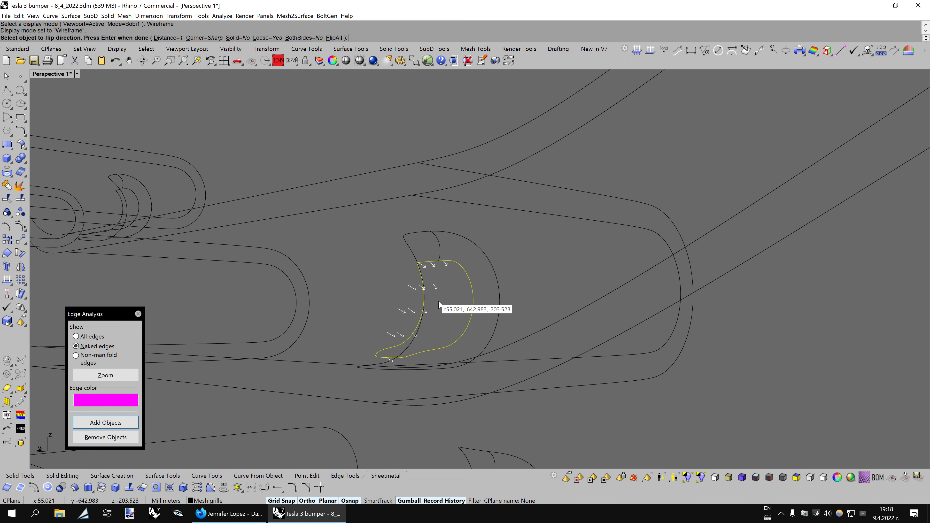
key(Return)
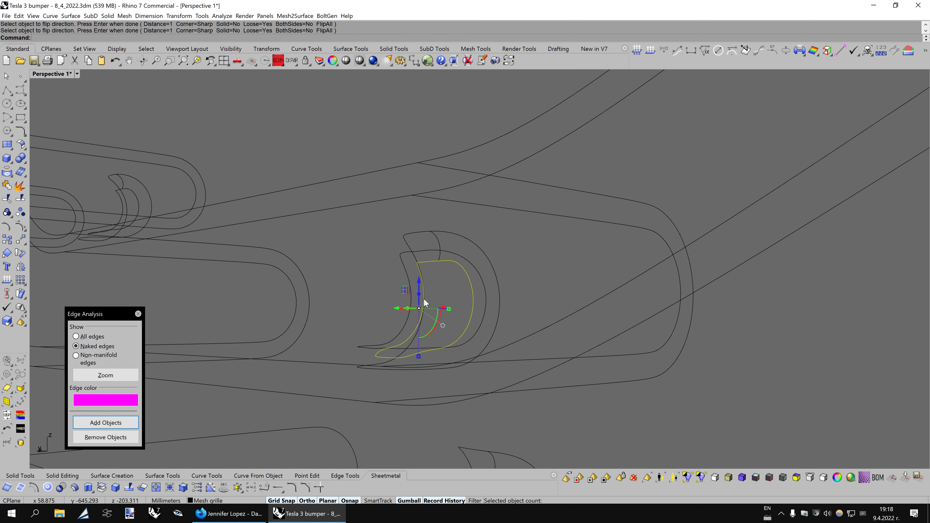
key(ctrl+alt+s)
key(Escape)
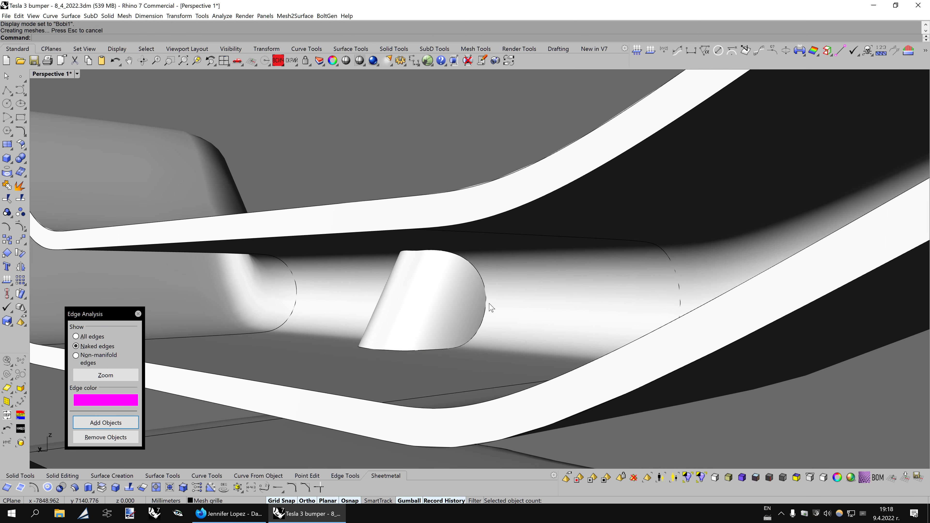
- Show the bump surface's control points and try an untrim, then cancel it
click(435, 301)
key(F10)
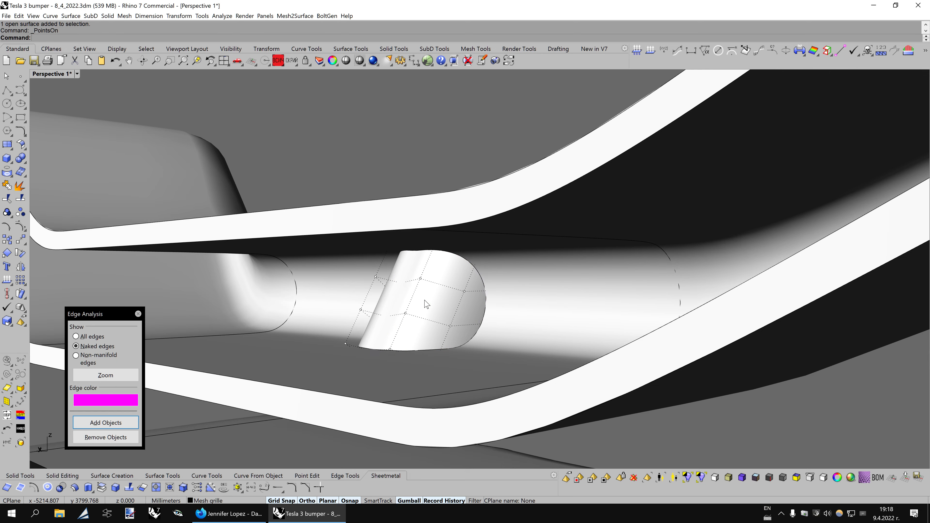
click(158, 487)
right_drag(402, 374, 457, 332)
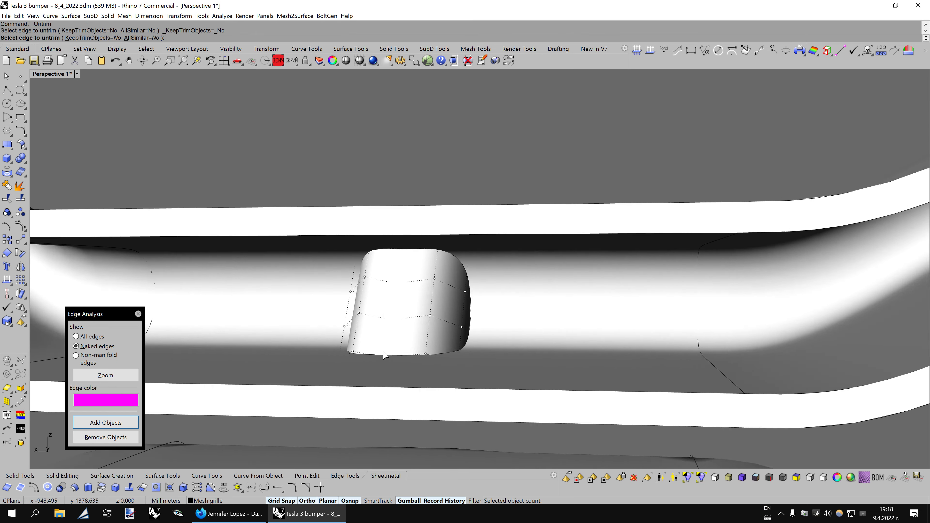
scroll(457, 331, up, 5)
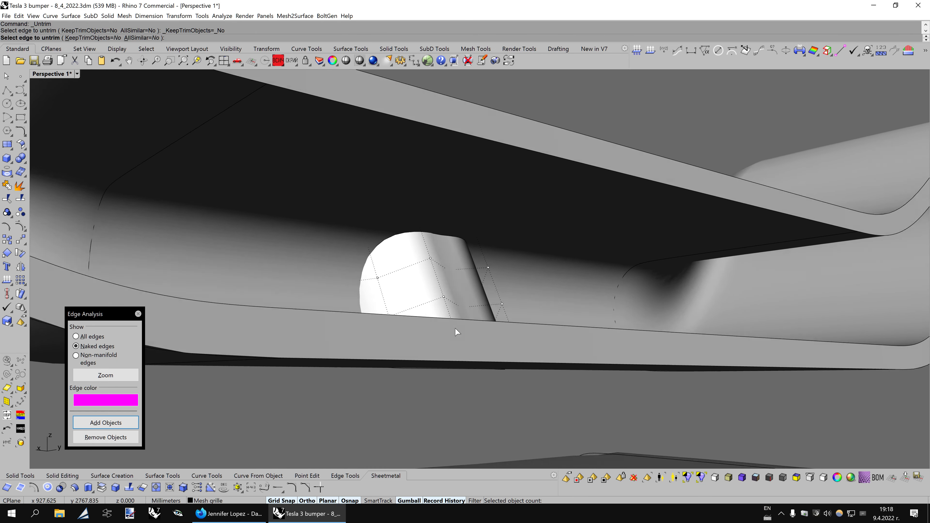
key(Escape)
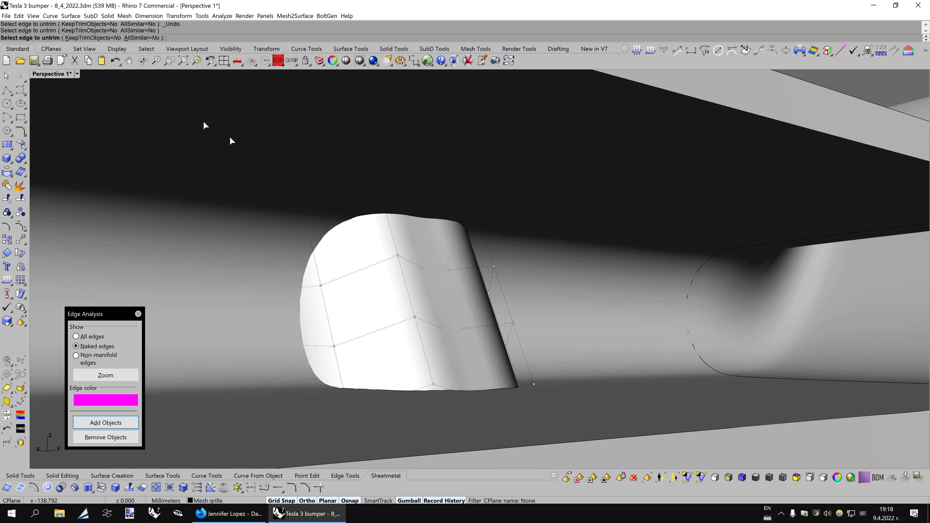
key(Escape)
- Undo the earlier offset and offset the bump surface outward with loose offsetting off
click(115, 61)
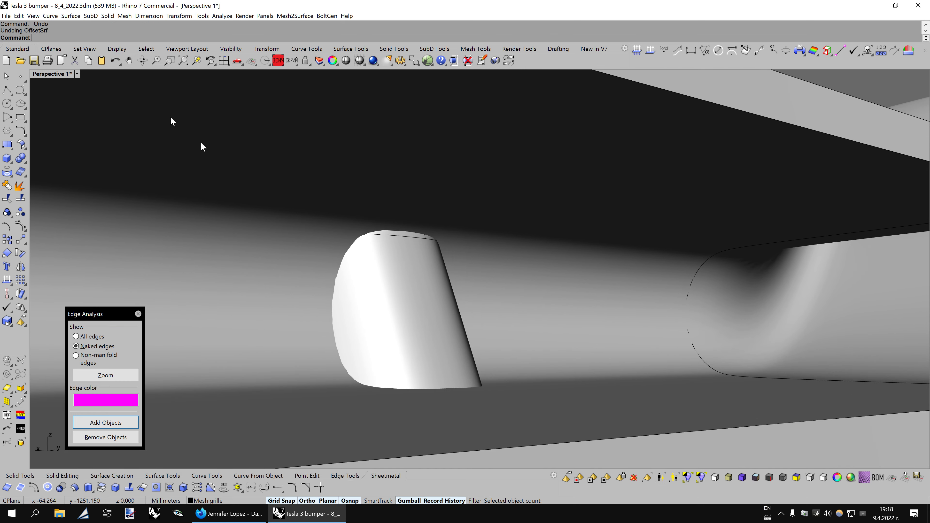
click(427, 286)
click(442, 302)
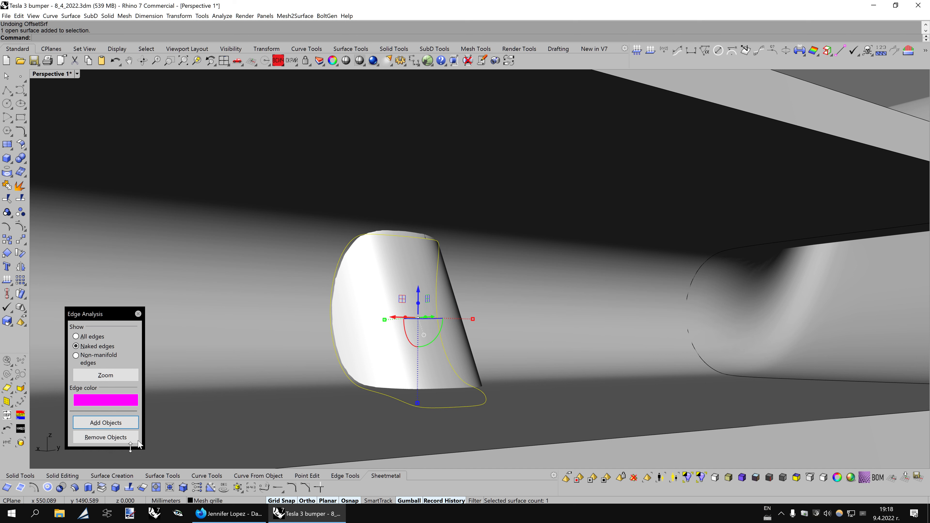
click(101, 487)
click(388, 322)
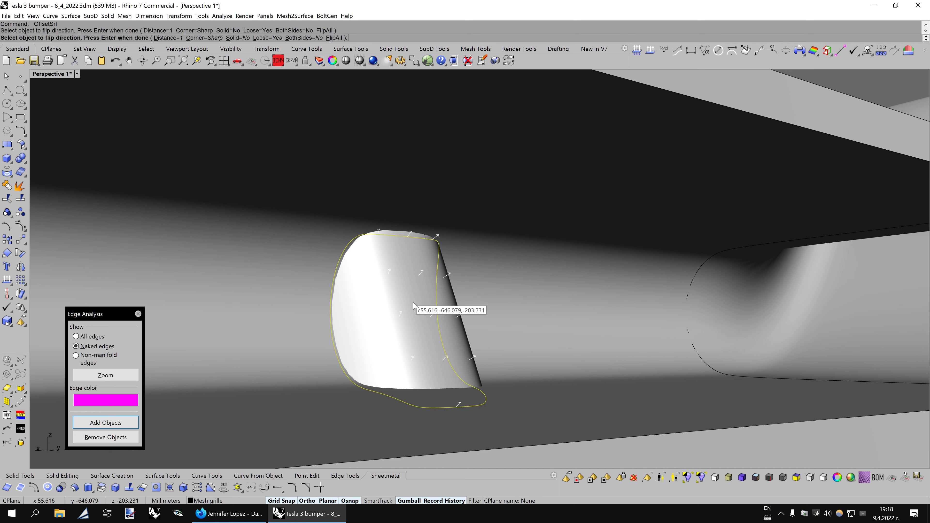
click(263, 38)
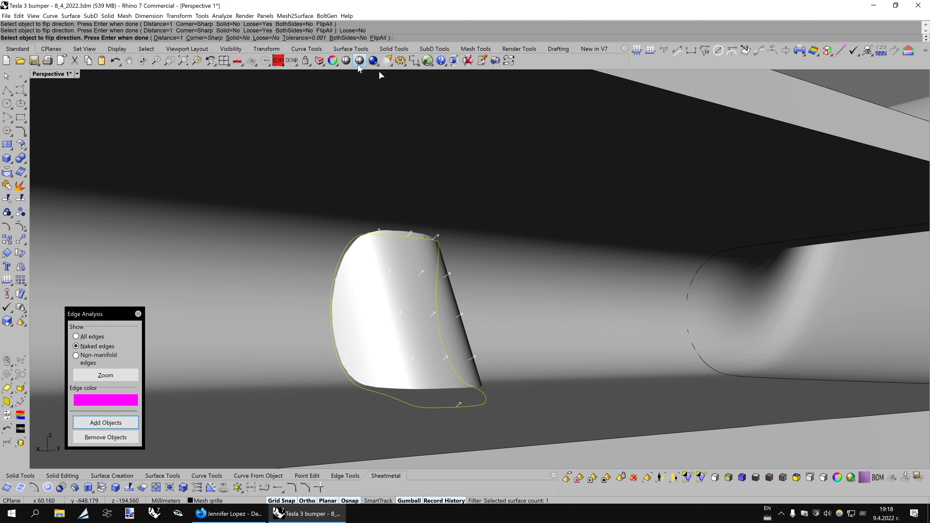
right_click(456, 281)
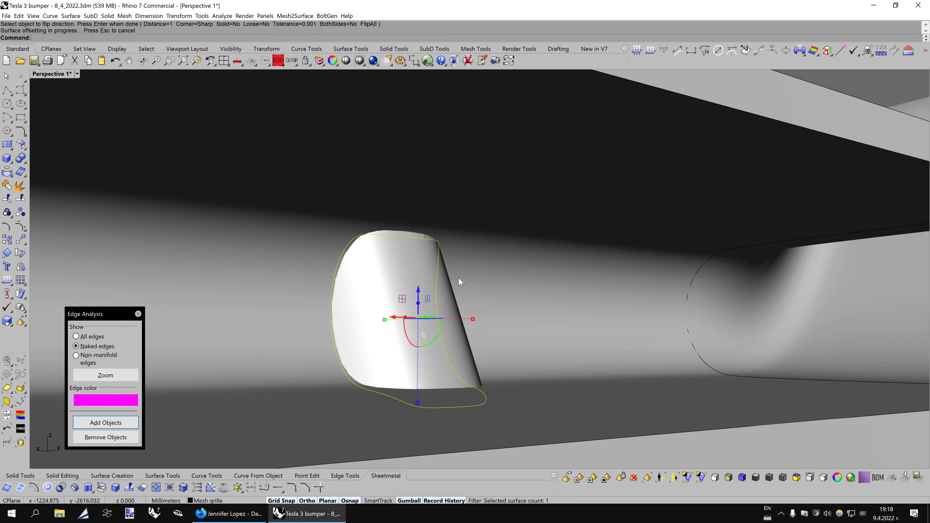
- Repeat the surface offset and inspect the new surface's control points in wireframe
right_click(433, 259)
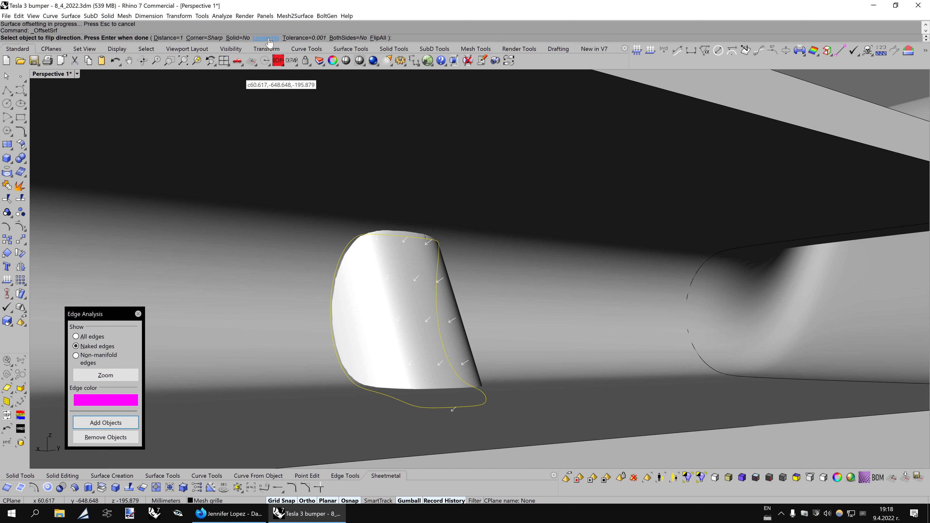
right_click(458, 251)
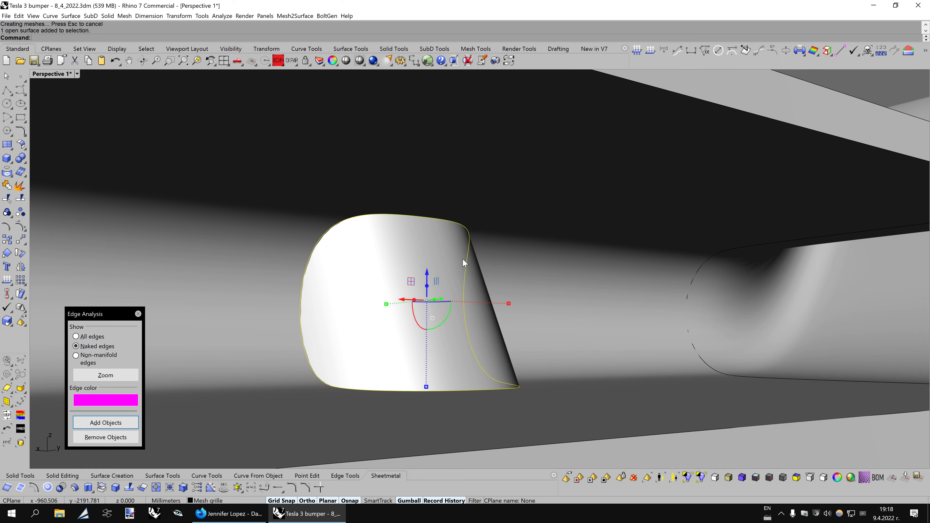
key(F10)
key(ctrl+alt+w)
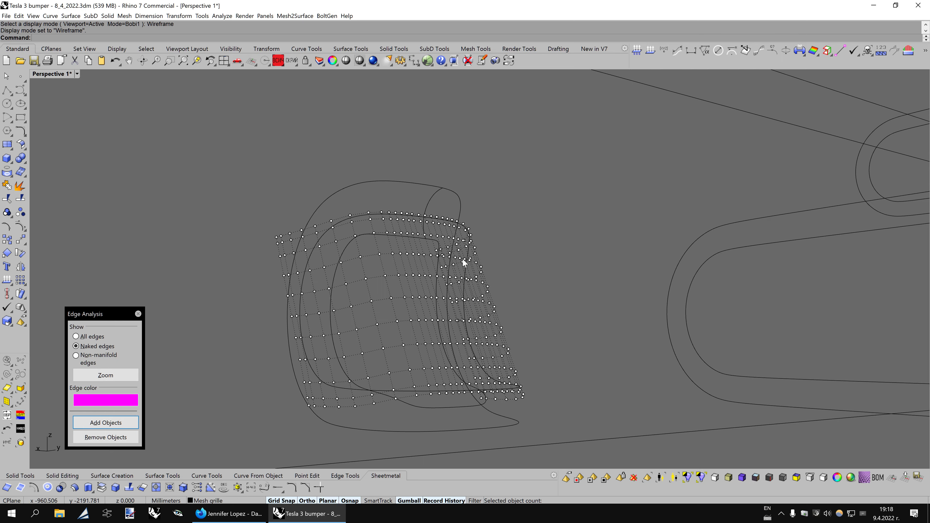
right_drag(481, 297, 474, 291)
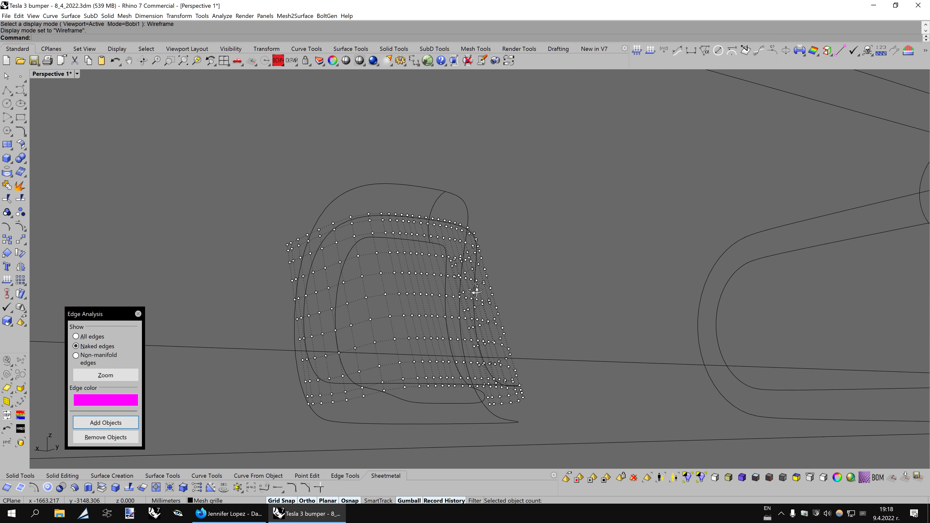
- Undo that offset and reselect the bump surface in shaded display
click(115, 60)
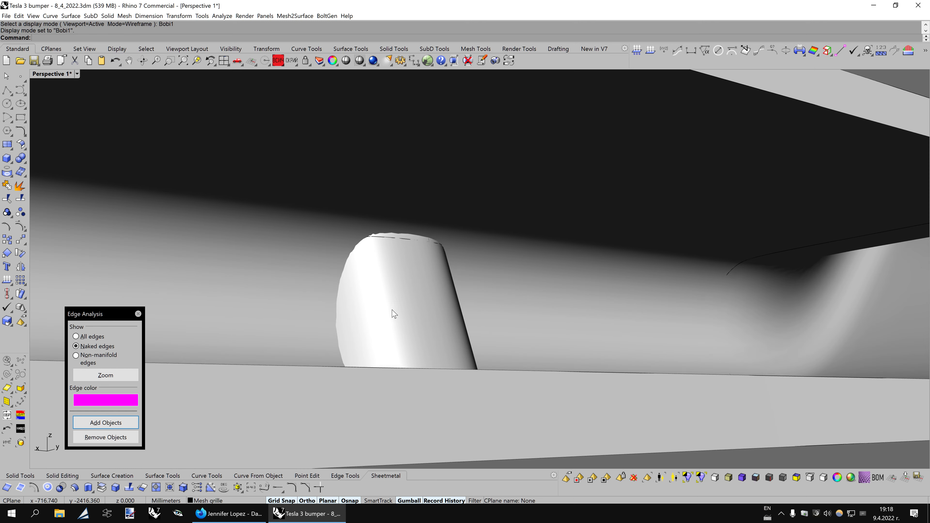
key(ctrl+alt+s)
click(427, 277)
click(450, 298)
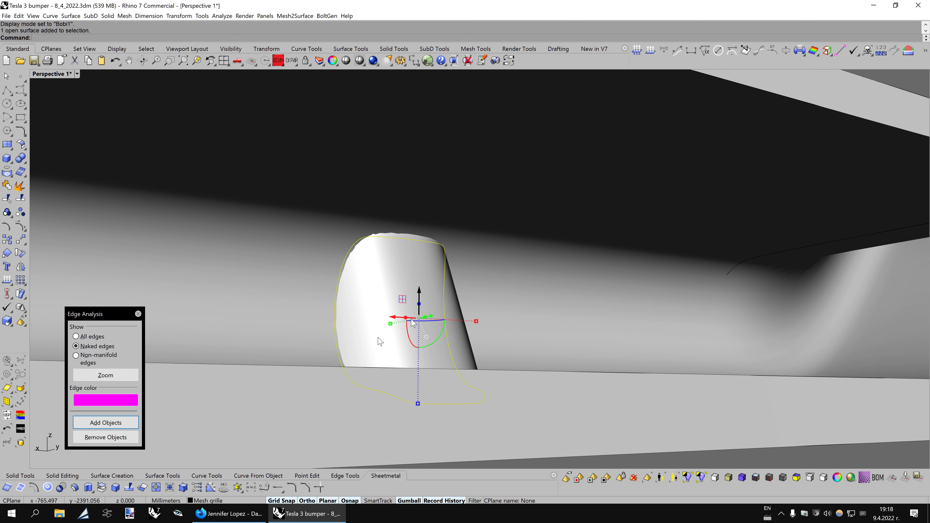
- Offset the bump surface outward at 0.1 tolerance and view its control points in wireframe
click(74, 487)
click(416, 267)
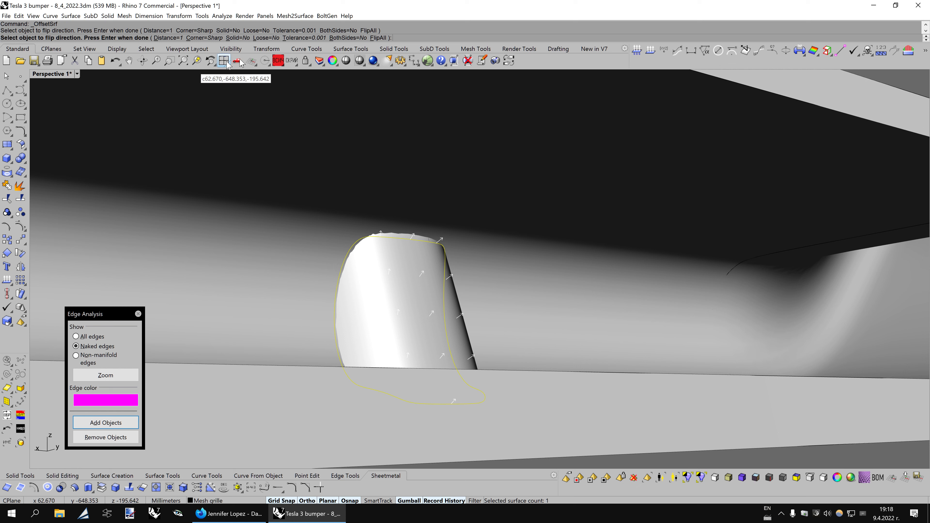
click(320, 39)
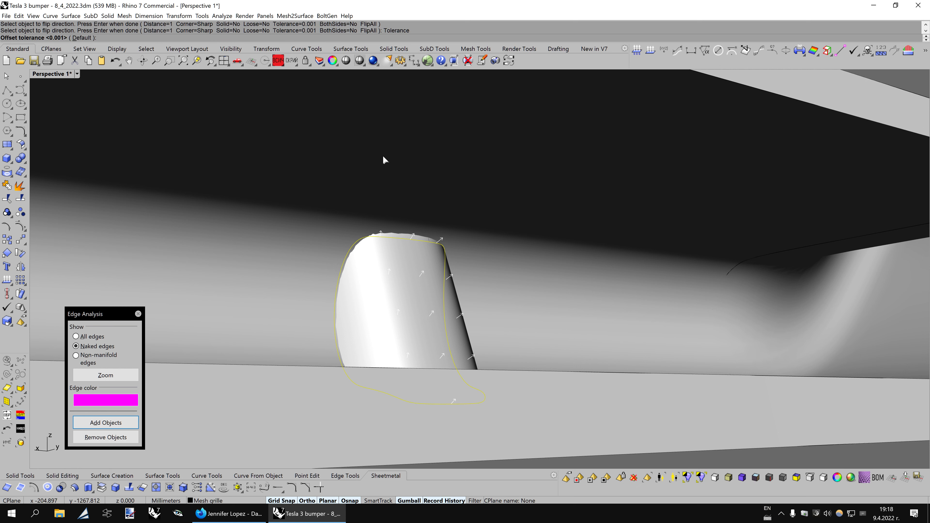
text(0.1)
key(Return)
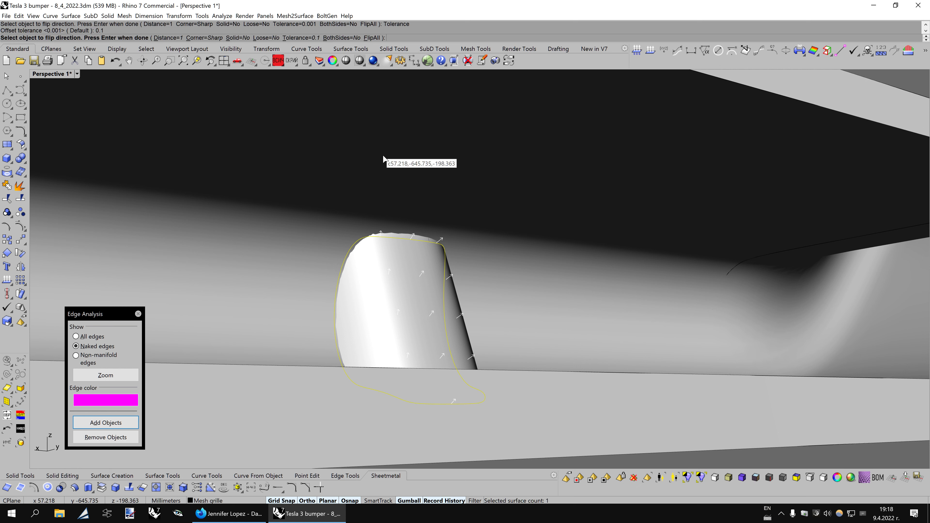
key(Return)
key(F10)
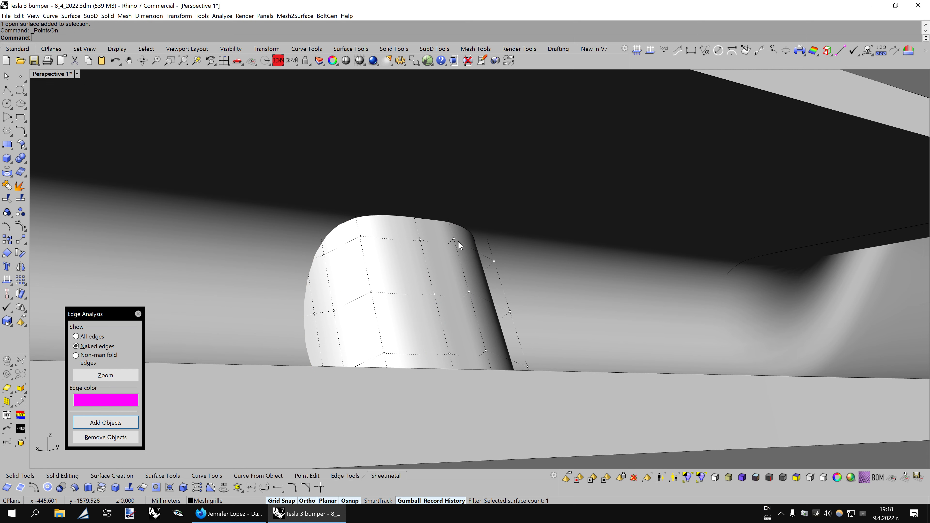
key(ctrl+alt+w)
mouse_move(459, 245)
right_down()
mouse_move(475, 270)
mouse_move(436, 249)
right_up()
- Undo the offset and untrim the bump surface's entire boundary, showing its control points
click(114, 62)
click(435, 249)
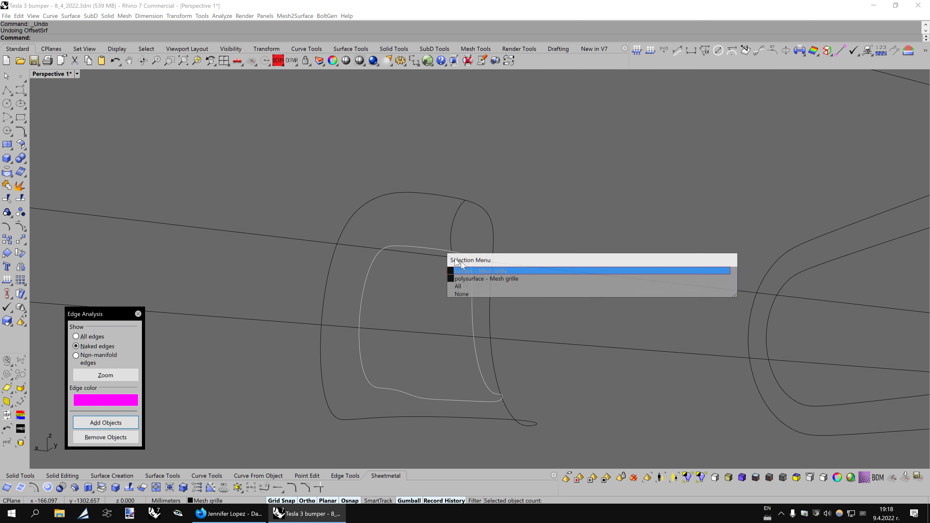
click(472, 273)
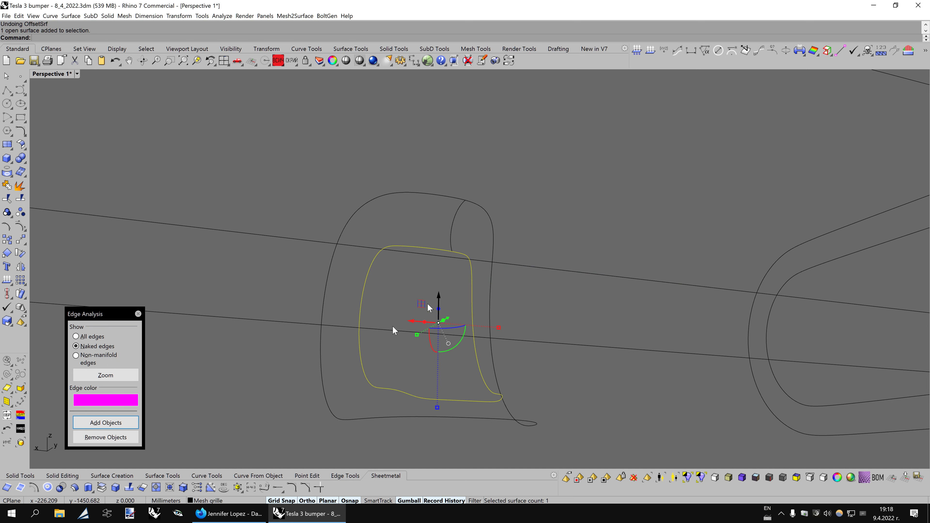
click(155, 488)
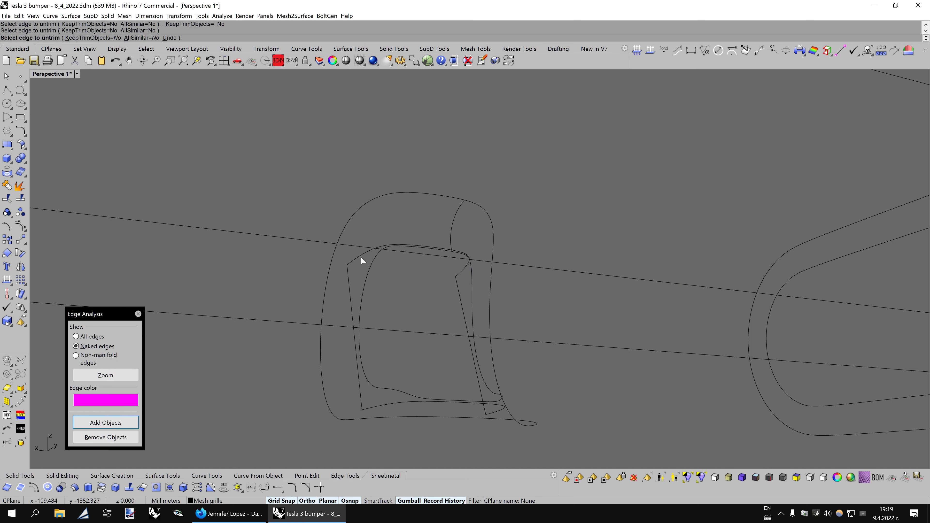
click(361, 257)
key(Return)
key(F10)
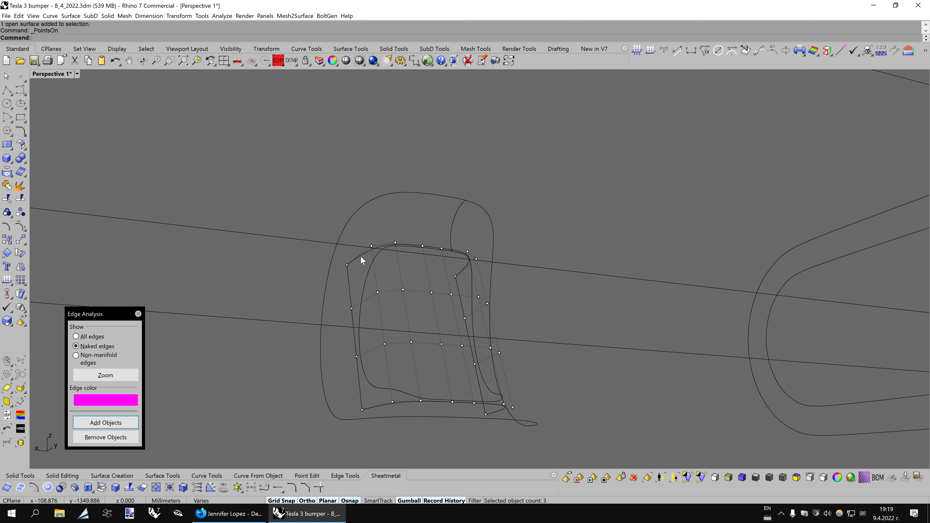
- Offset the untrimmed bump surface at 0.01 tolerance and inspect the new surface's control points
click(361, 258)
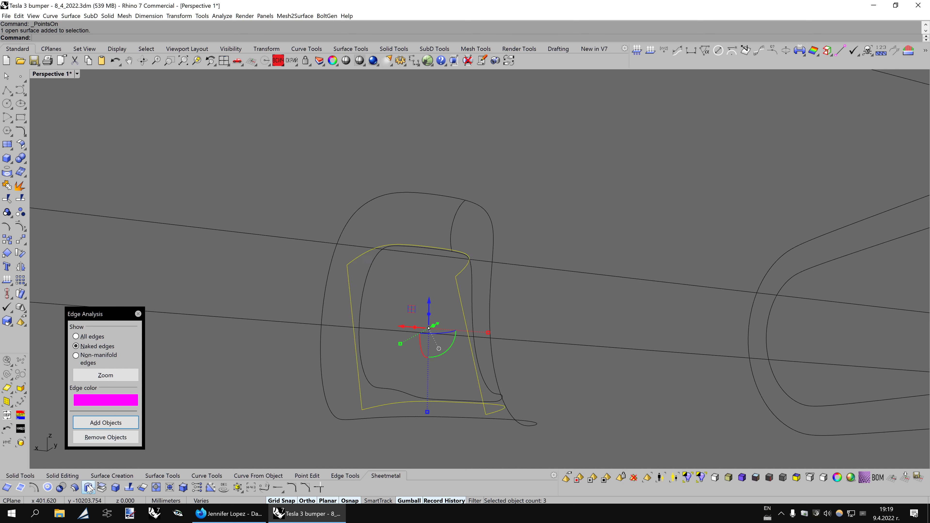
click(75, 489)
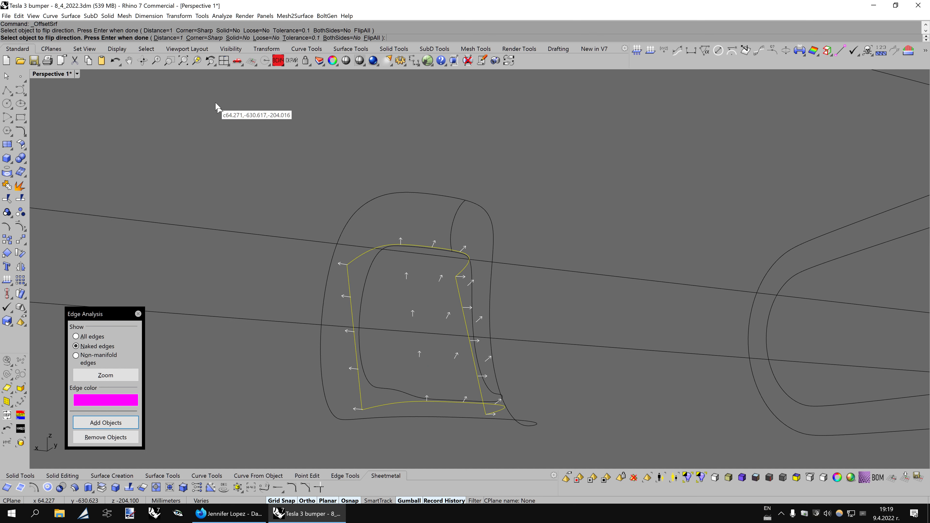
click(300, 38)
text(0.01)
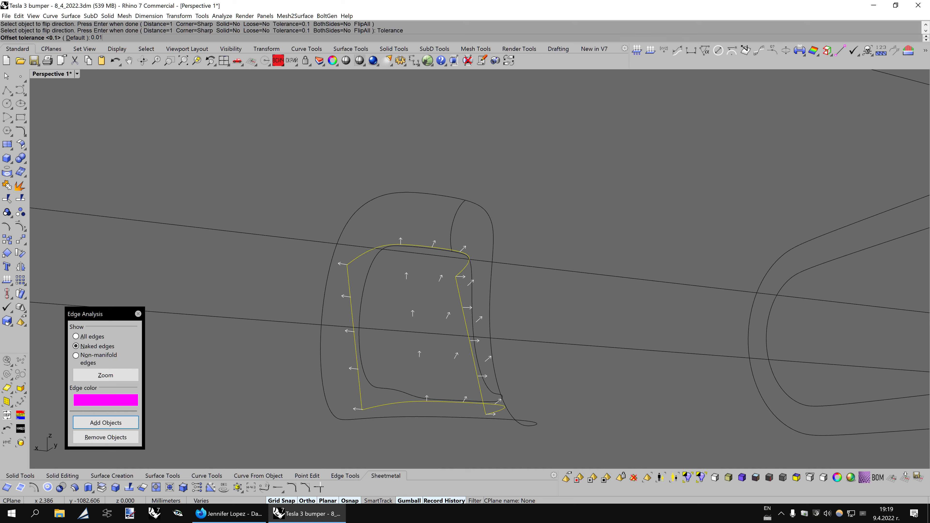
text(1)
key(Return)
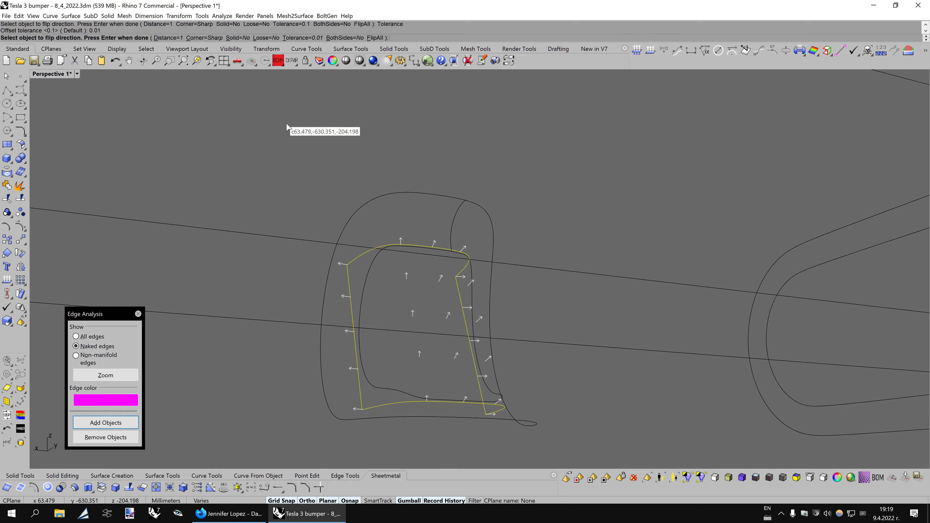
key(Return)
click(432, 224)
key(F10)
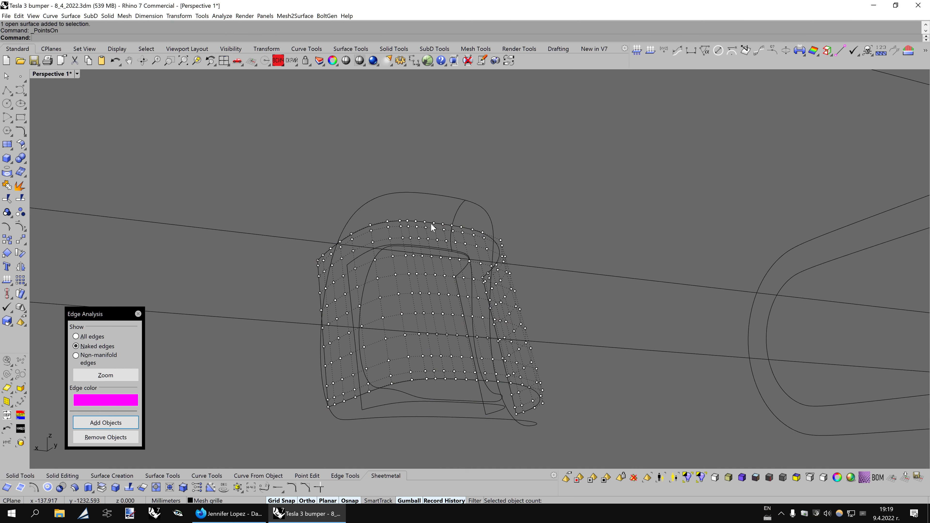
mouse_move(530, 329)
right_down()
mouse_move(515, 322)
mouse_move(523, 314)
right_up()
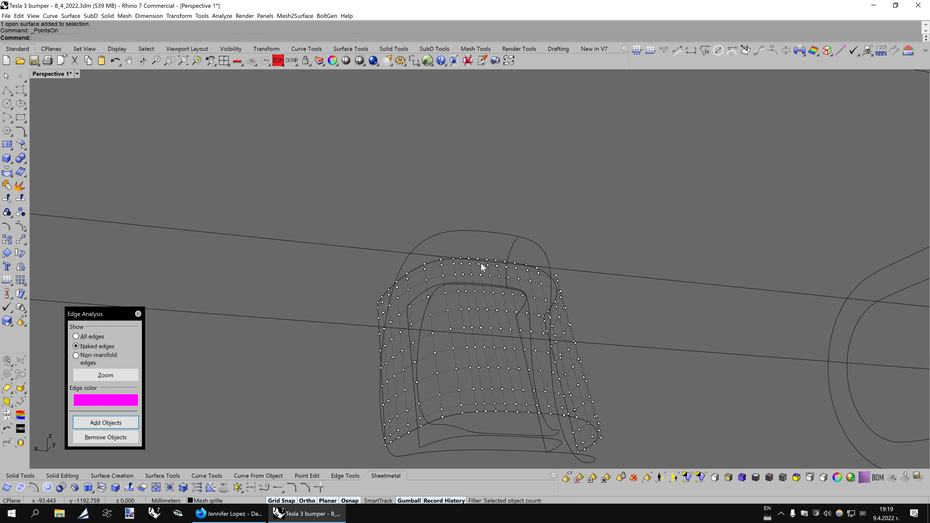
key(Escape)
click(429, 268)
- Colour the offset bump surface blue
right_drag(429, 268, 461, 279)
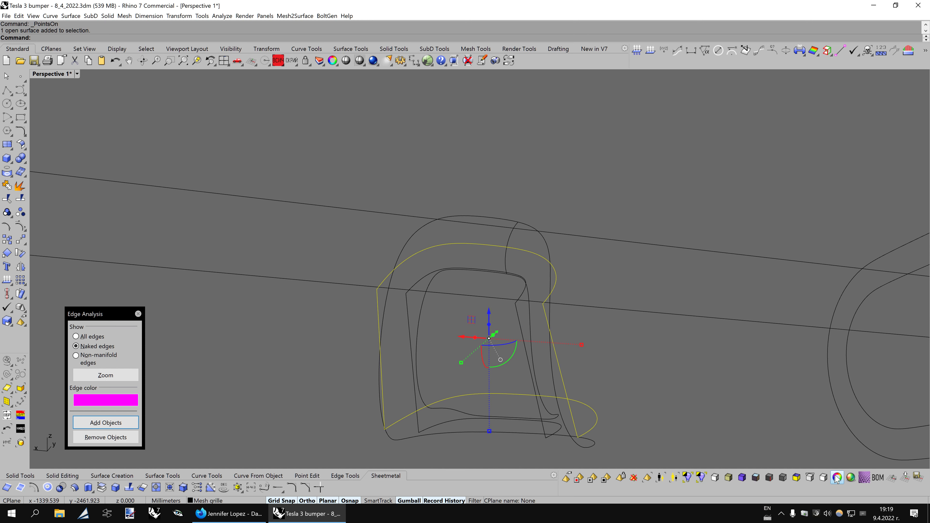
click(838, 477)
scroll(505, 219, up, 3)
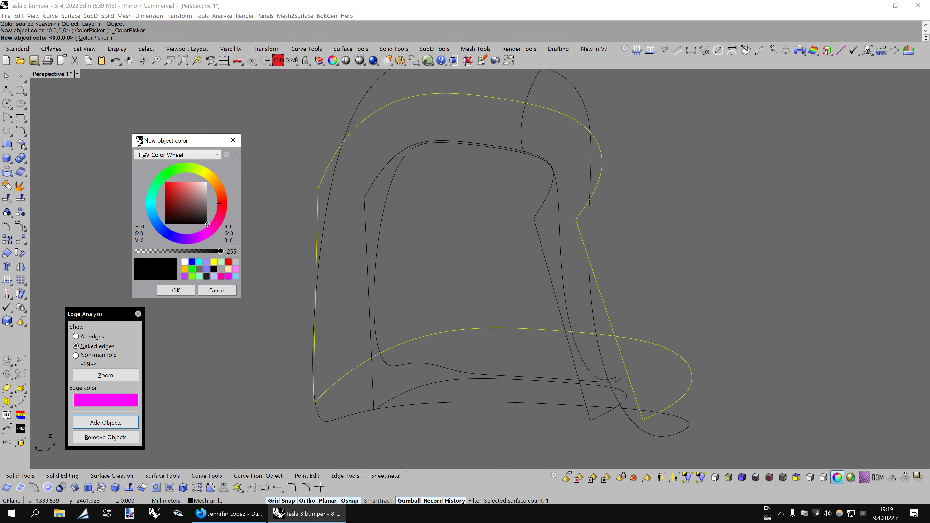
click(192, 261)
click(176, 290)
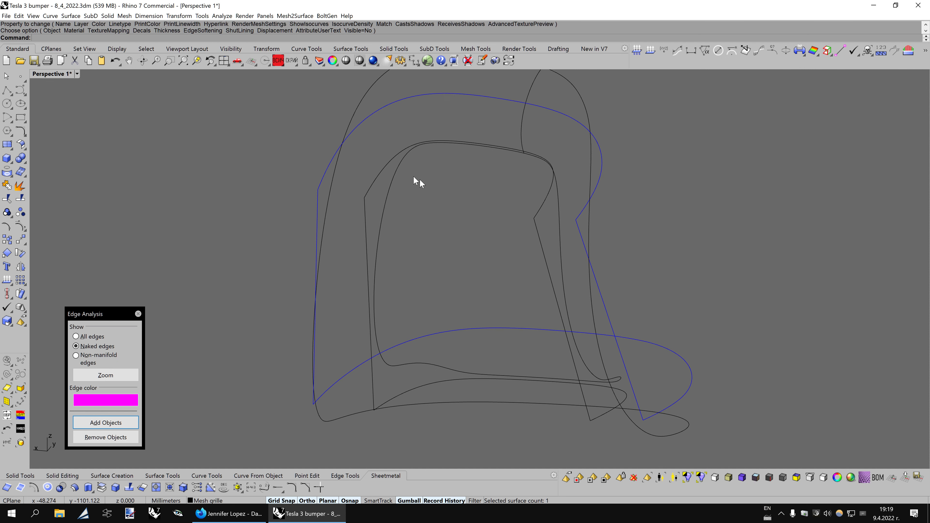
- Duplicate the inner untrimmed surface with copy and paste and select all its control points
right_drag(419, 178, 392, 167)
click(389, 166)
right_drag(423, 198, 410, 183)
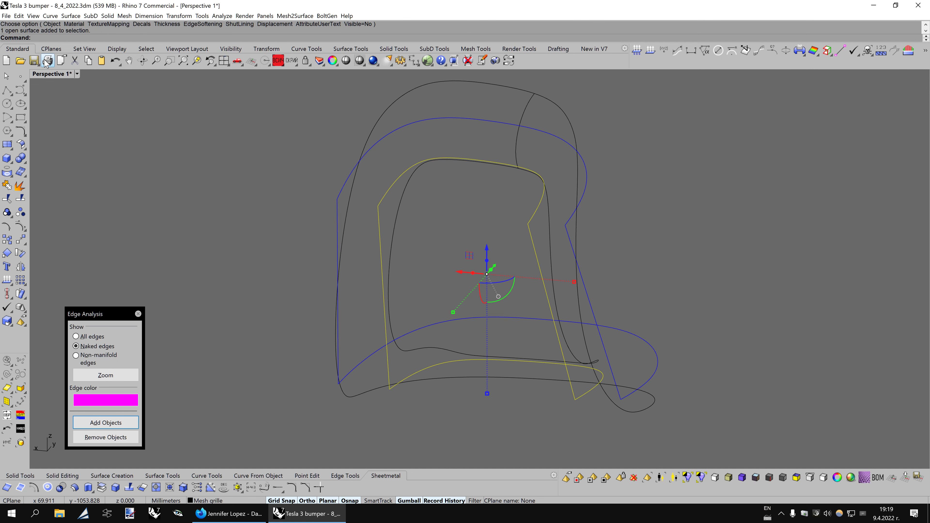
click(88, 62)
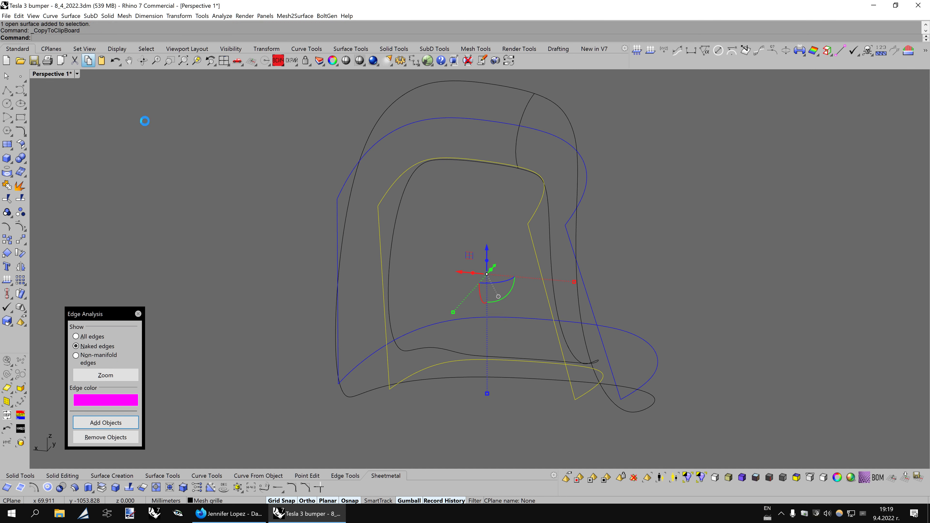
click(102, 61)
key(F10)
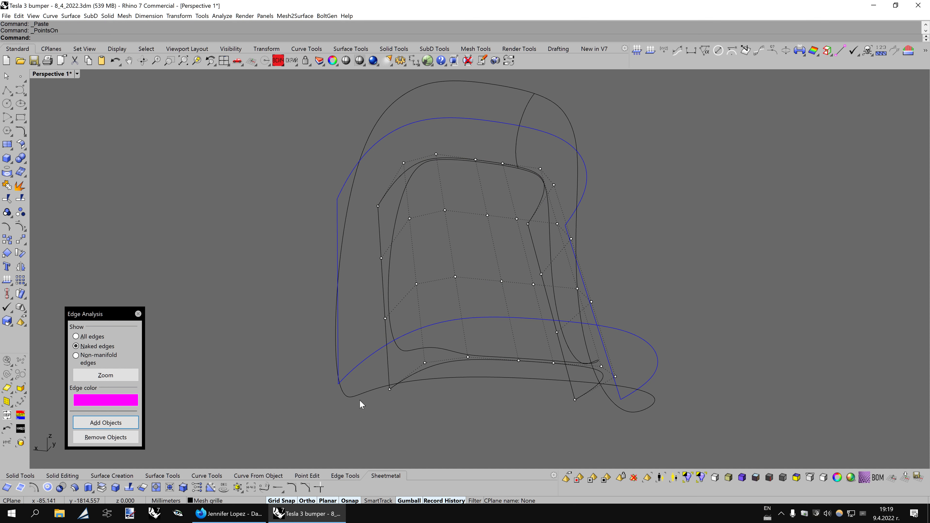
click(20, 361)
- Zoom around the whole bumper back in wireframe and launch Move UVN
mouse_move(438, 340)
right_down()
mouse_move(437, 330)
mouse_move(509, 325)
right_up()
scroll(509, 324, up, 5)
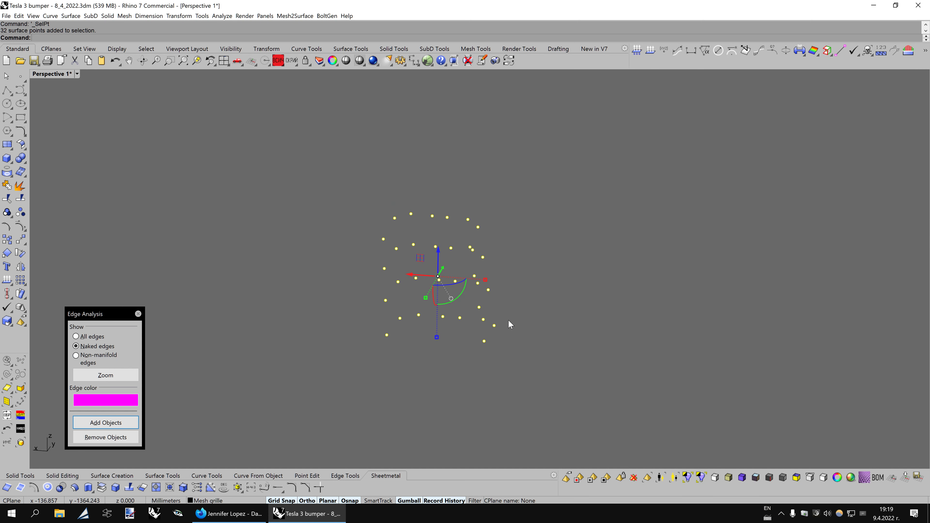
key(ctrl+alt+s)
scroll(451, 315, down, 5)
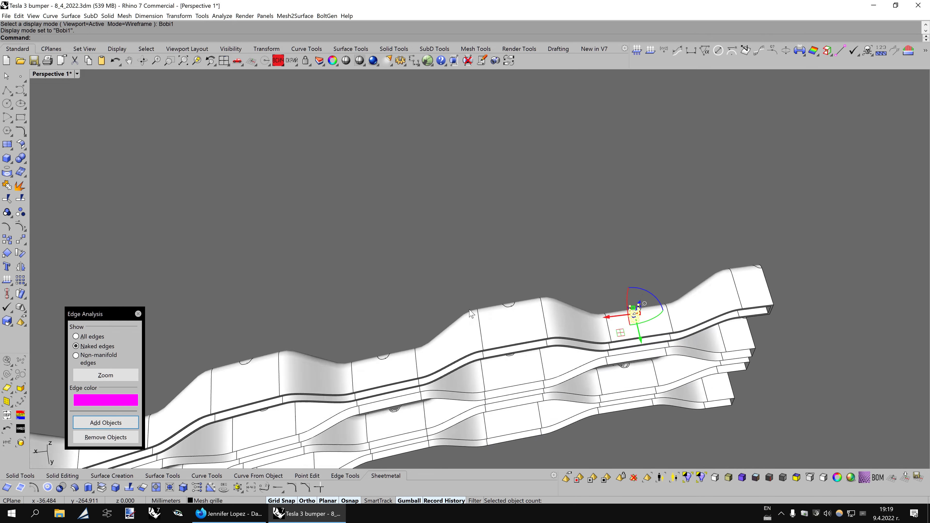
scroll(584, 326, down, 2)
scroll(584, 326, up, 2)
scroll(585, 326, up, 3)
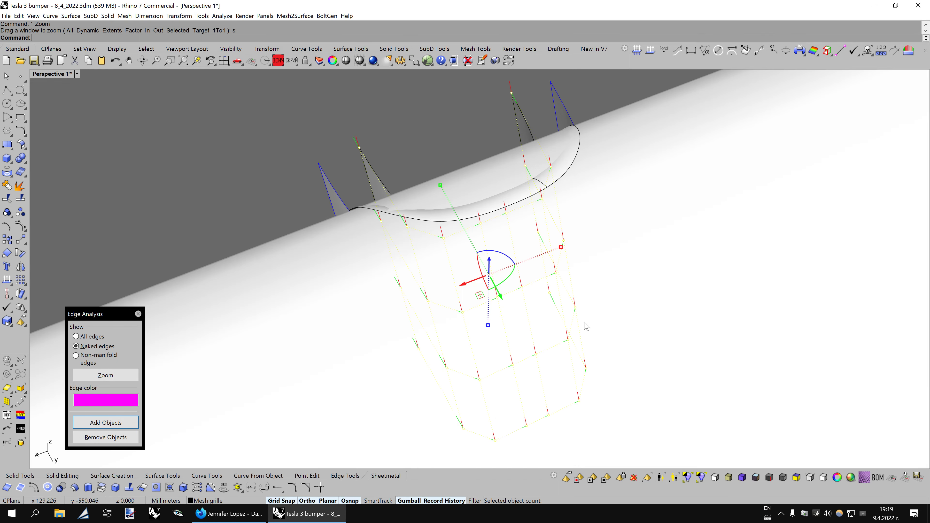
key(ctrl+alt+w)
scroll(585, 324, up, 1)
scroll(584, 326, down, 2)
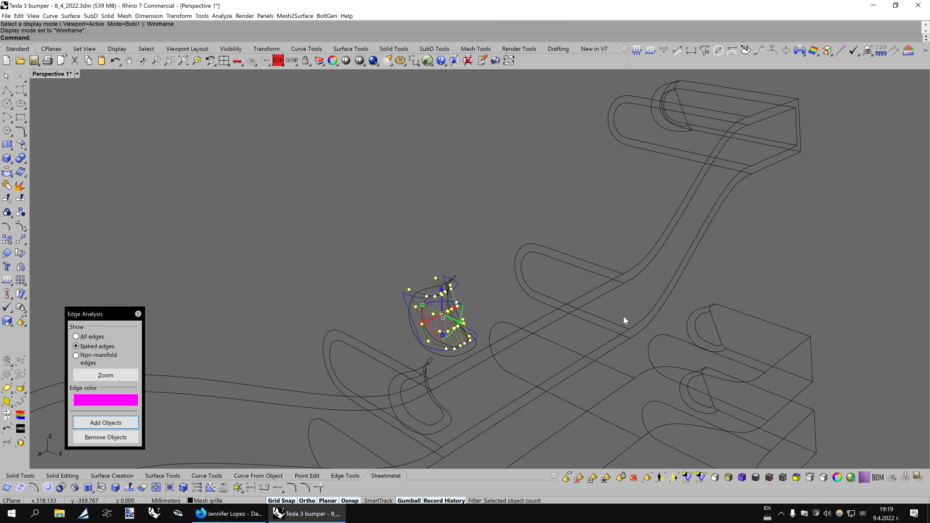
scroll(624, 317, up, 2)
scroll(623, 314, up, 2)
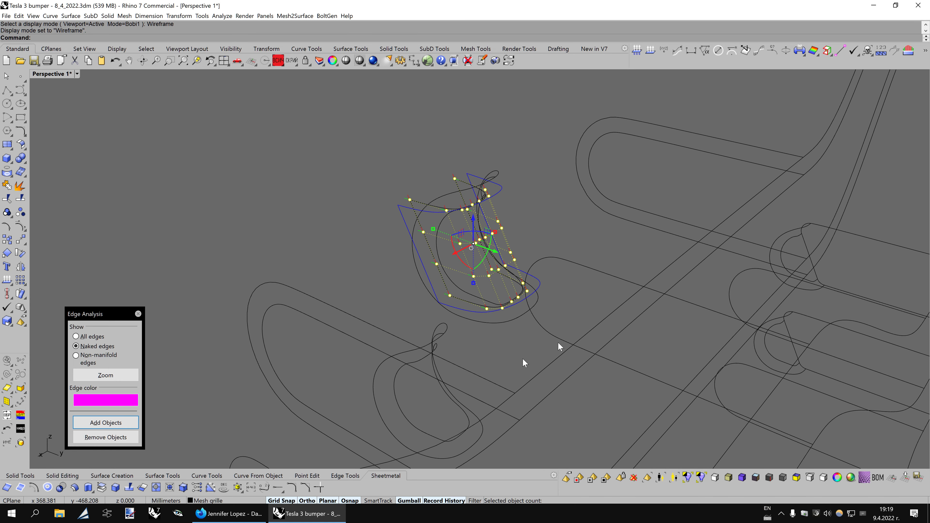
scroll(205, 478, down, 1)
scroll(205, 478, down, 2)
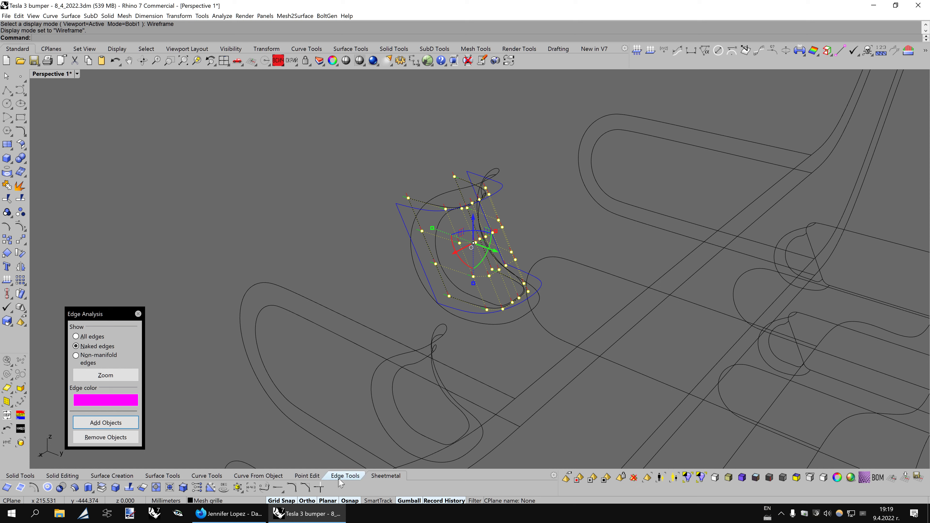
scroll(205, 478, up, 1)
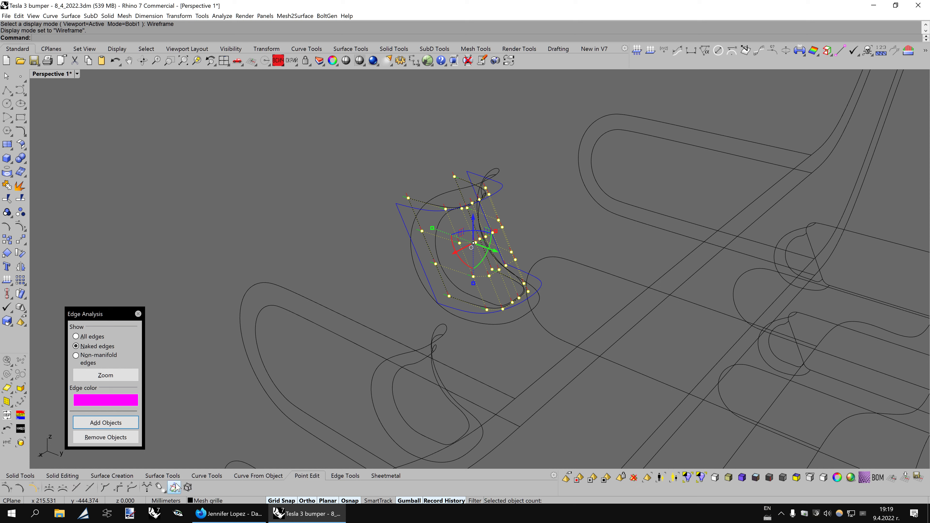
click(174, 487)
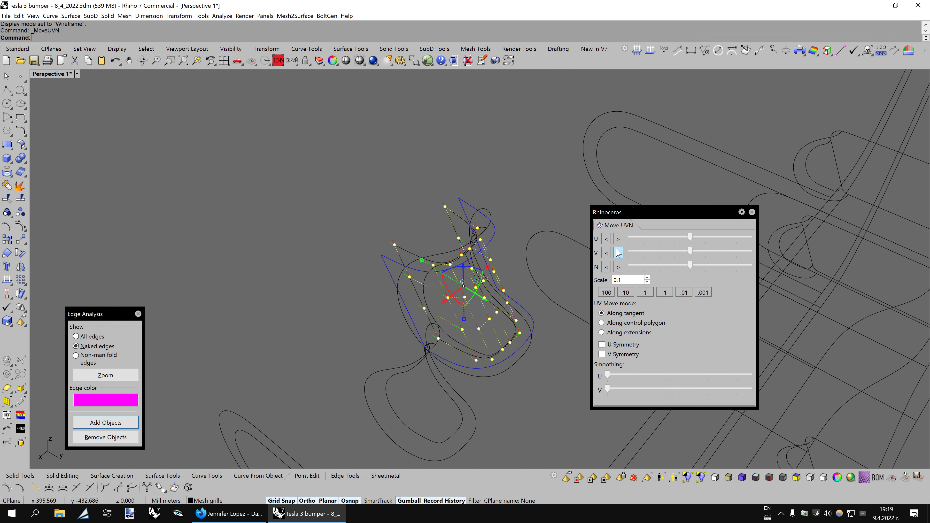
- Set the Move UVN step to 1 and push the control points along the normal
click(654, 294)
drag(692, 269, 603, 276)
scroll(514, 309, down, 10)
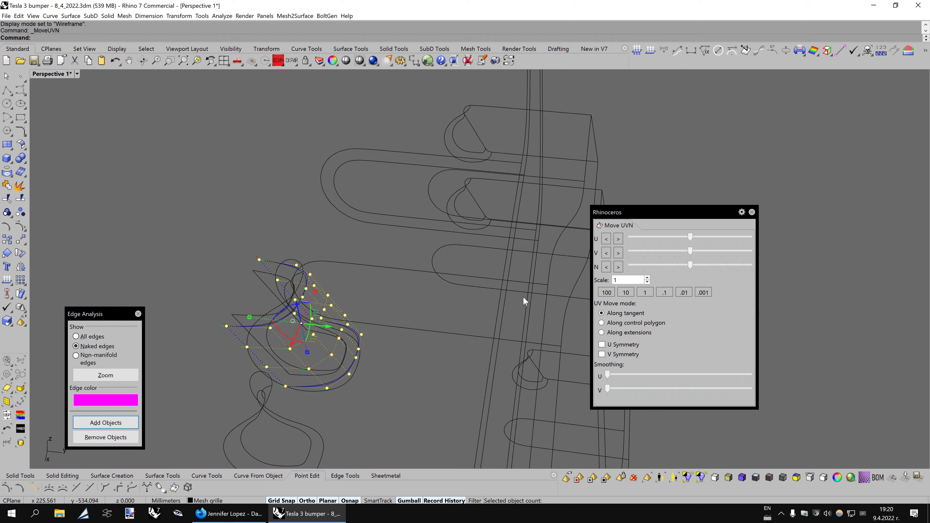
right_drag(523, 296, 526, 290)
scroll(526, 290, up, 2)
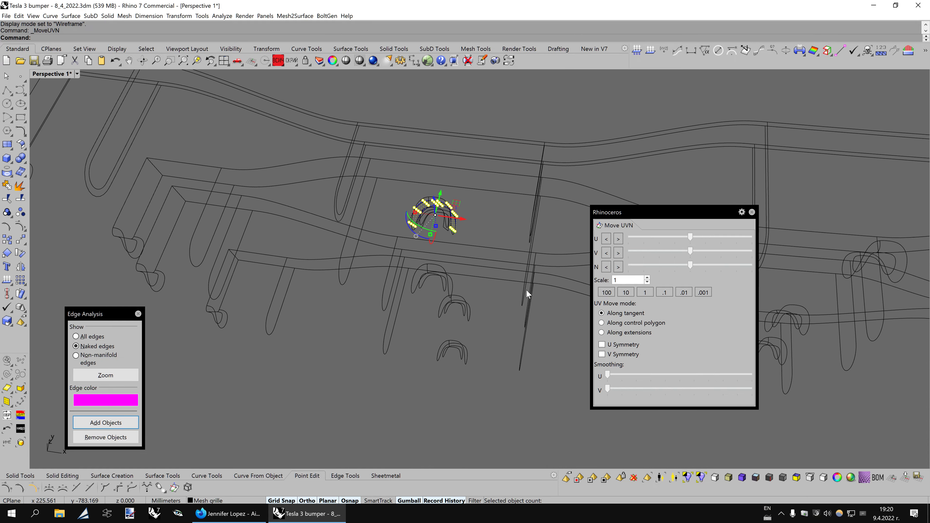
scroll(526, 289, up, 3)
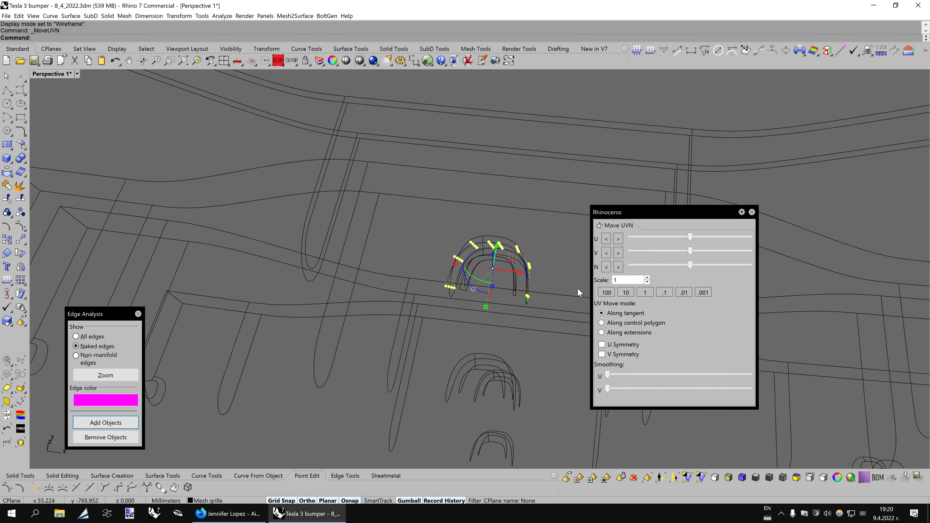
scroll(578, 289, up, 2)
scroll(577, 290, up, 1)
scroll(578, 289, up, 2)
- Push the arch's control points further outward along the normal, undoing one trial
key(Up)
key(Up)
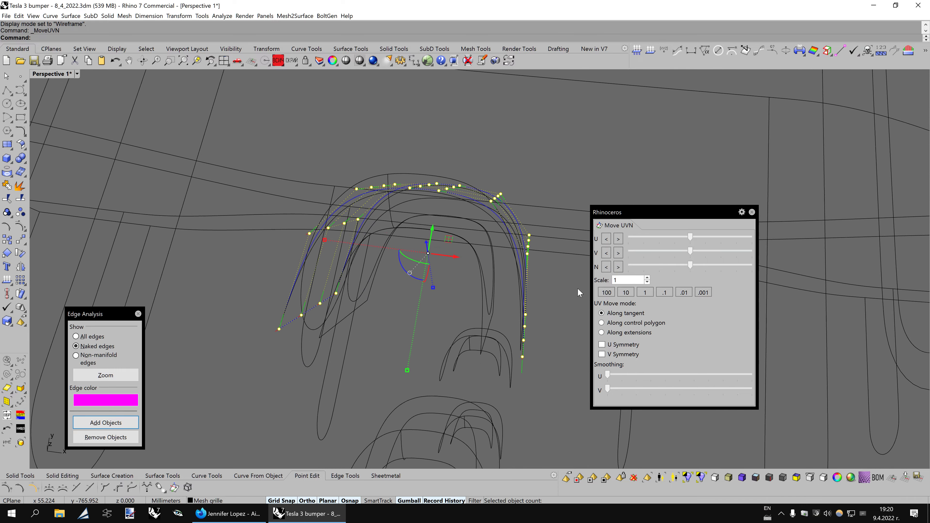
key(Up)
key(Up)
key(Up)
key(Up)
key(Up)
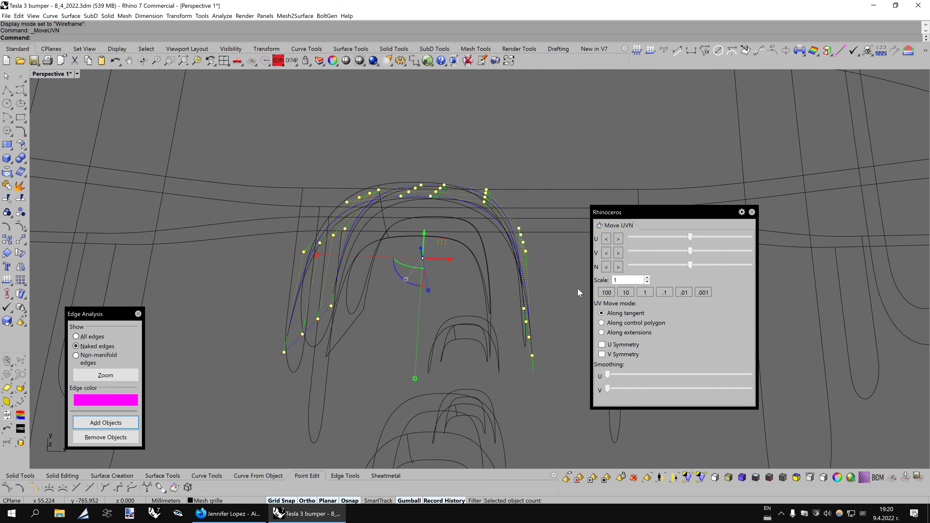
key(Up)
key(Up)
key(Up)
key(Up)
key(Up)
key(Up)
key(Up)
key(Up)
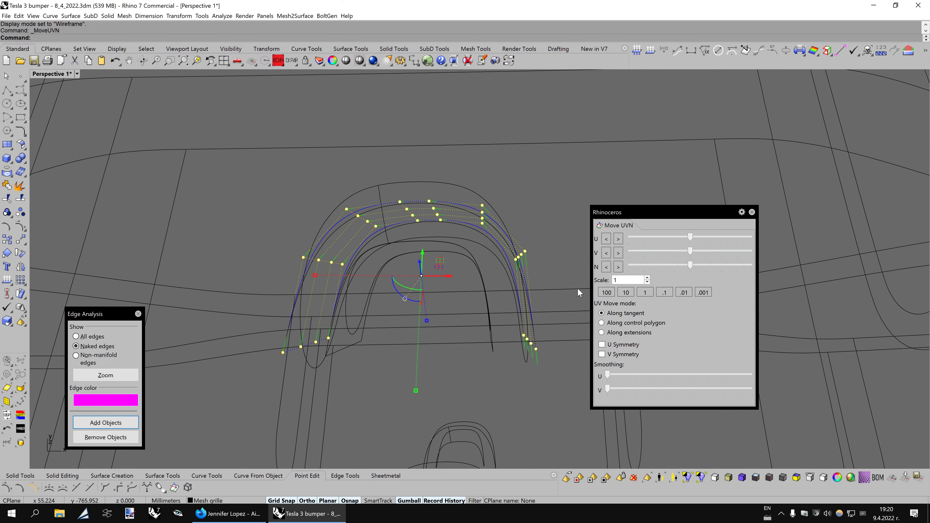
key(Up)
drag(691, 267, 685, 265)
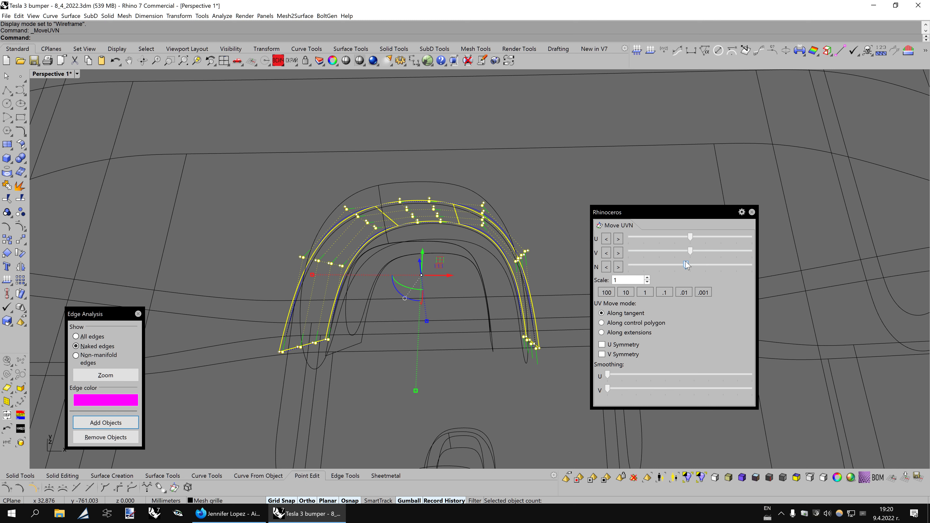
drag(685, 266, 690, 265)
click(115, 61)
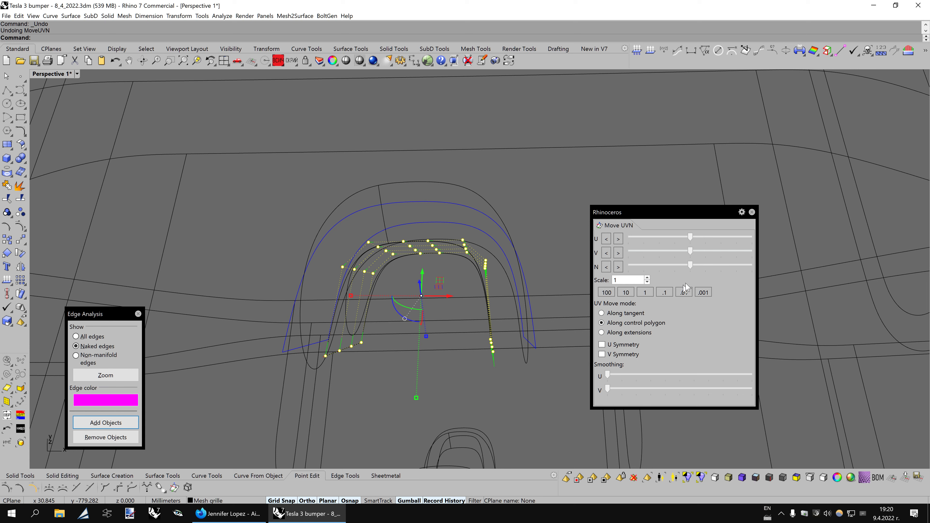
drag(687, 269, 623, 255)
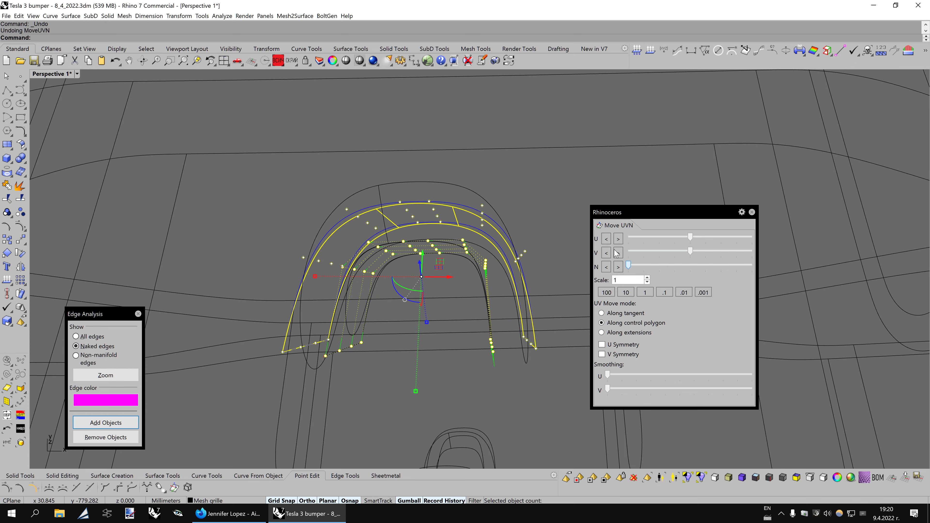
drag(616, 252, 627, 268)
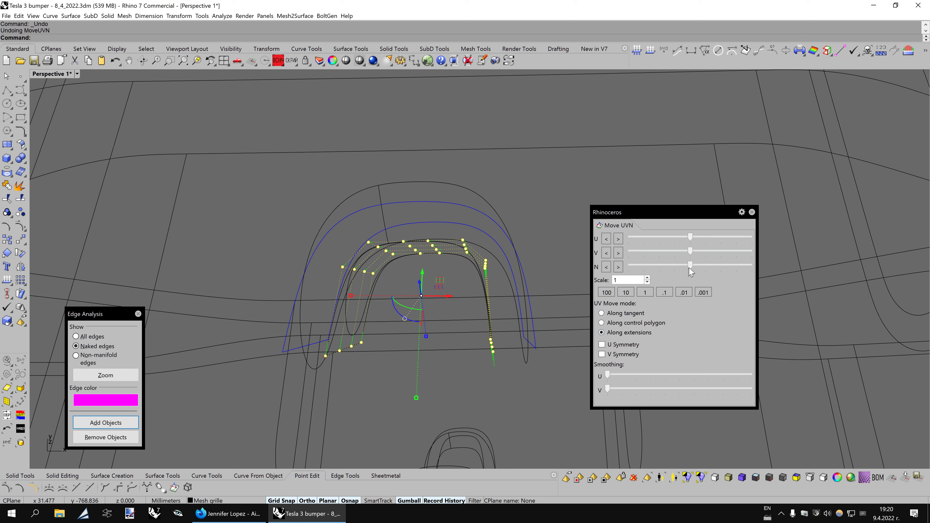
drag(690, 271, 618, 255)
drag(691, 265, 625, 249)
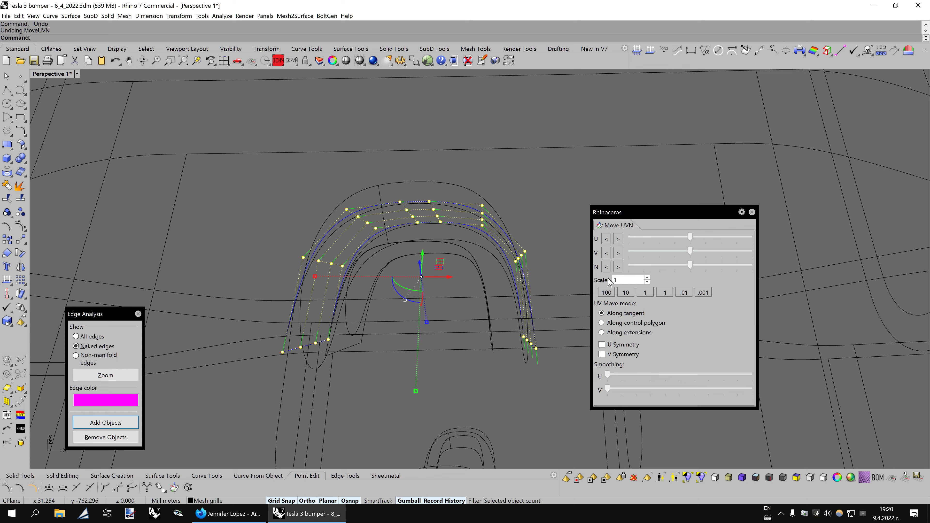
- Nudge the selected points three more steps along the normal
key(Down)
key(Down)
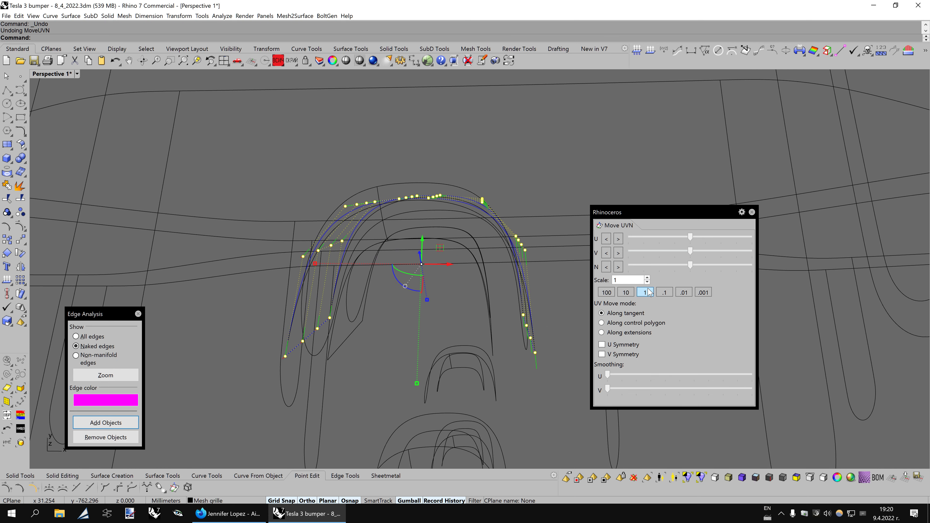
click(606, 267)
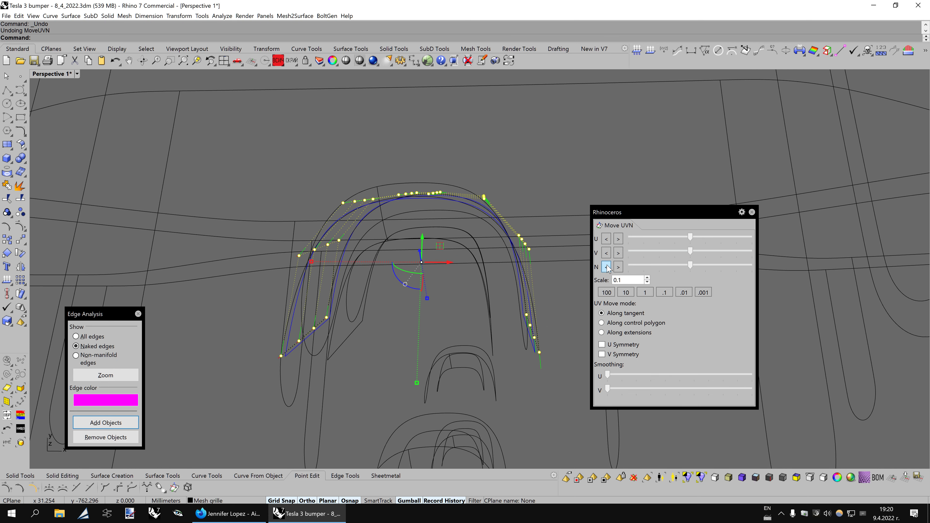
click(607, 267)
key(Down)
key(Down)
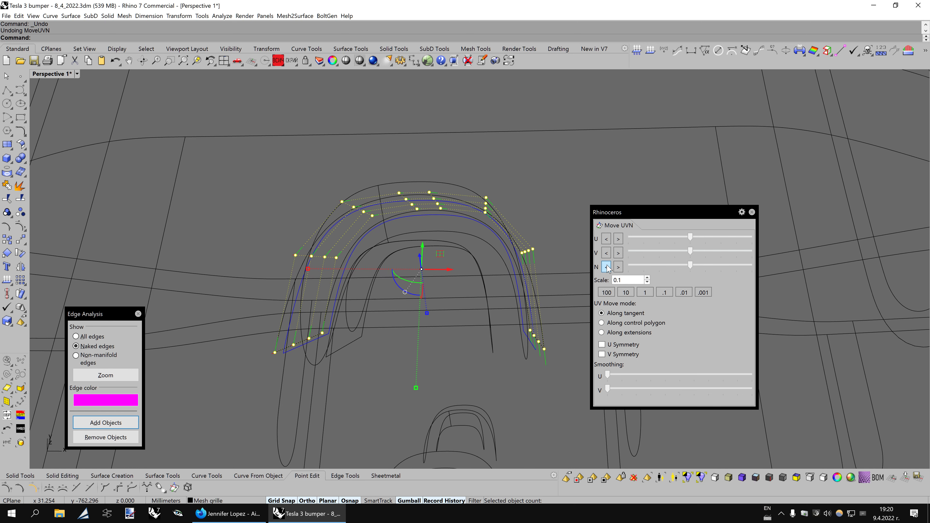
key(Down)
key(Down)
key(Down)
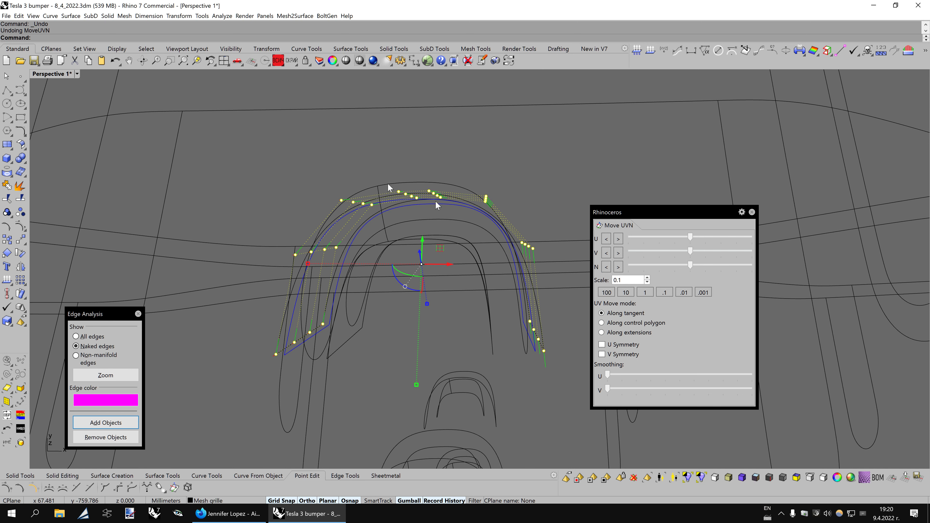
click(618, 268)
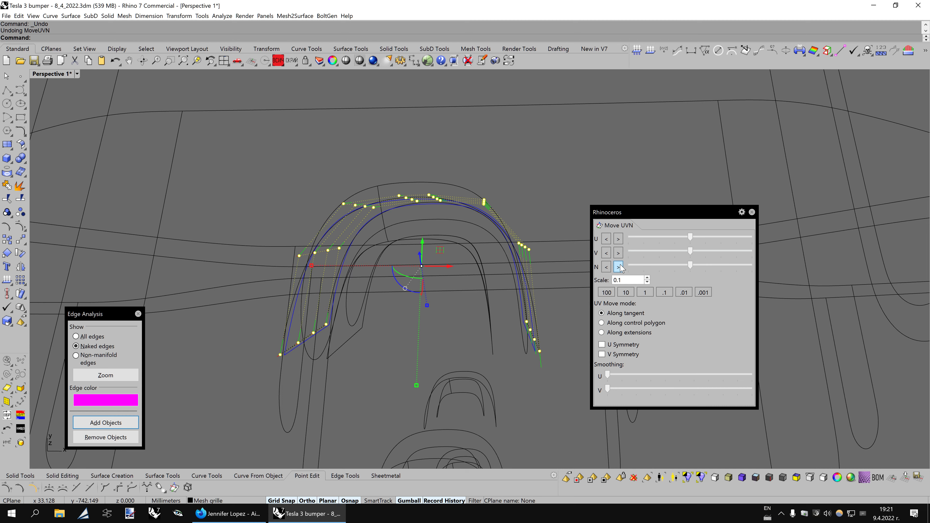
key(Up)
key(Up)
key(Up)
- Pull four top-right arch control points about 1.955 mm to reshape the upper edge
click(544, 248)
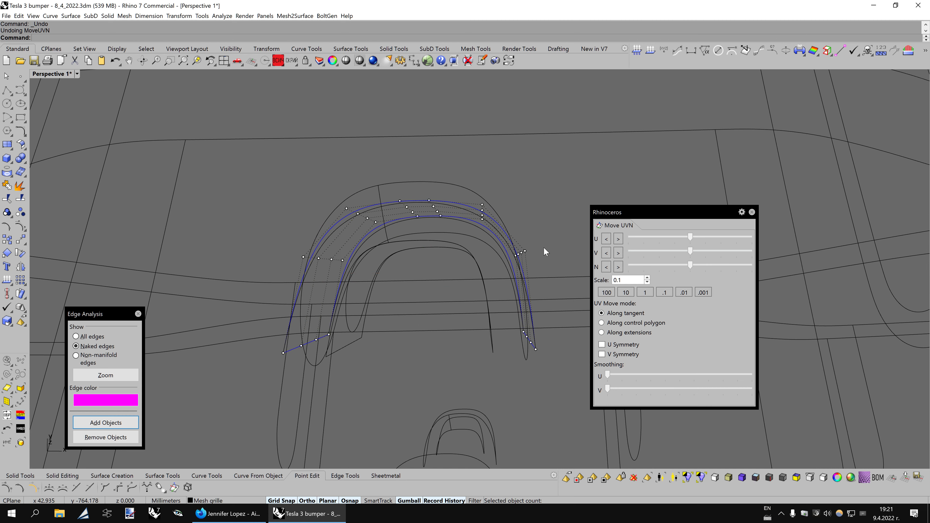
key(Down)
key(Down)
key(Down)
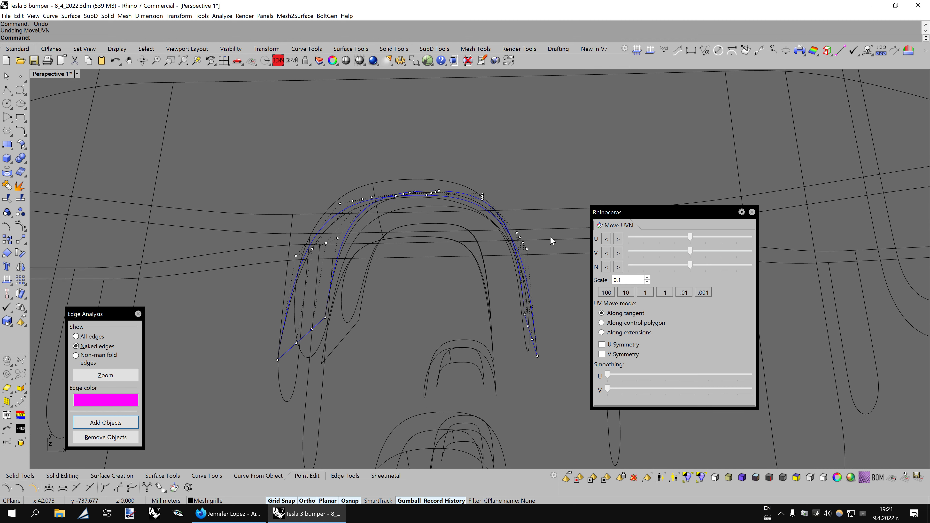
key(Up)
key(Up)
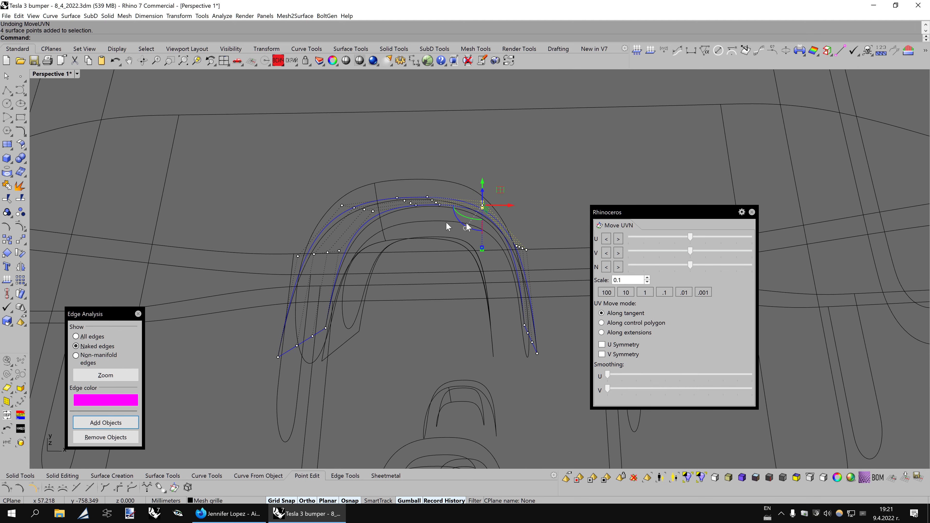
shift+drag(375, 222, 376, 223)
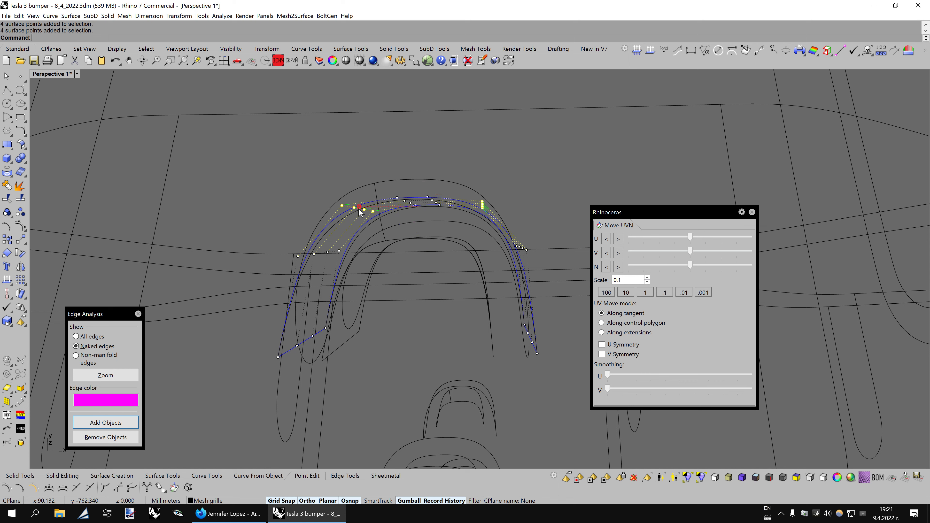
drag(358, 209, 350, 208)
mouse_move(573, 274)
right_down()
mouse_move(575, 283)
mouse_move(565, 277)
mouse_move(572, 256)
mouse_move(584, 255)
right_up()
- Try Untrim on the bump, cancel it, and clear the polysurface selection
click(377, 476)
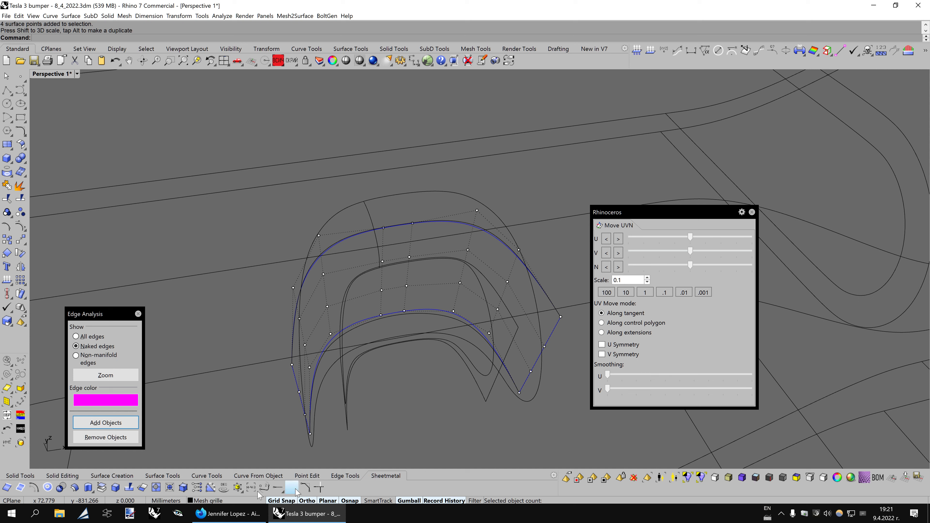
click(160, 489)
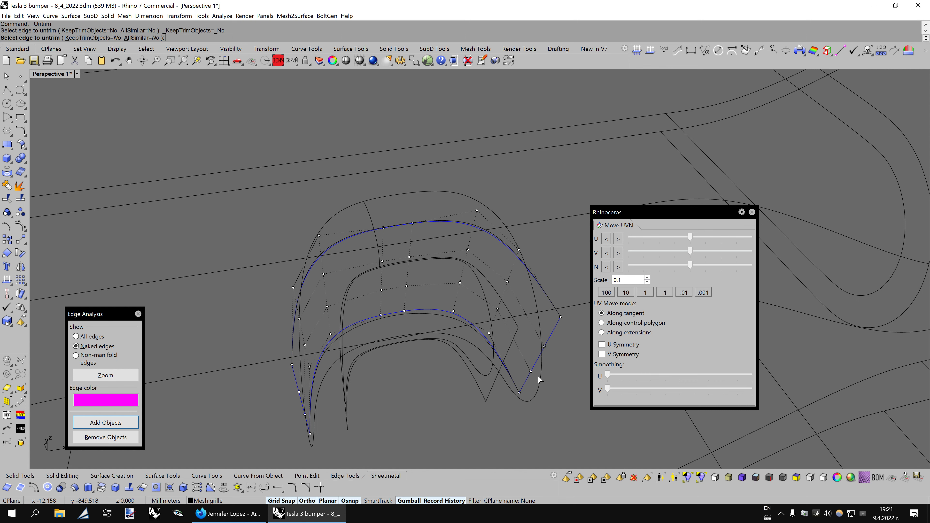
key(Escape)
right_drag(540, 376, 549, 347)
click(524, 254)
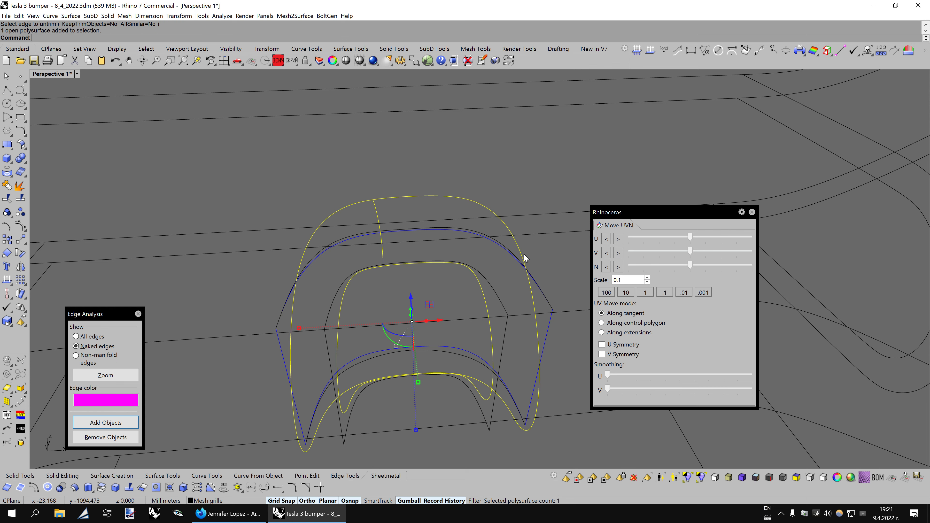
right_drag(523, 255, 530, 321)
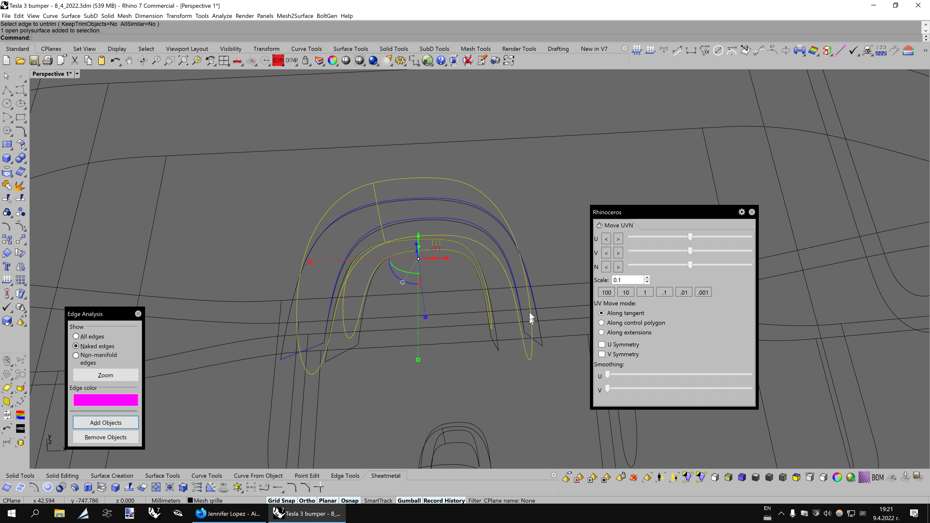
key(Escape)
mouse_move(550, 276)
right_down()
mouse_move(536, 270)
mouse_move(552, 287)
mouse_move(545, 273)
right_up()
- Show the bump surface's control points and nudge eight top points slightly along the normal
click(477, 208)
click(498, 228)
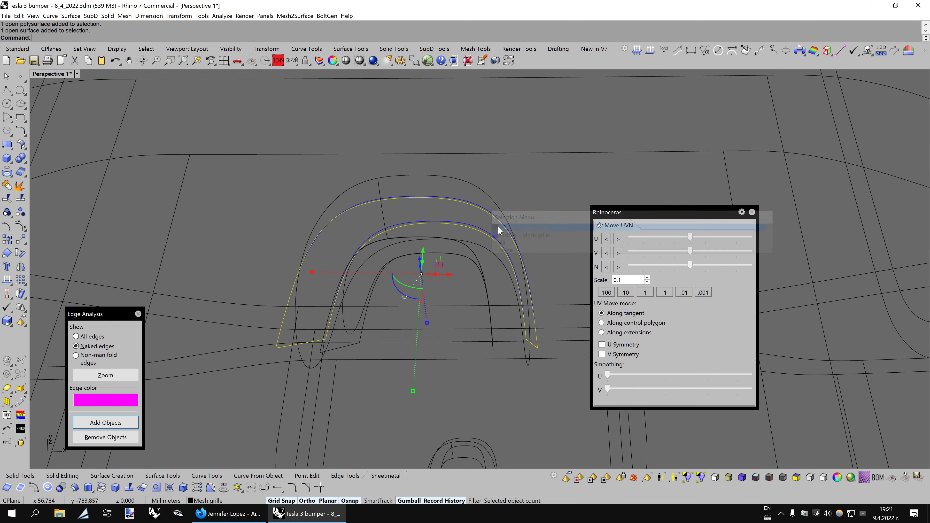
key(F10)
mouse_move(498, 227)
right_down()
mouse_move(614, 251)
mouse_move(553, 255)
right_up()
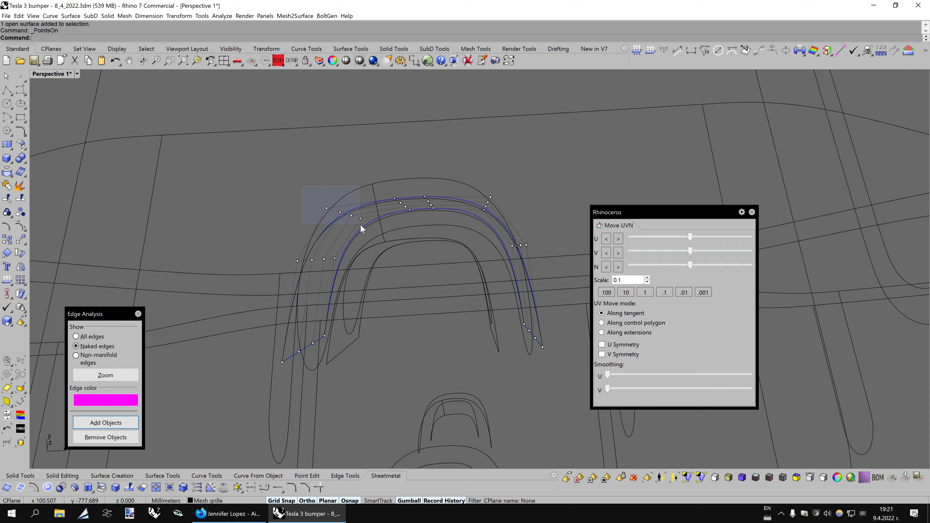
drag(361, 224, 372, 231)
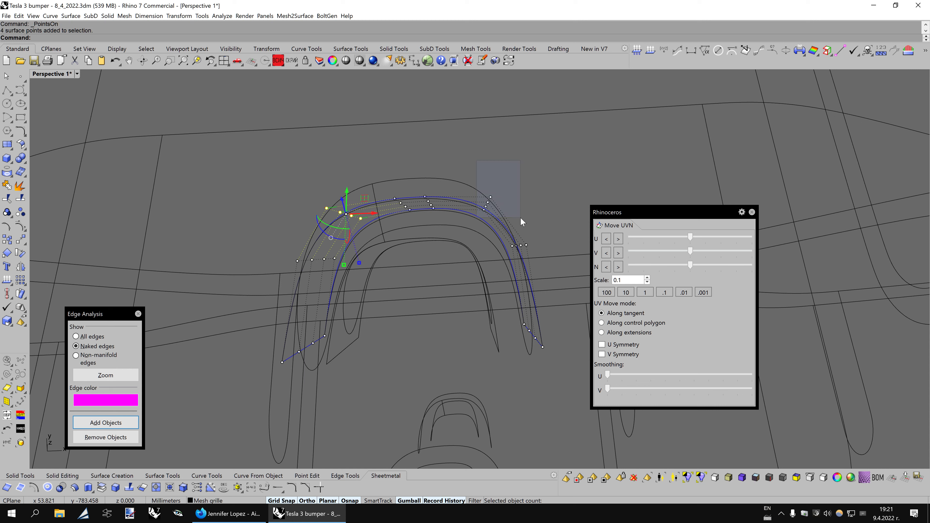
shift+drag(521, 219, 520, 218)
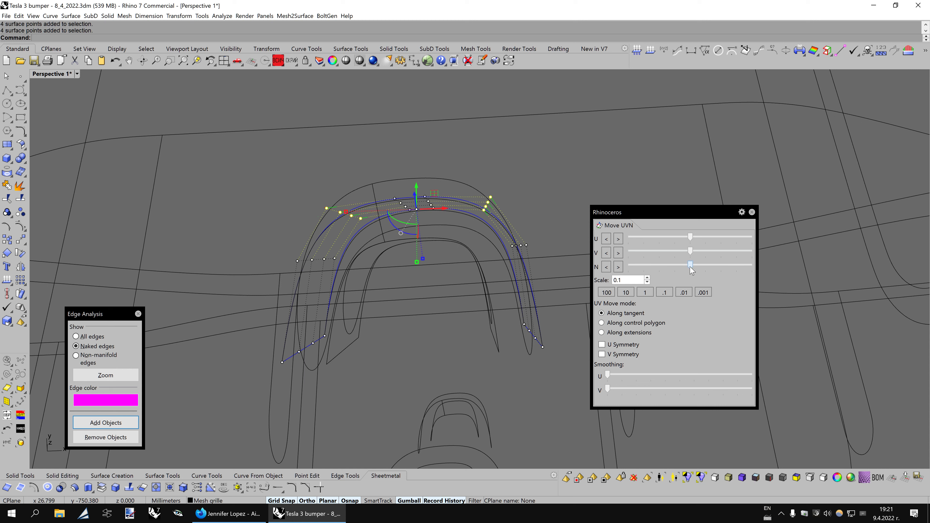
mouse_move(690, 265)
mouse_down()
mouse_move(663, 263)
mouse_move(646, 281)
mouse_up()
right_drag(566, 308, 562, 294)
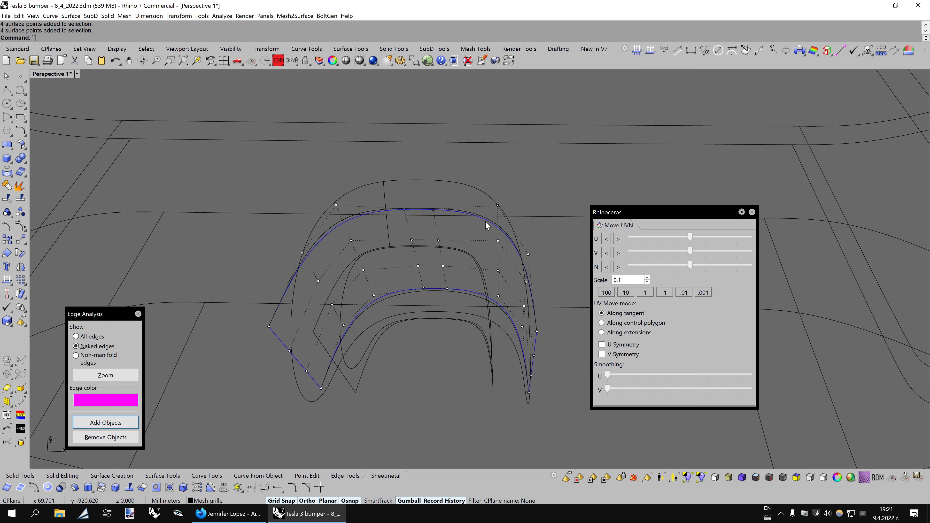
right_drag(502, 251, 514, 212)
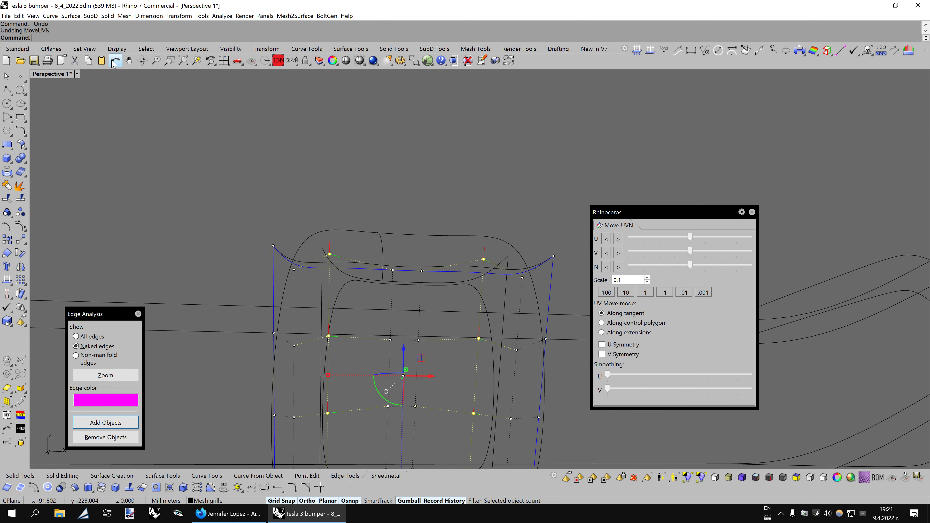
- Scale the blue patch surface uniformly and push it outward along its normal
right_drag(475, 293, 498, 262)
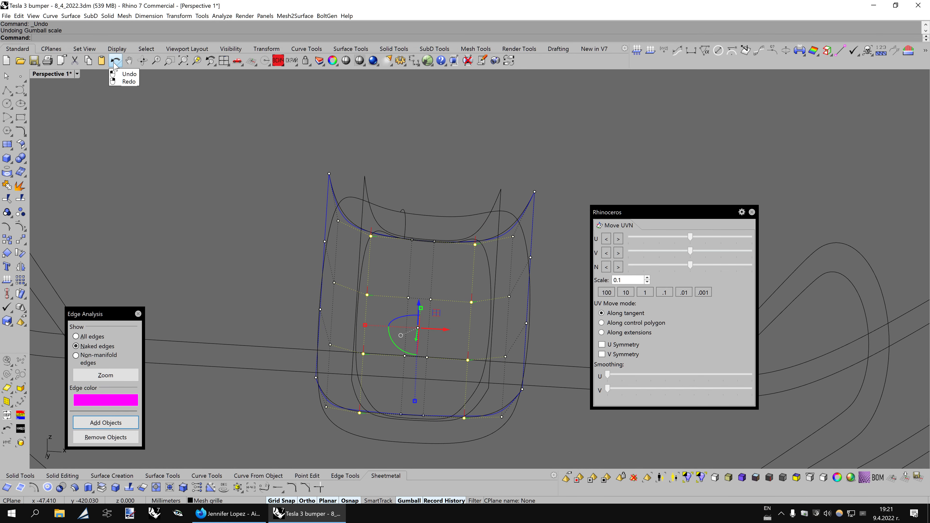
right_drag(503, 269, 387, 344)
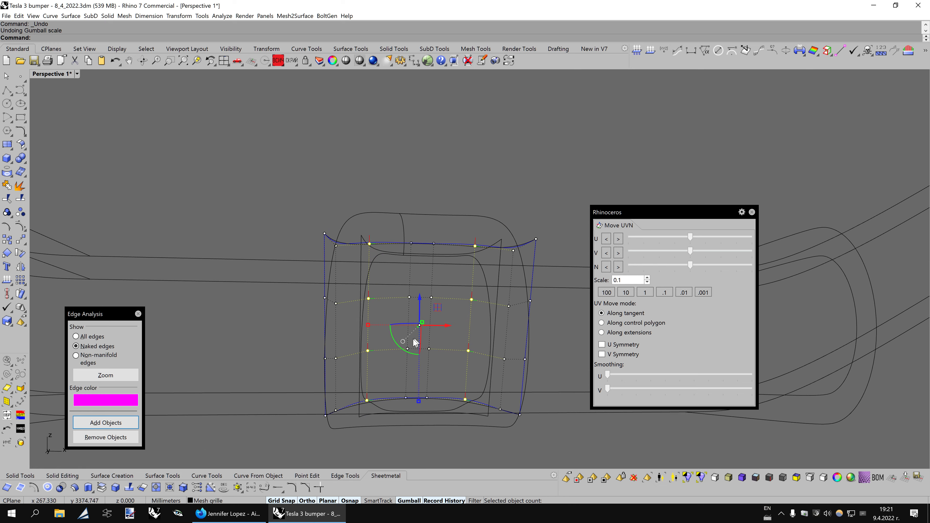
drag(366, 330, 358, 331)
mouse_move(358, 330)
right_down()
mouse_move(451, 327)
mouse_move(372, 279)
right_up()
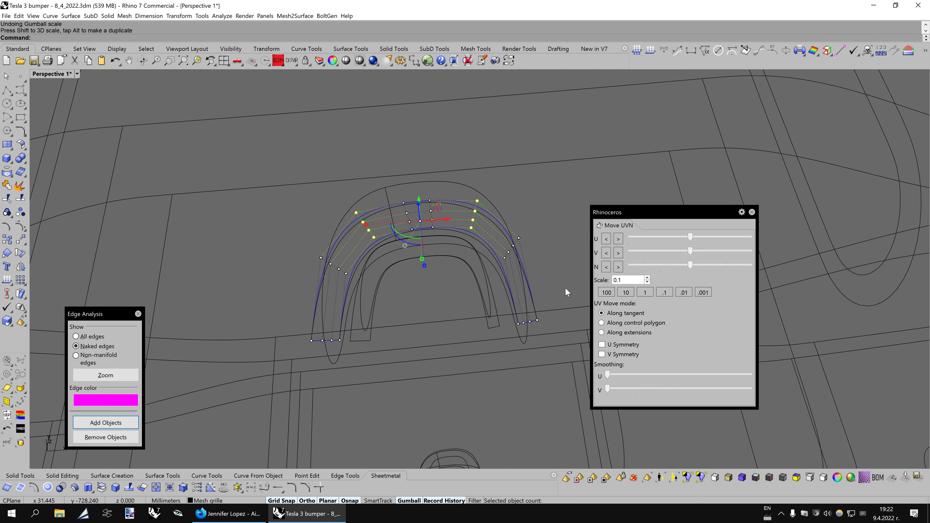
drag(366, 234, 358, 234)
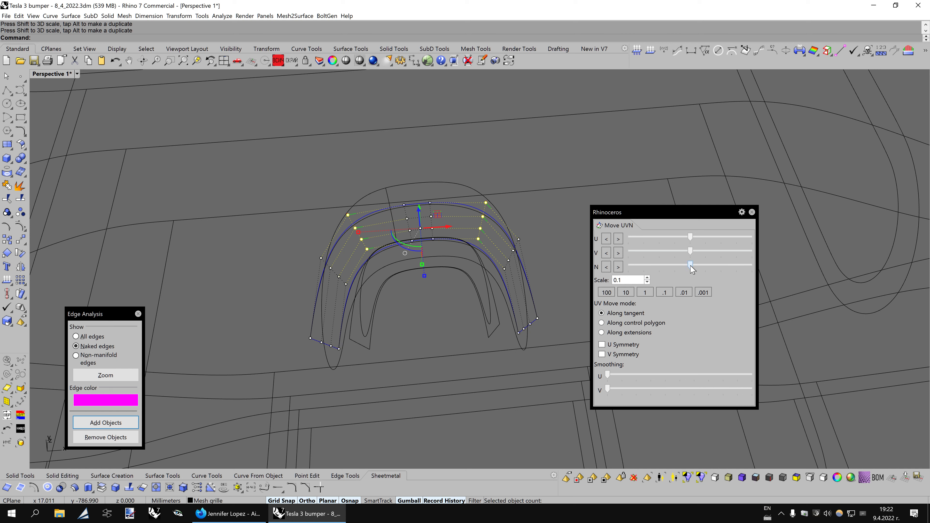
mouse_move(690, 267)
mouse_down()
mouse_move(698, 266)
mouse_move(640, 261)
mouse_move(557, 364)
mouse_up()
- Delete the blue patch surface, leaving only the grille outline curves
mouse_move(440, 372)
right_down()
mouse_move(509, 290)
mouse_move(517, 216)
right_up()
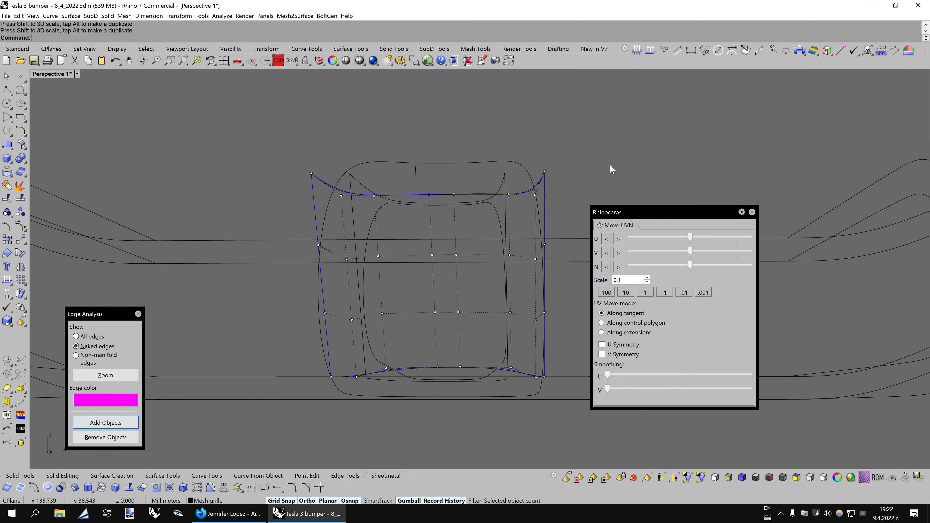
click(532, 190)
key(Delete)
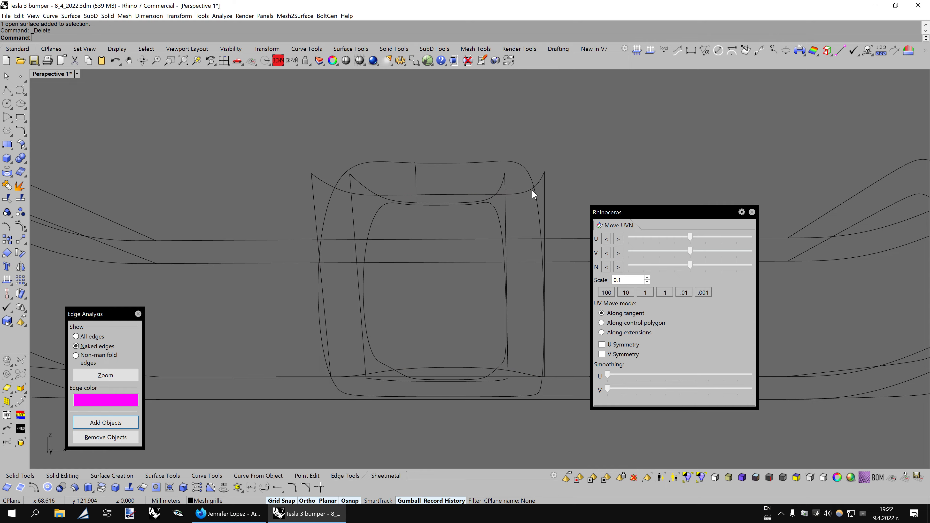
- In shaded view, split the grille tube surface into four pieces
key(ctrl+alt+s)
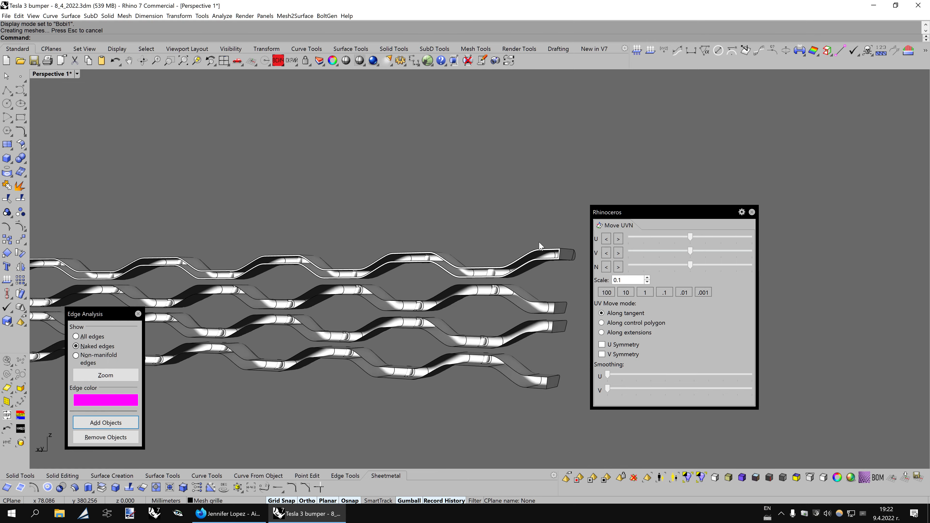
key(ctrl+alt+w)
scroll(534, 245, up, 3)
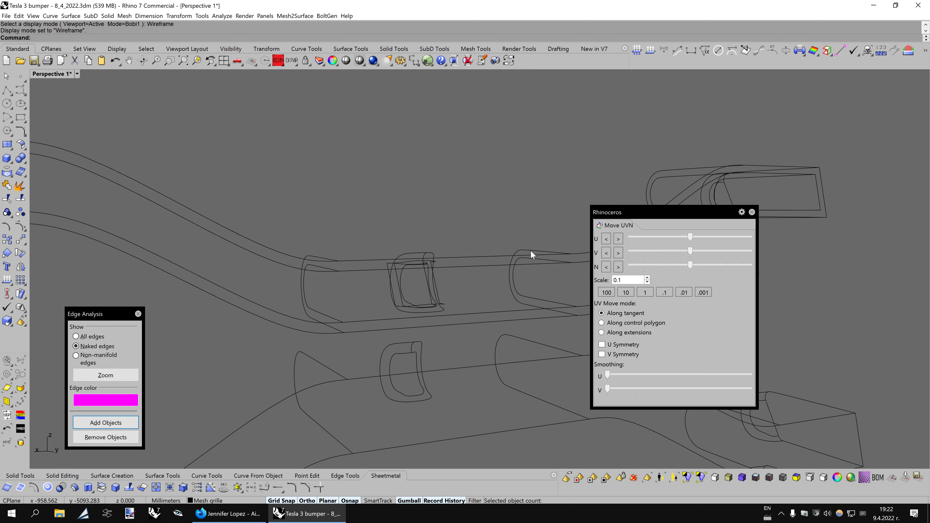
scroll(530, 250, up, 3)
scroll(398, 220, up, 2)
mouse_move(403, 219)
right_down()
mouse_move(472, 218)
mouse_move(407, 202)
mouse_move(432, 217)
mouse_move(435, 210)
mouse_move(467, 290)
mouse_move(458, 286)
right_up()
key(ctrl+alt+s)
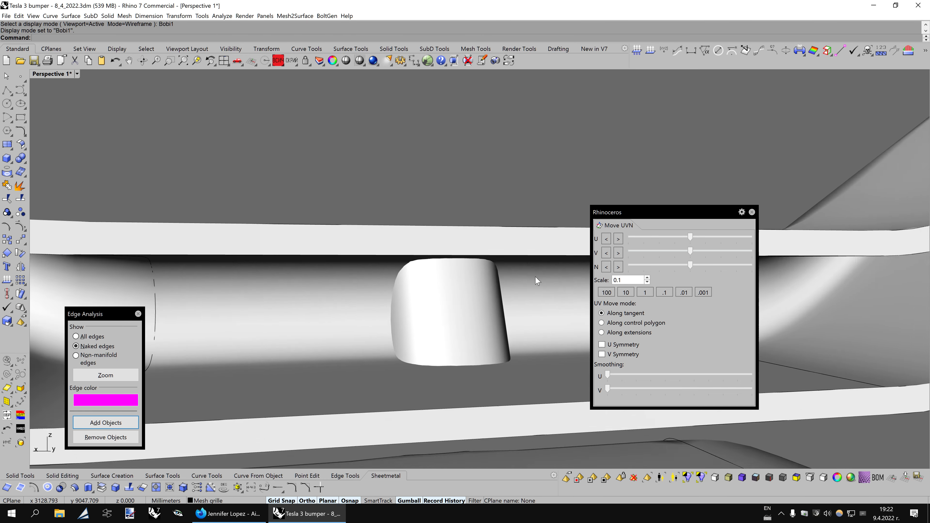
mouse_move(379, 273)
right_down()
mouse_move(413, 205)
mouse_move(384, 234)
right_up()
click(413, 205)
click(21, 198)
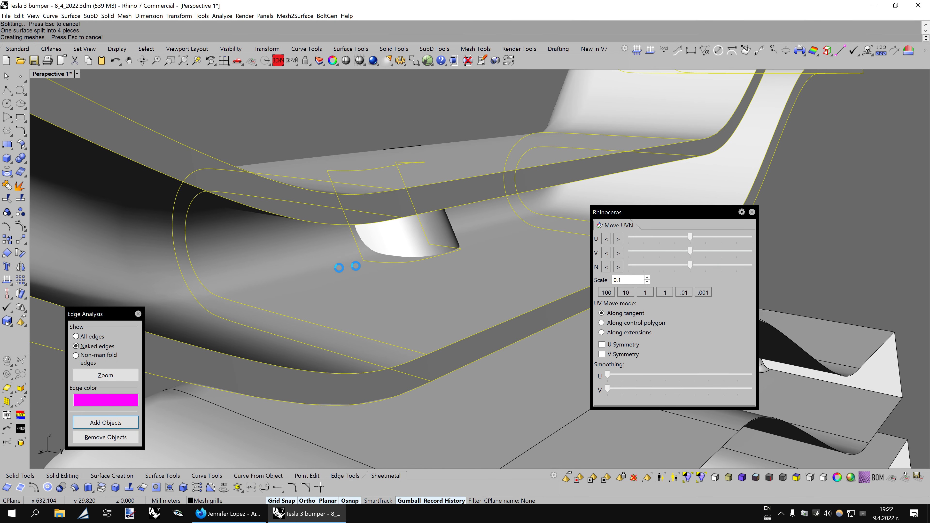
key(Return)
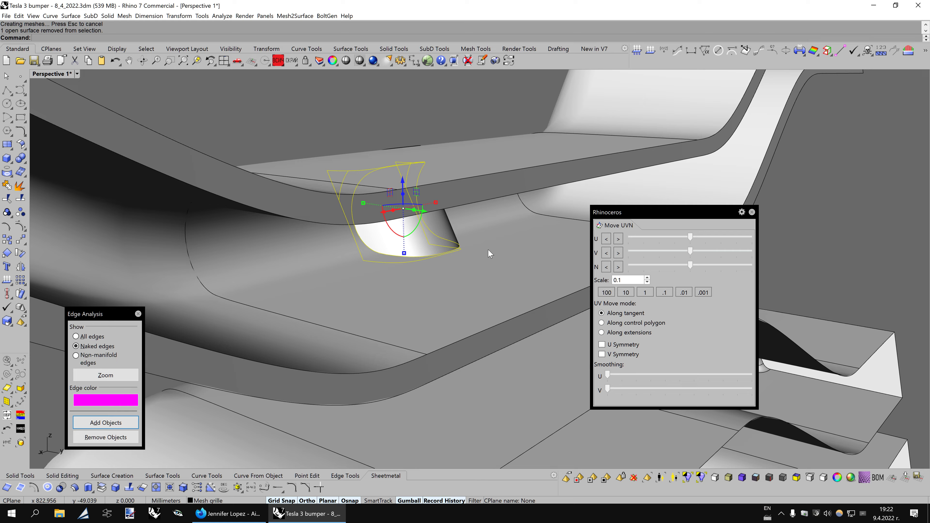
- In wireframe, extend the small bump surface's edge with ExtendSrf
right_drag(489, 252, 498, 244)
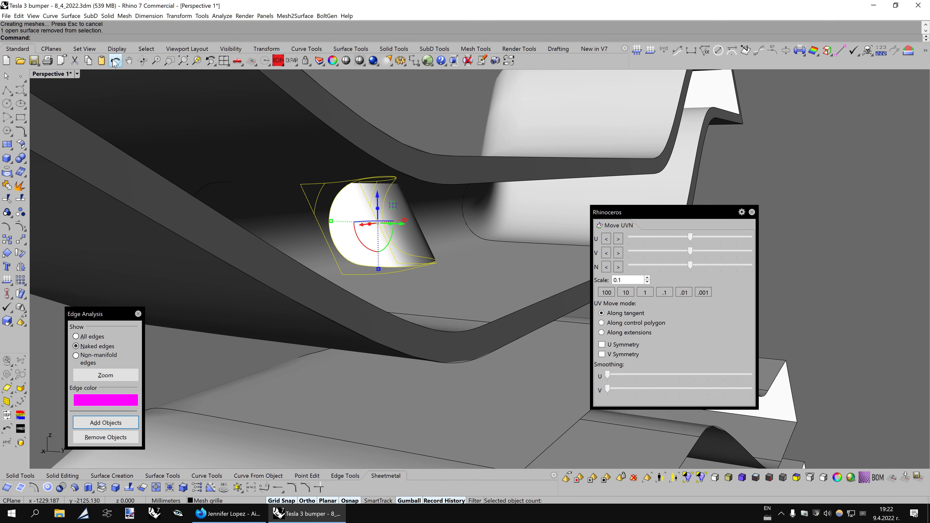
key(ctrl+alt+w)
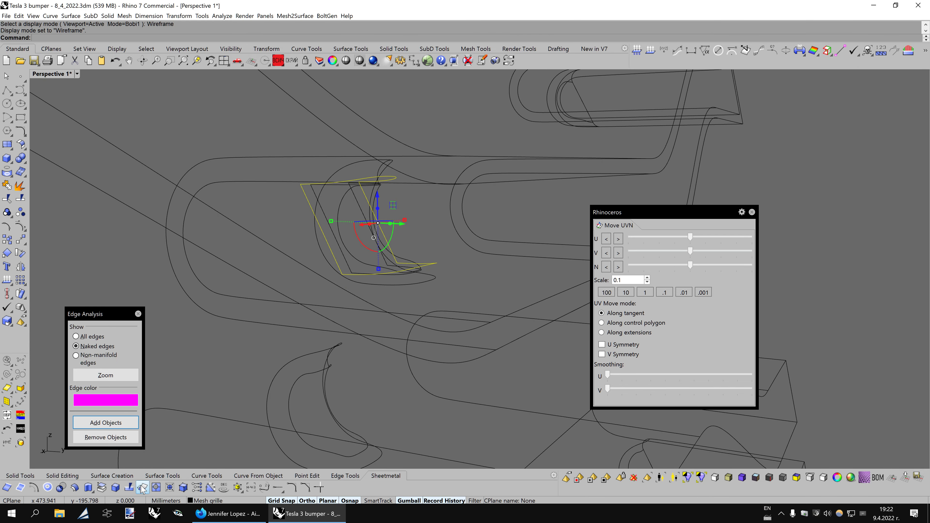
click(142, 487)
click(308, 183)
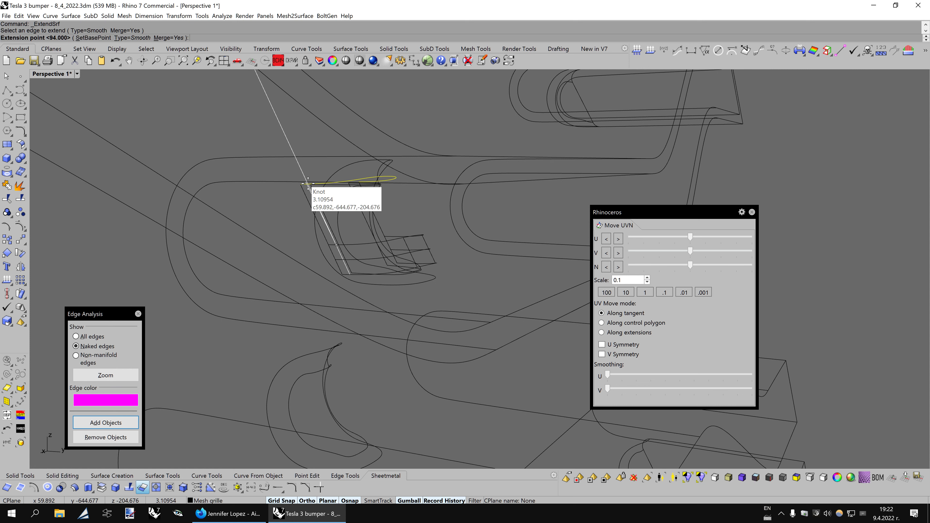
text(1)
key(Return)
- Split the tube again with the extended bump into six pieces, then deselect
mouse_move(413, 293)
right_down()
mouse_move(371, 303)
mouse_move(395, 305)
right_up()
key(alt+1)
click(444, 292)
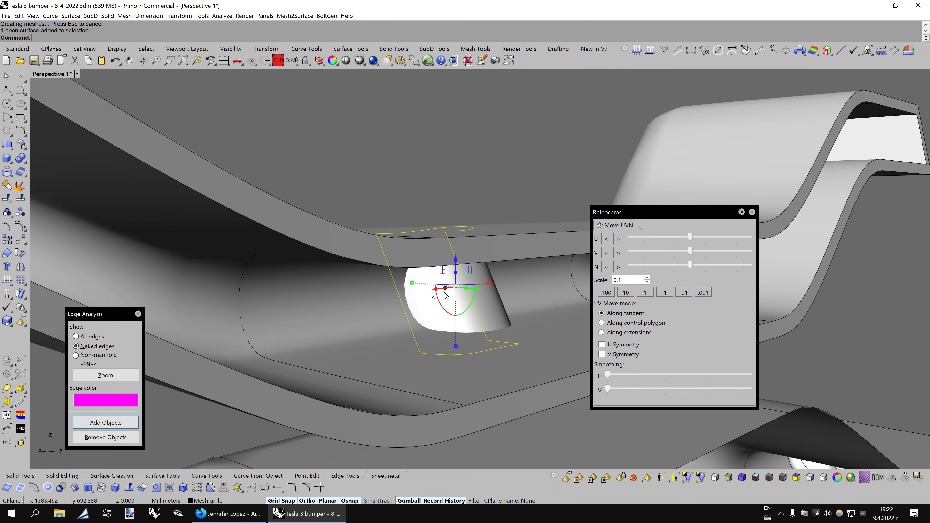
click(21, 201)
right_click(425, 316)
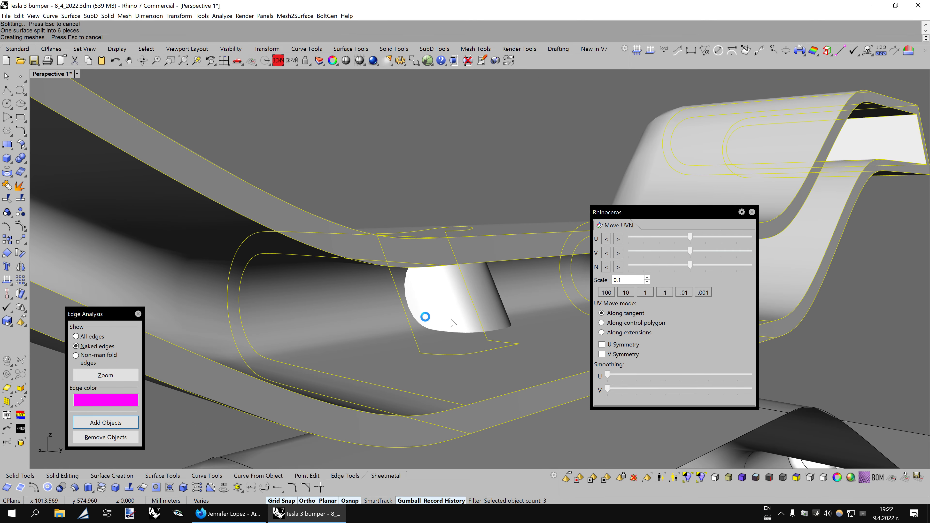
key(Escape)
key(End)
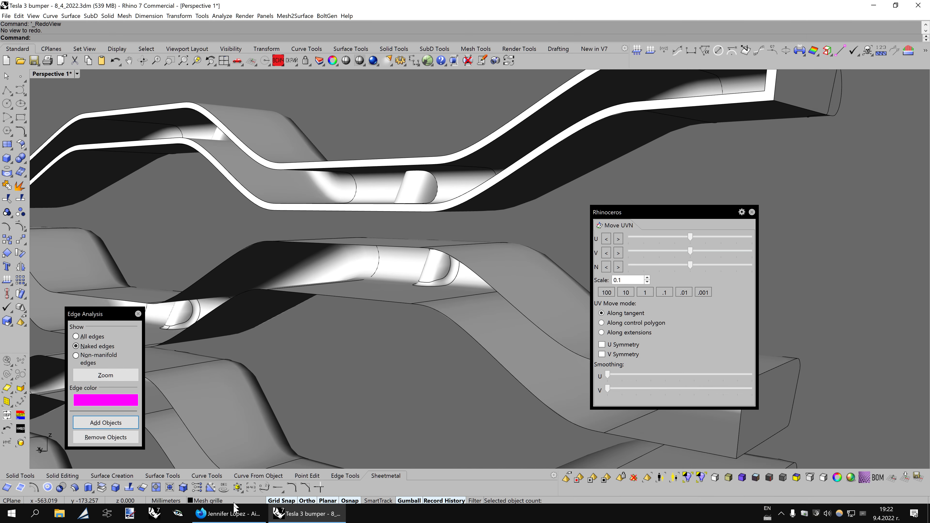
- Trash 'Ain't Your Mama' from the YouTube Mix playlist, then return to Rhino
click(226, 514)
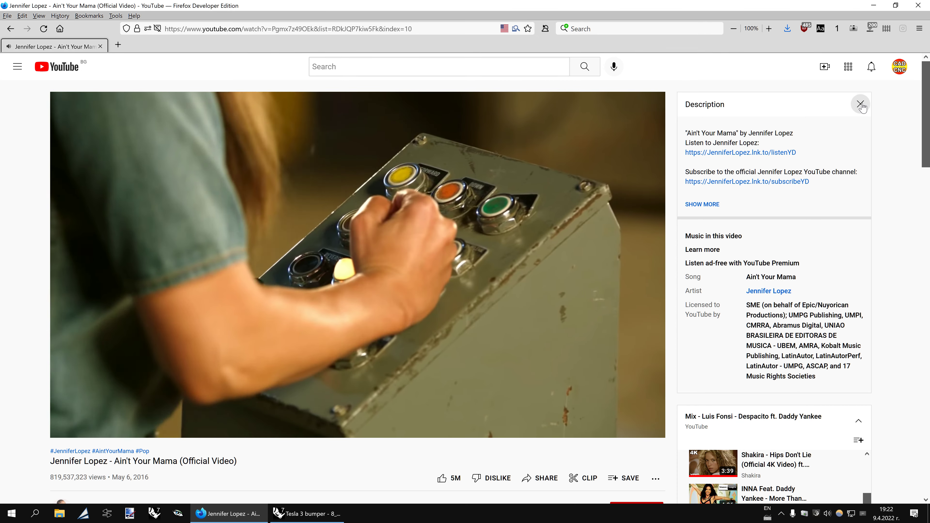
click(860, 104)
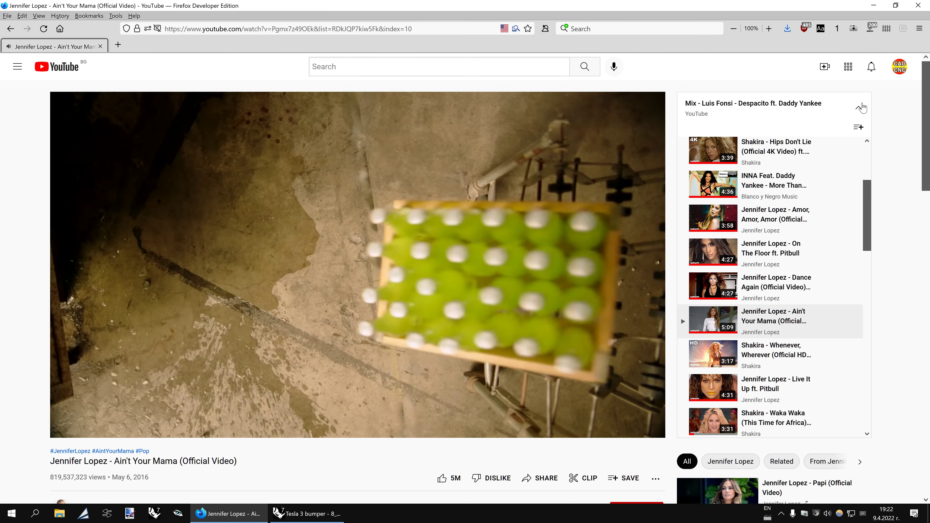
click(825, 322)
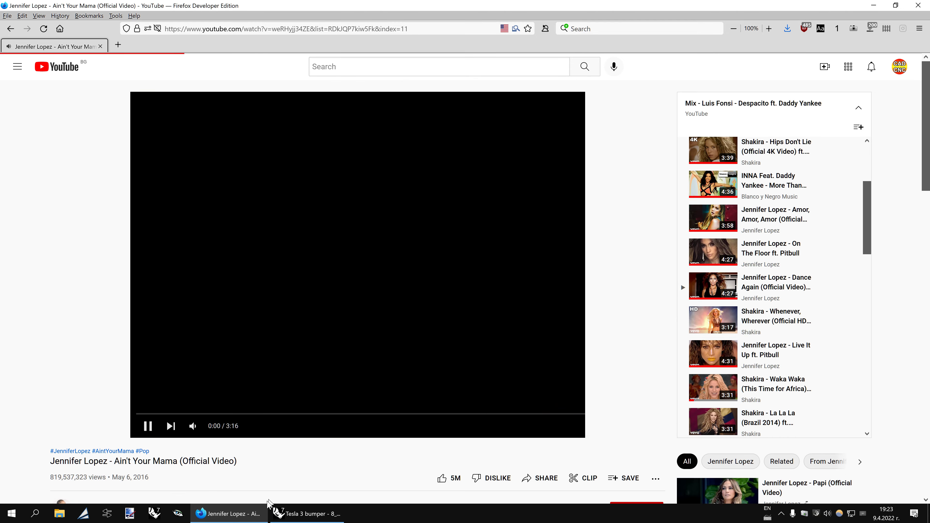
click(289, 513)
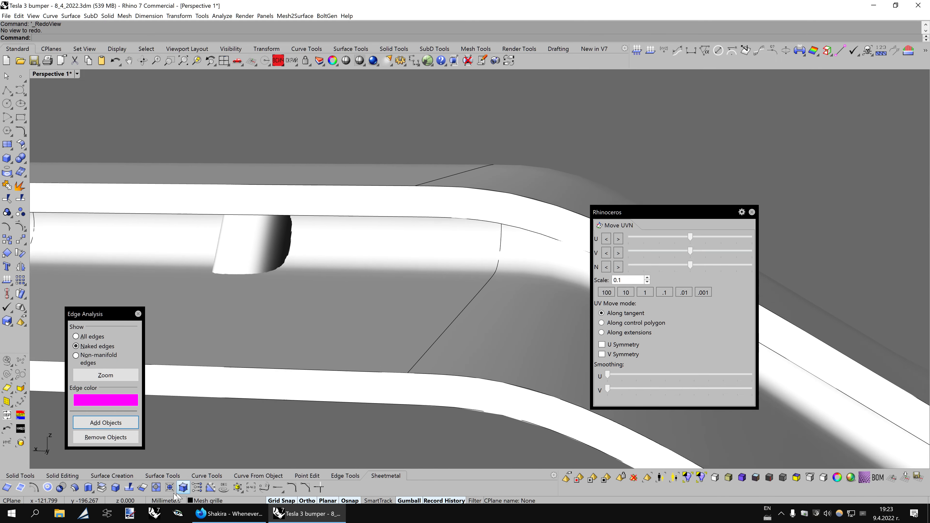
- Extract two bump surfaces from the grille tubes, then return the viewport to Wireframe
click(299, 273)
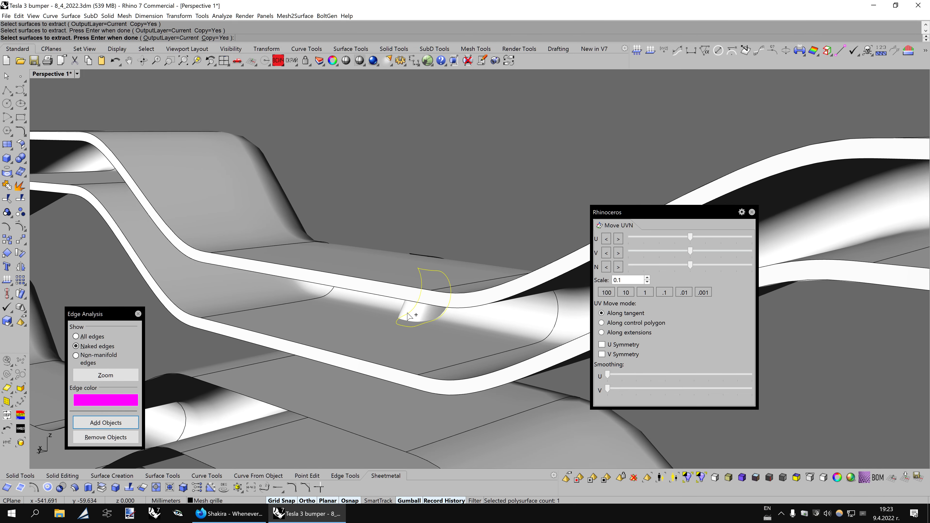
mouse_move(408, 316)
right_down()
mouse_move(425, 233)
mouse_move(469, 255)
mouse_move(398, 317)
mouse_move(431, 297)
mouse_move(409, 266)
mouse_move(425, 158)
mouse_move(379, 270)
mouse_move(414, 282)
mouse_move(395, 163)
mouse_move(351, 252)
right_up()
click(412, 283)
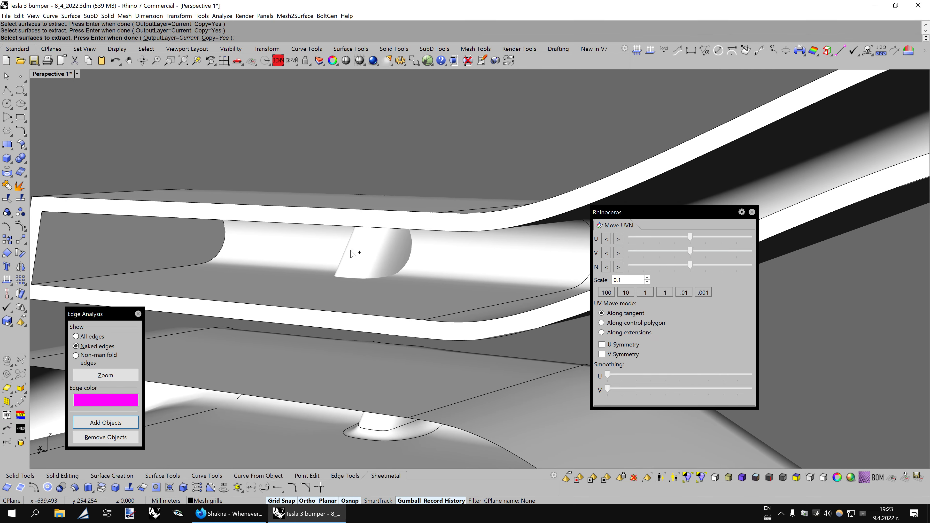
key(Left)
scroll(367, 255, down, 3)
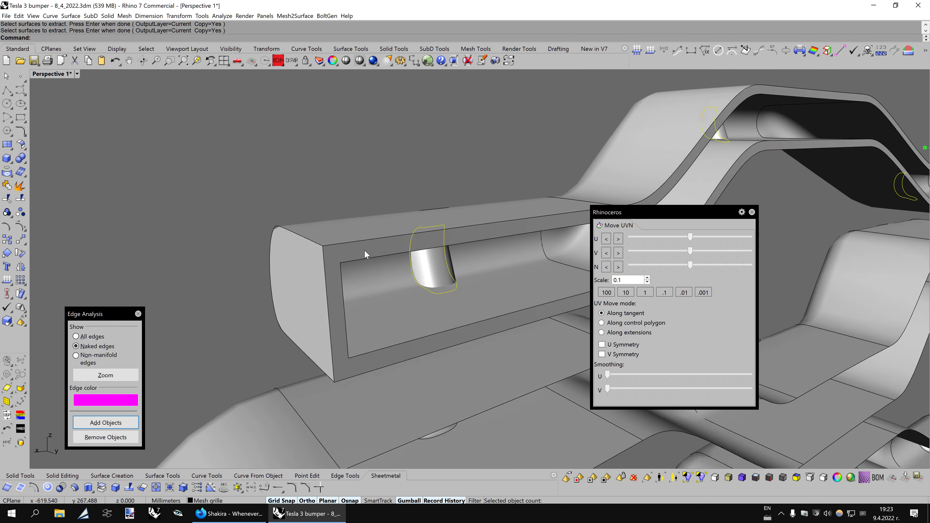
scroll(367, 256, down, 3)
key(ctrl+alt+w)
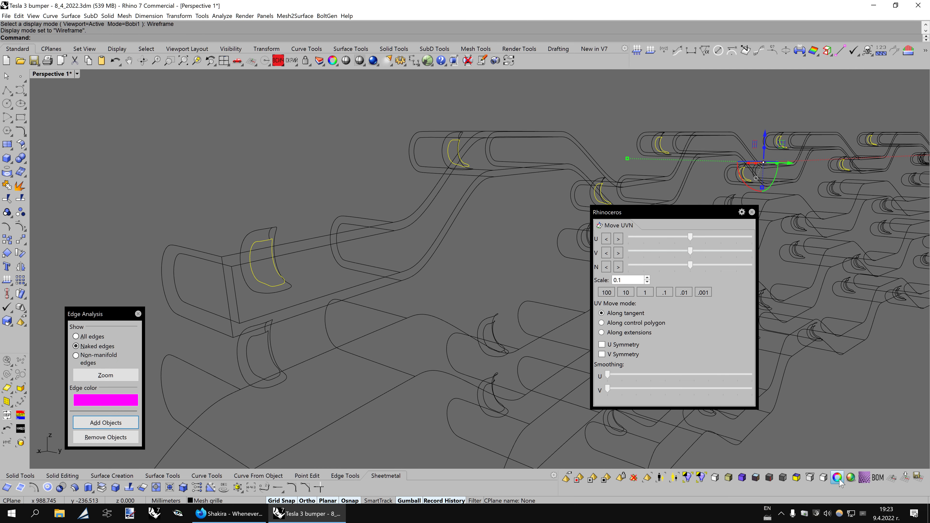
- Colour the extracted bump surfaces blue and begin untrimming their edges
click(838, 478)
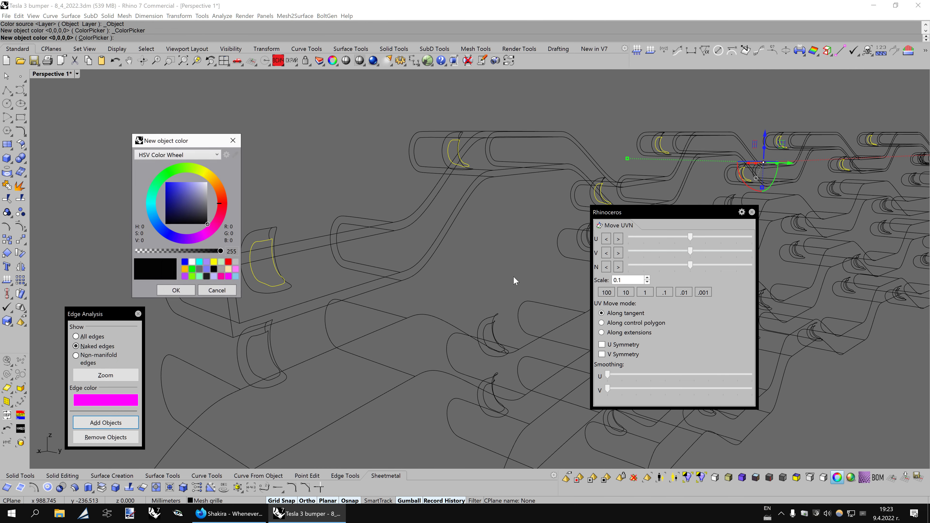
click(176, 291)
click(161, 487)
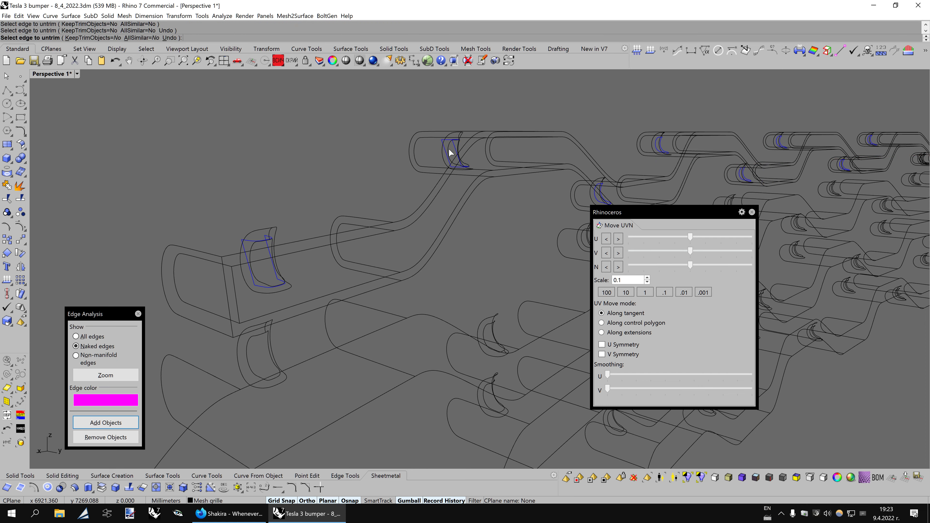
mouse_move(449, 153)
right_down()
mouse_move(451, 235)
mouse_move(461, 245)
mouse_move(362, 218)
right_up()
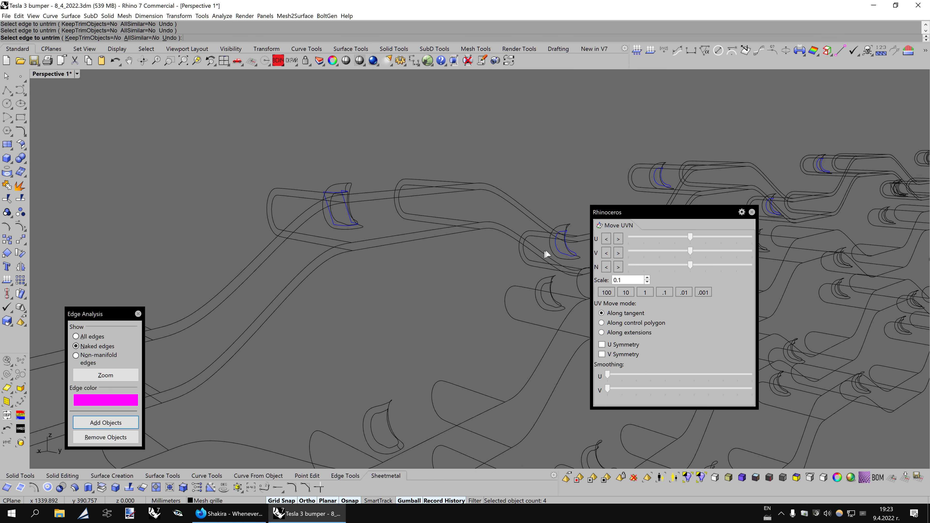
mouse_move(556, 252)
right_down()
mouse_move(550, 257)
mouse_move(453, 220)
right_up()
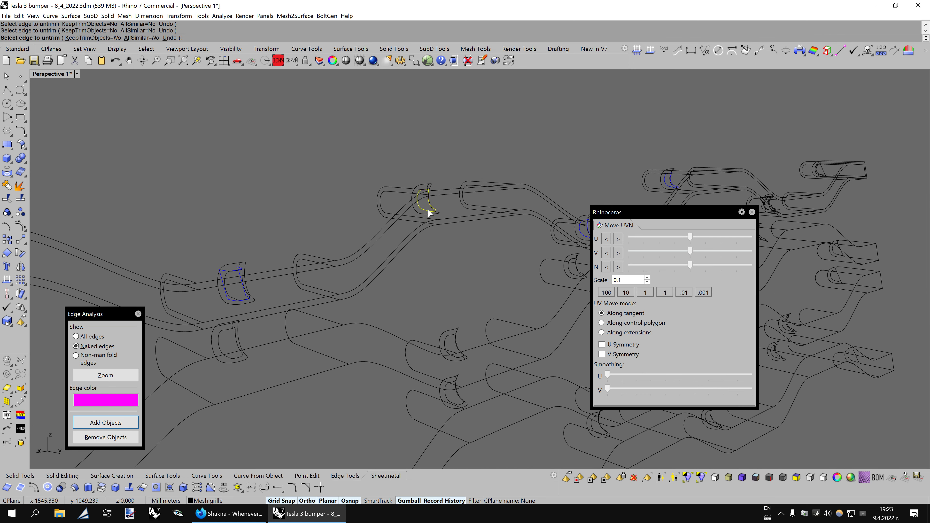
- Close the Move UVN panel and untrim the chosen bump surface edges
click(751, 212)
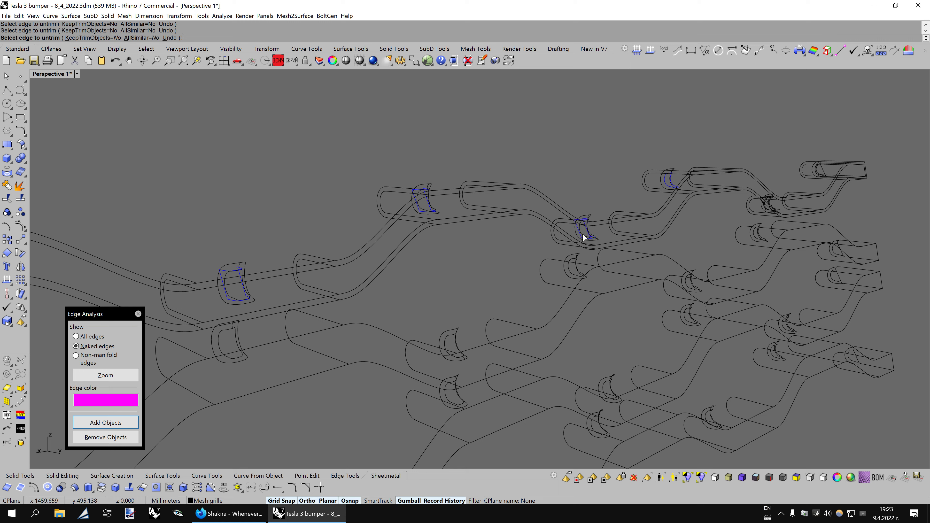
scroll(581, 239, up, 5)
click(517, 233)
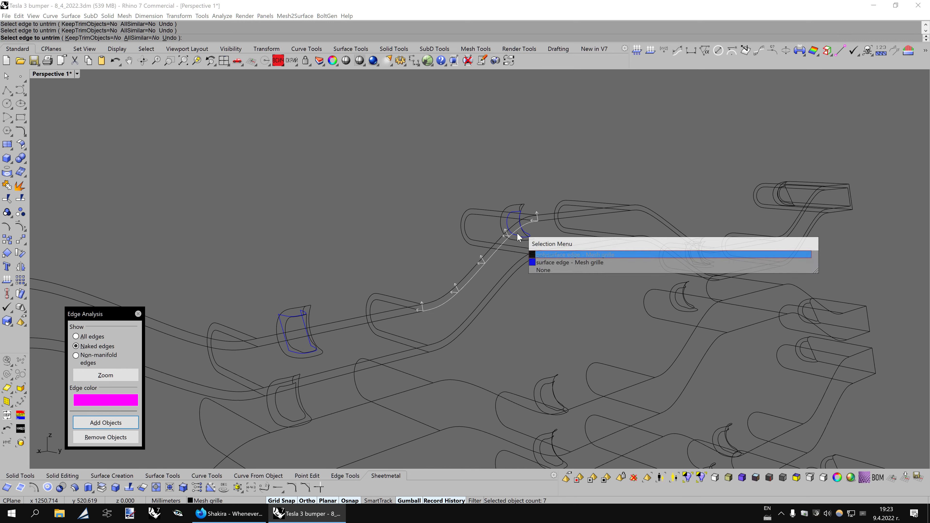
click(544, 257)
right_drag(544, 256, 258, 436)
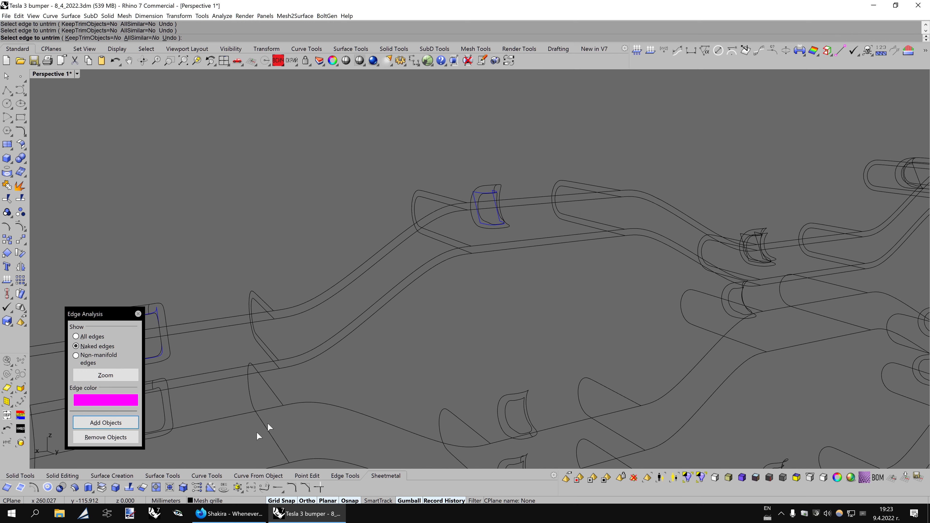
- Extend the first blue bump pad's top and bottom edges by the default 1.000
click(142, 487)
right_drag(506, 248, 393, 220)
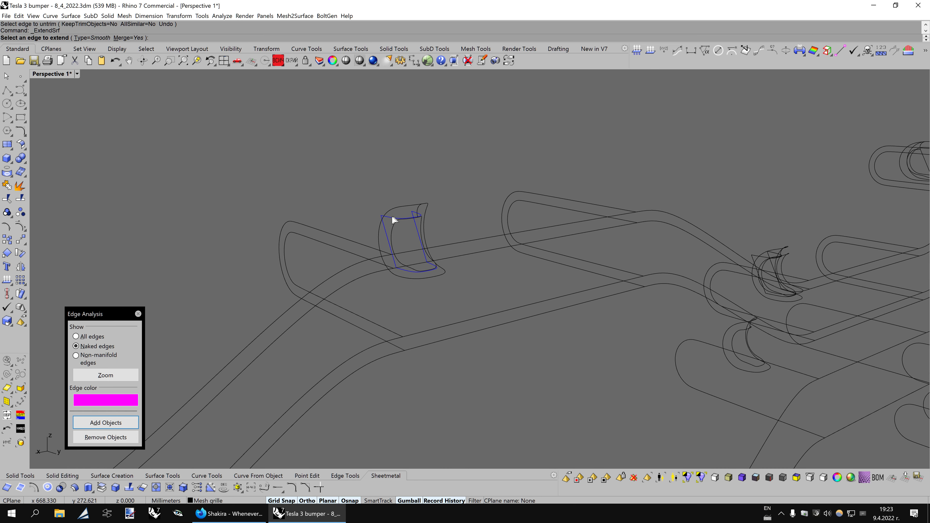
click(390, 215)
key(Return)
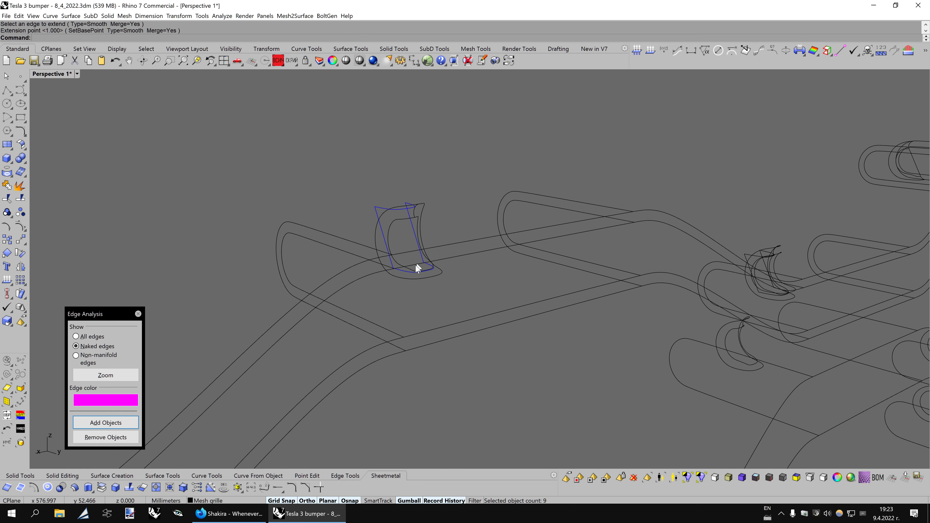
mouse_move(428, 262)
right_down()
mouse_move(417, 266)
mouse_move(432, 228)
right_up()
click(410, 273)
key(Return)
- Extend the edges of the next bump pad by 1.000
key(Return)
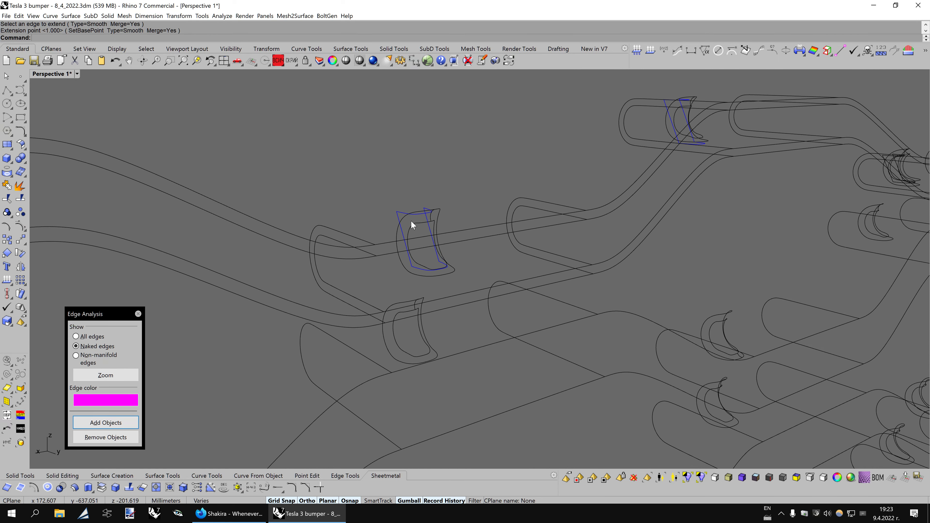
click(422, 267)
key(Return)
right_drag(422, 268, 402, 200)
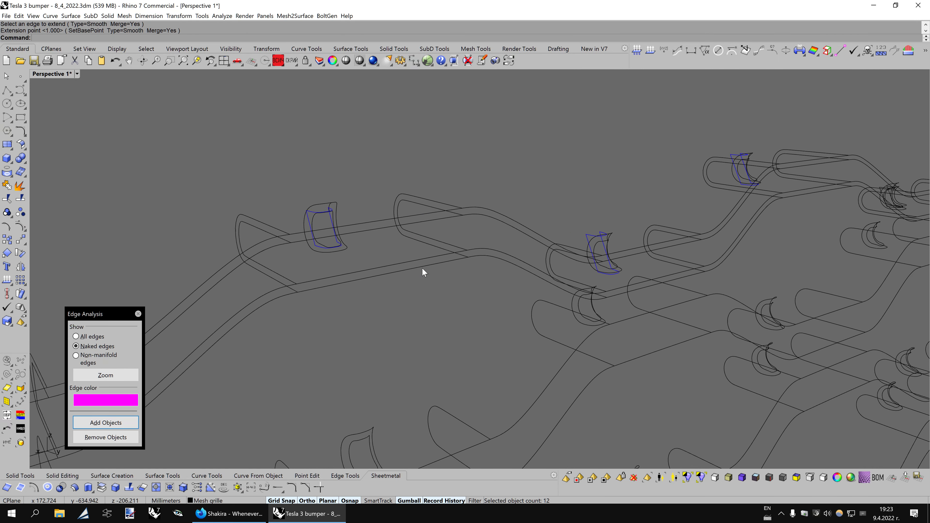
key(Return)
click(359, 178)
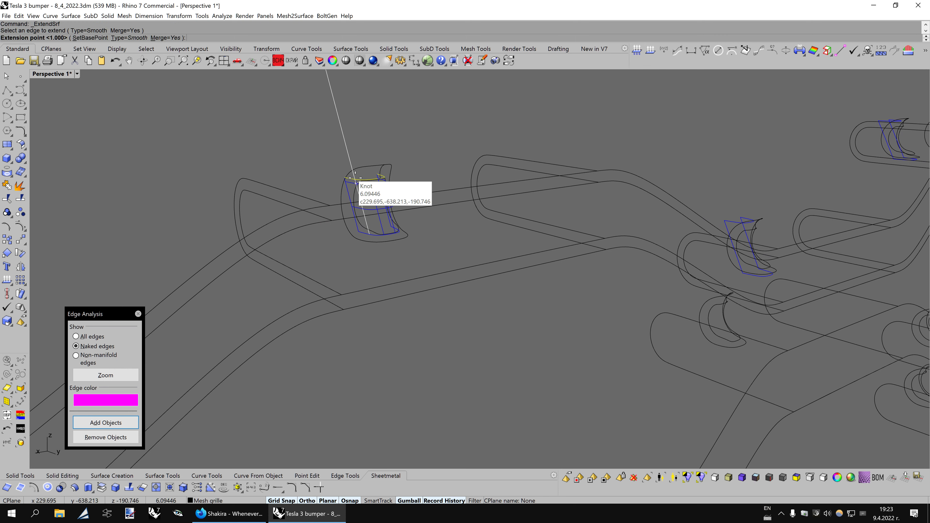
key(Return)
- Extend a third pad's top and bottom edges by 1.000
key(Return)
click(371, 236)
key(Return)
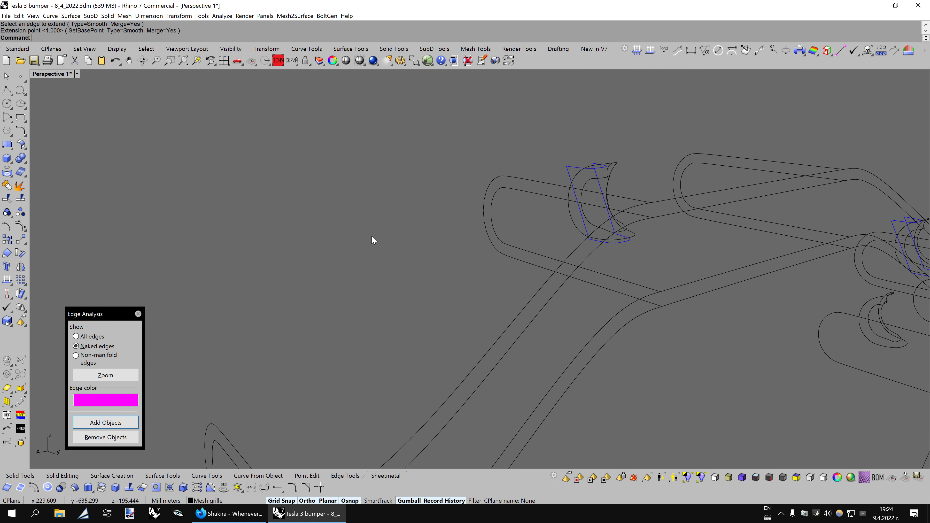
right_drag(371, 235, 269, 243)
key(Return)
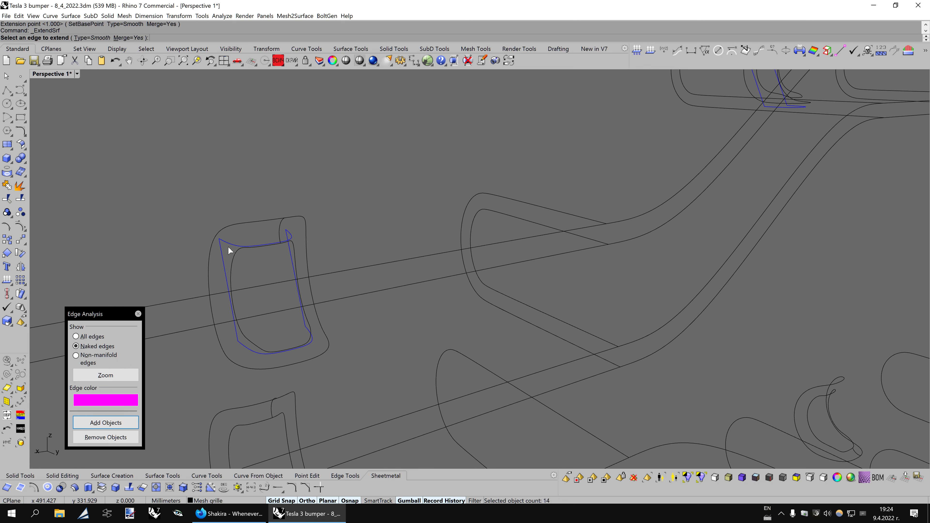
click(228, 245)
key(Return)
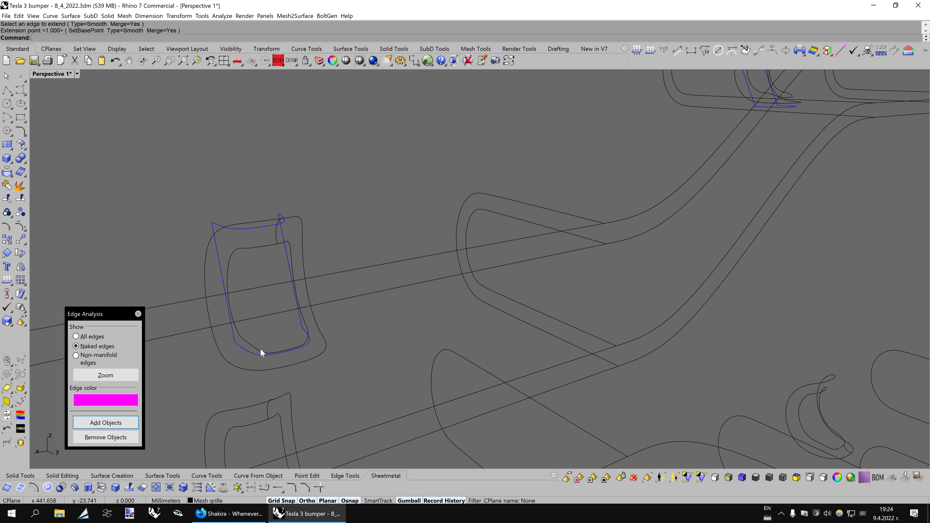
key(Return)
click(252, 352)
key(Return)
scroll(303, 326, down, 3)
scroll(351, 302, down, 3)
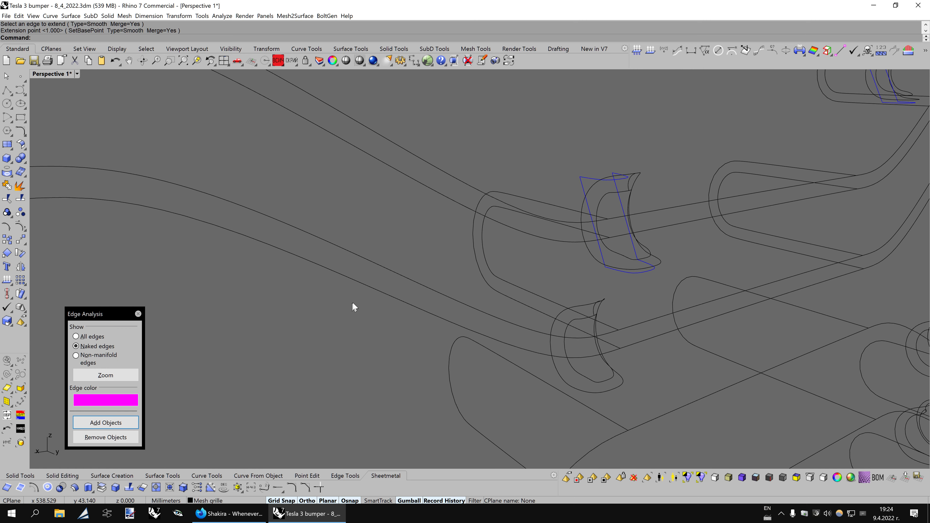
scroll(396, 239, down, 3)
- Extend the top edges of the lower bump pads by 1
key(Return)
click(290, 182)
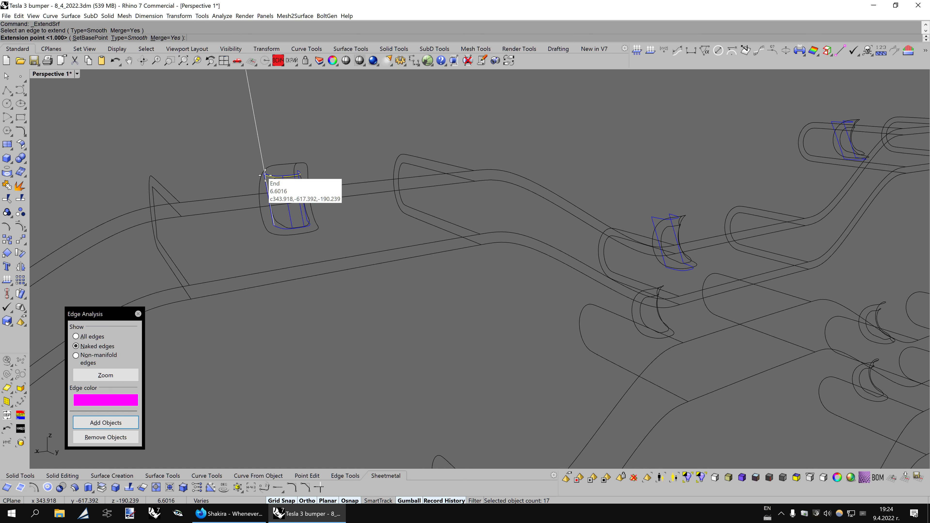
key(Return)
key(Return)
right_drag(282, 229, 359, 214)
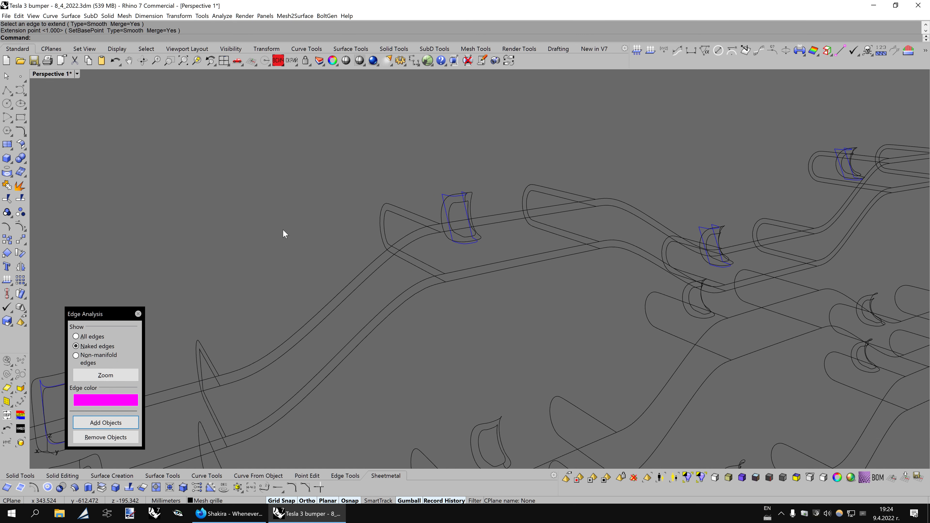
click(359, 214)
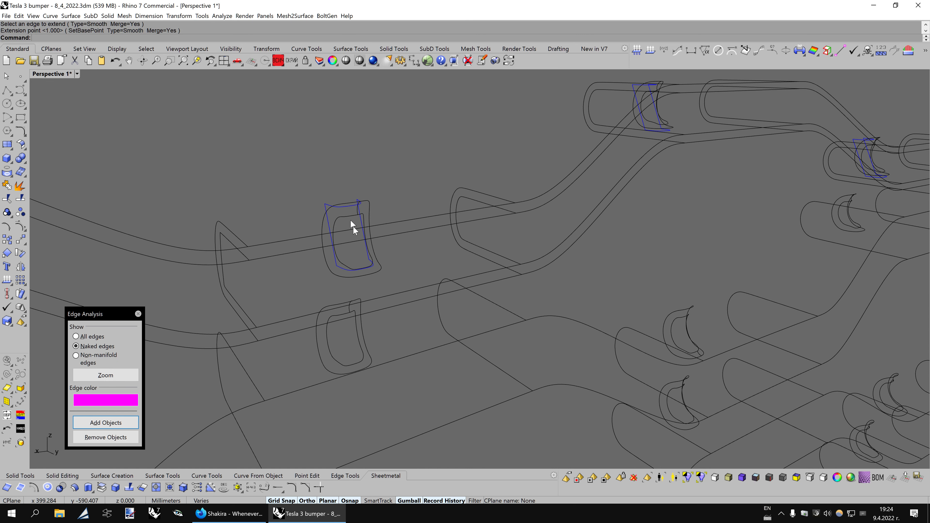
click(355, 269)
scroll(356, 266, down, 2)
scroll(357, 263, down, 3)
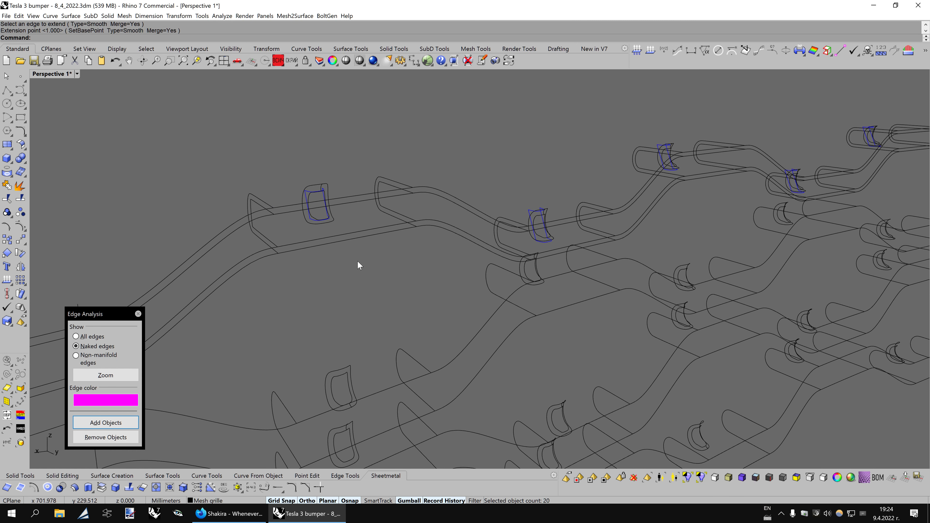
click(327, 195)
key(Return)
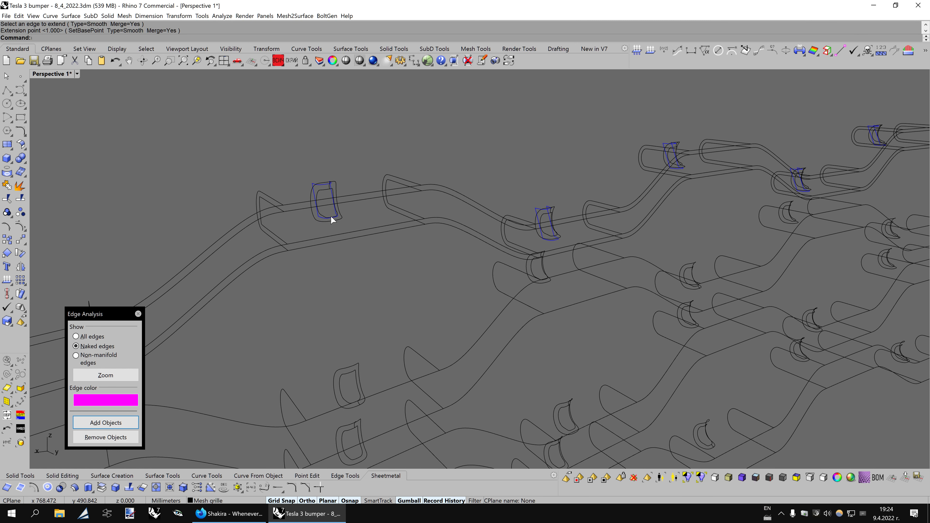
scroll(332, 217, up, 3)
scroll(331, 217, up, 2)
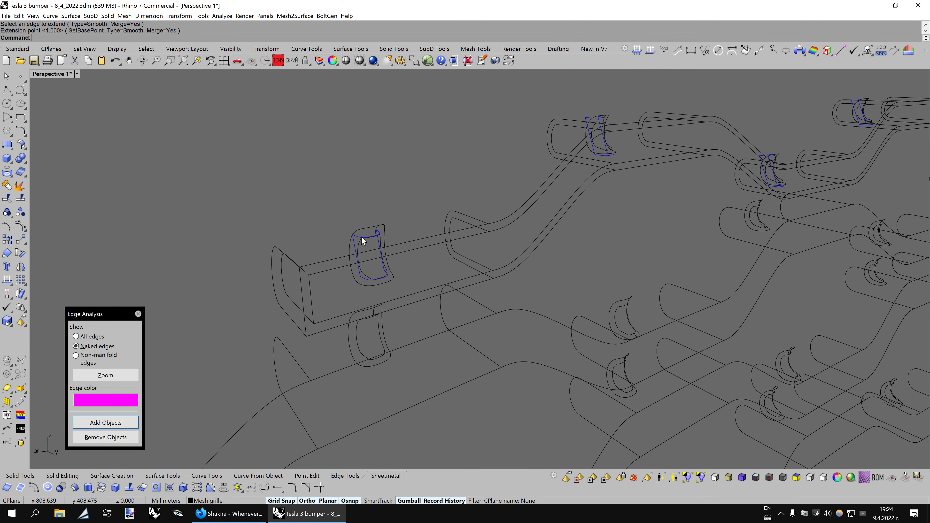
key(Return)
- Extend another pad edge and its bottom edge by 1.000
click(361, 237)
key(Return)
scroll(361, 236, up, 3)
key(Return)
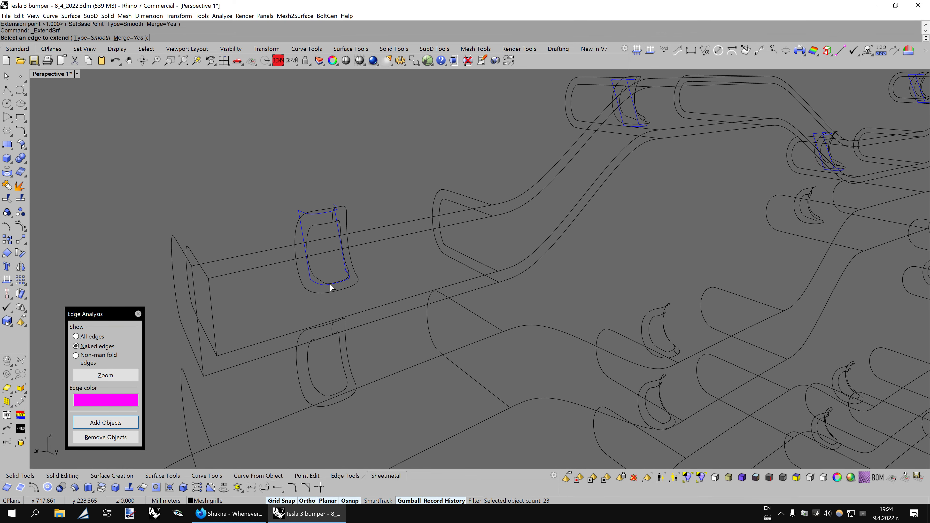
click(330, 285)
key(Return)
scroll(411, 261, up, 2)
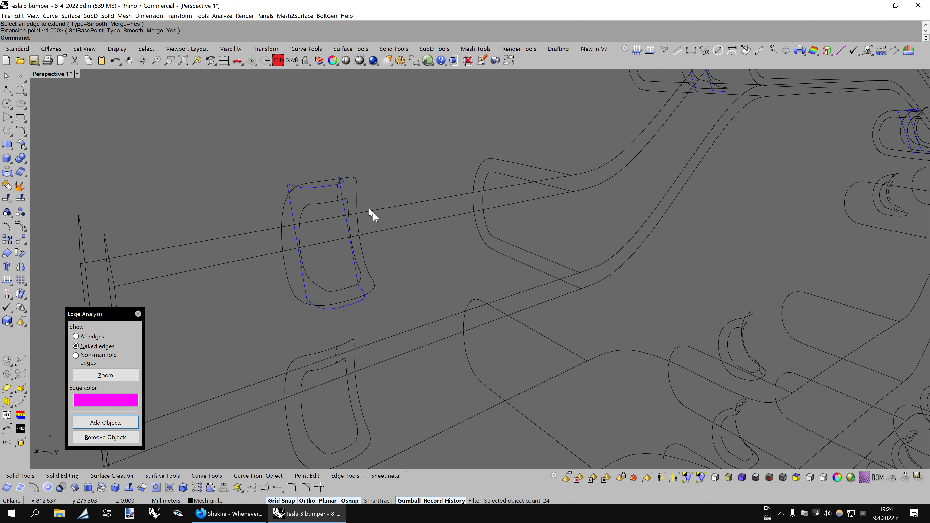
- Turn on the control points of one extended bump pad
key(F10)
click(323, 185)
key(Return)
key(Left)
key(Left)
key(Left)
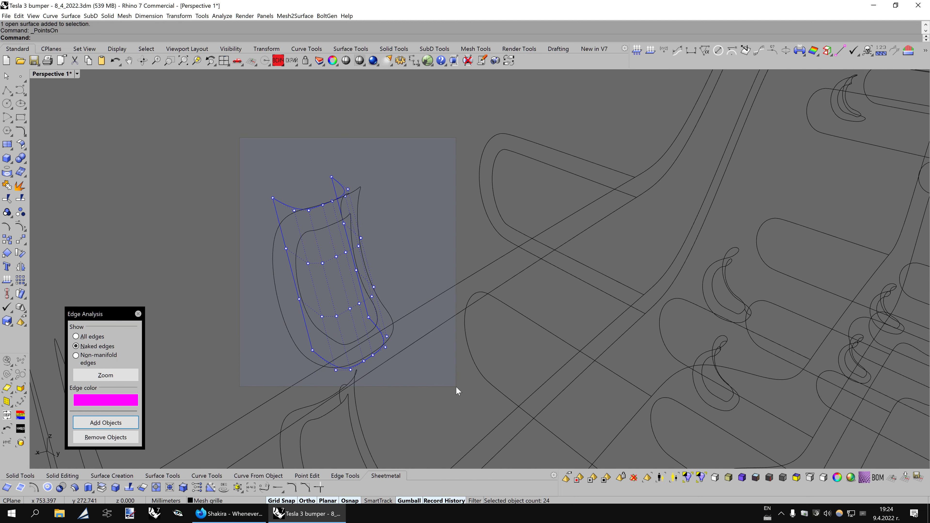
- Window-select all 32 control points of the extended bump pad
drag(240, 138, 456, 387)
key(Escape)
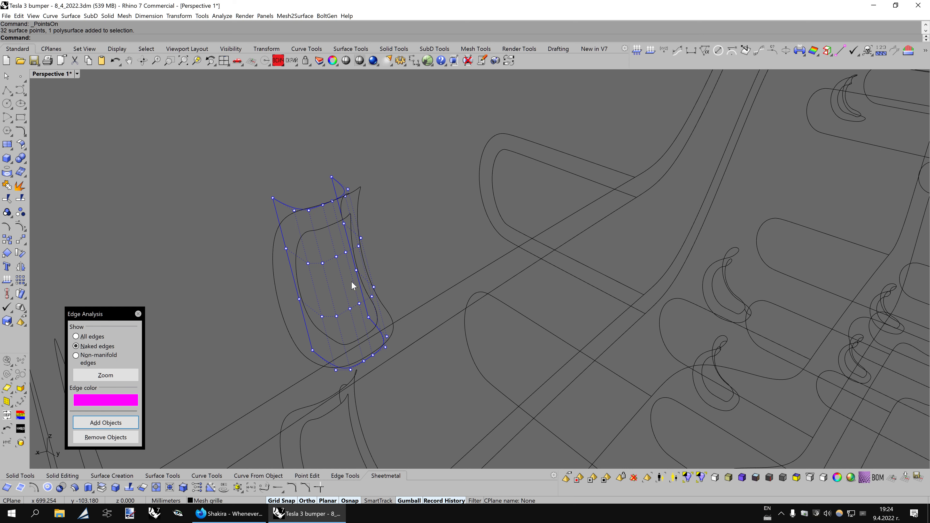
mouse_move(353, 285)
right_down()
mouse_move(380, 293)
mouse_move(374, 290)
right_up()
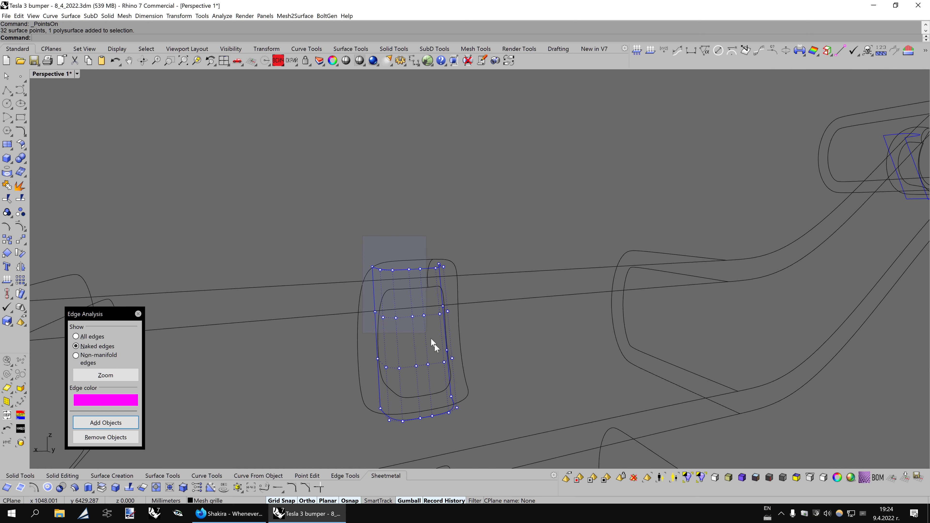
drag(478, 434, 477, 431)
mouse_move(478, 431)
right_down()
mouse_move(530, 357)
mouse_move(537, 362)
right_up()
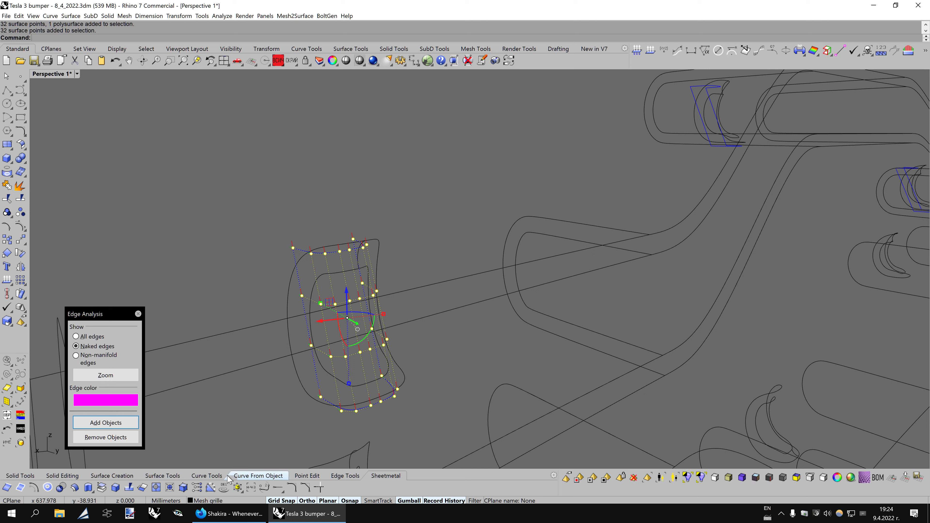
- Close Edge Analysis and push the 32 points along N with Move UVN, checking via undo/redo
click(293, 478)
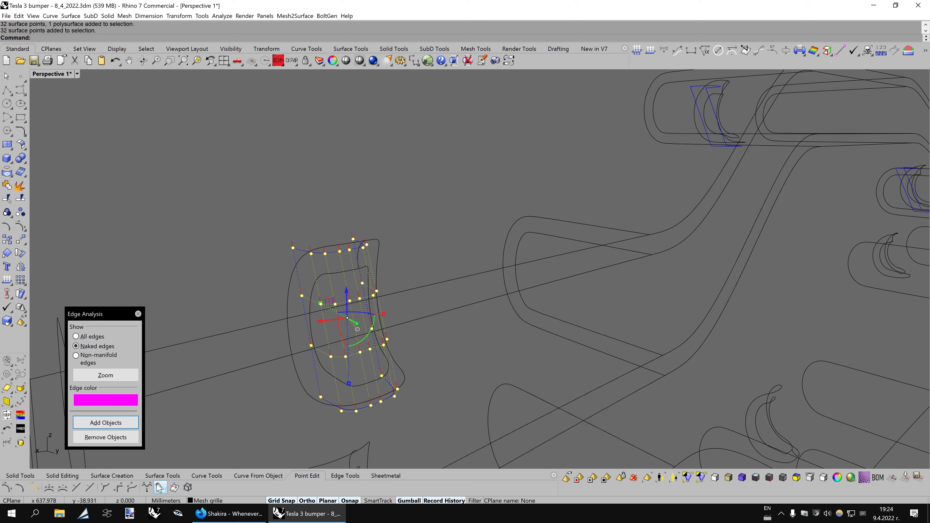
click(138, 314)
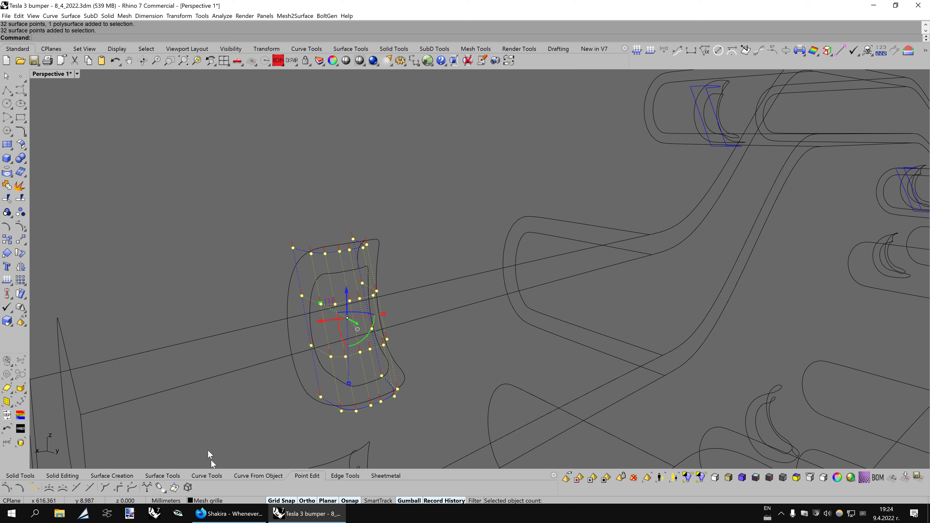
click(174, 488)
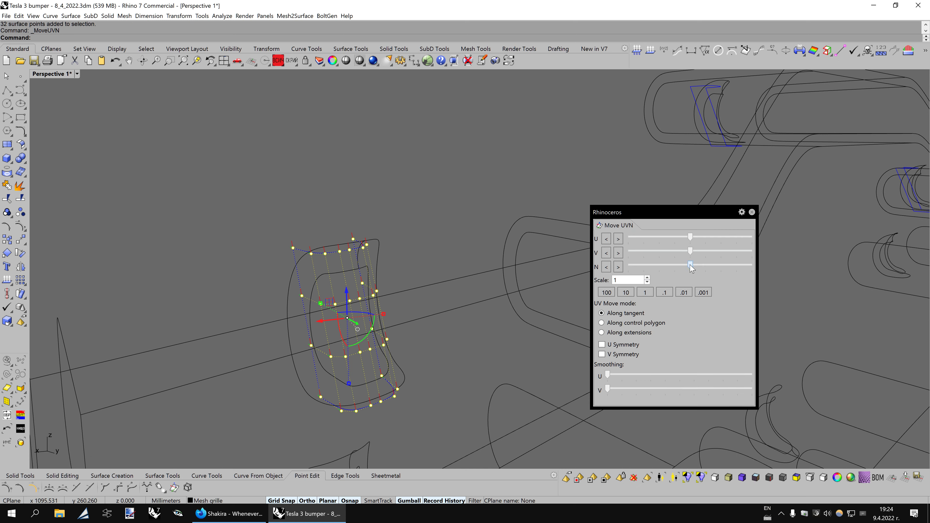
drag(691, 265, 471, 279)
key(Home)
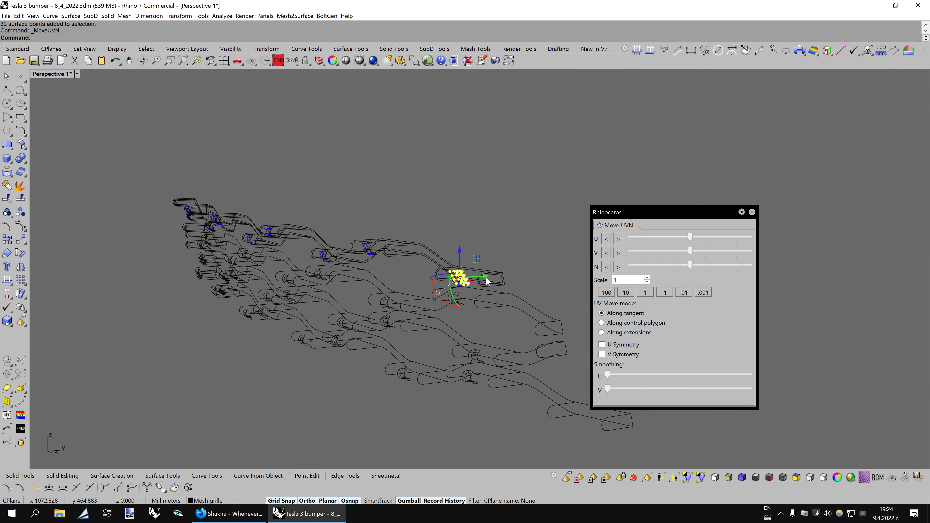
key(Home)
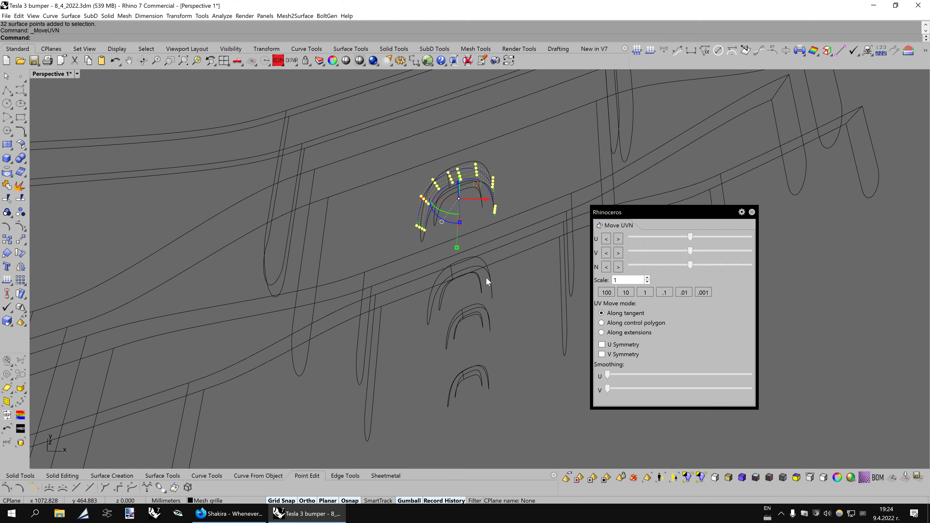
key(Home)
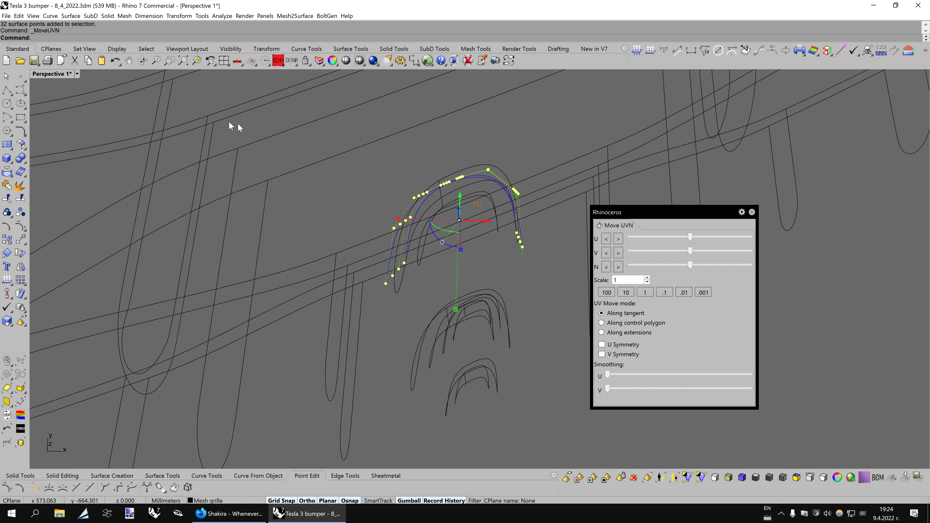
click(115, 61)
right_click(115, 61)
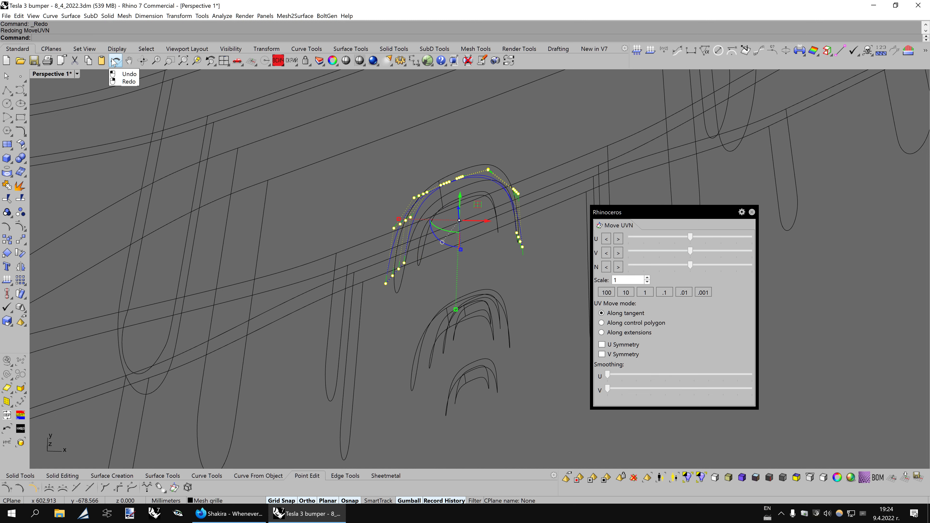